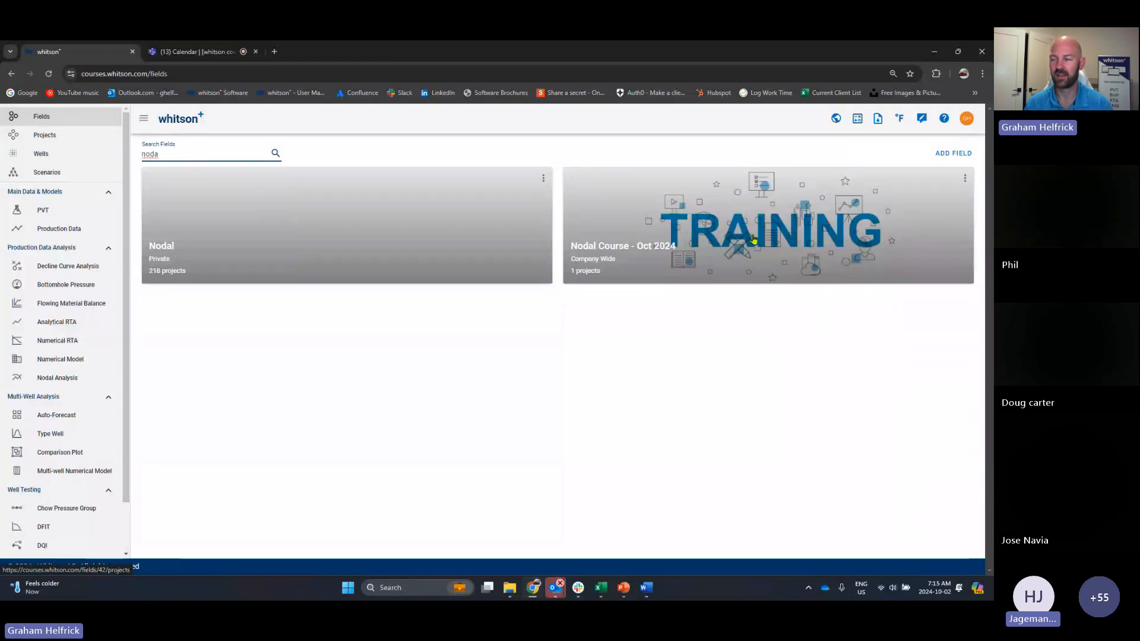
Step: Open the Gas Well in the Main project of the Nodal Course - Oct 2024 field and dismiss the refresh notice
{"action": "left_click", "coordinate": [782, 244]}
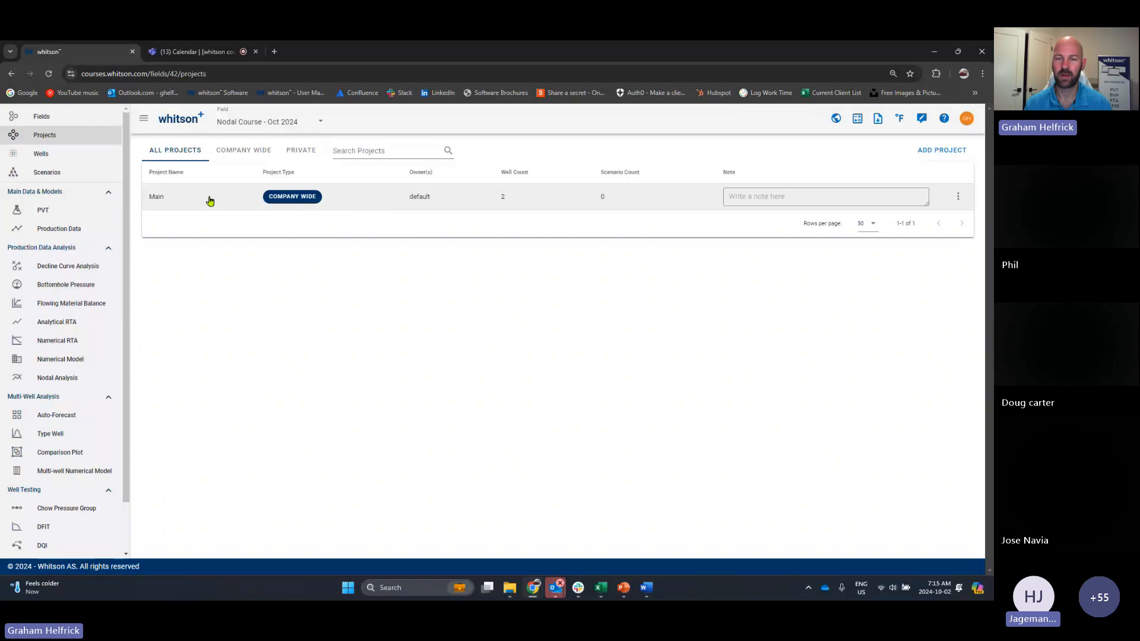
{"action": "left_click", "coordinate": [379, 198]}
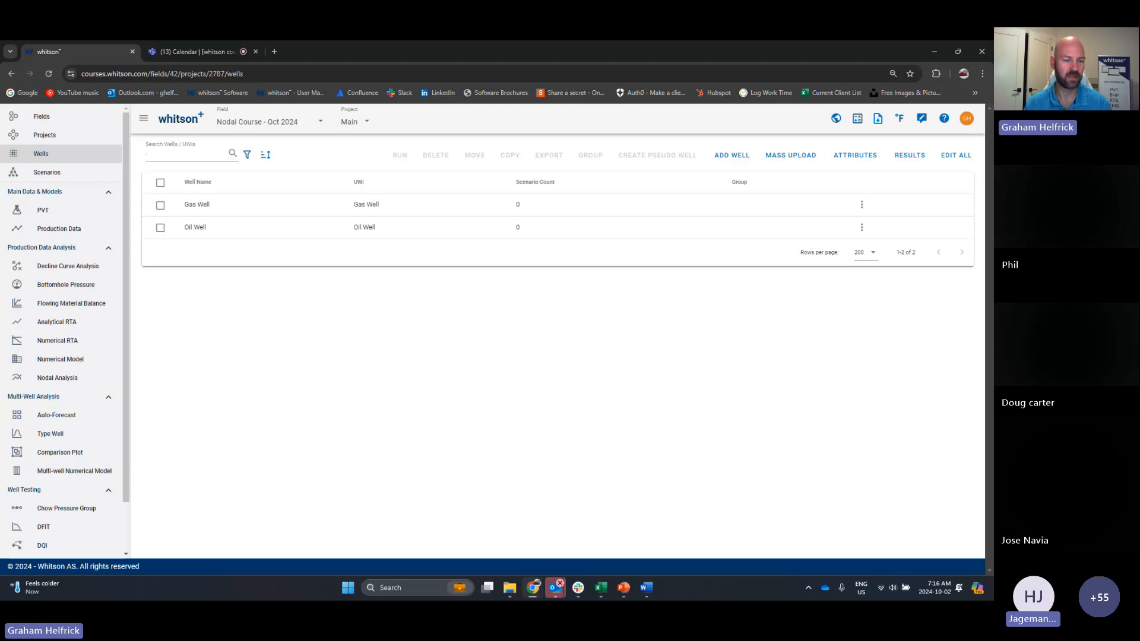
{"action": "left_click", "coordinate": [247, 207]}
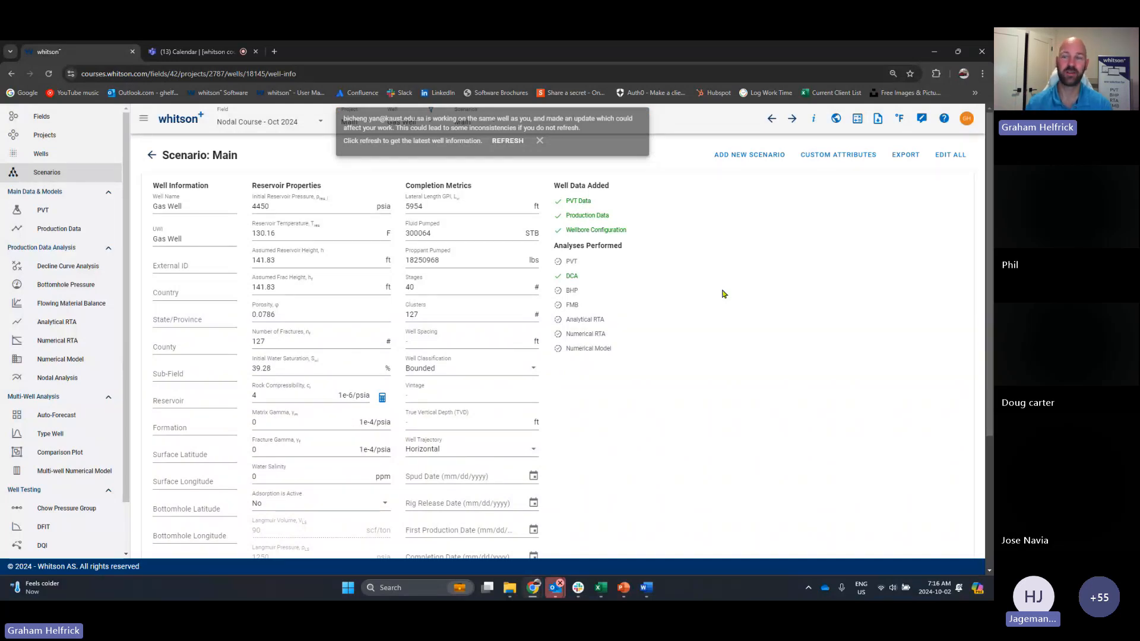
{"action": "left_click", "coordinate": [540, 142]}
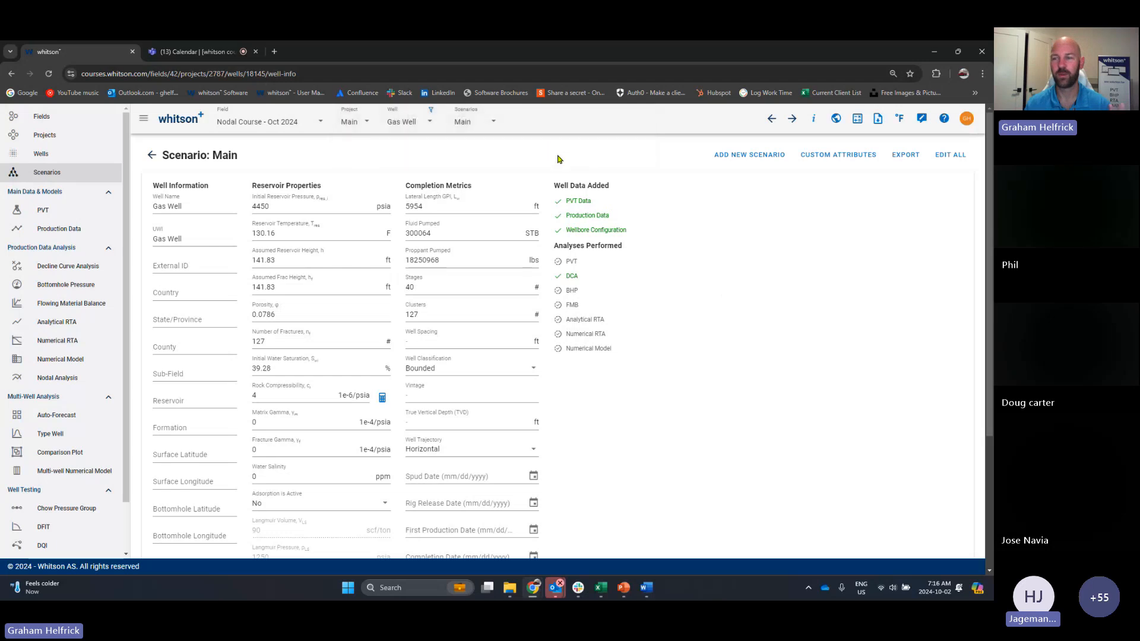
Step: Create a new scenario for the Gas Well, named with the user's full name and with Private access
{"action": "left_click", "coordinate": [484, 123]}
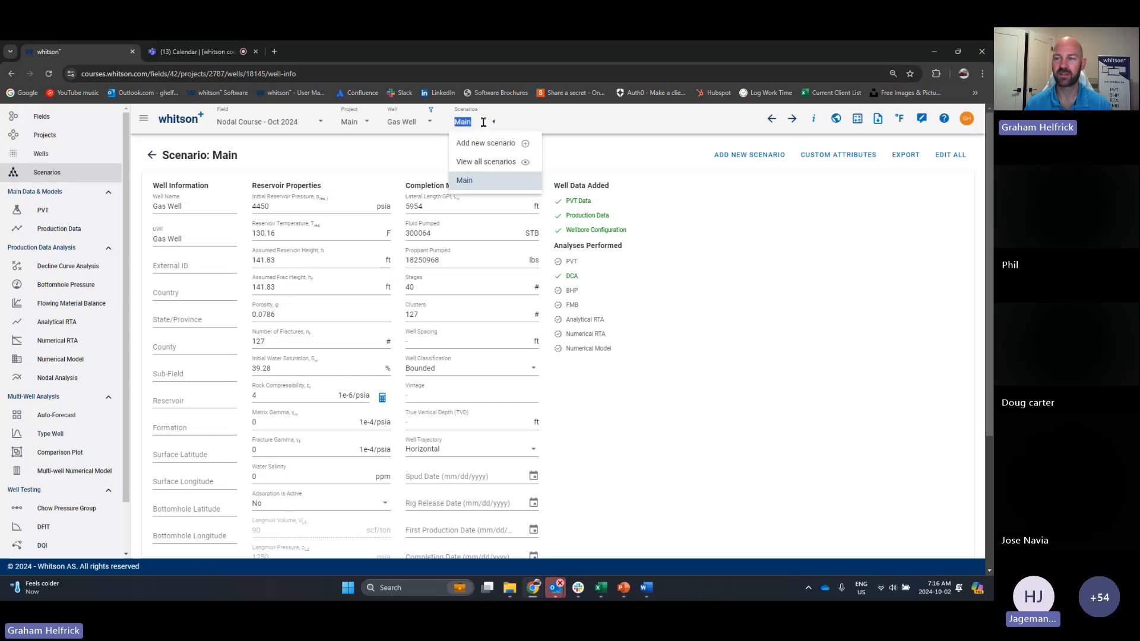
{"action": "left_click", "coordinate": [514, 144]}
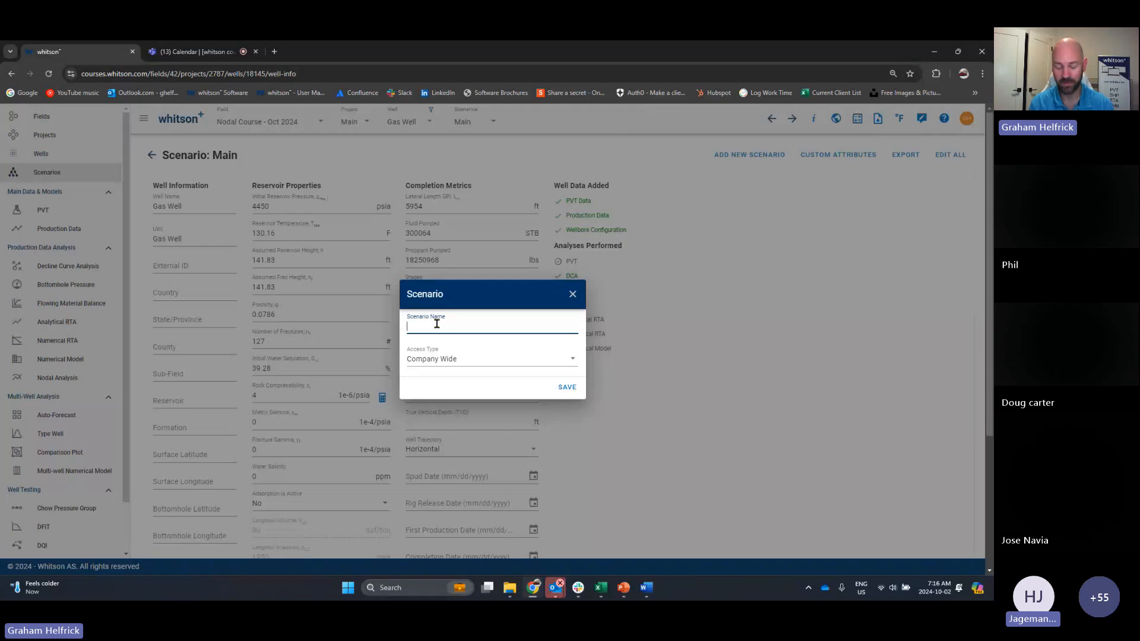
{"action": "type", "text": "Graham Helfrick"}
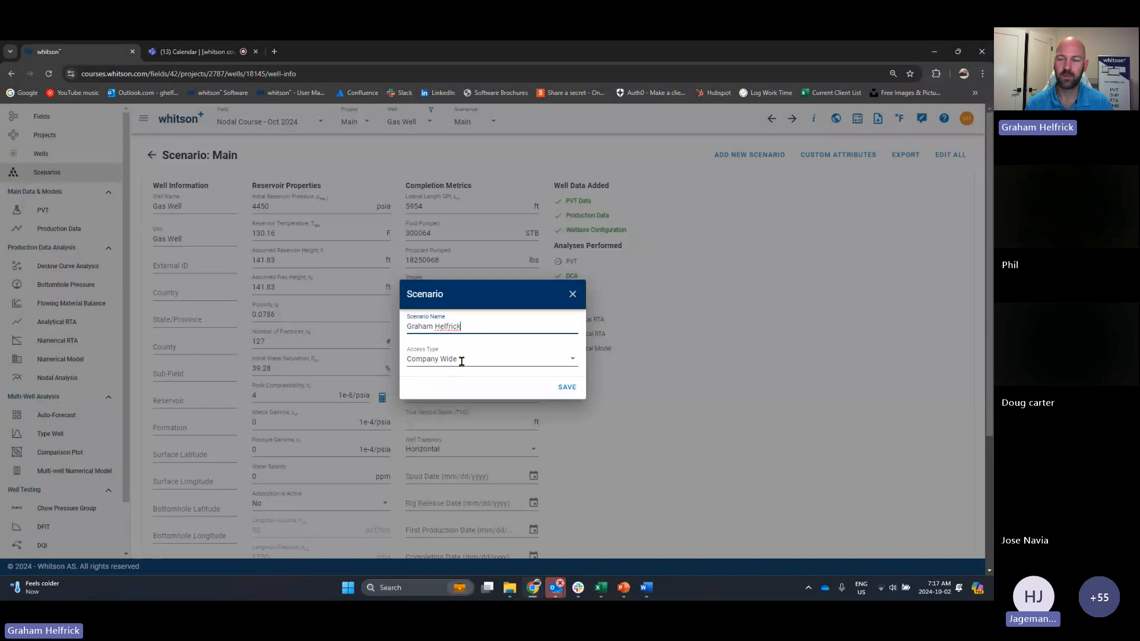
{"action": "left_click", "coordinate": [462, 360]}
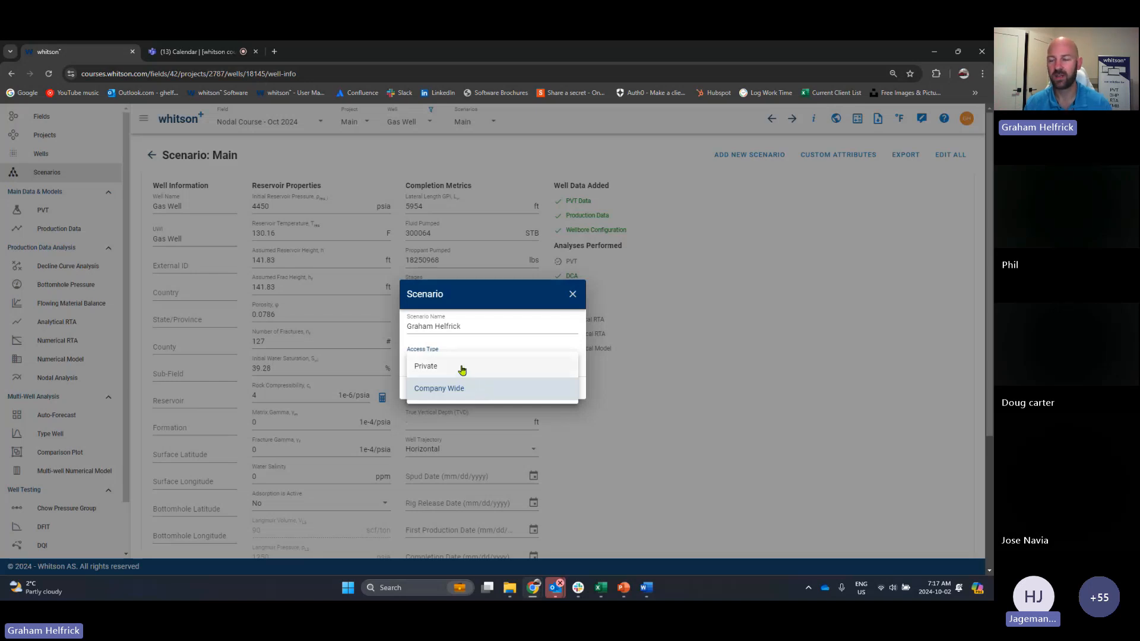
{"action": "left_click", "coordinate": [481, 367]}
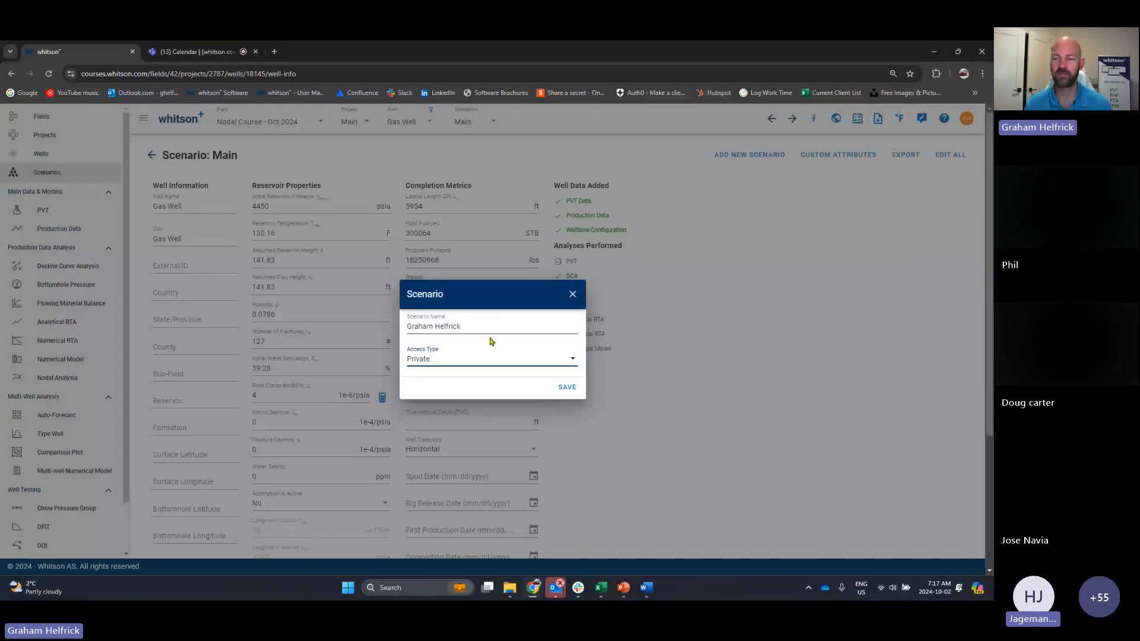
{"action": "left_click", "coordinate": [568, 387]}
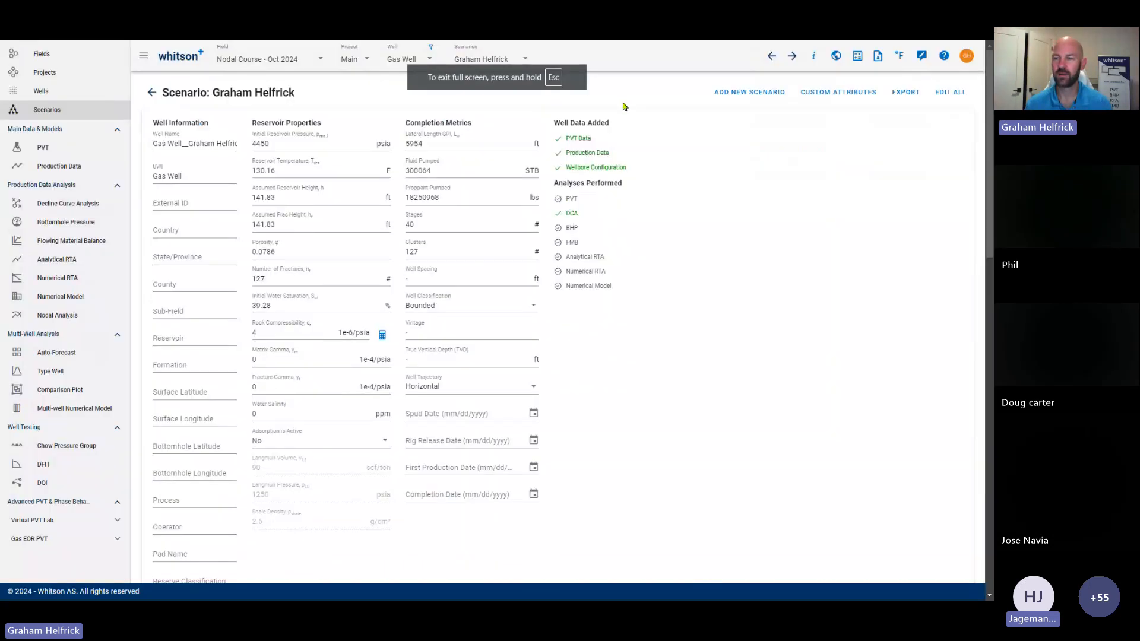
Step: Browse the list of scenarios available for the Gas Well, keeping the user's own scenario active
{"action": "left_click", "coordinate": [508, 57]}
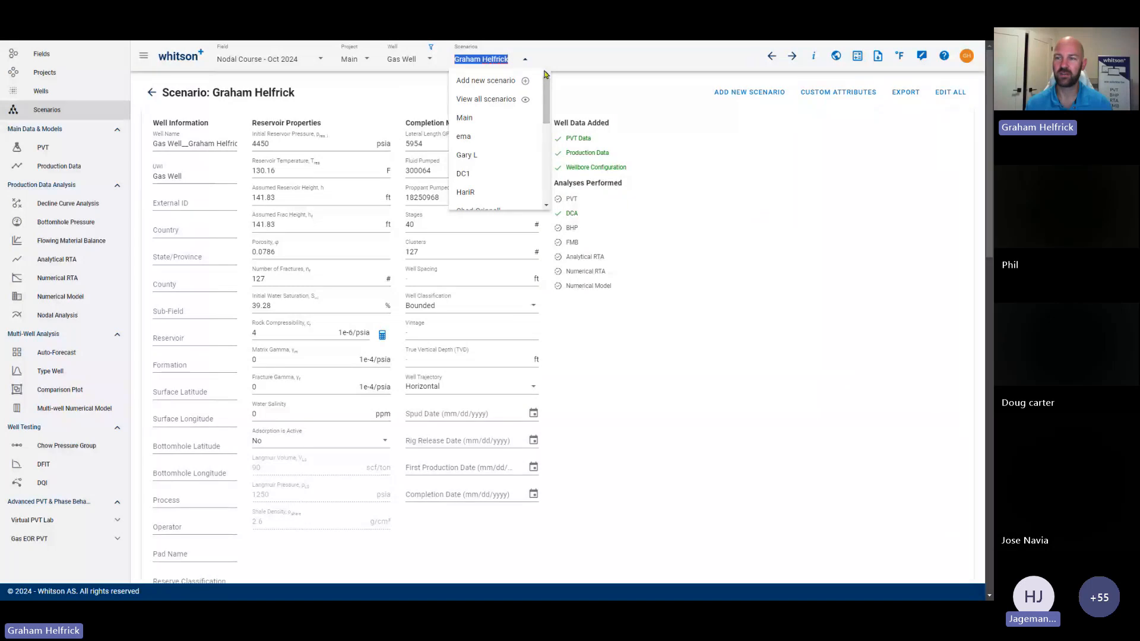
{"action": "left_click", "coordinate": [674, 130]}
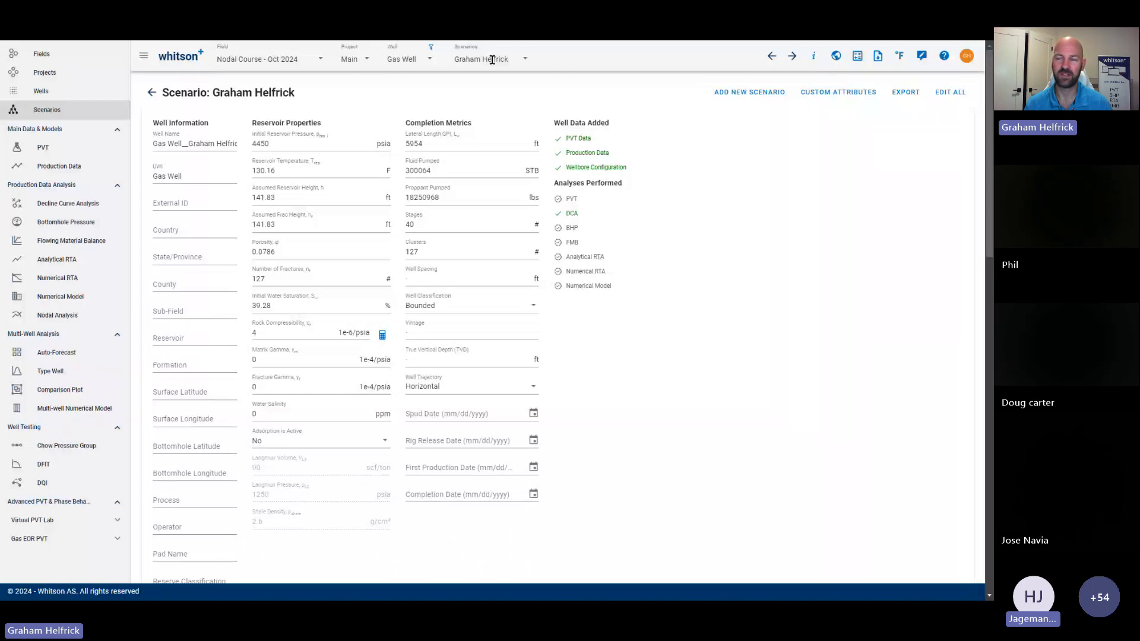
{"action": "left_click", "coordinate": [492, 60]}
{"action": "scroll", "coordinate": [538, 162], "scroll_direction": "down", "scroll_amount": 5}
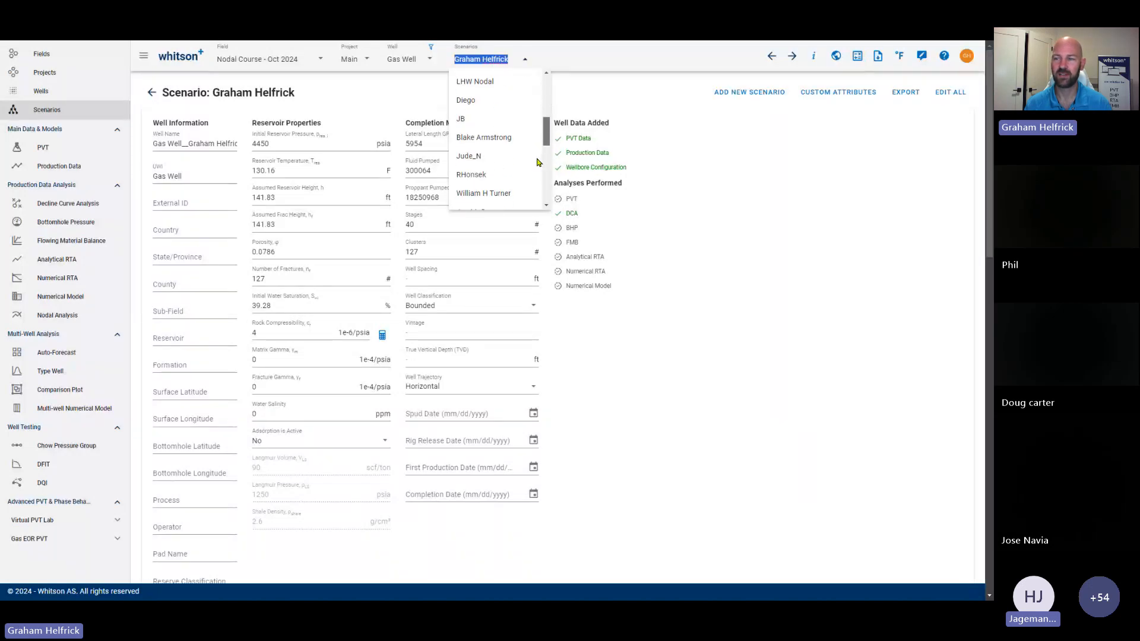
{"action": "scroll", "coordinate": [538, 162], "scroll_direction": "up", "scroll_amount": 5}
{"action": "left_click", "coordinate": [699, 237]}
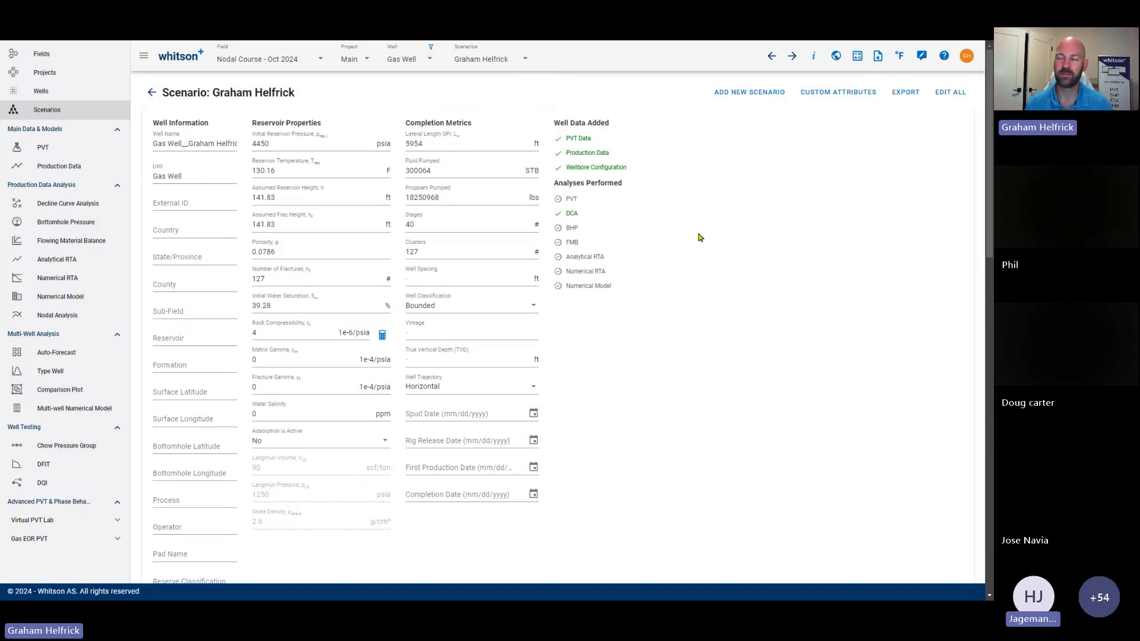
Step: View all scenarios of the Gas Well in the table and examine the management options for the user's own scenario
{"action": "left_click", "coordinate": [505, 58]}
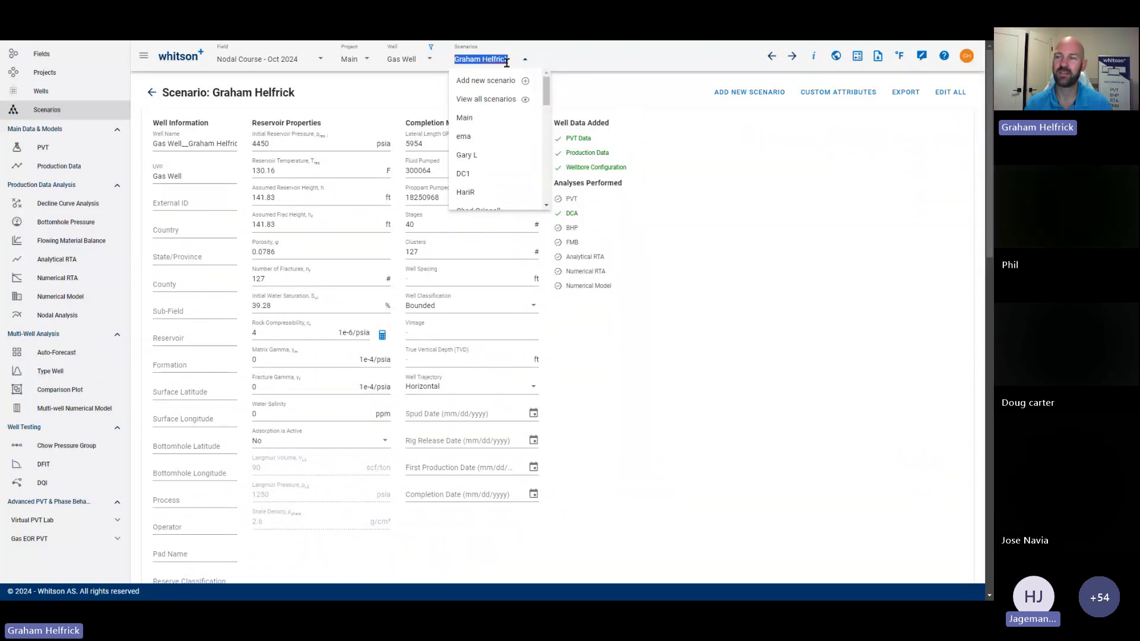
{"action": "left_click", "coordinate": [485, 99]}
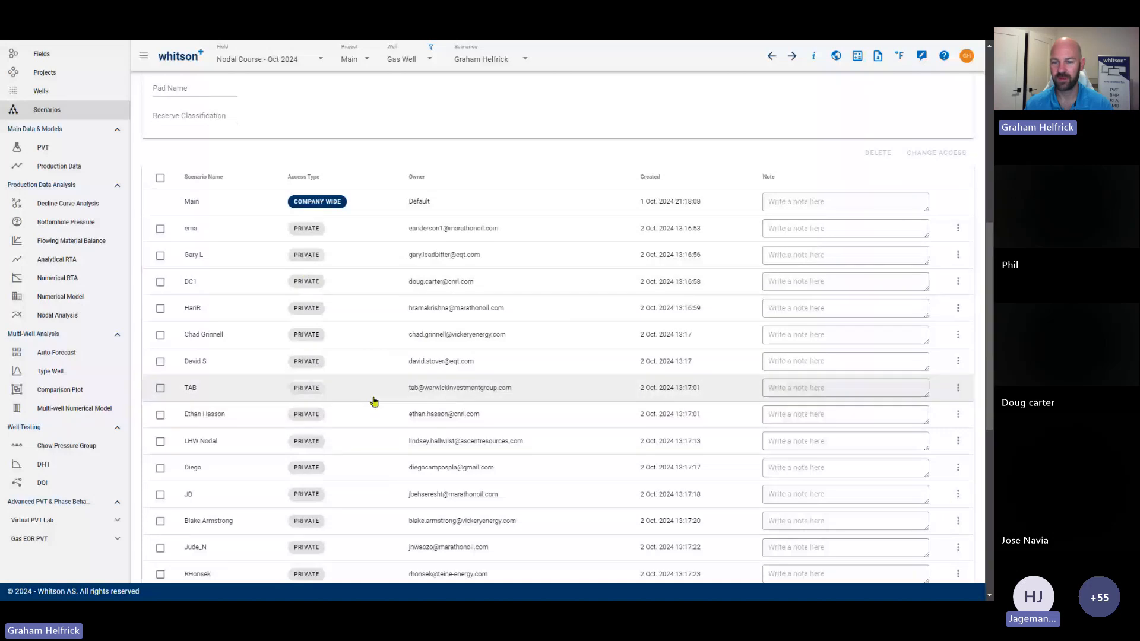
{"action": "scroll", "coordinate": [375, 411], "scroll_direction": "down", "scroll_amount": 4}
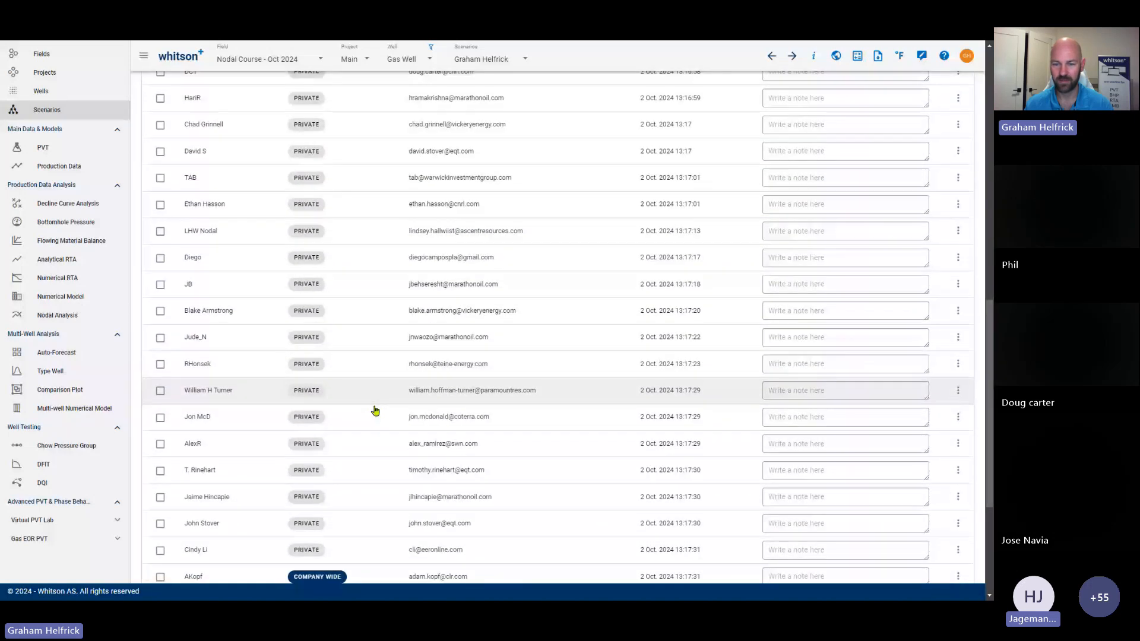
{"action": "scroll", "coordinate": [375, 411], "scroll_direction": "down", "scroll_amount": 4}
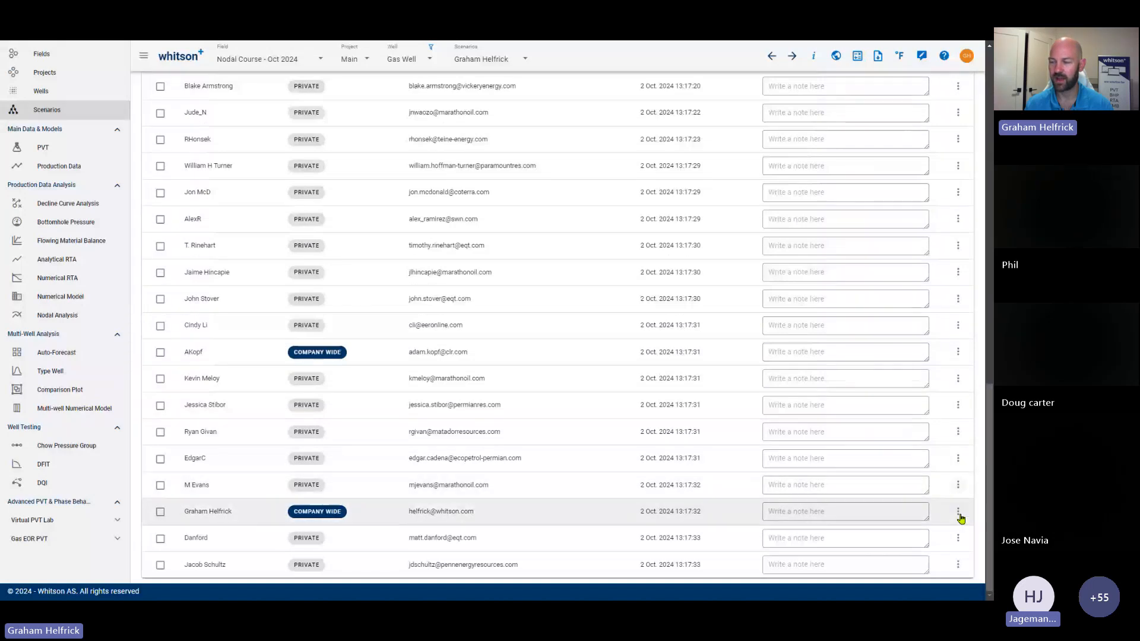
{"action": "left_click", "coordinate": [960, 517]}
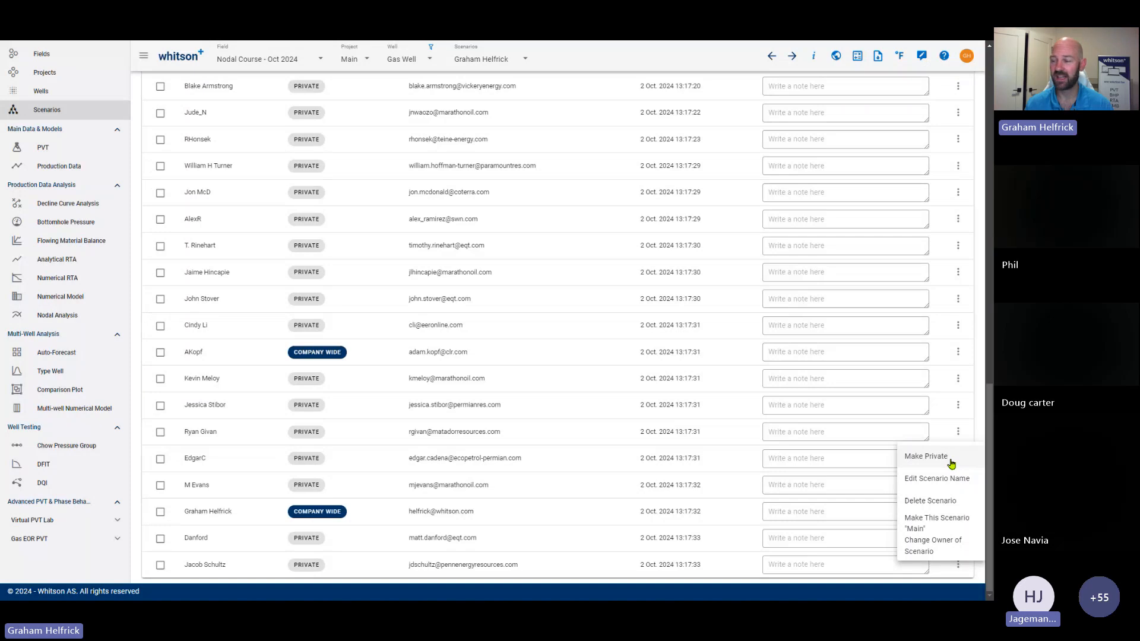
{"action": "left_click", "coordinate": [937, 525]}
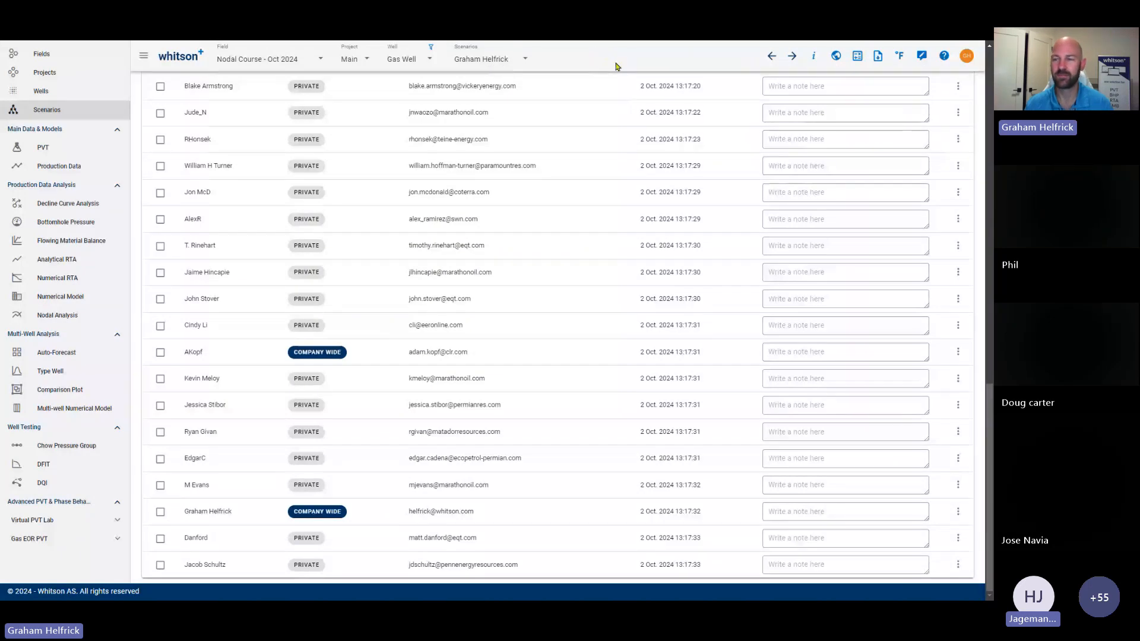
{"action": "scroll", "coordinate": [617, 66], "scroll_direction": "up", "scroll_amount": 15}
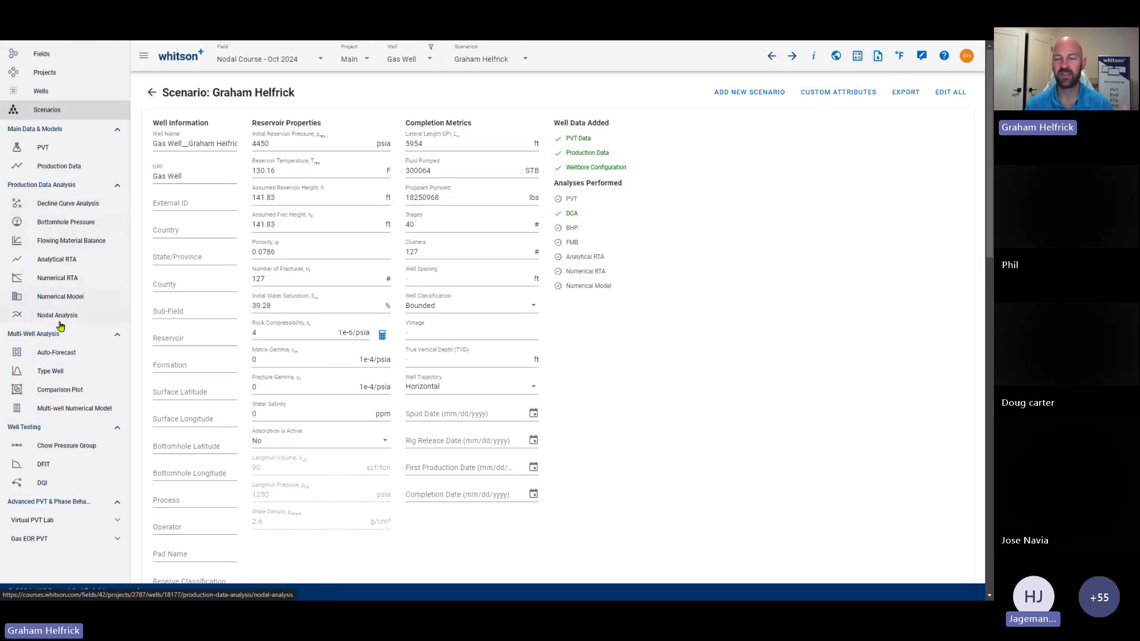
Step: Define the PVT reservoir fluid composition with the Dry/Wet Gas method and simplified input, enter the gas specific gravity and save
{"action": "left_click", "coordinate": [56, 150]}
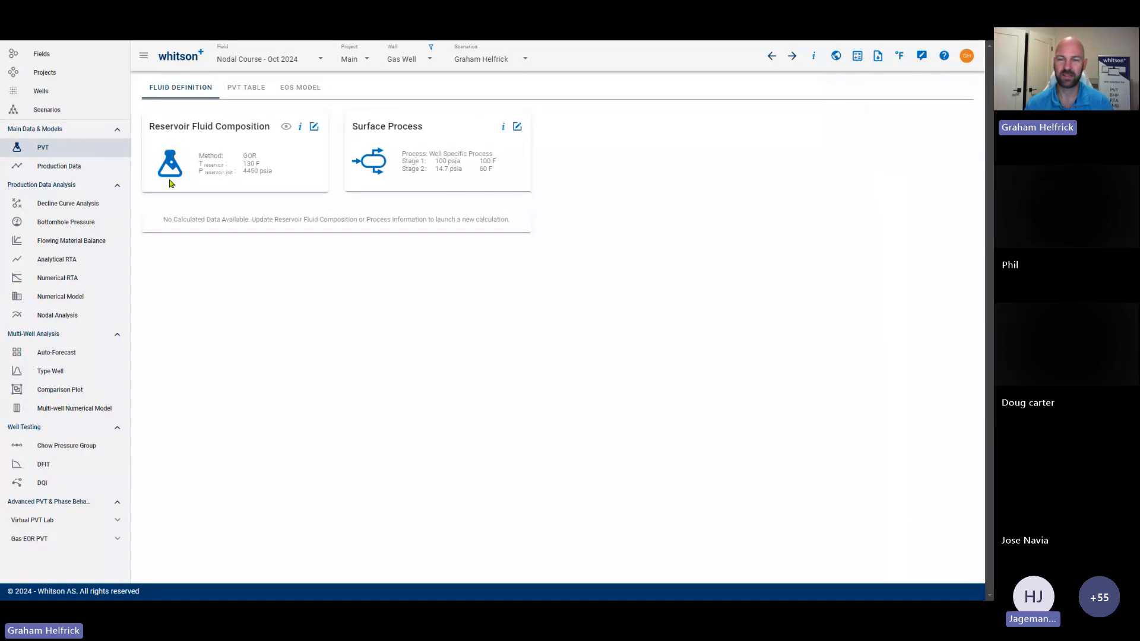
{"action": "left_click", "coordinate": [315, 127]}
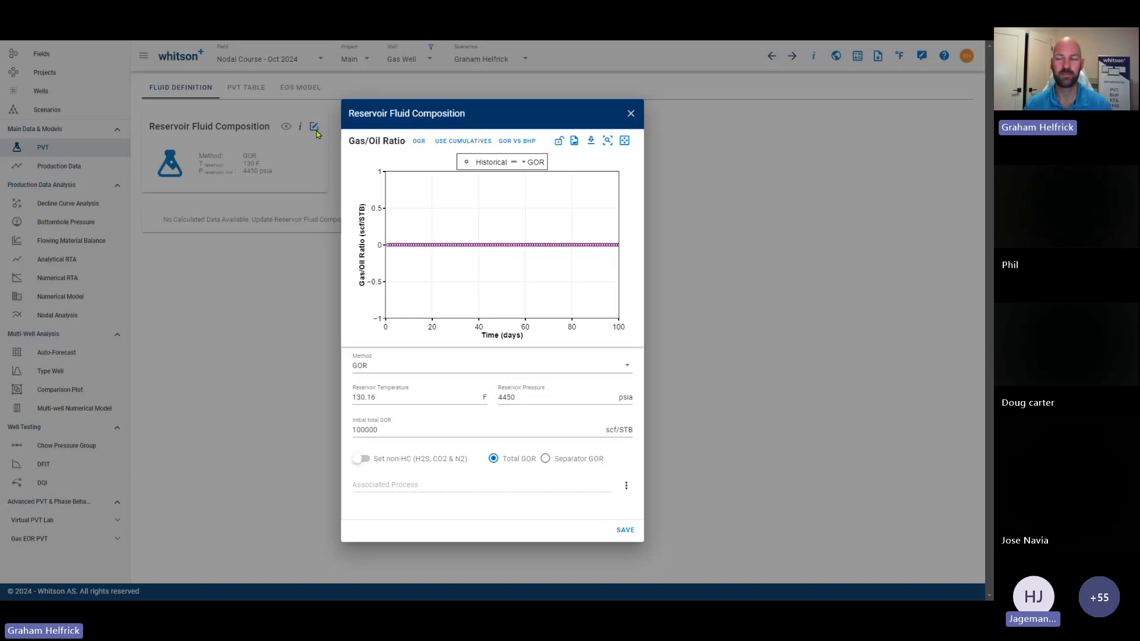
{"action": "left_click", "coordinate": [631, 113]}
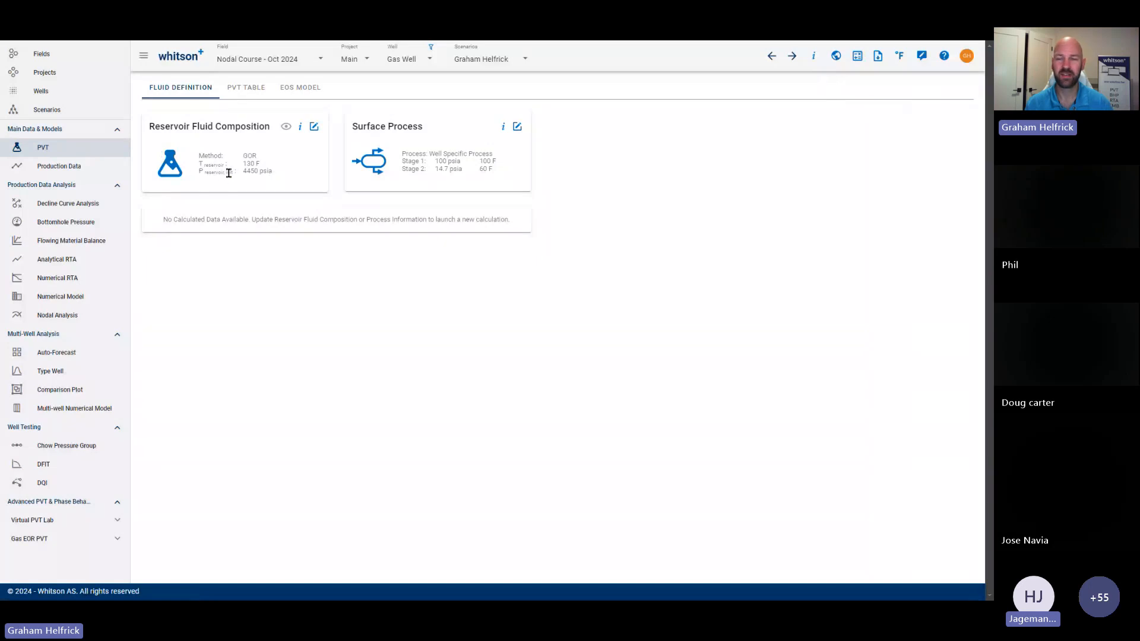
{"action": "left_click", "coordinate": [314, 127]}
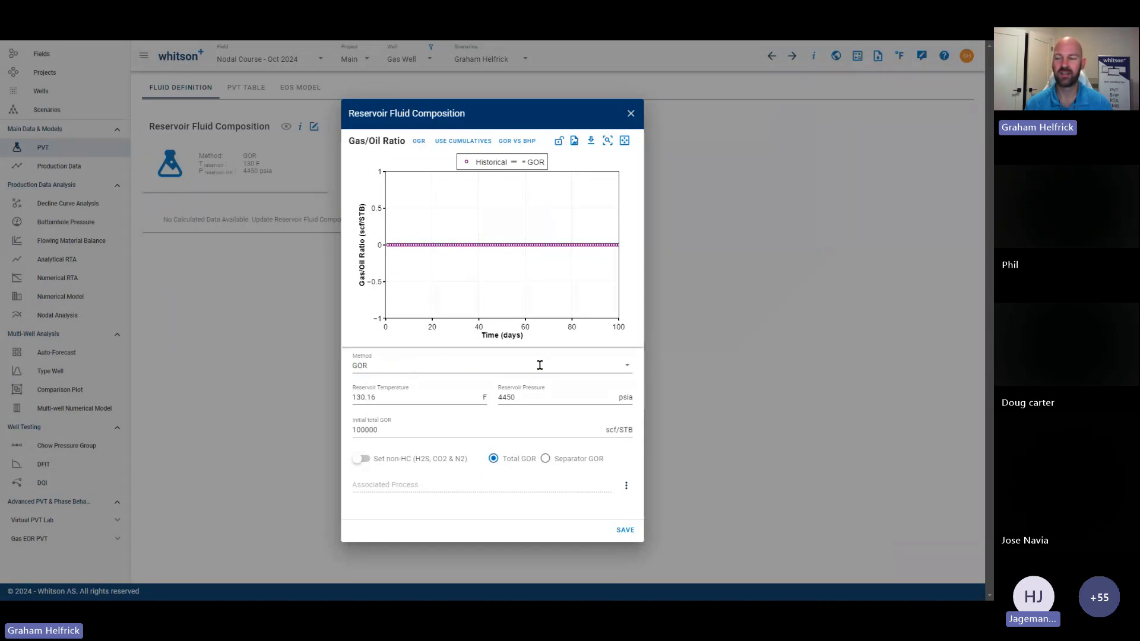
{"action": "left_click", "coordinate": [627, 370]}
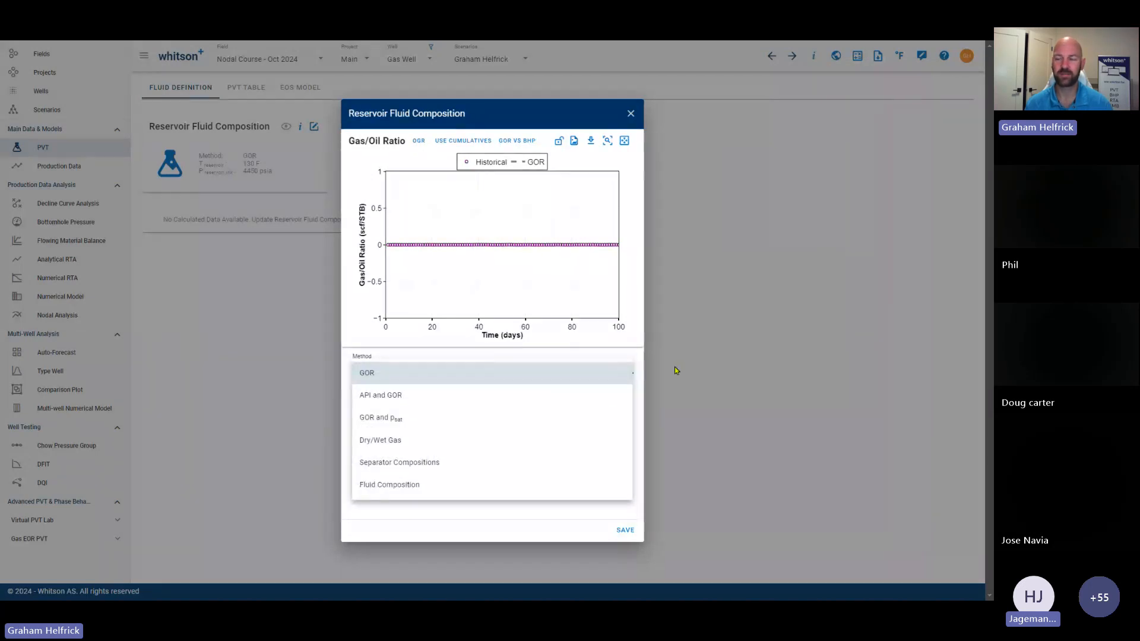
{"action": "left_click", "coordinate": [628, 371]}
{"action": "left_click", "coordinate": [616, 368]}
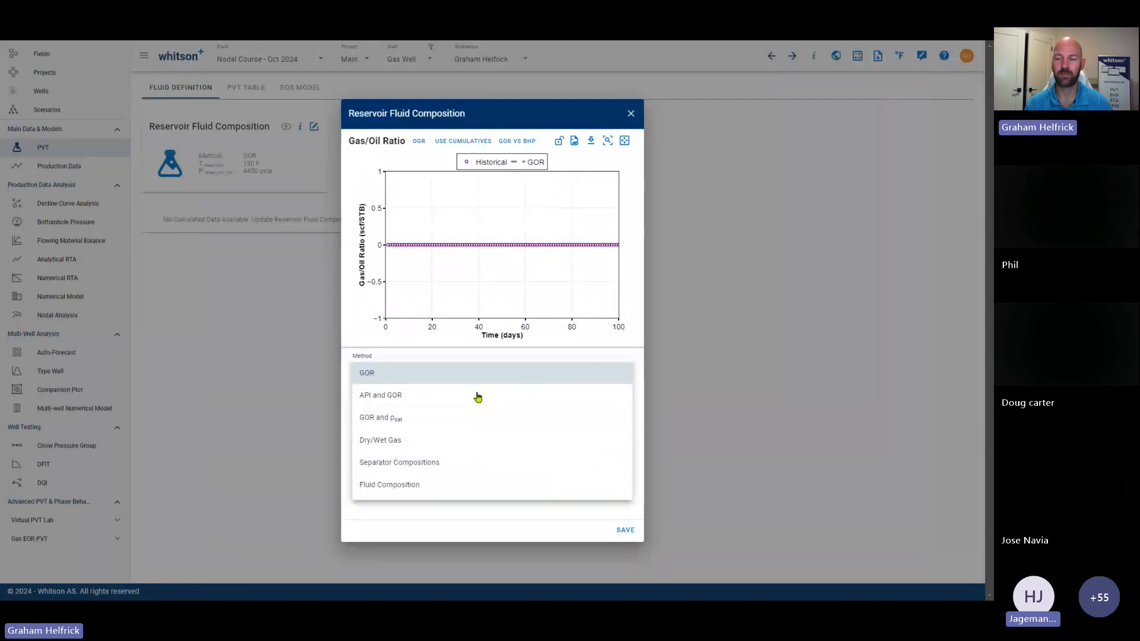
{"action": "left_click", "coordinate": [409, 442]}
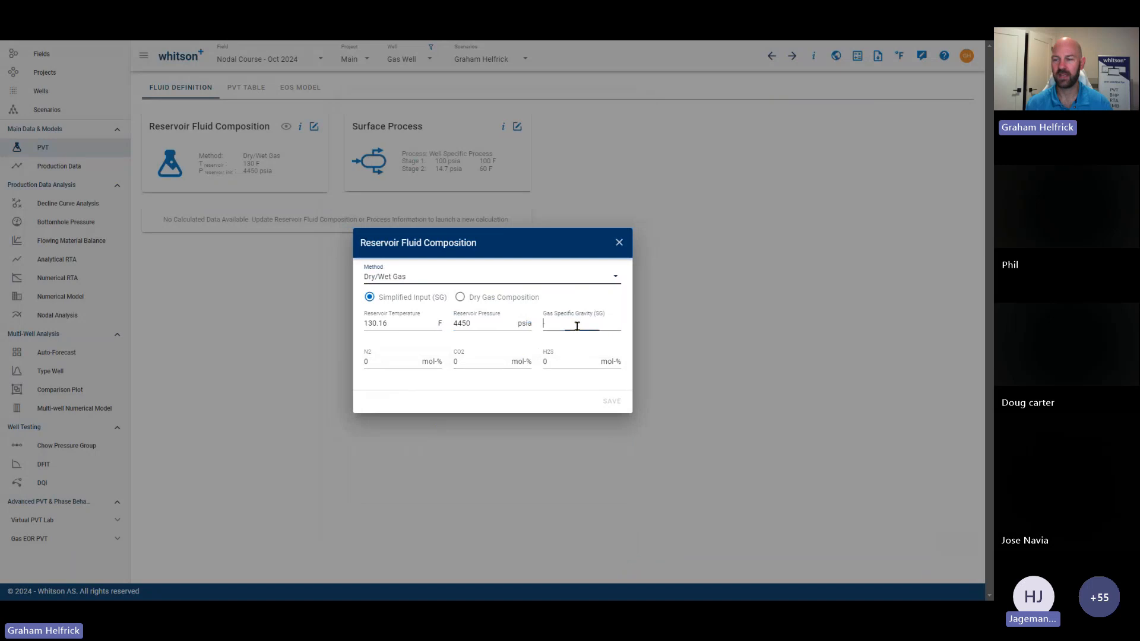
{"action": "left_click", "coordinate": [574, 324]}
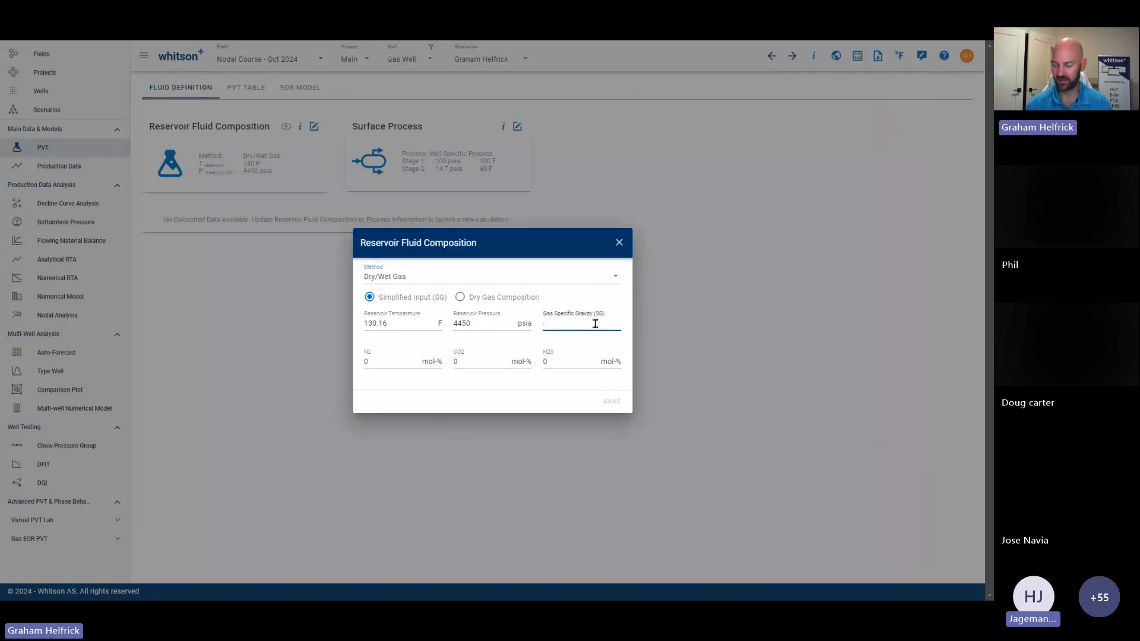
{"action": "left_click", "coordinate": [611, 401]}
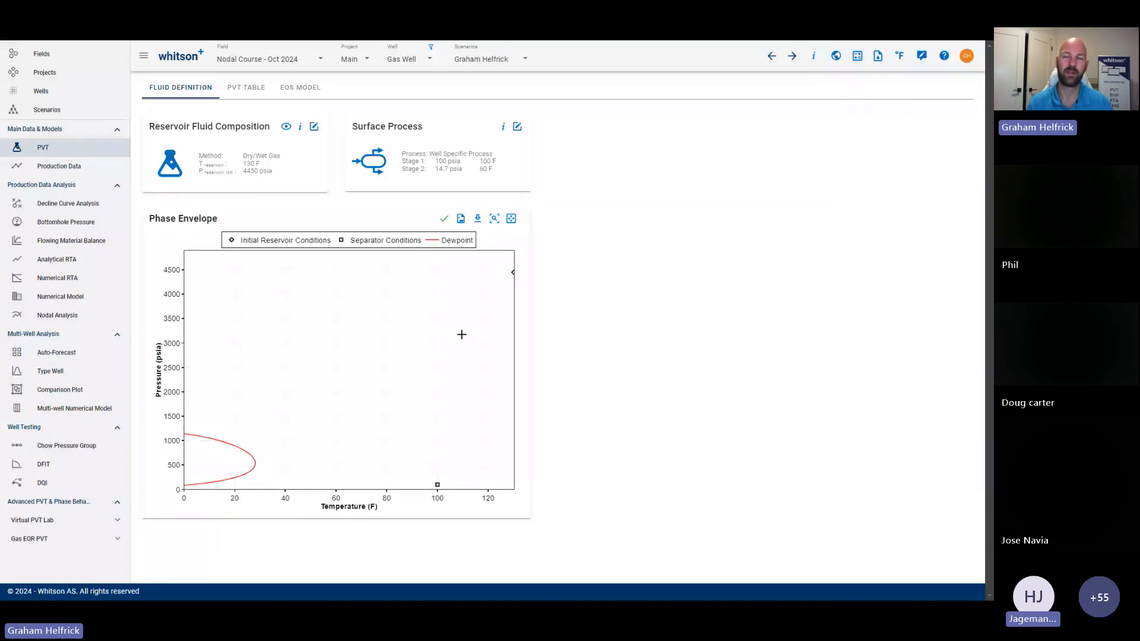
Step: Open the well's production data and switch the plot's time axis from dates to elapsed days and back to dates
{"action": "left_click", "coordinate": [54, 171]}
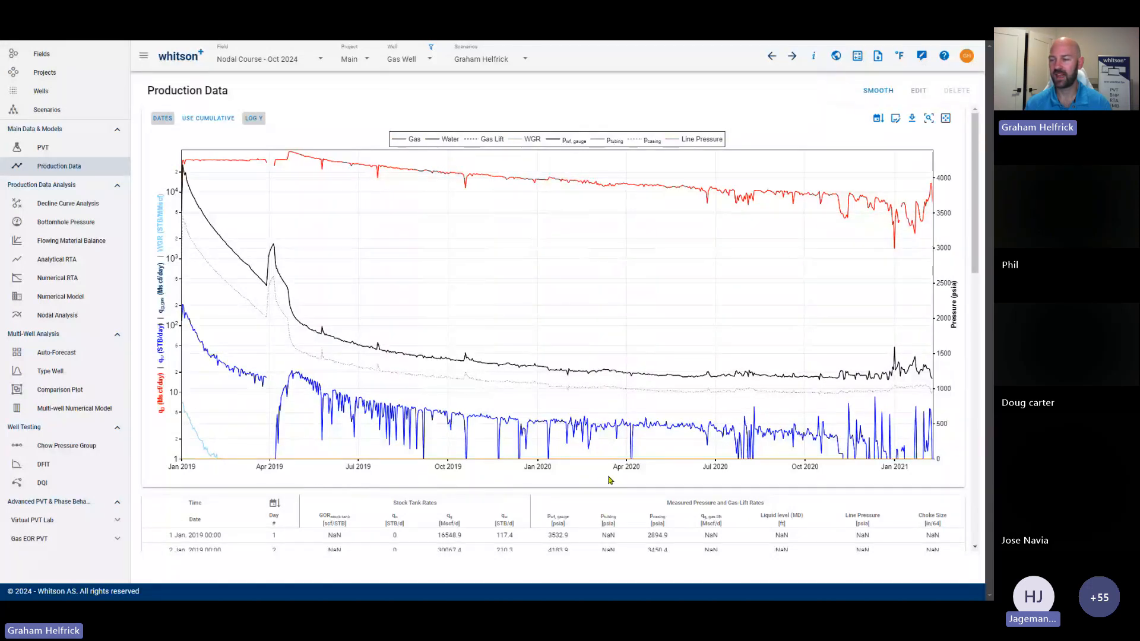
{"action": "left_click", "coordinate": [164, 126]}
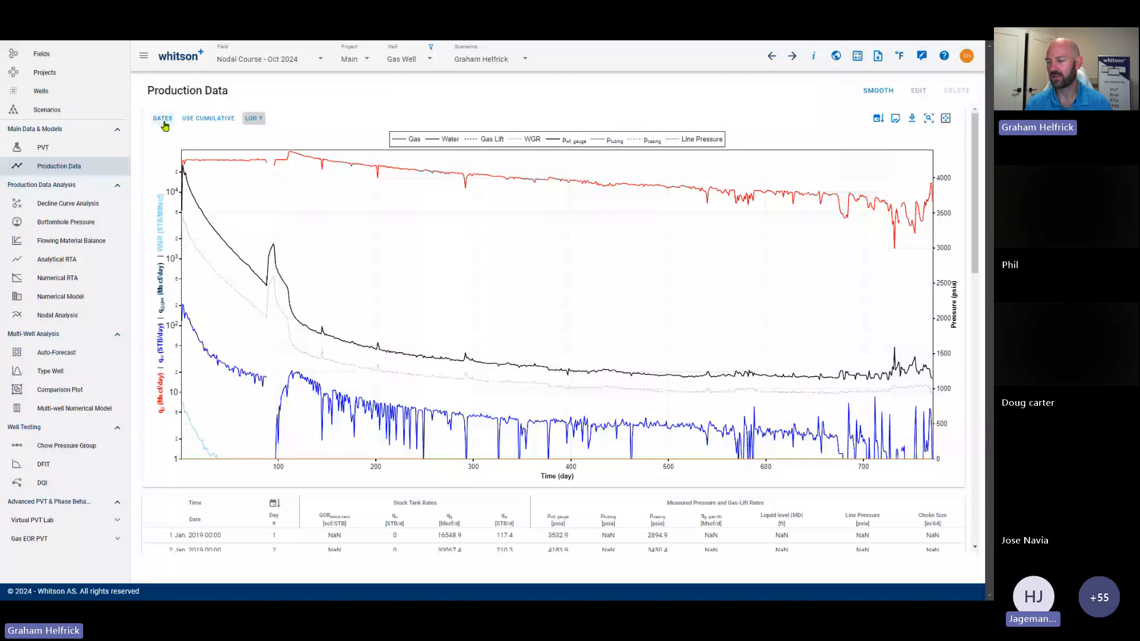
{"action": "left_click", "coordinate": [165, 126]}
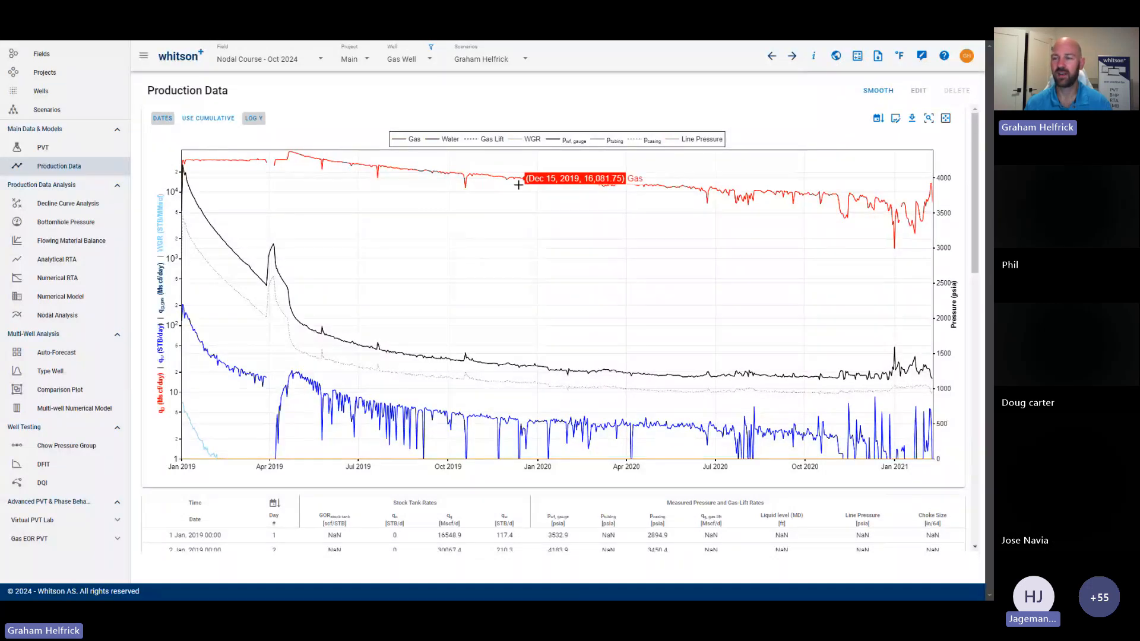
Step: Toggle the gas rate curve on the production plot, leaving it hidden
{"action": "left_click", "coordinate": [414, 140]}
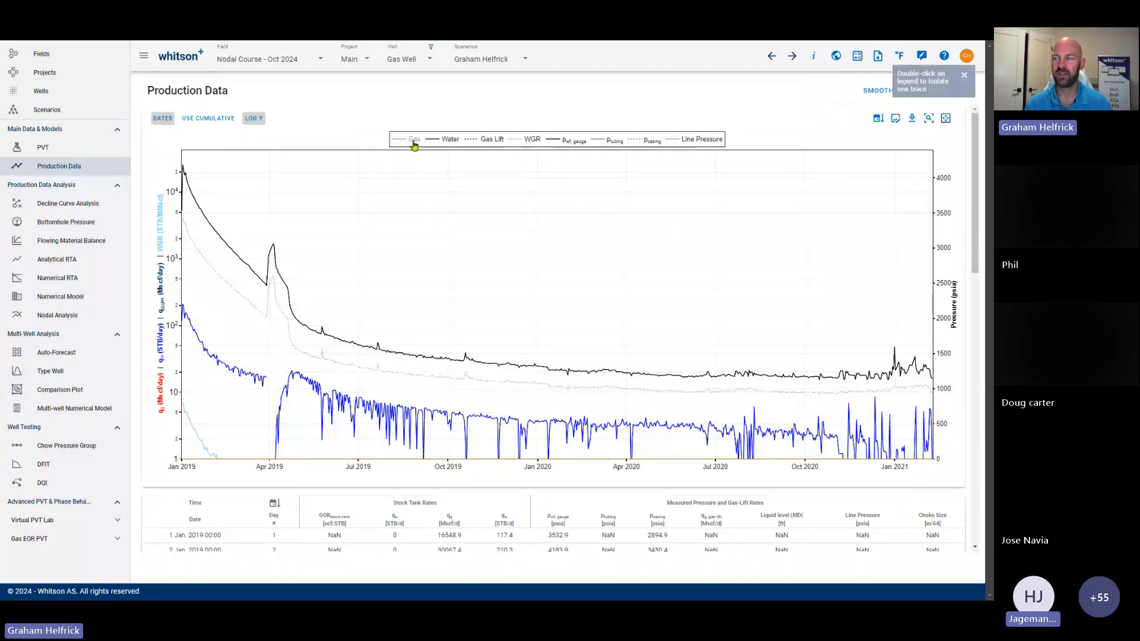
{"action": "left_click", "coordinate": [414, 140]}
{"action": "left_click", "coordinate": [414, 140]}
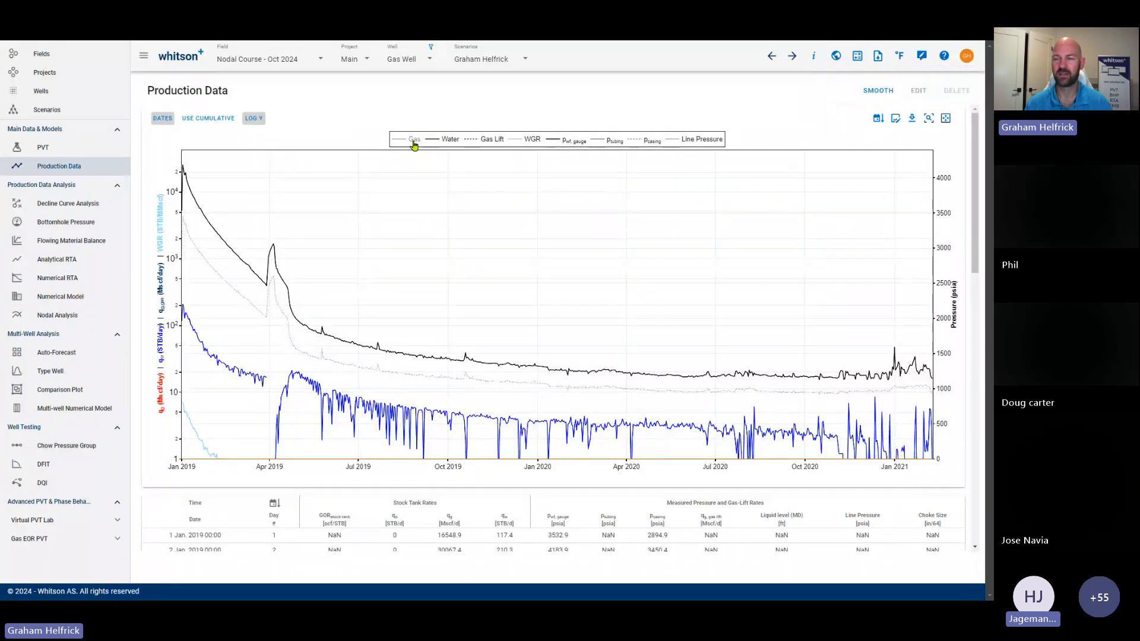
Step: Show the gas curve, isolate it, add back the water, gas lift and casing pressure curves, isolate gas again, and restore all curves
{"action": "left_click", "coordinate": [413, 143]}
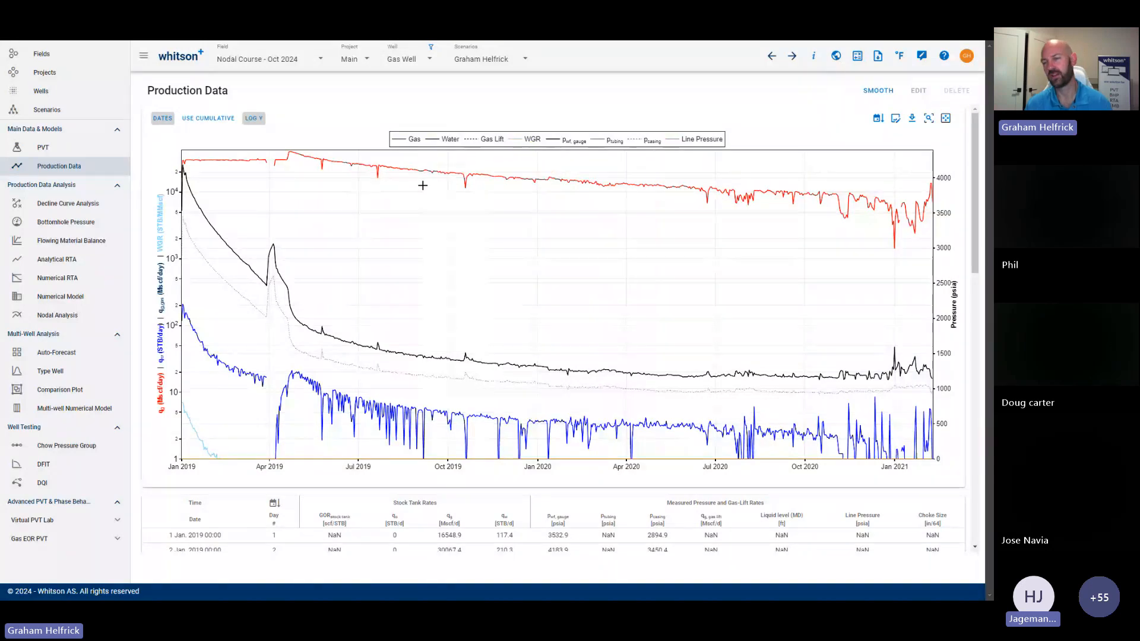
{"action": "double_click", "coordinate": [407, 144]}
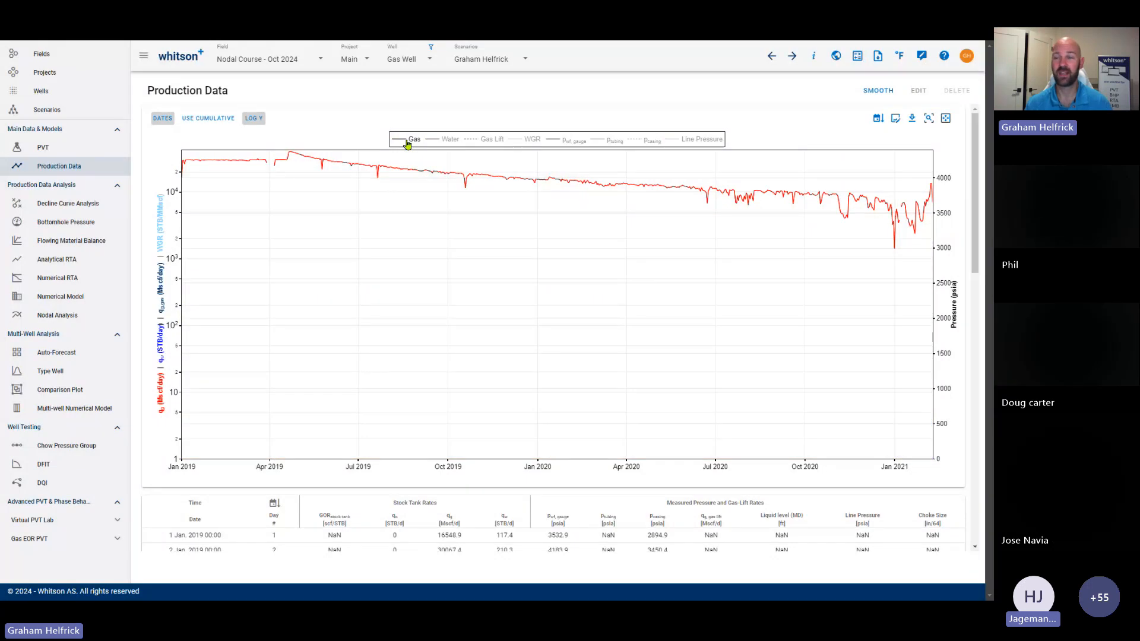
{"action": "left_click", "coordinate": [449, 141]}
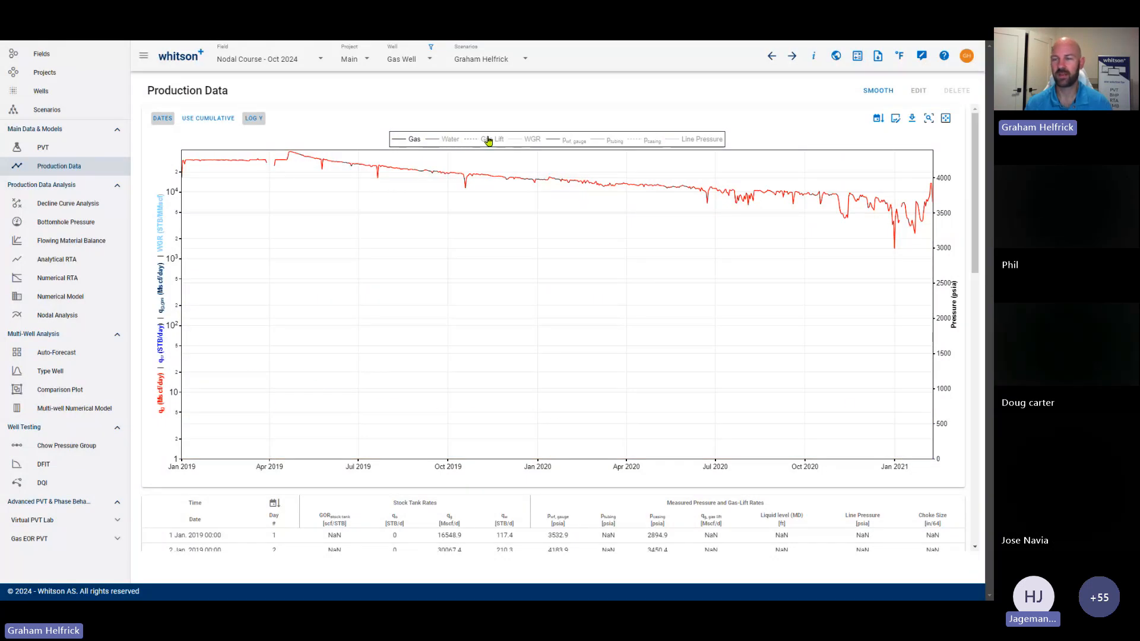
{"action": "left_click", "coordinate": [499, 140]}
{"action": "left_click", "coordinate": [652, 141]}
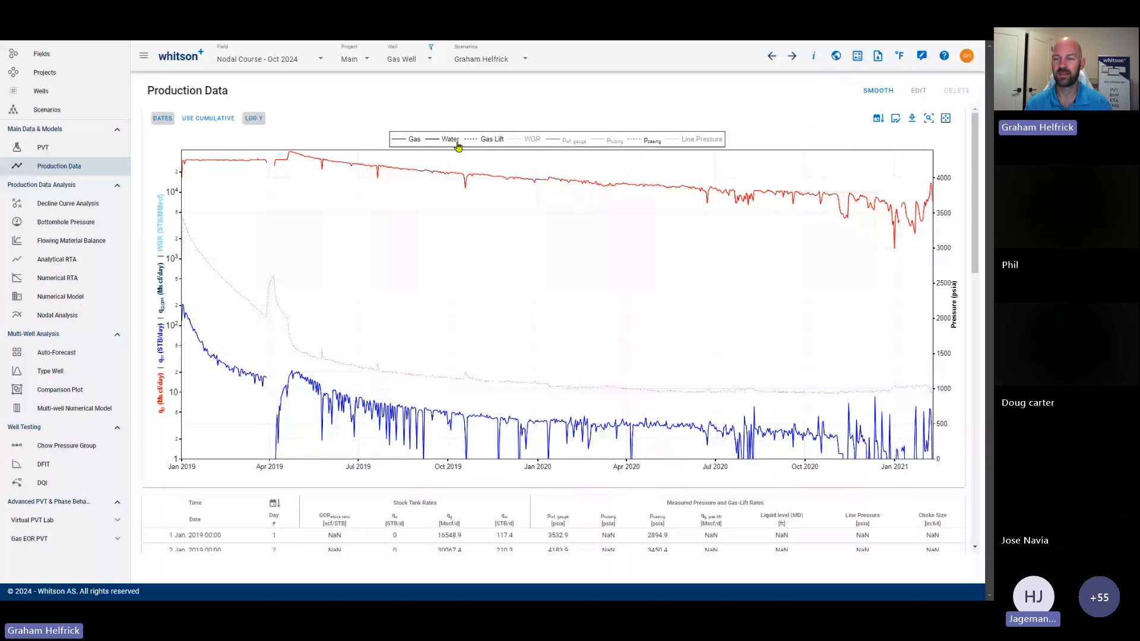
{"action": "double_click", "coordinate": [403, 141]}
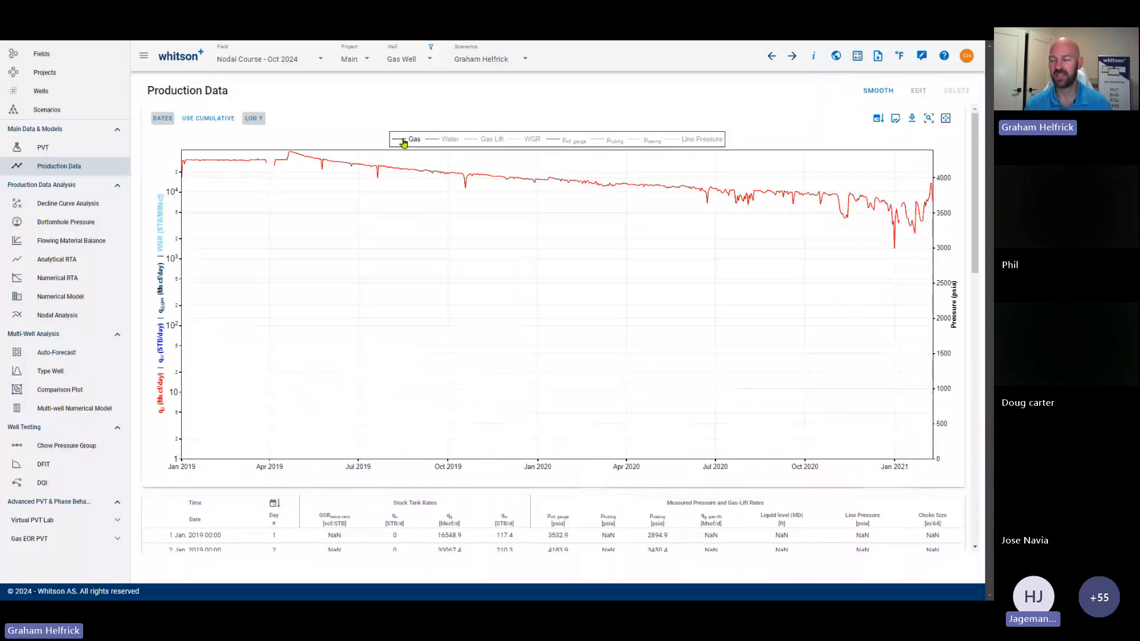
{"action": "double_click", "coordinate": [403, 141]}
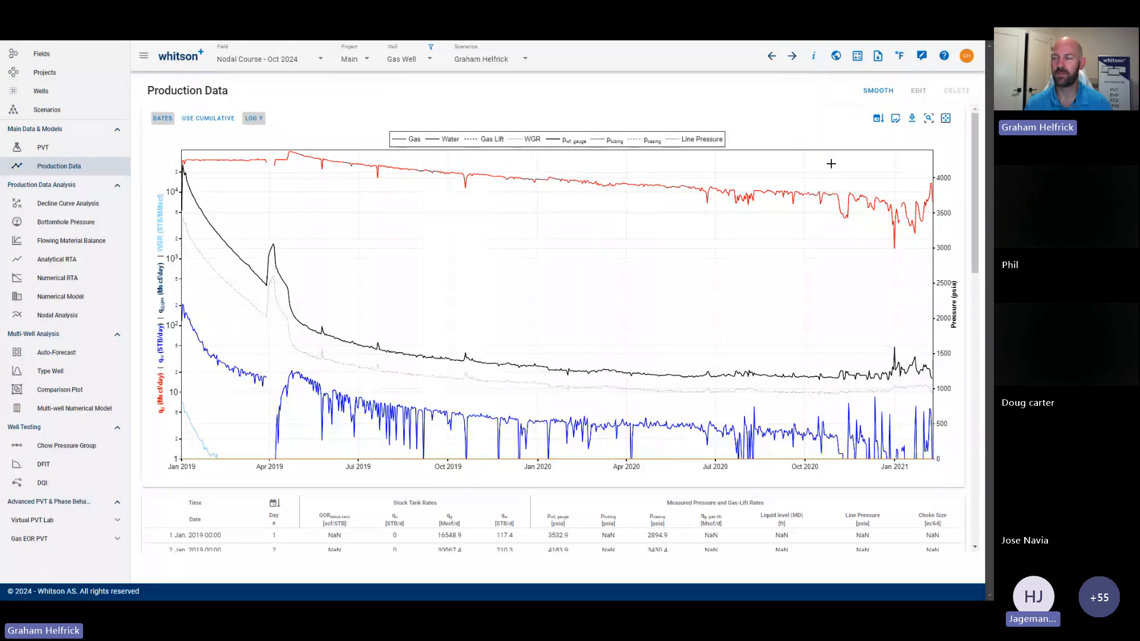
Step: Zoom into the gas rate curve over roughly March to September 2020 to inspect its rate dips, and reset the plot view
{"action": "left_click_drag", "start_coordinate": [831, 164], "coordinate": [559, 216]}
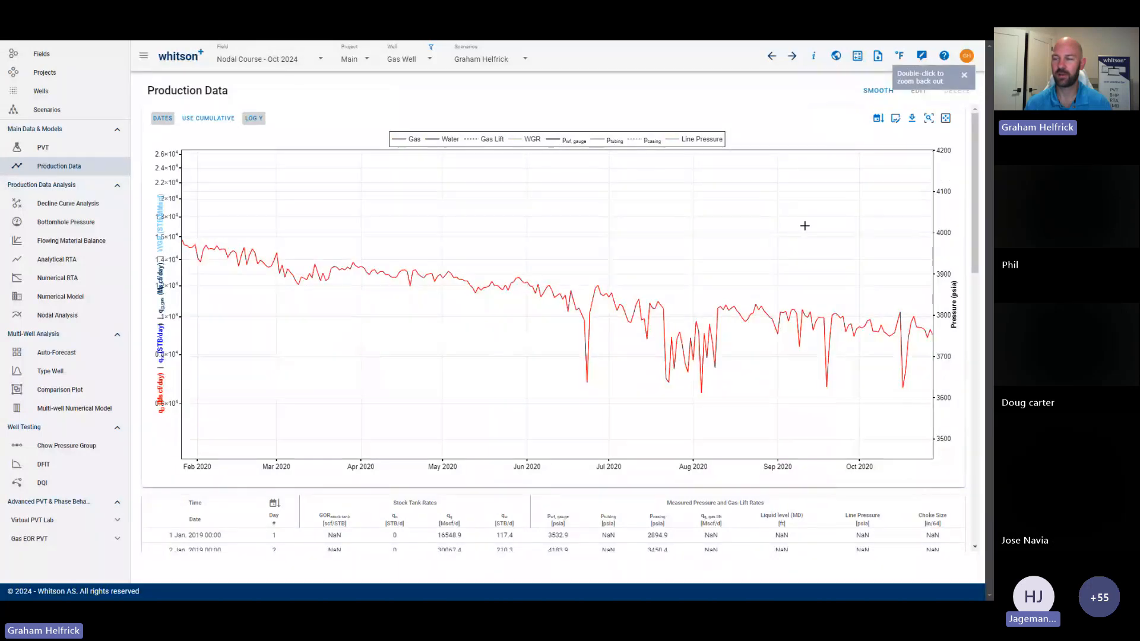
{"action": "left_click_drag", "start_coordinate": [804, 225], "coordinate": [294, 404]}
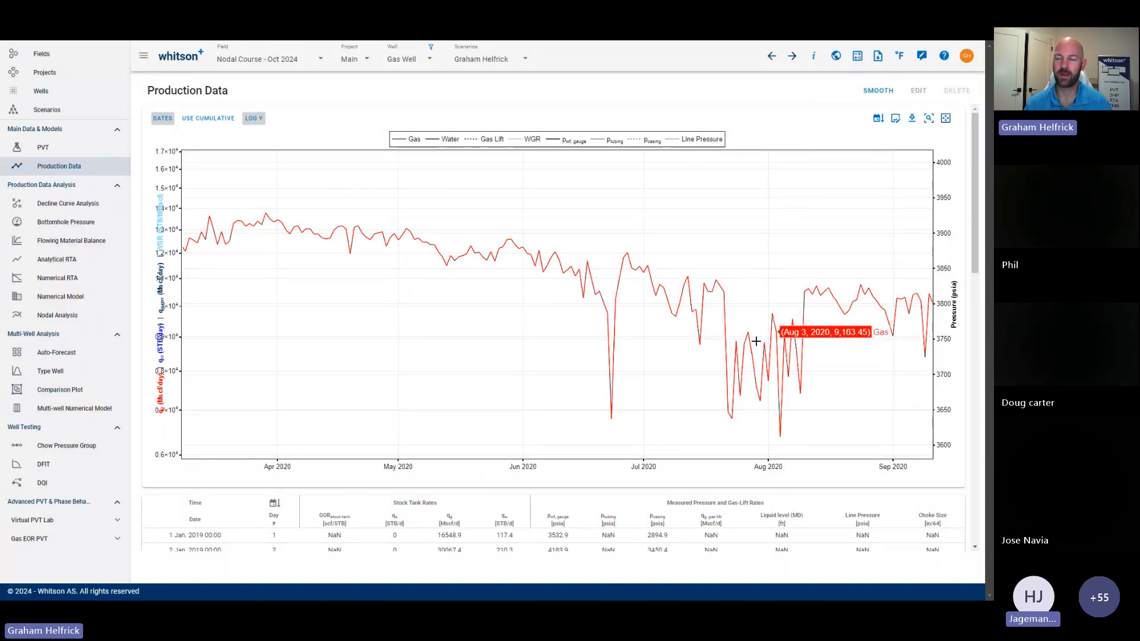
{"action": "double_click", "coordinate": [504, 256]}
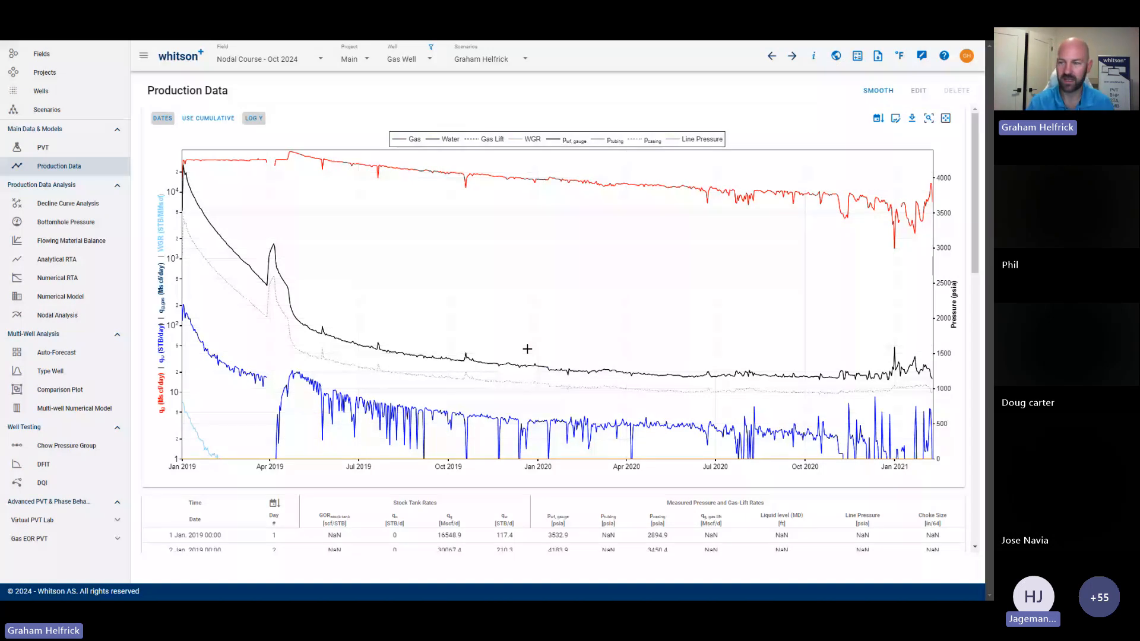
Step: Try several smaller and larger page zoom levels to compare how plot and table fit, and return to the starting level
{"action": "key", "text": "ctrl+minus"}
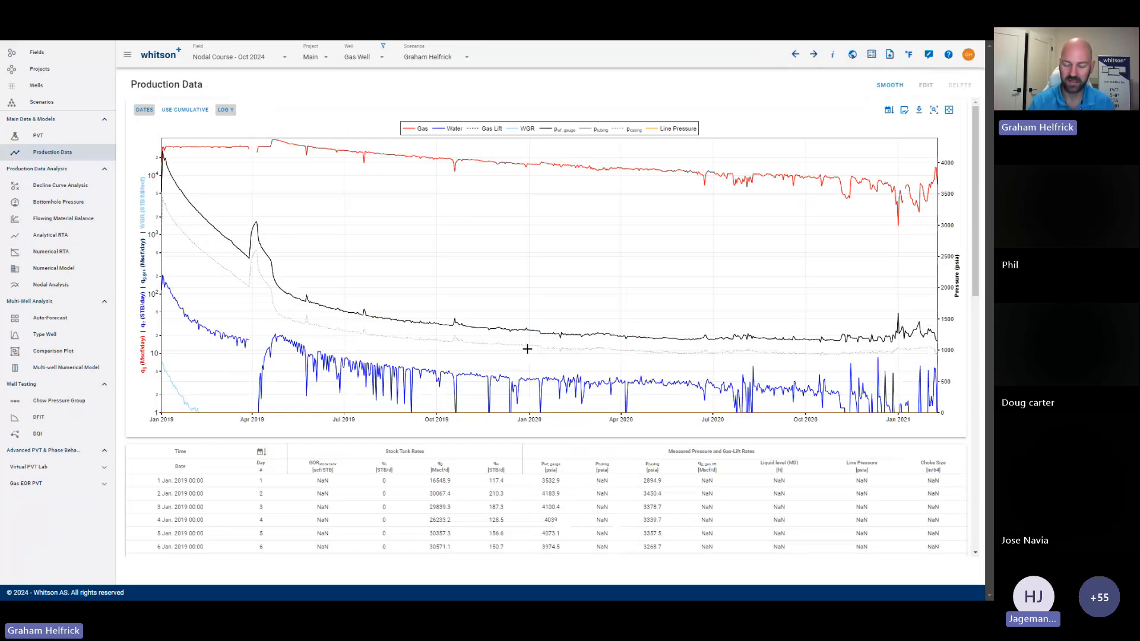
{"action": "key", "text": "ctrl+plus"}
{"action": "key", "text": "ctrl+plus"}
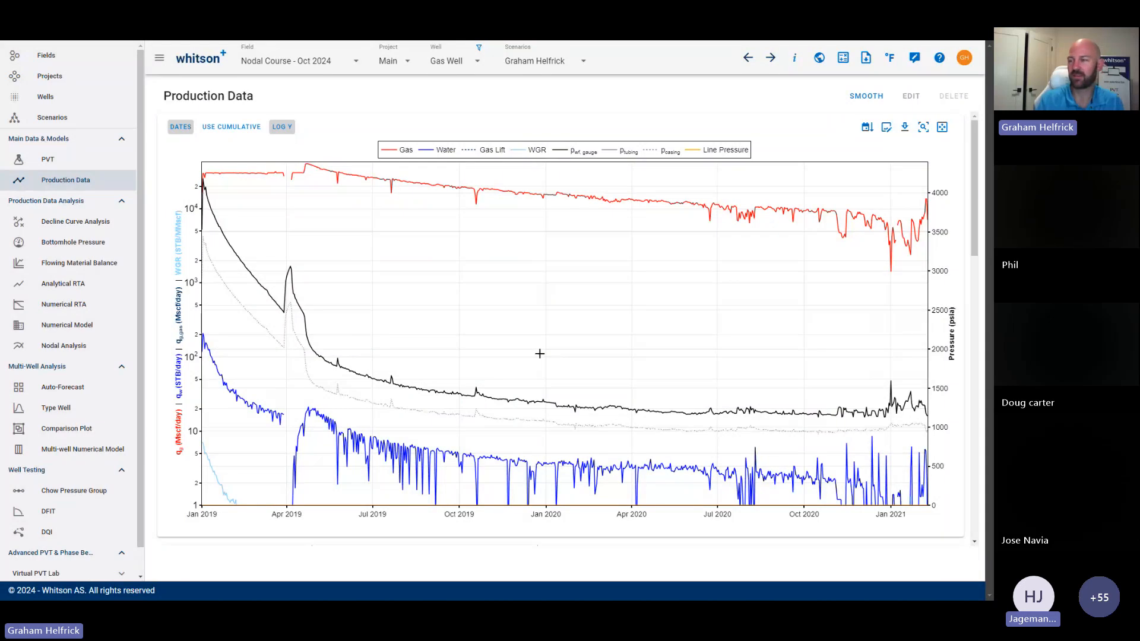
{"action": "key", "text": "ctrl+minus"}
{"action": "key", "text": "ctrl+minus"}
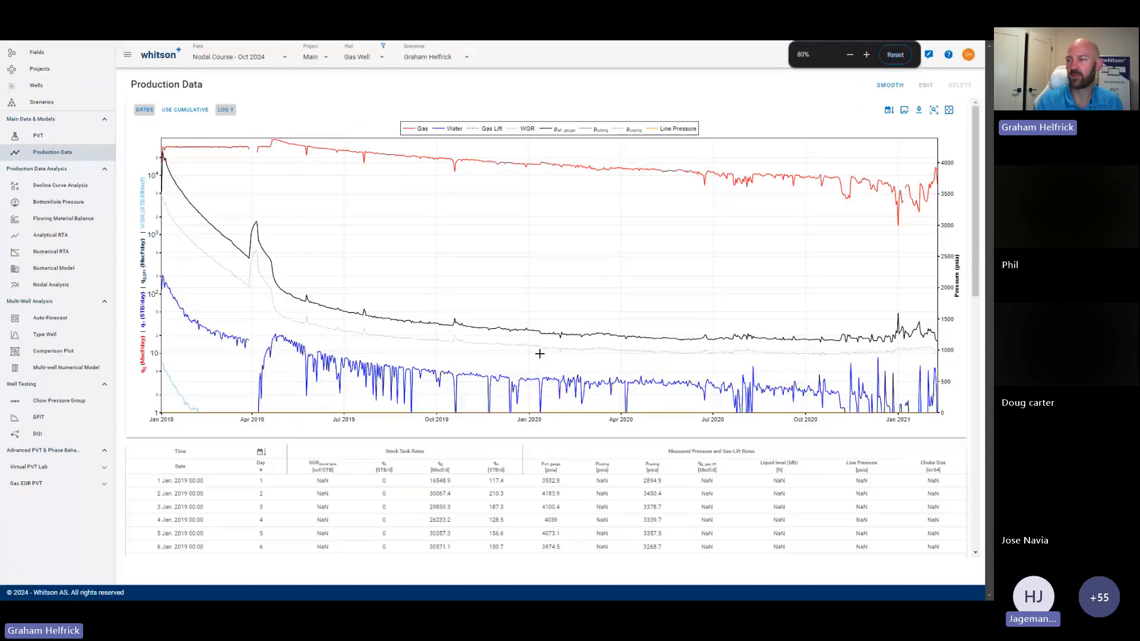
{"action": "key", "text": "ctrl+minus"}
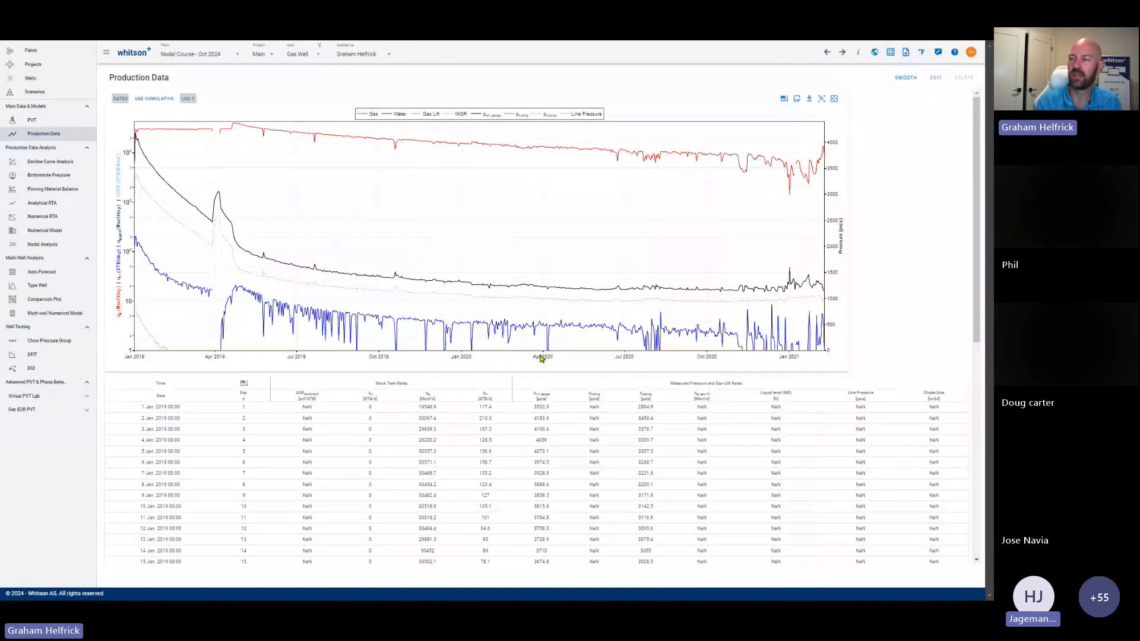
{"action": "key", "text": "ctrl+minus"}
{"action": "key", "text": "ctrl+plus"}
{"action": "key", "text": "ctrl+plus"}
{"action": "key", "text": "ctrl+plus"}
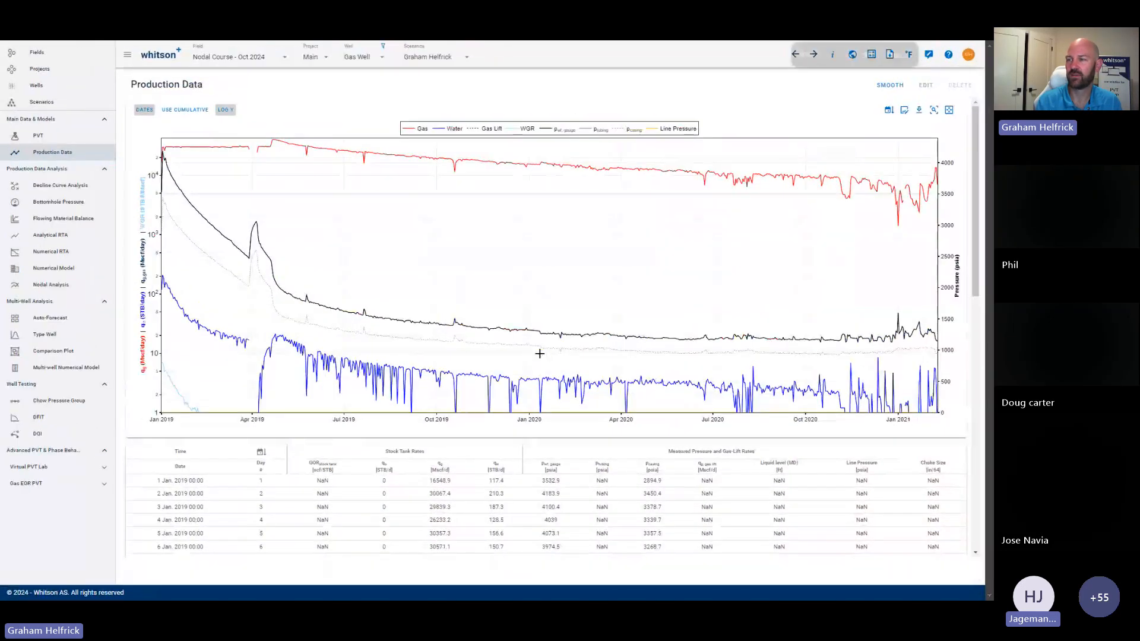
{"action": "key", "text": "ctrl+plus"}
{"action": "key", "text": "ctrl+minus"}
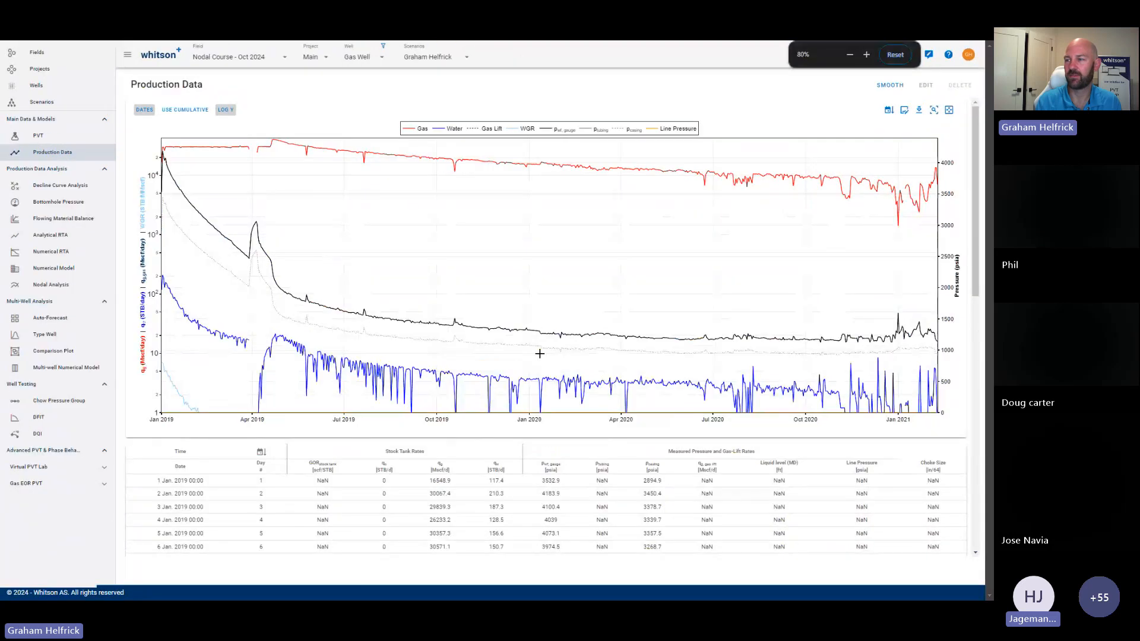
{"action": "key", "text": "ctrl+plus"}
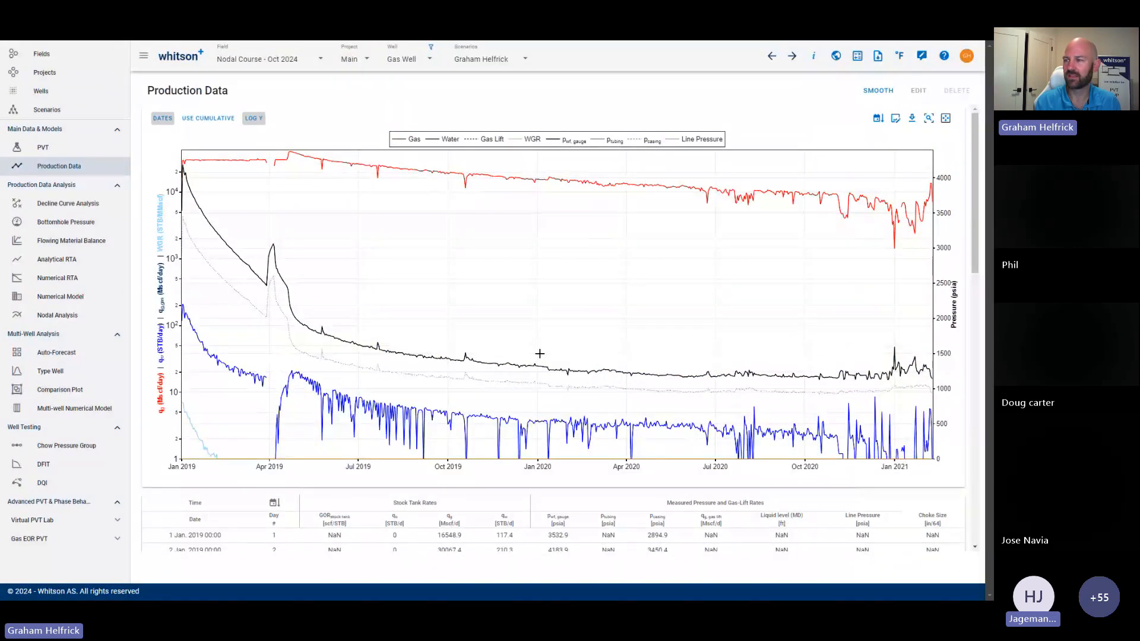
{"action": "key", "text": "ctrl+minus"}
{"action": "key", "text": "ctrl+plus"}
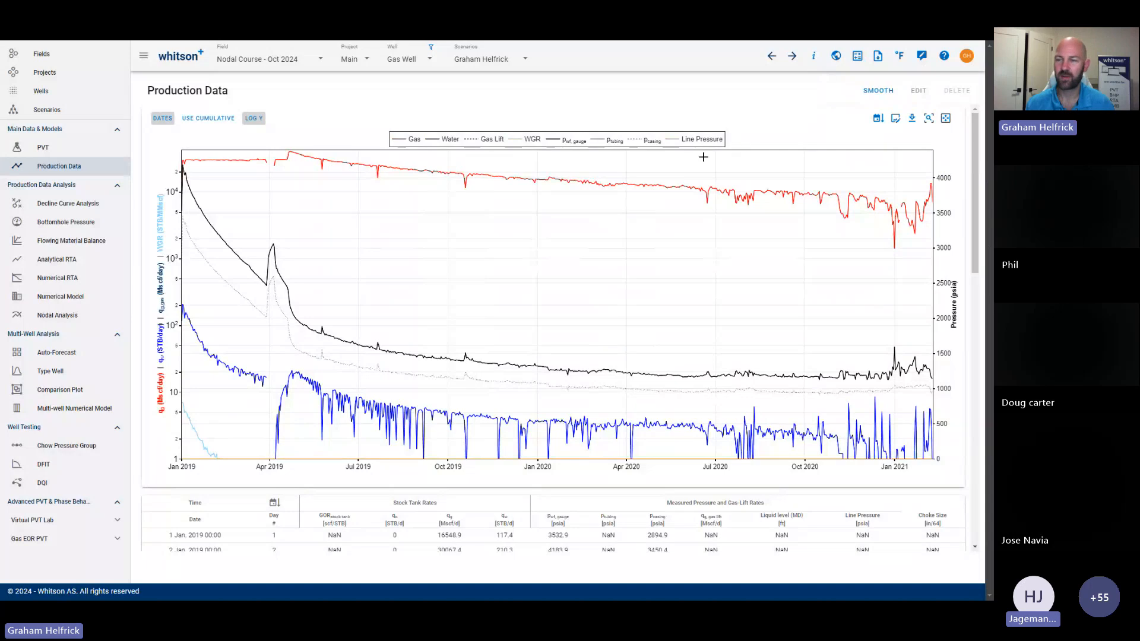
Step: Examine the daily rates and measured pressures in the production table below the plot
{"action": "scroll", "coordinate": [977, 178], "scroll_direction": "down", "scroll_amount": 4}
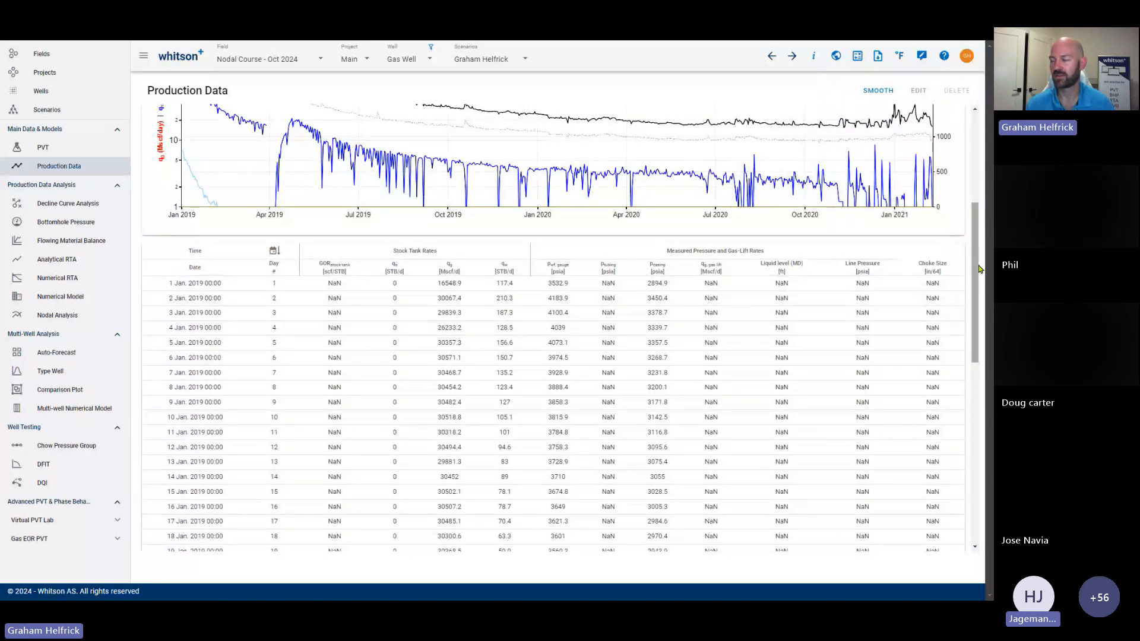
{"action": "left_click_drag", "start_coordinate": [979, 270], "coordinate": [980, 161]}
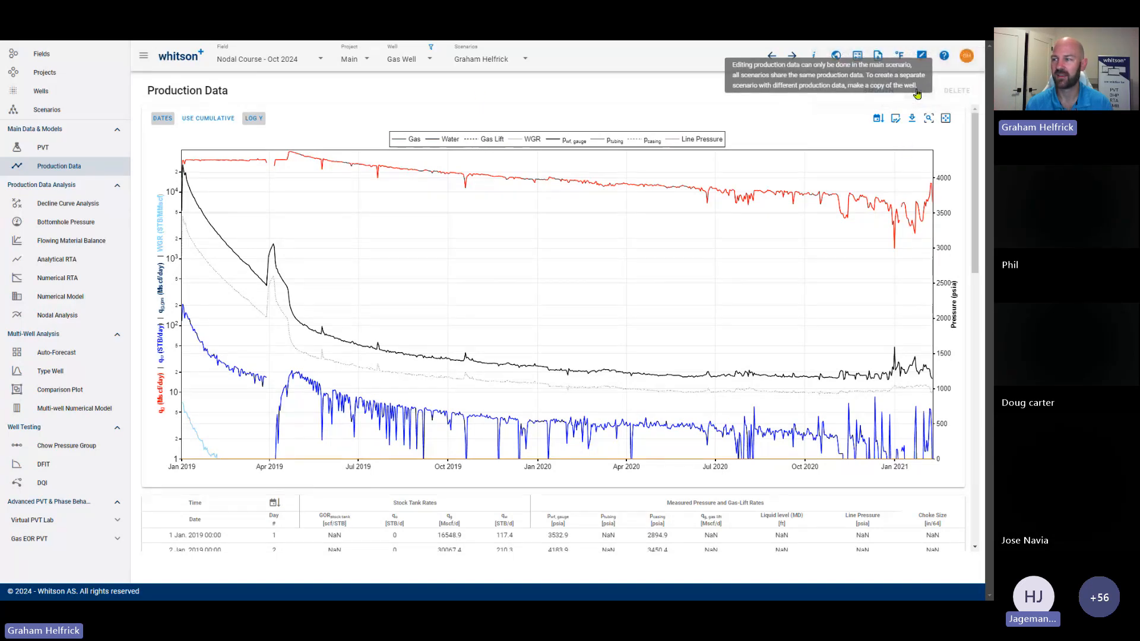
Step: Look through the scenario list without switching scenario and check the editing restriction on the shared production data
{"action": "left_click", "coordinate": [487, 59]}
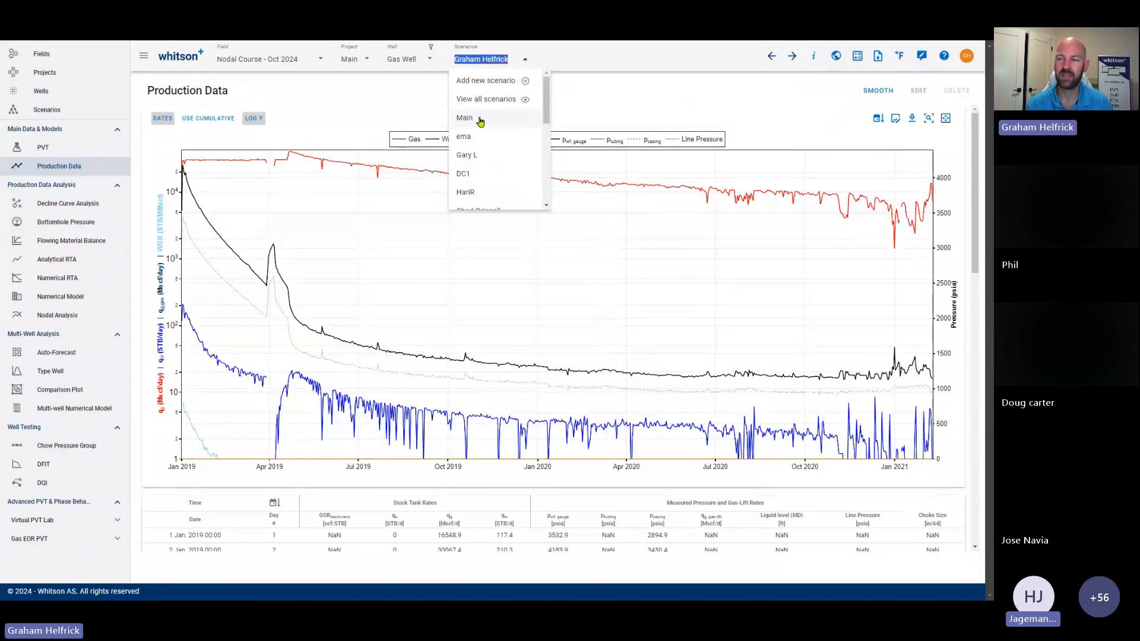
{"action": "left_click", "coordinate": [644, 98]}
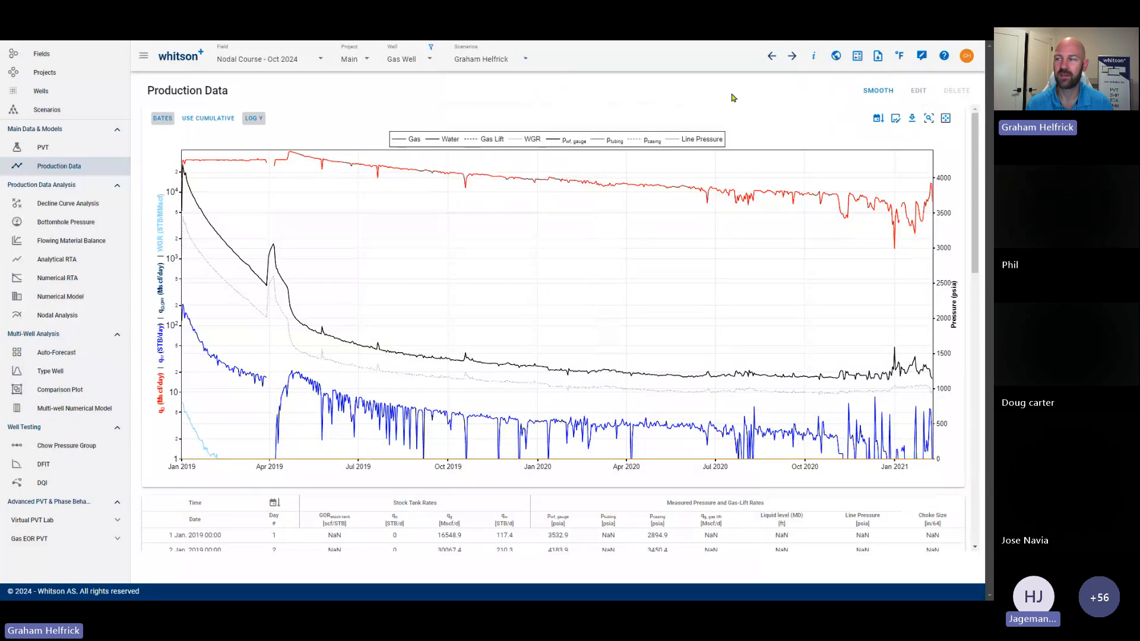
{"action": "mouse_move", "coordinate": [919, 94]}
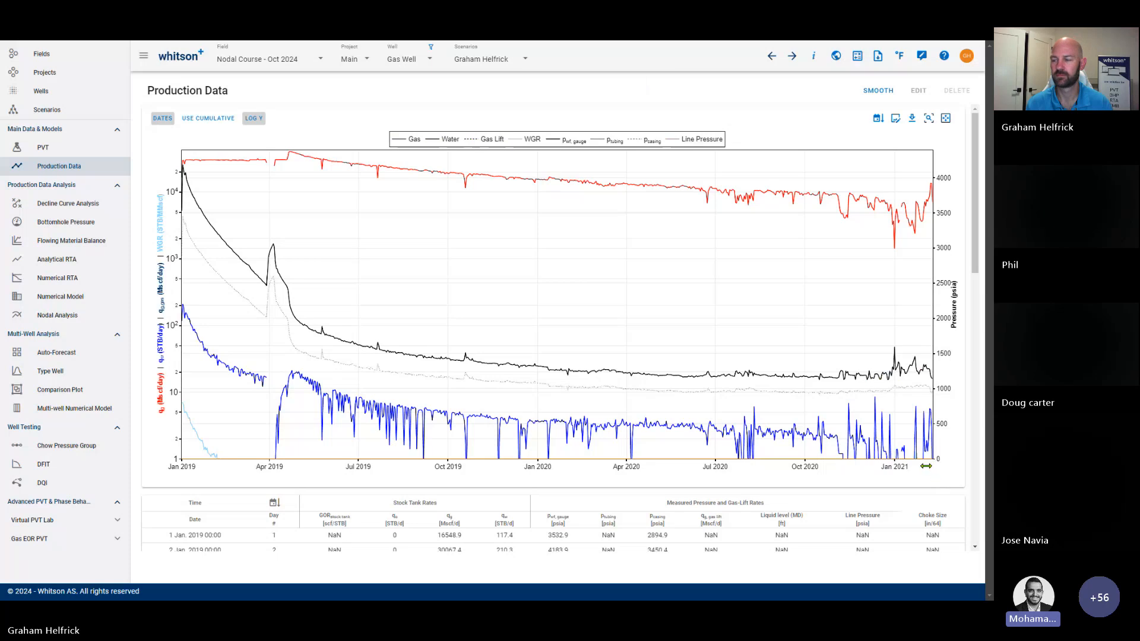
Step: Extend the end of the plot's date axis slightly and toggle the WGR curve off and on to identify it
{"action": "left_click_drag", "start_coordinate": [926, 466], "coordinate": [913, 466]}
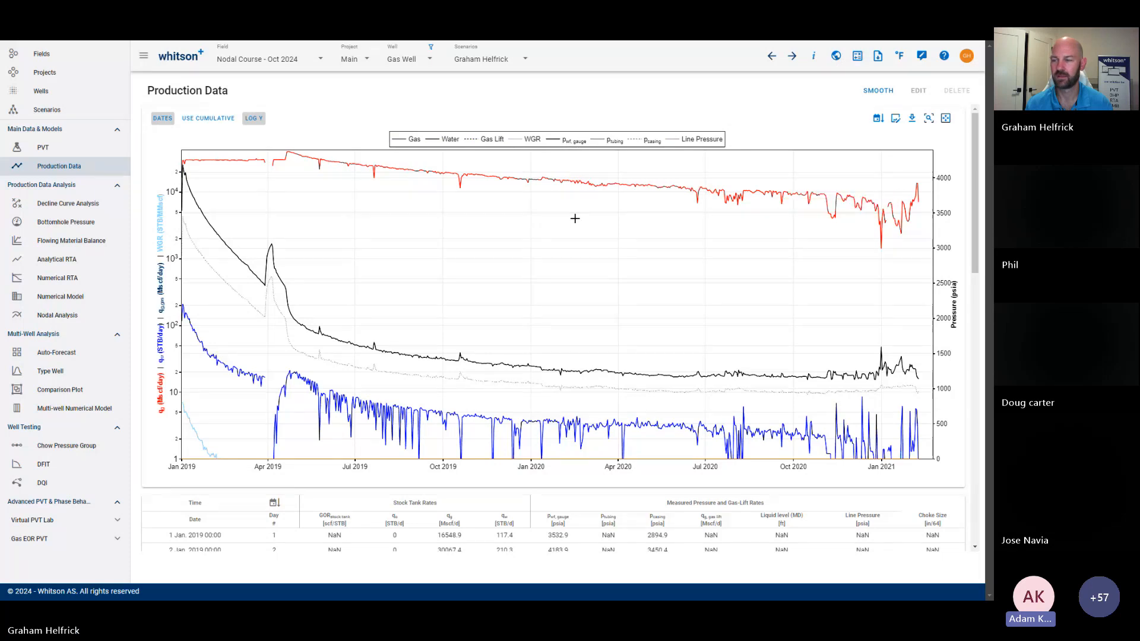
{"action": "left_click", "coordinate": [534, 143]}
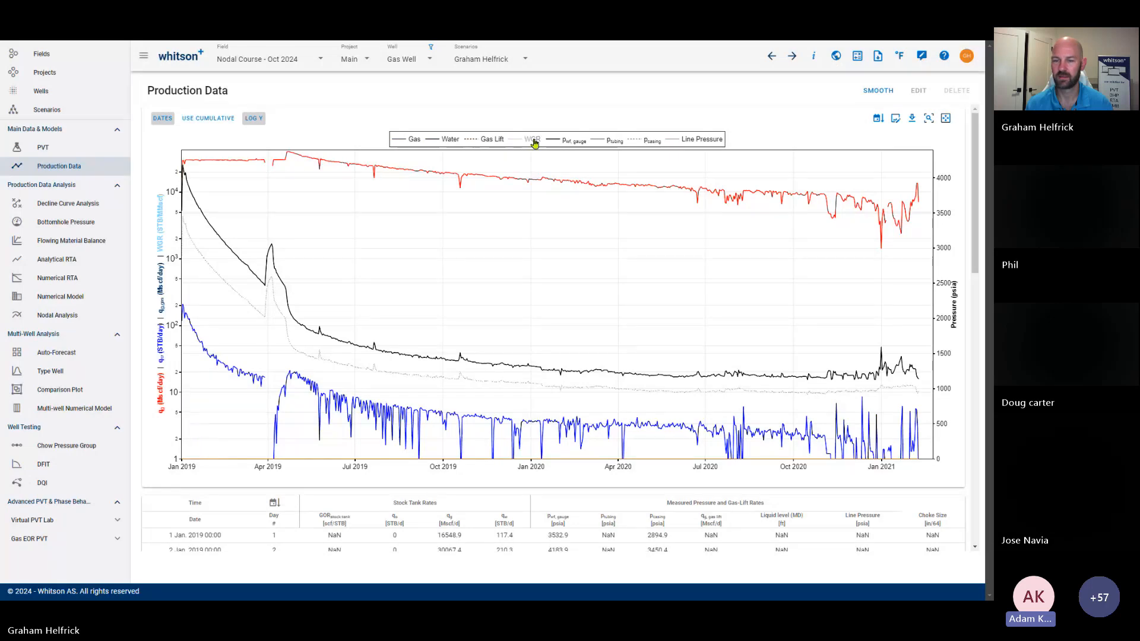
{"action": "left_click", "coordinate": [534, 143]}
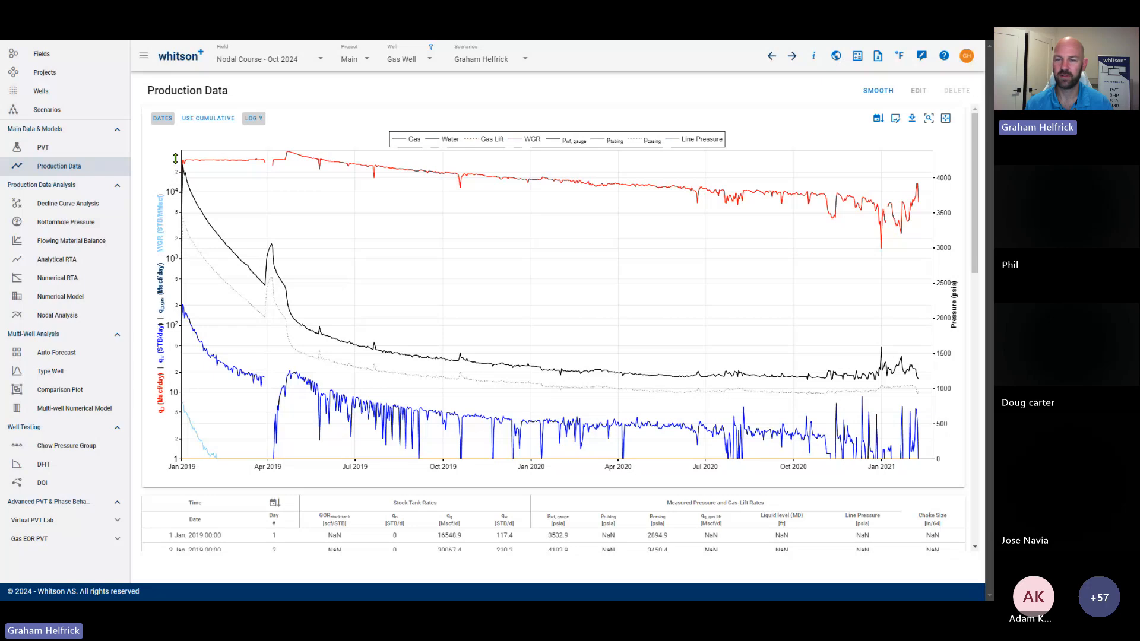
{"action": "left_click", "coordinate": [532, 141]}
{"action": "left_click", "coordinate": [532, 140]}
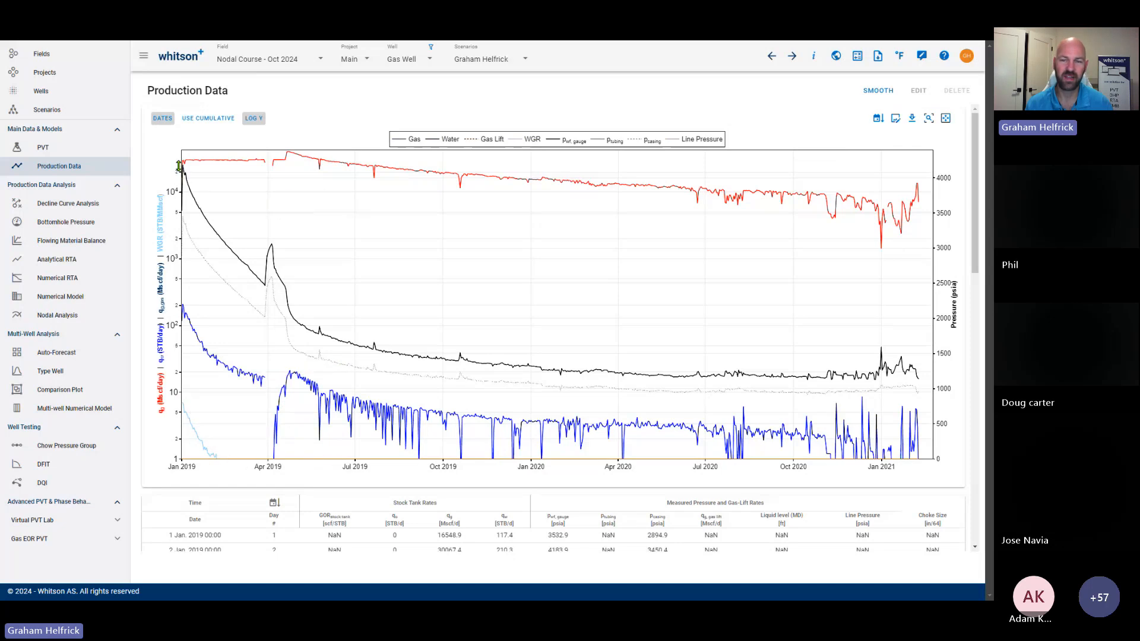
Step: Rescale the rate axis to a smaller range, inspect the early gauge pressure and WGR data, and bring the gas curve back
{"action": "left_click_drag", "start_coordinate": [177, 167], "coordinate": [186, 107]}
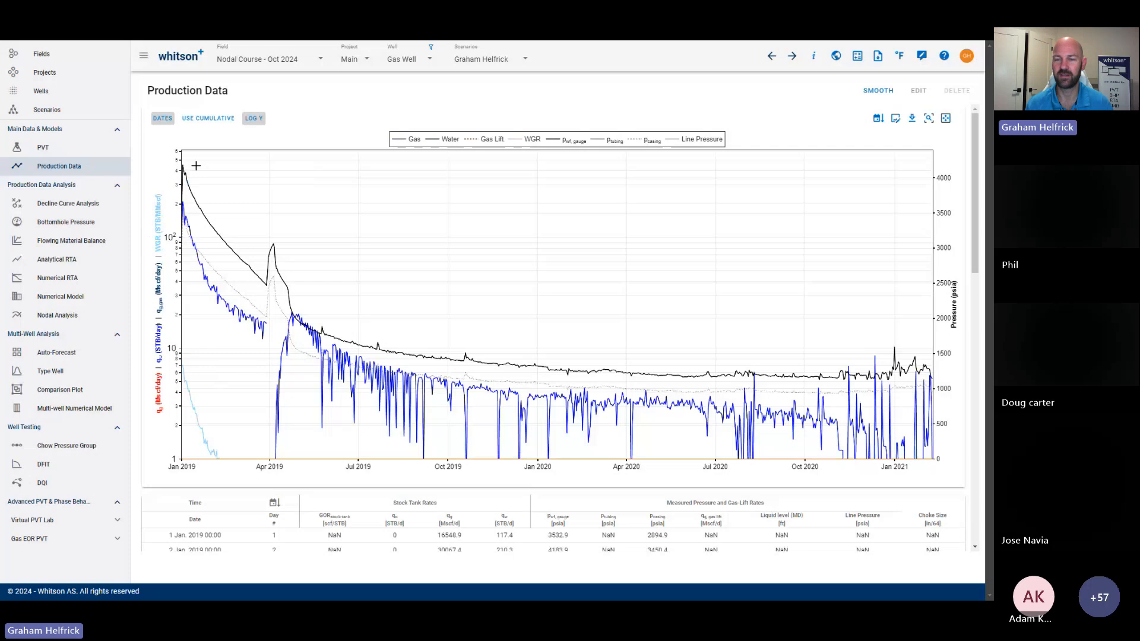
{"action": "mouse_move", "coordinate": [190, 168]}
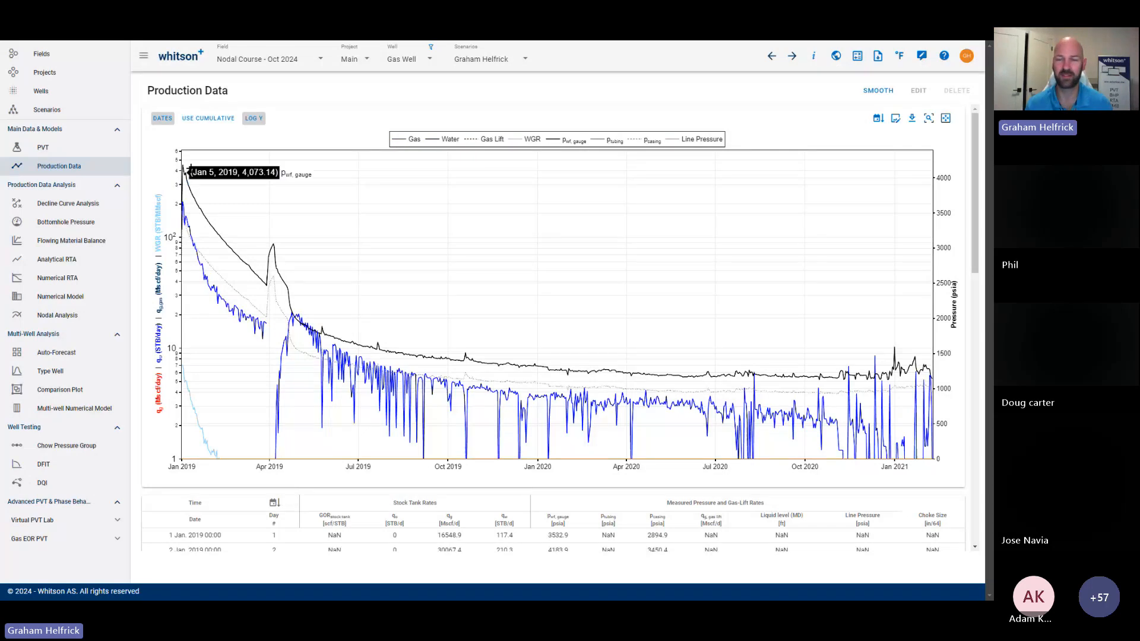
{"action": "mouse_move", "coordinate": [220, 451]}
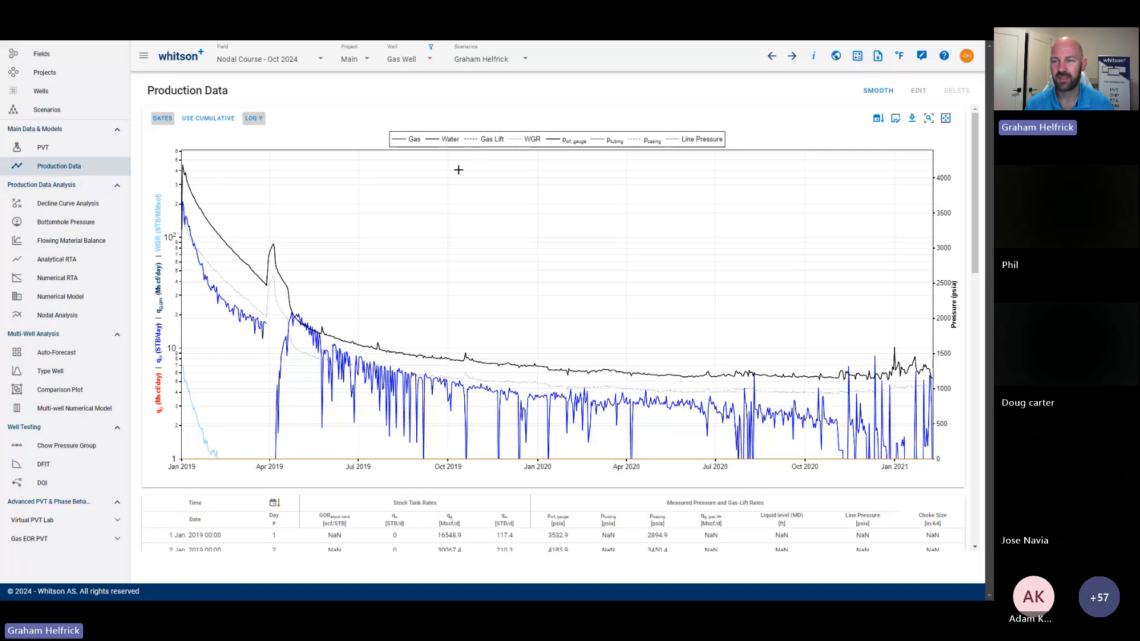
{"action": "left_click", "coordinate": [414, 140]}
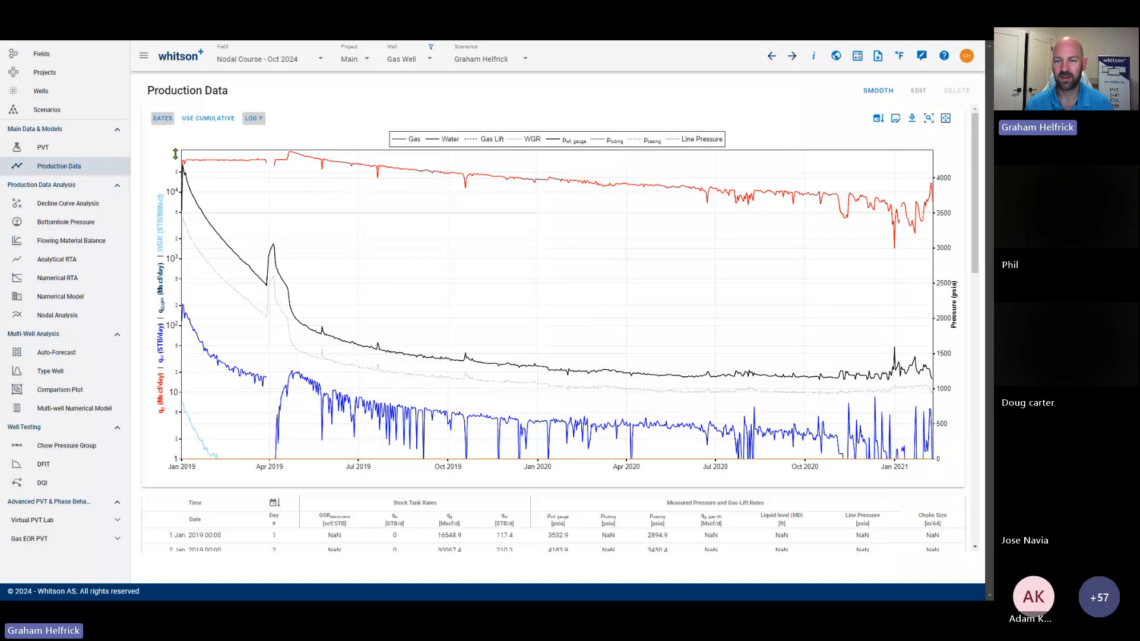
Step: Stretch the rate axis upper limit and extend the date axis into 2023, and reset the plot to its full view
{"action": "left_click_drag", "start_coordinate": [175, 154], "coordinate": [176, 301]}
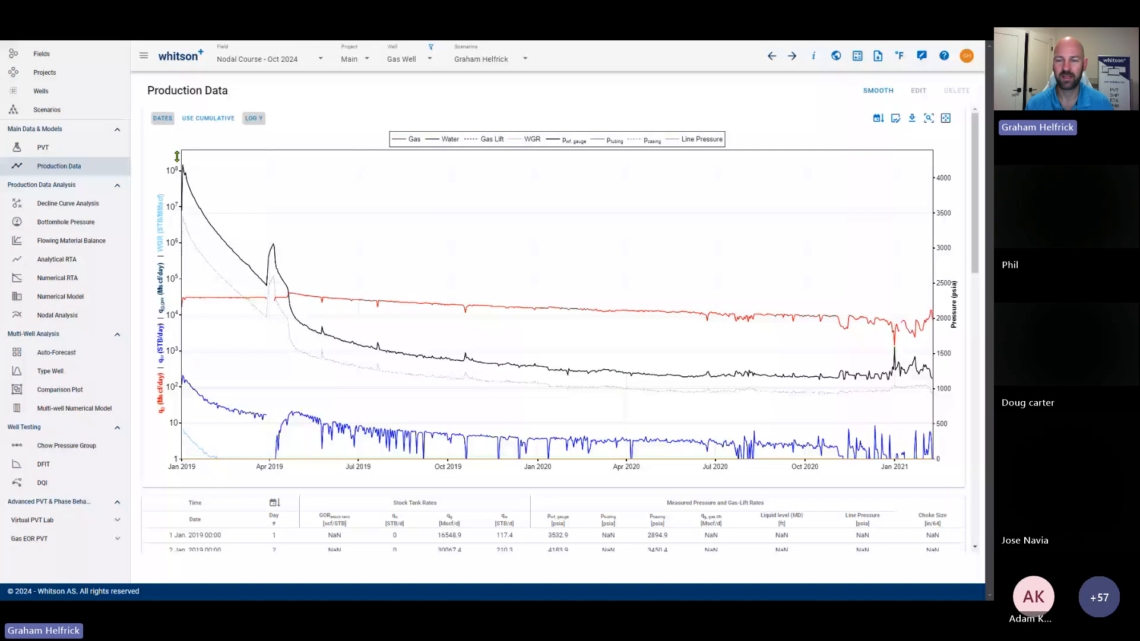
{"action": "left_click_drag", "start_coordinate": [176, 156], "coordinate": [178, 270]}
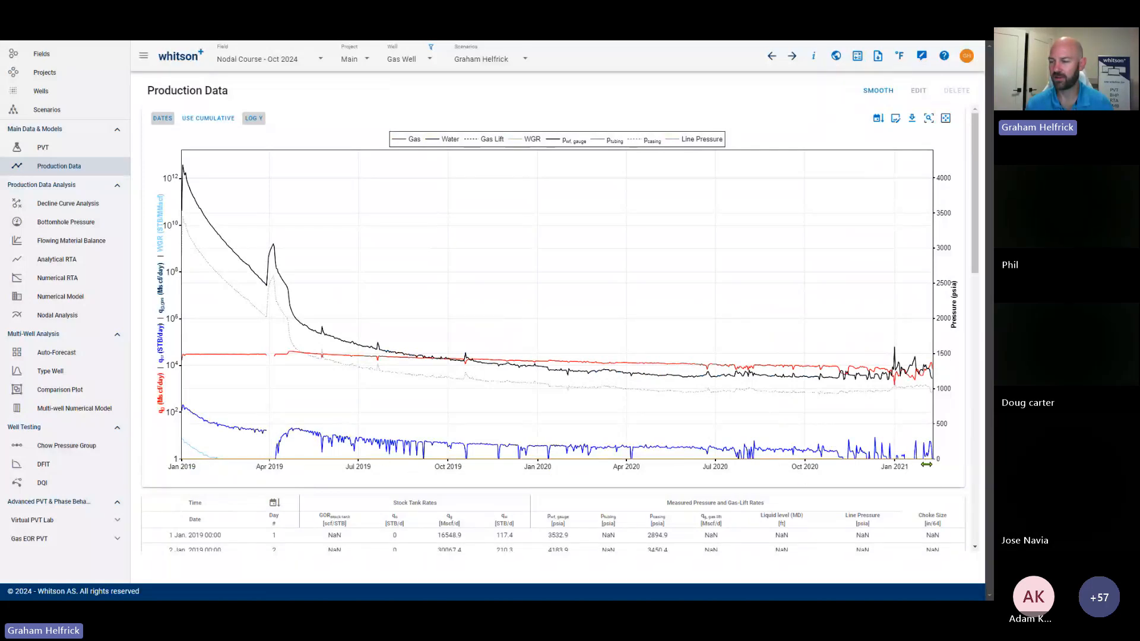
{"action": "left_click_drag", "start_coordinate": [925, 466], "coordinate": [535, 466]}
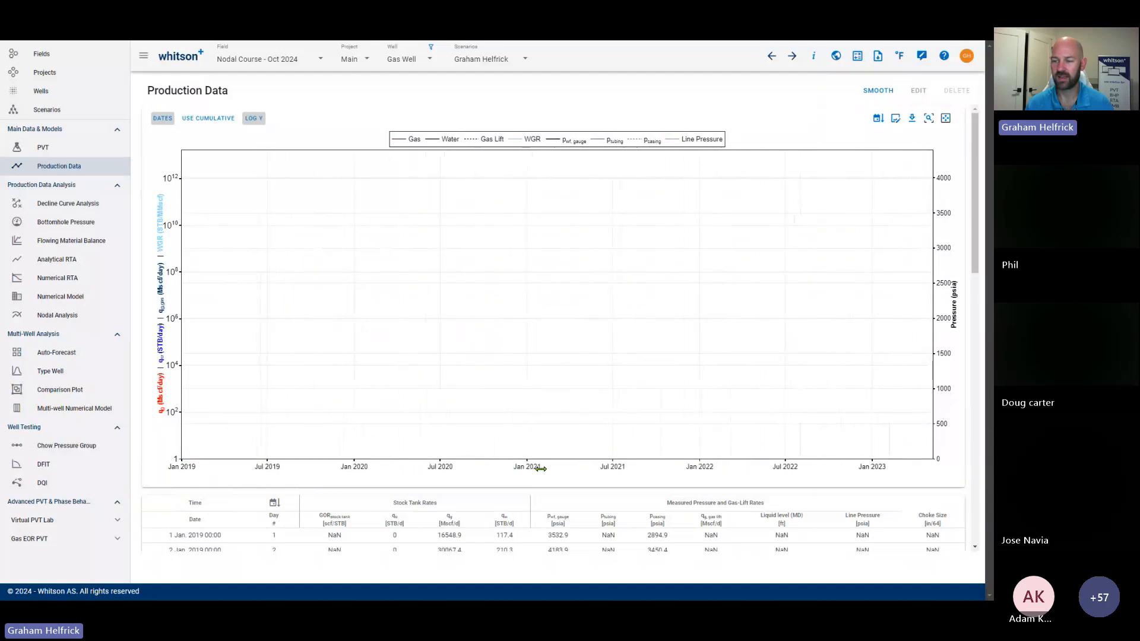
{"action": "double_click", "coordinate": [514, 261]}
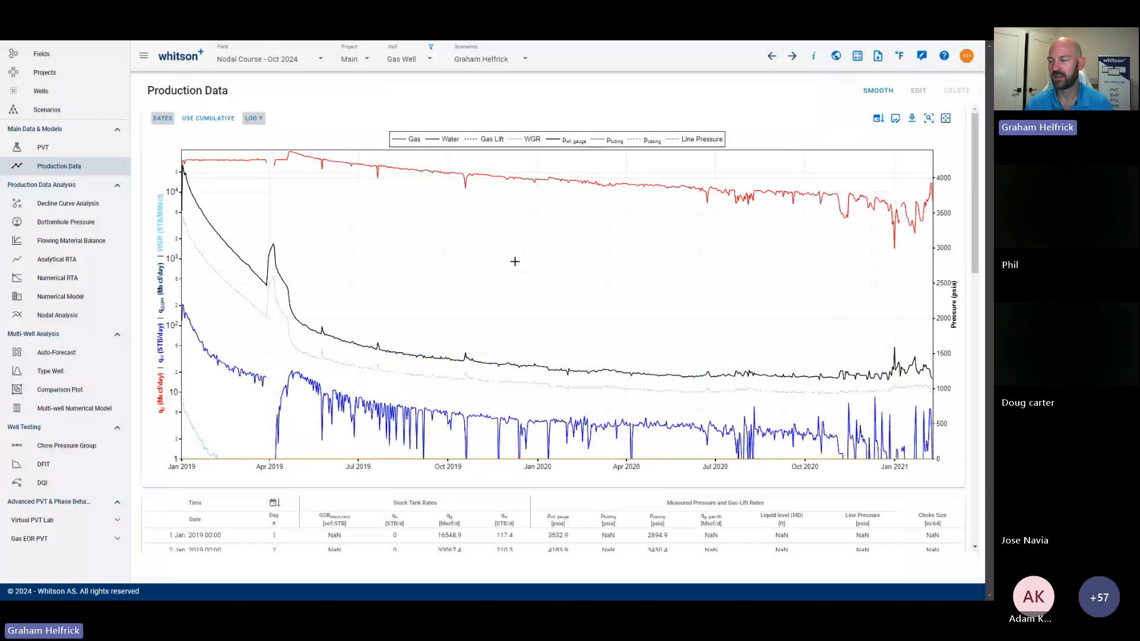
Step: Zoom into different areas of the production data plot to inspect the gas decline, and reset it to the full view each time
{"action": "left_click_drag", "start_coordinate": [881, 173], "coordinate": [328, 448]}
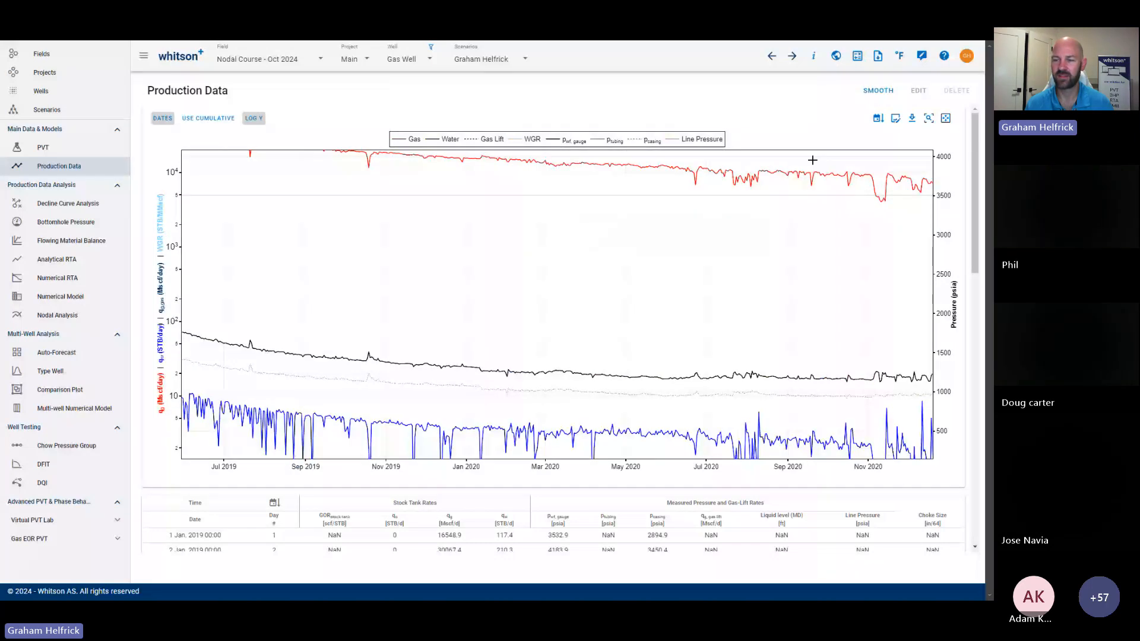
{"action": "left_click_drag", "start_coordinate": [778, 166], "coordinate": [663, 183]}
{"action": "double_click", "coordinate": [364, 402]}
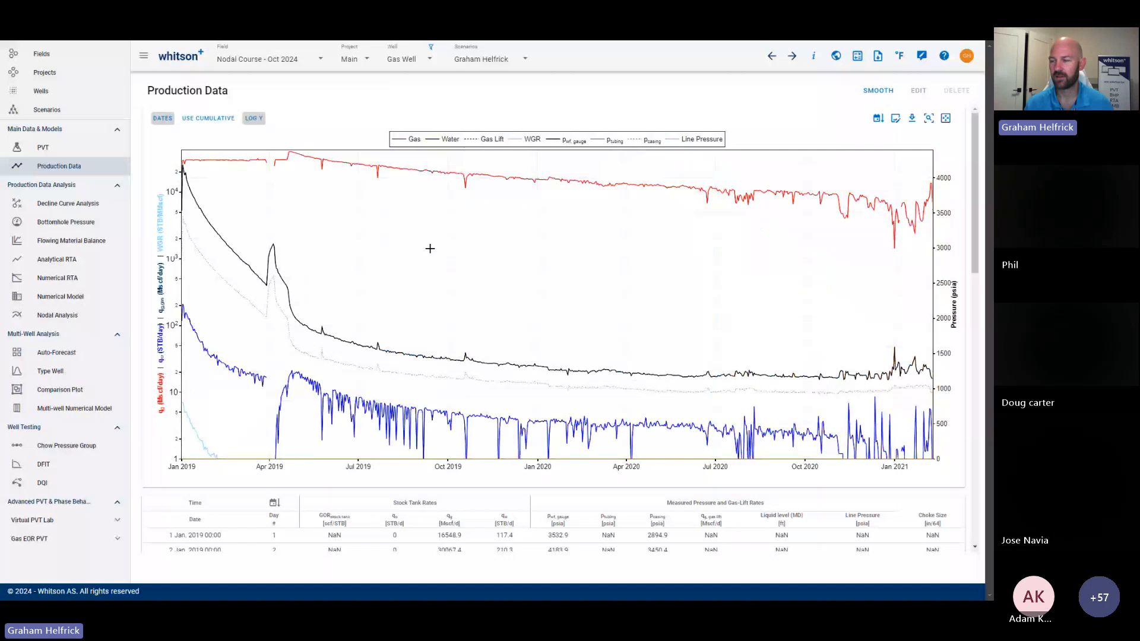
{"action": "left_click_drag", "start_coordinate": [722, 161], "coordinate": [574, 214]}
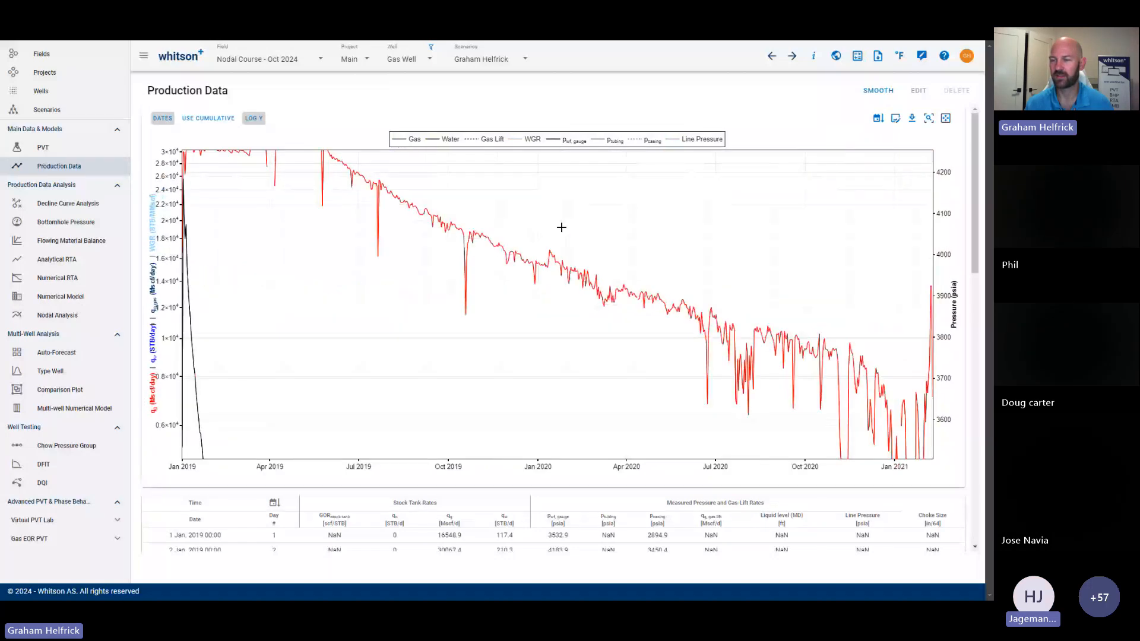
{"action": "double_click", "coordinate": [561, 228]}
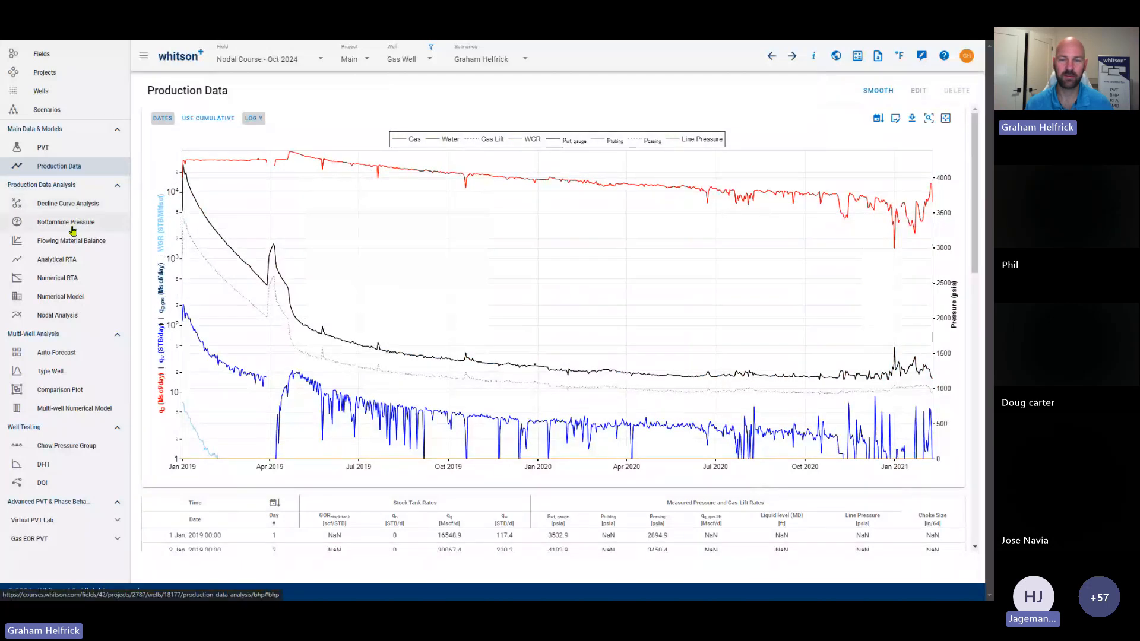
Step: Open the well data in the Bottomhole Pressure module and review the deviation survey table and its trajectory plot
{"action": "left_click", "coordinate": [41, 228]}
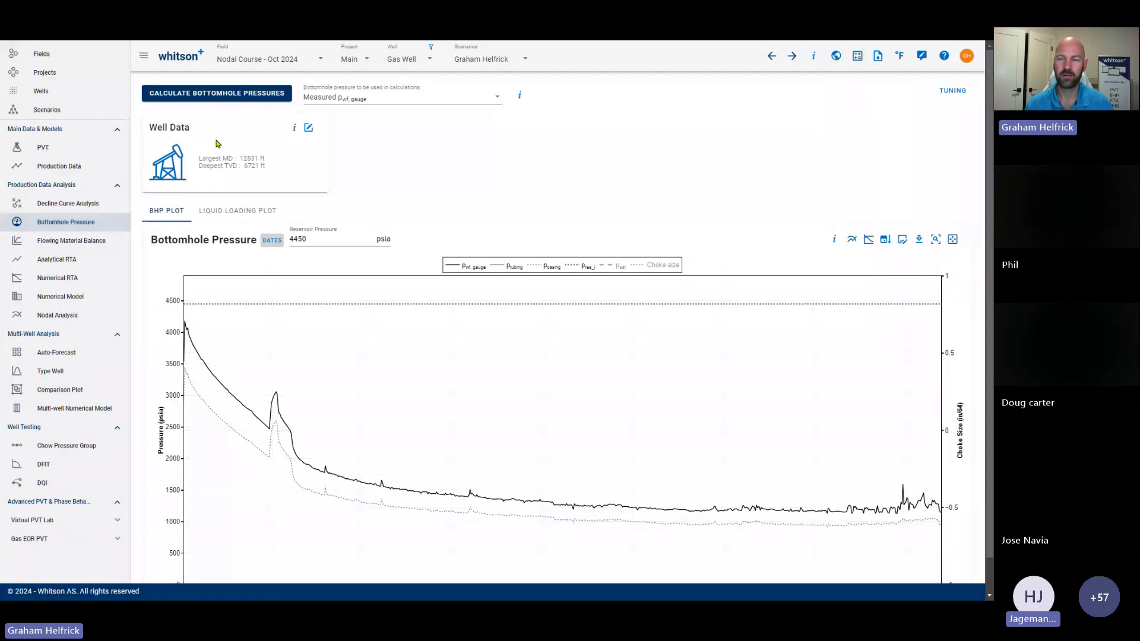
{"action": "left_click", "coordinate": [309, 129]}
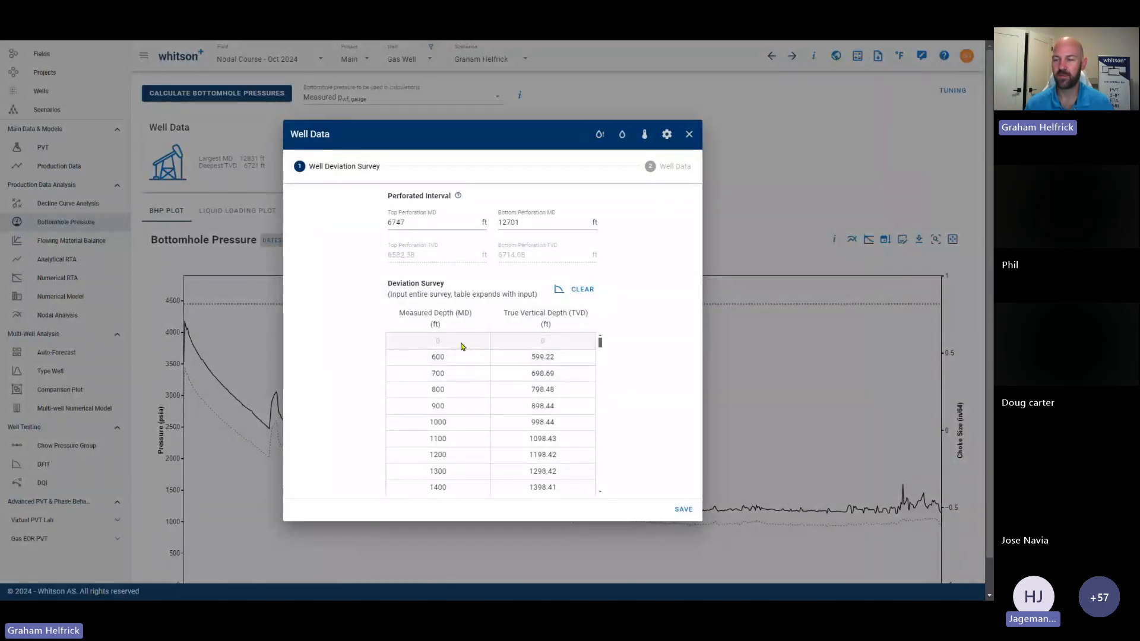
{"action": "scroll", "coordinate": [573, 381], "scroll_direction": "down", "scroll_amount": 5}
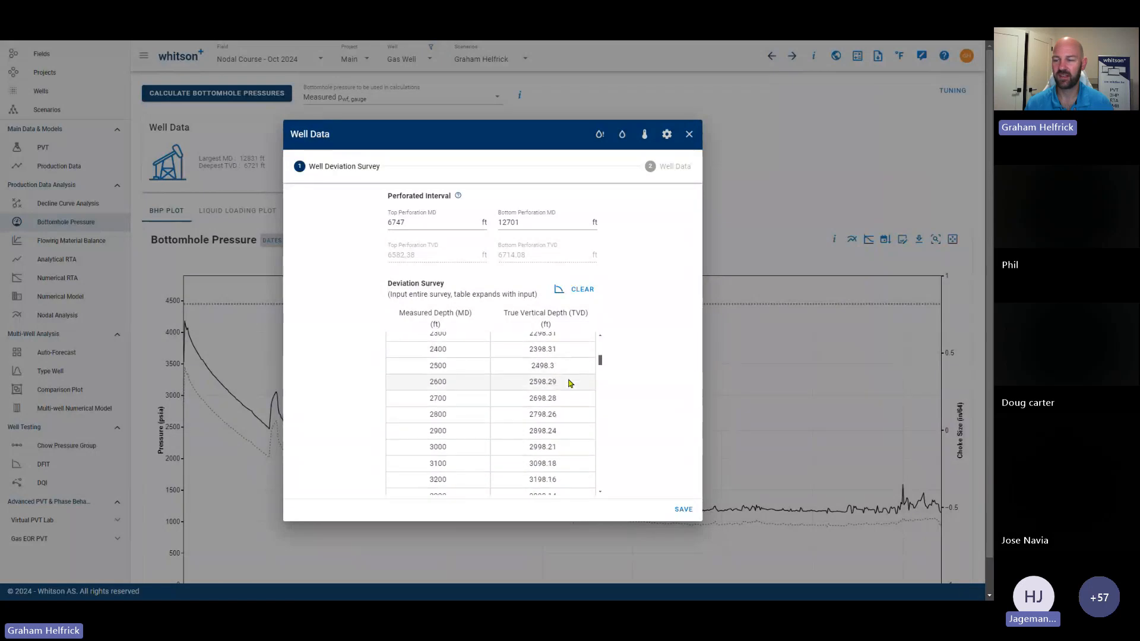
{"action": "scroll", "coordinate": [569, 383], "scroll_direction": "up", "scroll_amount": 5}
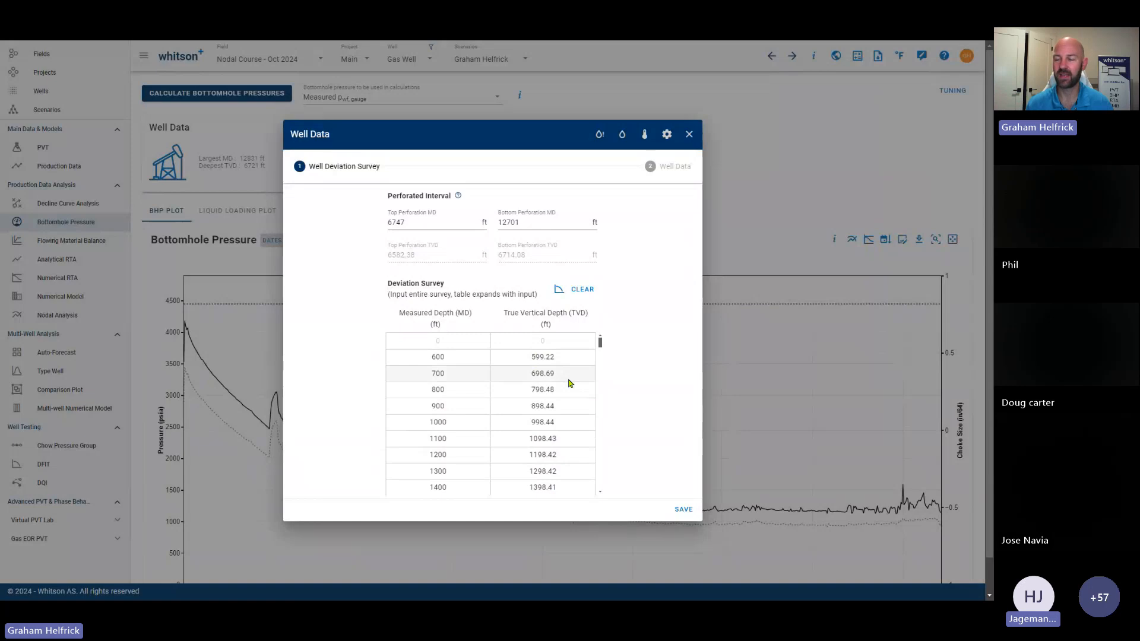
{"action": "left_click", "coordinate": [560, 291]}
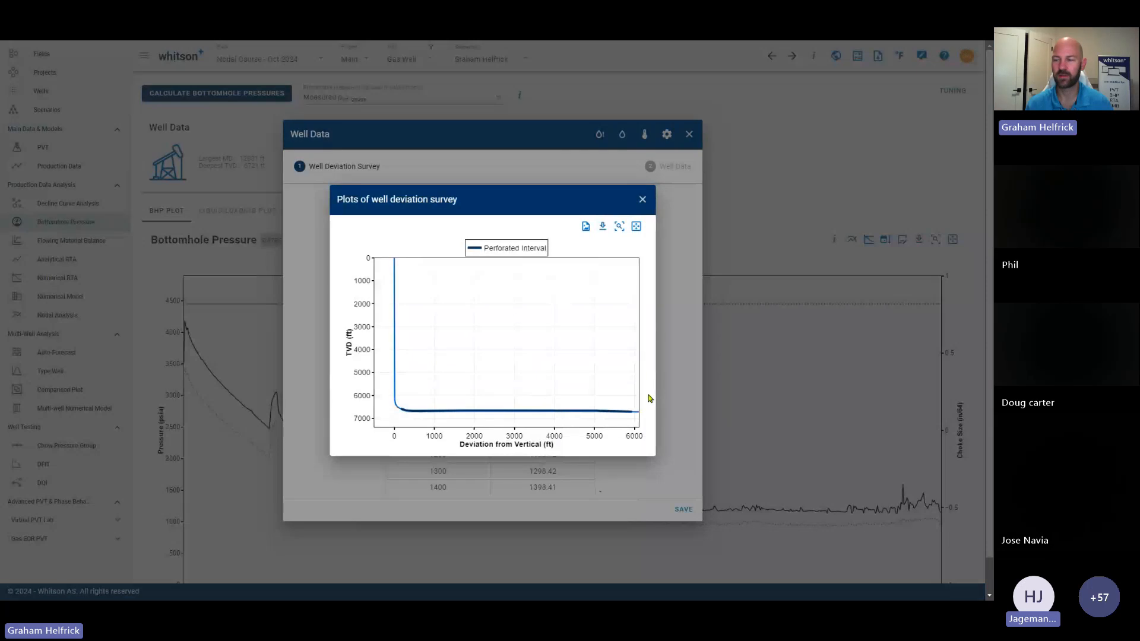
{"action": "left_click", "coordinate": [642, 199]}
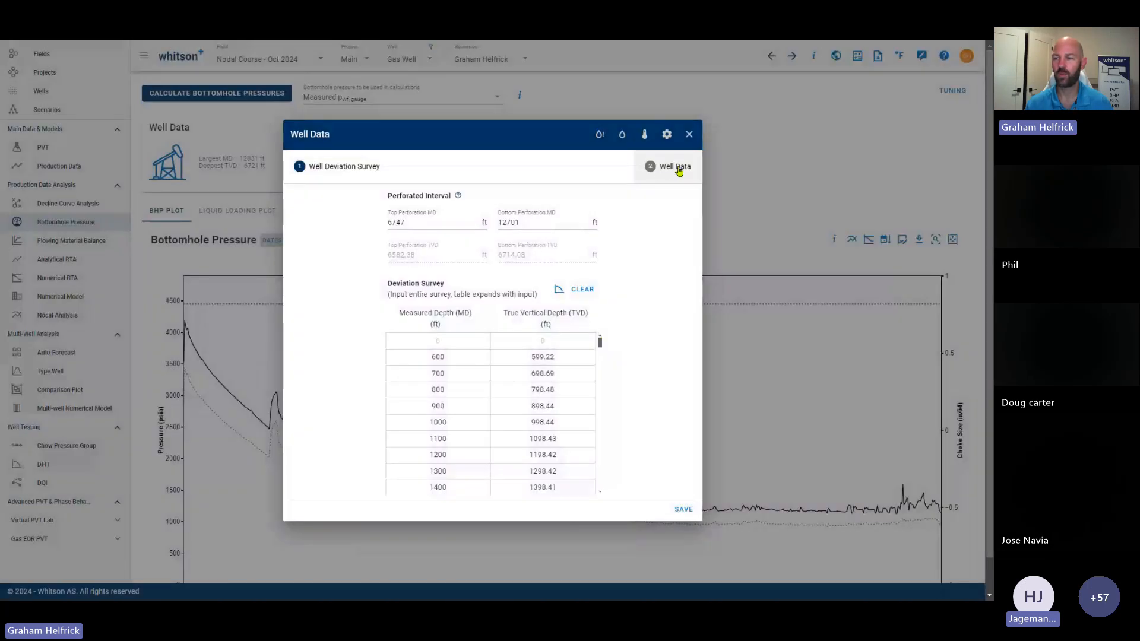
Step: Review the casing, flowpath and gauge depth in the wellbore configuration, and calculate the bottomhole pressures
{"action": "left_click", "coordinate": [680, 172]}
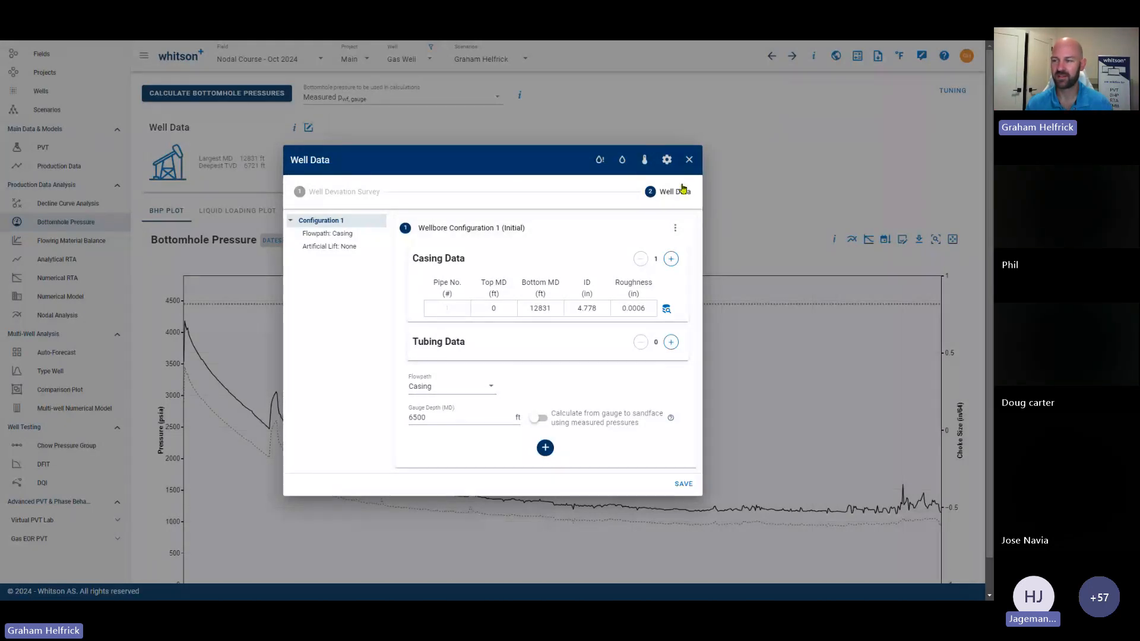
{"action": "left_click", "coordinate": [688, 159]}
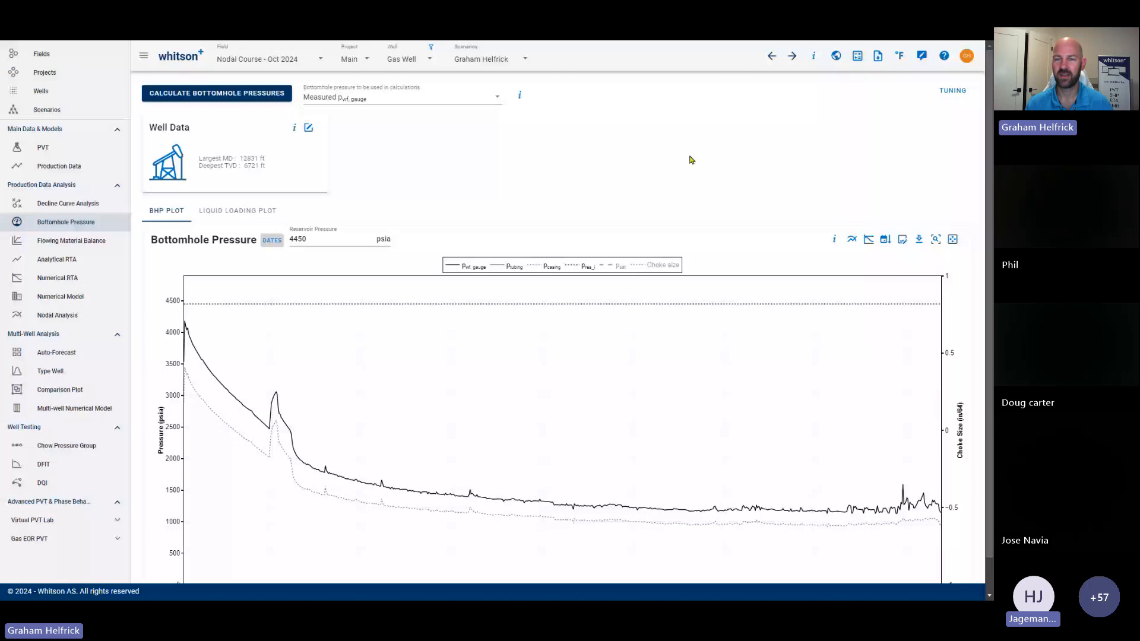
{"action": "left_click", "coordinate": [243, 96]}
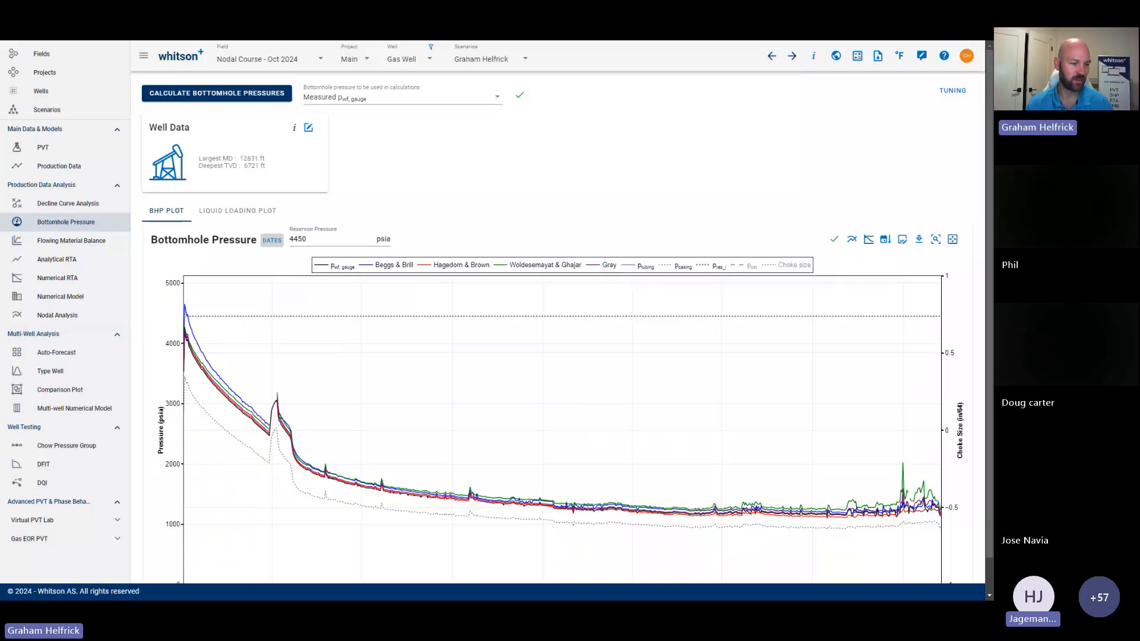
Step: Switch to the URTeC 4045619 bottomhole pressure benchmarking paper and review its contributing companies and the relative error figures per correlation
{"action": "key", "text": "alt+Tab"}
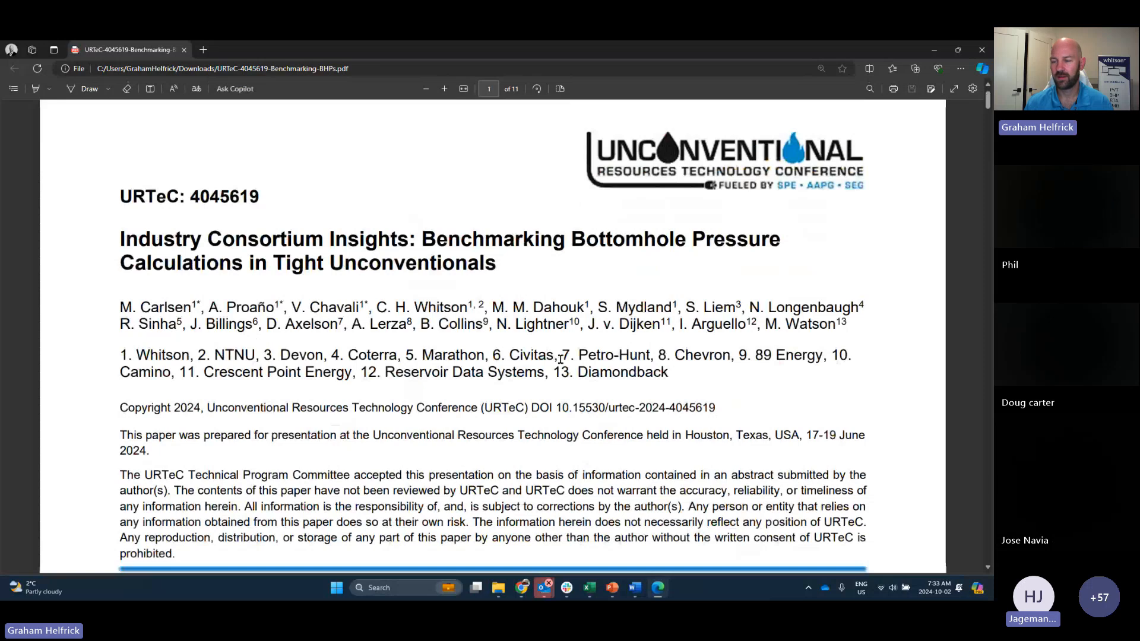
{"action": "left_click_drag", "start_coordinate": [273, 355], "coordinate": [684, 372]}
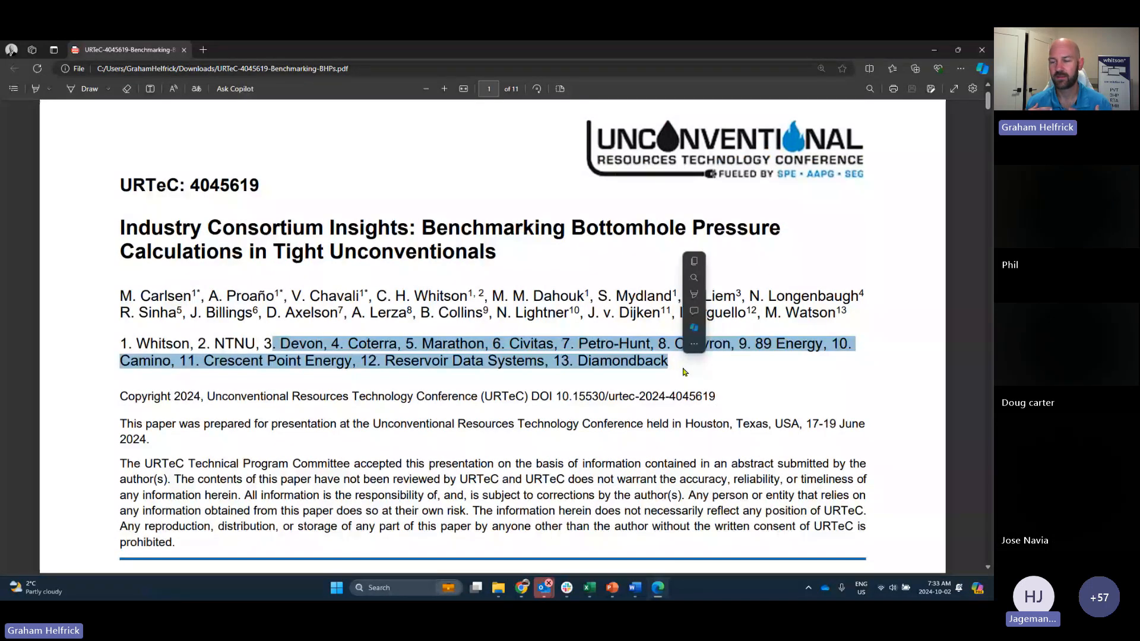
{"action": "left_click", "coordinate": [684, 371]}
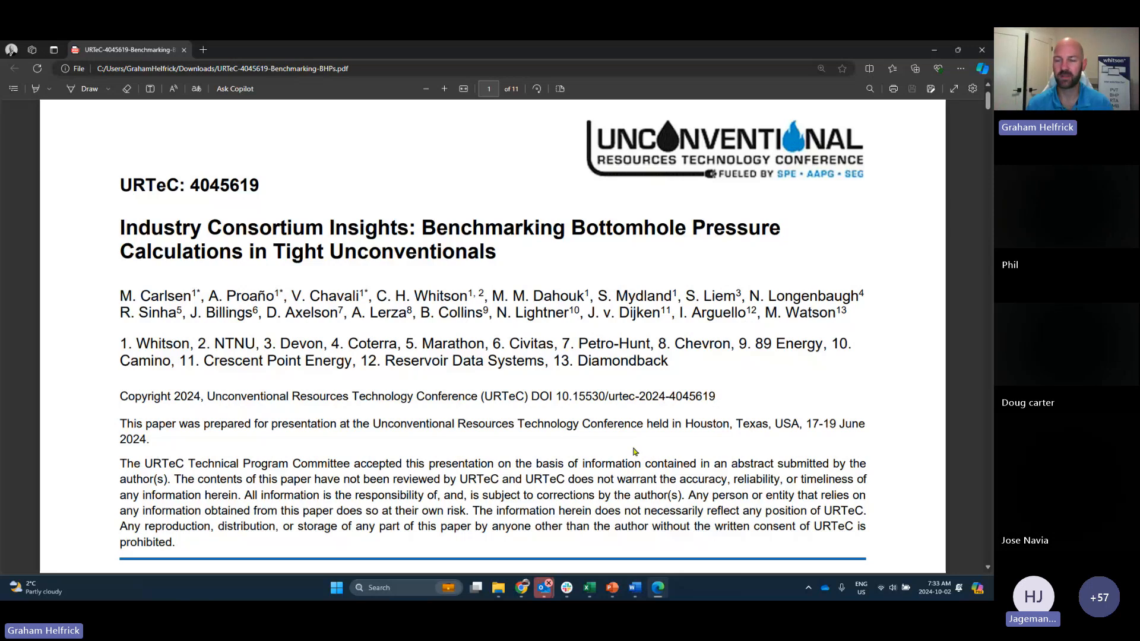
{"action": "scroll", "coordinate": [634, 451], "scroll_direction": "down", "scroll_amount": 15}
{"action": "scroll", "coordinate": [633, 451], "scroll_direction": "down", "scroll_amount": 20}
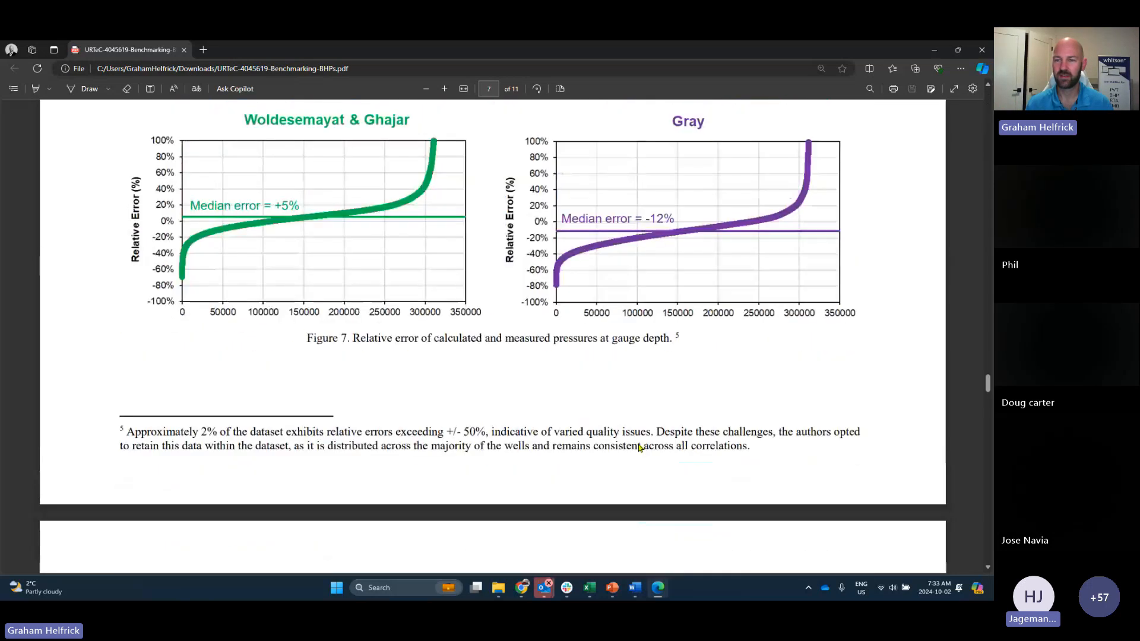
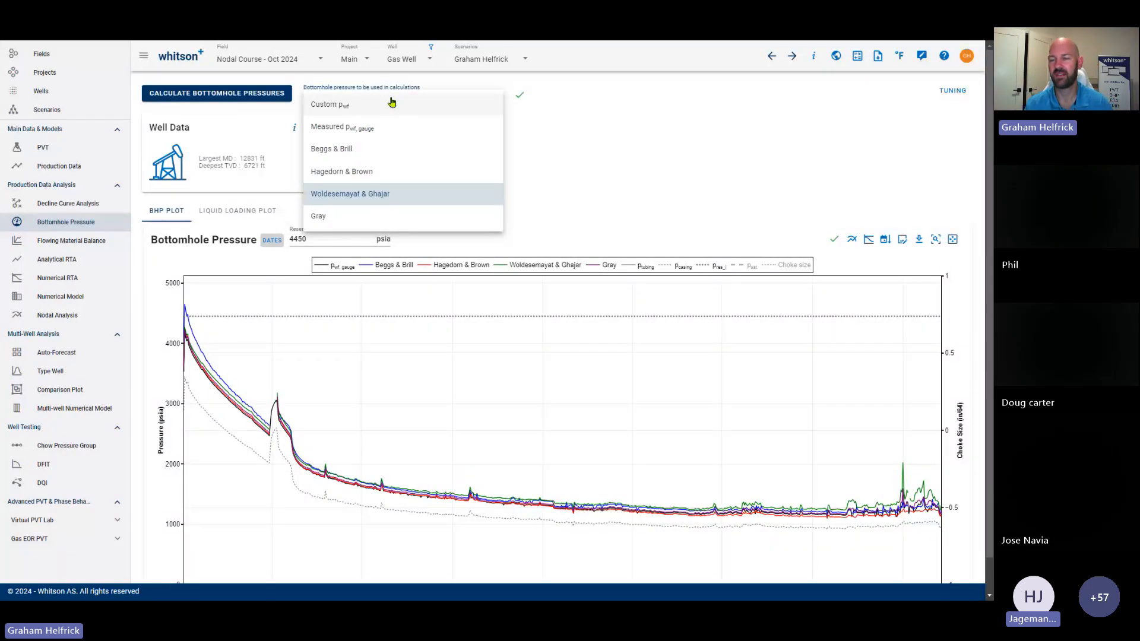
Step: Set the bottomhole pressure used in calculations to Woldesemayat & Ghajar and bring up the full liquid loading plot
{"action": "left_click", "coordinate": [396, 199]}
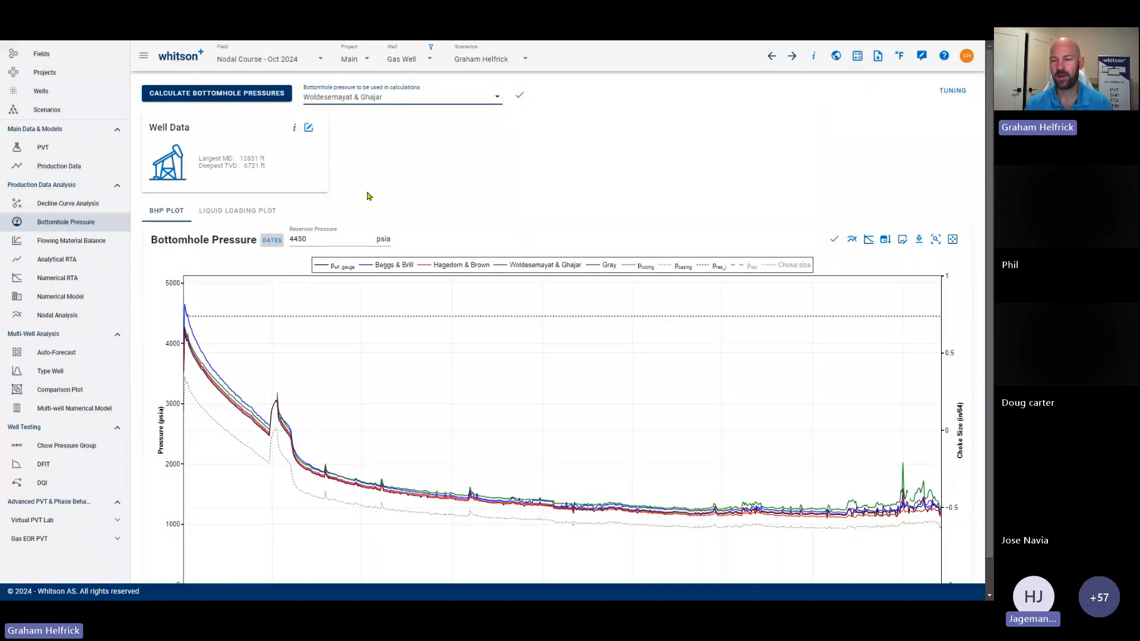
{"action": "left_click", "coordinate": [232, 217]}
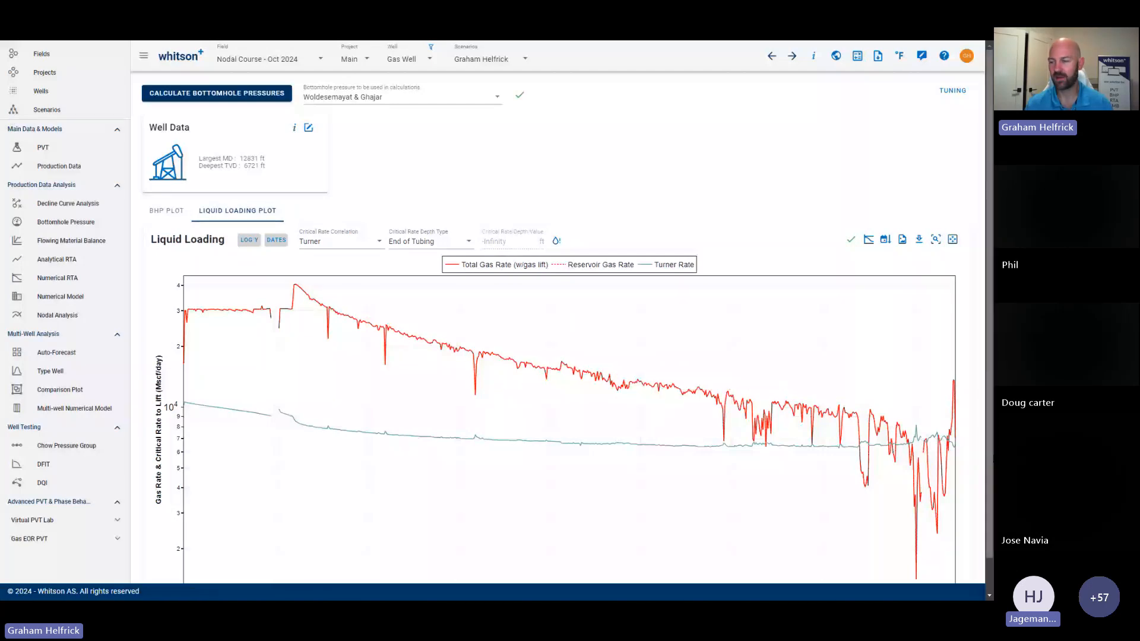
{"action": "scroll", "coordinate": [783, 478], "scroll_direction": "down", "scroll_amount": 1}
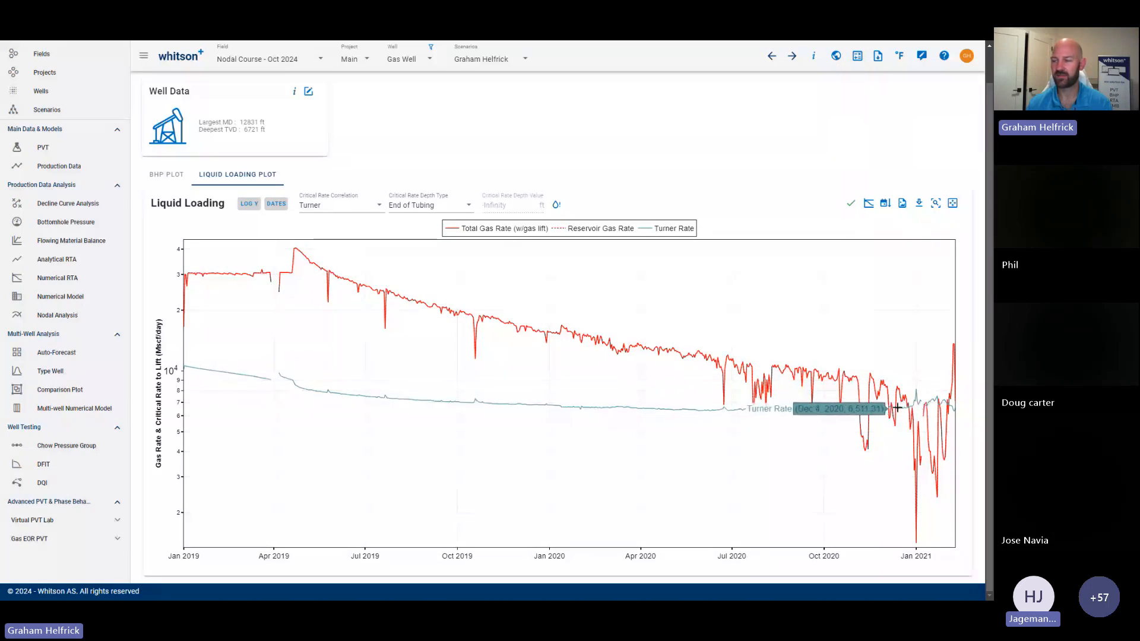
Step: Compare the Coleman critical rate correlation with Turner on the liquid loading plot, restore Turner, and return to the bottomhole pressure plot
{"action": "left_click", "coordinate": [339, 207]}
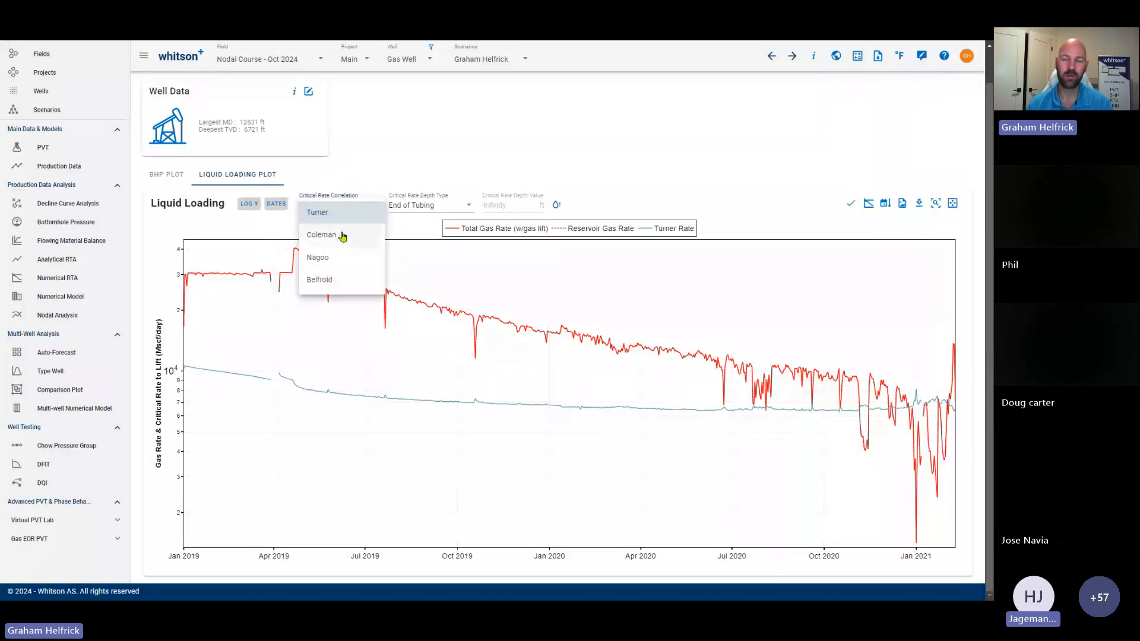
{"action": "left_click", "coordinate": [343, 234]}
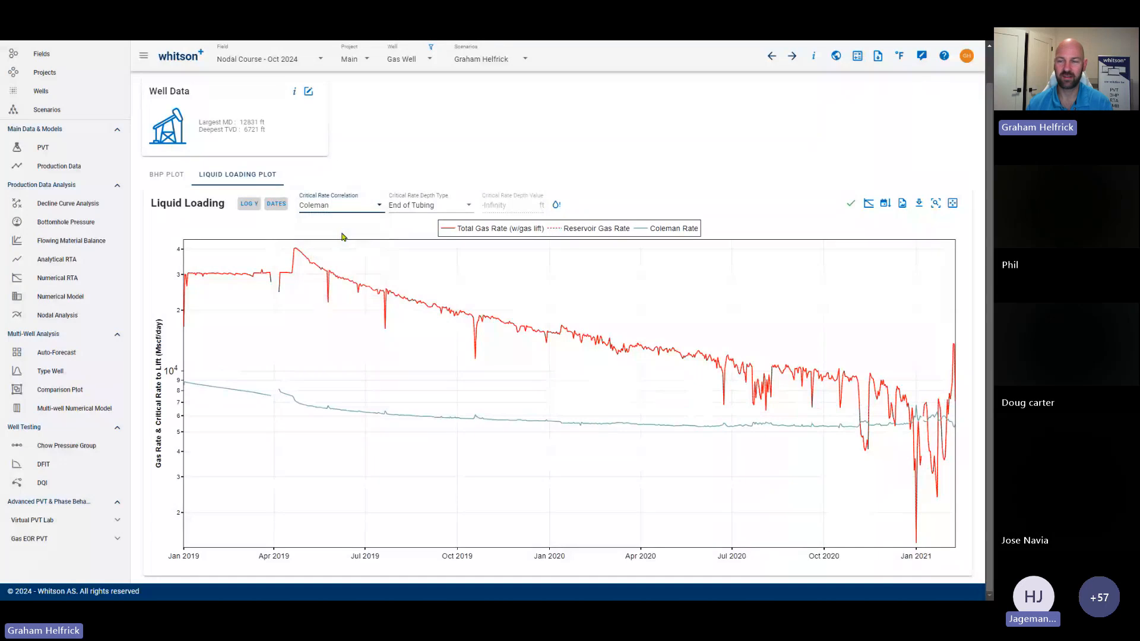
{"action": "left_click", "coordinate": [342, 207]}
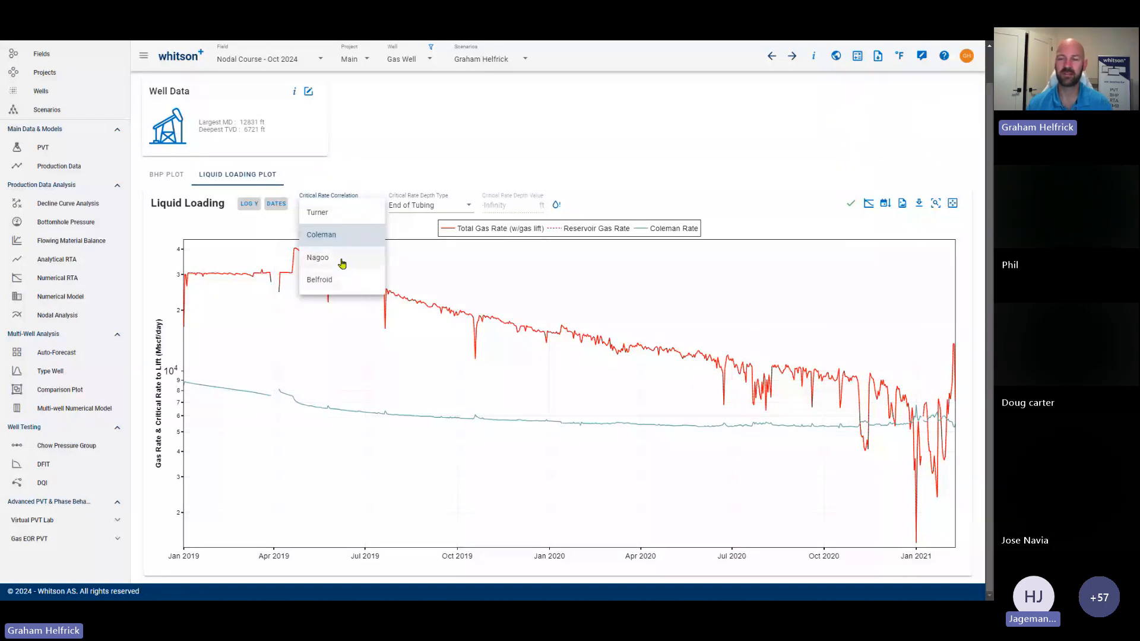
{"action": "left_click", "coordinate": [337, 216]}
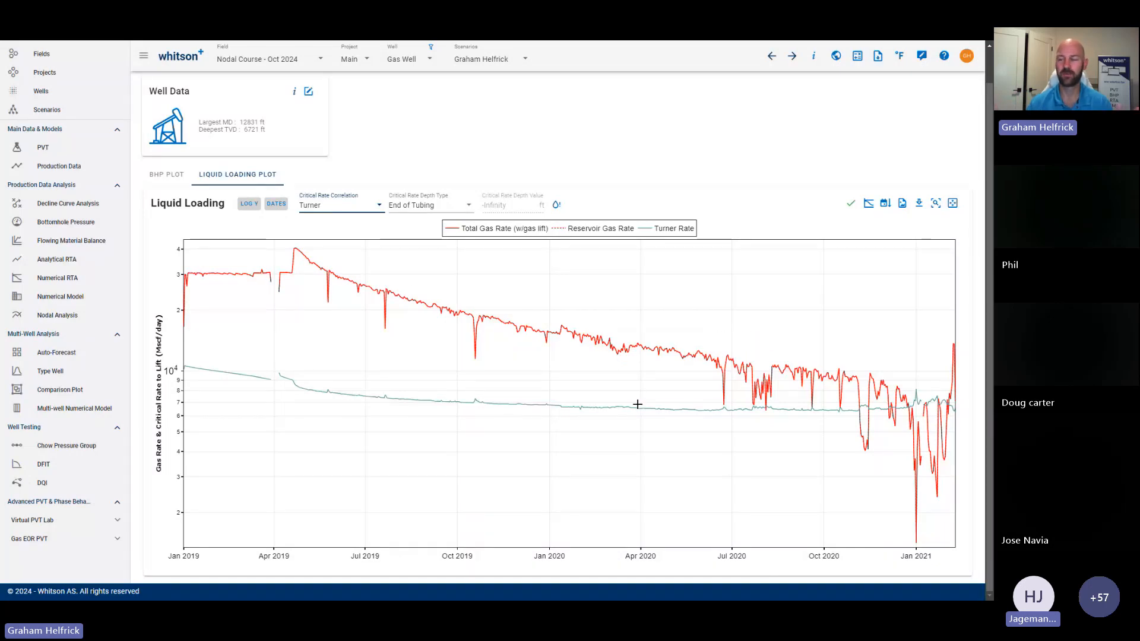
{"action": "mouse_move", "coordinate": [796, 410]}
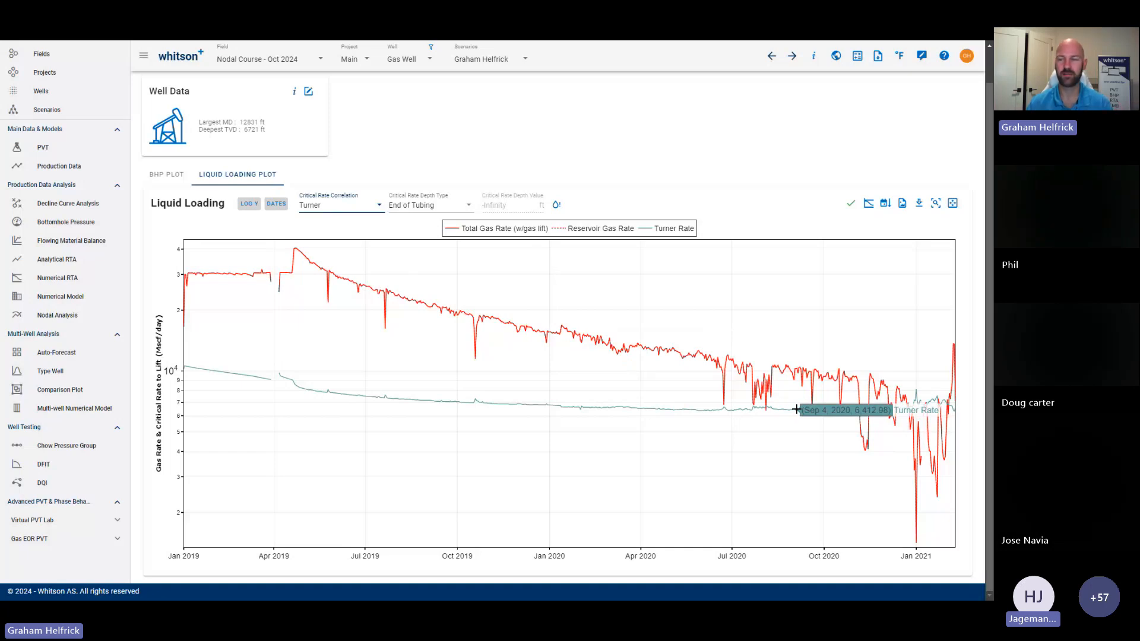
{"action": "mouse_move", "coordinate": [199, 273]}
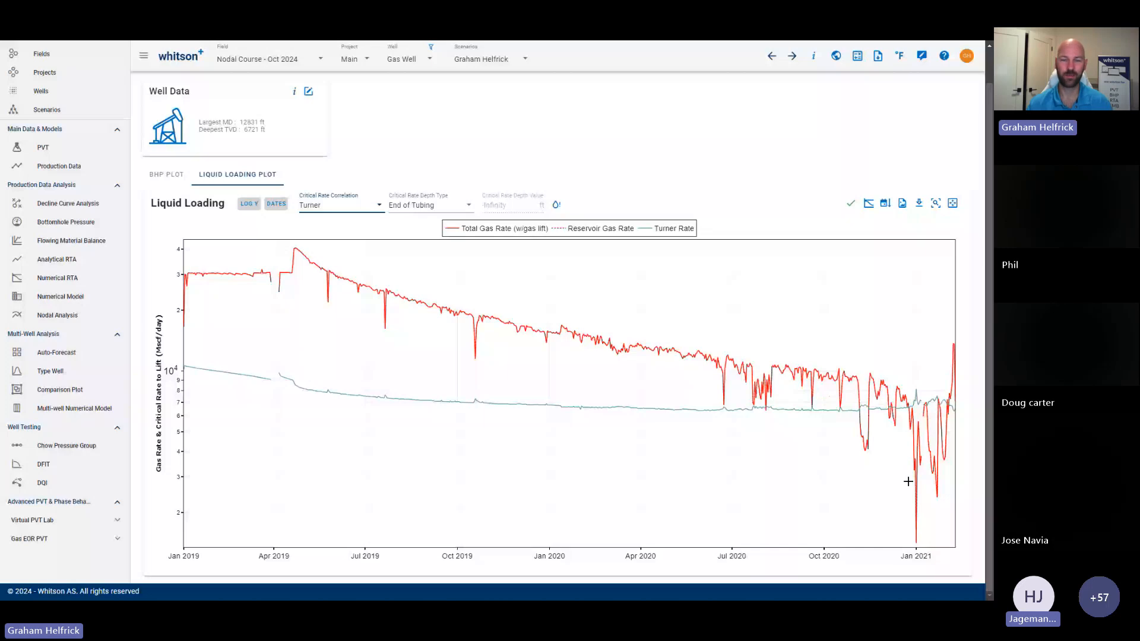
{"action": "left_click", "coordinate": [66, 222]}
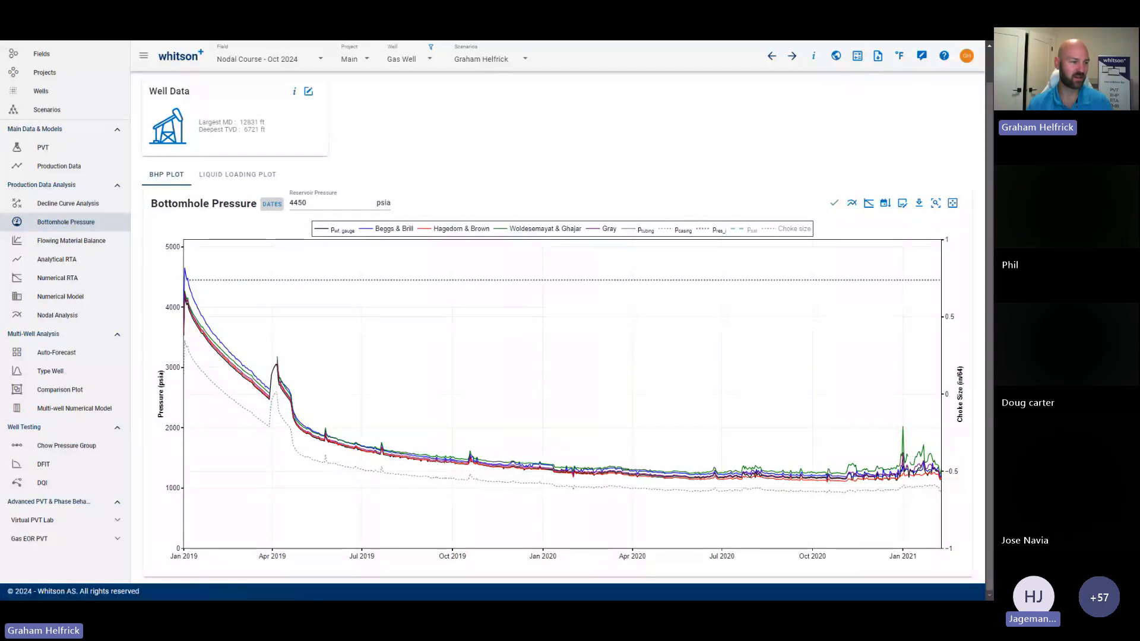
{"action": "key", "text": "alt+Tab"}
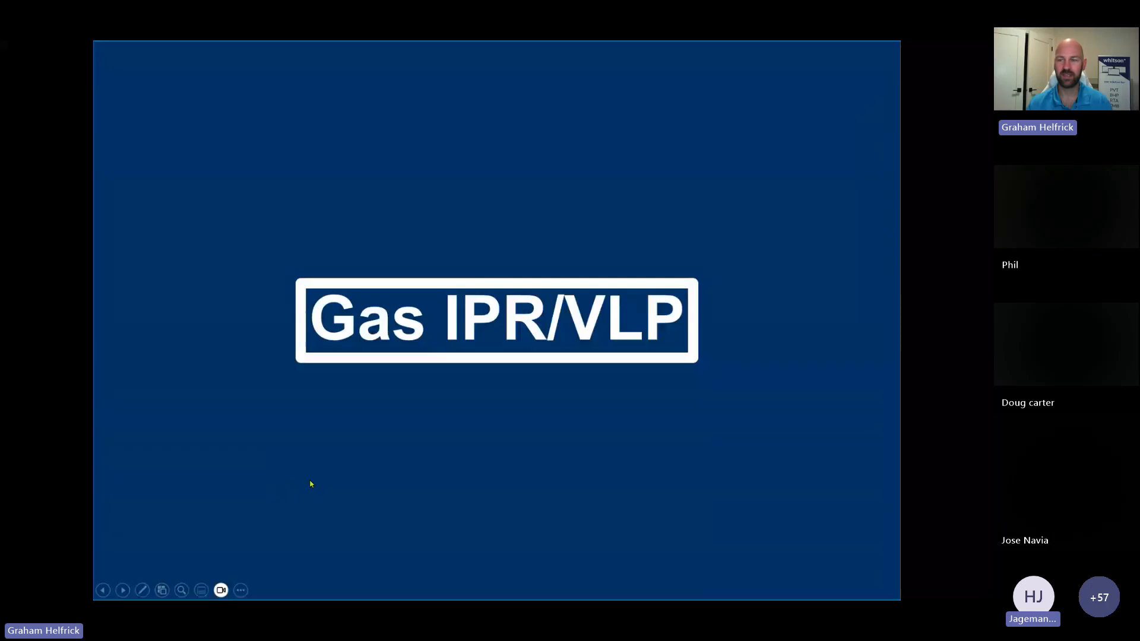
{"action": "left_click", "coordinate": [310, 480]}
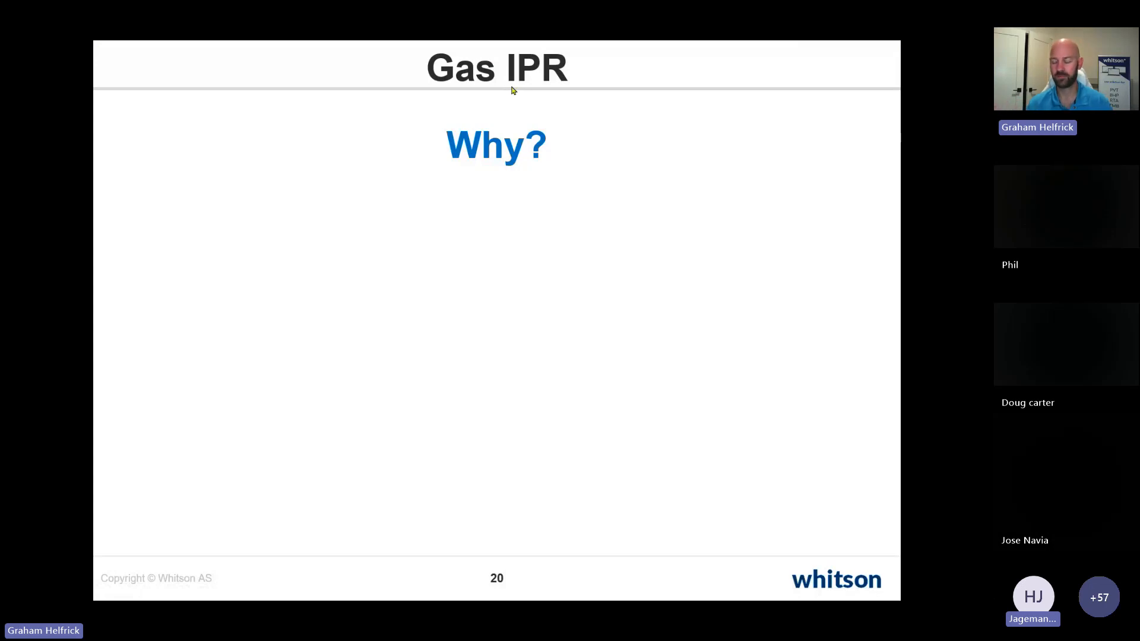
{"action": "key", "text": "Right"}
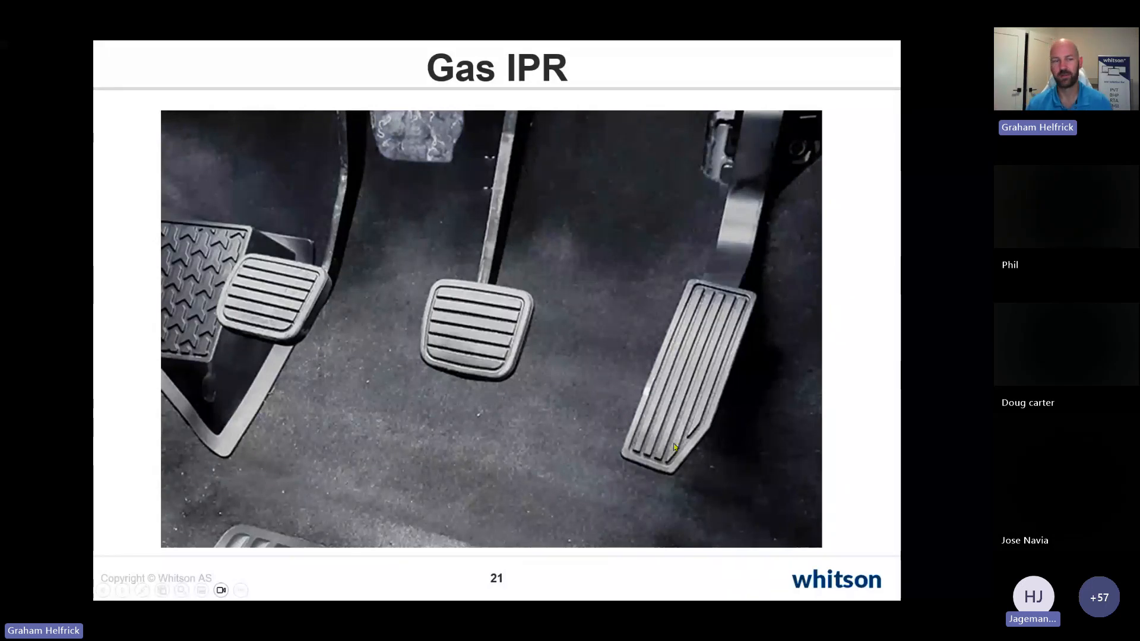
{"action": "left_click", "coordinate": [726, 354]}
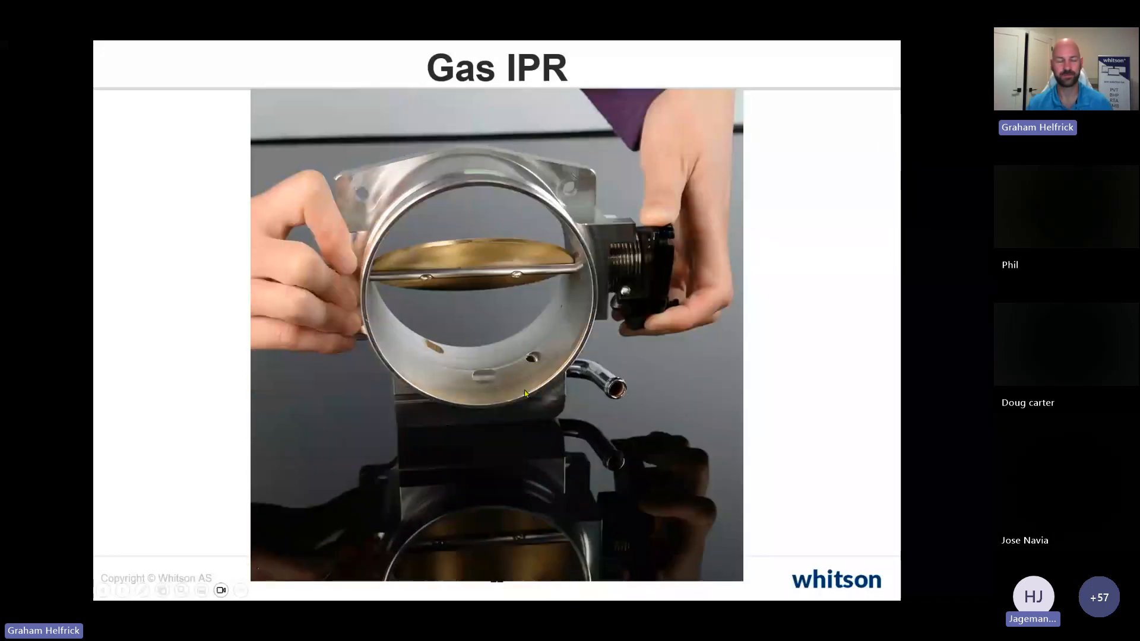
{"action": "key", "text": "alt+Tab"}
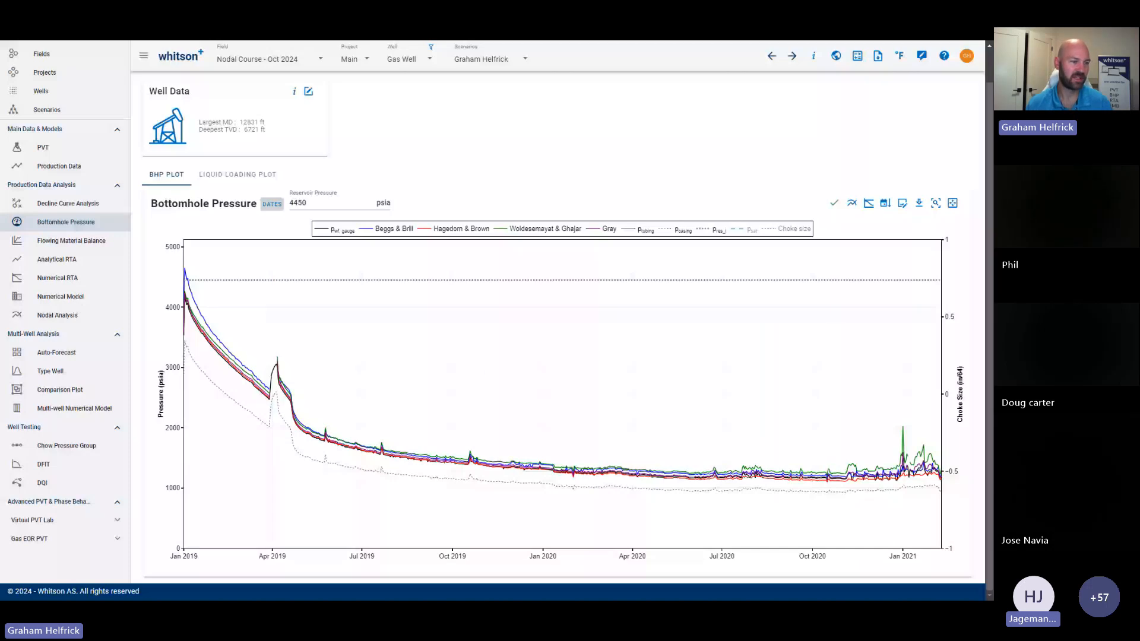
{"action": "key", "text": "alt+Tab"}
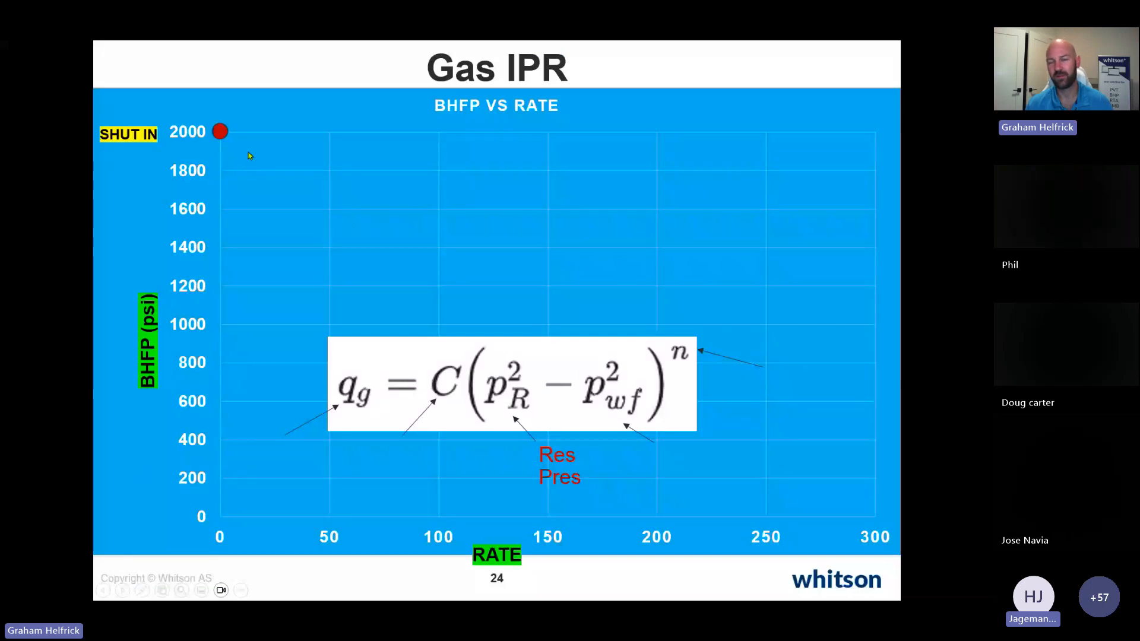
{"action": "left_click", "coordinate": [217, 133]}
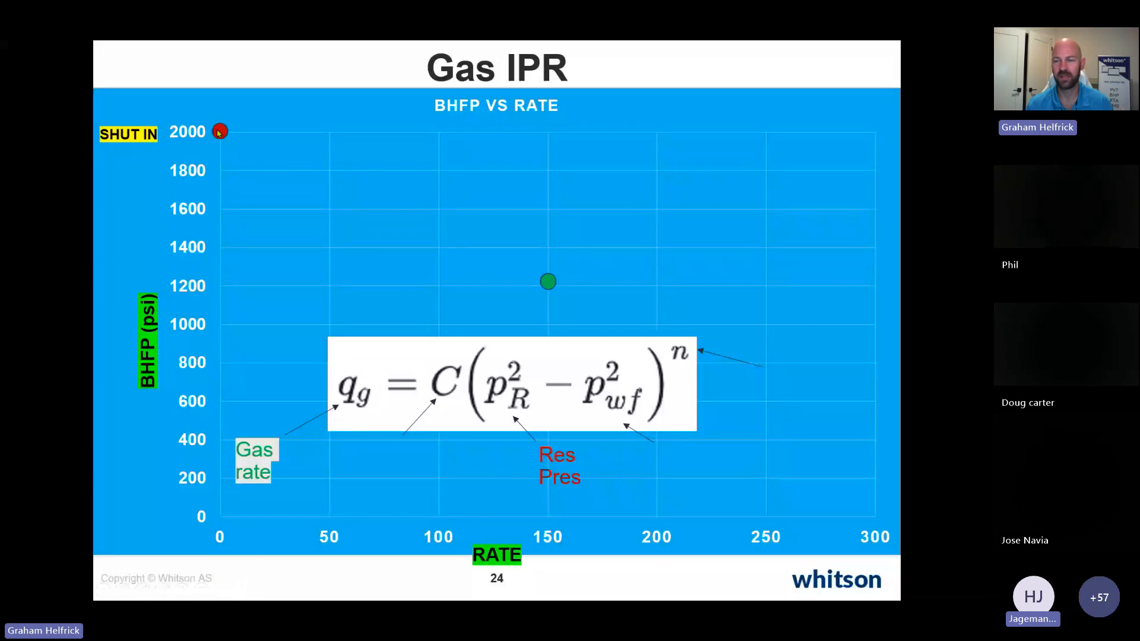
{"action": "left_click", "coordinate": [548, 283]}
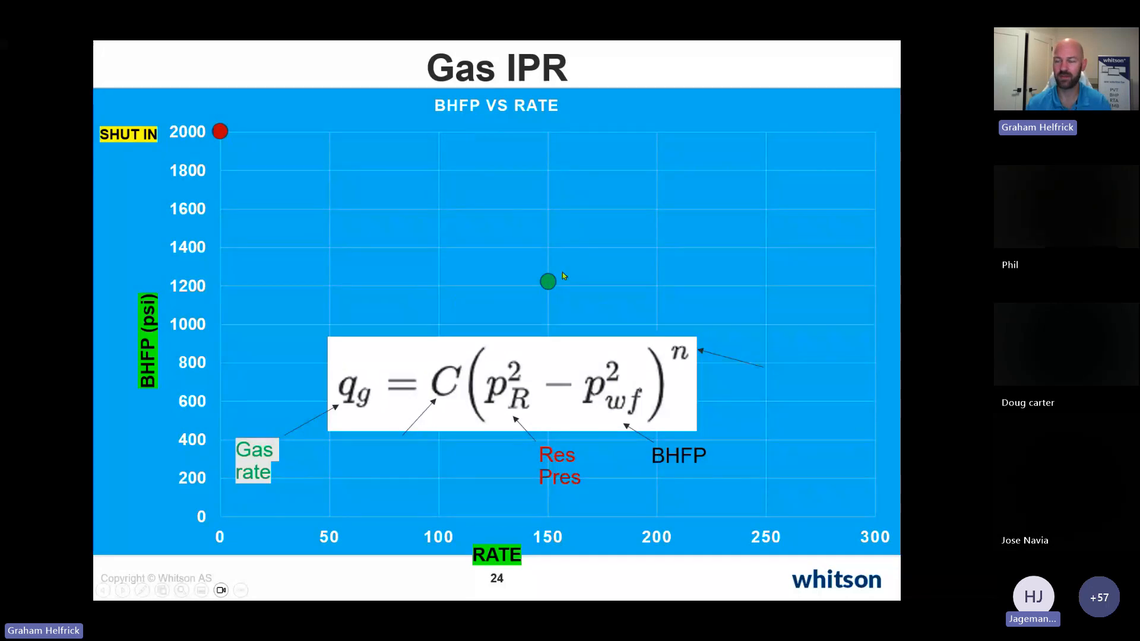
{"action": "left_click", "coordinate": [551, 284]}
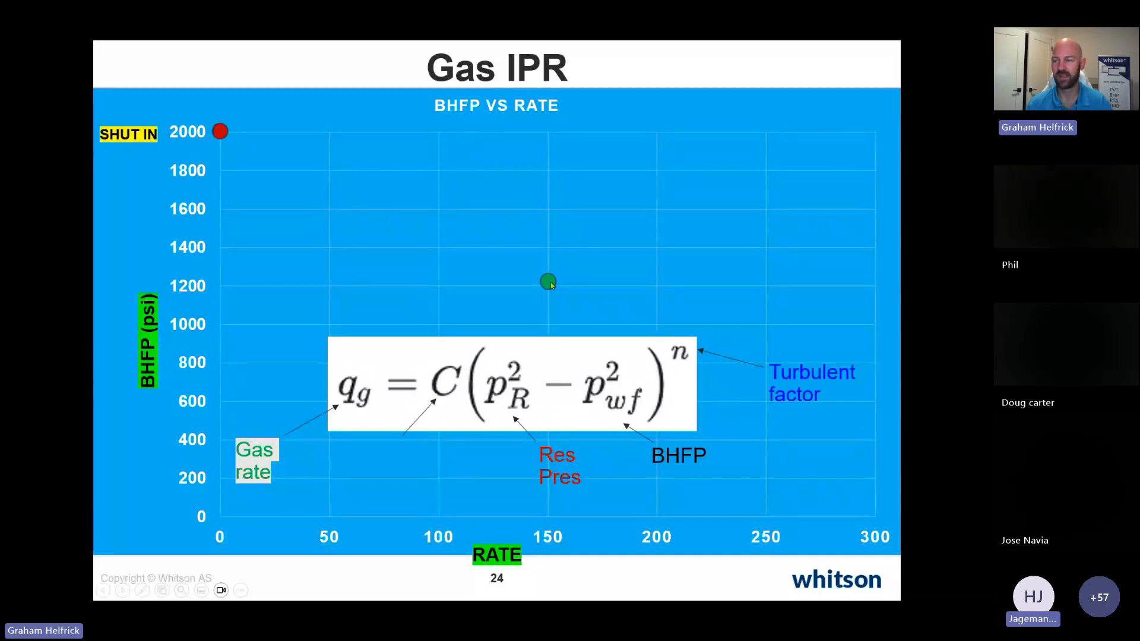
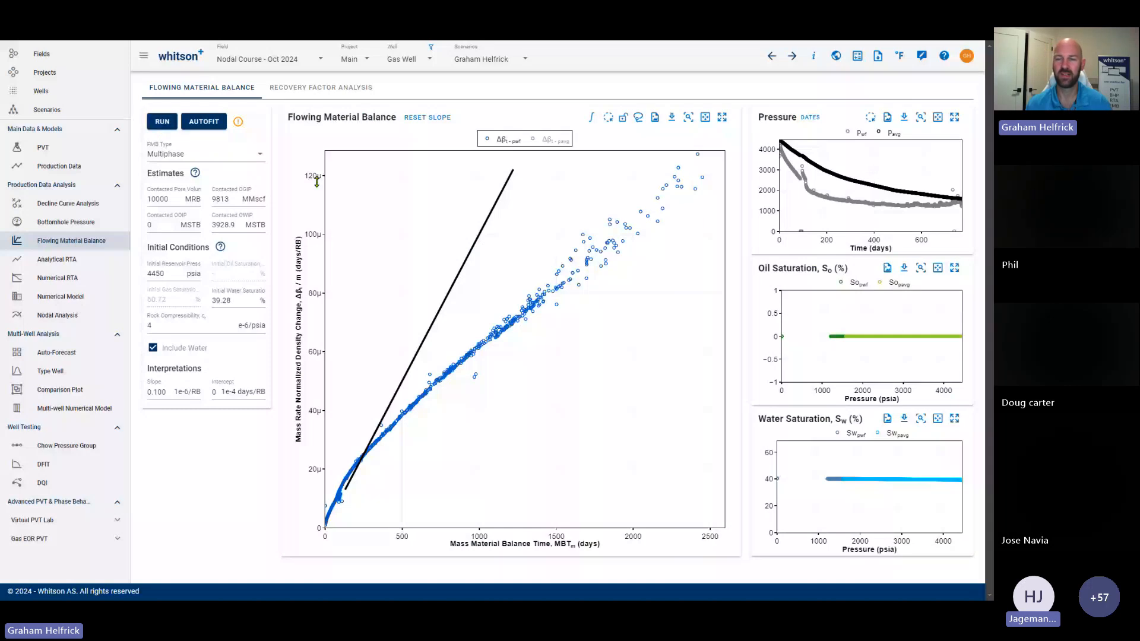
Step: Check the available flowing material balance types and keep Multiphase selected
{"action": "left_click", "coordinate": [259, 156]}
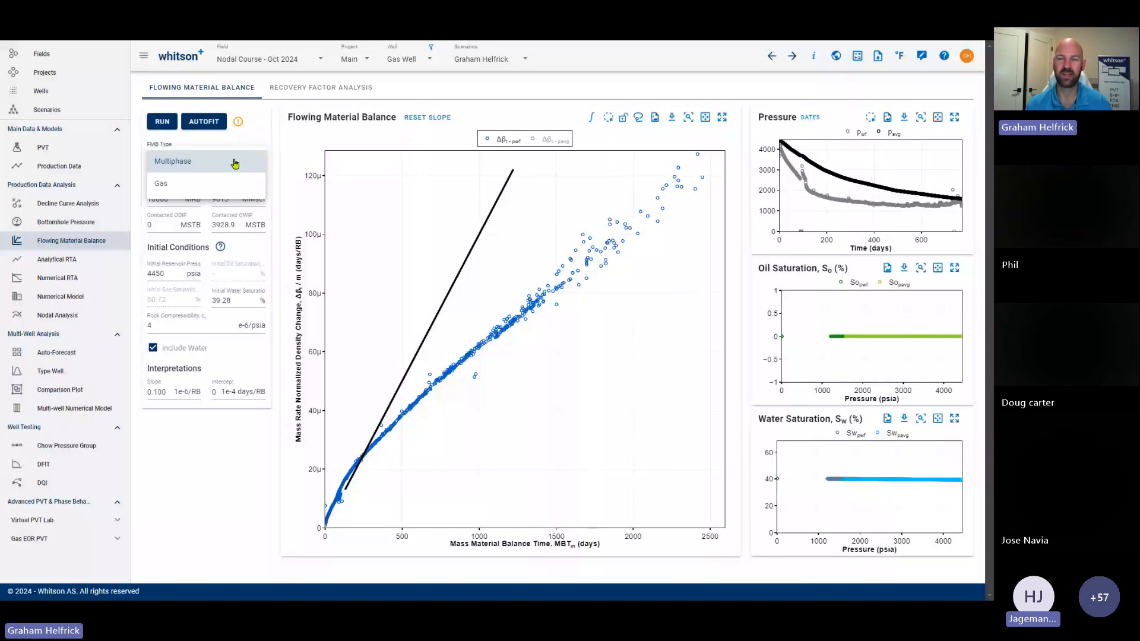
{"action": "left_click", "coordinate": [186, 168]}
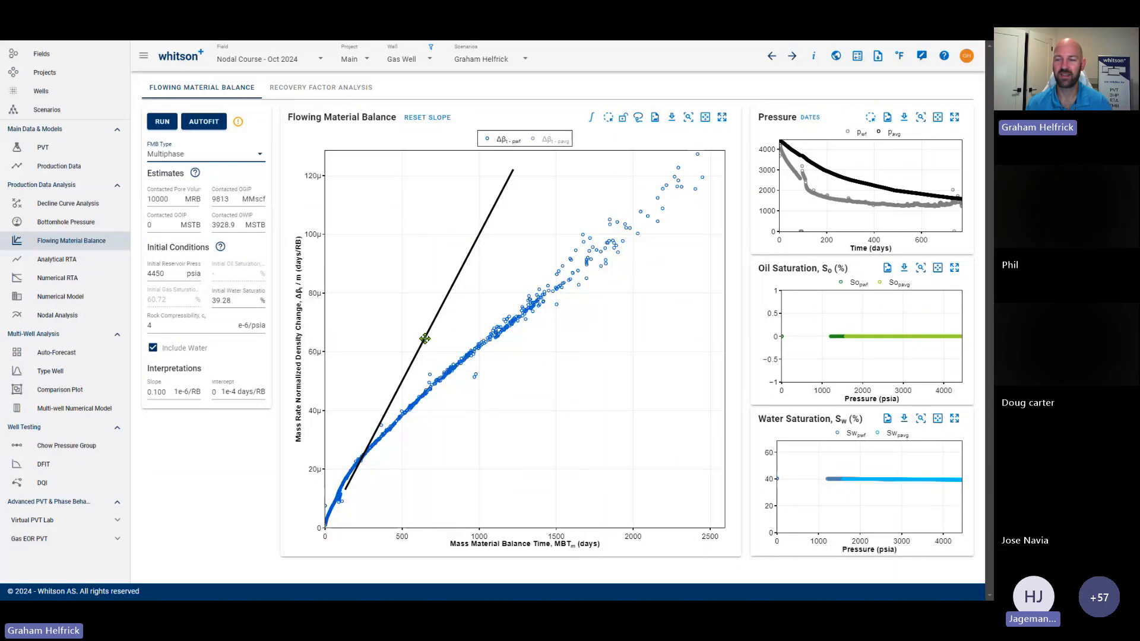
{"action": "left_click", "coordinate": [191, 153]}
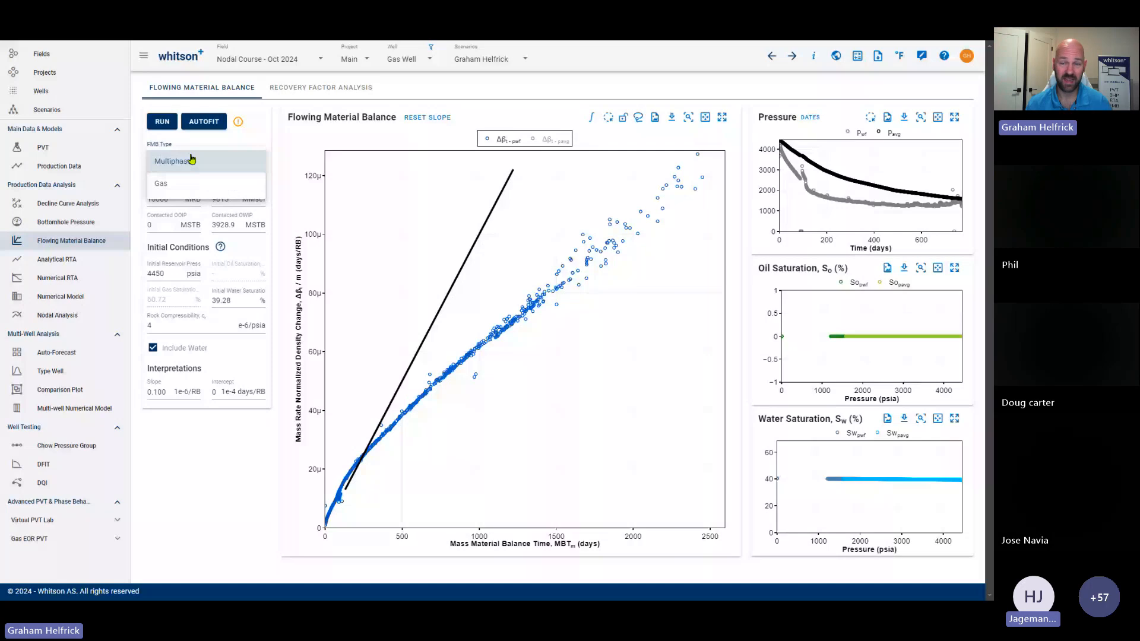
{"action": "left_click", "coordinate": [192, 159]}
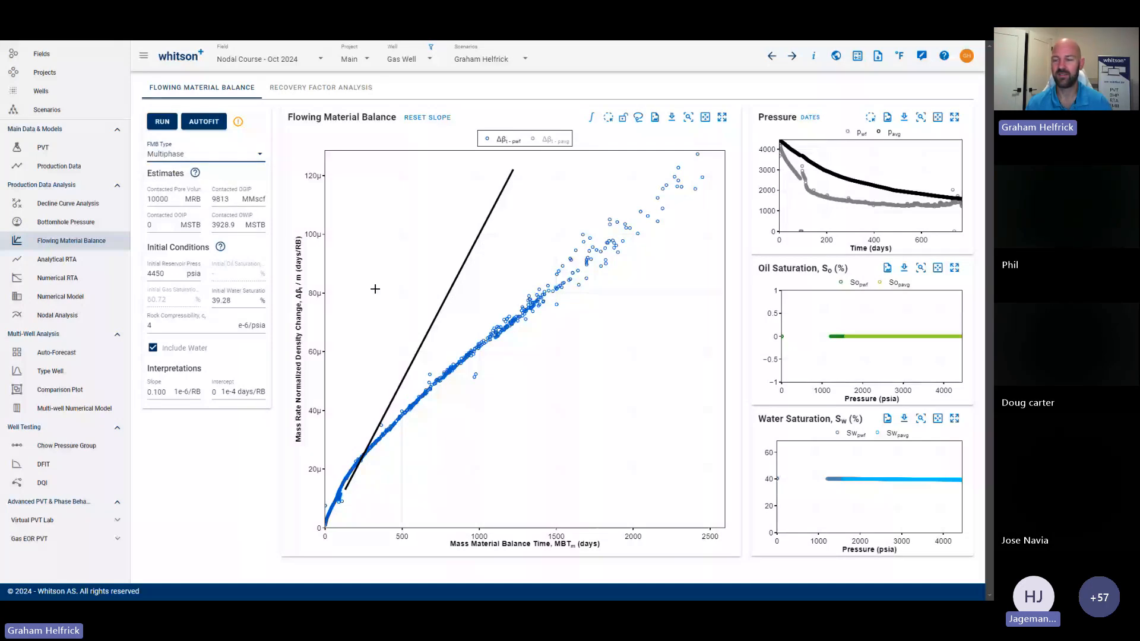
Step: Try flatter positions for the straight line on the flowing material balance plot and check the contacted OGIP
{"action": "left_click_drag", "start_coordinate": [513, 171], "coordinate": [670, 268]}
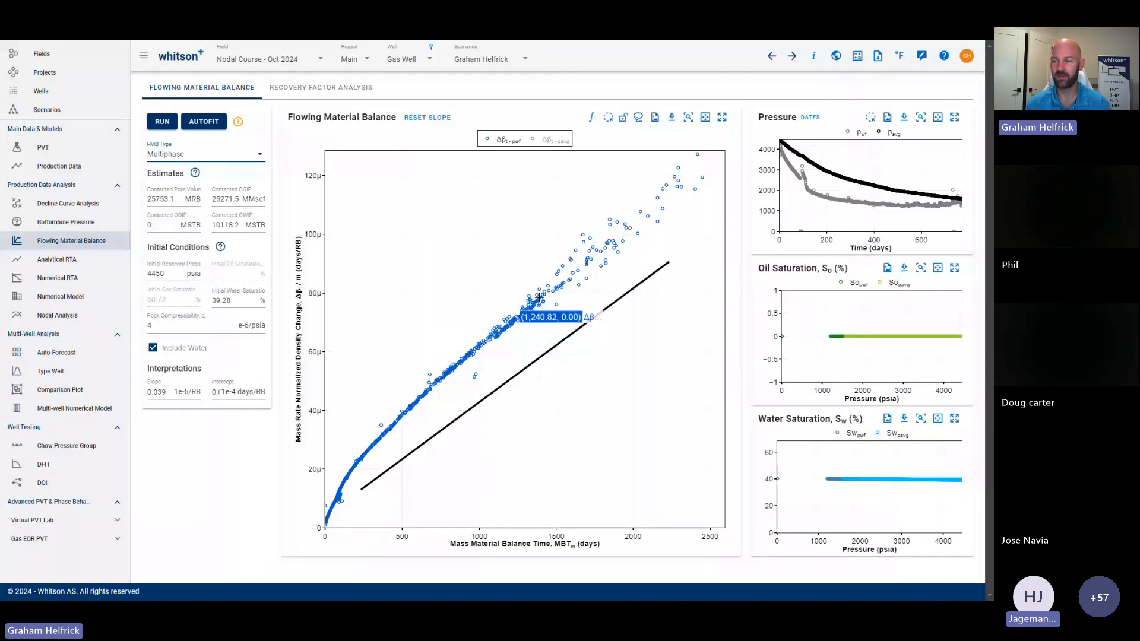
{"action": "left_click_drag", "start_coordinate": [539, 361], "coordinate": [527, 323]}
{"action": "left_click_drag", "start_coordinate": [656, 219], "coordinate": [702, 288]}
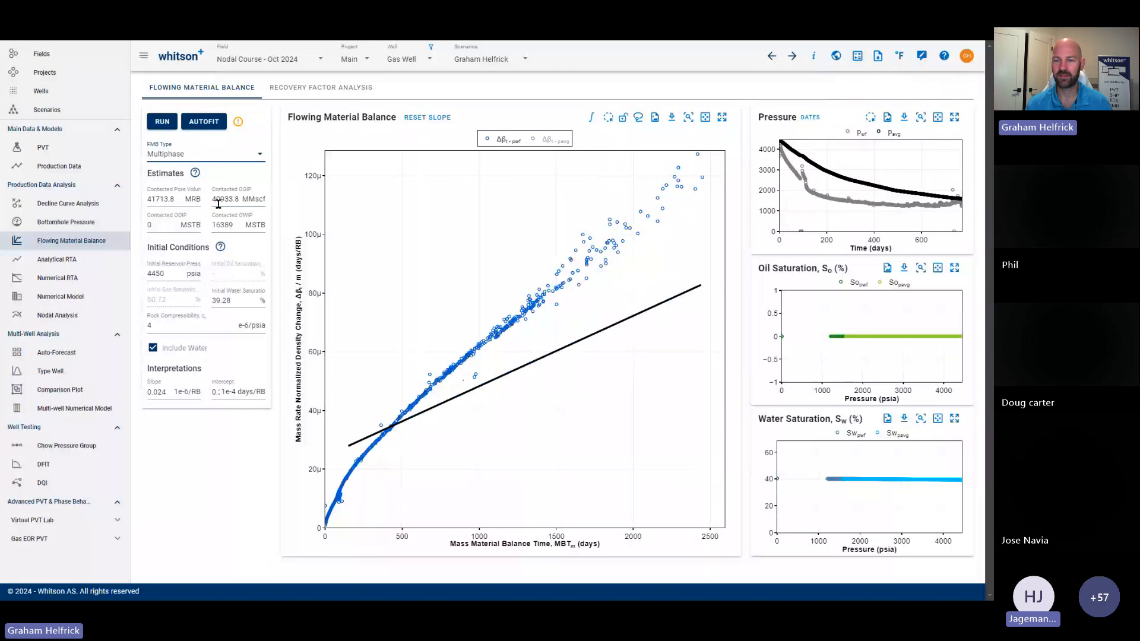
{"action": "left_click_drag", "start_coordinate": [212, 199], "coordinate": [240, 200]}
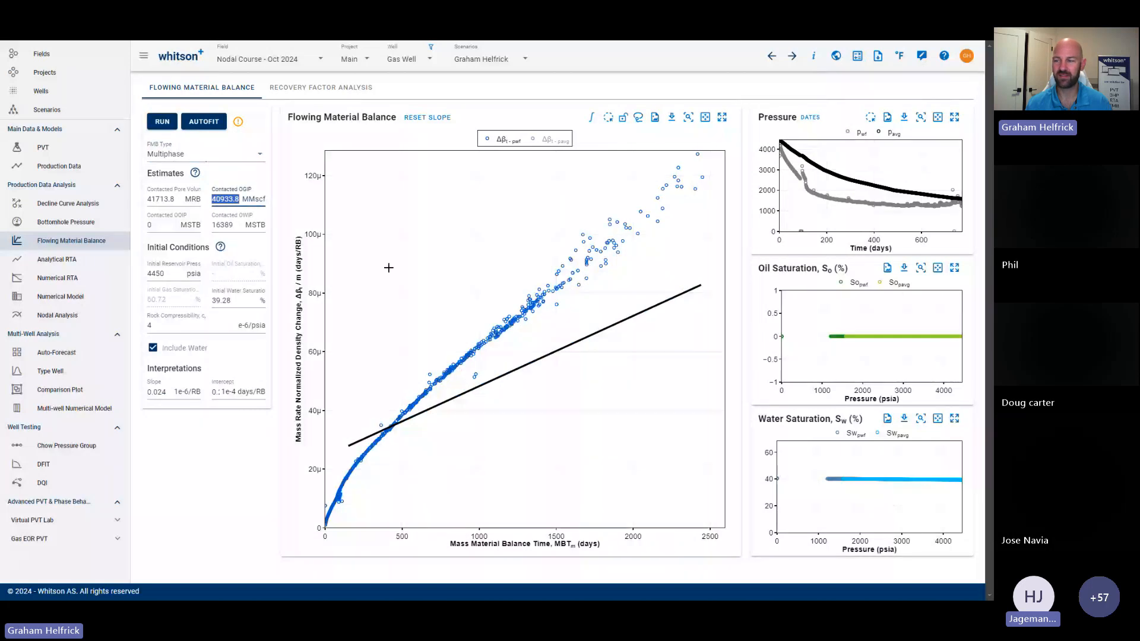
Step: Align the straight line with the late-time data at a contacted OGIP of about 22,600 MMscf and run the flowing material balance
{"action": "left_click_drag", "start_coordinate": [701, 289], "coordinate": [644, 222]}
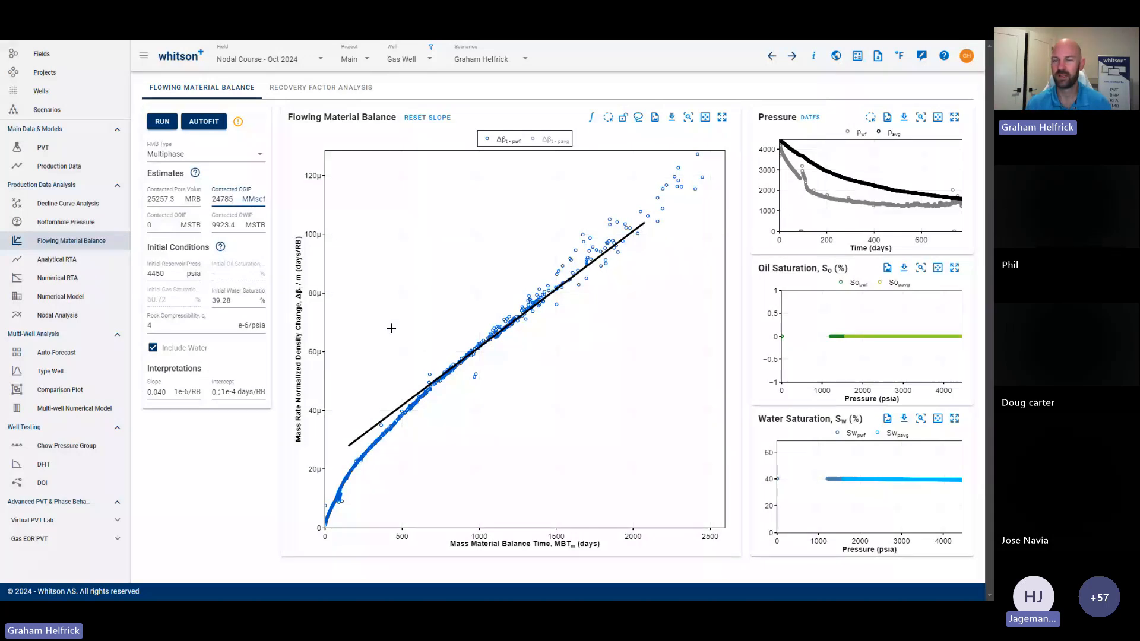
{"action": "left_click_drag", "start_coordinate": [346, 461], "coordinate": [704, 164]}
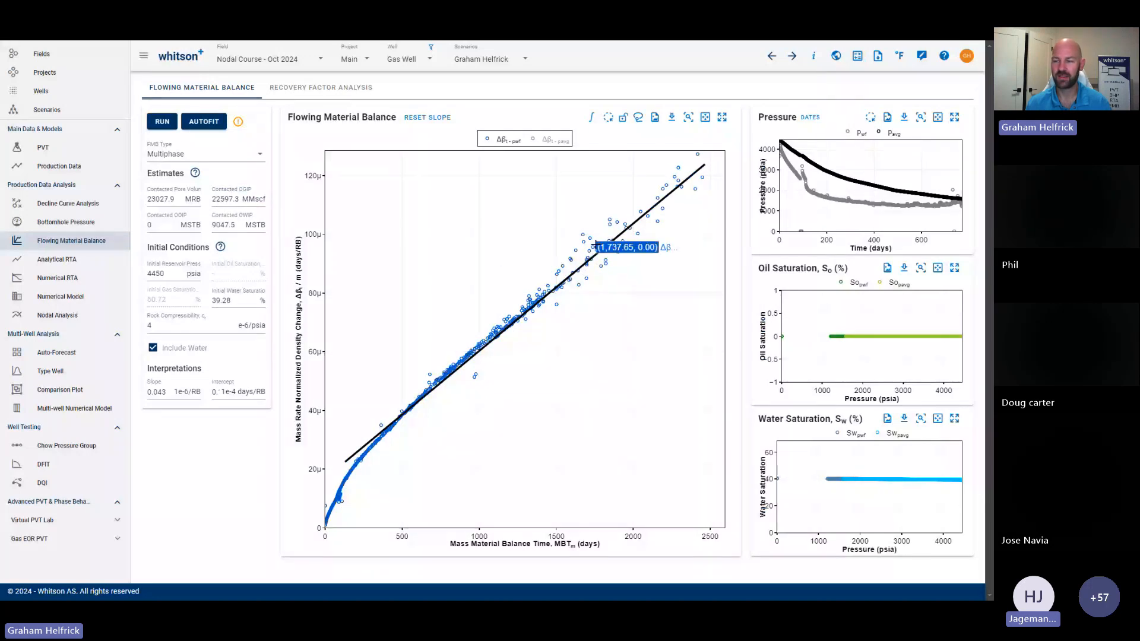
{"action": "left_click", "coordinate": [162, 121]}
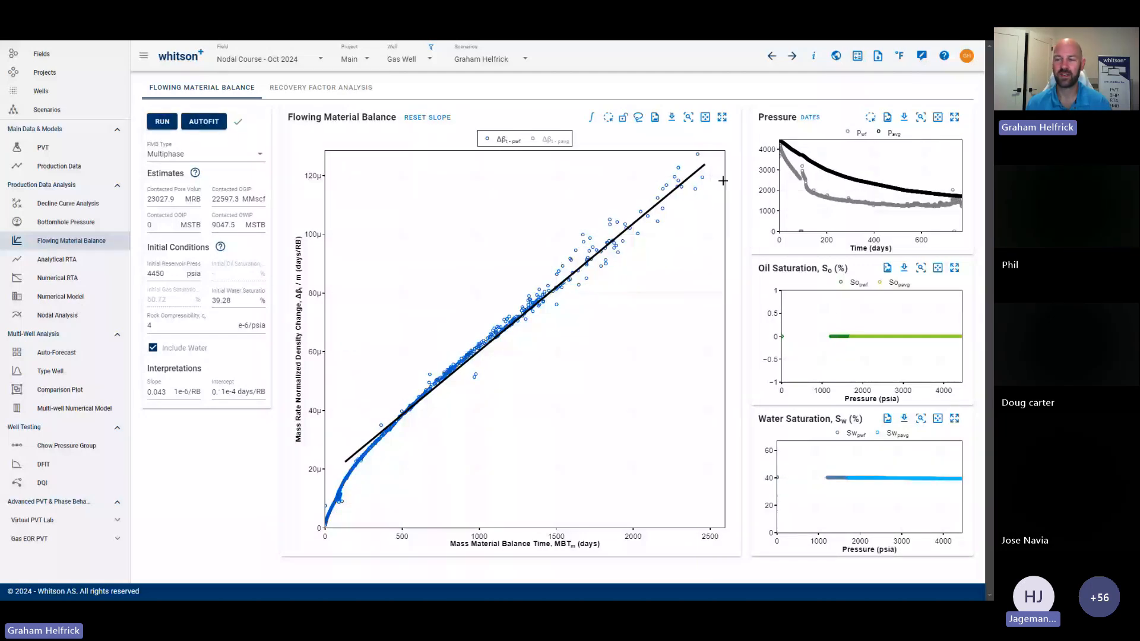
Step: Refine the line through the late-time points to a contacted OGIP of about 24,200 MMscf and rerun the flowing material balance
{"action": "left_click_drag", "start_coordinate": [722, 180], "coordinate": [714, 177]}
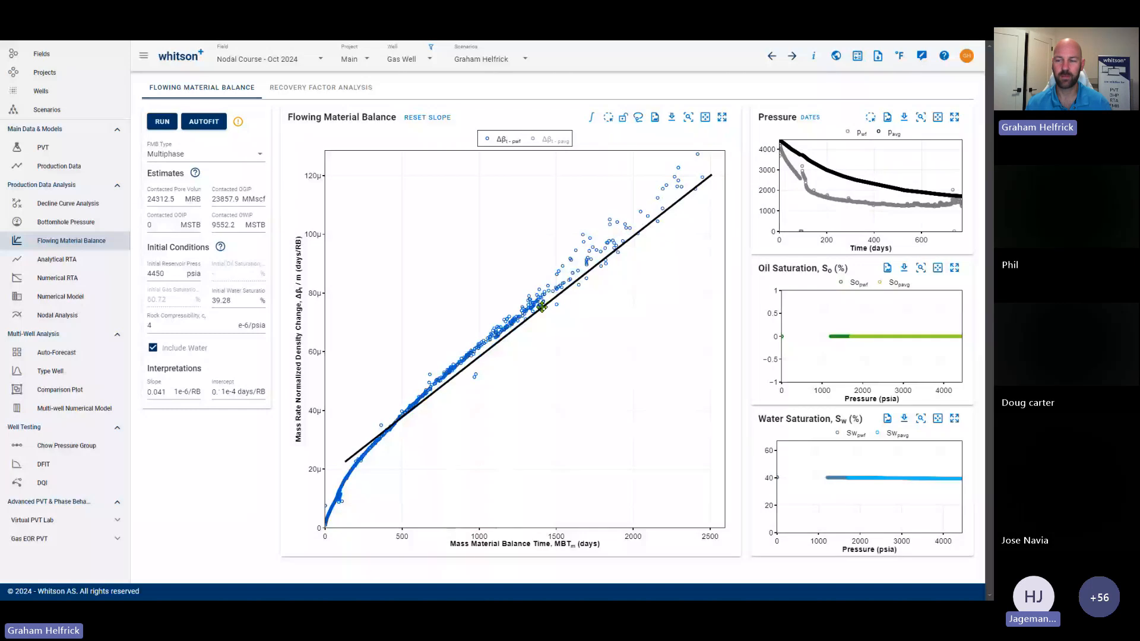
{"action": "left_click_drag", "start_coordinate": [537, 311], "coordinate": [532, 308]}
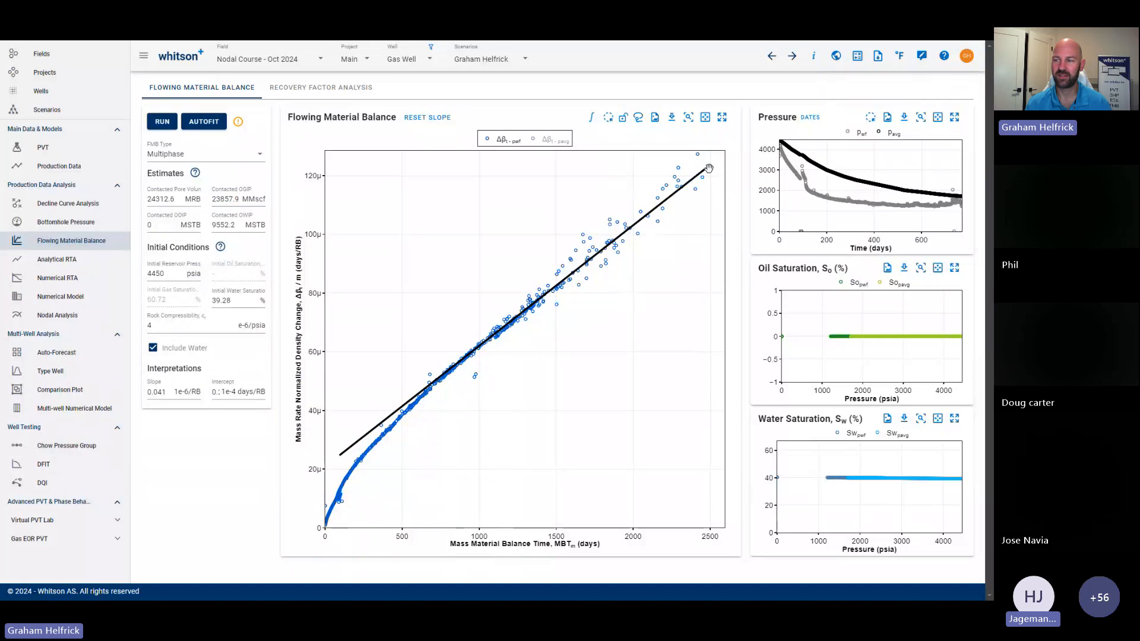
{"action": "left_click_drag", "start_coordinate": [712, 181], "coordinate": [713, 183]}
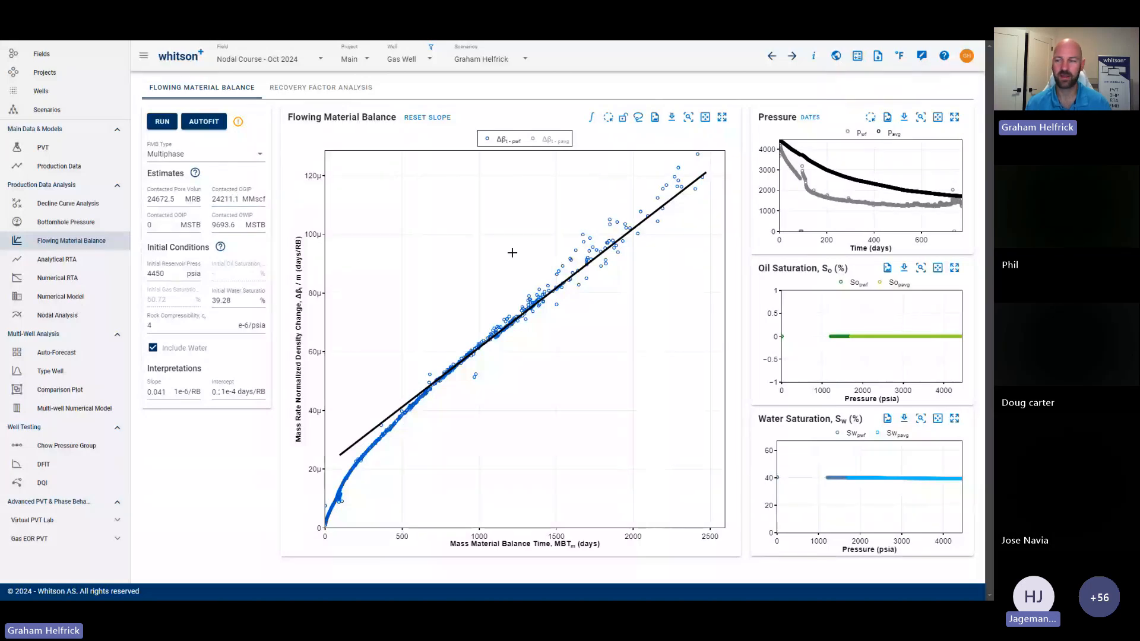
{"action": "left_click", "coordinate": [162, 122]}
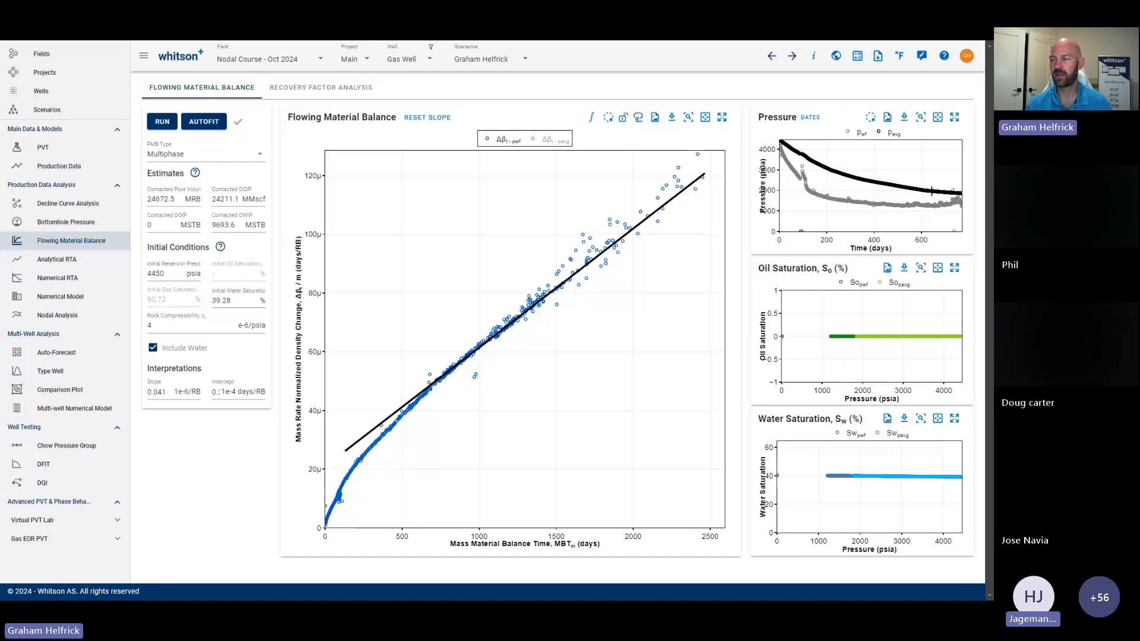
Step: Read the latest average reservoir pressure on the enlarged pressure plot, and inspect the initial IPR curve and match point in nodal analysis
{"action": "left_click", "coordinate": [954, 117]}
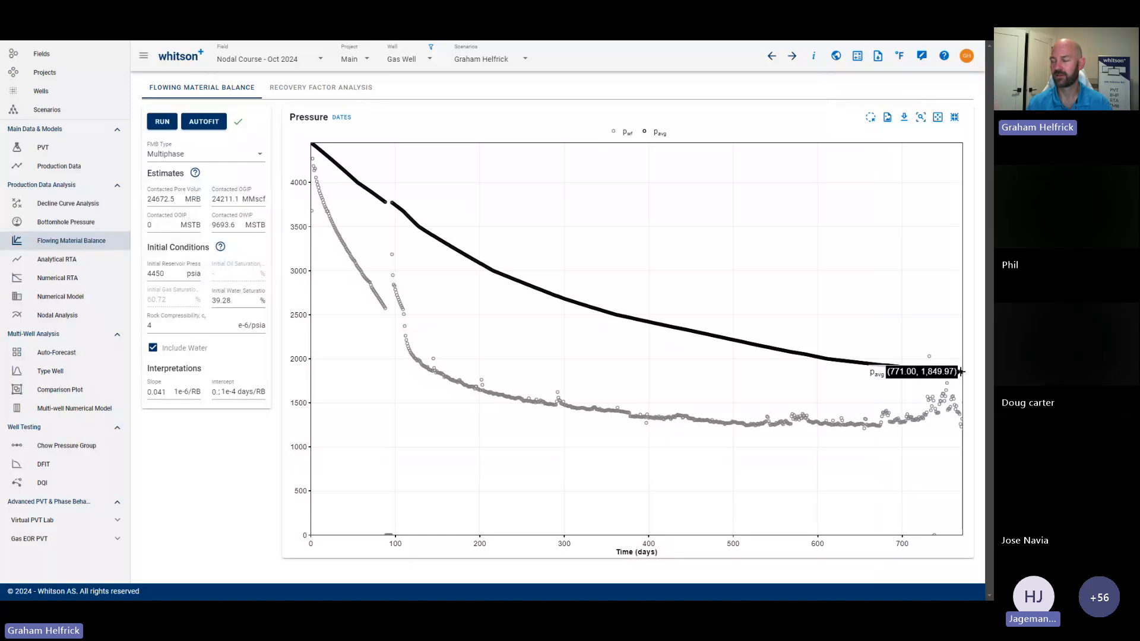
{"action": "left_click", "coordinate": [954, 117]}
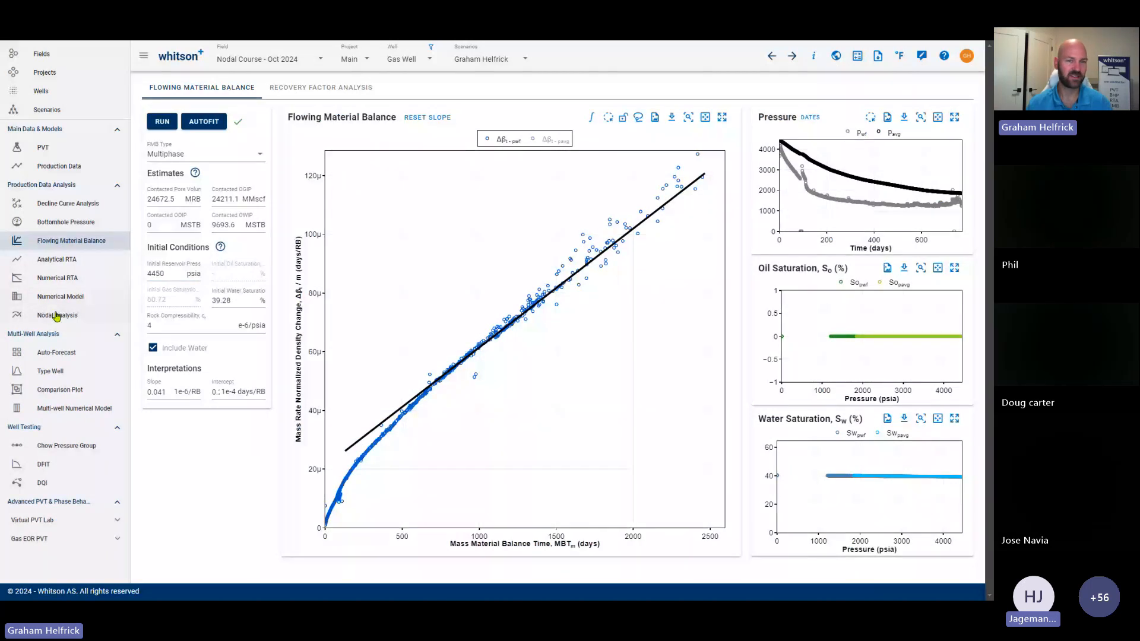
{"action": "left_click", "coordinate": [57, 316]}
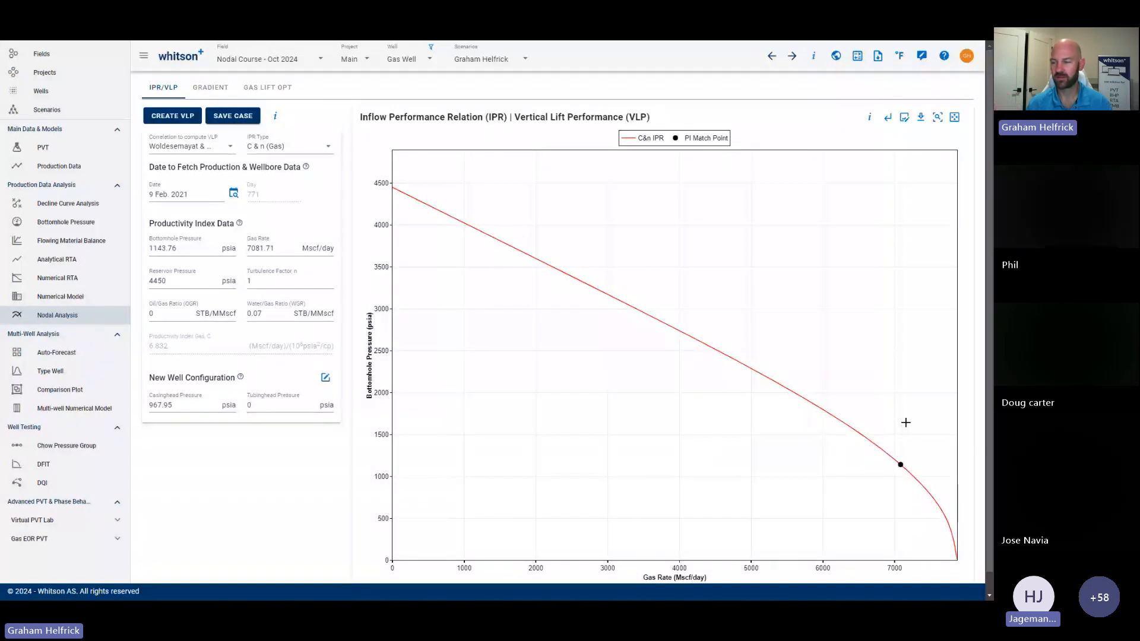
{"action": "mouse_move", "coordinate": [901, 466]}
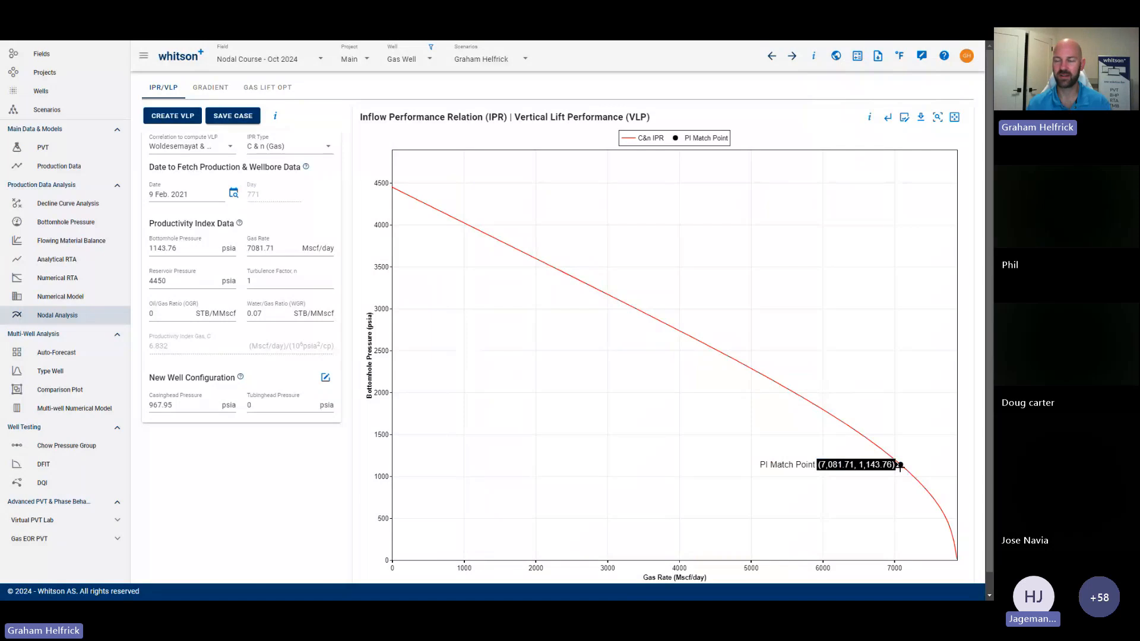
{"action": "mouse_move", "coordinate": [403, 198]}
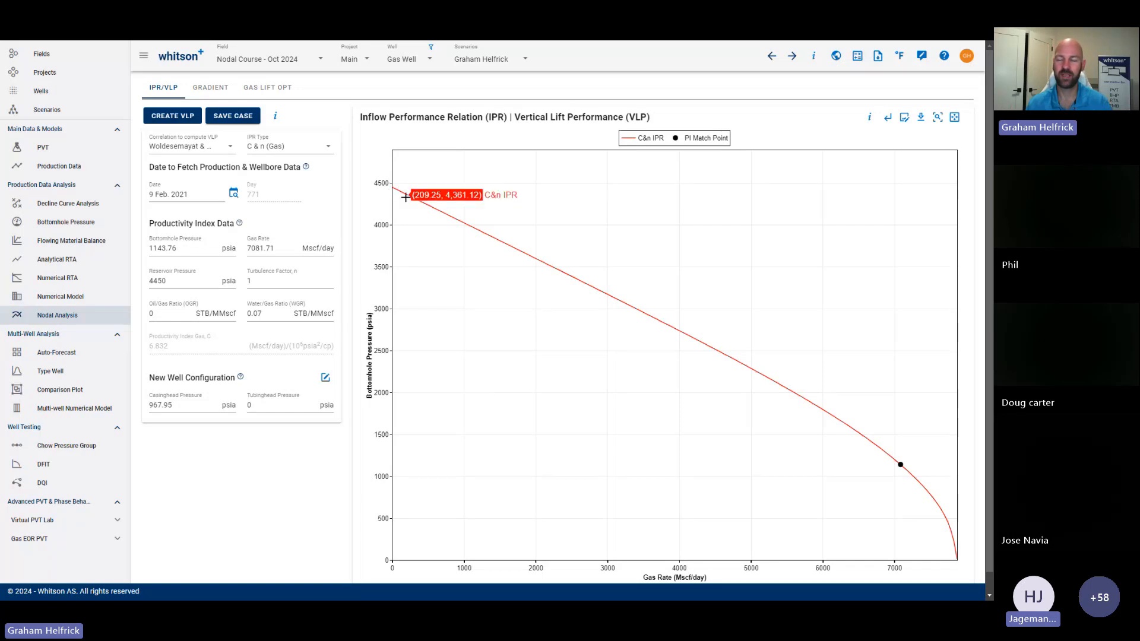
Step: Fetch the production and wellbore data for 02/09/2021 (day 771) into nodal analysis, taking reservoir pressure from Multiphase FMB
{"action": "left_click", "coordinate": [243, 192]}
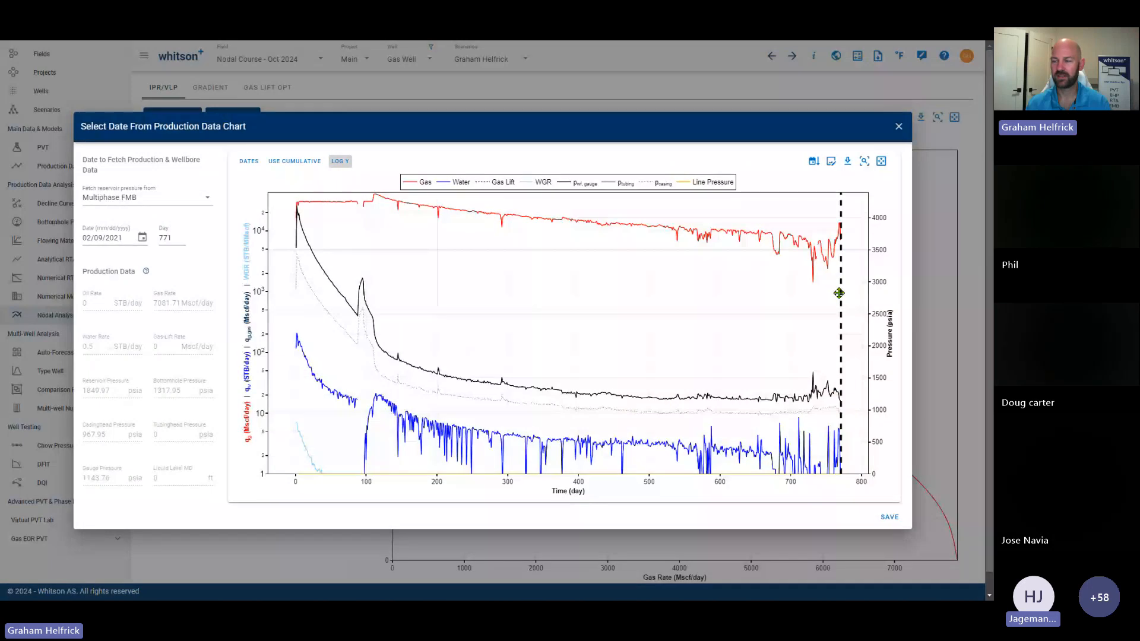
{"action": "left_click_drag", "start_coordinate": [841, 291], "coordinate": [483, 301]}
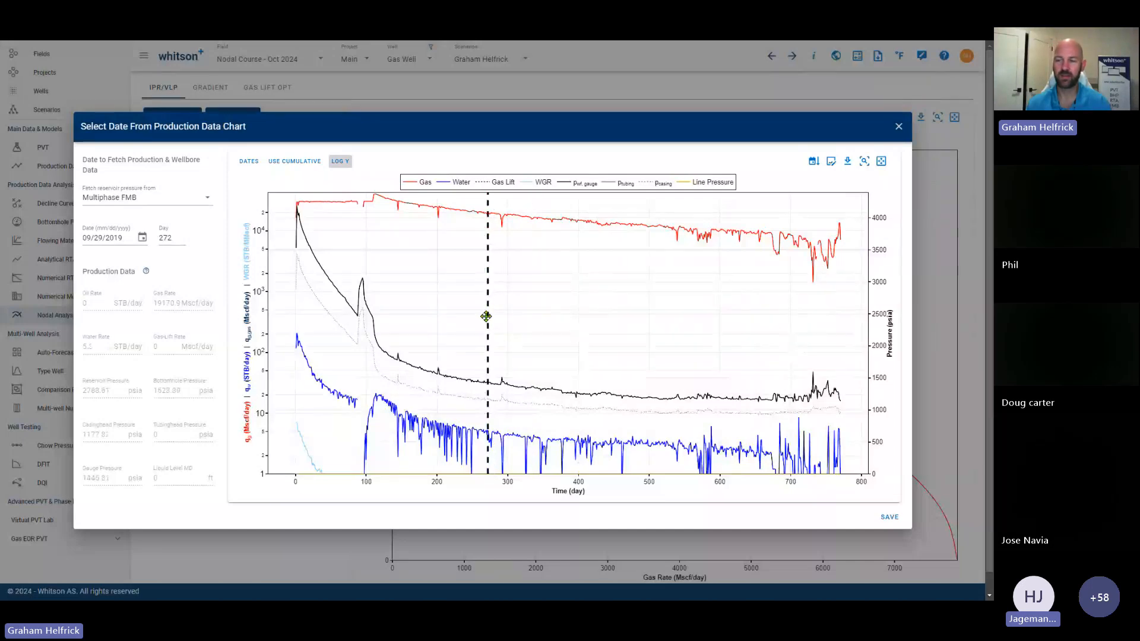
{"action": "left_click_drag", "start_coordinate": [486, 316], "coordinate": [345, 326]}
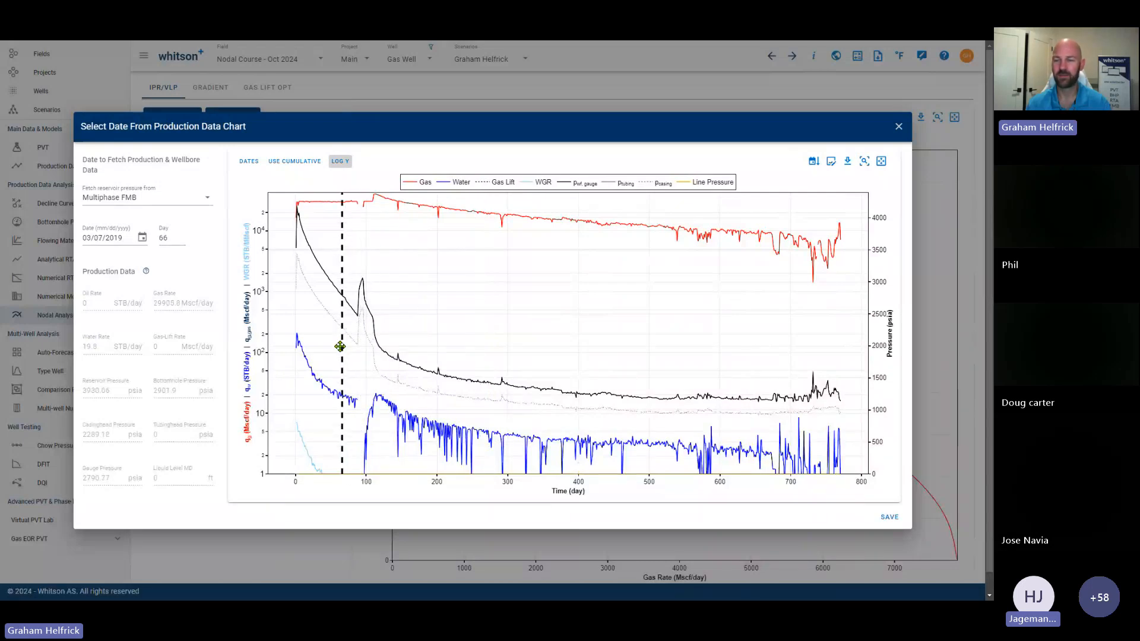
{"action": "left_click_drag", "start_coordinate": [340, 346], "coordinate": [865, 355]}
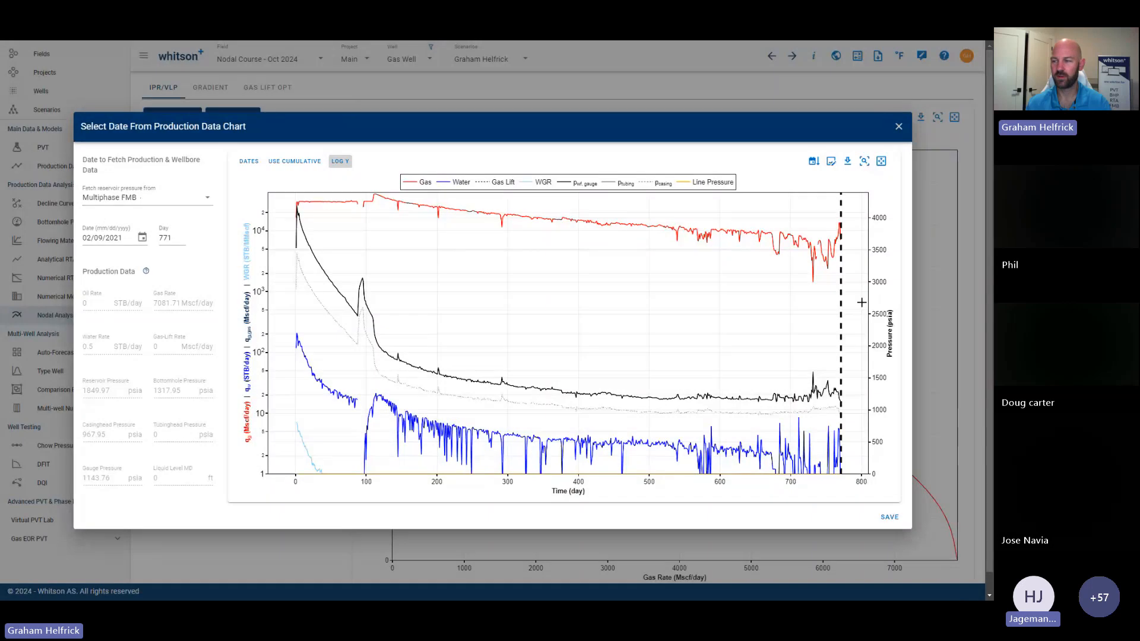
{"action": "mouse_move", "coordinate": [842, 303]}
{"action": "left_mouse_down"}
{"action": "mouse_move", "coordinate": [791, 301]}
{"action": "mouse_move", "coordinate": [858, 303]}
{"action": "left_mouse_up"}
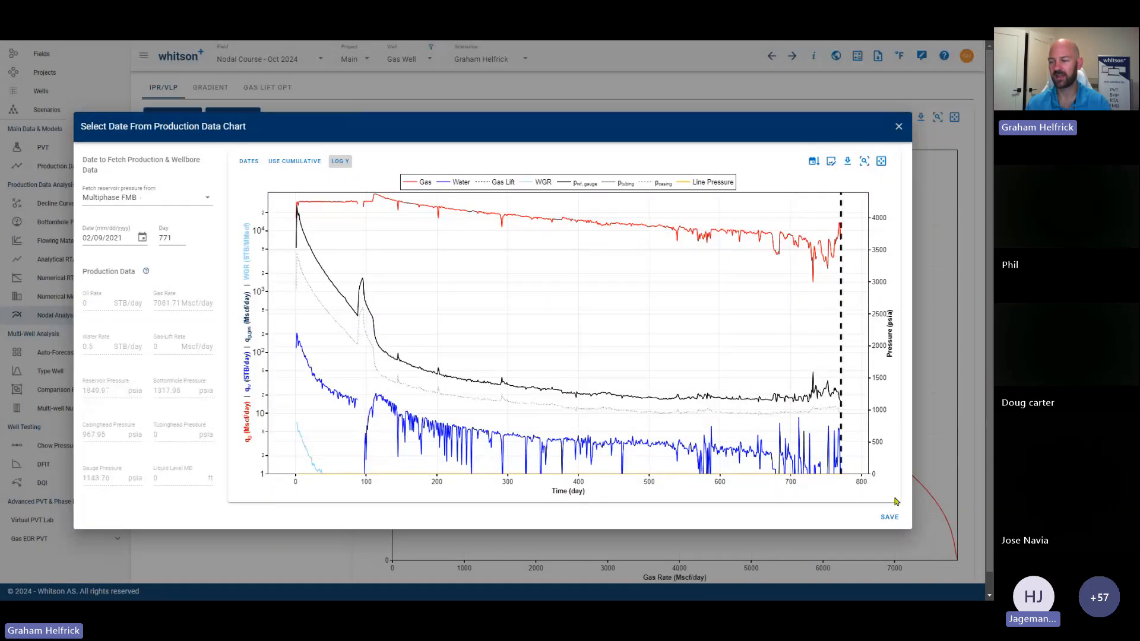
{"action": "left_click", "coordinate": [889, 516]}
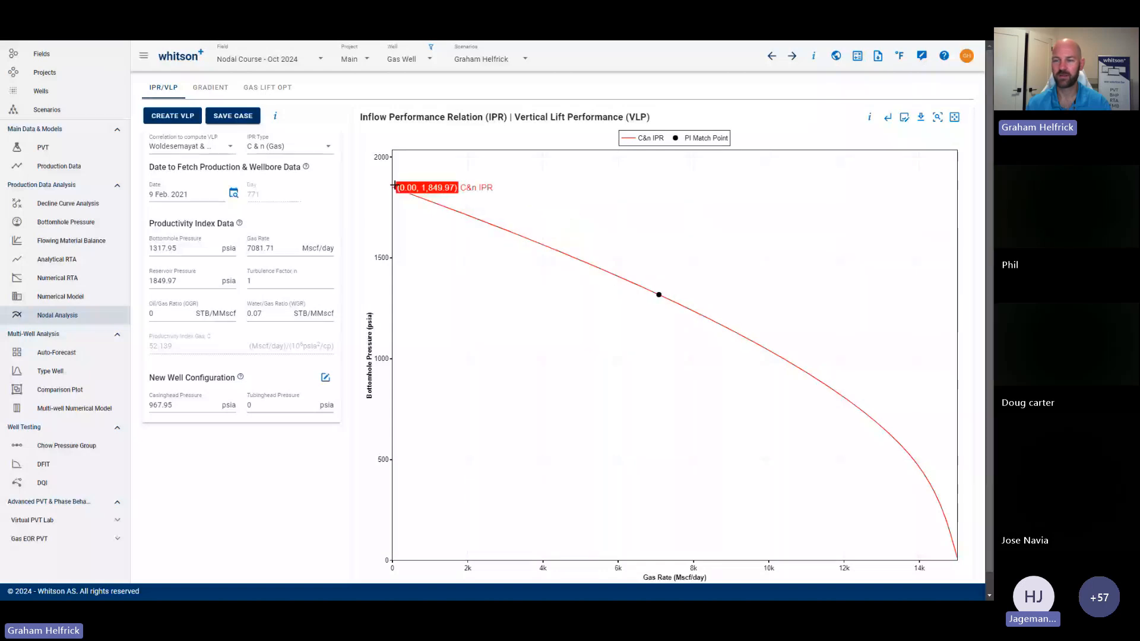
Step: Create the VLP for the current conditions, and create a new one with a casinghead pressure of 300 psia
{"action": "left_click", "coordinate": [185, 116]}
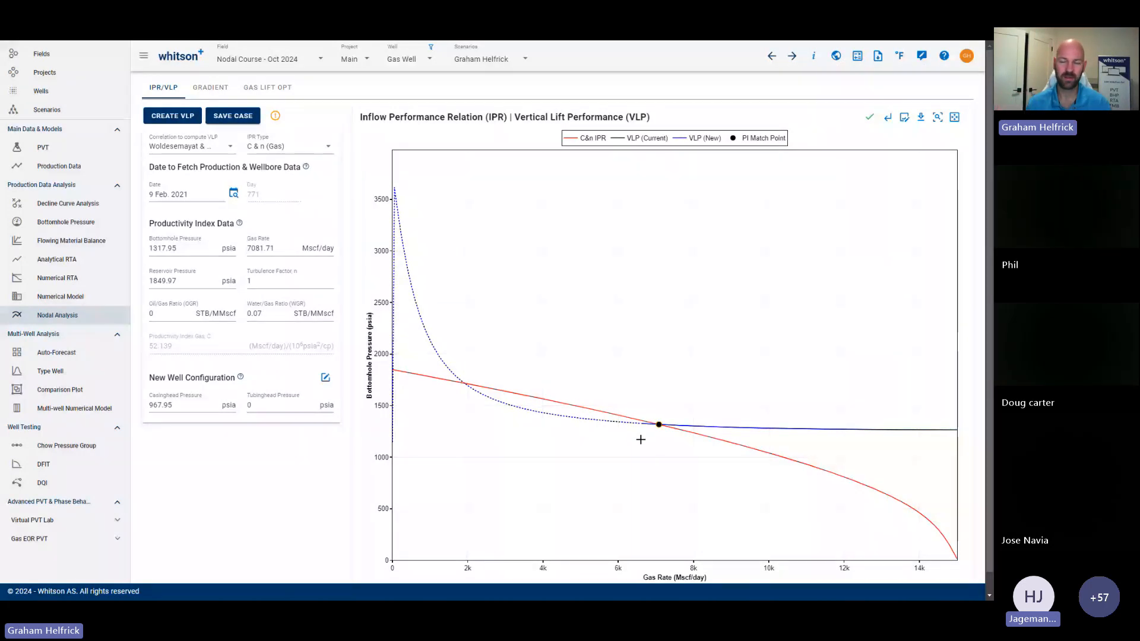
{"action": "double_click", "coordinate": [180, 405]}
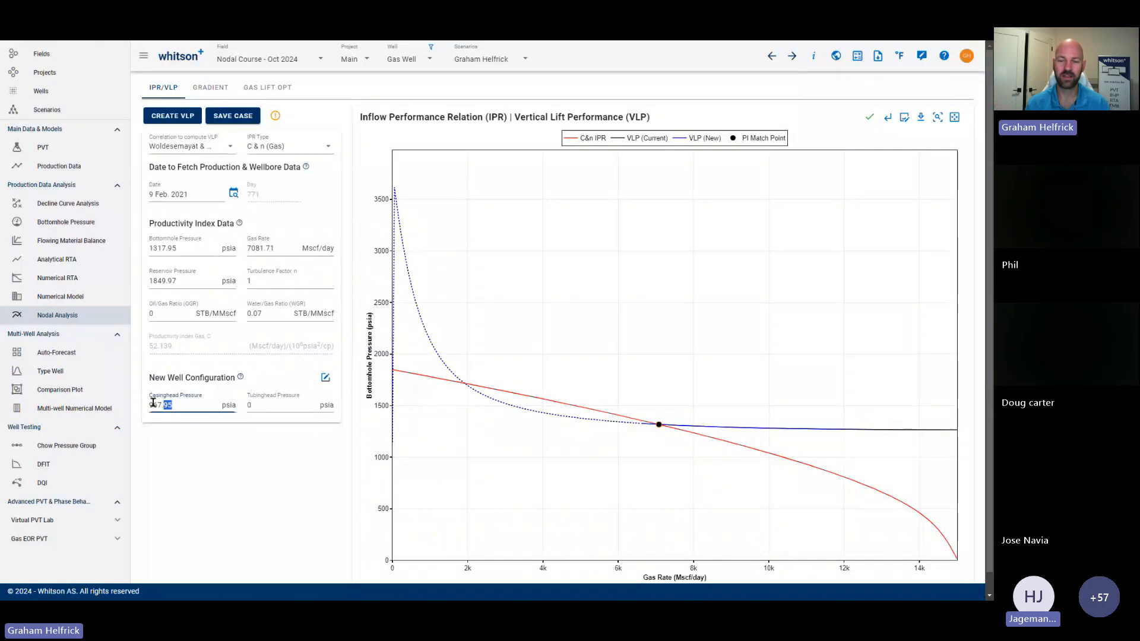
{"action": "left_click", "coordinate": [214, 422]}
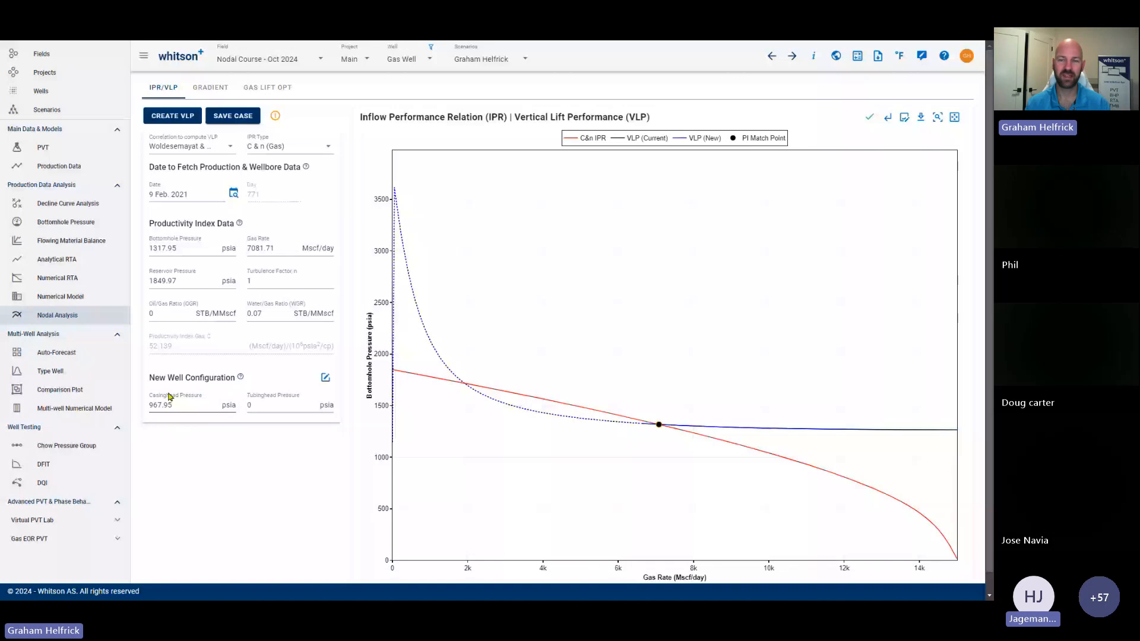
{"action": "double_click", "coordinate": [183, 405]}
{"action": "type", "text": "300"}
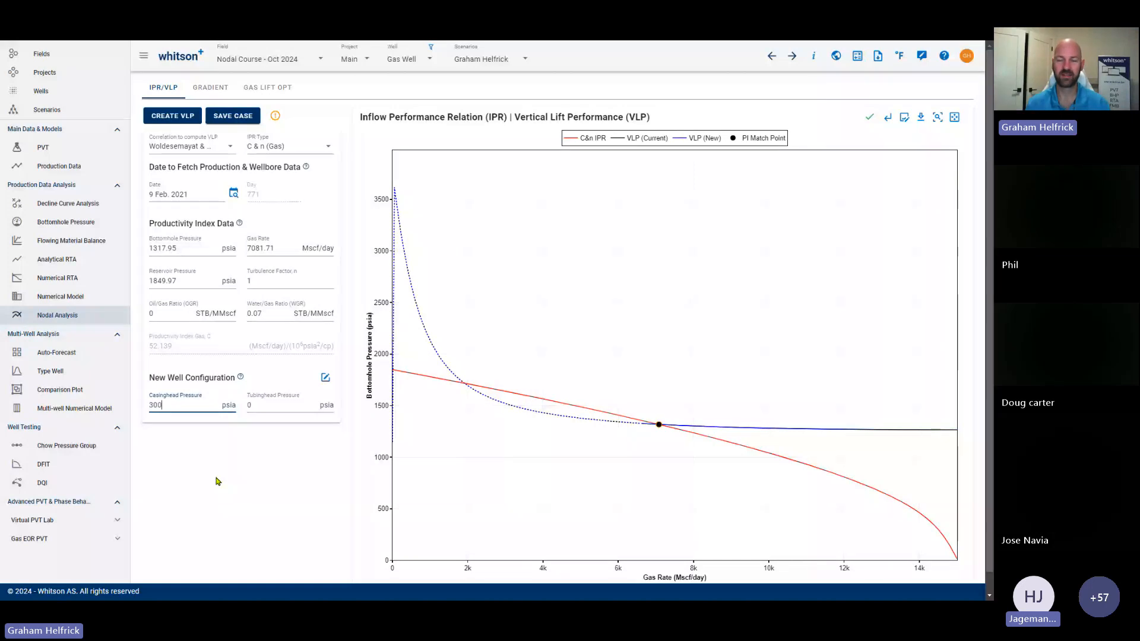
{"action": "left_click", "coordinate": [172, 116]}
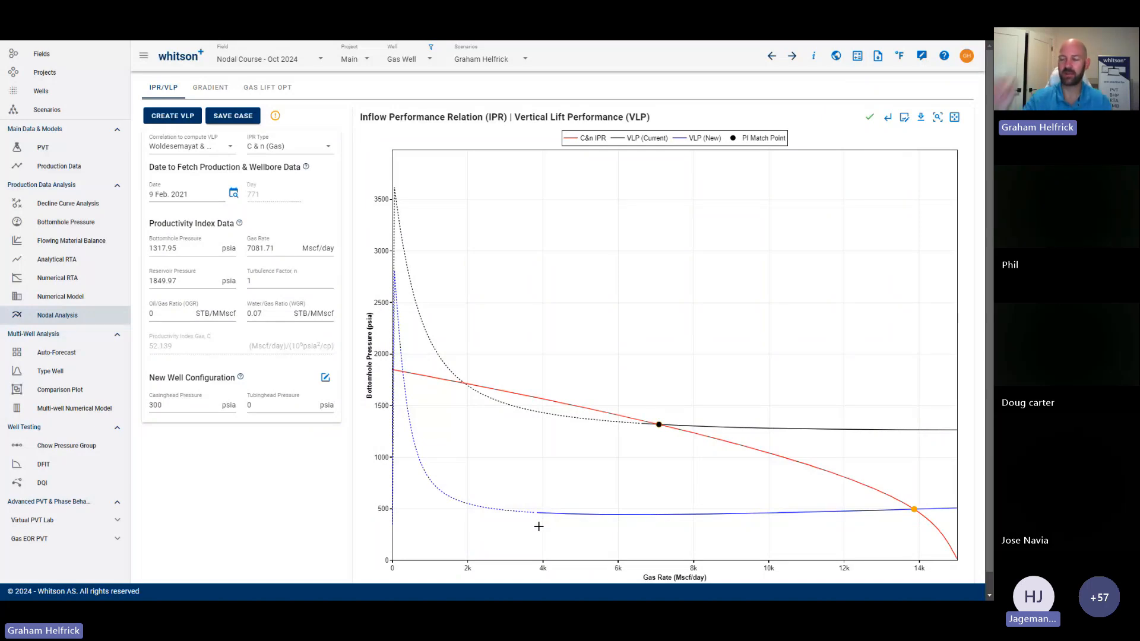
Step: Save the new VLP as a case named "300psi CHP"
{"action": "mouse_move", "coordinate": [537, 517]}
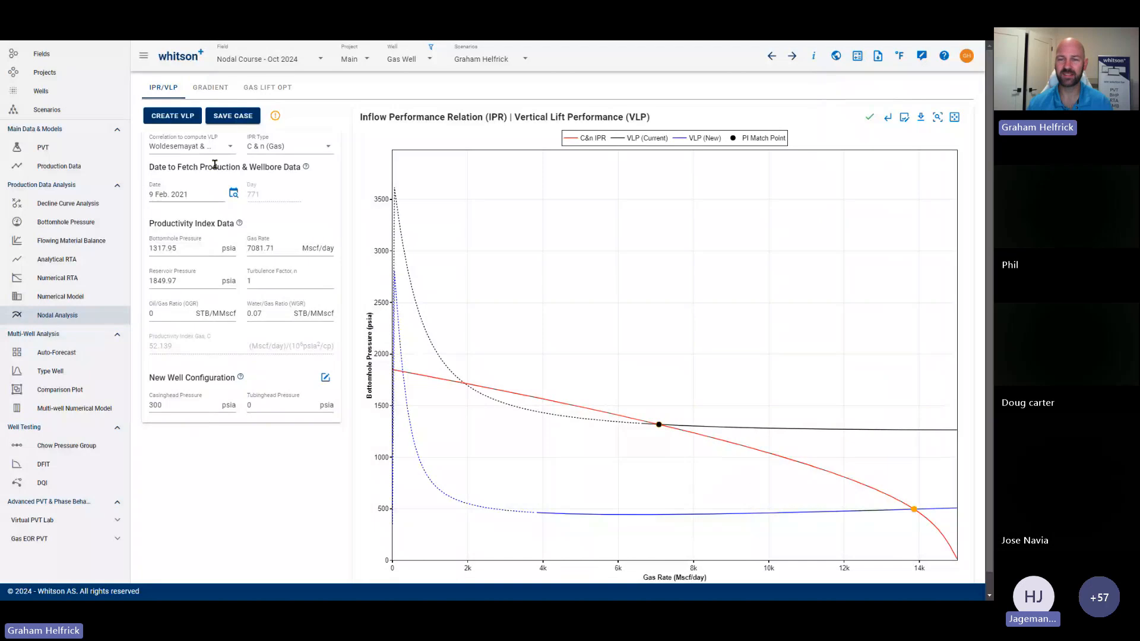
{"action": "left_click", "coordinate": [233, 119]}
{"action": "type", "text": "300psi CHP"}
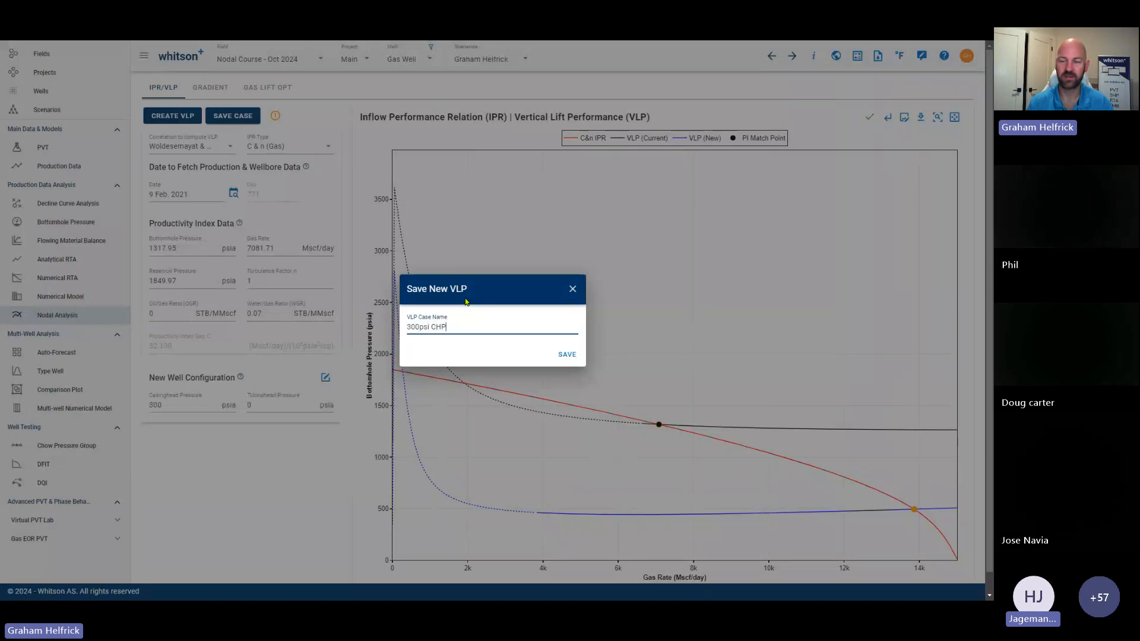
{"action": "left_click", "coordinate": [562, 356]}
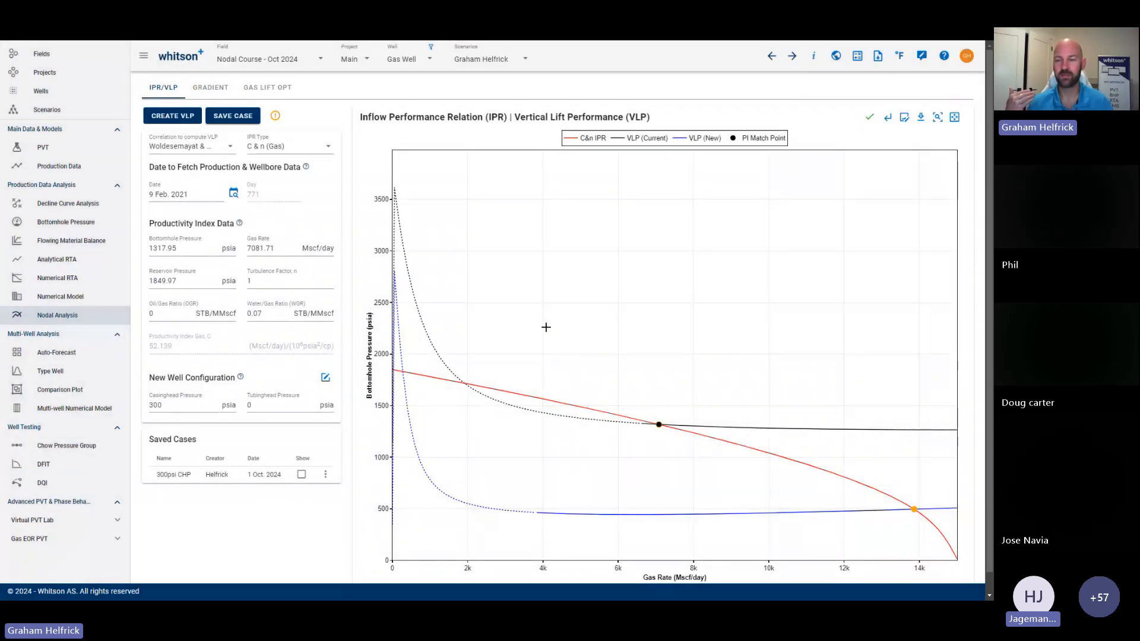
{"action": "left_click_drag", "start_coordinate": [149, 378], "coordinate": [235, 379]}
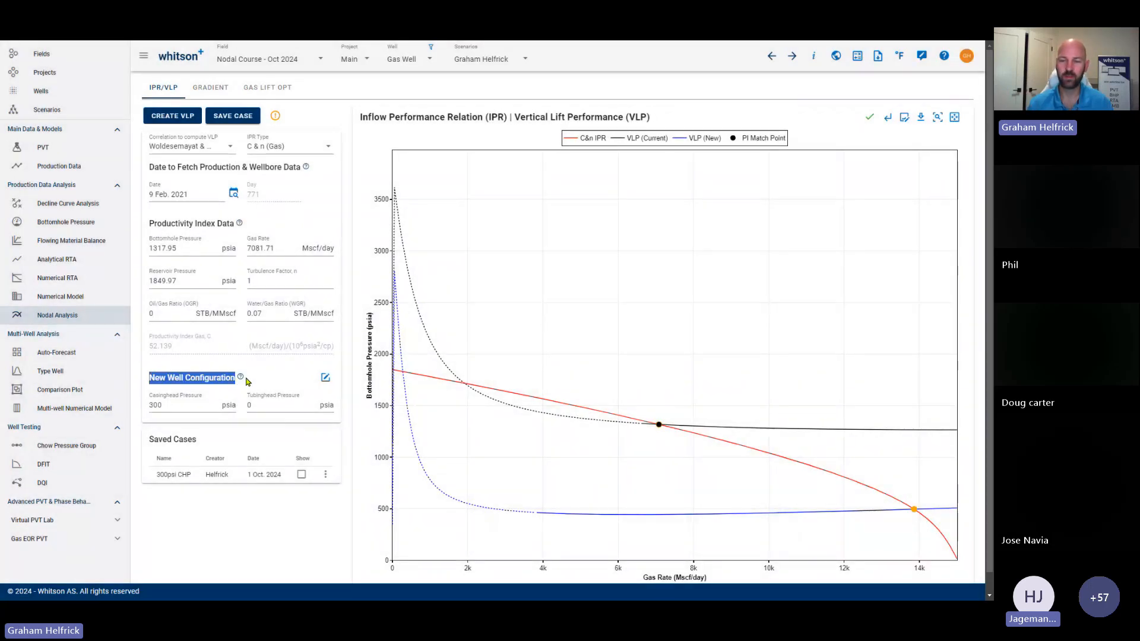
{"action": "left_click", "coordinate": [226, 381]}
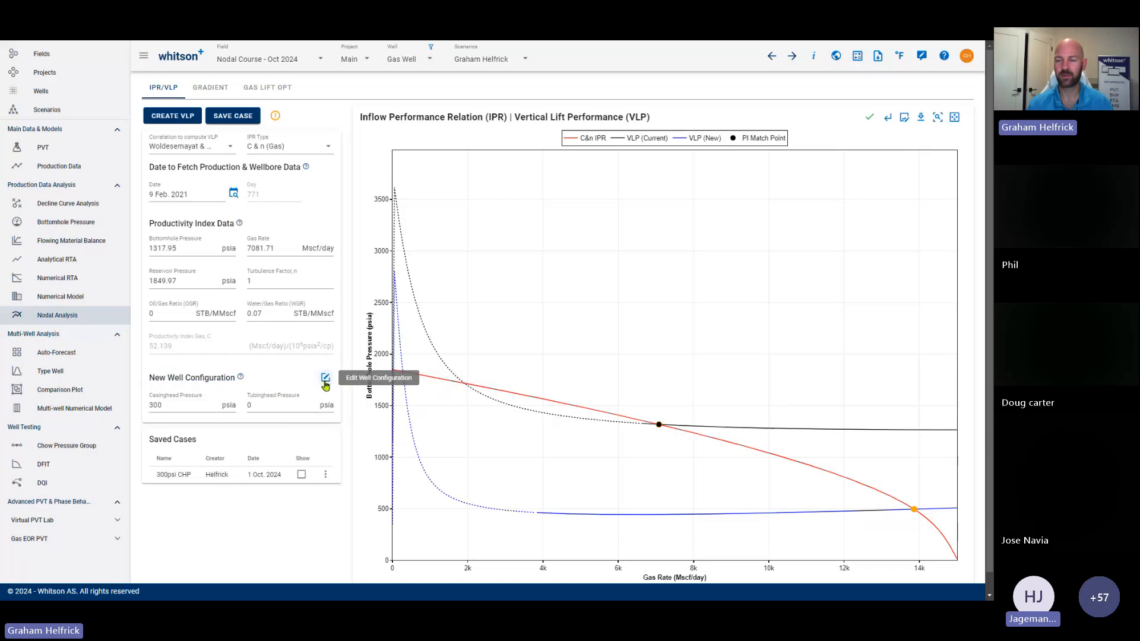
{"action": "left_click", "coordinate": [325, 380]}
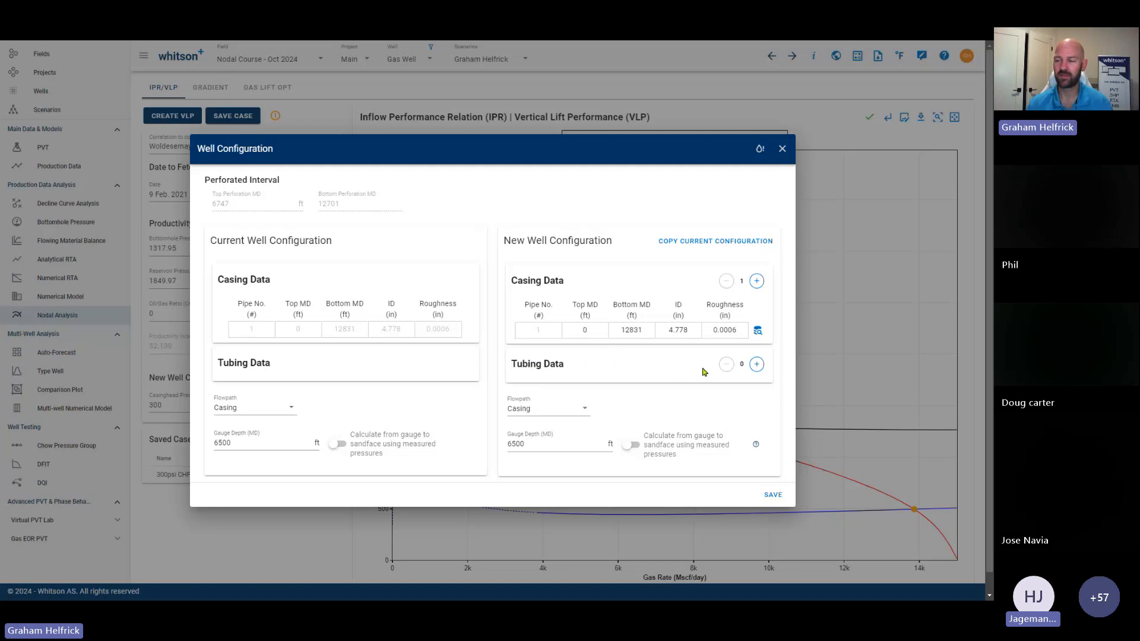
{"action": "left_click", "coordinate": [755, 364]}
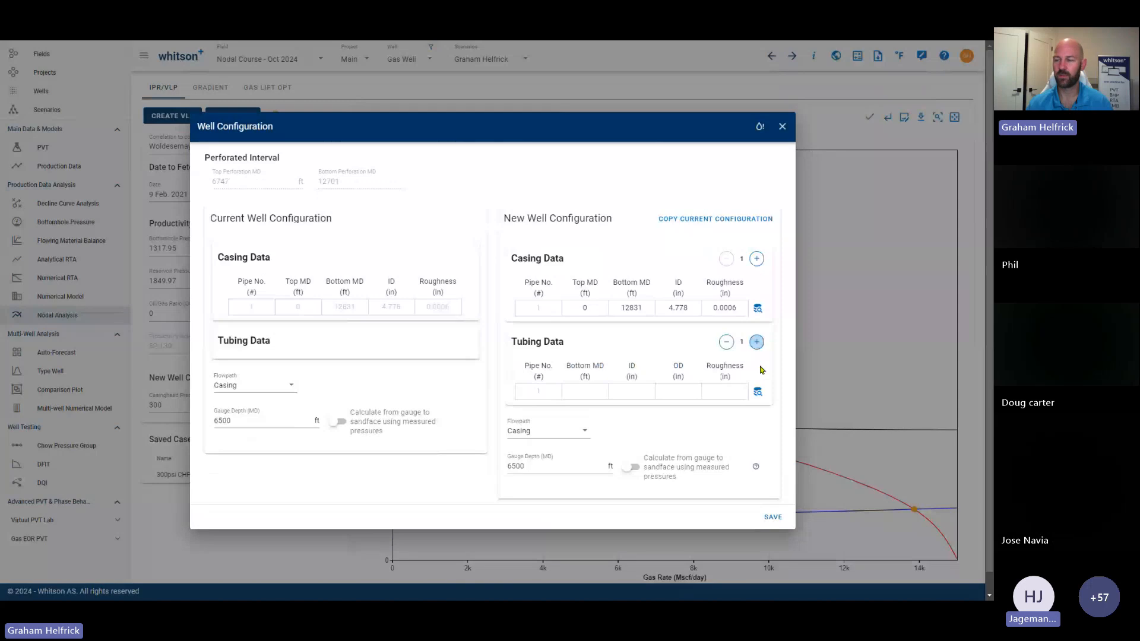
{"action": "left_click", "coordinate": [726, 342]}
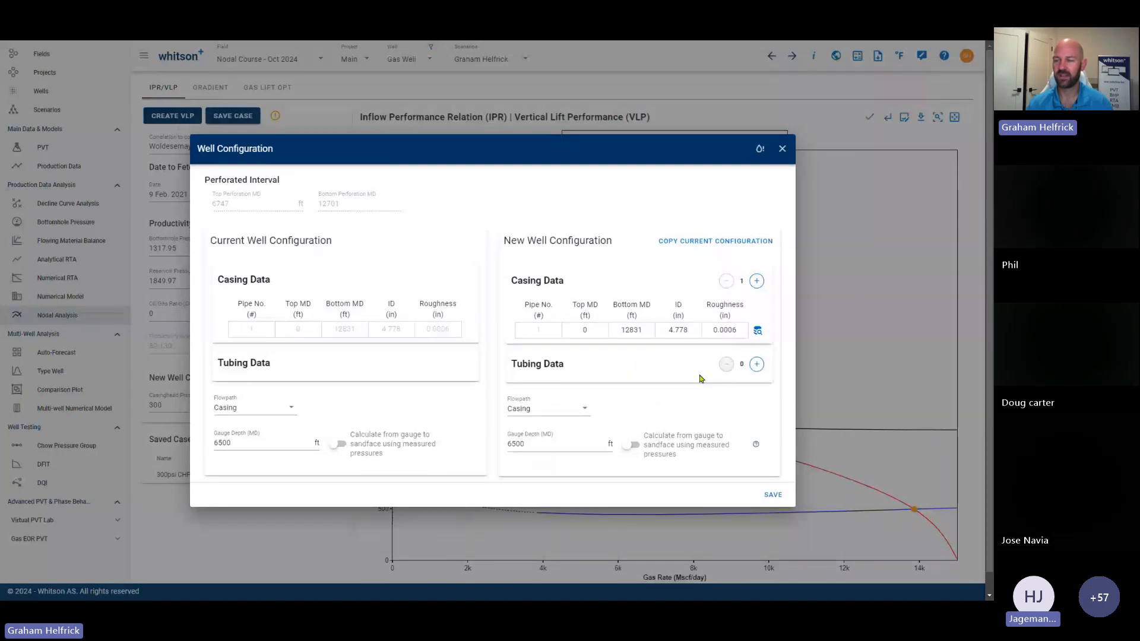
{"action": "left_click", "coordinate": [781, 149]}
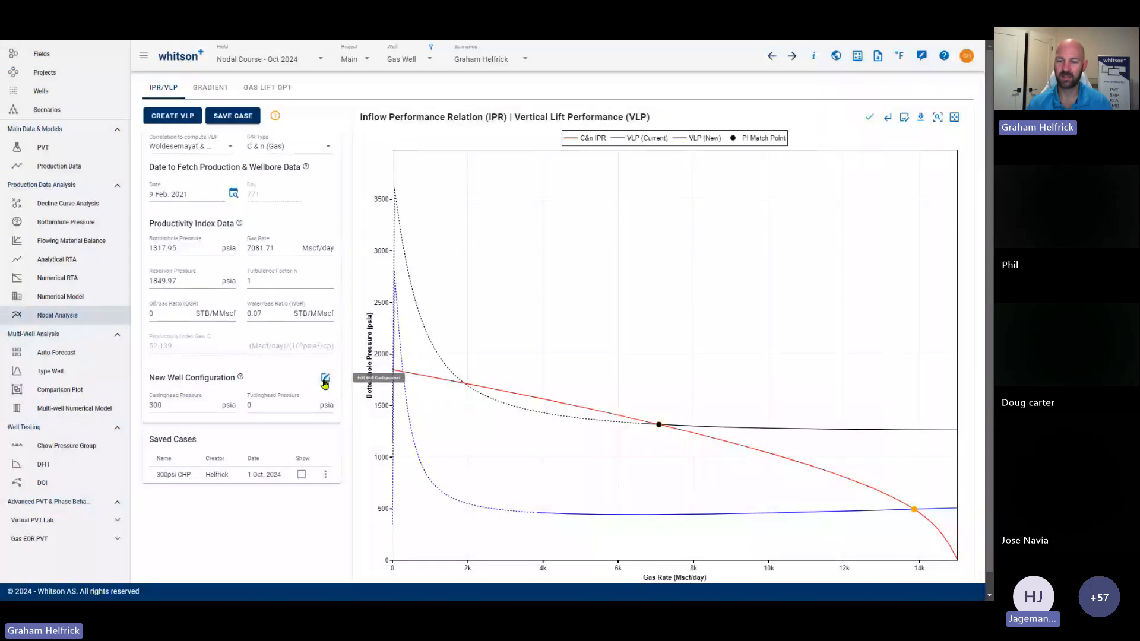
Step: Add a tubing string to the new well configuration with bottom MD 6500 ft and the catalogue's 2.875 in OD, 6.4 lb/ft size
{"action": "left_click", "coordinate": [326, 380]}
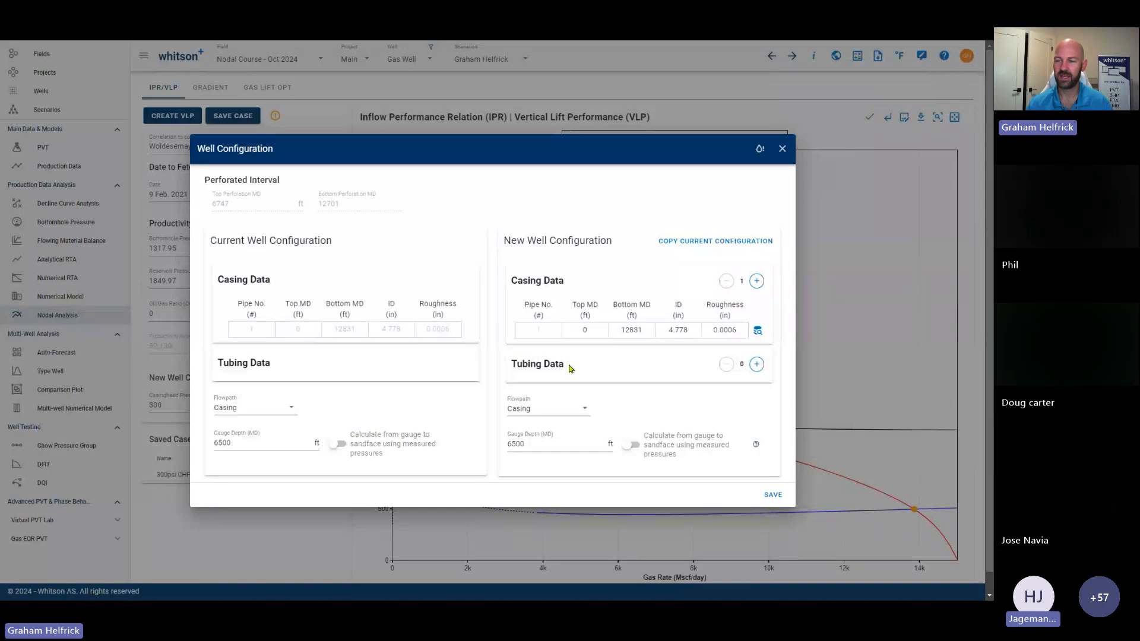
{"action": "left_click", "coordinate": [756, 363]}
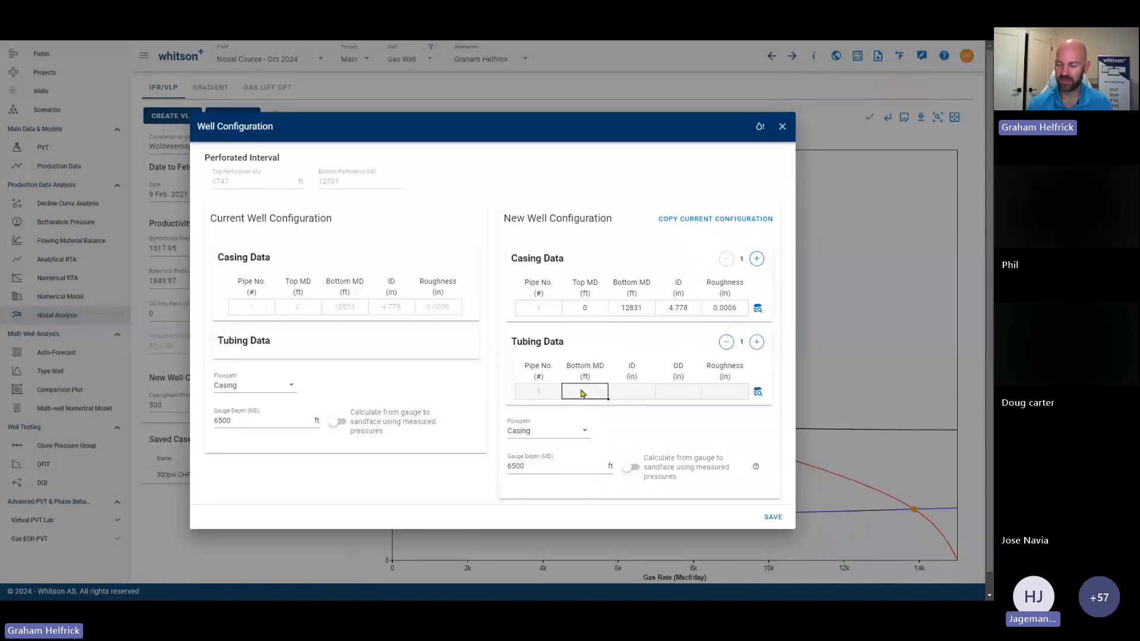
{"action": "type", "text": "6500"}
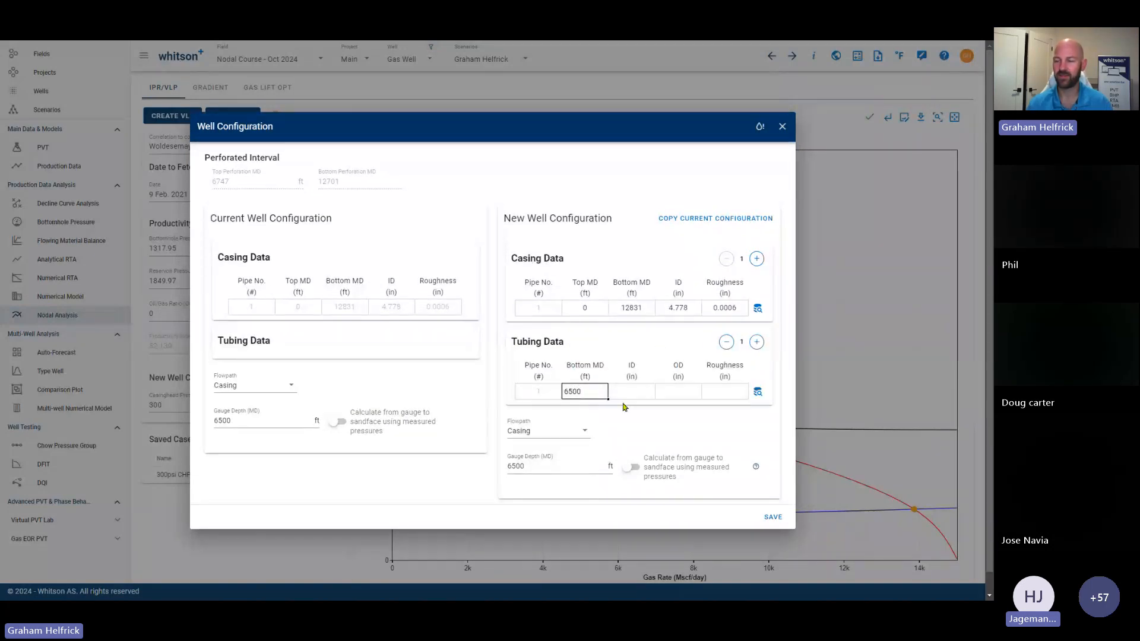
{"action": "key", "text": "Return"}
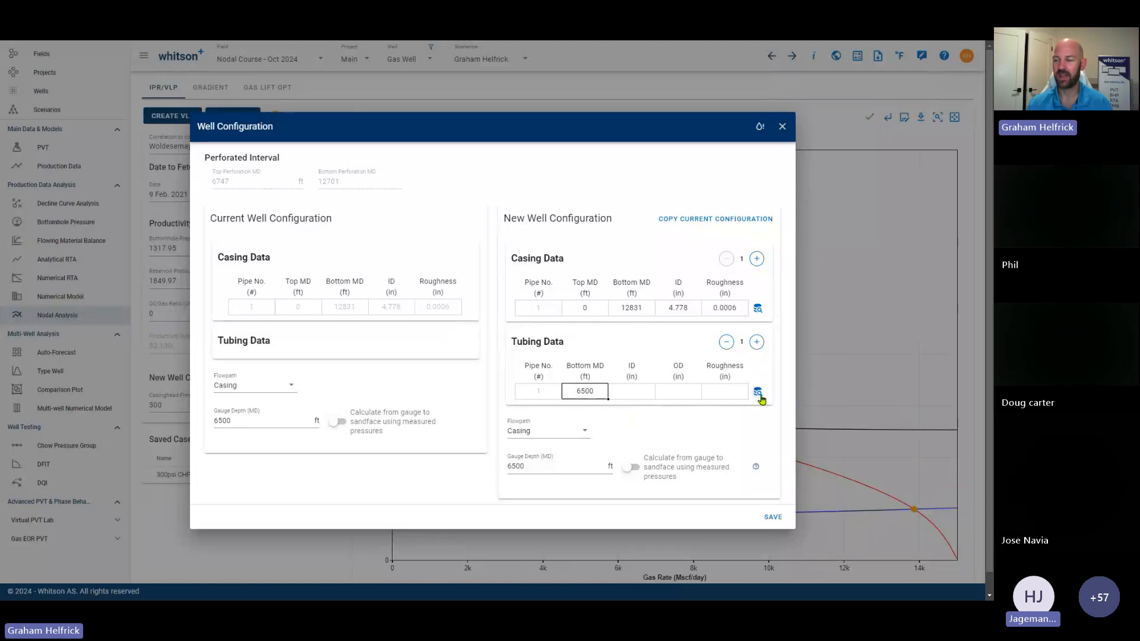
{"action": "left_click", "coordinate": [759, 393]}
{"action": "scroll", "coordinate": [361, 336], "scroll_direction": "down", "scroll_amount": 4}
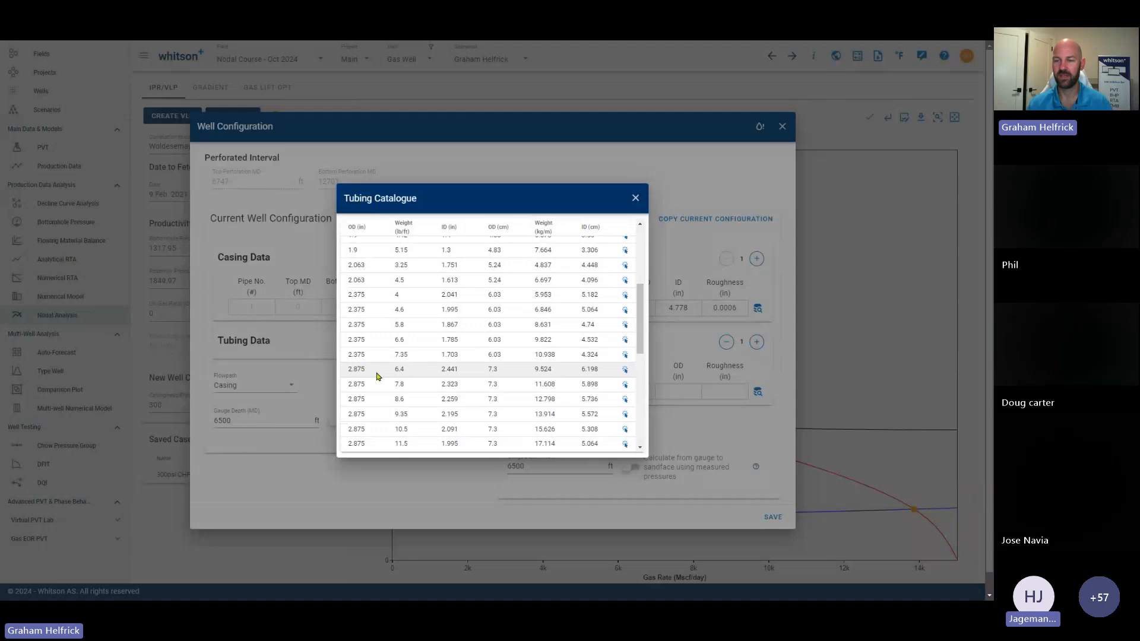
{"action": "left_click", "coordinate": [414, 371]}
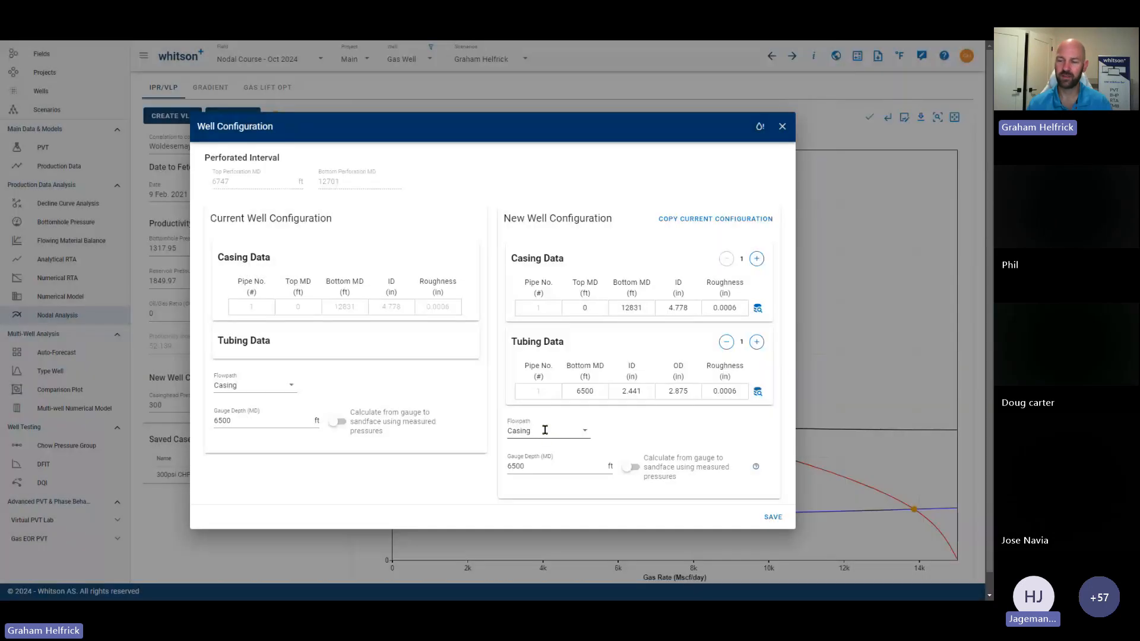
Step: Set the new configuration's flowpath to Tubing, save it, and create its VLP to inspect the operating point
{"action": "left_click", "coordinate": [578, 432]}
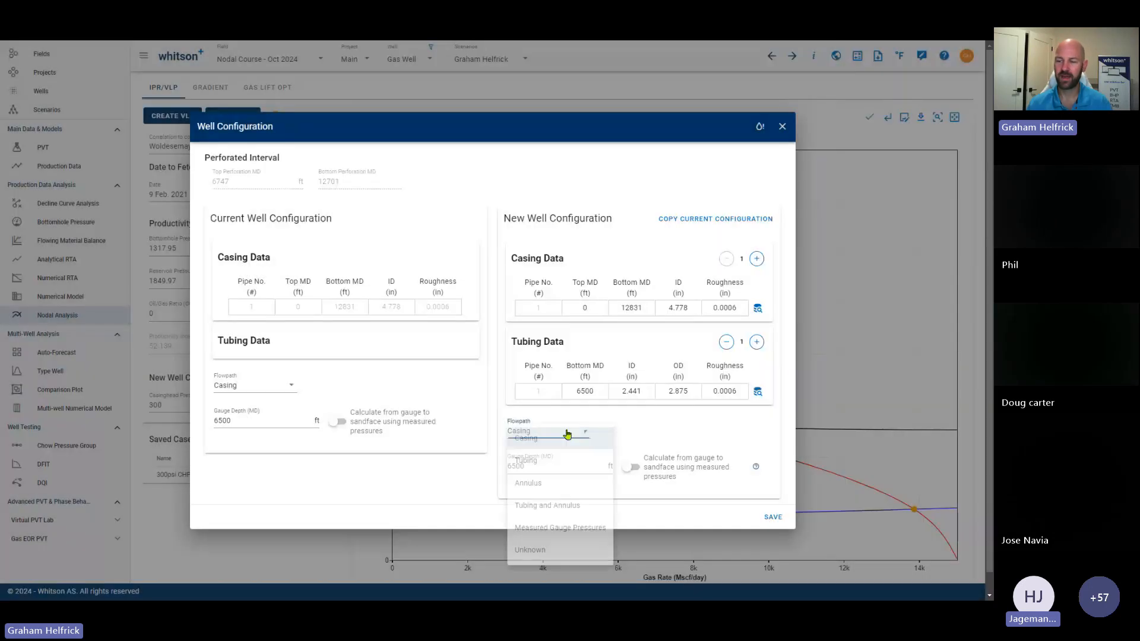
{"action": "left_click", "coordinate": [559, 462]}
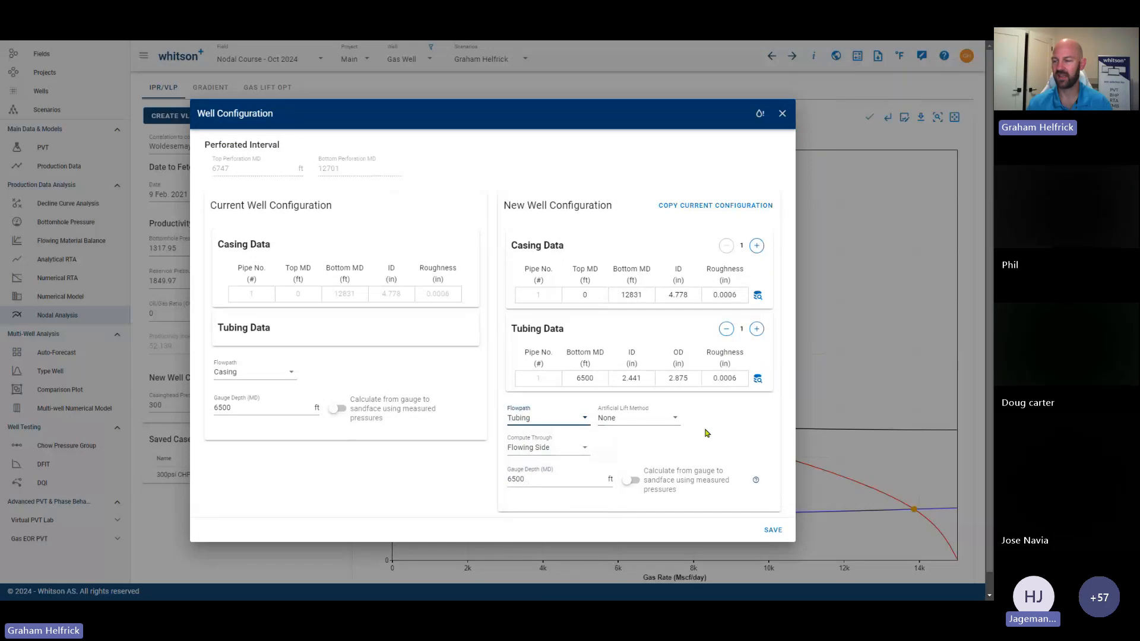
{"action": "left_click", "coordinate": [772, 530]}
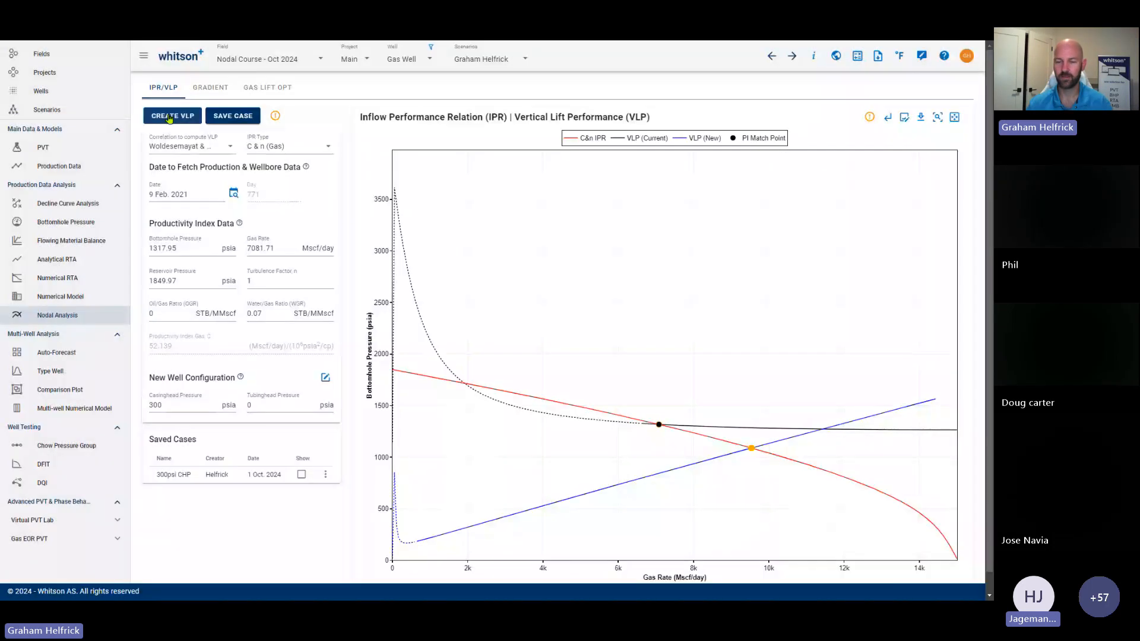
{"action": "mouse_move", "coordinate": [764, 451]}
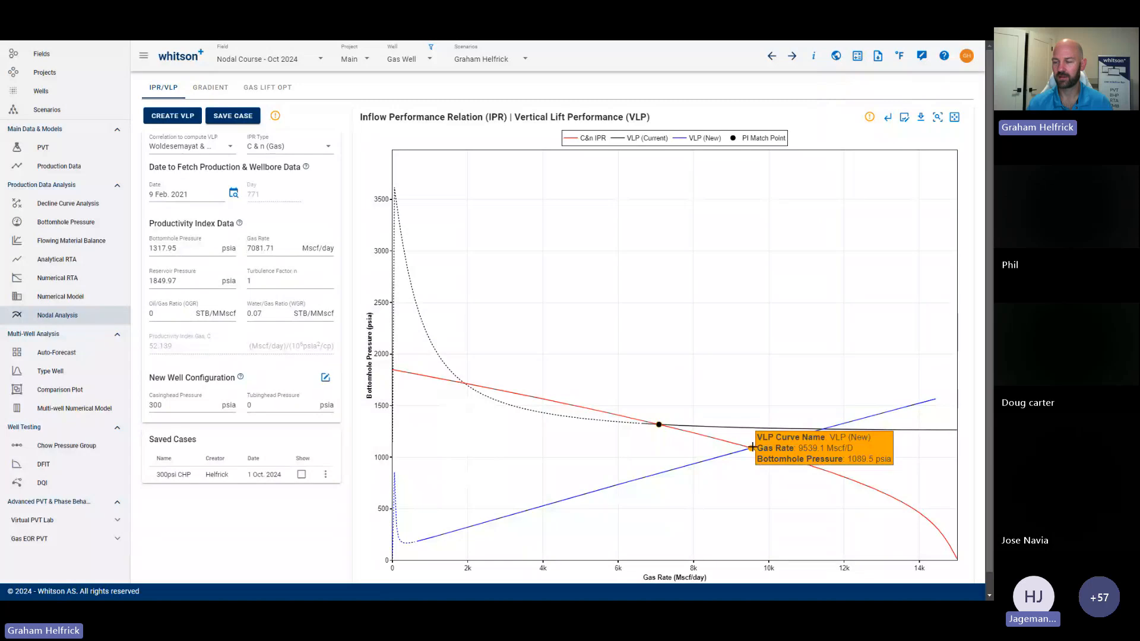
{"action": "mouse_move", "coordinate": [417, 544]}
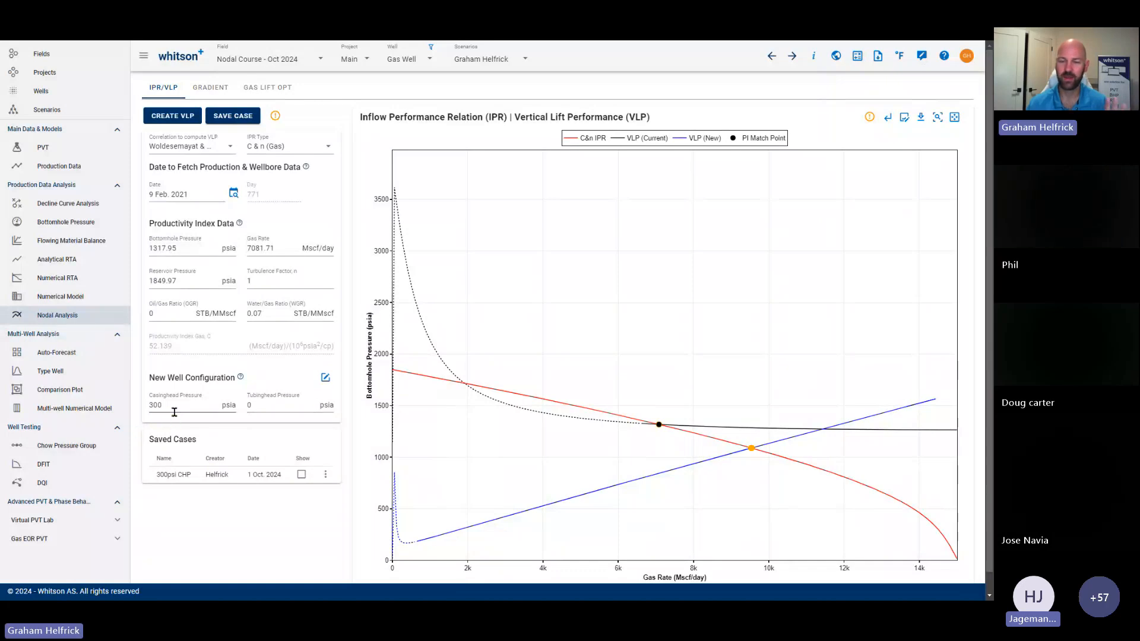
Step: Set the new casinghead and tubinghead pressures to 967.95 psia, recreate the VLP, and compare its operating point with the PI match point
{"action": "type", "text": "967.95"}
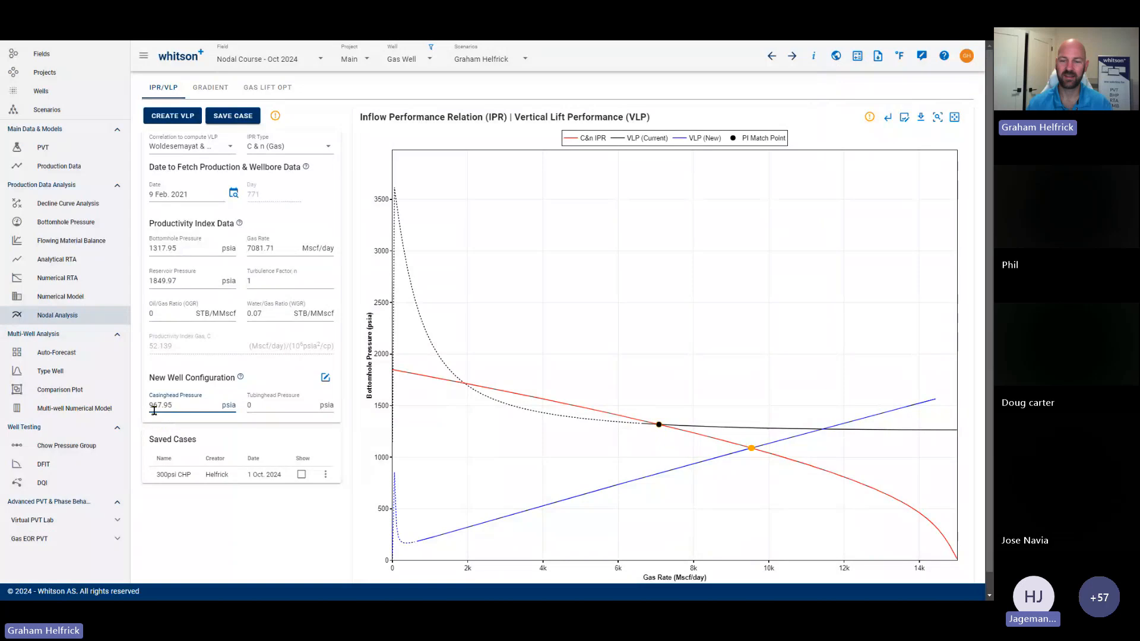
{"action": "double_click", "coordinate": [259, 406]}
{"action": "type", "text": "967.95"}
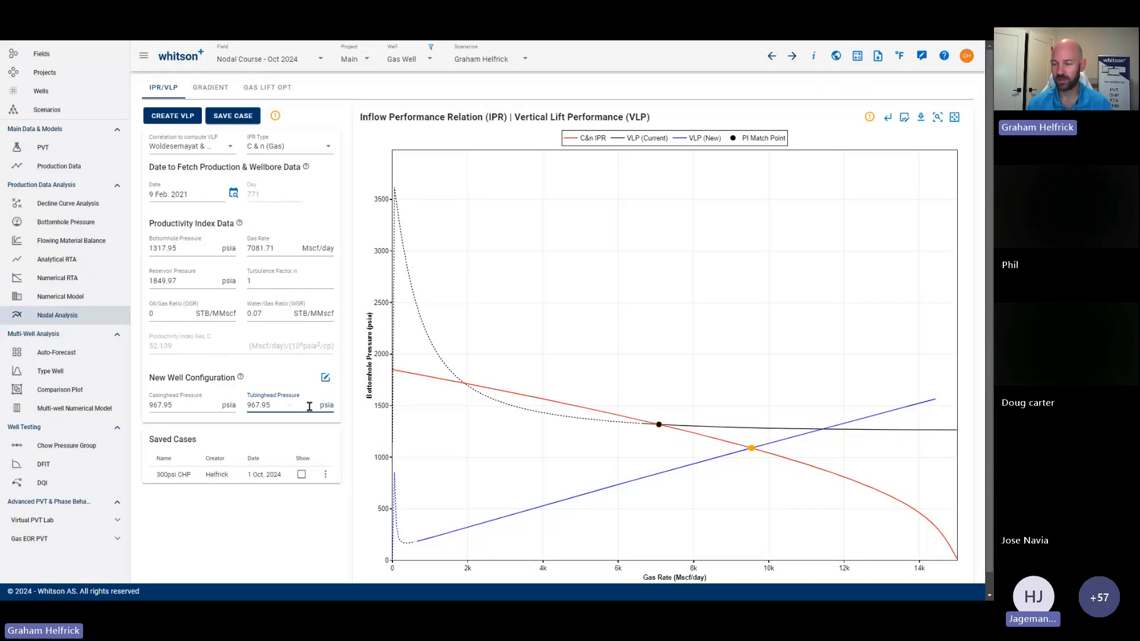
{"action": "left_click", "coordinate": [180, 405]}
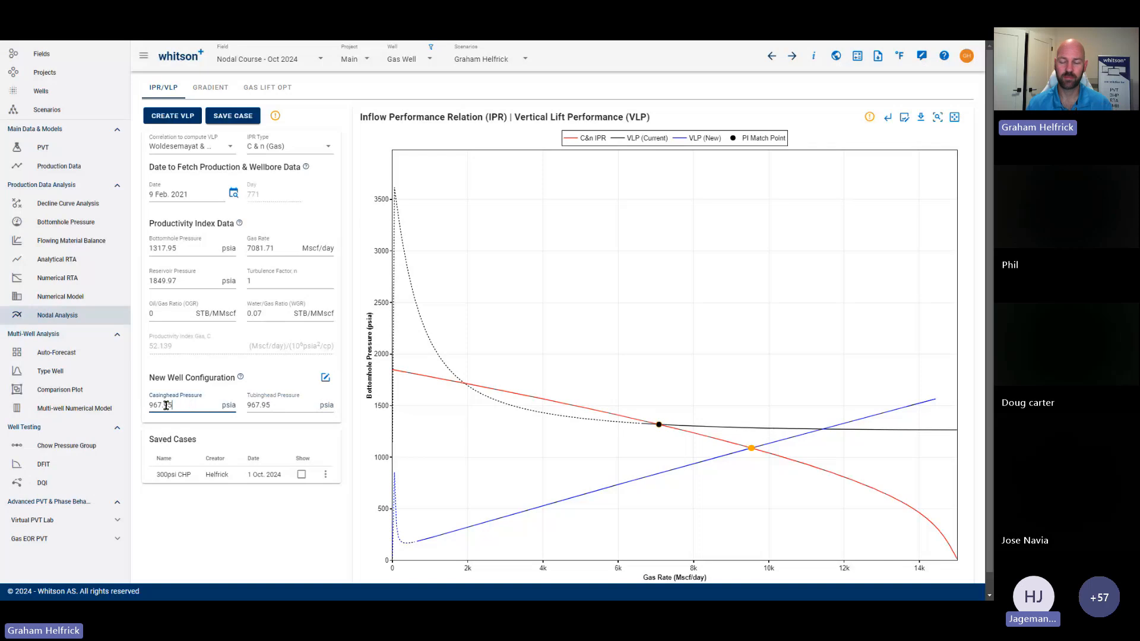
{"action": "left_click", "coordinate": [285, 404]}
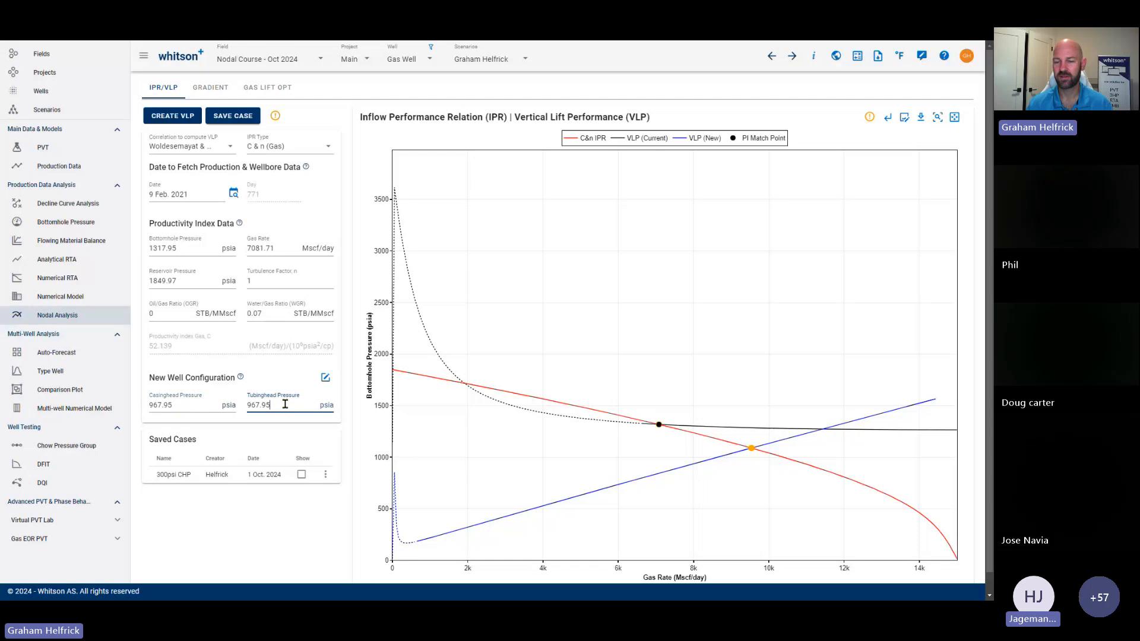
{"action": "left_click", "coordinate": [174, 117]}
{"action": "mouse_move", "coordinate": [660, 432]}
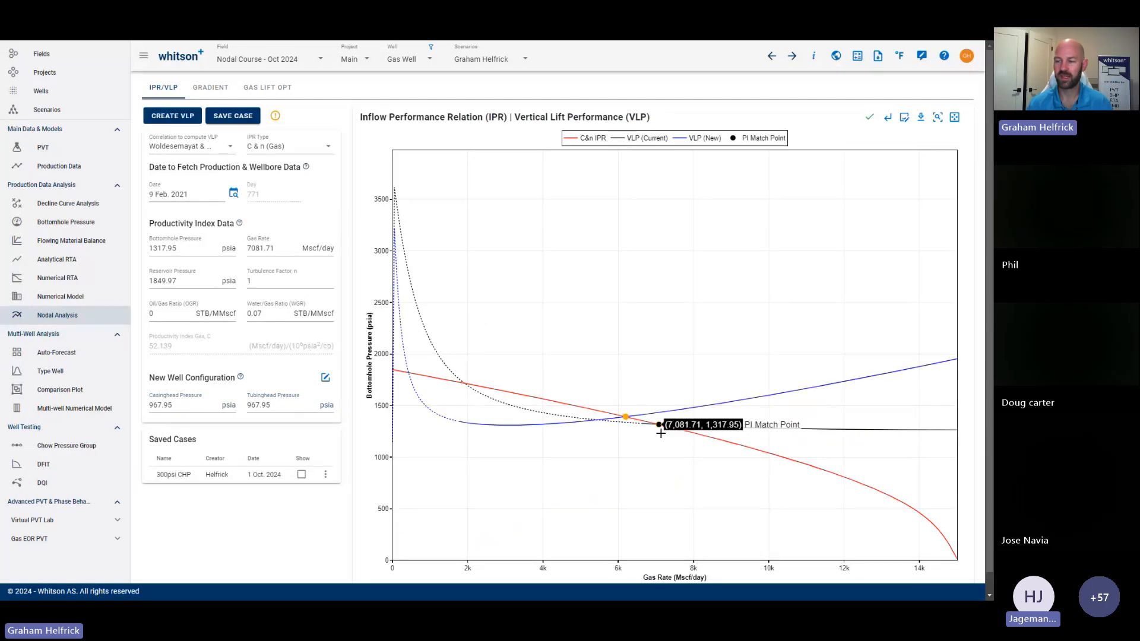
{"action": "mouse_move", "coordinate": [799, 381]}
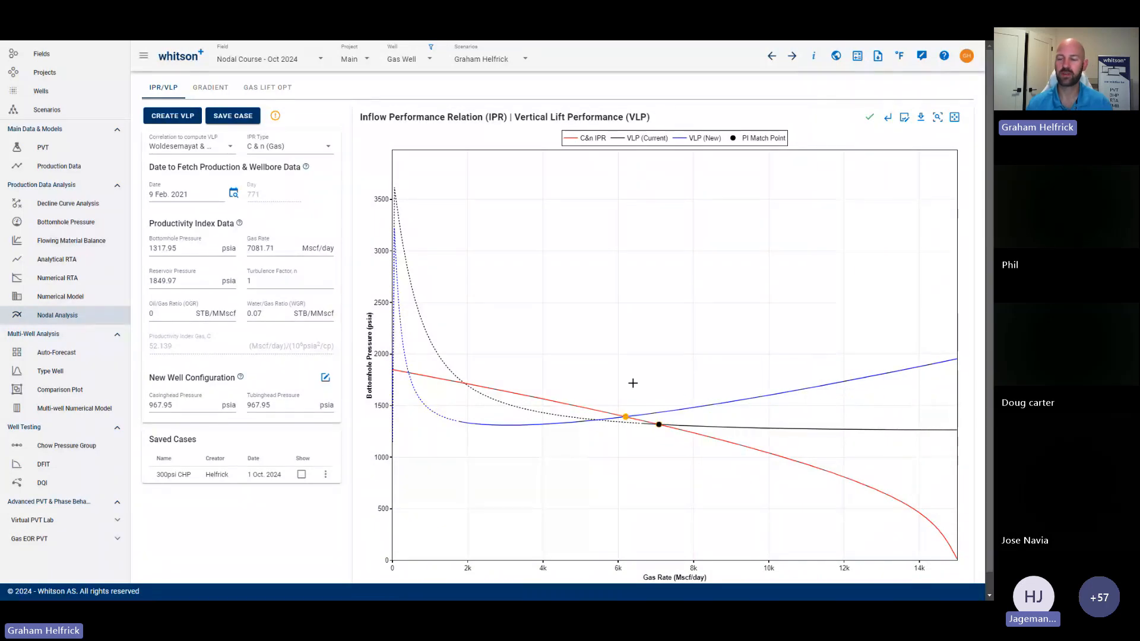
{"action": "mouse_move", "coordinate": [458, 429]}
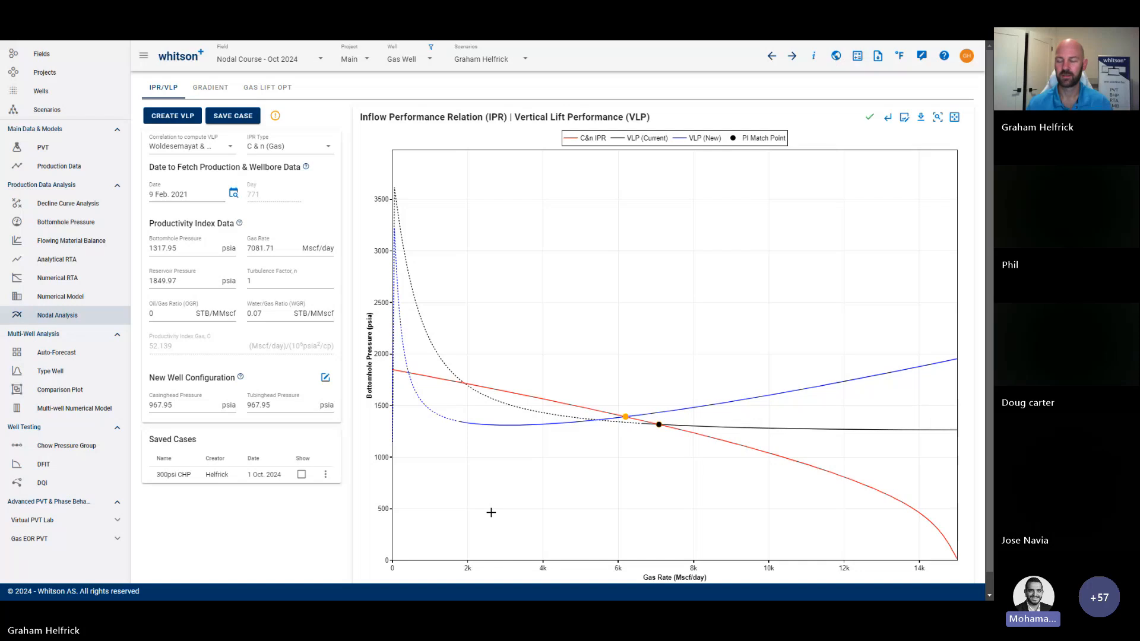
{"action": "left_click_drag", "start_coordinate": [189, 406], "coordinate": [144, 409]}
{"action": "left_click", "coordinate": [178, 406]}
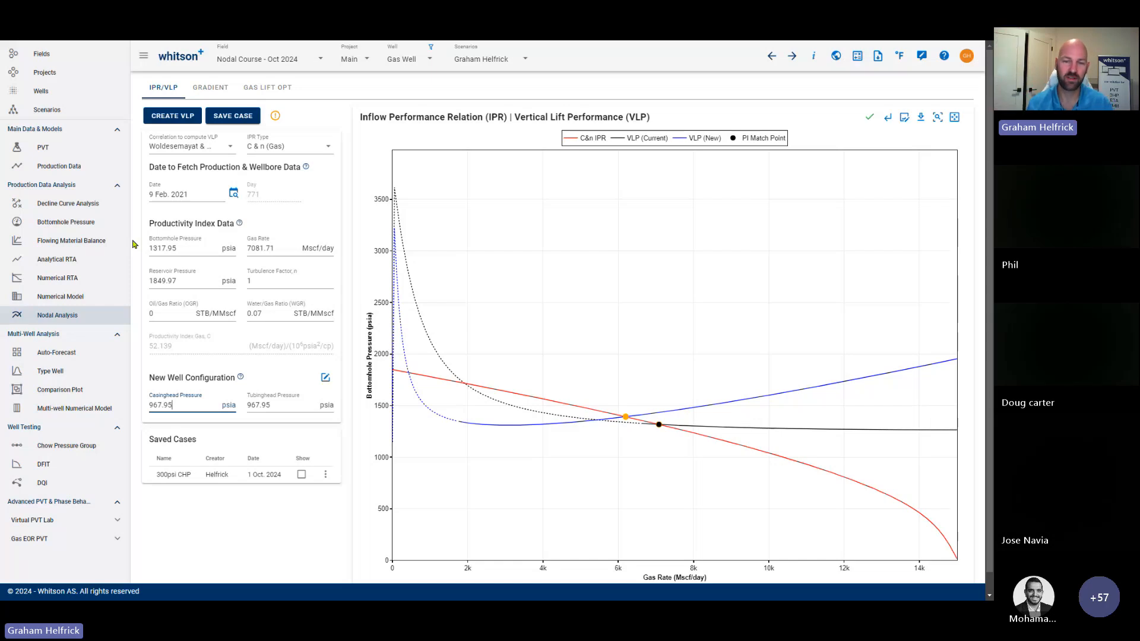
Step: Review the Compute Through options for a Tubing flowpath in the bottomhole pressure well data, close it without saving, and return to nodal analysis
{"action": "left_click", "coordinate": [76, 229]}
{"action": "mouse_move", "coordinate": [297, 129]}
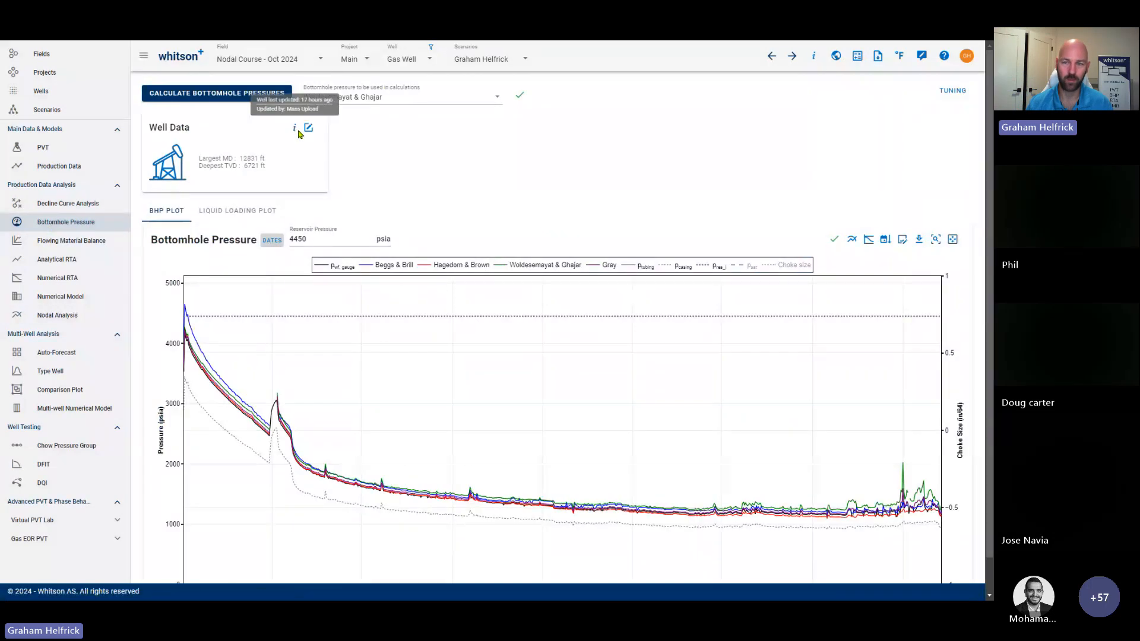
{"action": "left_click", "coordinate": [310, 132]}
{"action": "left_click", "coordinate": [668, 167]}
{"action": "left_click", "coordinate": [442, 389]}
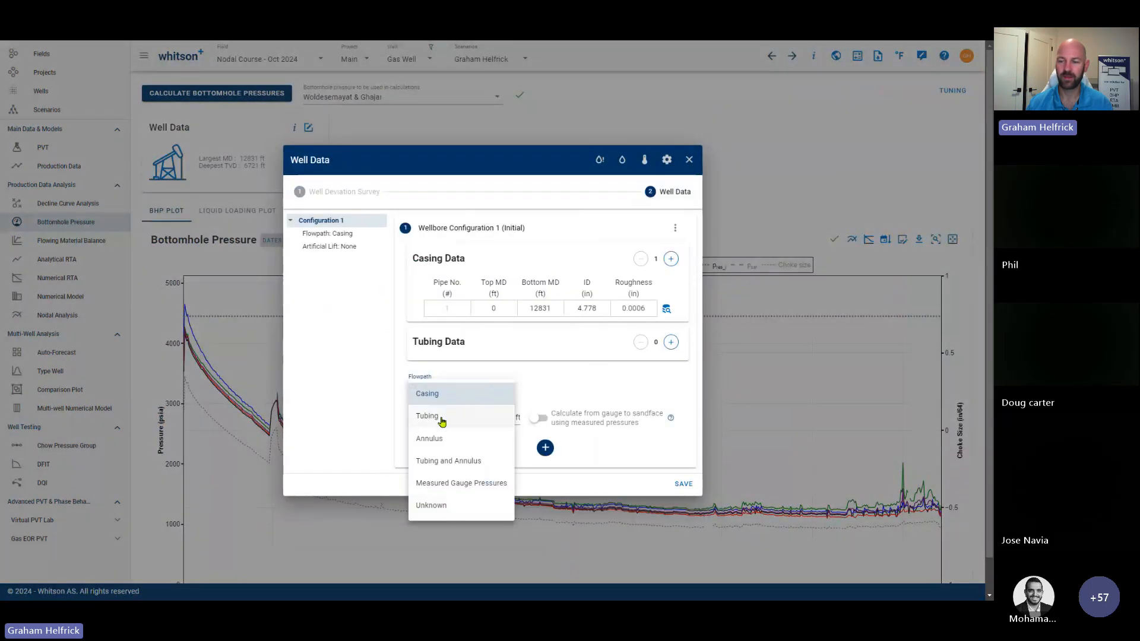
{"action": "left_click", "coordinate": [442, 419]}
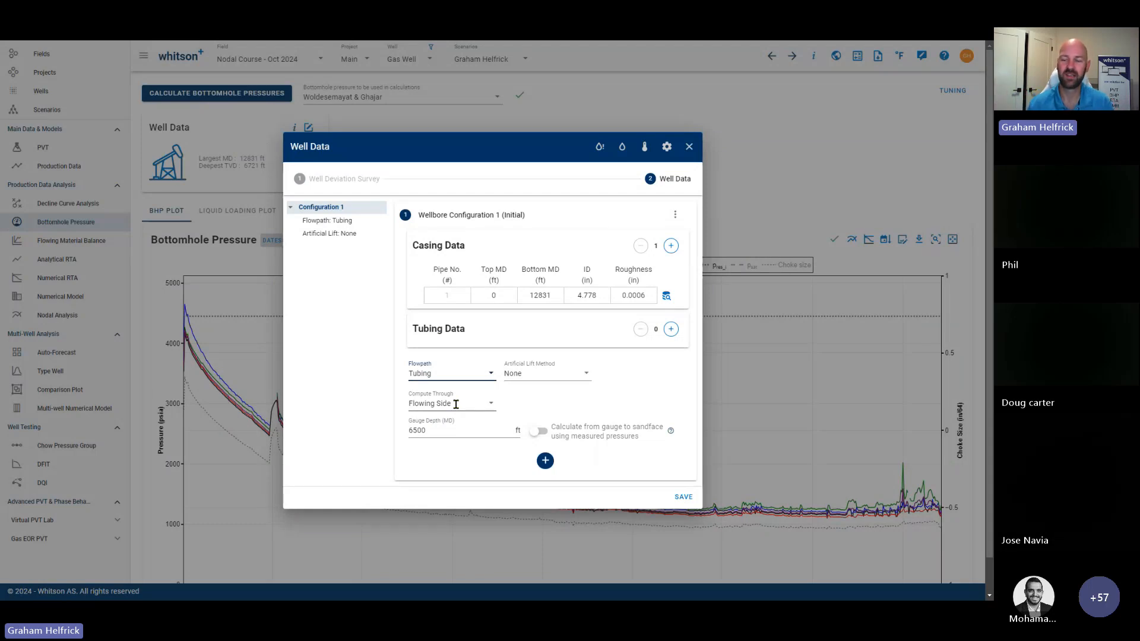
{"action": "left_click", "coordinate": [468, 404]}
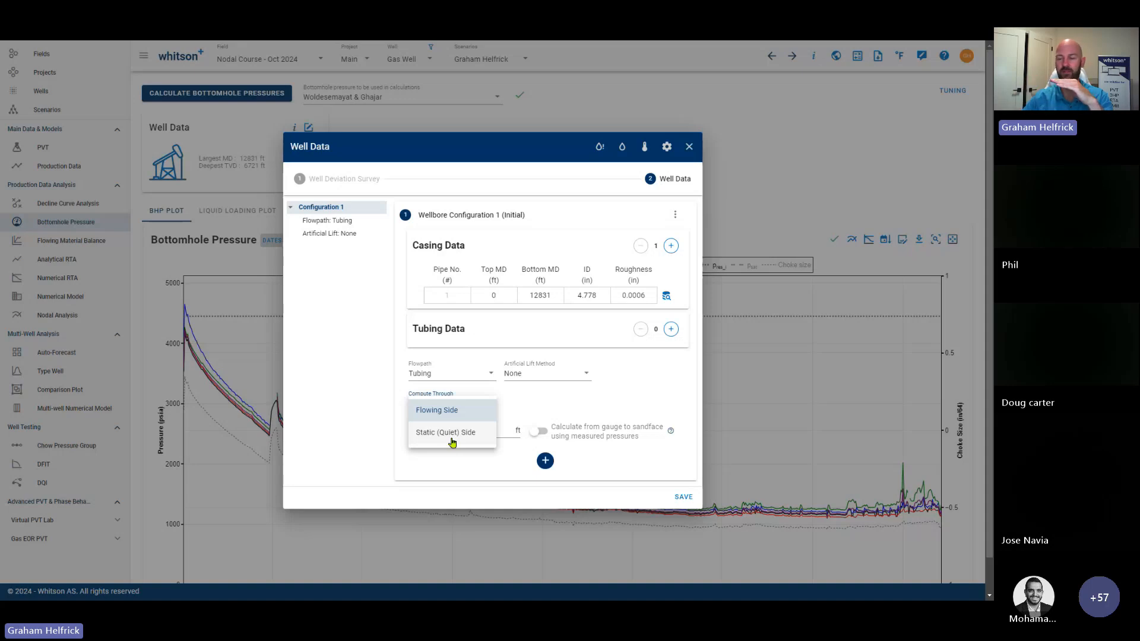
{"action": "left_click", "coordinate": [585, 404]}
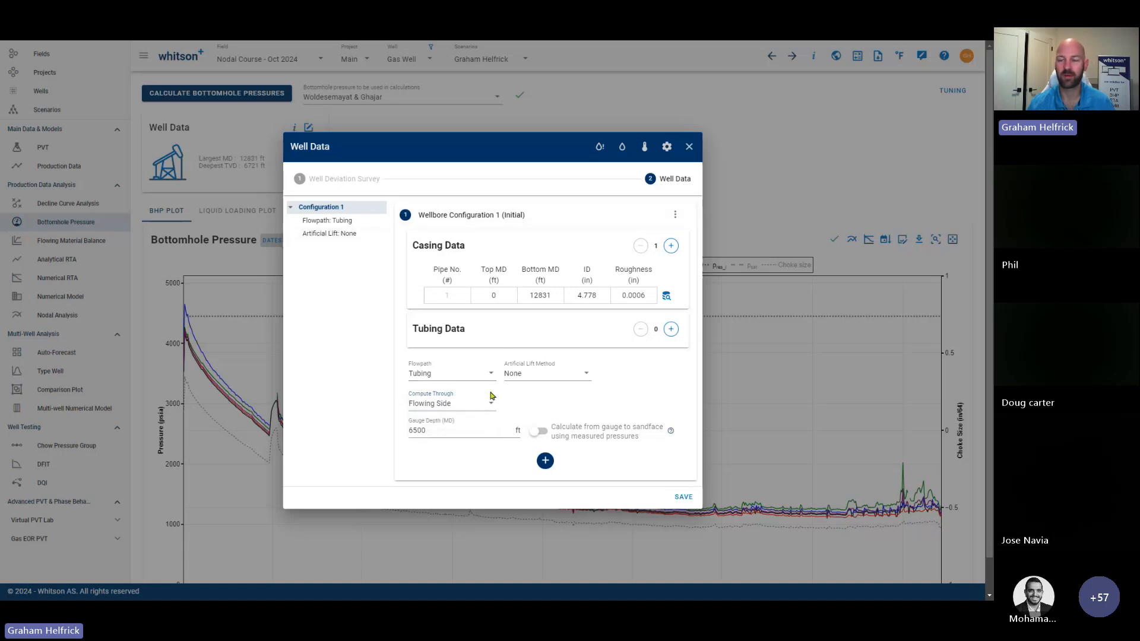
{"action": "left_click", "coordinate": [468, 404]}
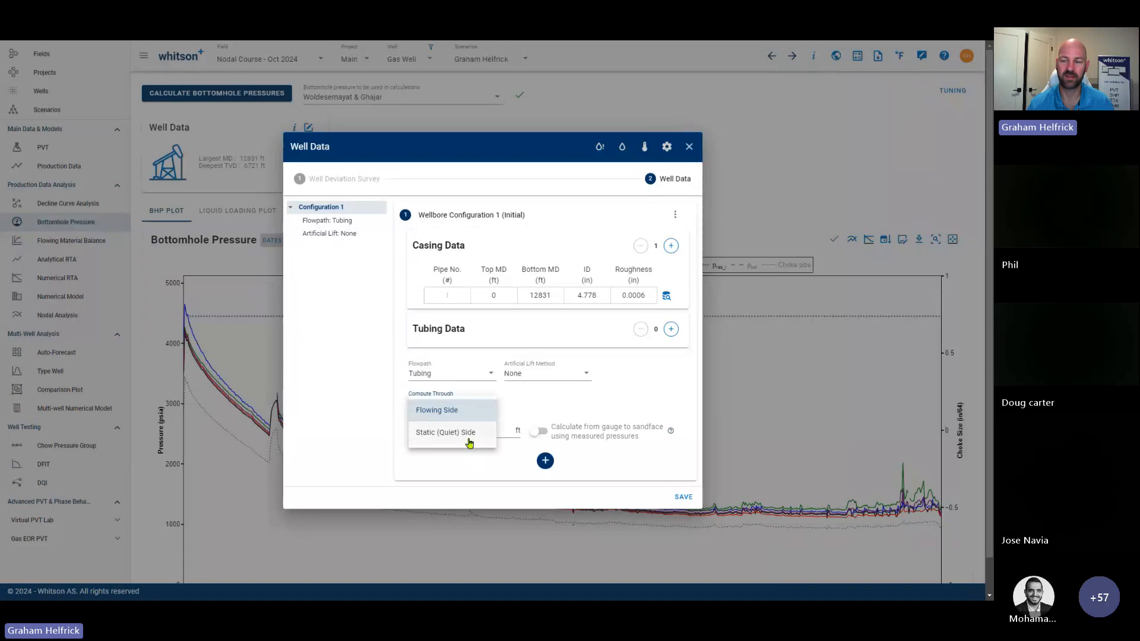
{"action": "left_click", "coordinate": [690, 147]}
{"action": "left_click", "coordinate": [55, 321]}
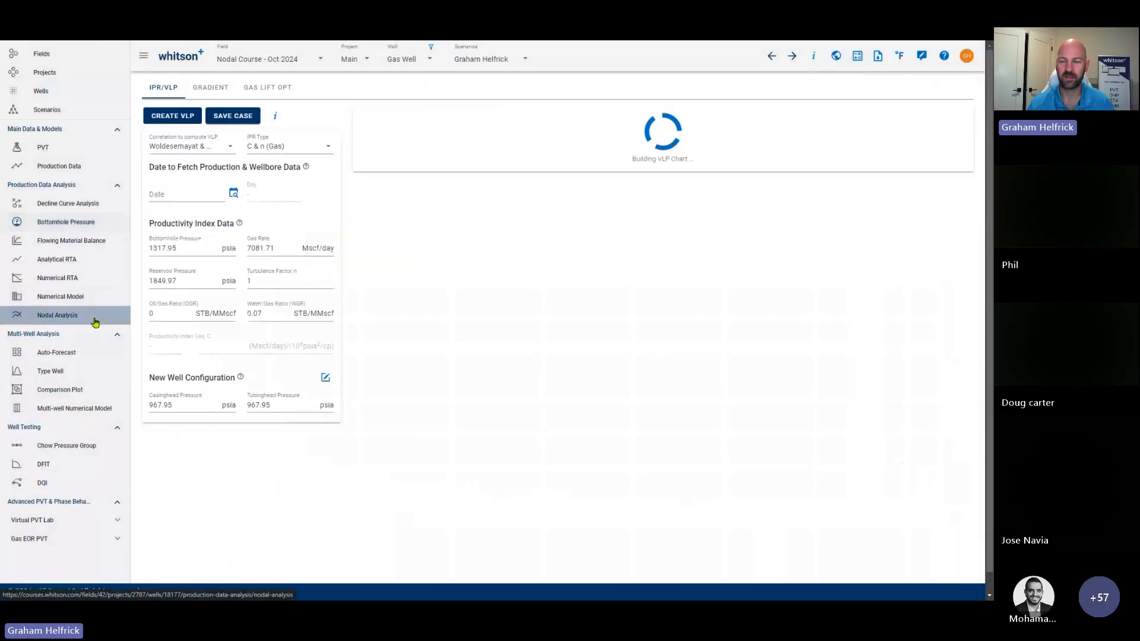
{"action": "left_click", "coordinate": [185, 408]}
{"action": "double_click", "coordinate": [186, 407]}
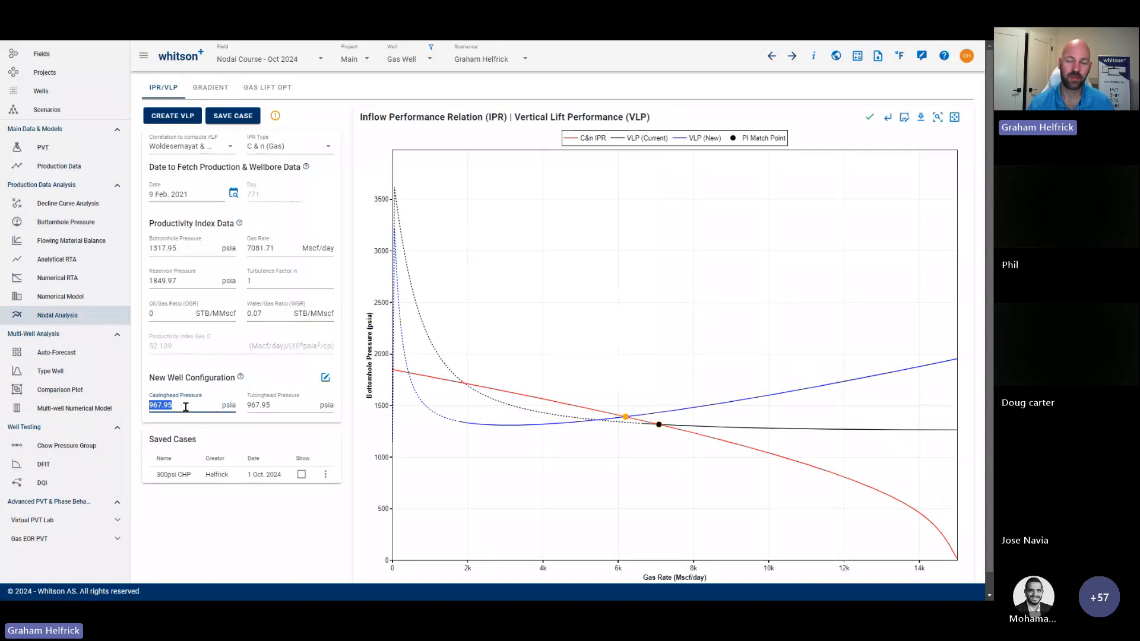
{"action": "left_click", "coordinate": [255, 409]}
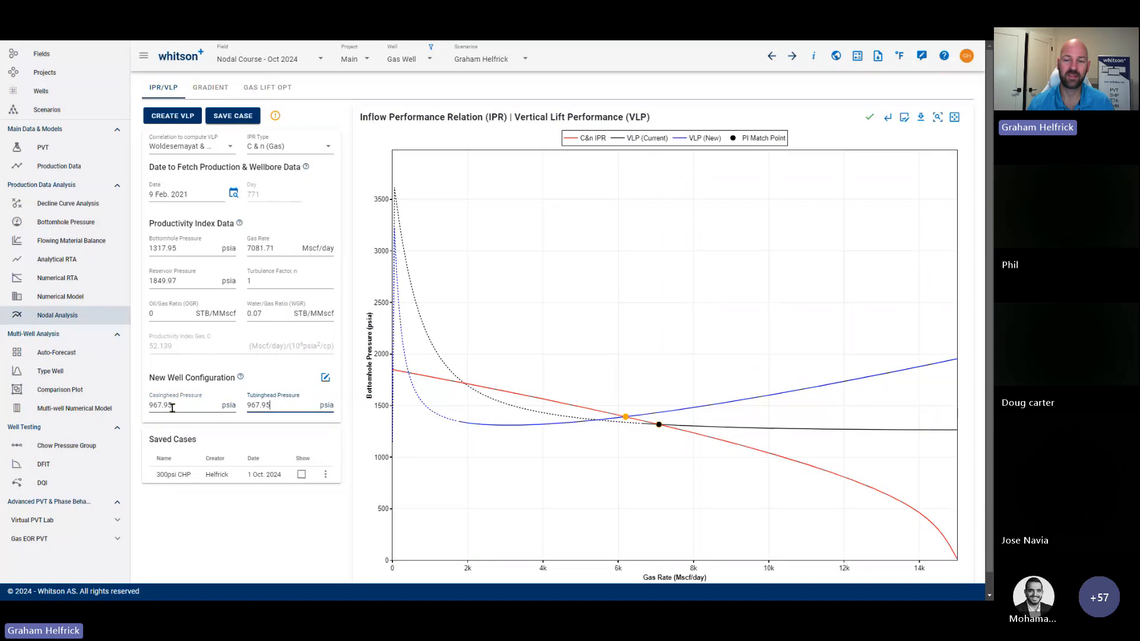
{"action": "left_click_drag", "start_coordinate": [176, 407], "coordinate": [149, 405]}
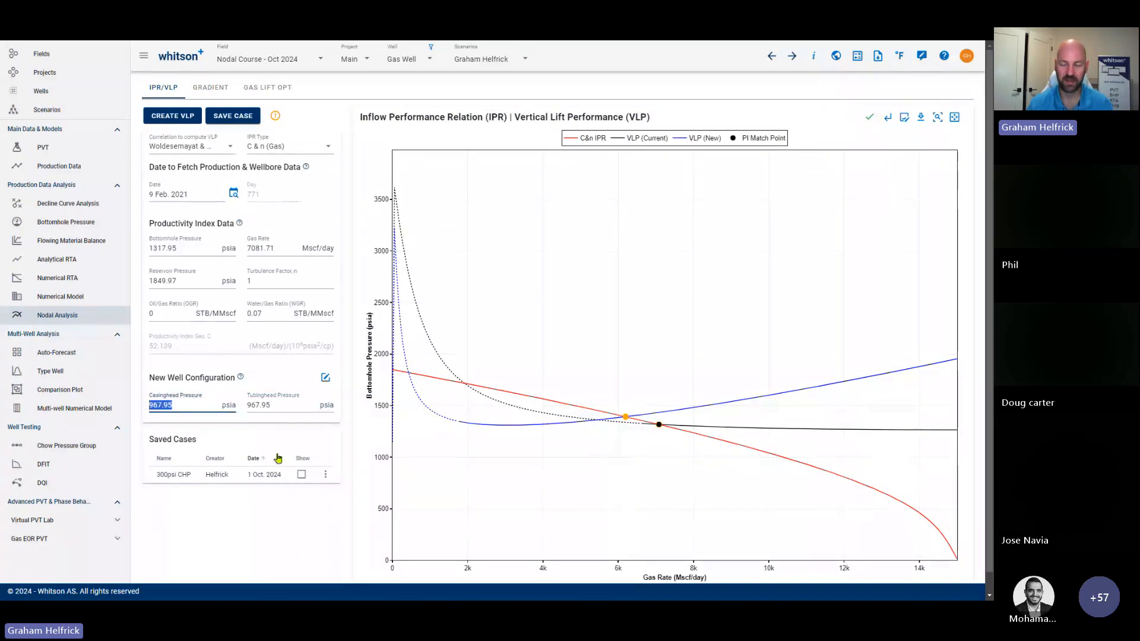
{"action": "right_click", "coordinate": [171, 406]}
{"action": "key", "text": "Escape"}
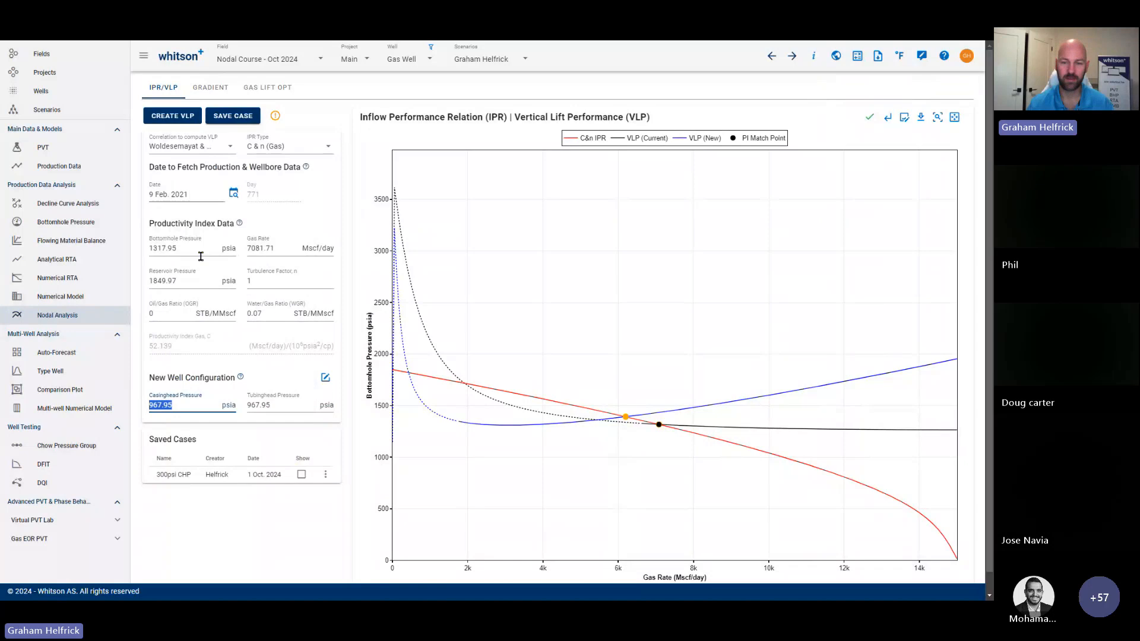
{"action": "left_click", "coordinate": [185, 407]}
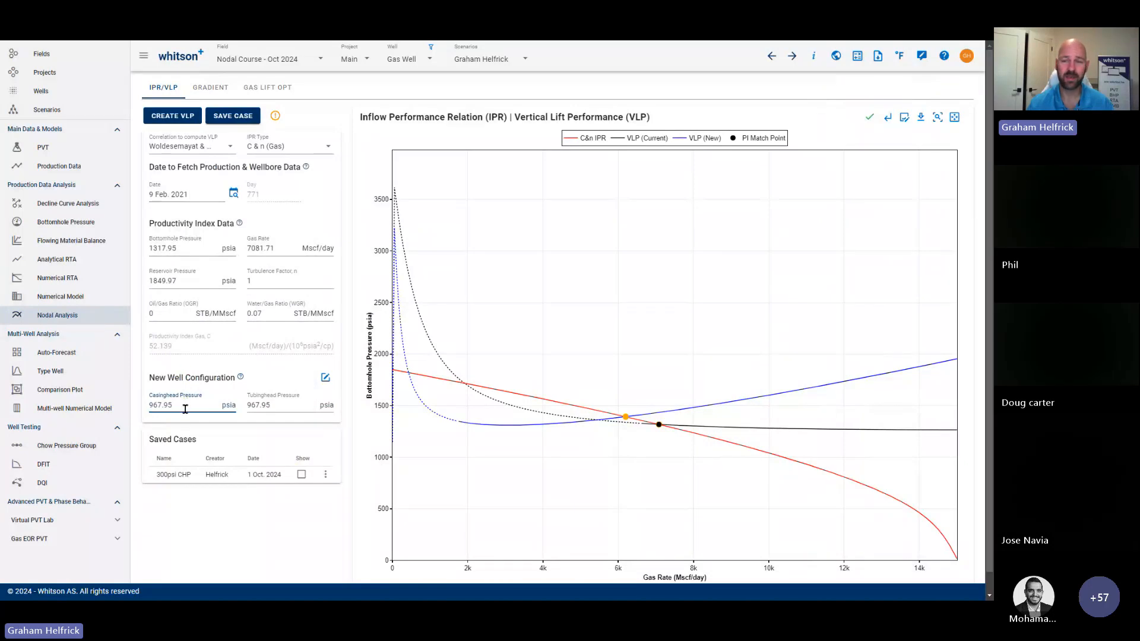
Step: Review the production data and pressures for the selected date on the date-selection chart, and close it without saving
{"action": "left_click", "coordinate": [234, 195]}
{"action": "mouse_move", "coordinate": [843, 311]}
{"action": "left_mouse_down"}
{"action": "mouse_move", "coordinate": [818, 314]}
{"action": "mouse_move", "coordinate": [858, 310]}
{"action": "left_mouse_up"}
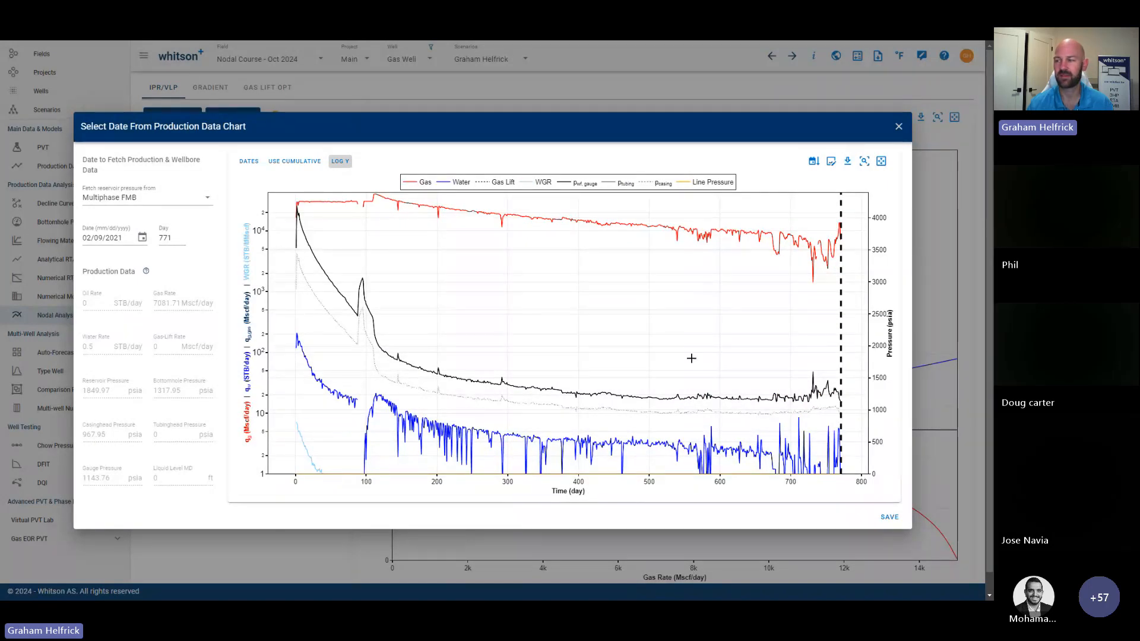
{"action": "left_click", "coordinate": [899, 127]}
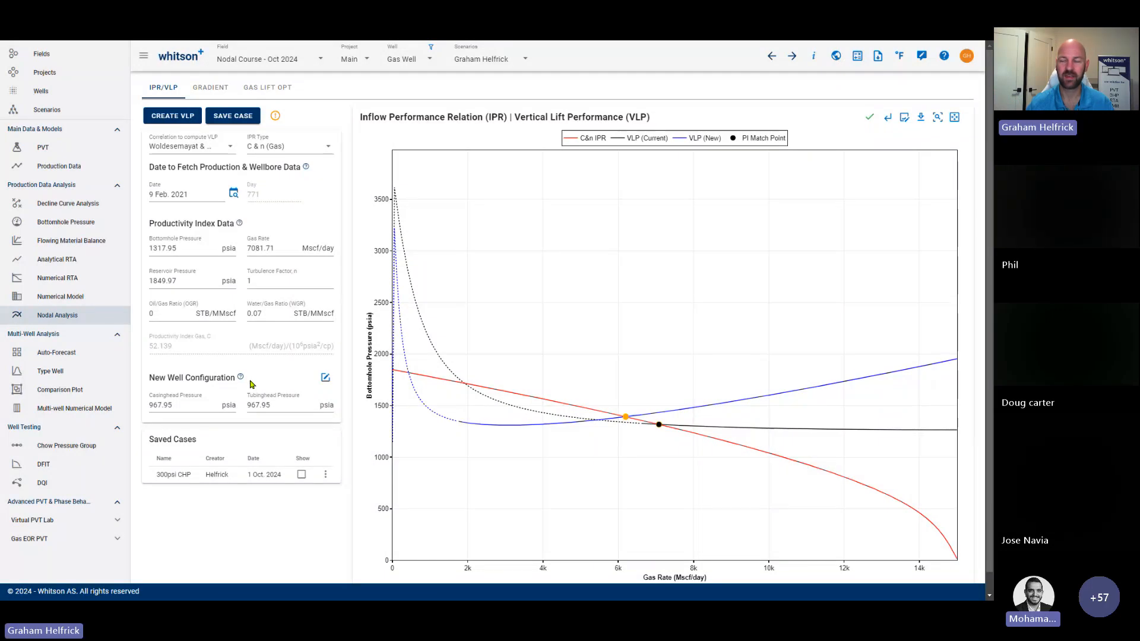
{"action": "double_click", "coordinate": [193, 405]}
{"action": "left_click", "coordinate": [193, 406]}
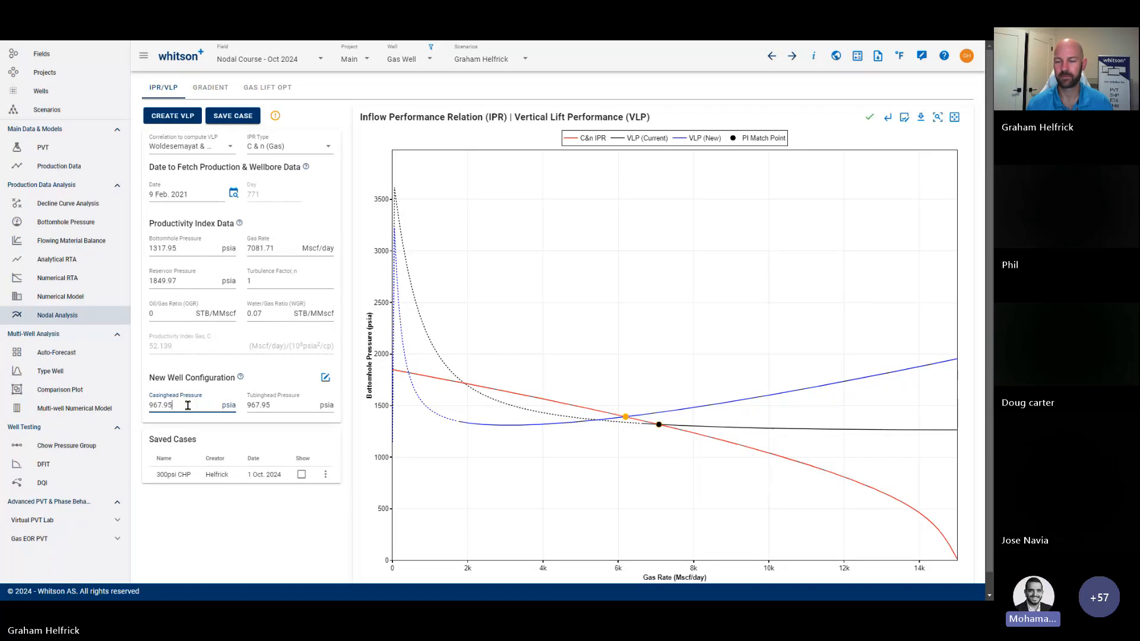
Step: Save the current VLP case under the name 2-7/8 Tubing
{"action": "mouse_move", "coordinate": [926, 365]}
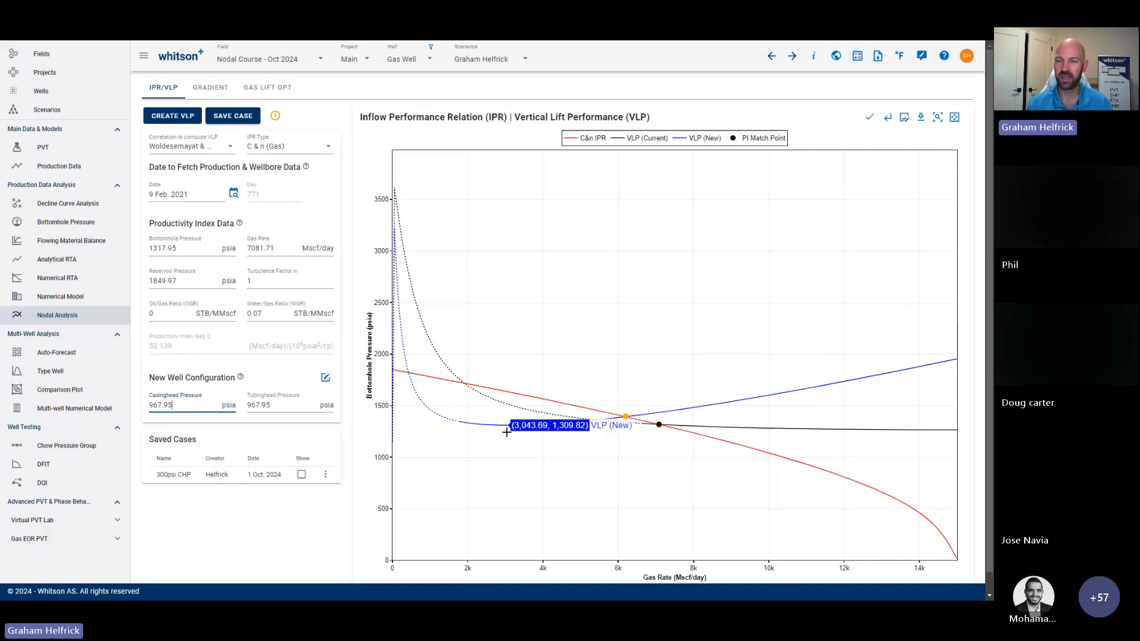
{"action": "left_click", "coordinate": [230, 122]}
{"action": "type", "text": "2-7/8"}
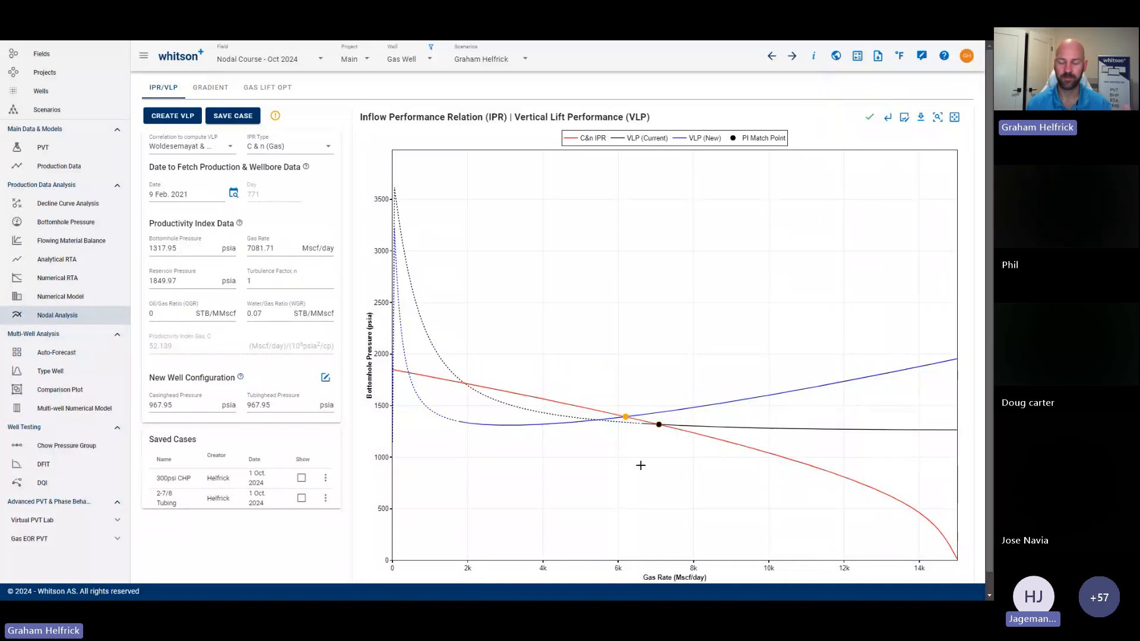
Step: Change the new configuration's tubing to the catalogue size with 2.375 in OD and 1.995 in ID, and recreate the VLP
{"action": "left_click", "coordinate": [326, 380]}
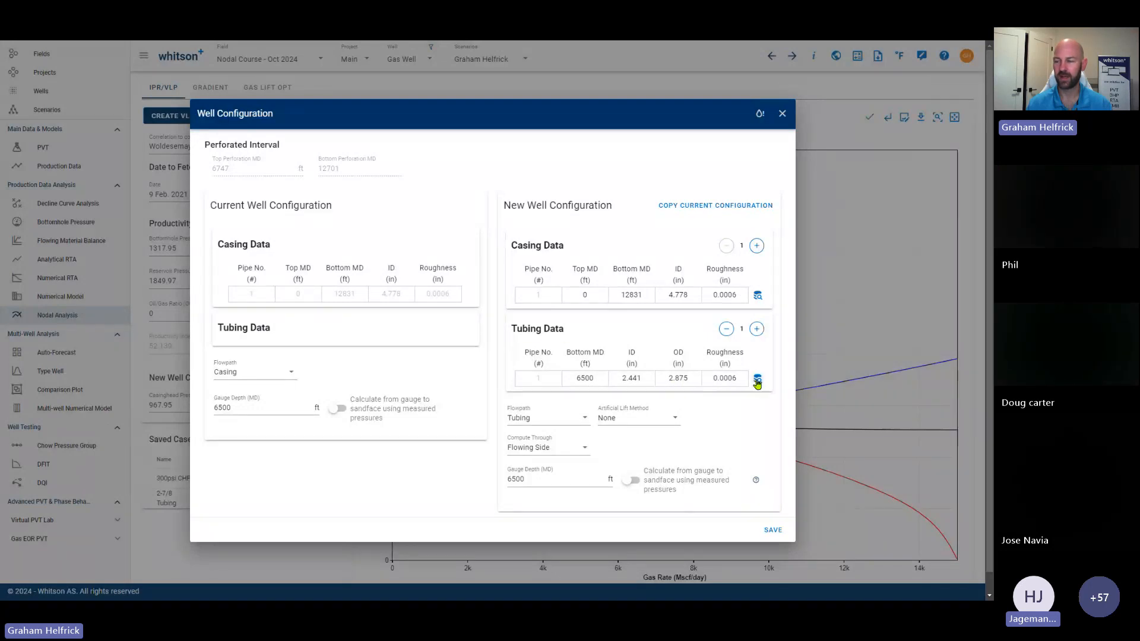
{"action": "left_click", "coordinate": [759, 380]}
{"action": "scroll", "coordinate": [451, 362], "scroll_direction": "down", "scroll_amount": 3}
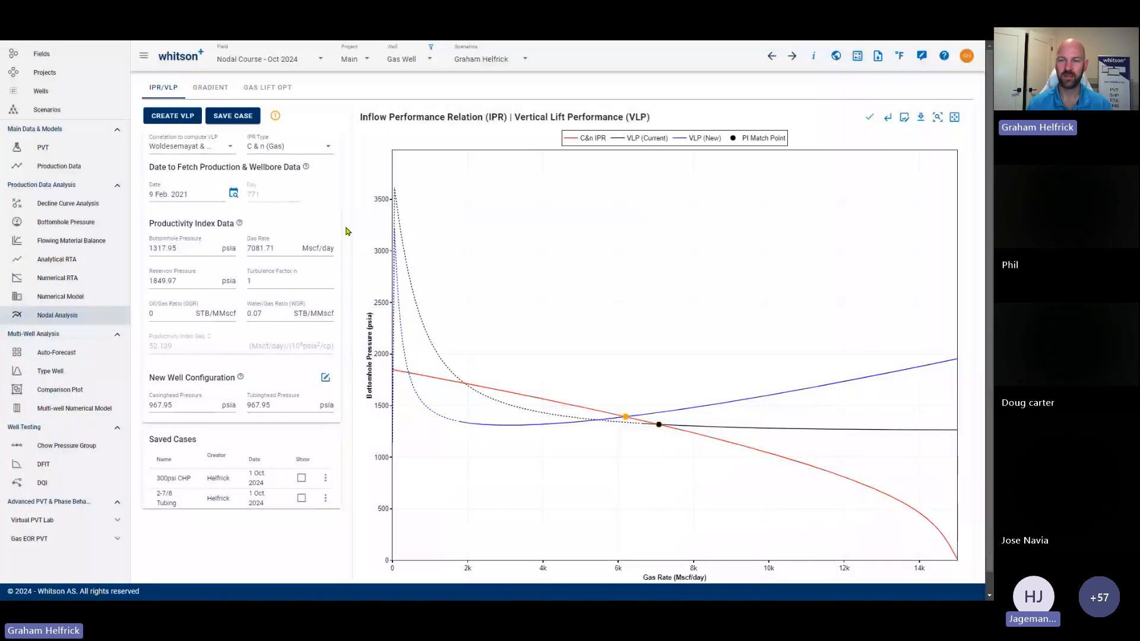
{"action": "left_click", "coordinate": [185, 121]}
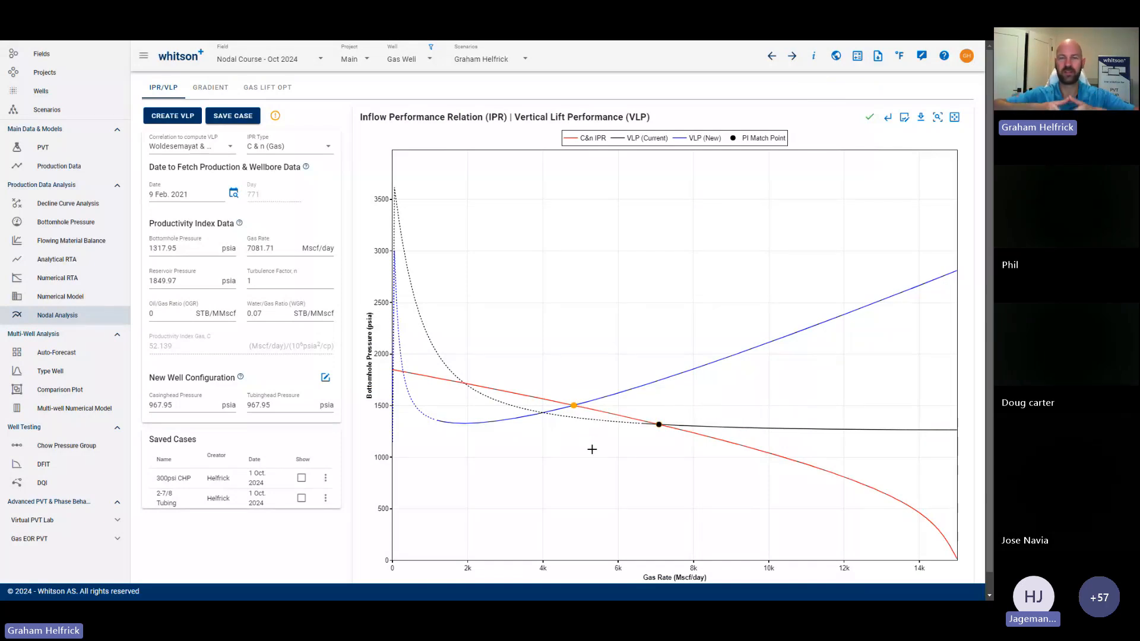
{"action": "mouse_move", "coordinate": [572, 406]}
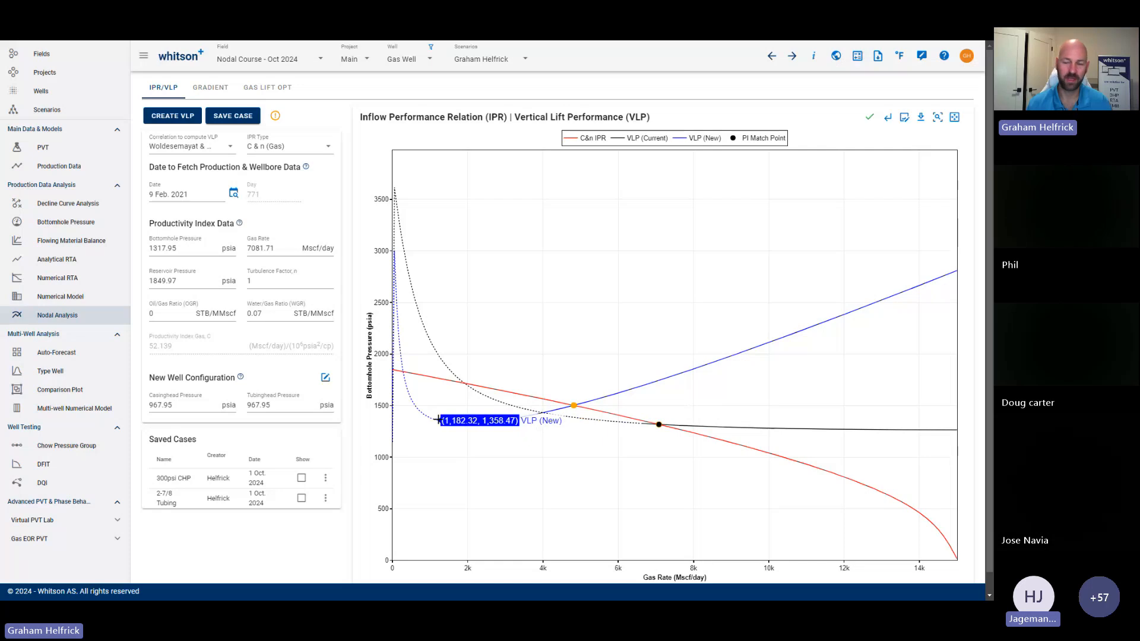
Step: Save the recreated VLP case under the name 2-3/8 Tubing
{"action": "left_click", "coordinate": [249, 124]}
{"action": "type", "text": "2-3/8 Tubing"}
{"action": "left_click", "coordinate": [567, 354]}
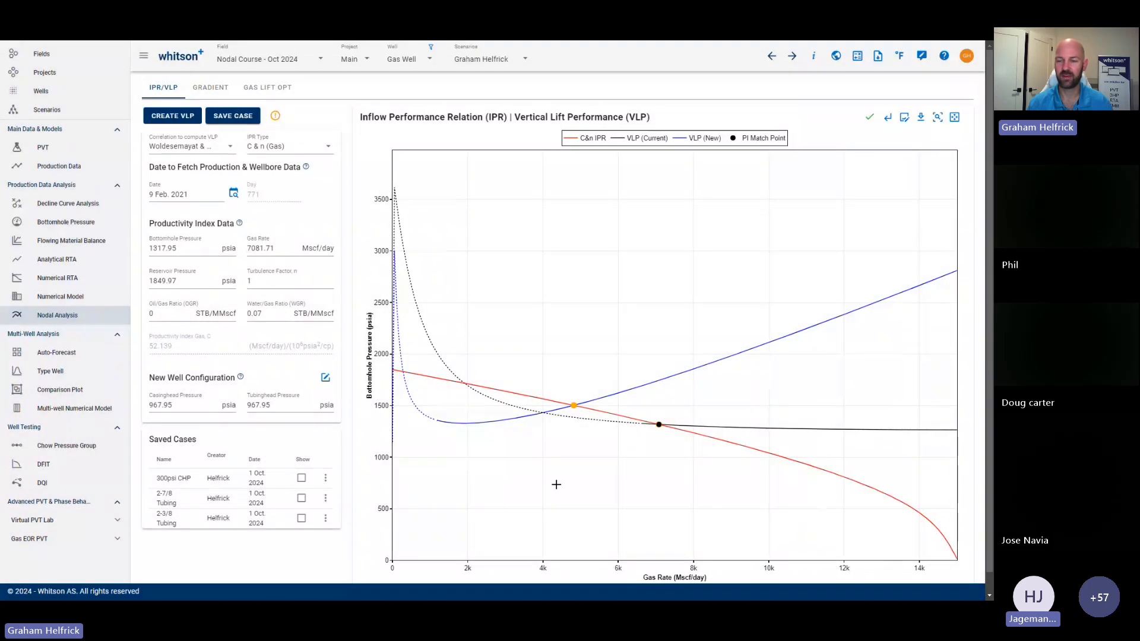
Step: Show the saved 300psi CHP and 2-7/8 Tubing cases on the plot and toggle their curves to compare them
{"action": "left_click", "coordinate": [302, 477]}
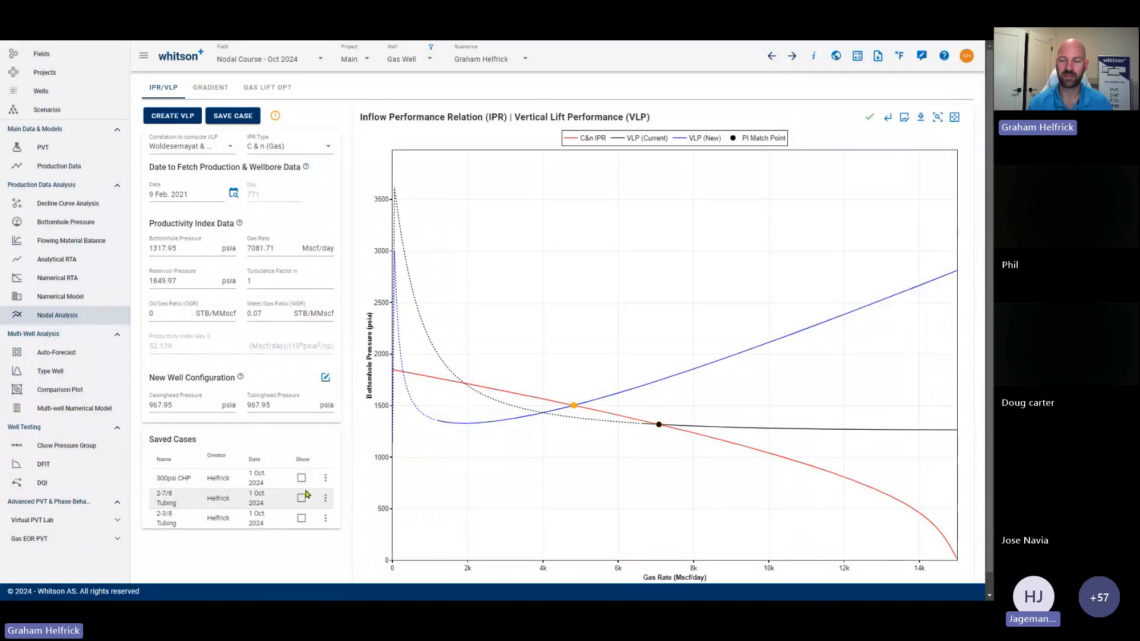
{"action": "left_click", "coordinate": [302, 499]}
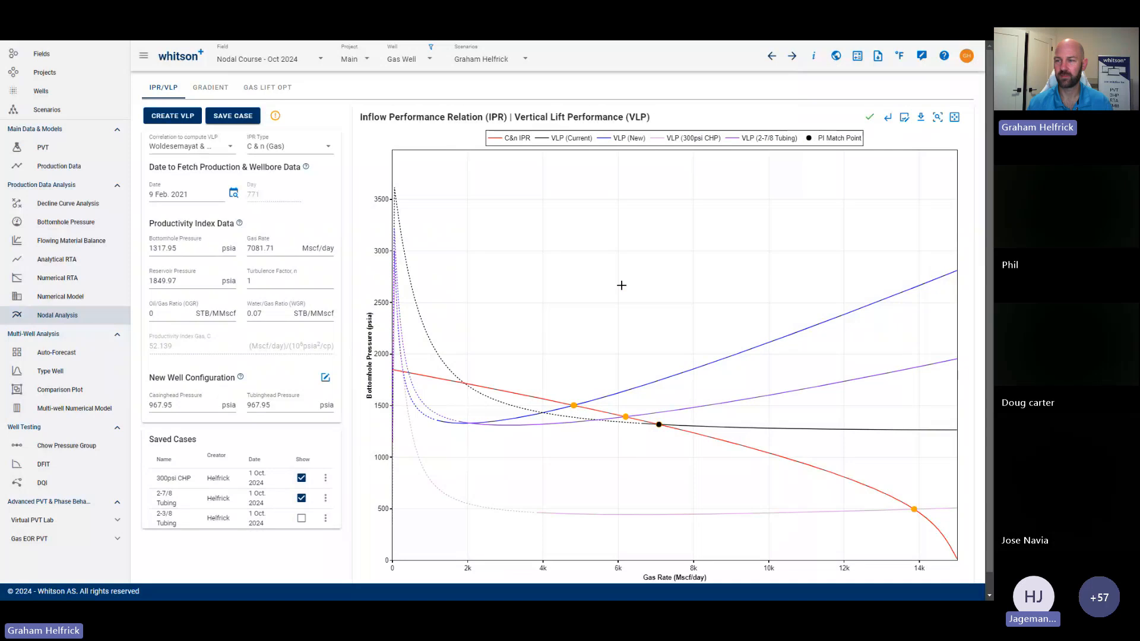
{"action": "left_click", "coordinate": [679, 138]}
{"action": "left_click", "coordinate": [680, 139]}
{"action": "left_click", "coordinate": [769, 139]}
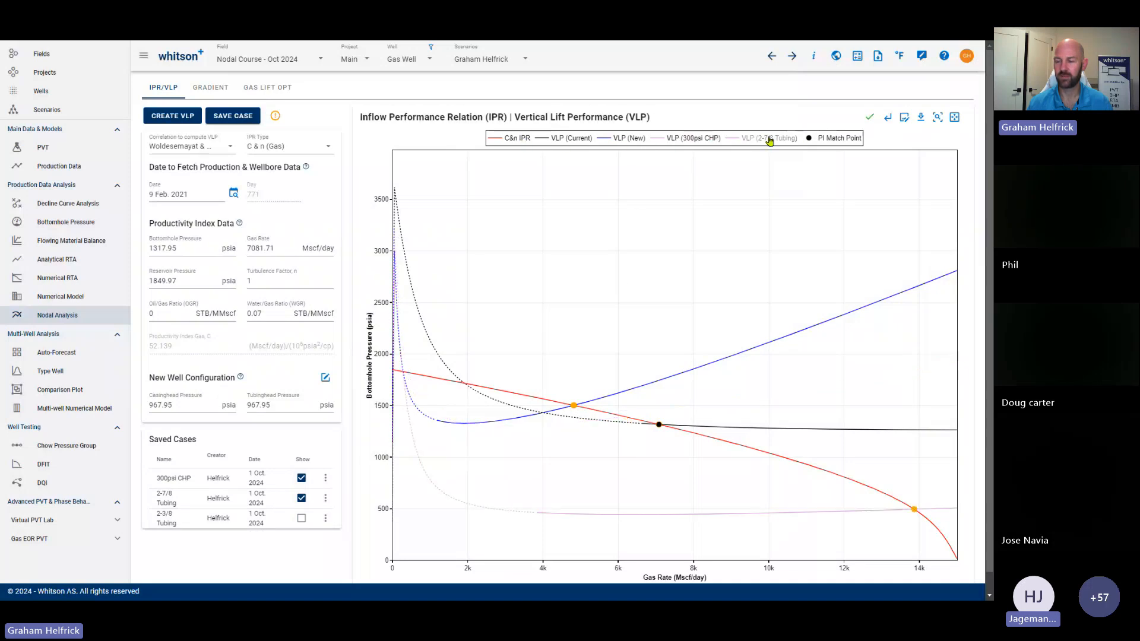
{"action": "left_click", "coordinate": [770, 139]}
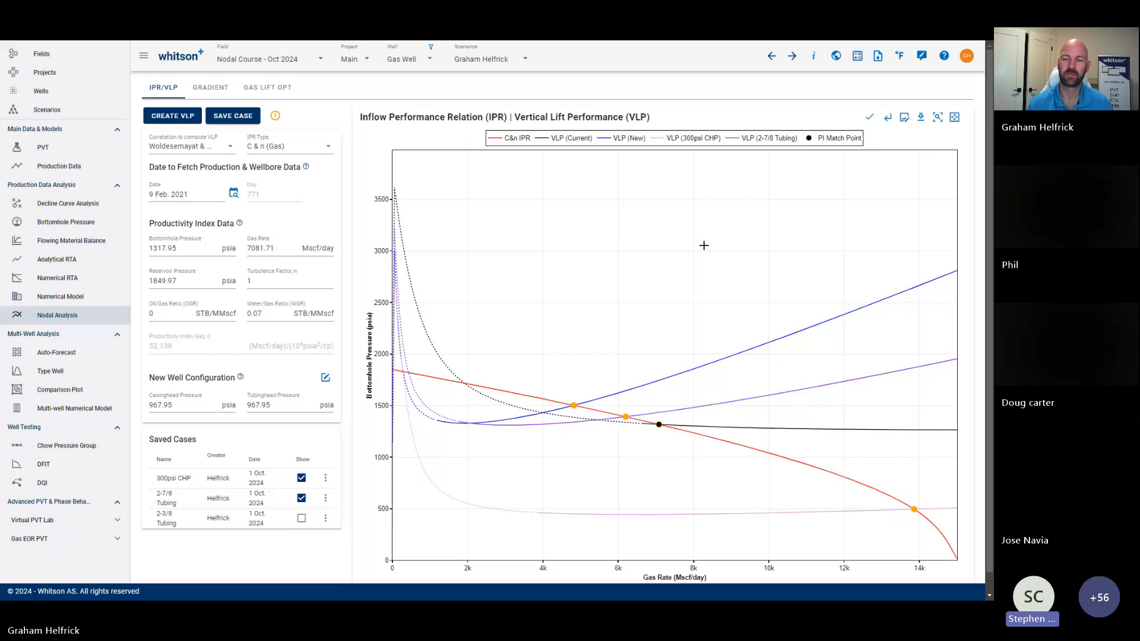
Step: Try new casinghead pressures of 200 and 10000 psia for the tubing configuration, recreating the VLP with the latter
{"action": "double_click", "coordinate": [197, 404]}
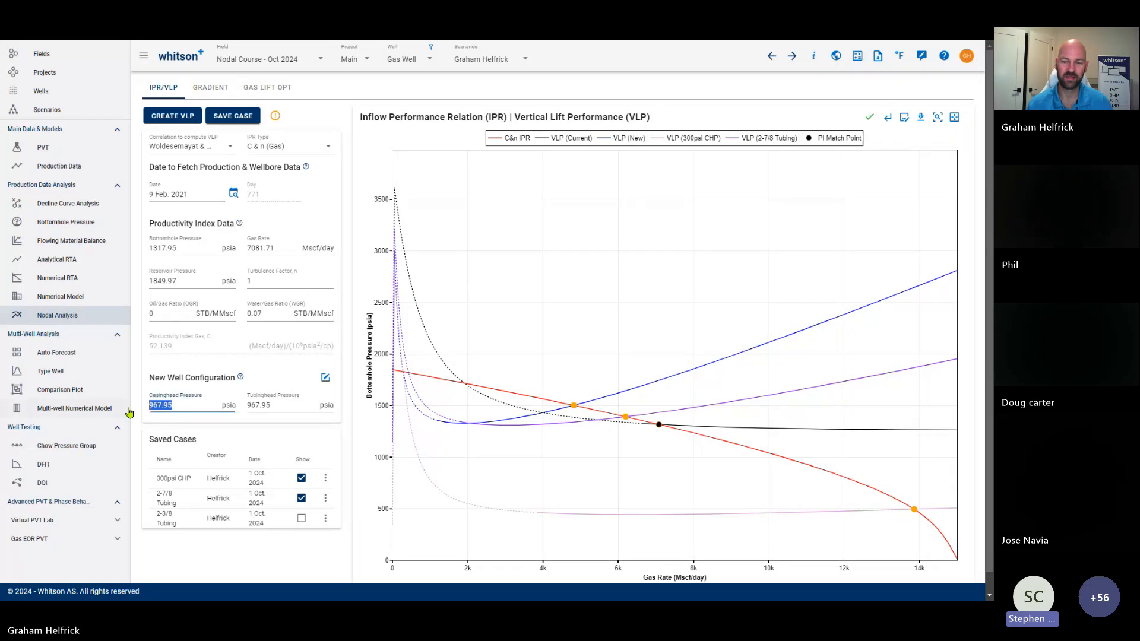
{"action": "type", "text": "200"}
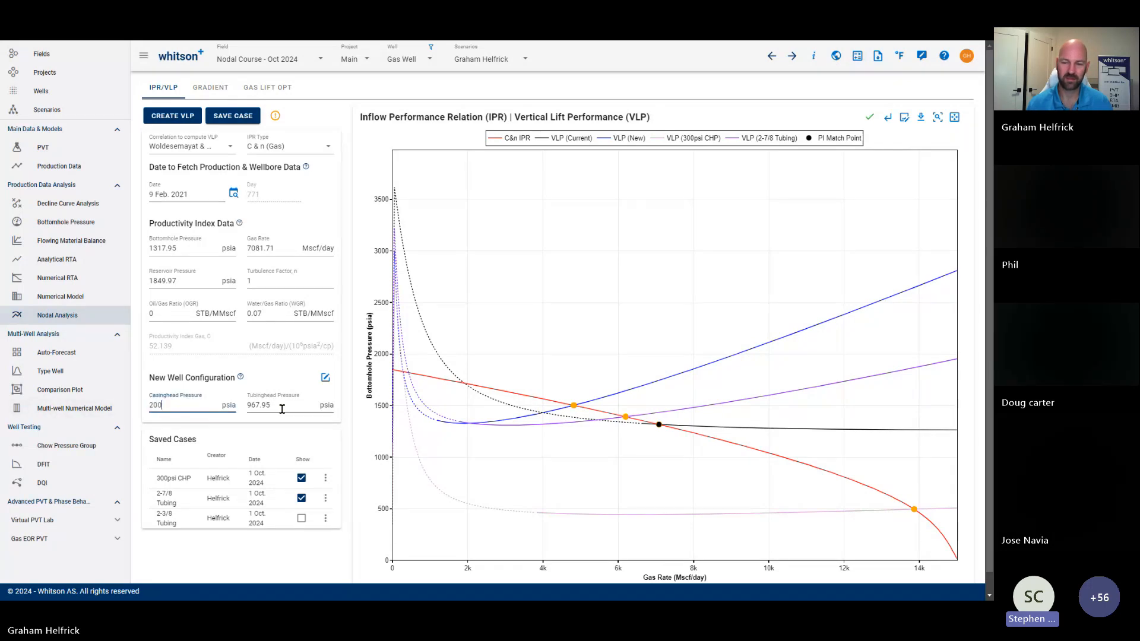
{"action": "key", "text": "Return"}
{"action": "type", "text": "10000"}
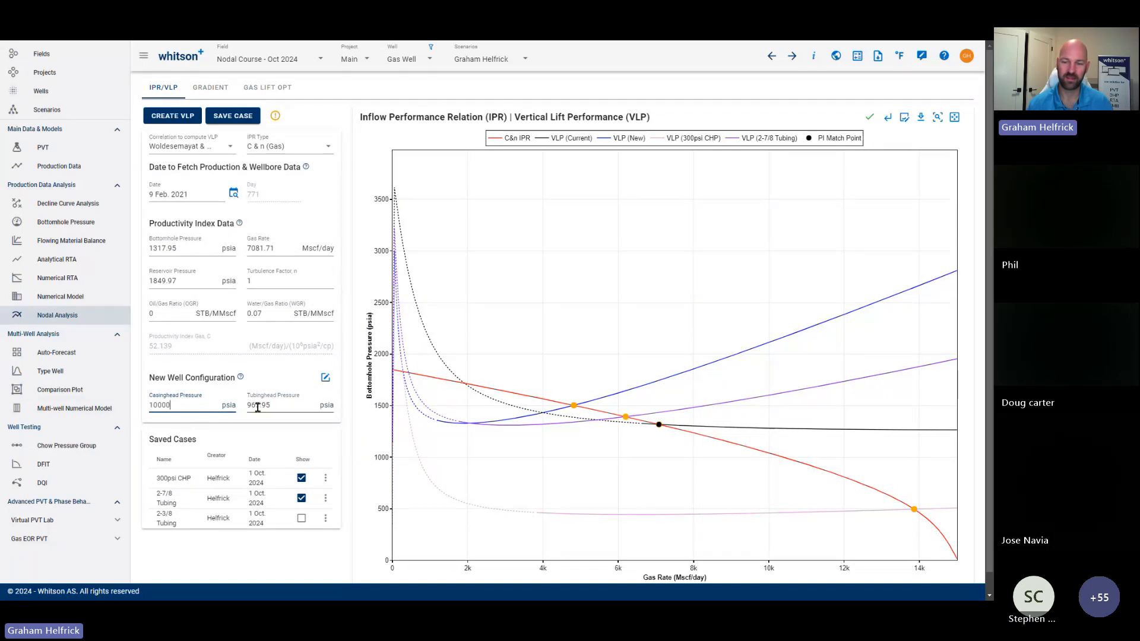
{"action": "left_click", "coordinate": [173, 123]}
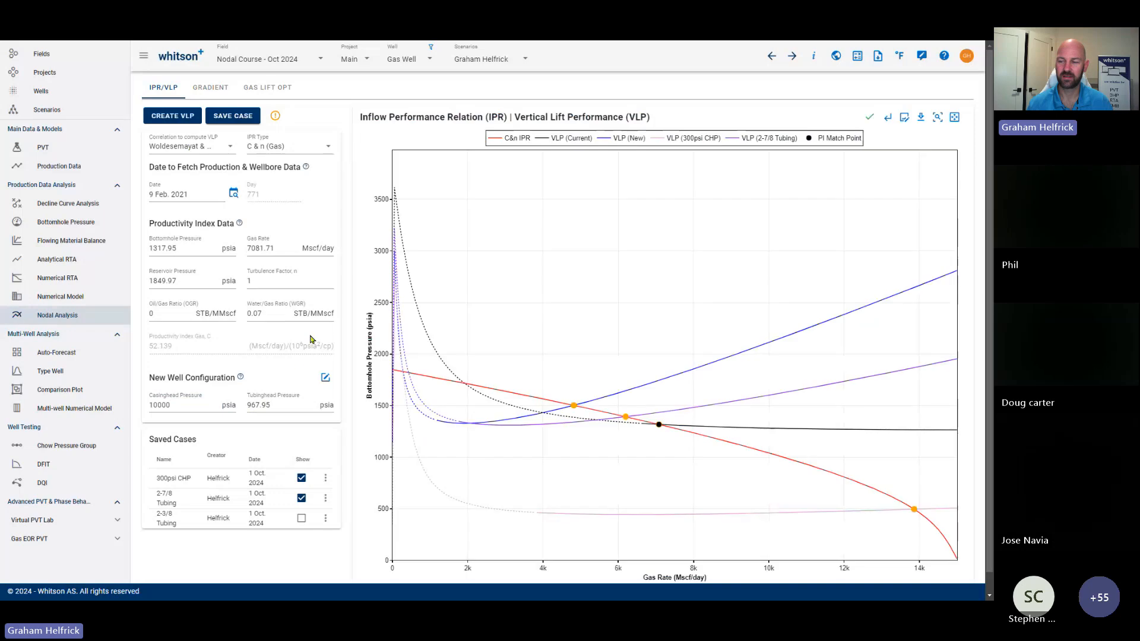
Step: Set the new configuration's casinghead pressure to 100 psia and recreate the VLP
{"action": "double_click", "coordinate": [185, 407]}
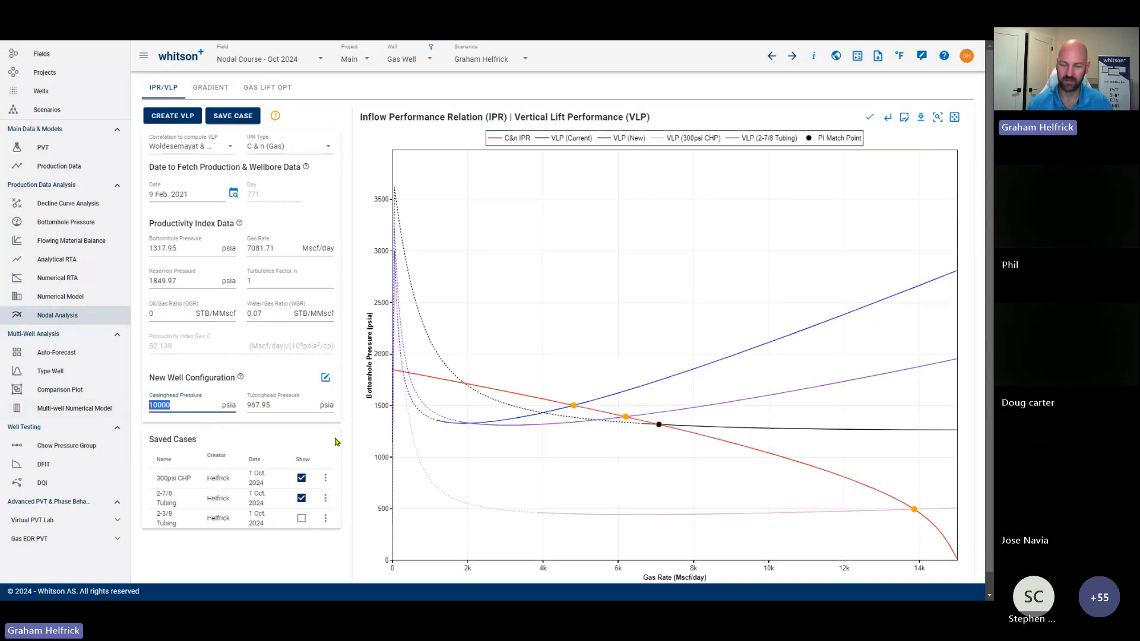
{"action": "type", "text": "100"}
{"action": "left_click", "coordinate": [173, 115]}
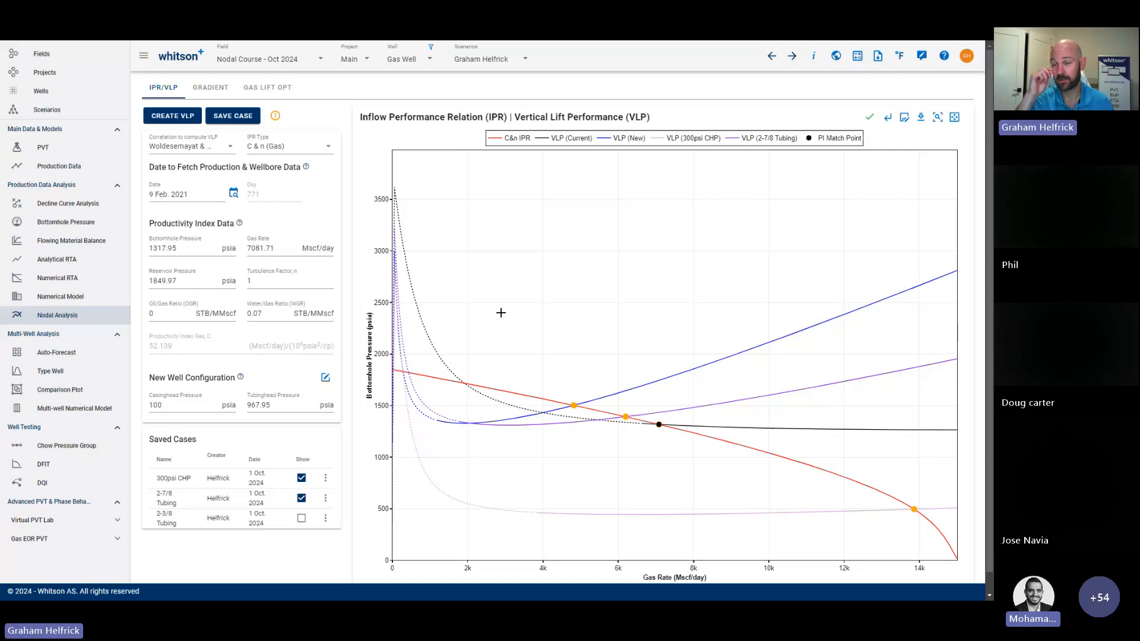
Step: Hide both displayed saved cases, and reset the new well configuration to a saved copy of the current one
{"action": "left_click", "coordinate": [302, 478]}
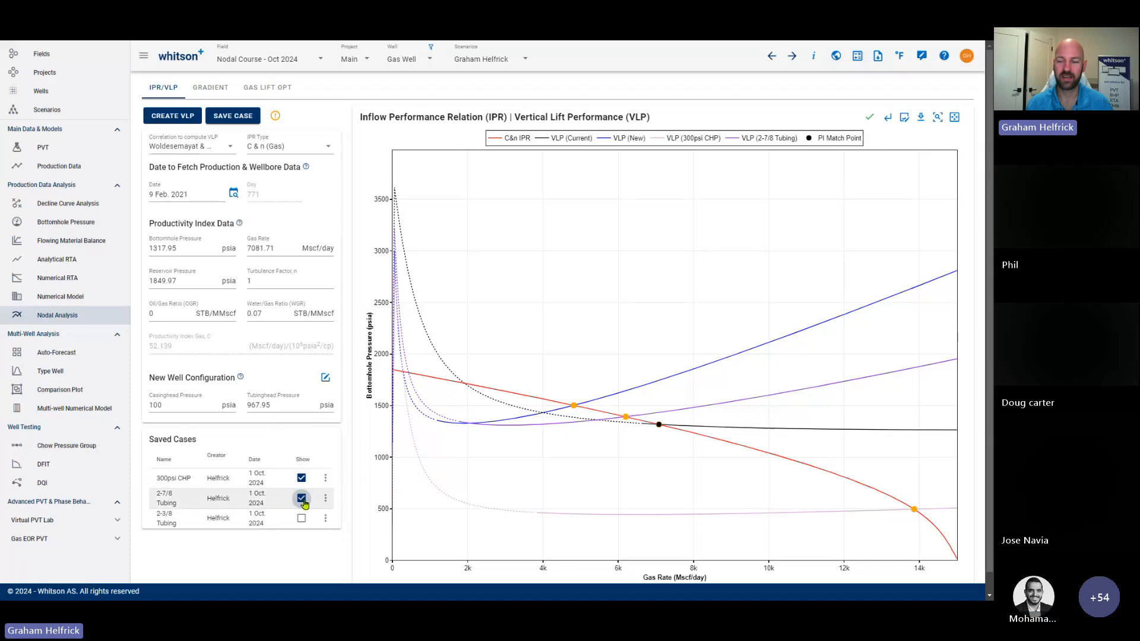
{"action": "left_click", "coordinate": [302, 499]}
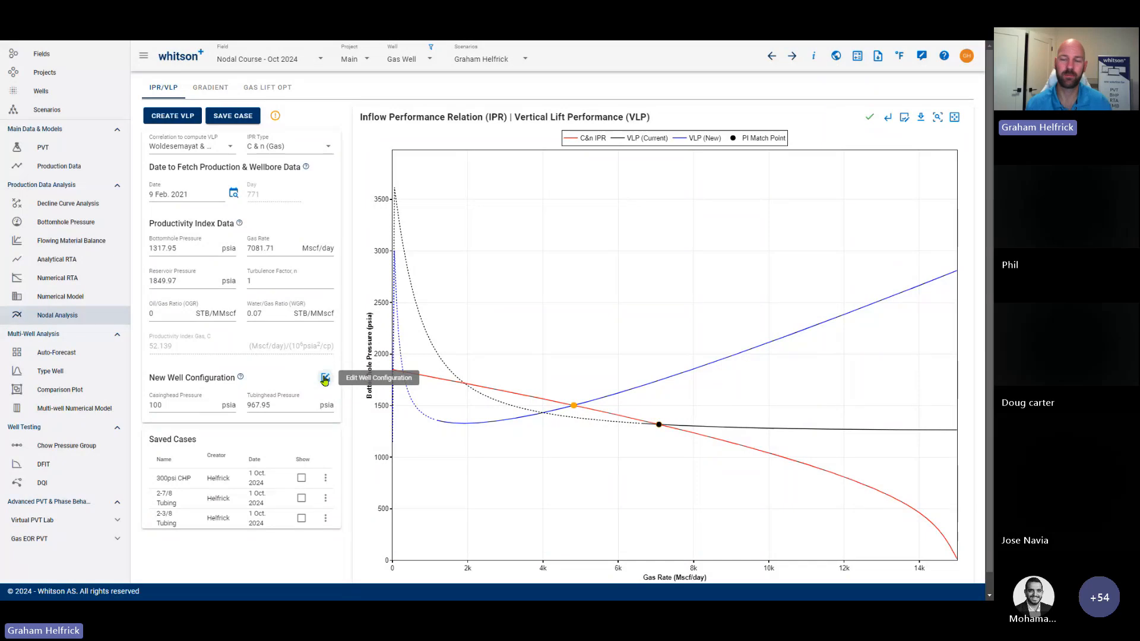
{"action": "left_click", "coordinate": [324, 380]}
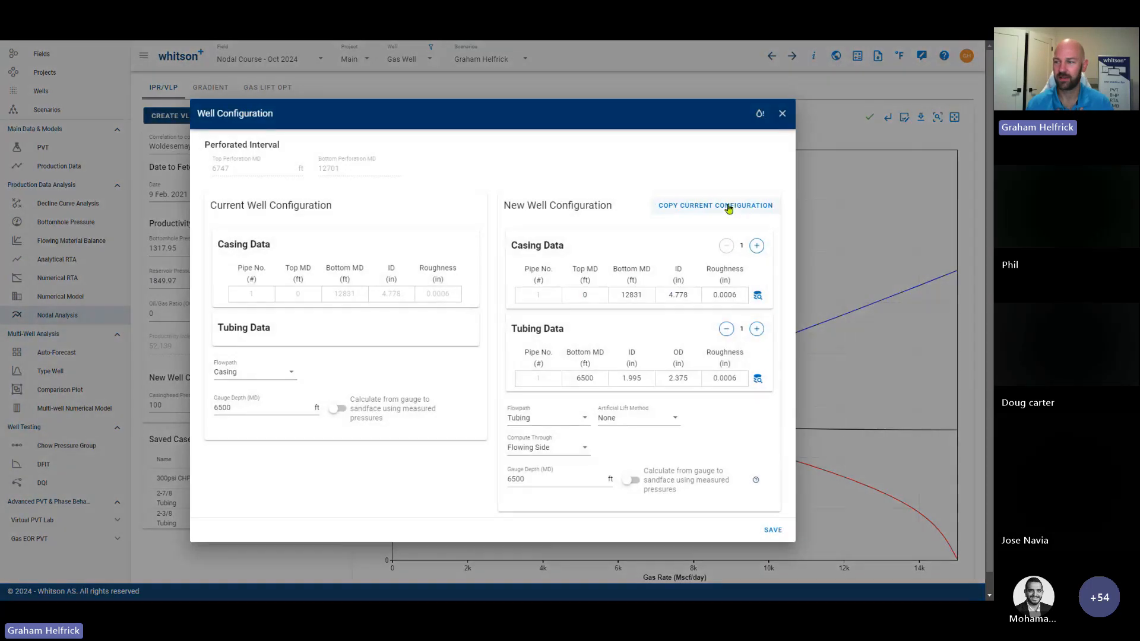
{"action": "left_click", "coordinate": [729, 209]}
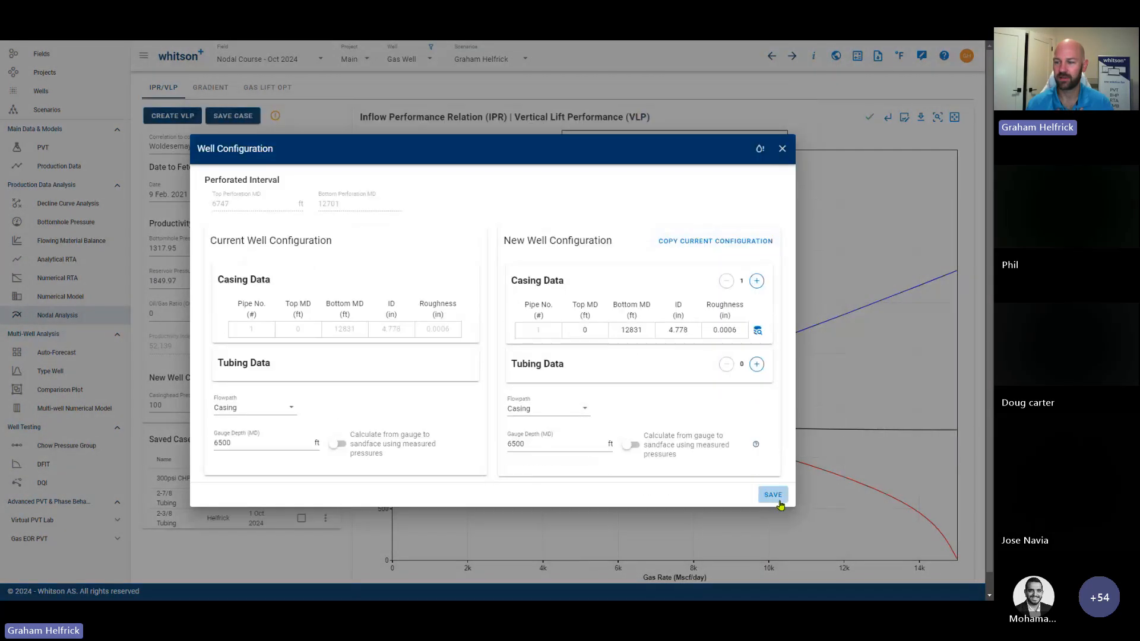
{"action": "left_click", "coordinate": [774, 497]}
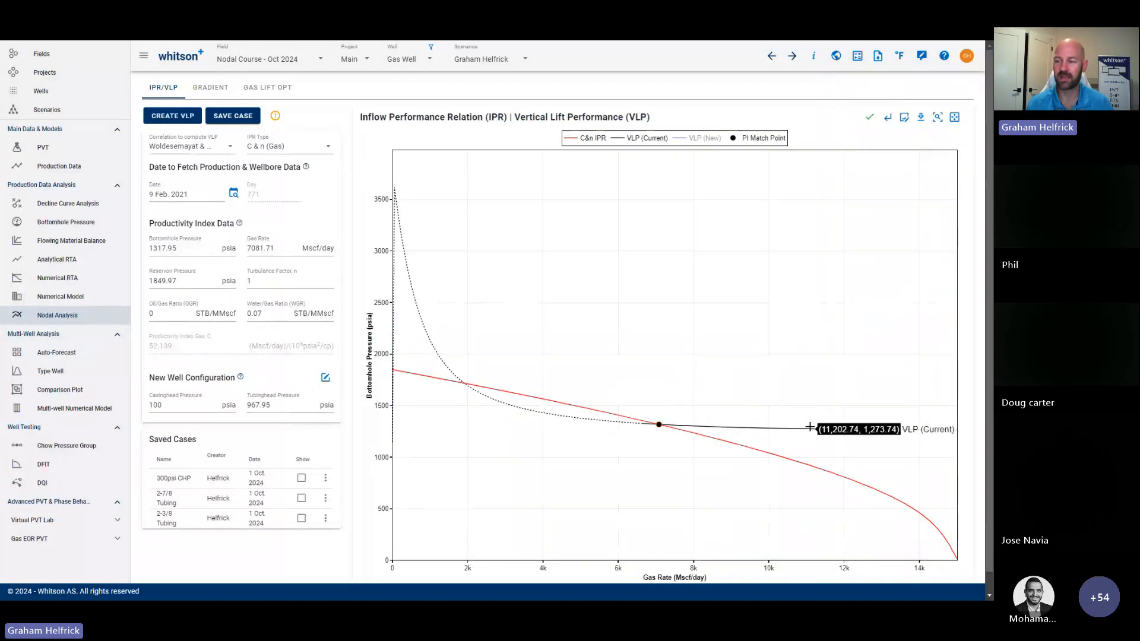
Step: Switch the VLP correlation to Gray, and check it against the correlation selected for the bottomhole pressure calculations before returning to nodal analysis
{"action": "mouse_move", "coordinate": [659, 425]}
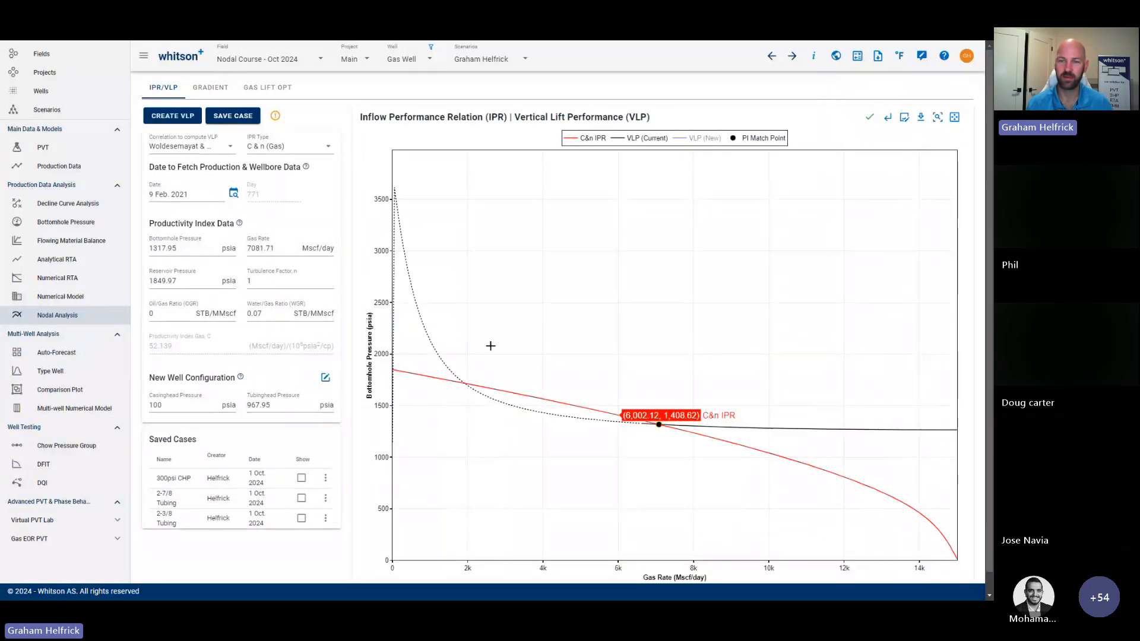
{"action": "left_click", "coordinate": [191, 146]}
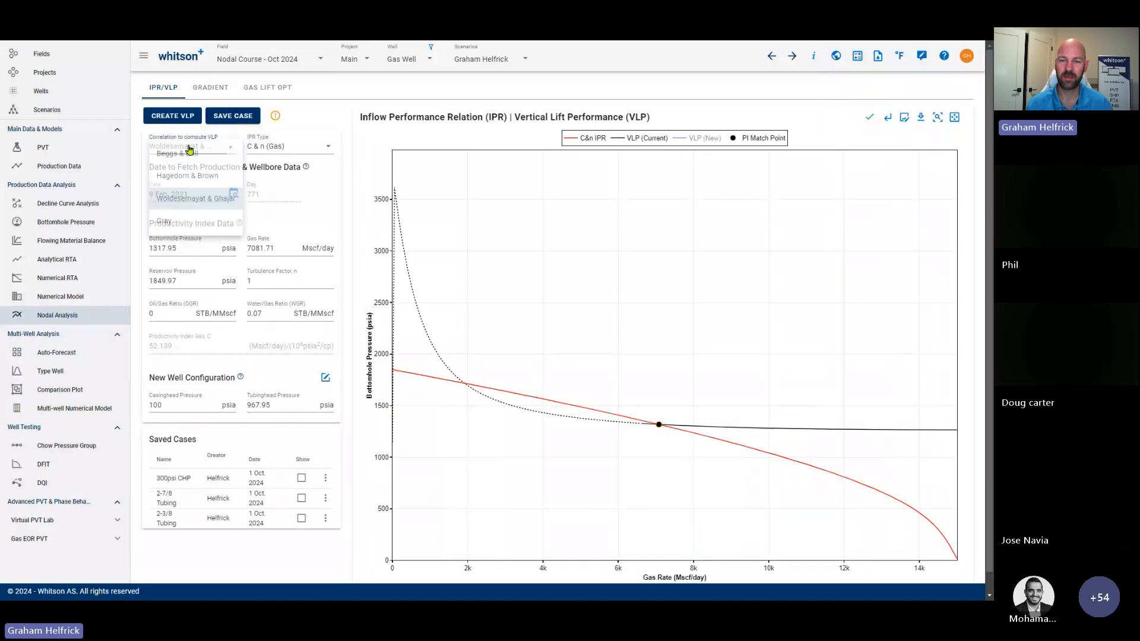
{"action": "left_click", "coordinate": [185, 219]}
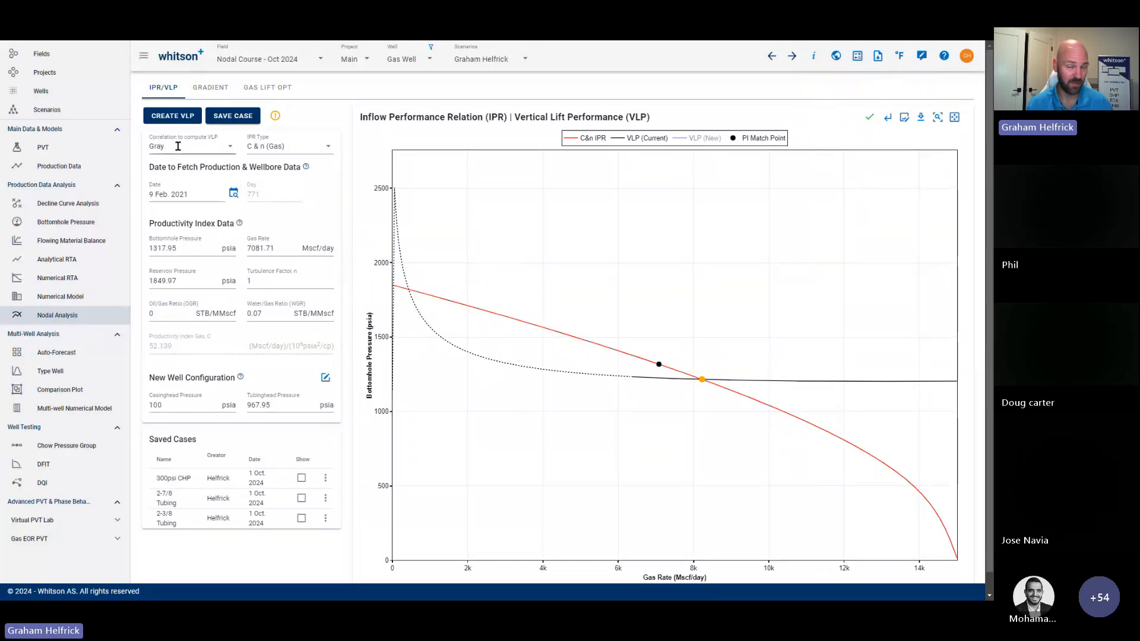
{"action": "left_click", "coordinate": [62, 222]}
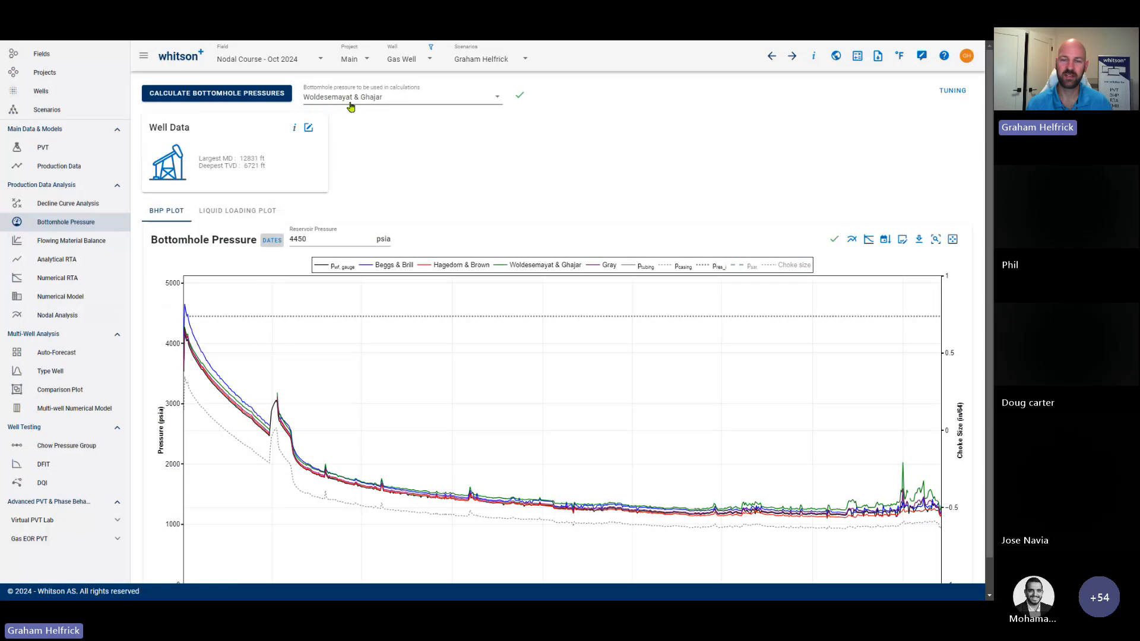
{"action": "left_click", "coordinate": [60, 313]}
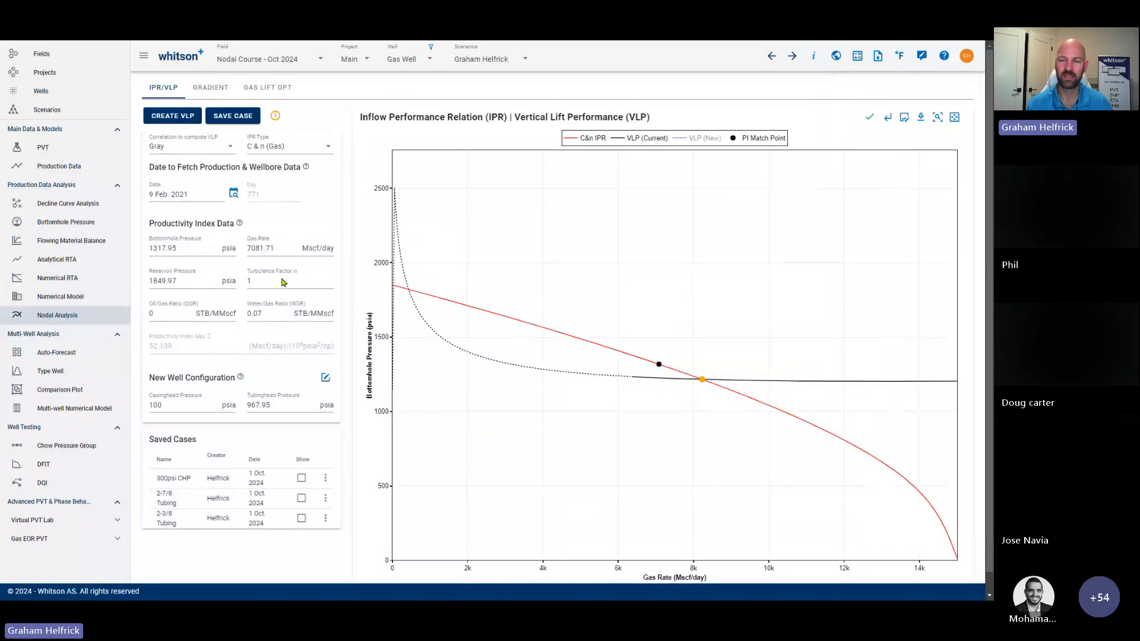
Step: Set the correlation used to compute the VLP to Woldesemayat & Ghajar
{"action": "left_click", "coordinate": [182, 150]}
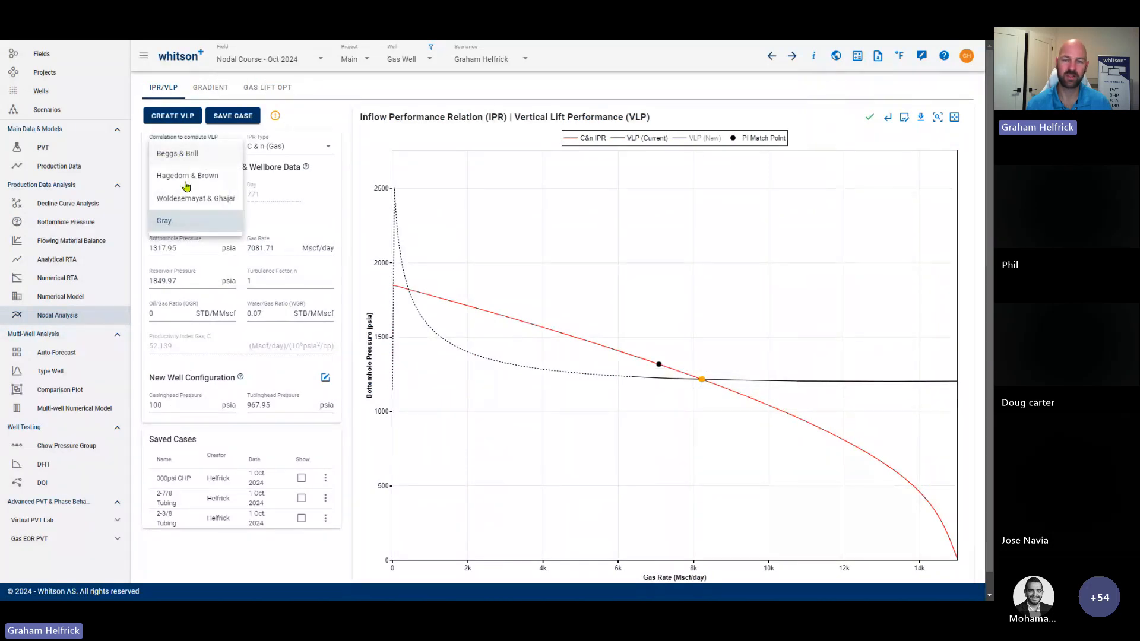
{"action": "left_click", "coordinate": [186, 202]}
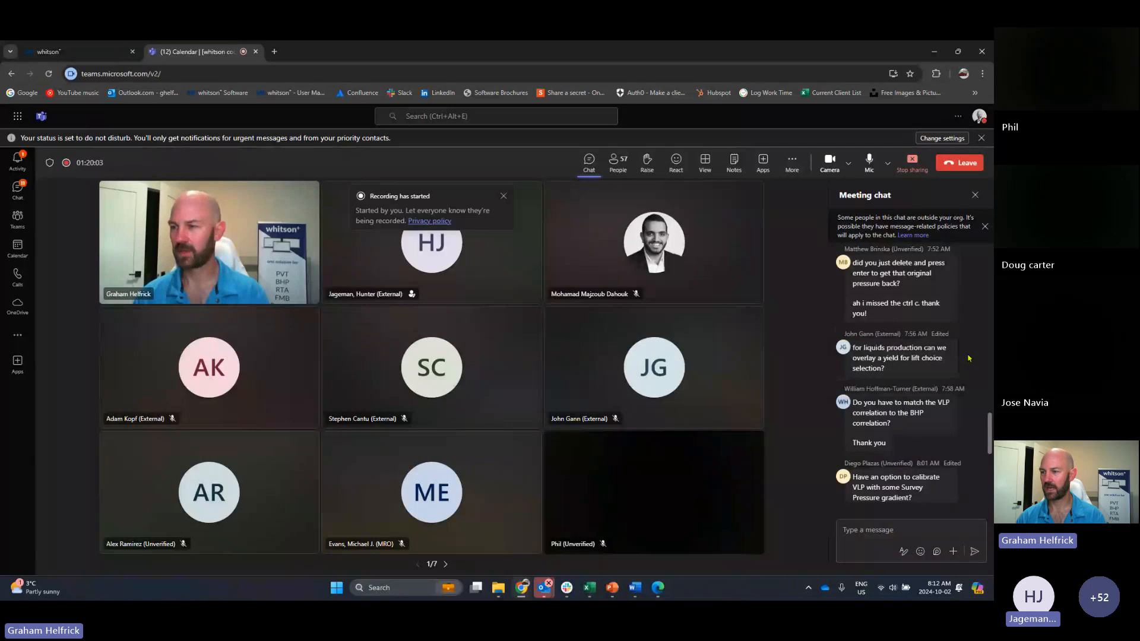
Step: Read the Teams meeting chat questions on matching VLP and BHP correlations and on calibration, and dismiss the recording notice
{"action": "scroll", "coordinate": [969, 359], "scroll_direction": "up", "scroll_amount": 1}
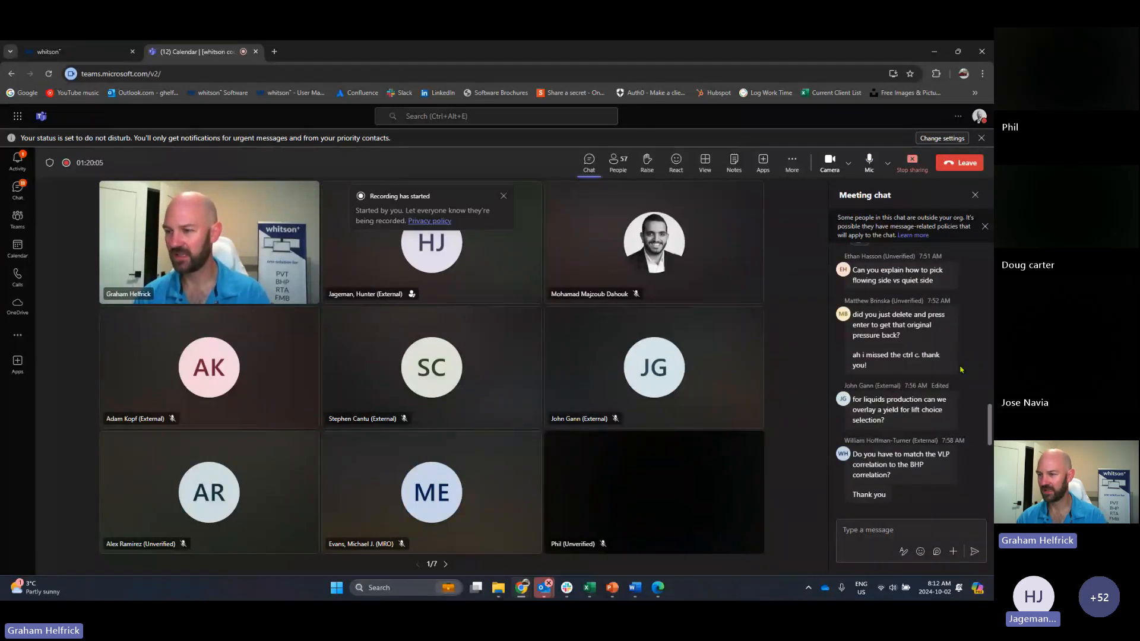
{"action": "scroll", "coordinate": [957, 437], "scroll_direction": "down", "scroll_amount": 1}
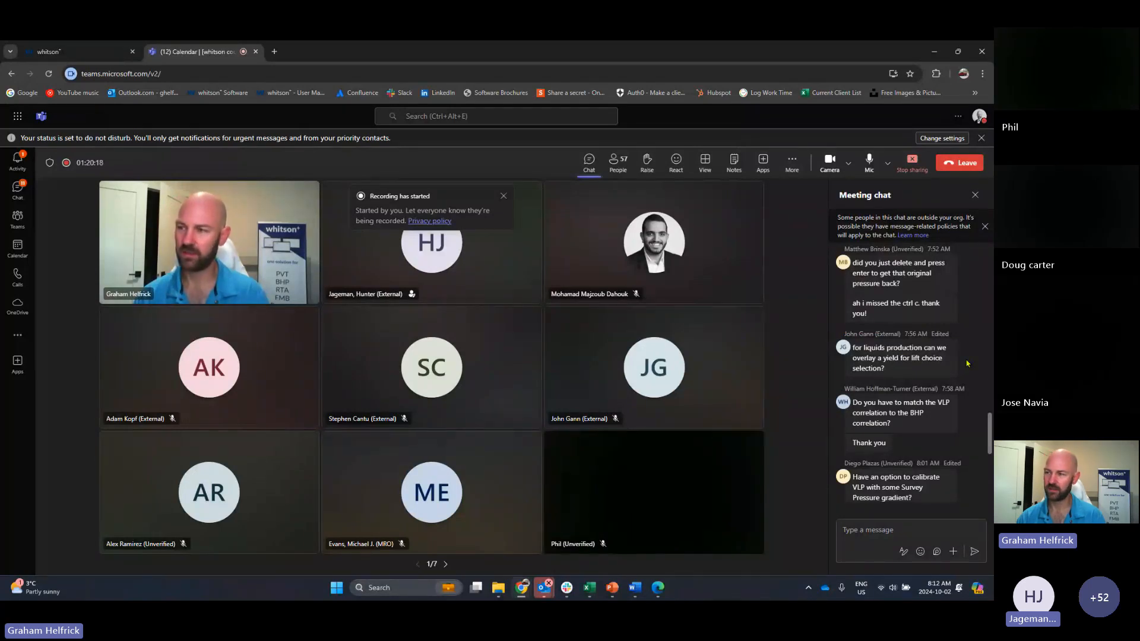
{"action": "mouse_move", "coordinate": [945, 370]}
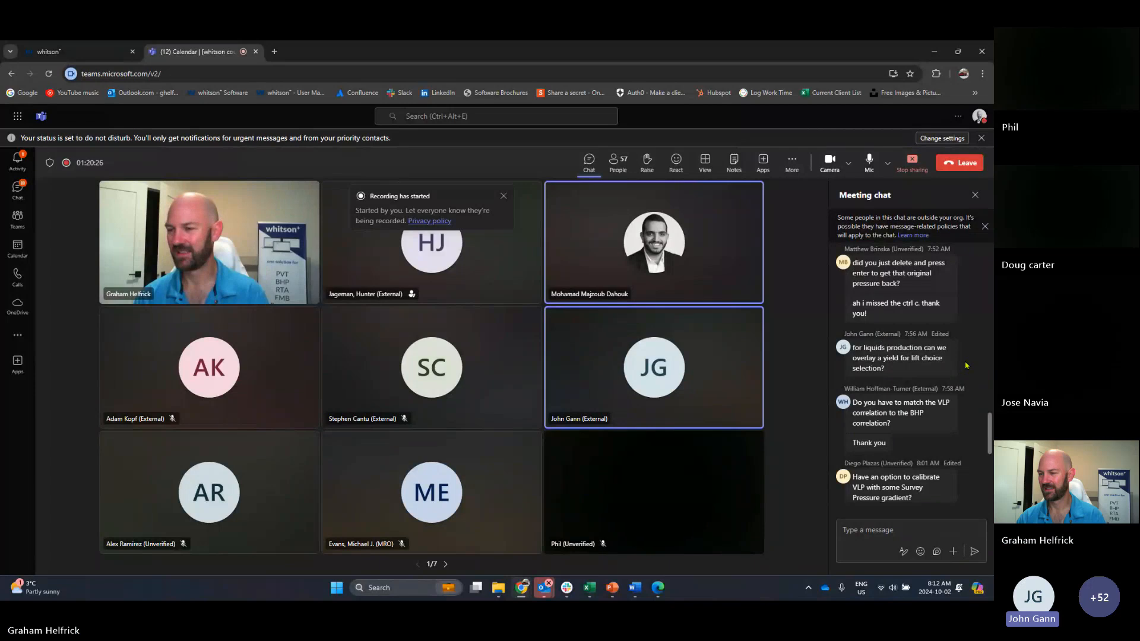
{"action": "scroll", "coordinate": [966, 365], "scroll_direction": "down", "scroll_amount": 1}
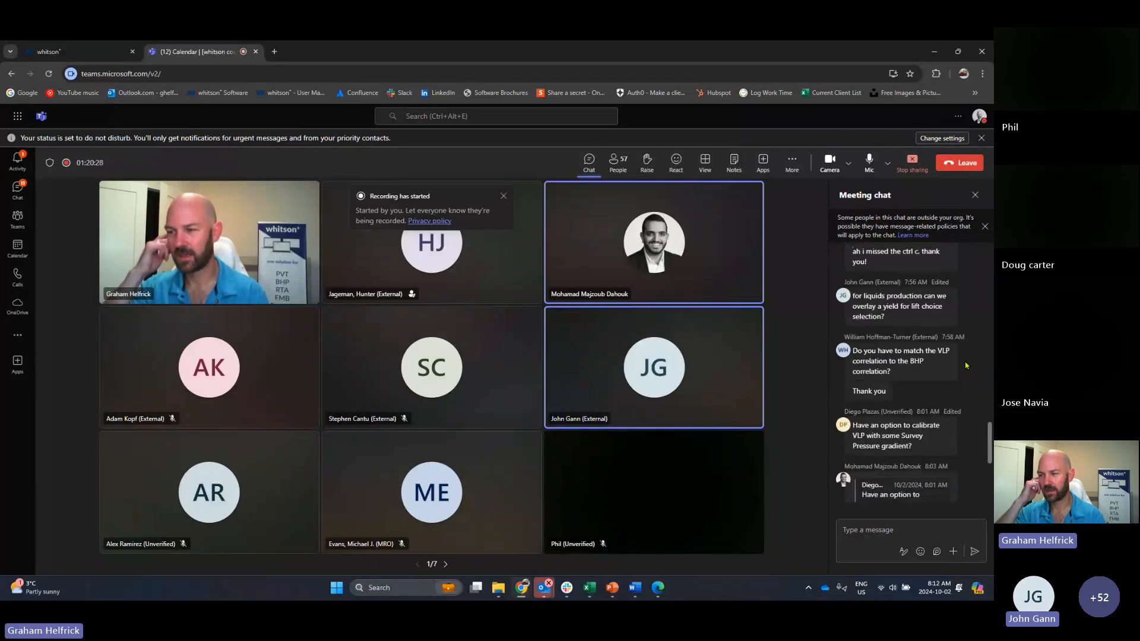
{"action": "mouse_move", "coordinate": [881, 387]}
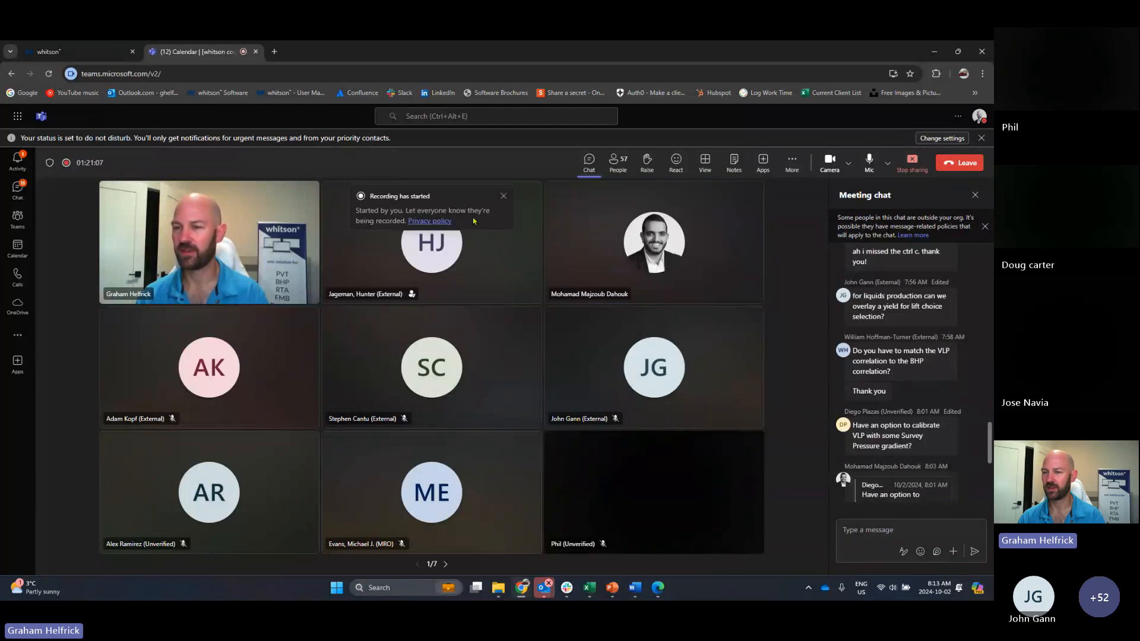
{"action": "left_click", "coordinate": [503, 196]}
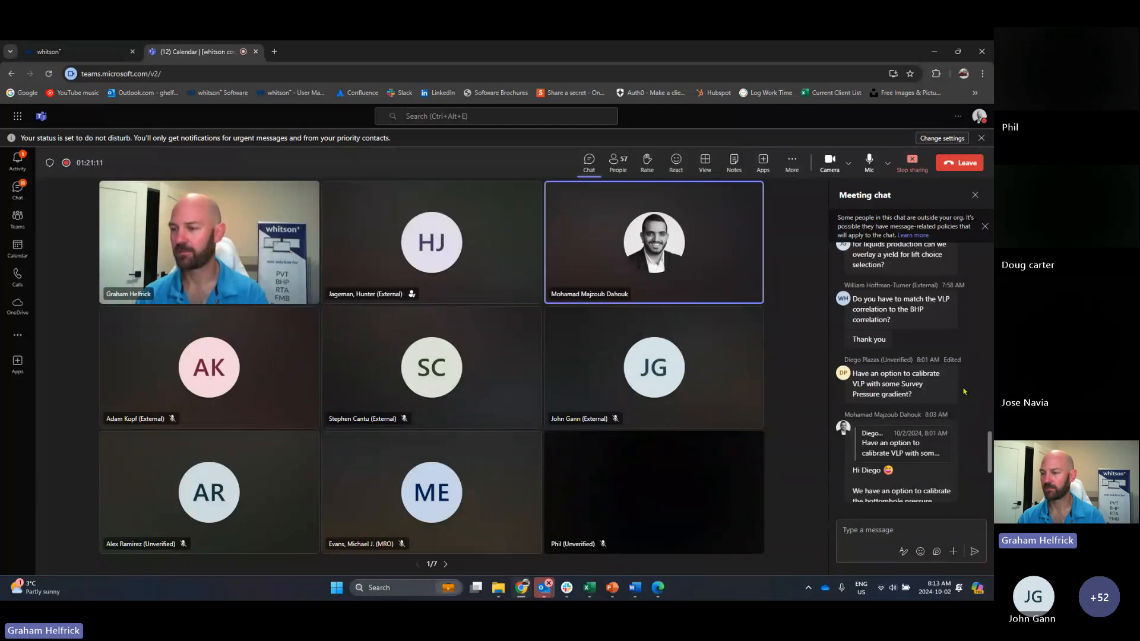
{"action": "scroll", "coordinate": [956, 422], "scroll_direction": "down", "scroll_amount": 3}
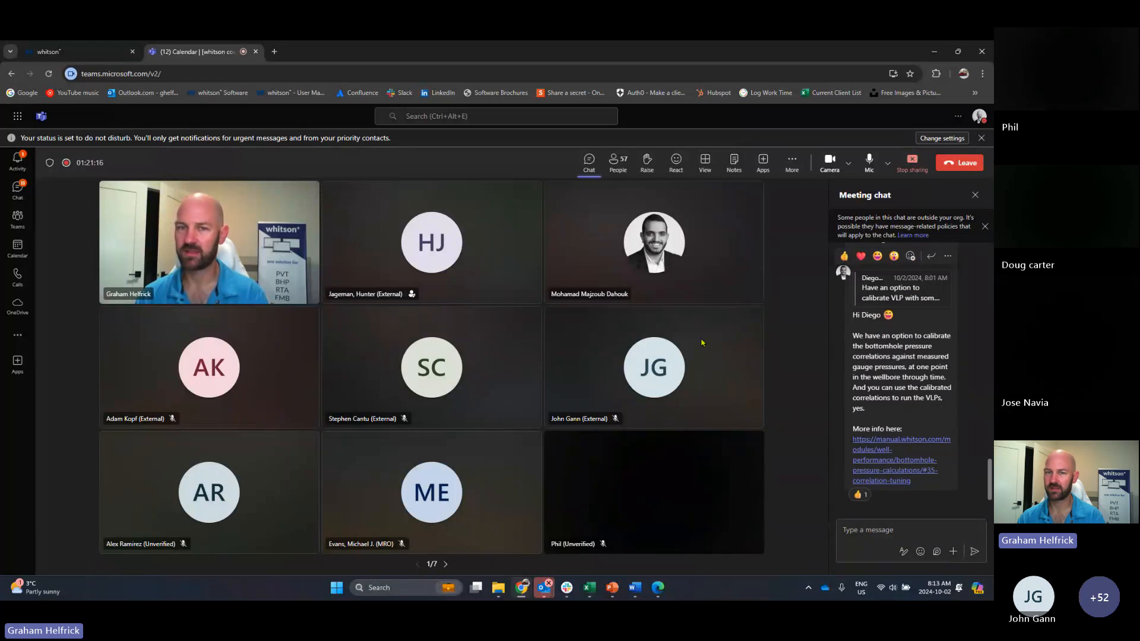
Step: Switch back to whitson+ and compare the bottomhole pressure correlations with the gauge pressure in late 2019 and around January 2021
{"action": "left_click", "coordinate": [92, 54]}
{"action": "left_click", "coordinate": [73, 233]}
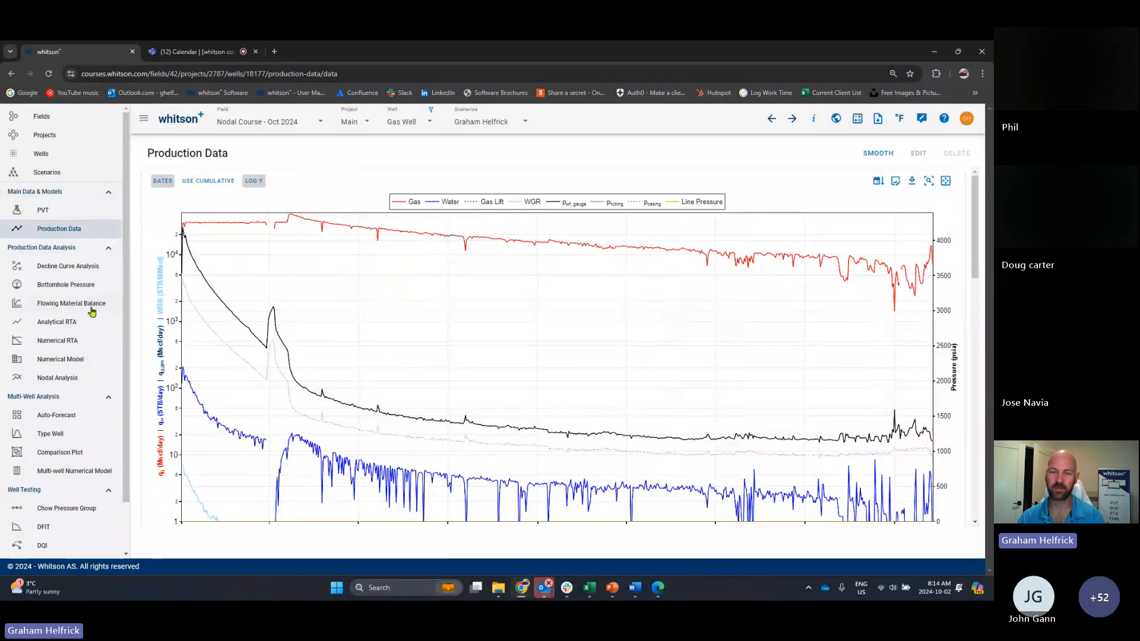
{"action": "left_click", "coordinate": [60, 289]}
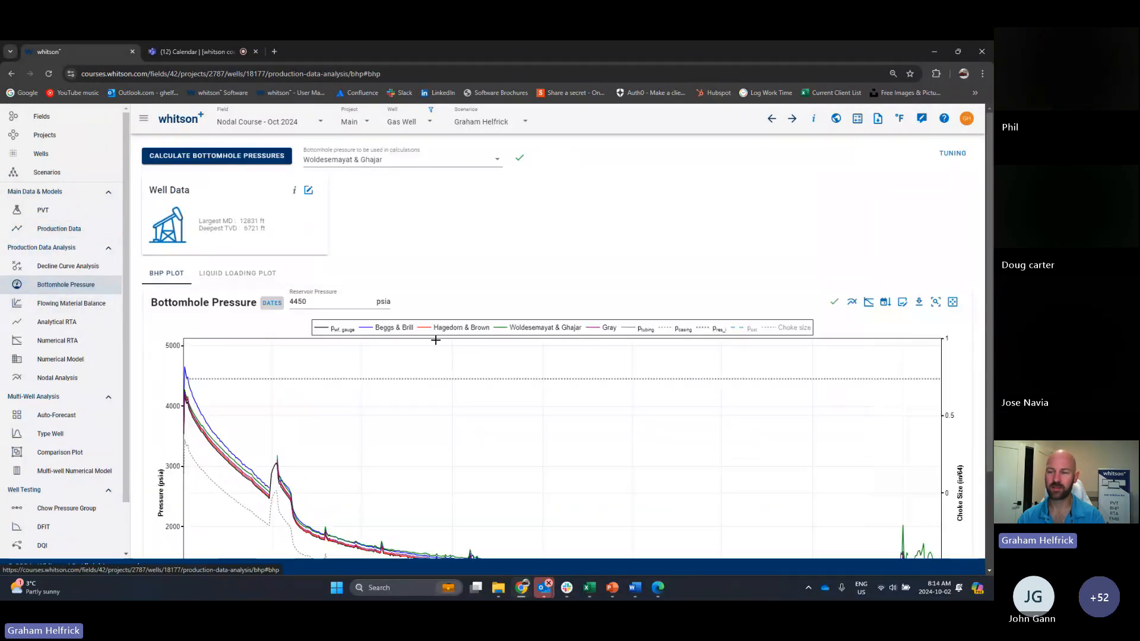
{"action": "scroll", "coordinate": [452, 487], "scroll_direction": "down", "scroll_amount": 1}
{"action": "left_click_drag", "start_coordinate": [420, 484], "coordinate": [540, 524]}
{"action": "left_click_drag", "start_coordinate": [375, 420], "coordinate": [821, 553]}
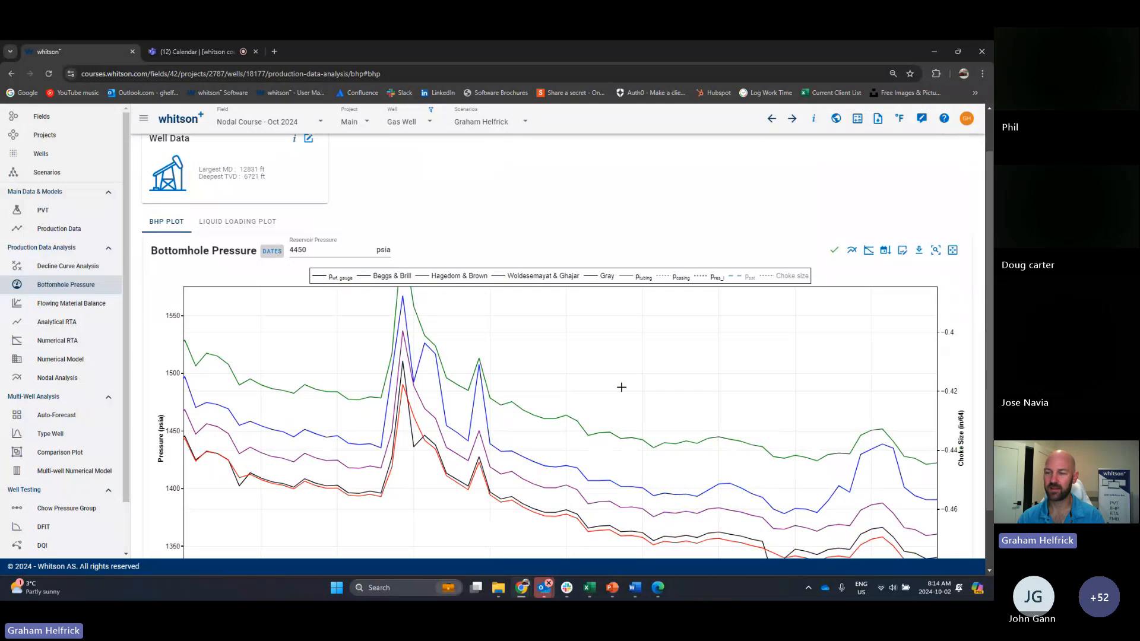
{"action": "scroll", "coordinate": [605, 468], "scroll_direction": "down", "scroll_amount": 1}
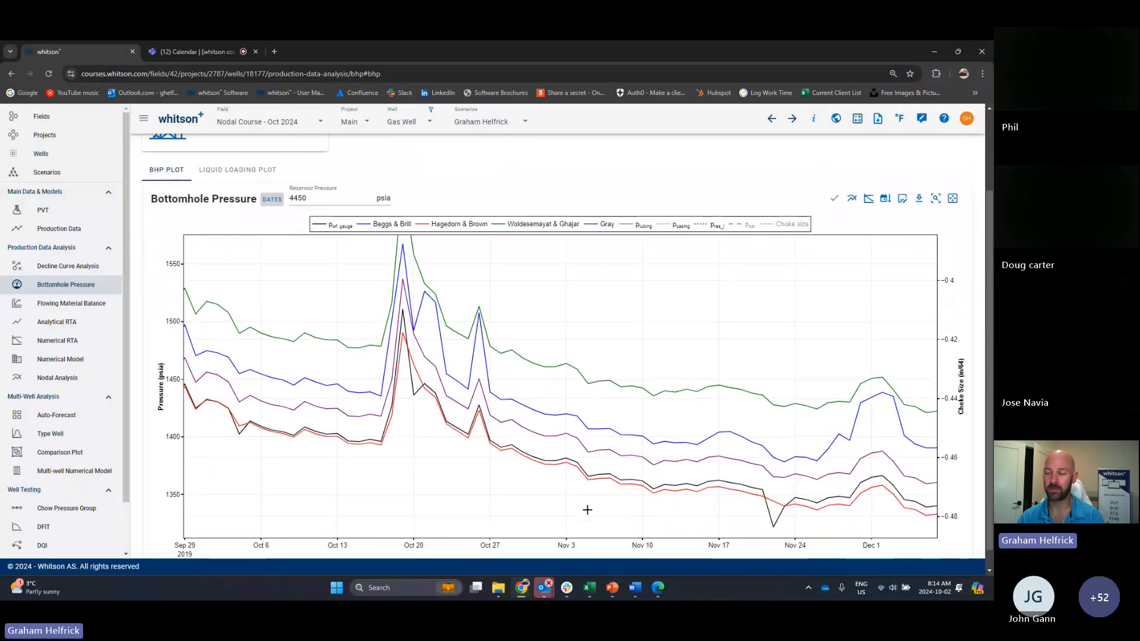
{"action": "double_click", "coordinate": [483, 496]}
{"action": "left_click_drag", "start_coordinate": [864, 484], "coordinate": [955, 424]}
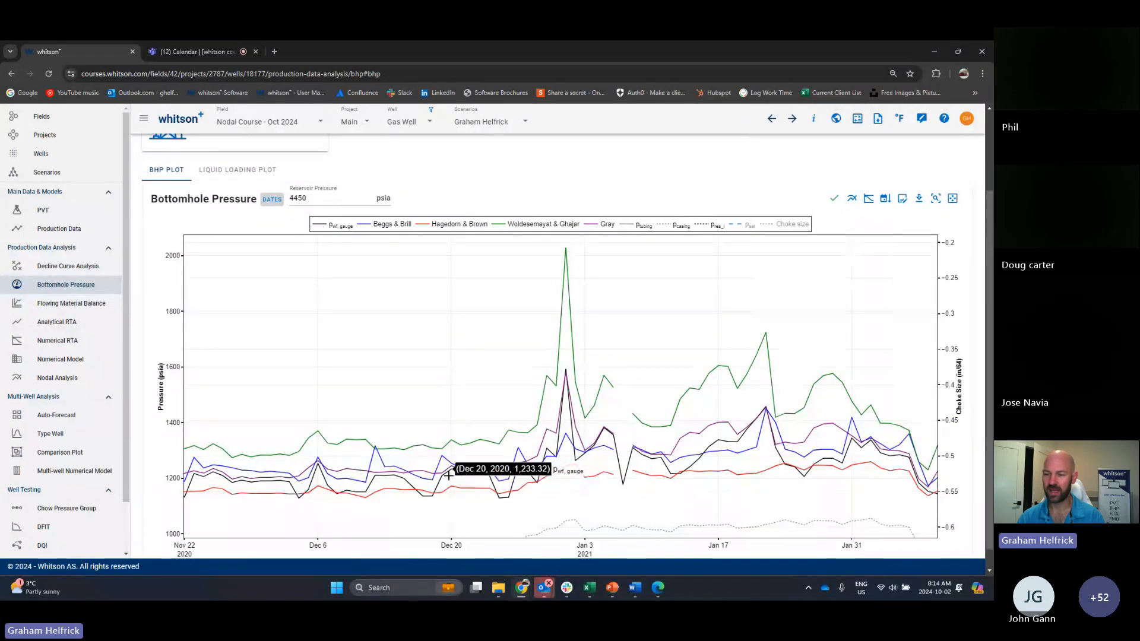
{"action": "double_click", "coordinate": [406, 387]}
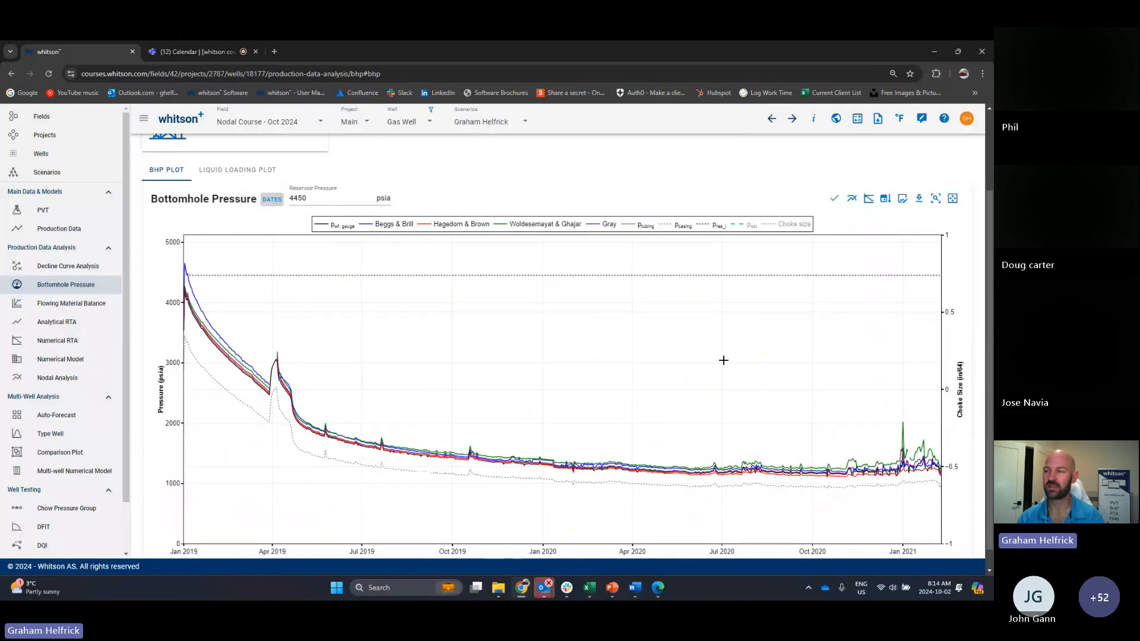
Step: Tune the Hagedorn & Brown correlation to the gauge pressures, review its fit, and save the tuning data
{"action": "scroll", "coordinate": [831, 354], "scroll_direction": "up", "scroll_amount": 2}
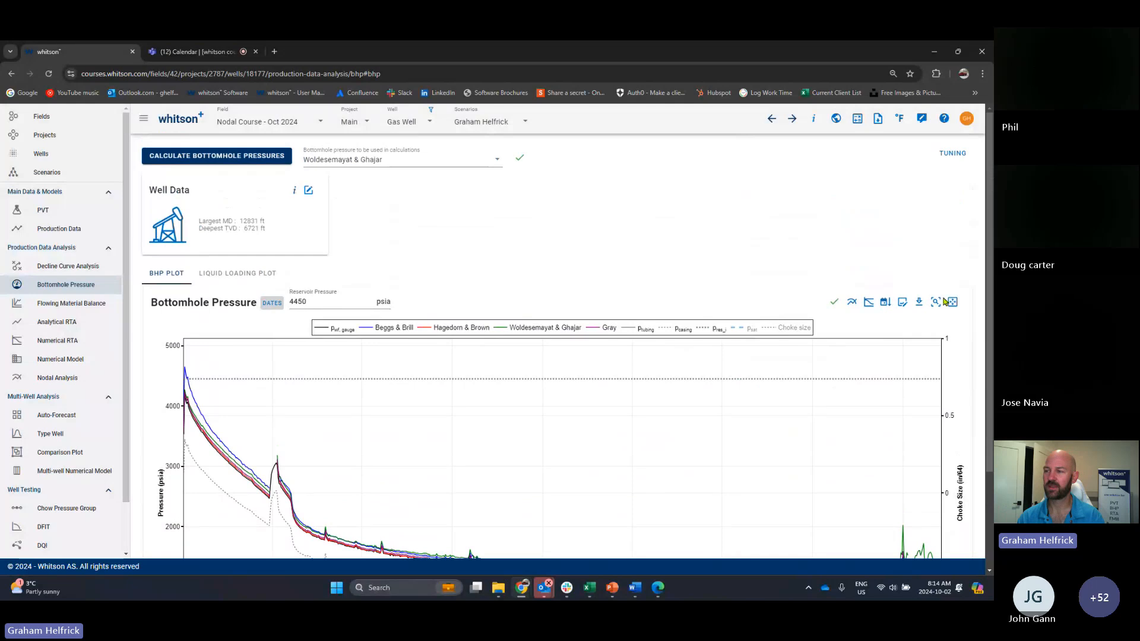
{"action": "left_click", "coordinate": [966, 156]}
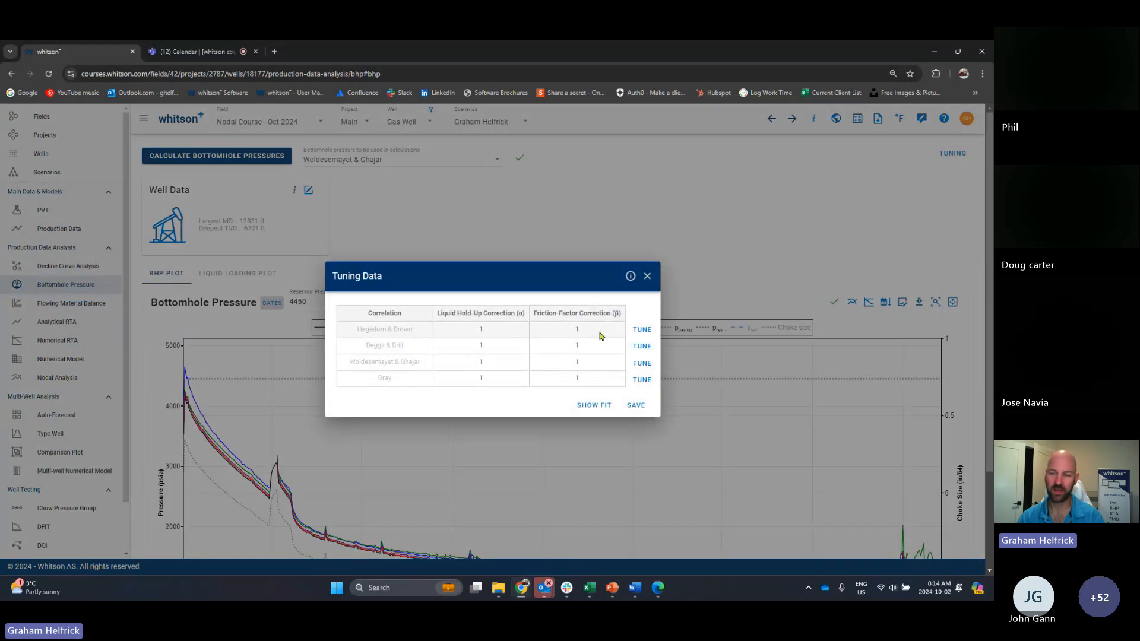
{"action": "left_click", "coordinate": [642, 330]}
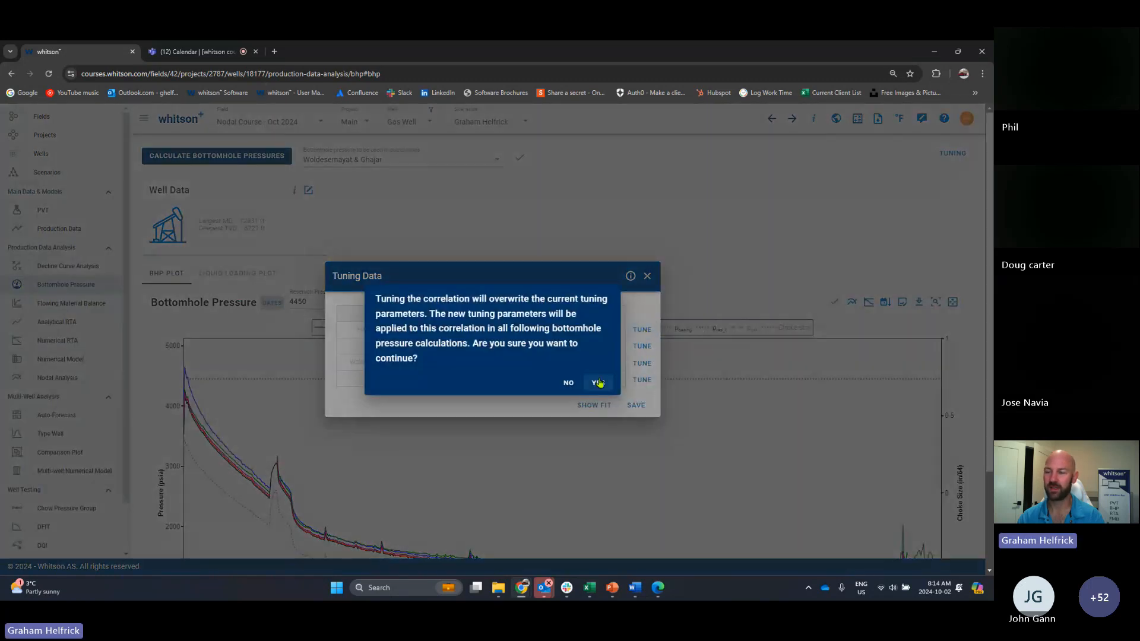
{"action": "left_click", "coordinate": [598, 382]}
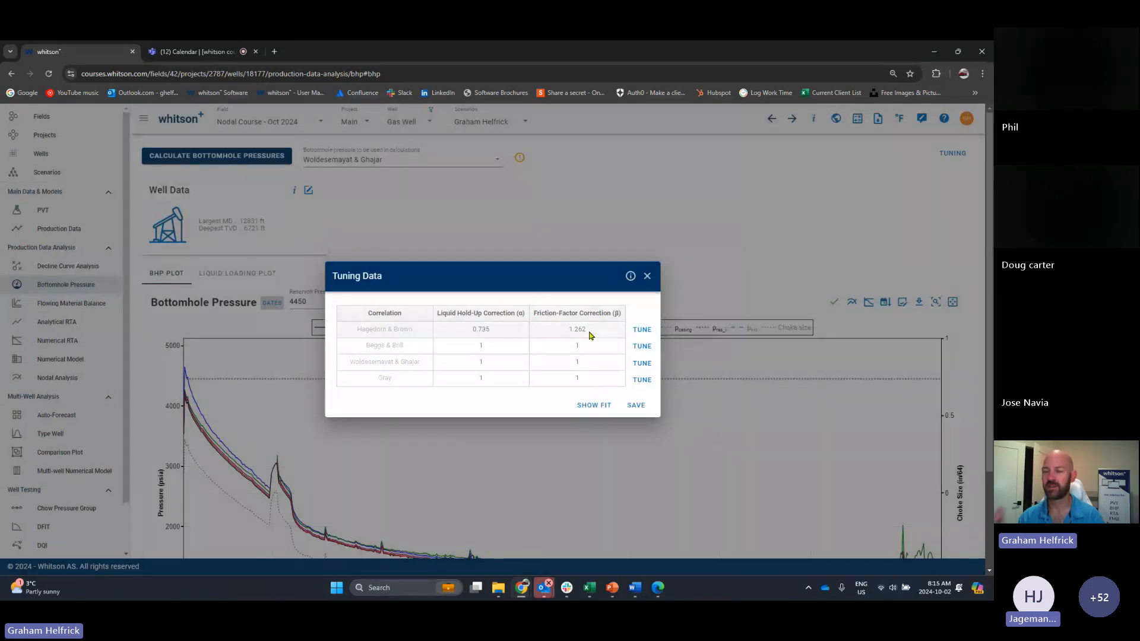
{"action": "left_click", "coordinate": [592, 406]}
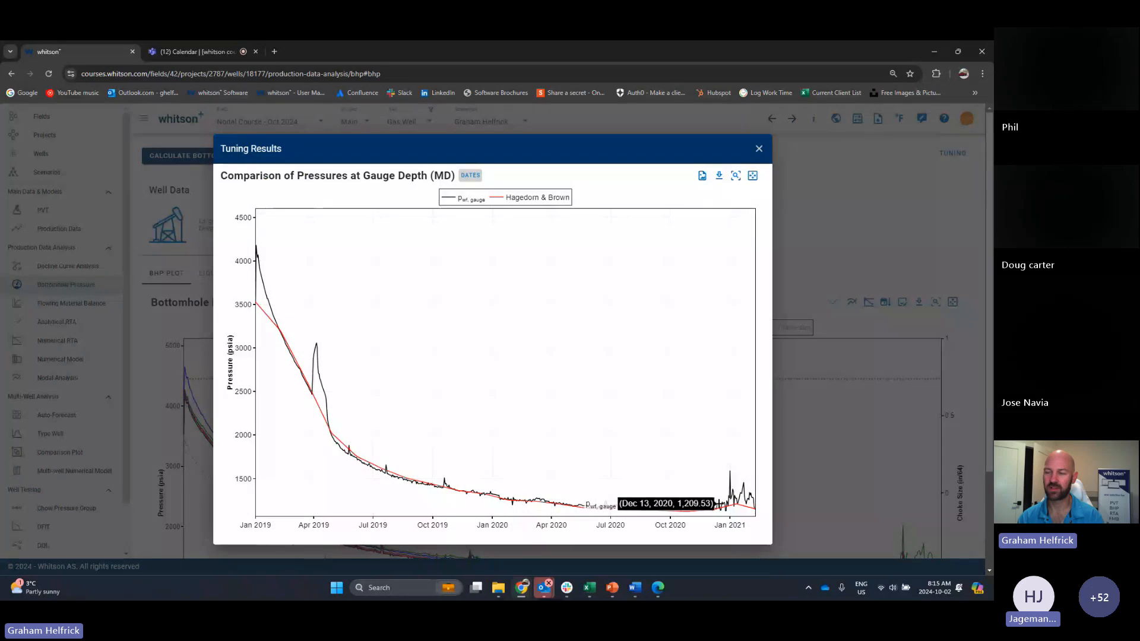
{"action": "left_click", "coordinate": [759, 149]}
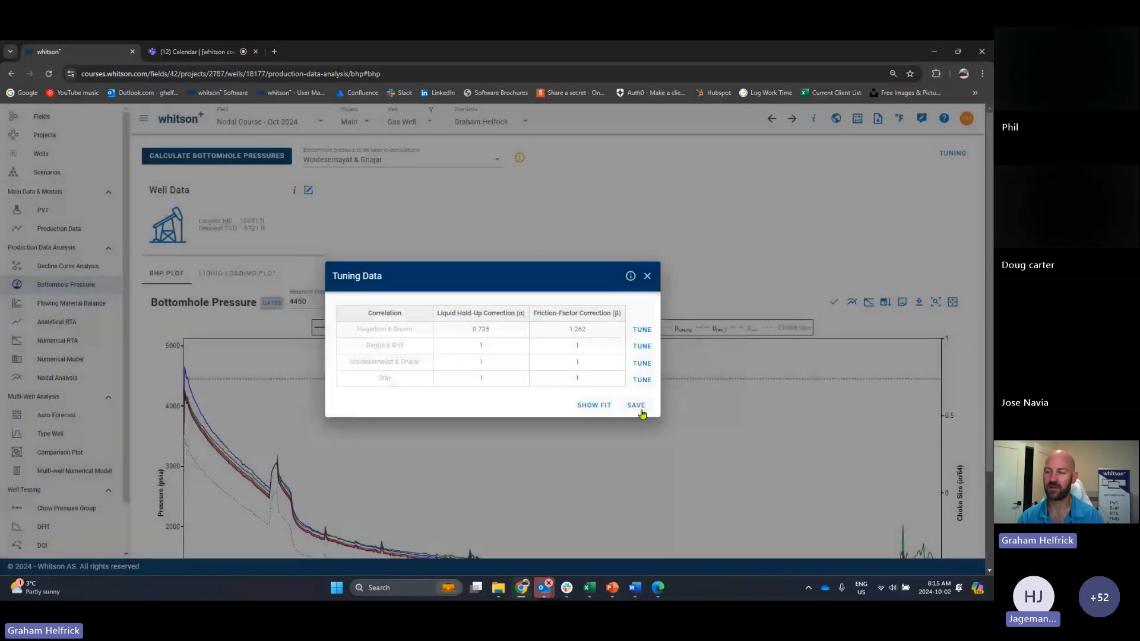
{"action": "left_click", "coordinate": [636, 406]}
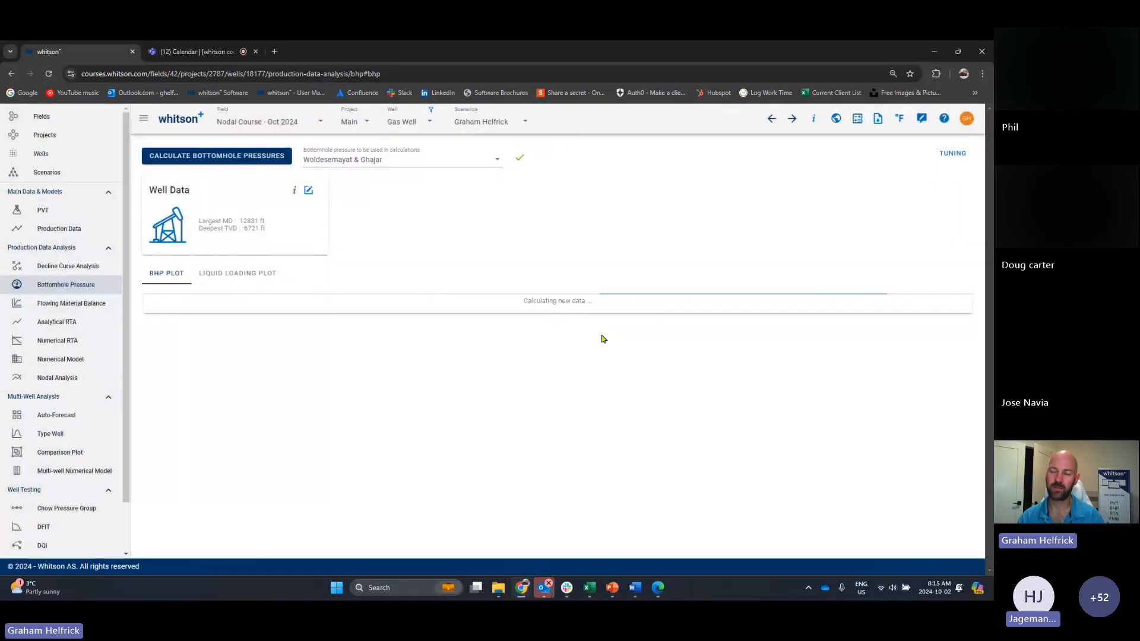
Step: Isolate the Hagedorn & Brown and gauge pressure curves on the bottomhole pressure plot, and check the Teams meeting chat
{"action": "scroll", "coordinate": [466, 225], "scroll_direction": "down", "scroll_amount": 2}
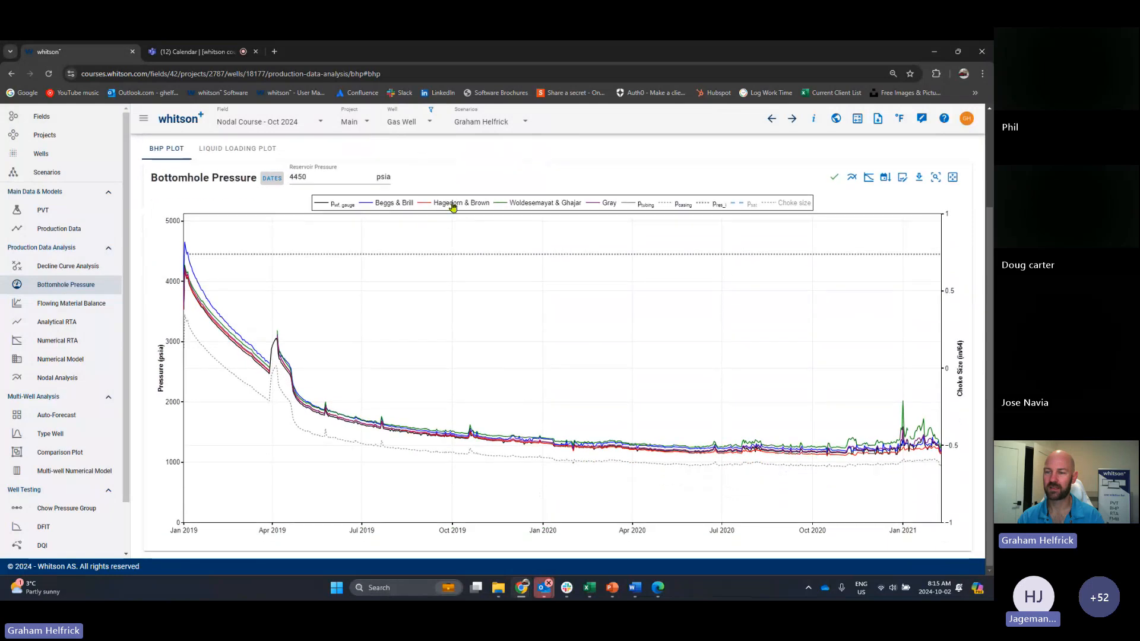
{"action": "double_click", "coordinate": [453, 204]}
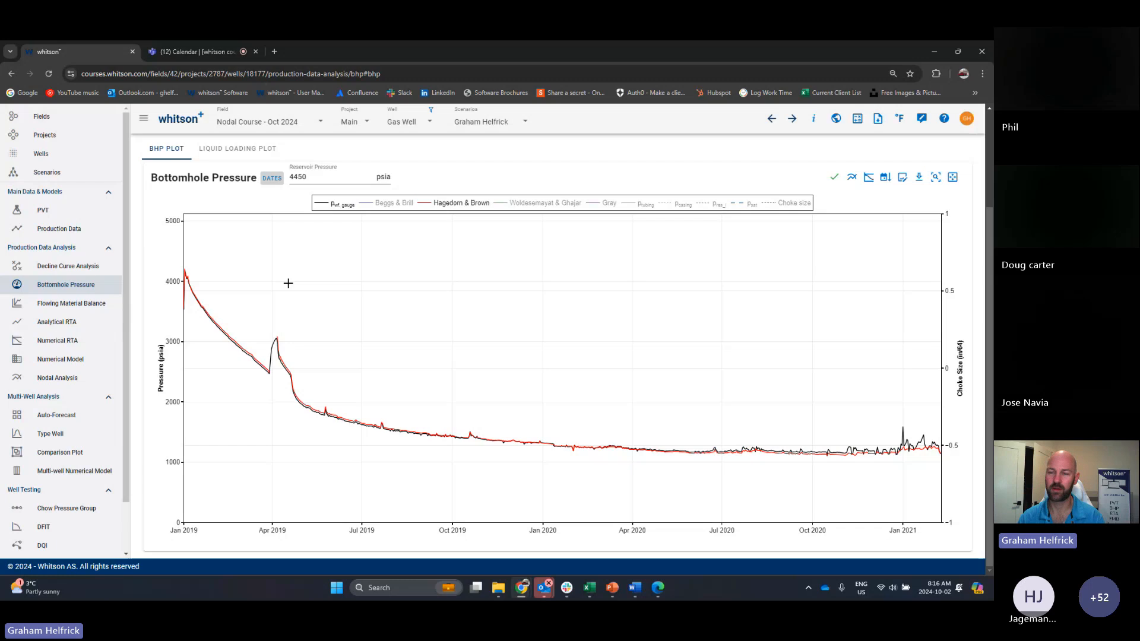
{"action": "left_click", "coordinate": [193, 51]}
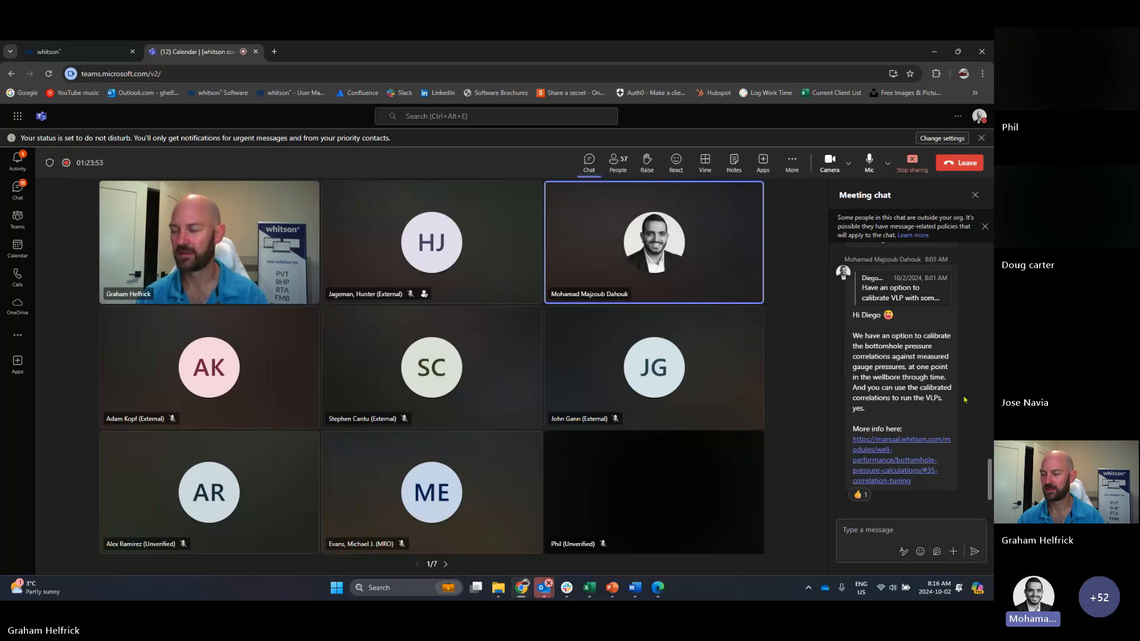
Step: Switch back to whitson+ and set the VLP correlation in the nodal analysis to Hagedorn & Brown
{"action": "left_click", "coordinate": [80, 52]}
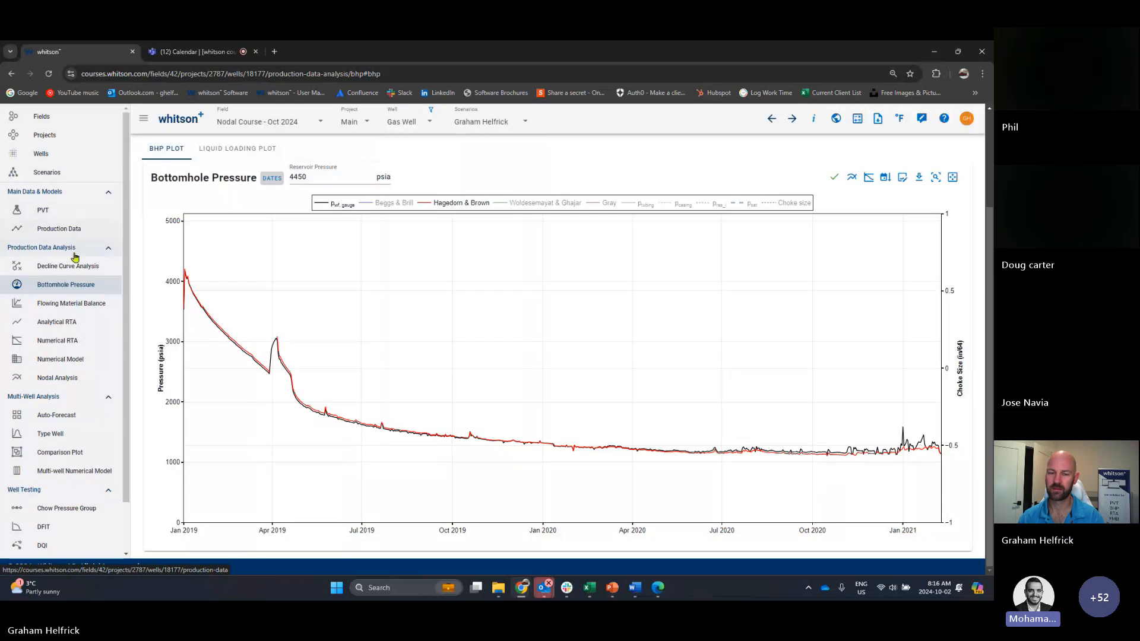
{"action": "left_click", "coordinate": [59, 376]}
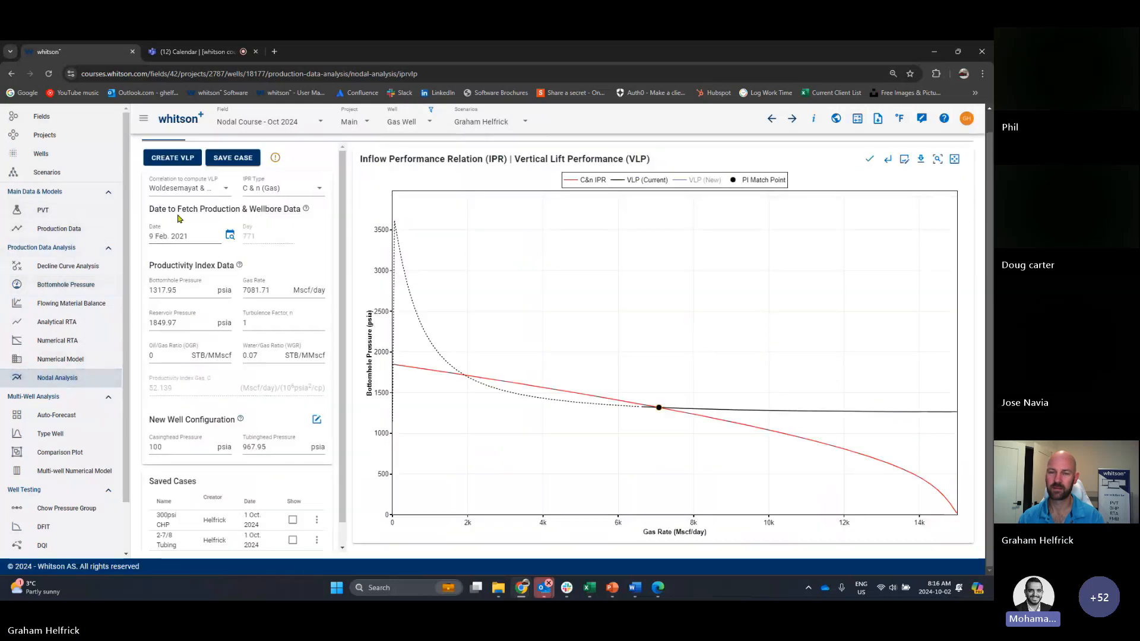
{"action": "left_click", "coordinate": [185, 189]}
{"action": "left_click", "coordinate": [189, 218]}
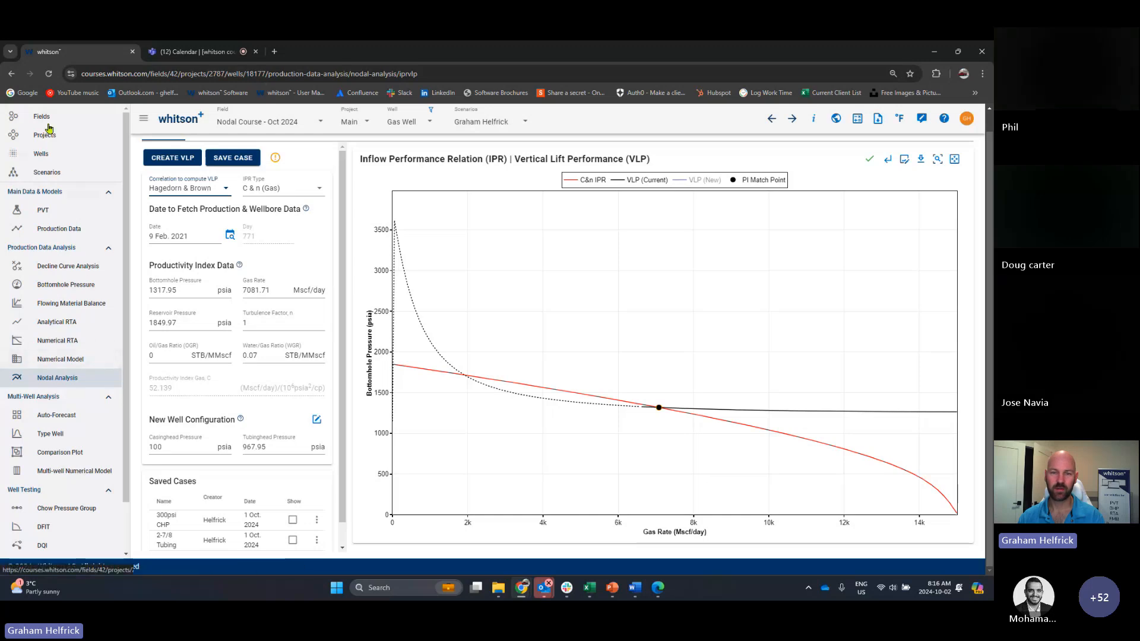
Step: Open the Oil Well and add a private scenario named with the engineer's full name
{"action": "left_click", "coordinate": [22, 156]}
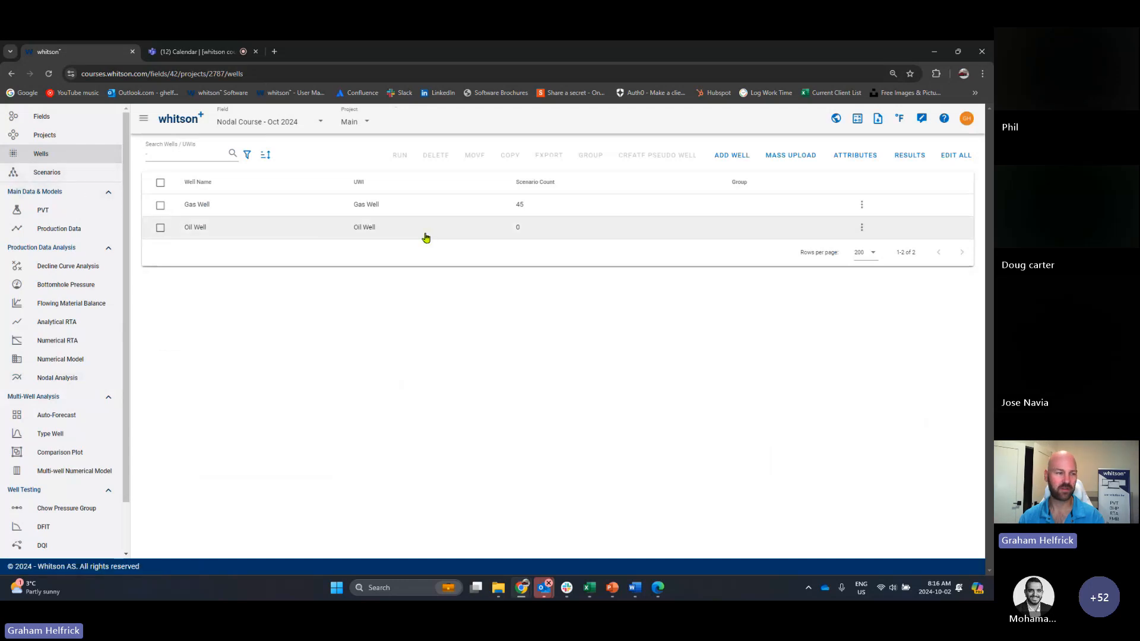
{"action": "left_click", "coordinate": [426, 237]}
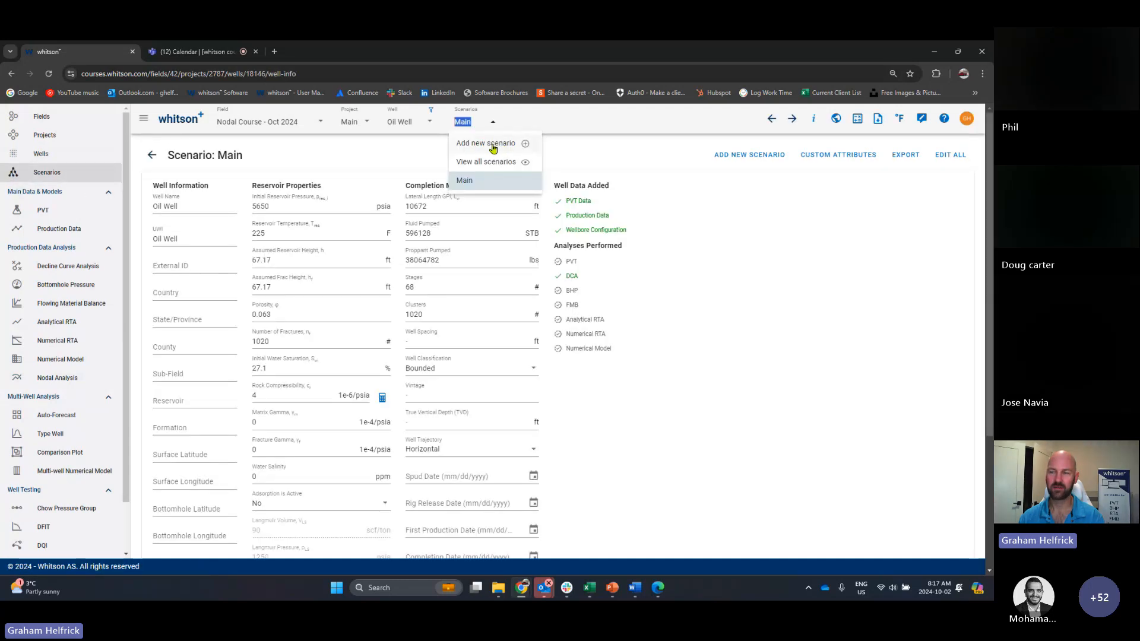
{"action": "left_click", "coordinate": [493, 148]}
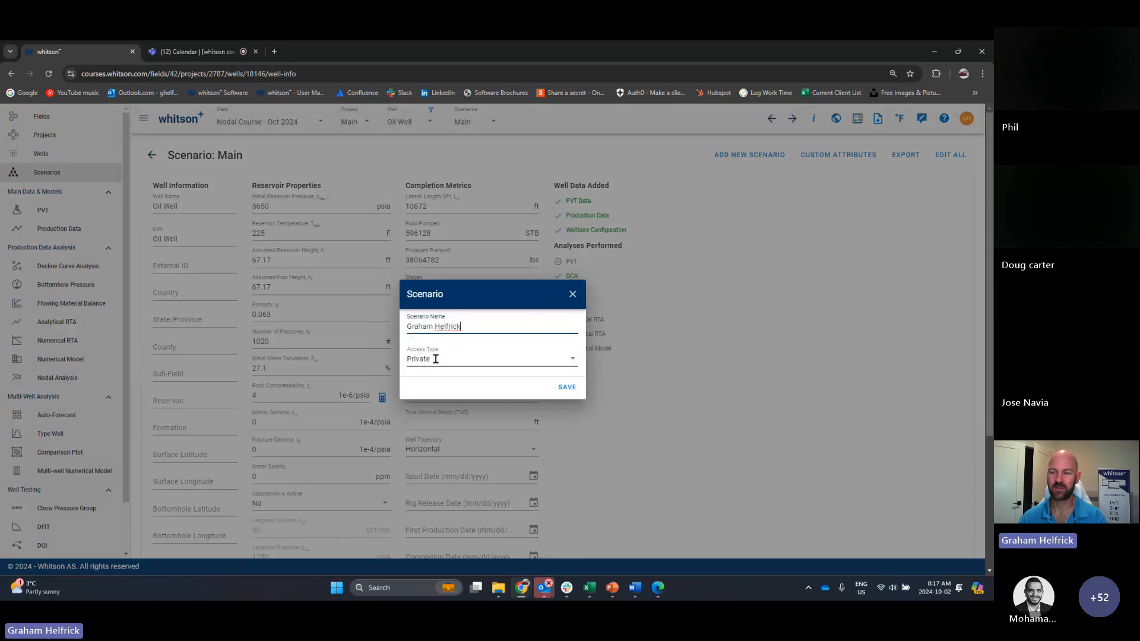
{"action": "left_click", "coordinate": [567, 389]}
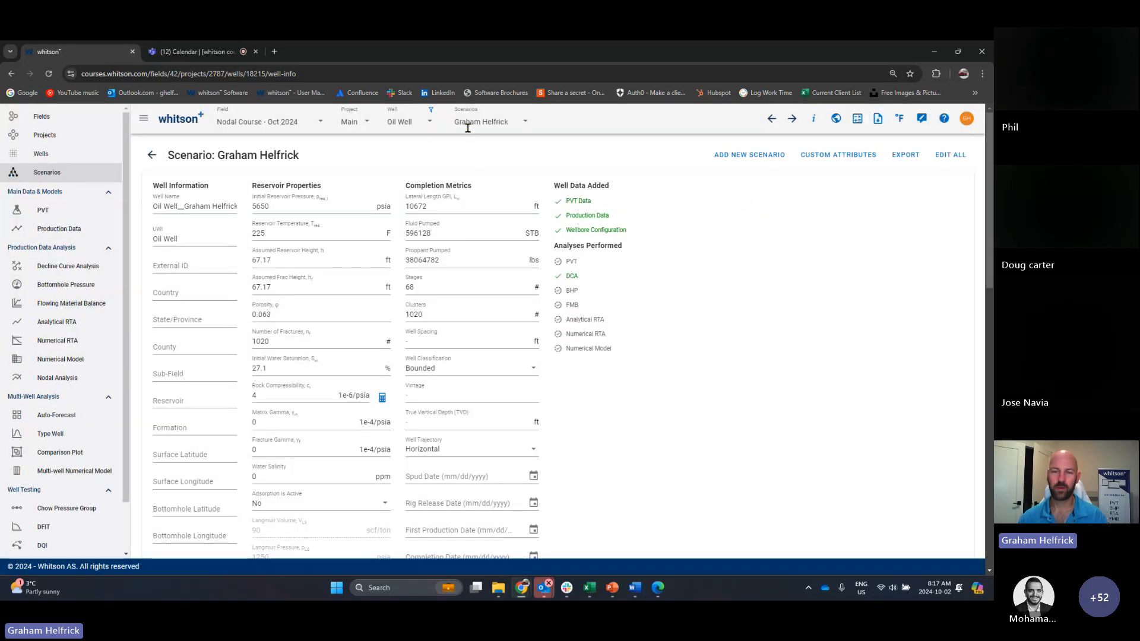
Step: Set the Oil Well's initial total GOR to 280 scf/STB in its reservoir fluid composition and save it
{"action": "left_click", "coordinate": [61, 217]}
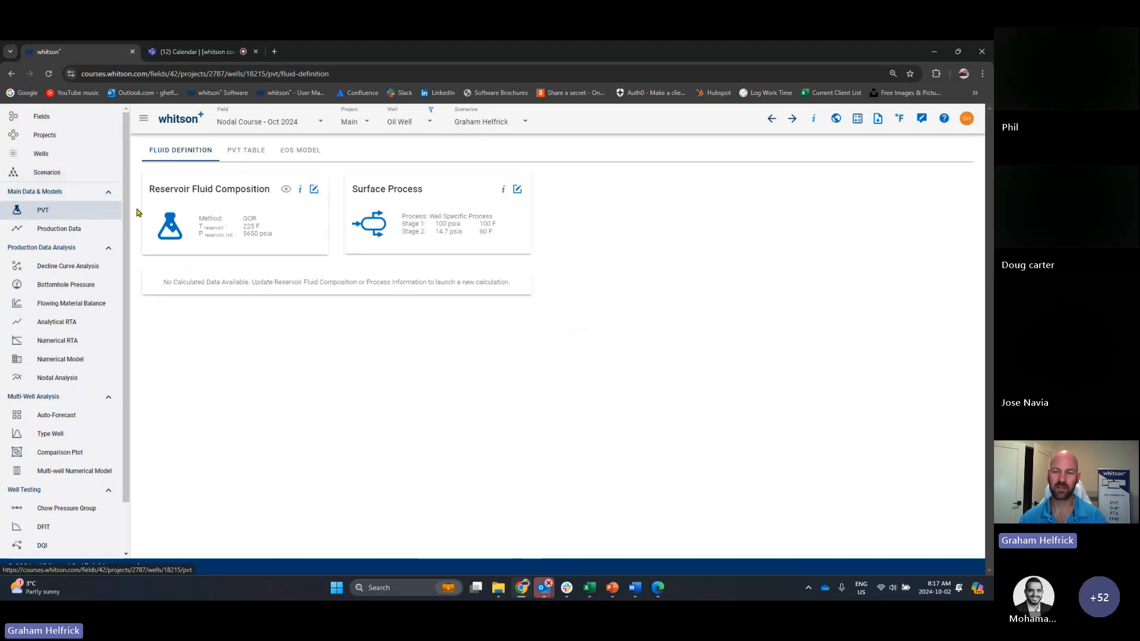
{"action": "left_click", "coordinate": [316, 191]}
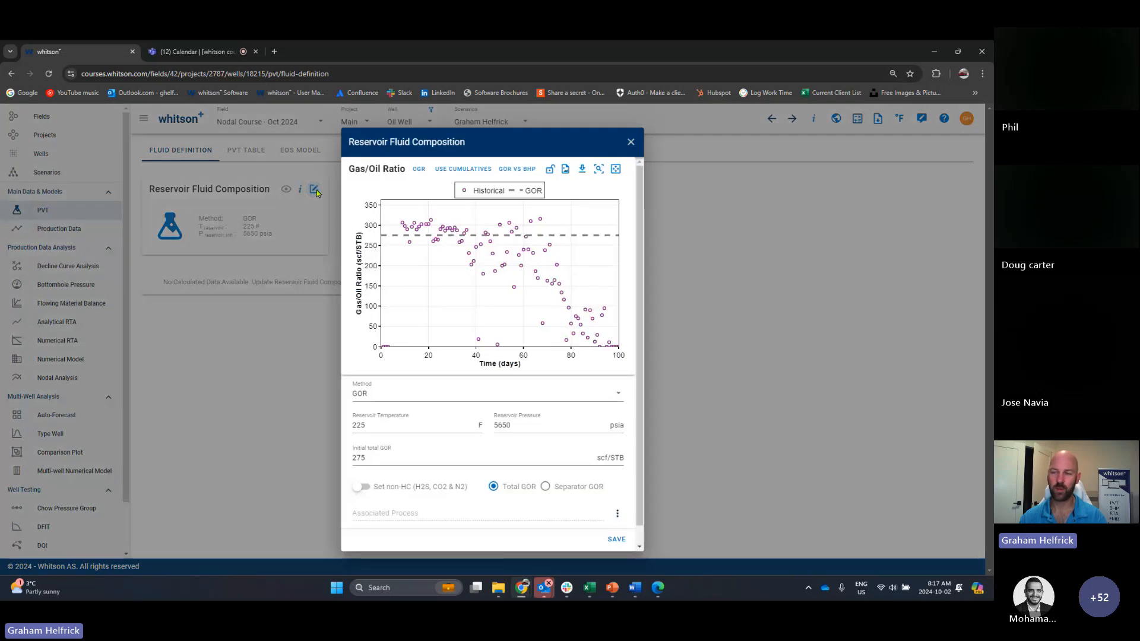
{"action": "left_click_drag", "start_coordinate": [529, 235], "coordinate": [481, 238]}
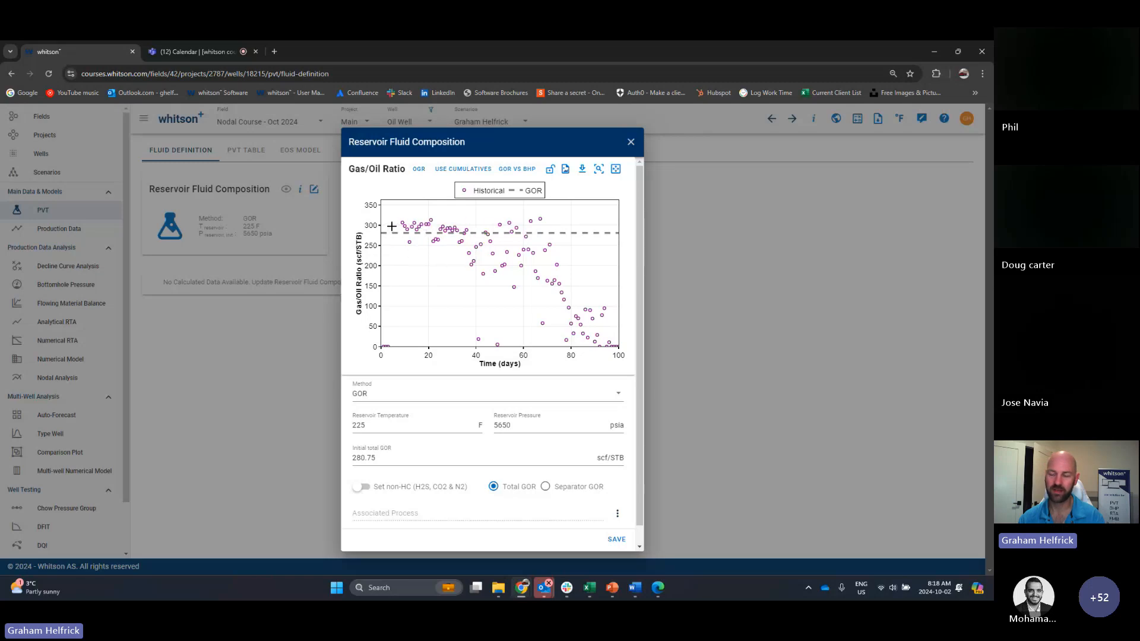
{"action": "left_click_drag", "start_coordinate": [360, 458], "coordinate": [430, 459]}
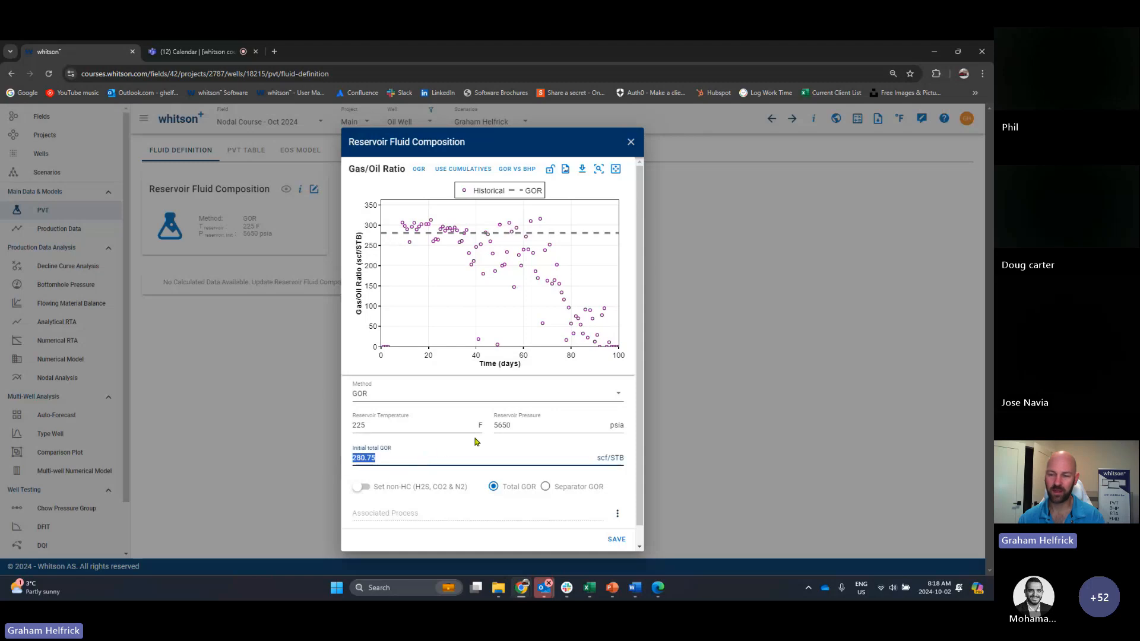
{"action": "type", "text": "280"}
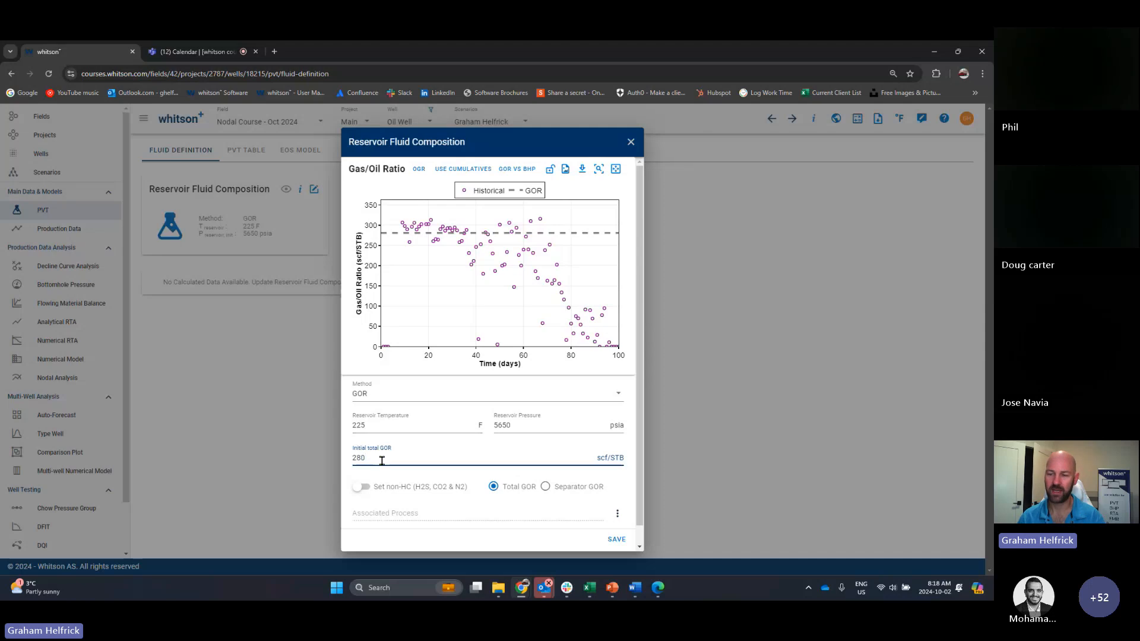
{"action": "left_click", "coordinate": [615, 539]}
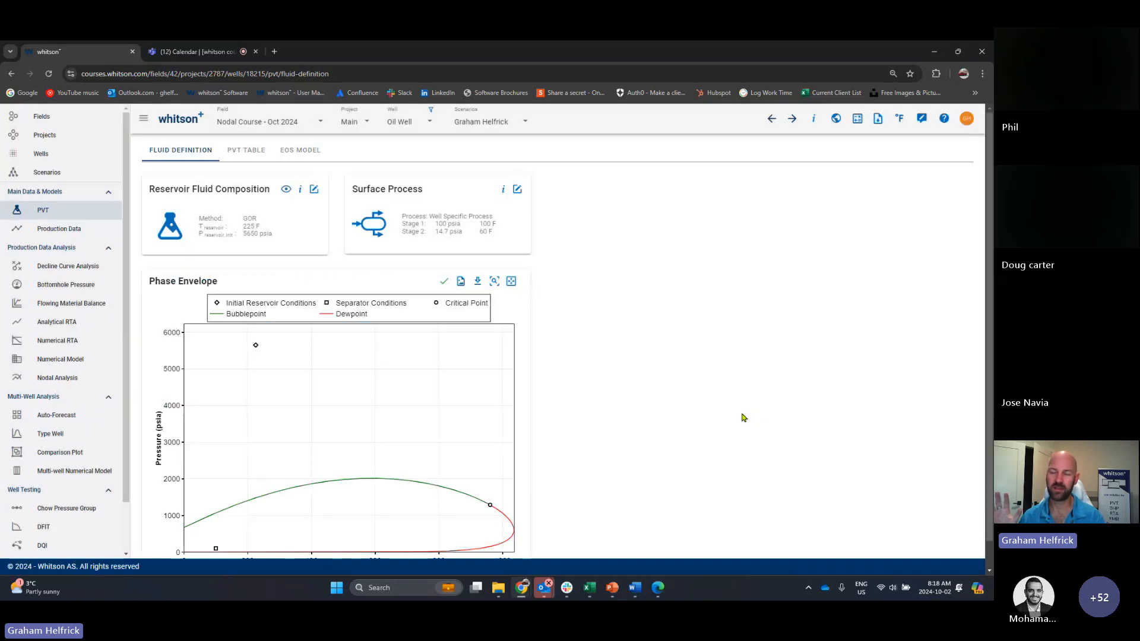
Step: Inspect the bubblepoint curve on the phase envelope and view the calculated reservoir fluid composition
{"action": "scroll", "coordinate": [742, 417], "scroll_direction": "down", "scroll_amount": 1}
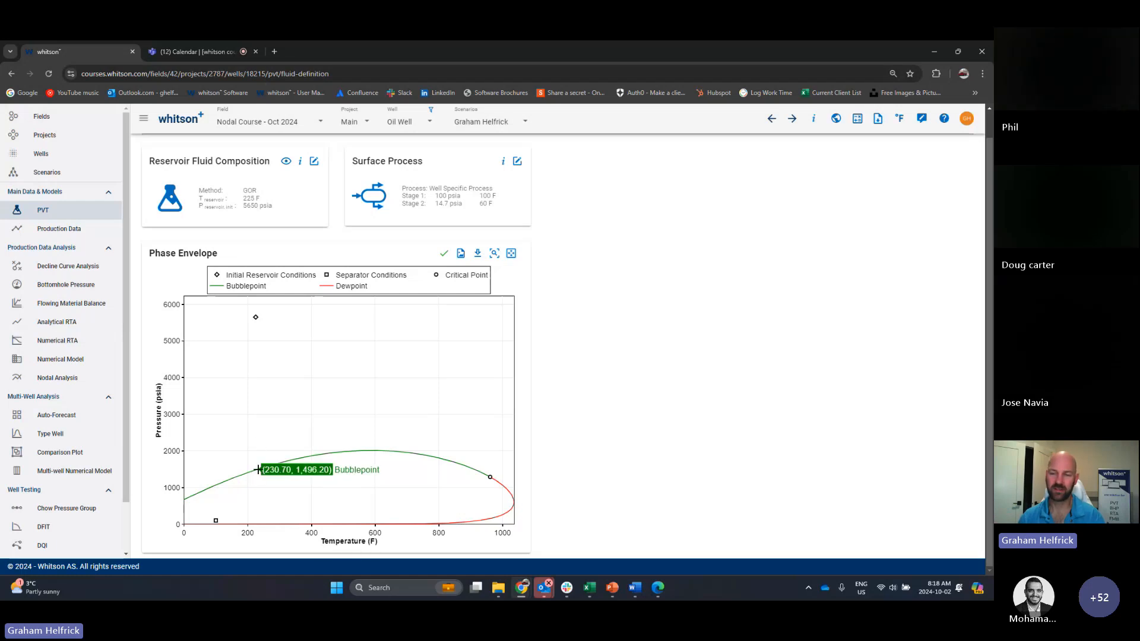
{"action": "scroll", "coordinate": [257, 470], "scroll_direction": "up", "scroll_amount": 1}
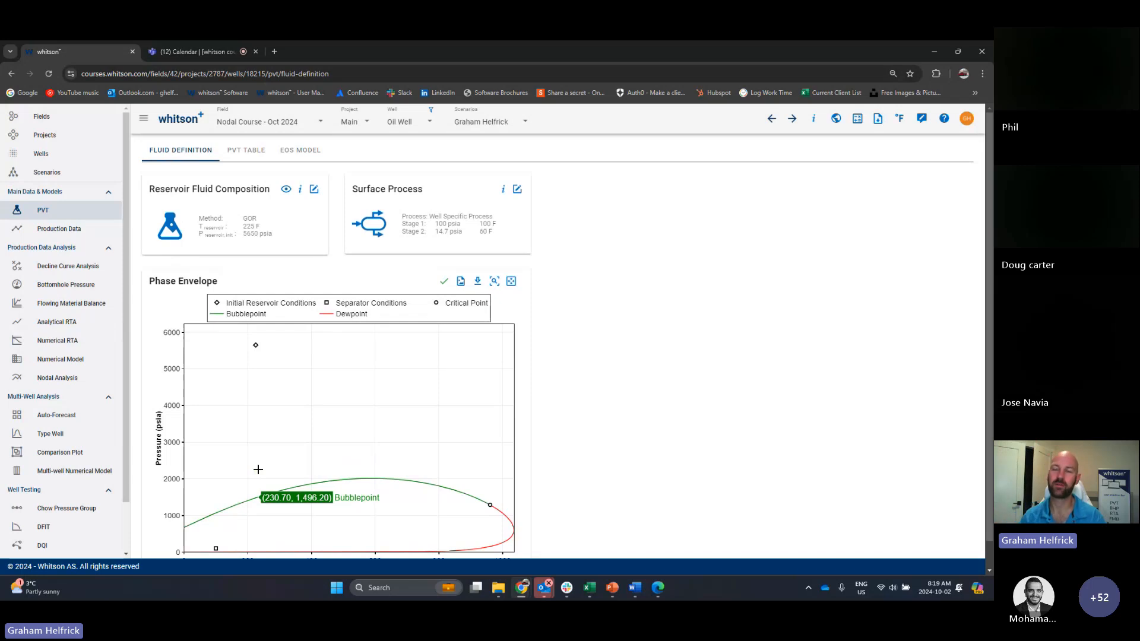
{"action": "left_click", "coordinate": [286, 190]}
{"action": "left_click_drag", "start_coordinate": [579, 312], "coordinate": [582, 387]}
{"action": "left_click", "coordinate": [438, 407]}
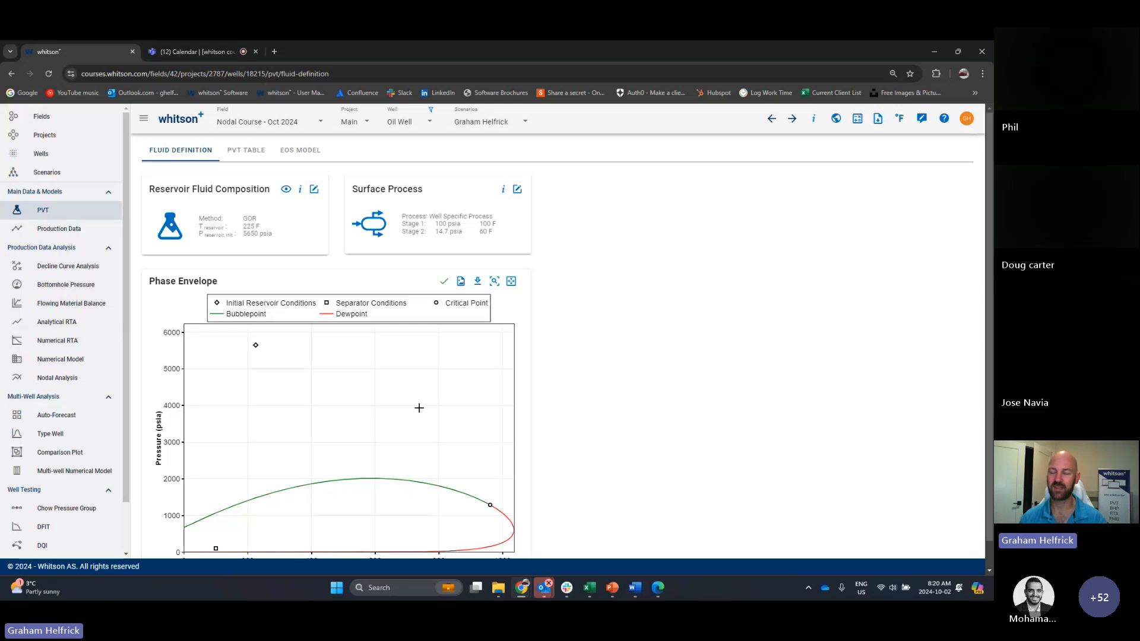
Step: Review the phase envelope and the field's EOS model overview, and return to the fluid definition
{"action": "scroll", "coordinate": [423, 403], "scroll_direction": "down", "scroll_amount": 1}
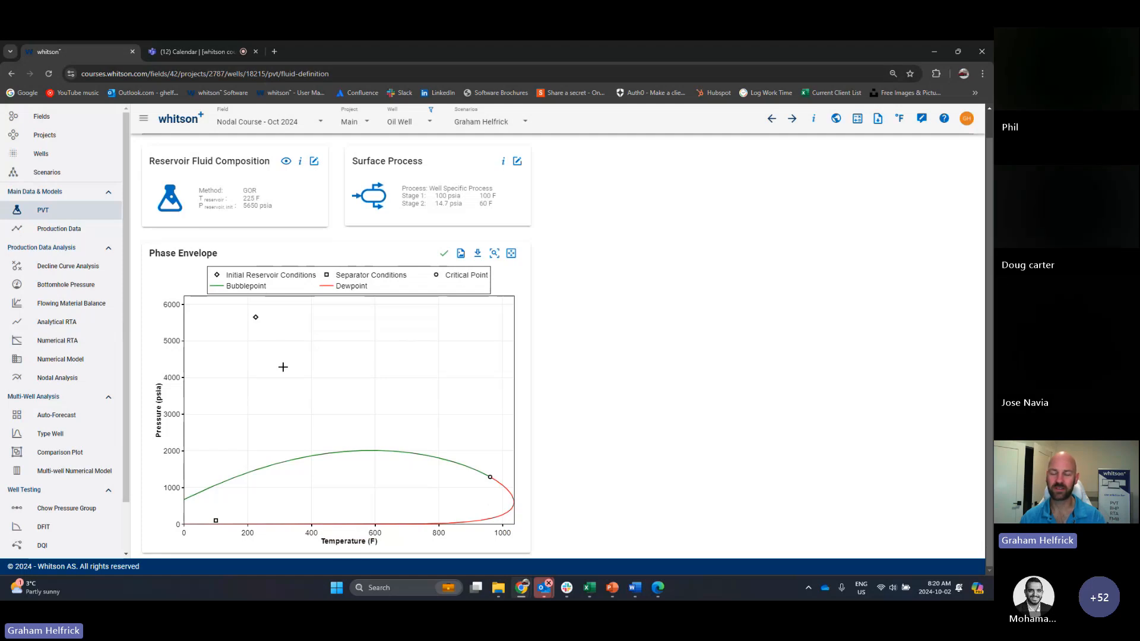
{"action": "scroll", "coordinate": [282, 367], "scroll_direction": "up", "scroll_amount": 1}
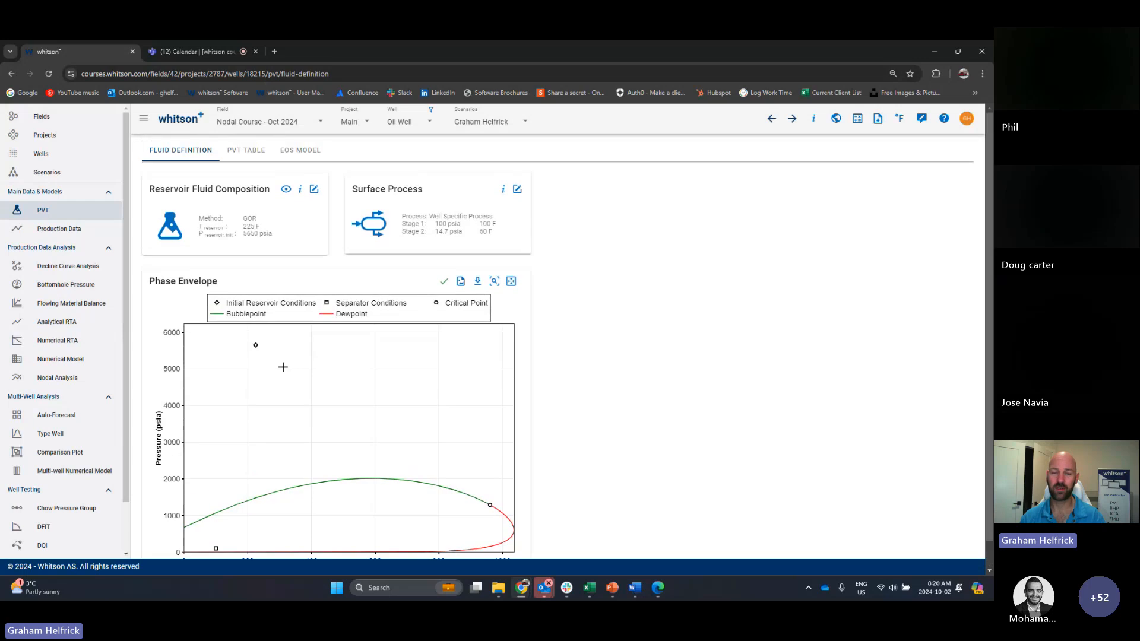
{"action": "left_click", "coordinate": [315, 152]}
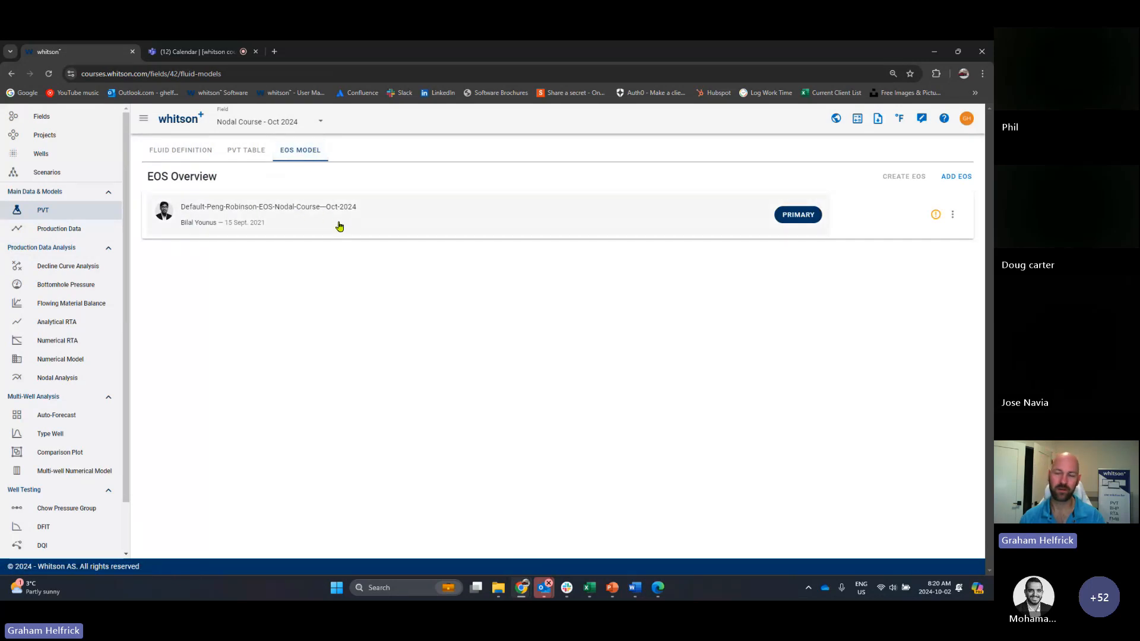
{"action": "left_click", "coordinate": [184, 153]}
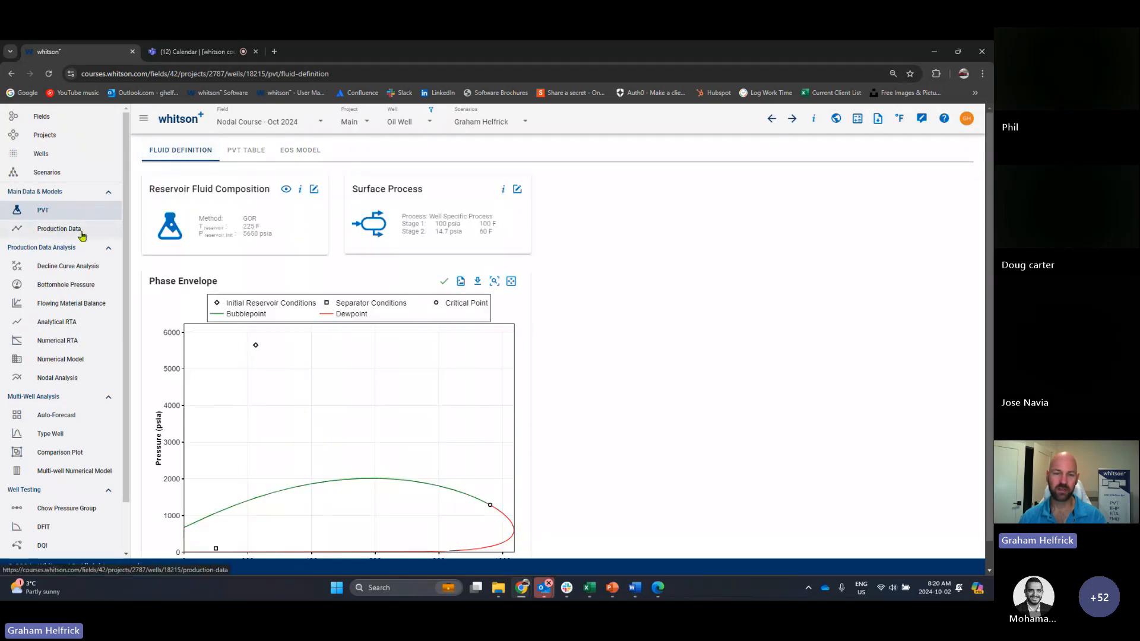
Step: Open the Oil Well's production data and show only the oil, gas and water rates on the plot
{"action": "left_click", "coordinate": [74, 234]}
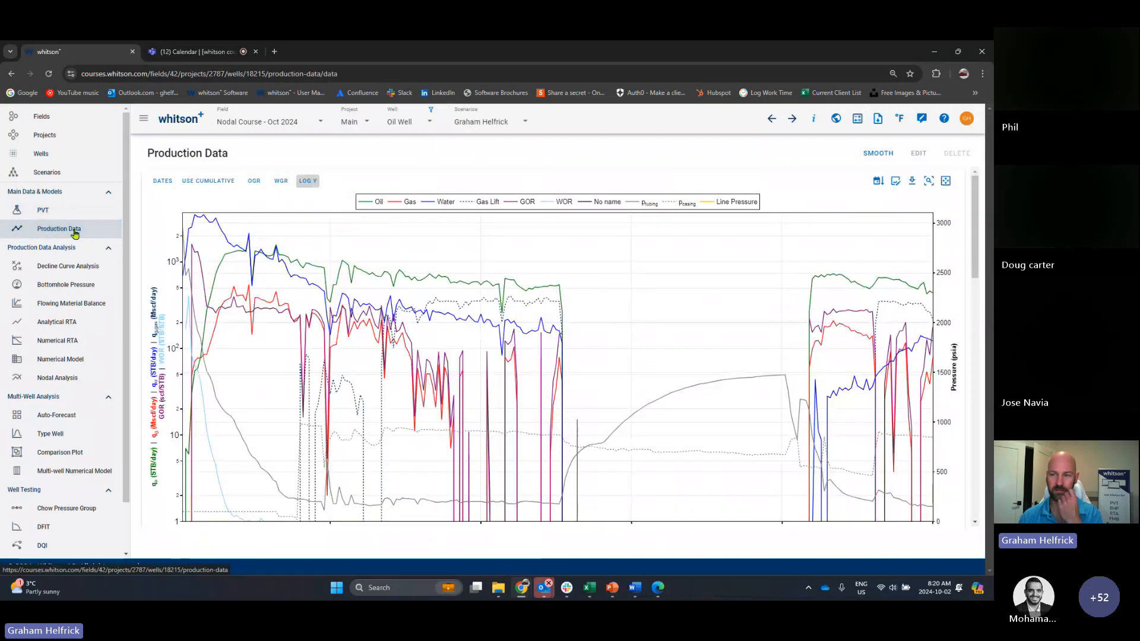
{"action": "scroll", "coordinate": [392, 318], "scroll_direction": "down", "scroll_amount": 1}
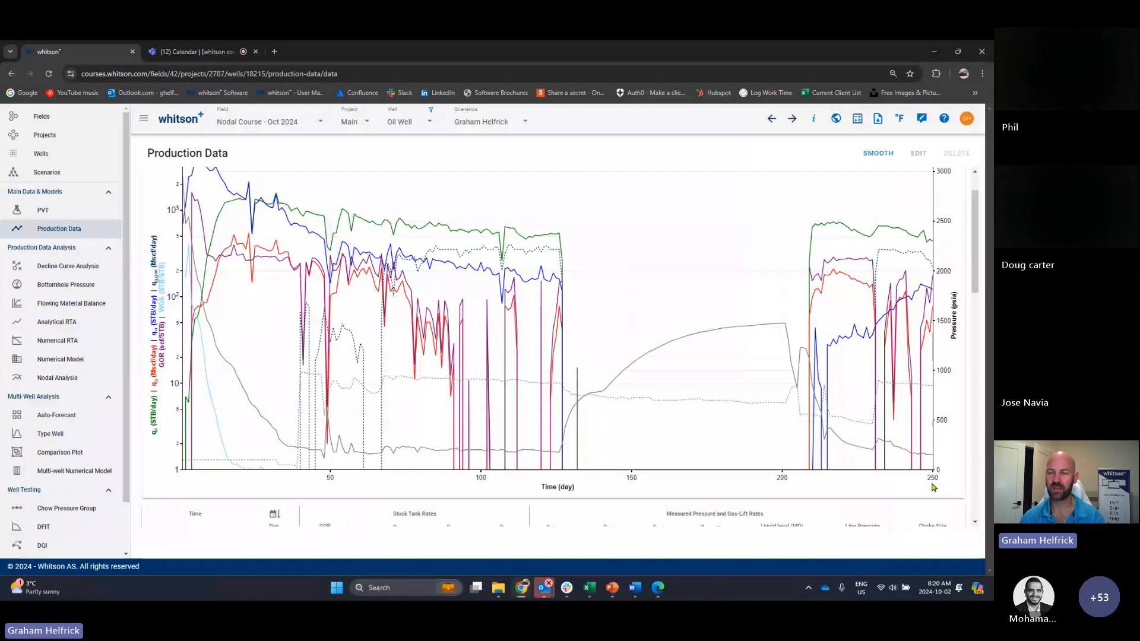
{"action": "scroll", "coordinate": [408, 224], "scroll_direction": "up", "scroll_amount": 1}
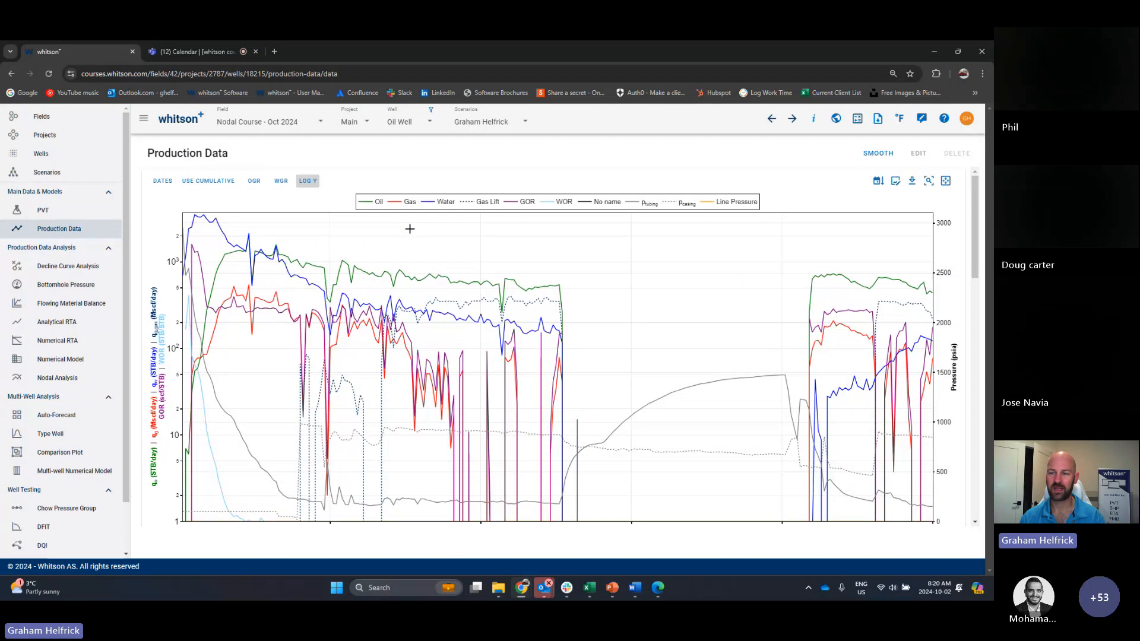
{"action": "double_click", "coordinate": [371, 203]}
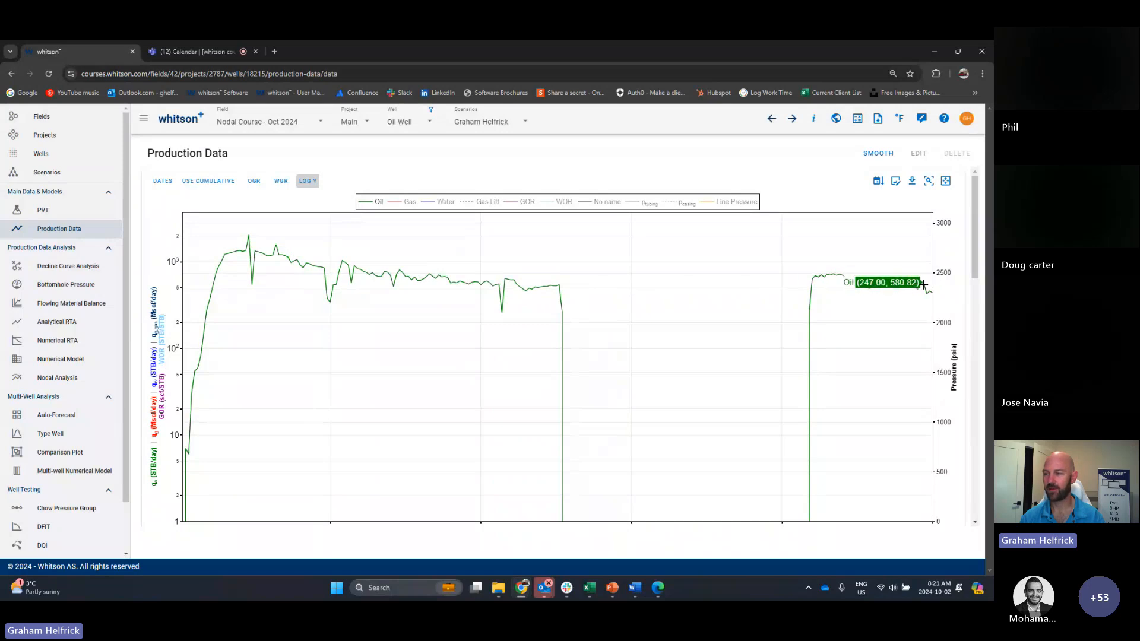
{"action": "left_click", "coordinate": [409, 202]}
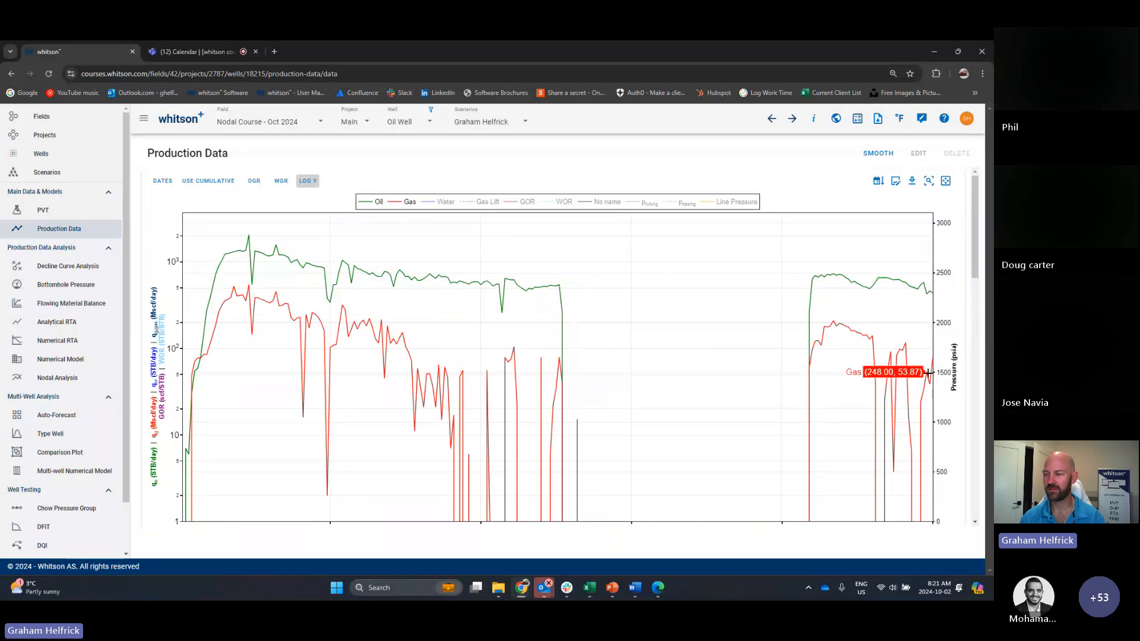
{"action": "left_click", "coordinate": [442, 202]}
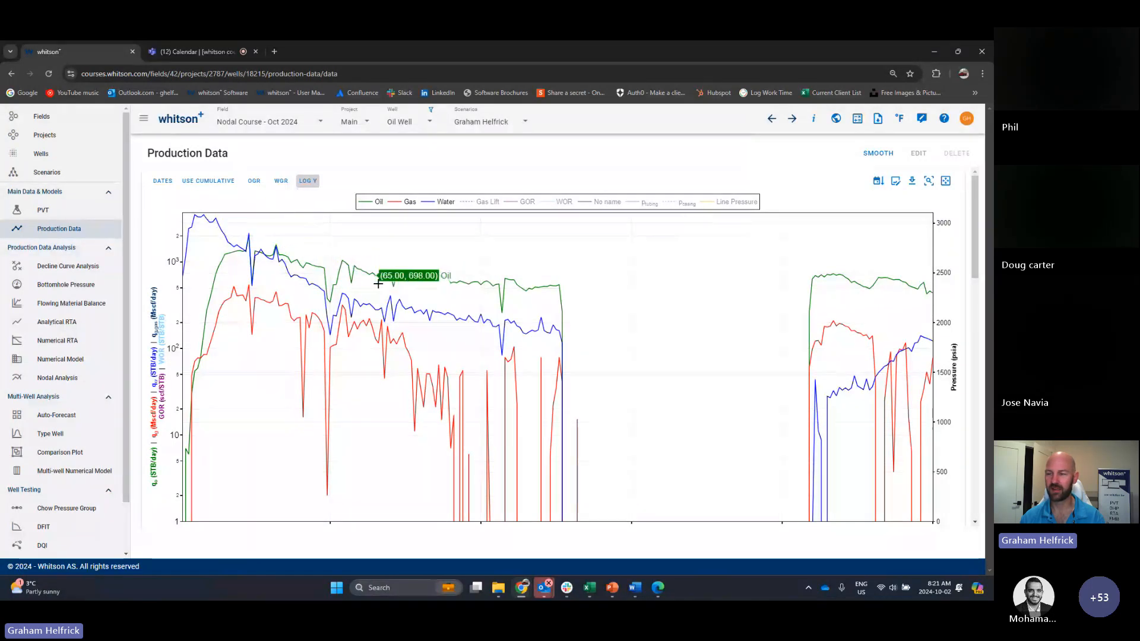
Step: Isolate the GOR curve on the production data plot
{"action": "left_click", "coordinate": [560, 205]}
{"action": "left_click", "coordinate": [559, 205]}
{"action": "double_click", "coordinate": [525, 202]}
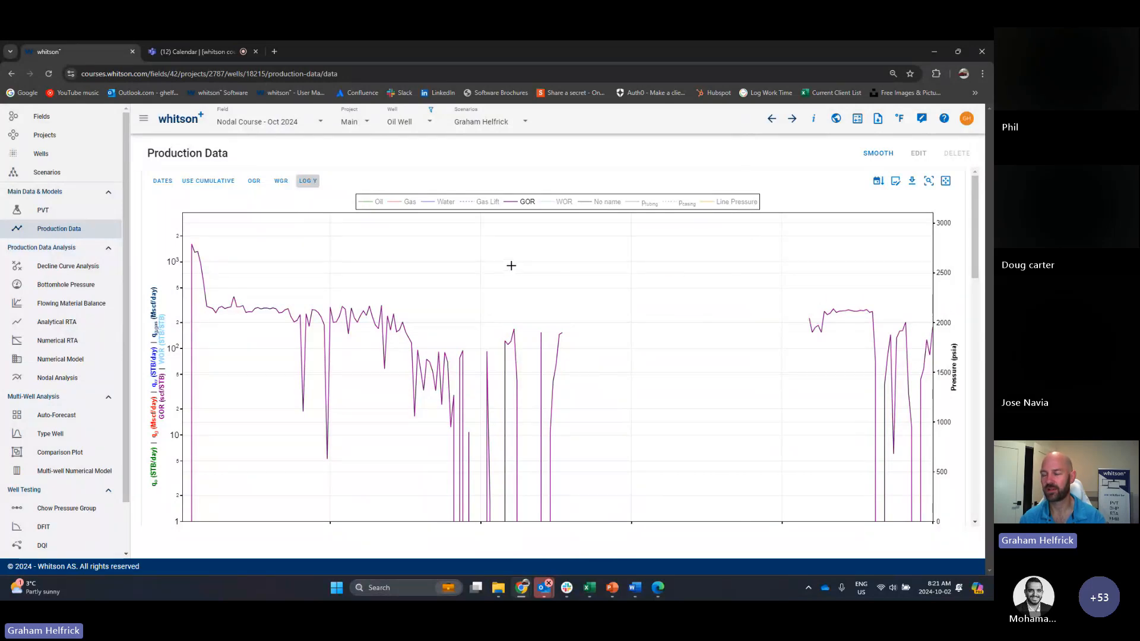
Step: Show the tubing and casing pressure curves on the production plot and hide the GOR curve
{"action": "left_click", "coordinate": [650, 205]}
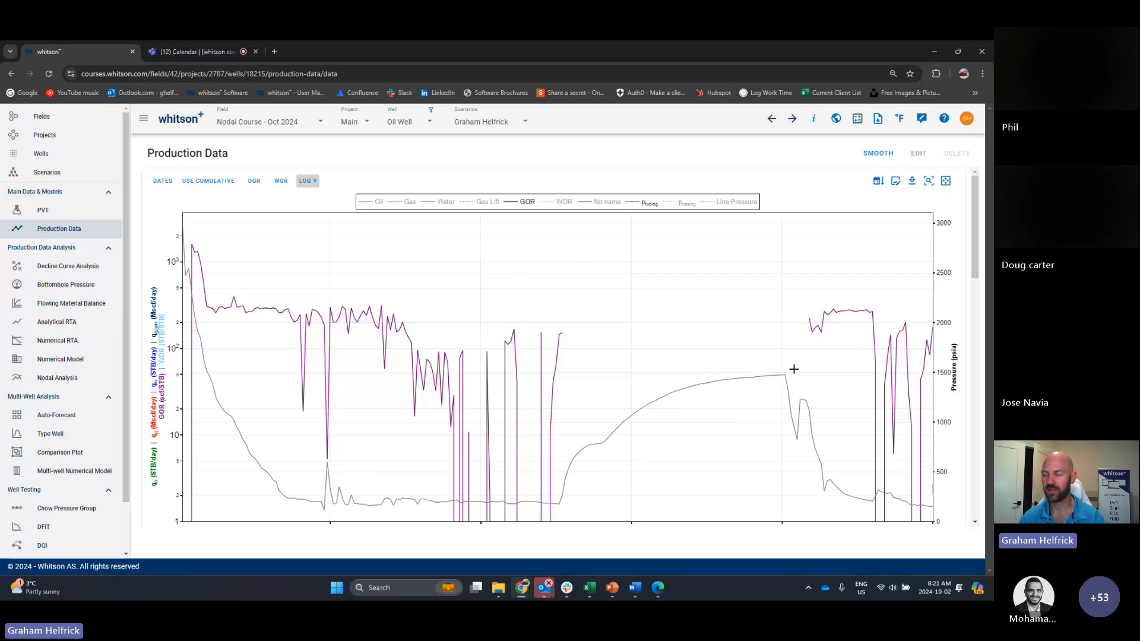
{"action": "left_click", "coordinate": [688, 205]}
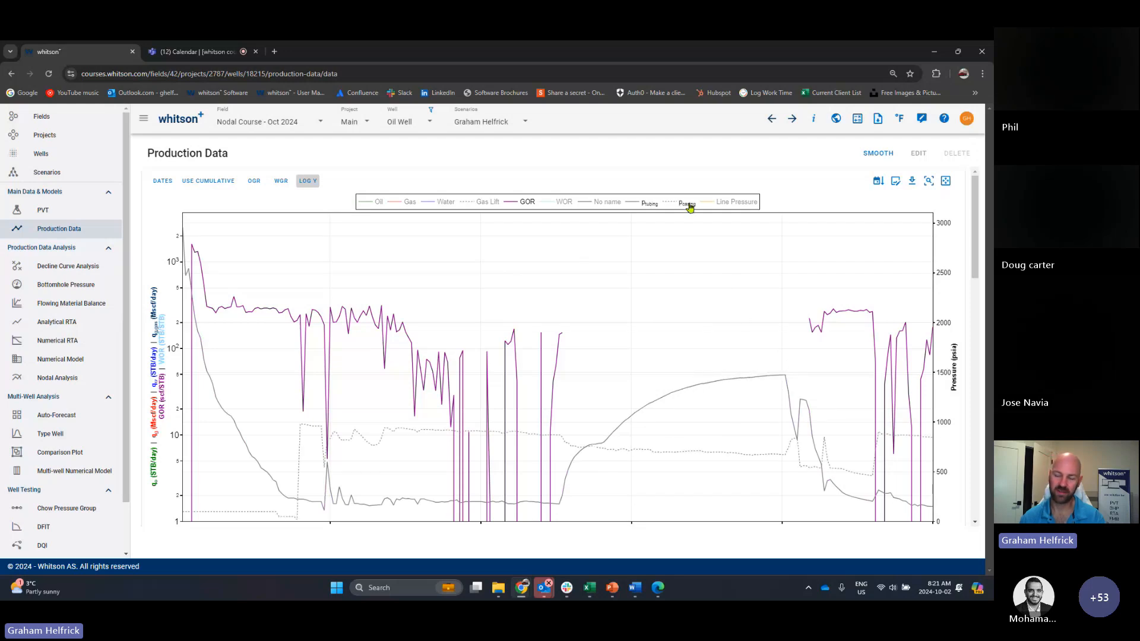
{"action": "left_click", "coordinate": [529, 204]}
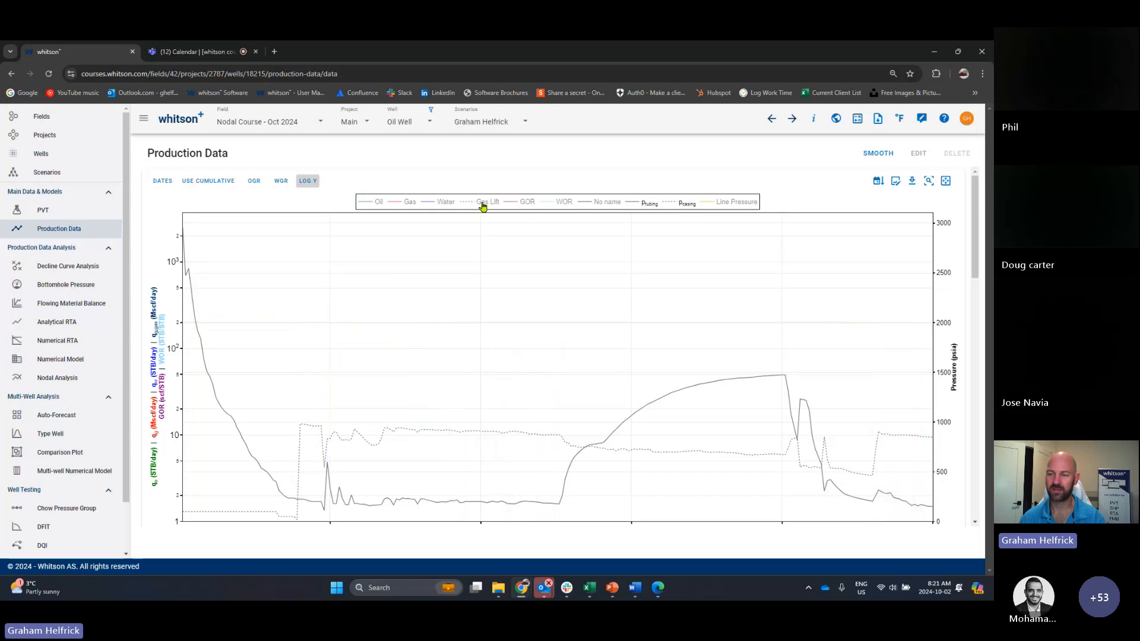
Step: Show the gas lift rate alone on the production plot by hiding tubing and casing pressure, and inspect its late-time rate
{"action": "left_click", "coordinate": [484, 204]}
{"action": "left_click", "coordinate": [656, 205]}
{"action": "left_click", "coordinate": [682, 204]}
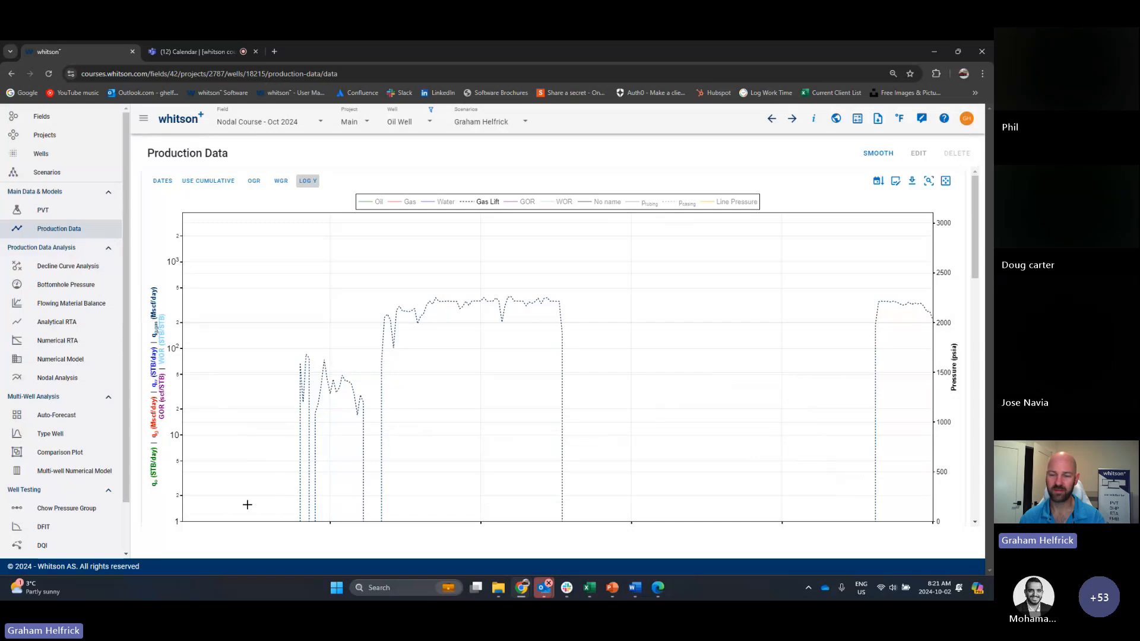
{"action": "scroll", "coordinate": [247, 505], "scroll_direction": "down", "scroll_amount": 1}
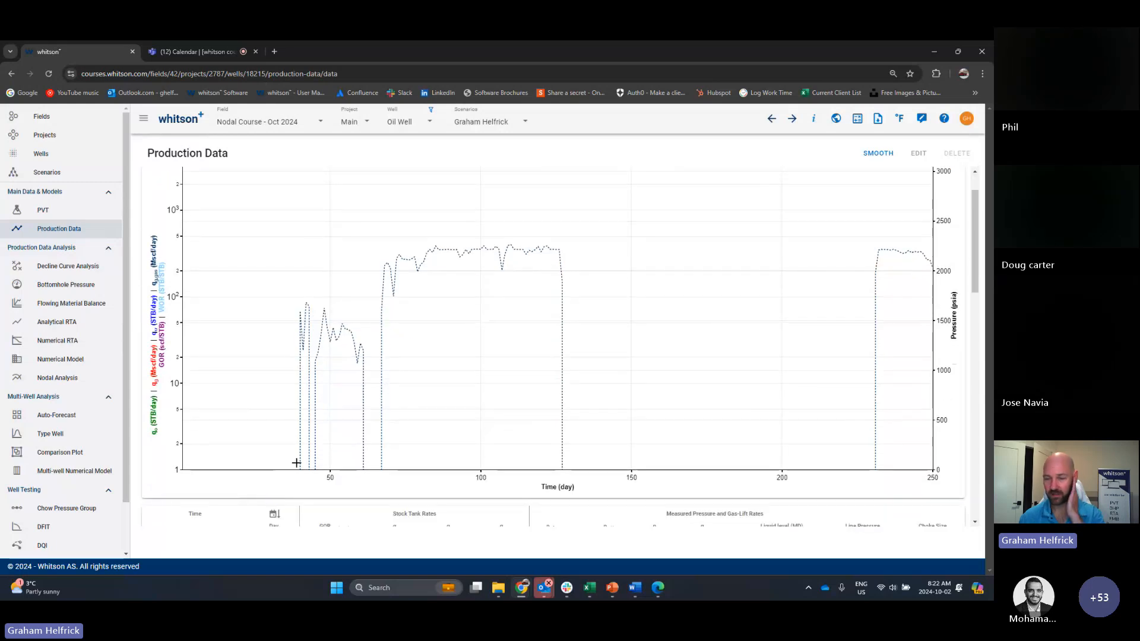
{"action": "mouse_move", "coordinate": [338, 327]}
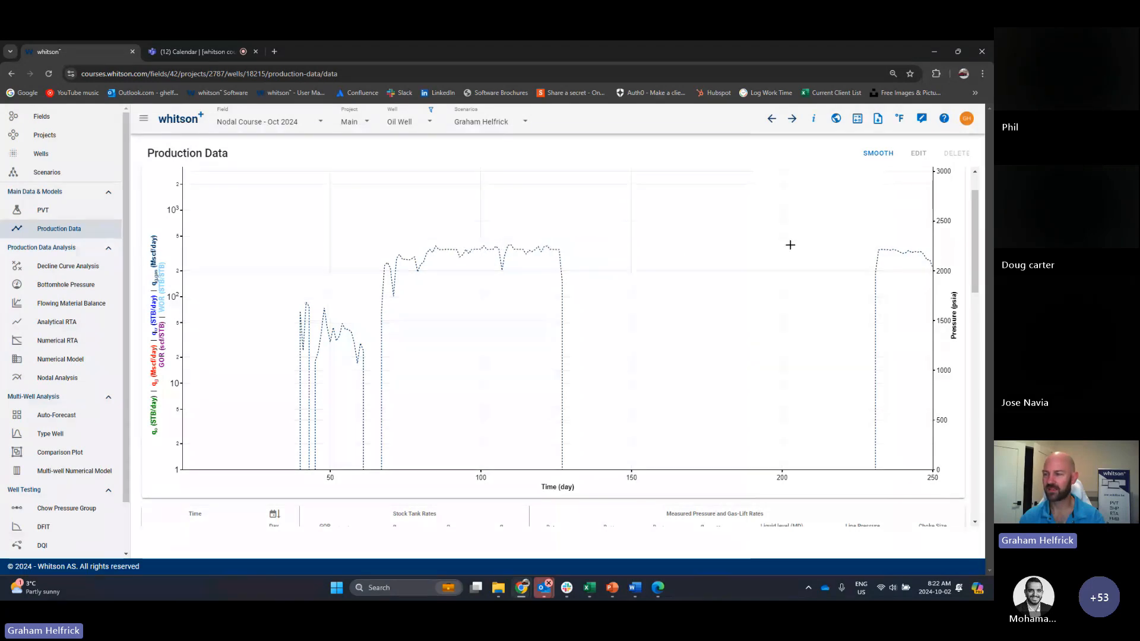
{"action": "mouse_move", "coordinate": [916, 245]}
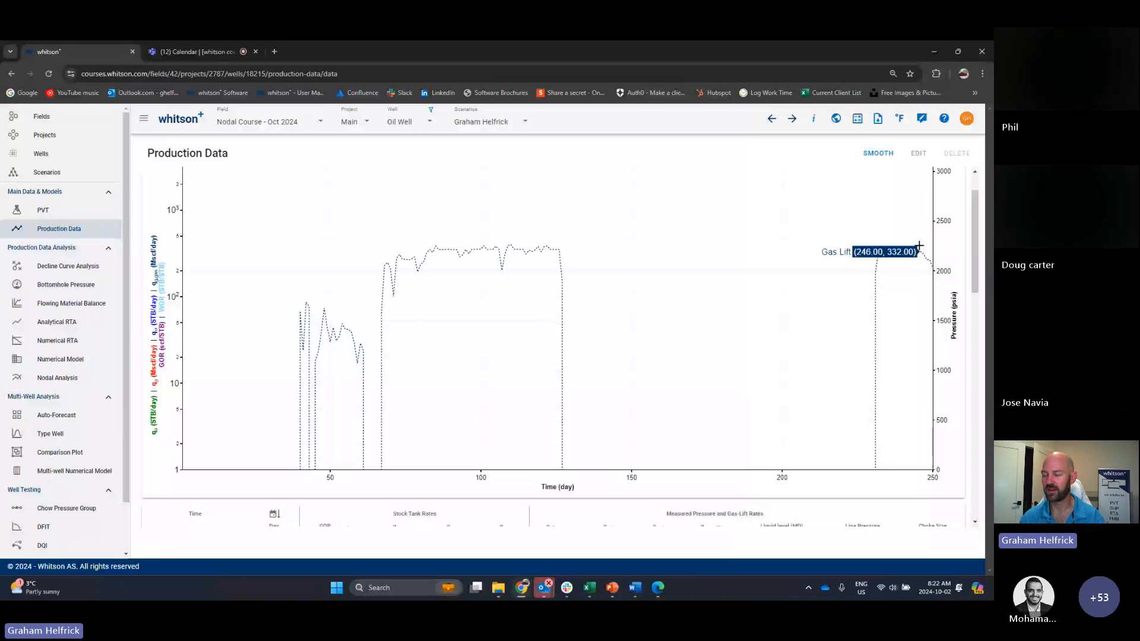
{"action": "scroll", "coordinate": [917, 246], "scroll_direction": "up", "scroll_amount": 1}
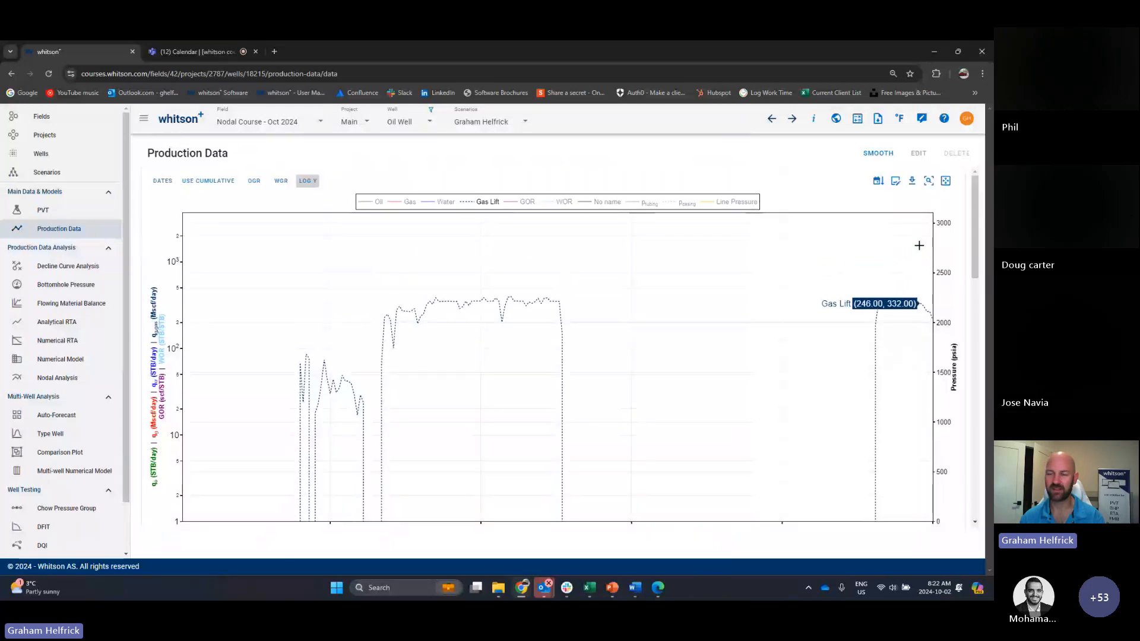
Step: Add the oil, gas, water and GOR curves to the production plot alongside gas lift
{"action": "left_click", "coordinate": [385, 203]}
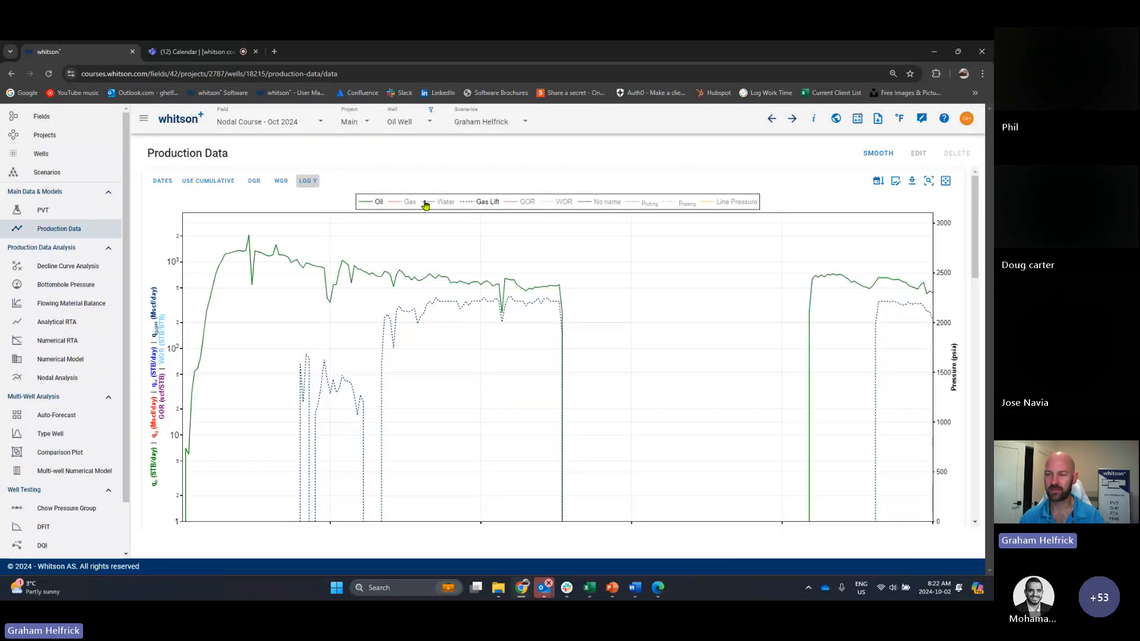
{"action": "left_click", "coordinate": [411, 203]}
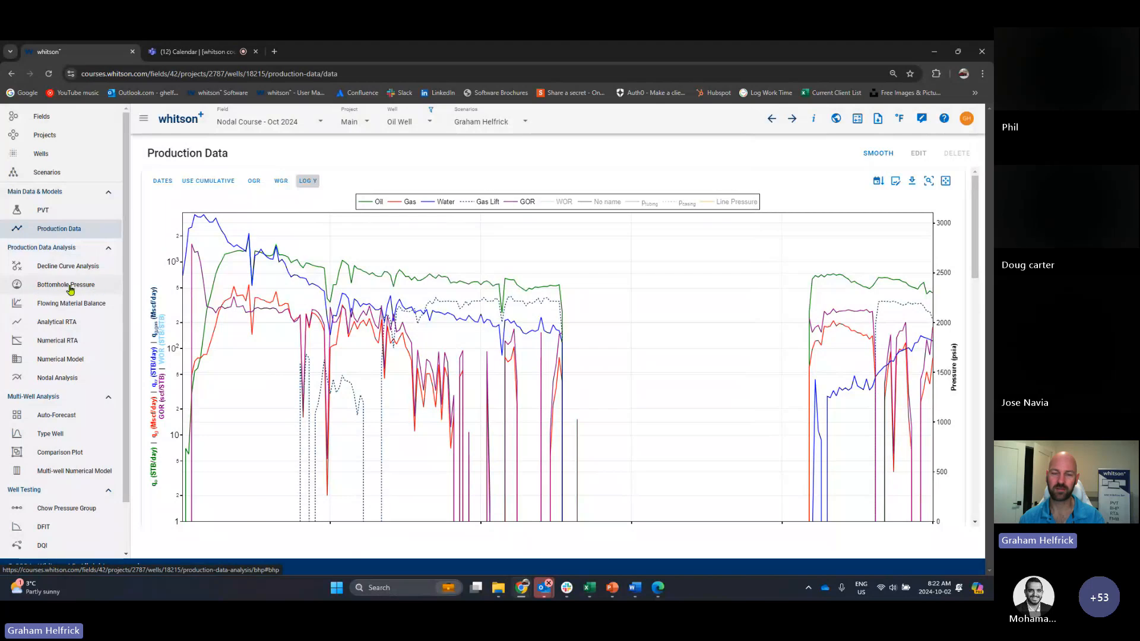
Step: Open the well's Bottomhole Pressure analysis and switch the browser to full screen
{"action": "left_click", "coordinate": [46, 290]}
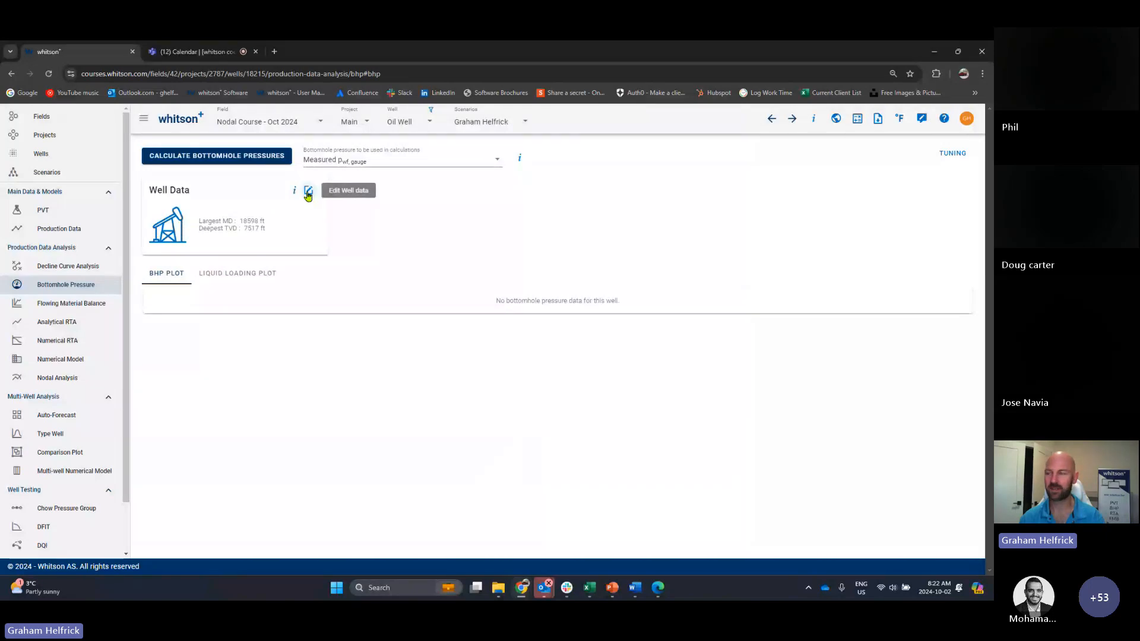
{"action": "left_click", "coordinate": [983, 74]}
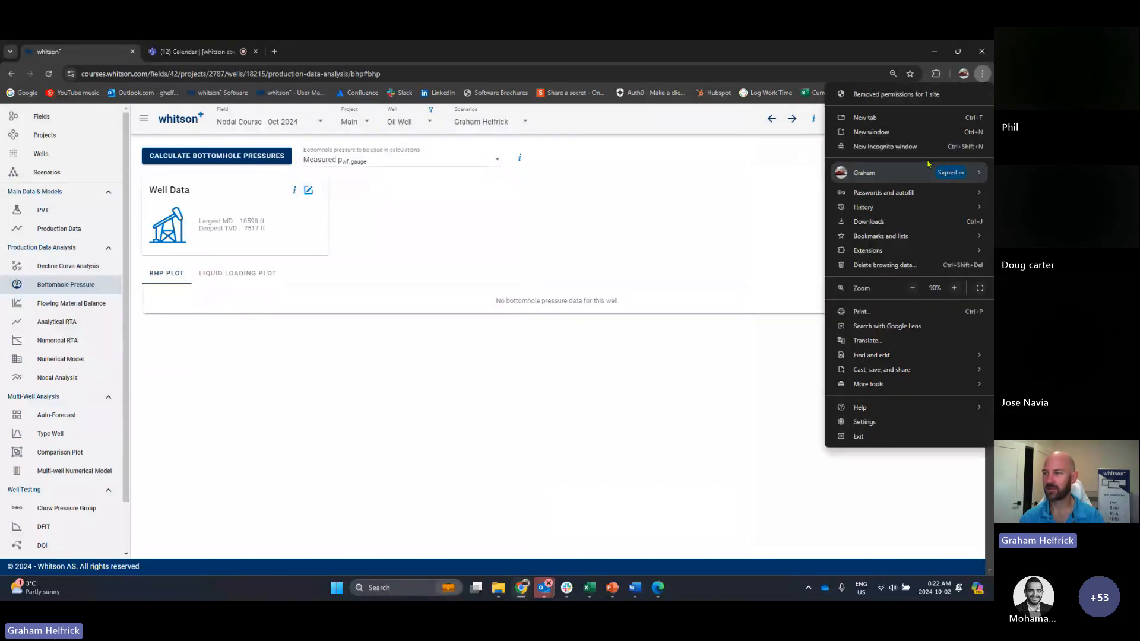
{"action": "left_click", "coordinate": [973, 171]}
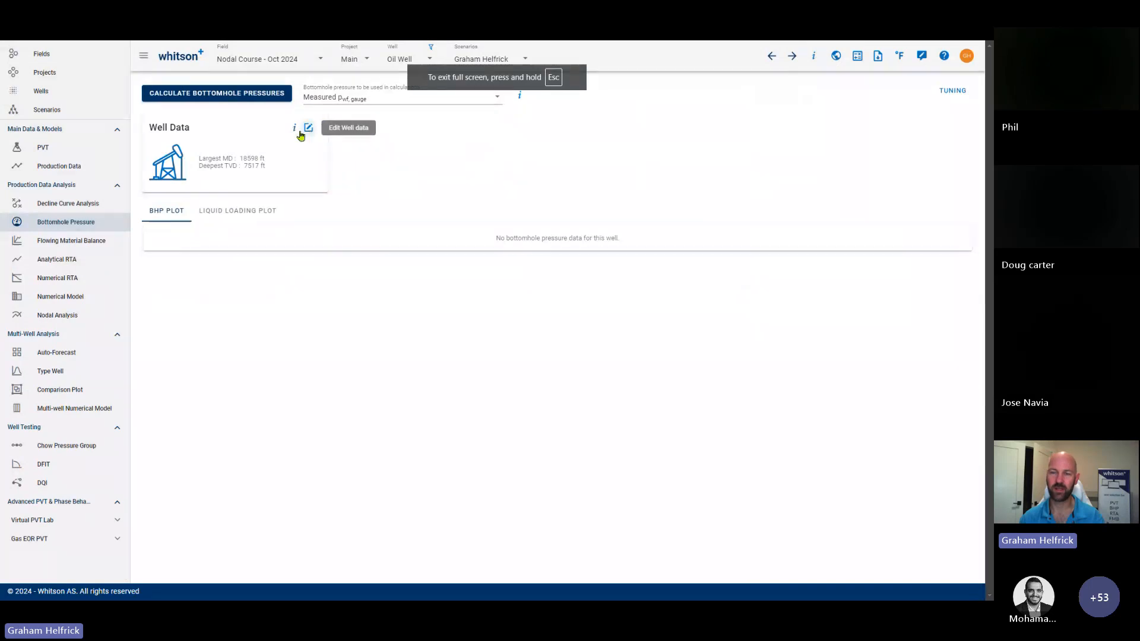
Step: Open the well data for editing and view the plot of the well deviation survey
{"action": "left_click", "coordinate": [308, 129]}
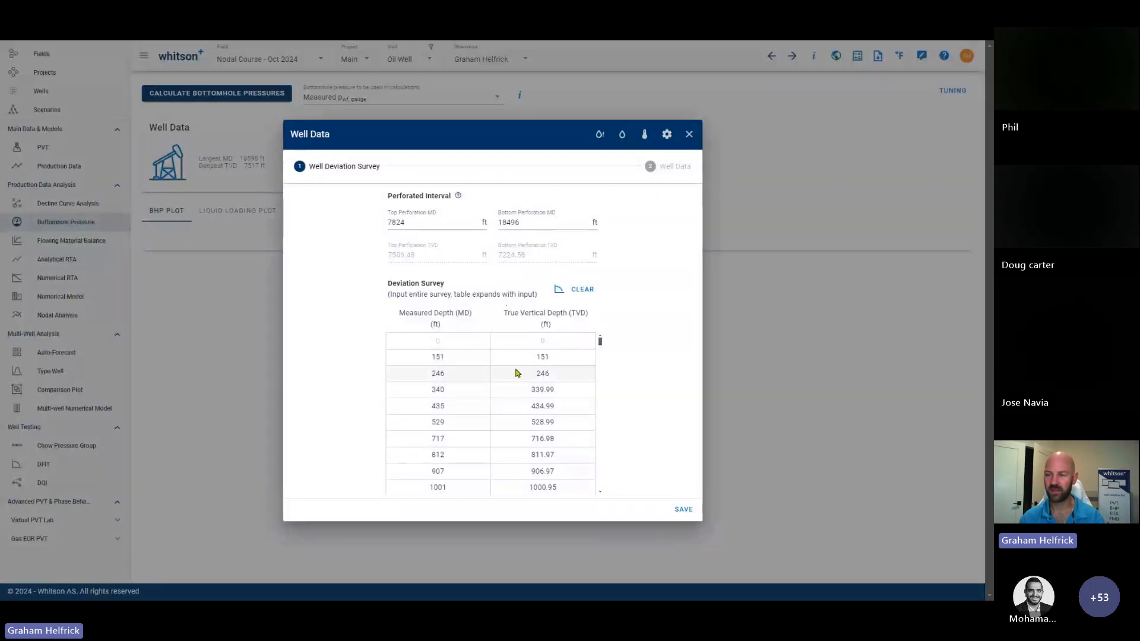
{"action": "left_click", "coordinate": [558, 295]}
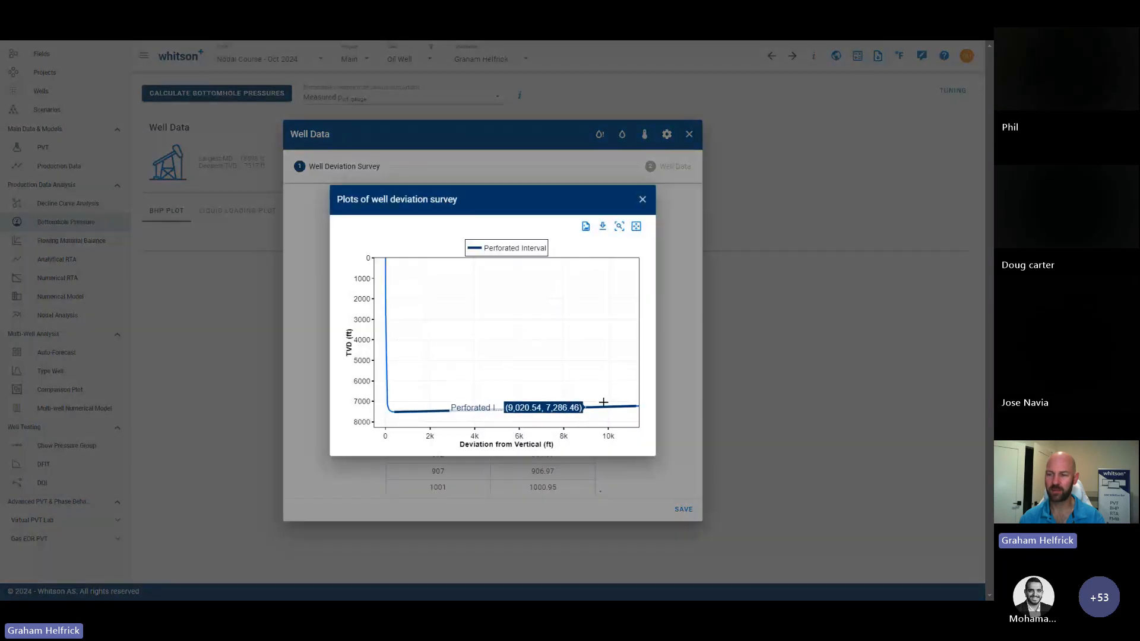
{"action": "left_click", "coordinate": [642, 200]}
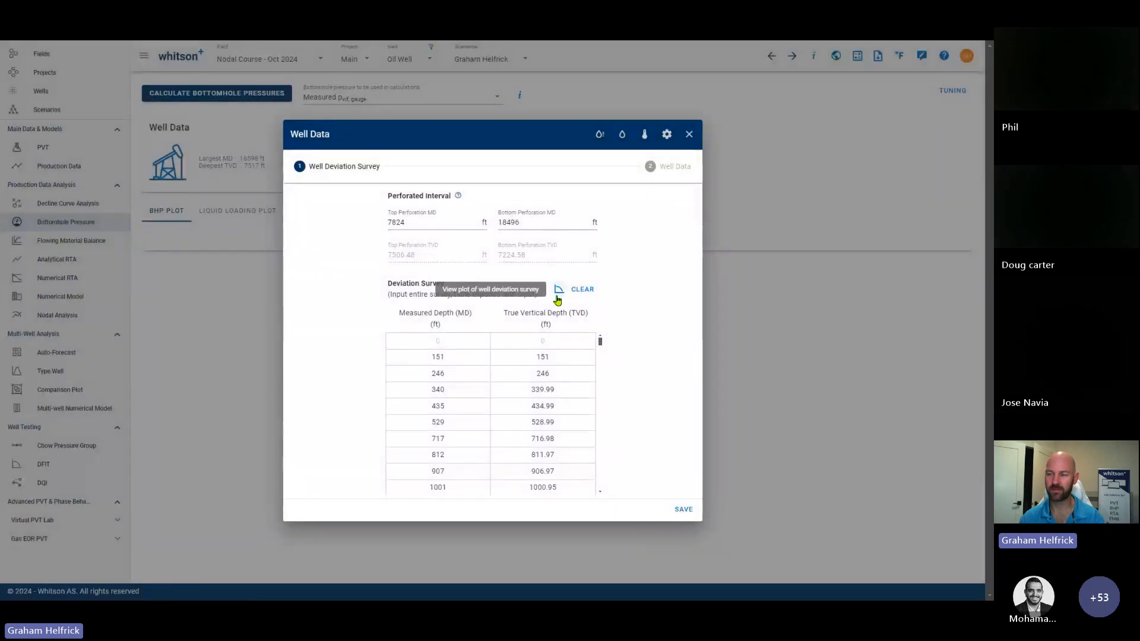
Step: Compare the casing, tubing and artificial lift settings of wellbore configurations 1 and 2
{"action": "left_click", "coordinate": [680, 168]}
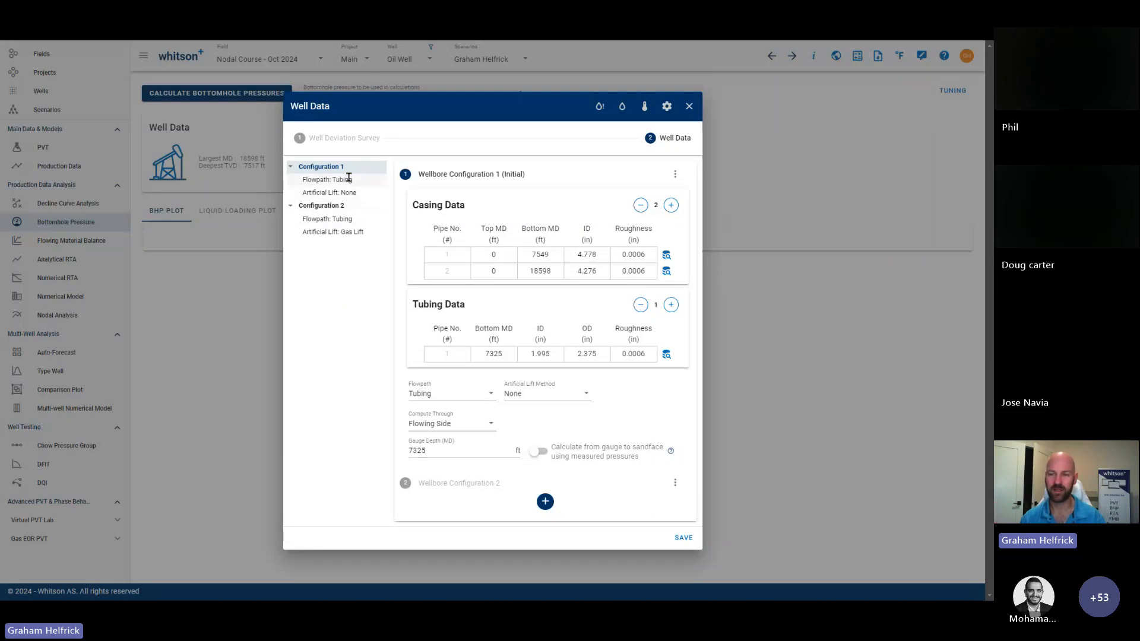
{"action": "left_click", "coordinate": [342, 204]}
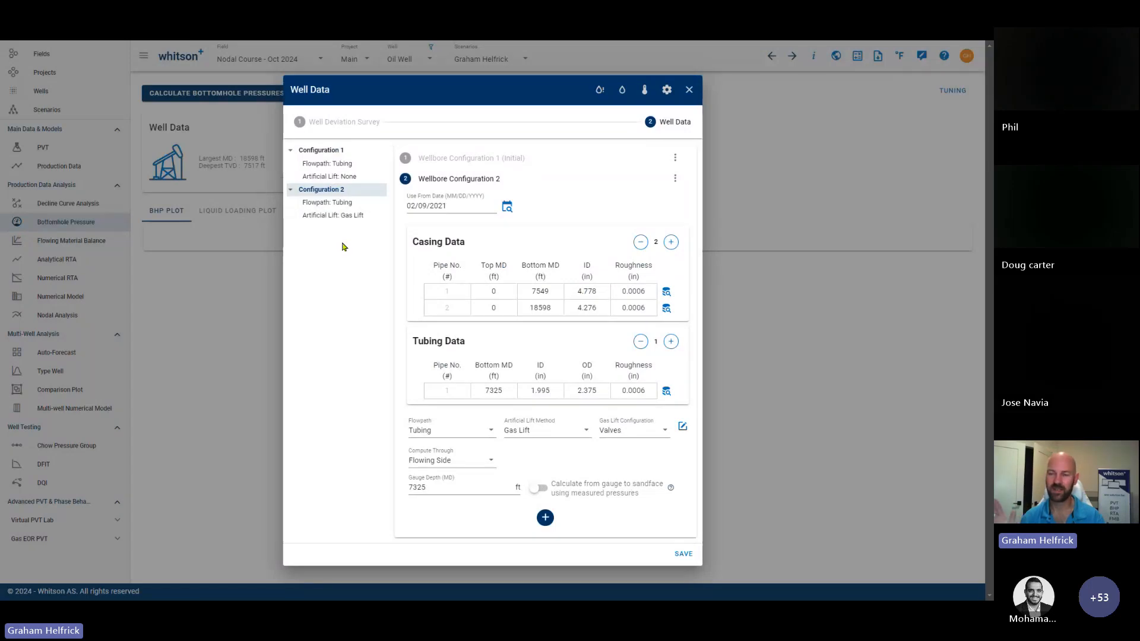
{"action": "left_click", "coordinate": [545, 432]}
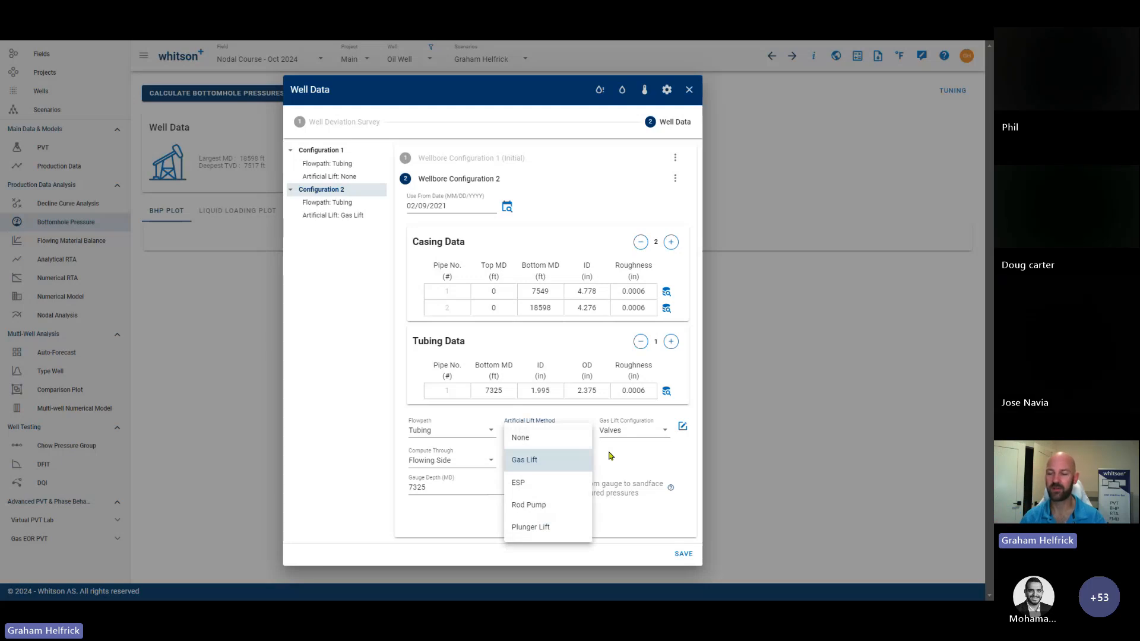
{"action": "left_click", "coordinate": [483, 481]}
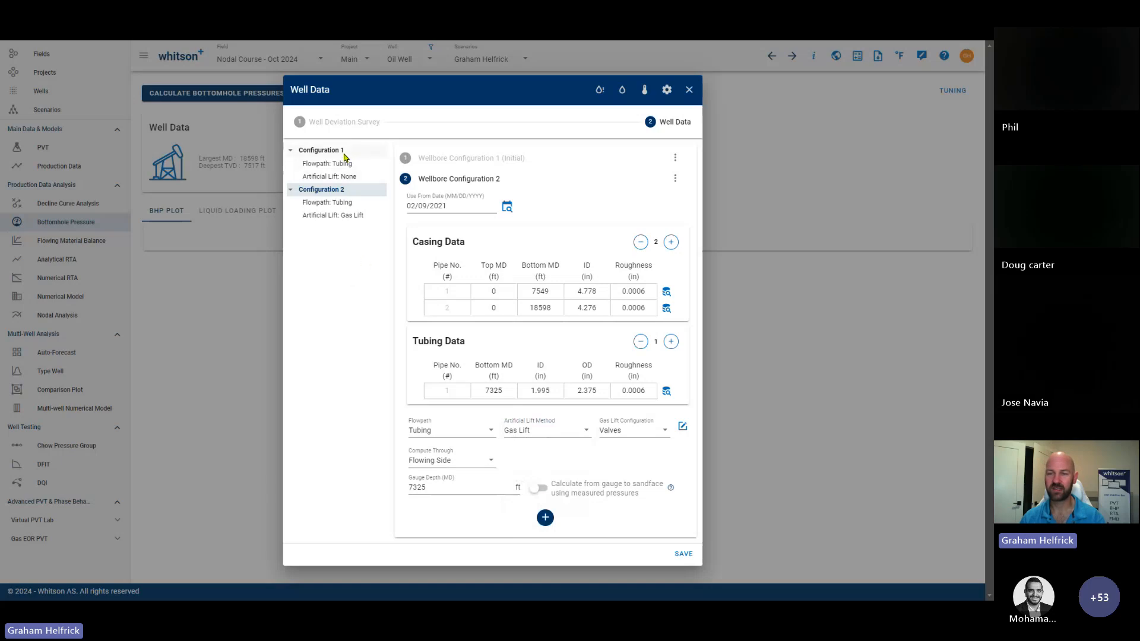
{"action": "left_click", "coordinate": [340, 152]}
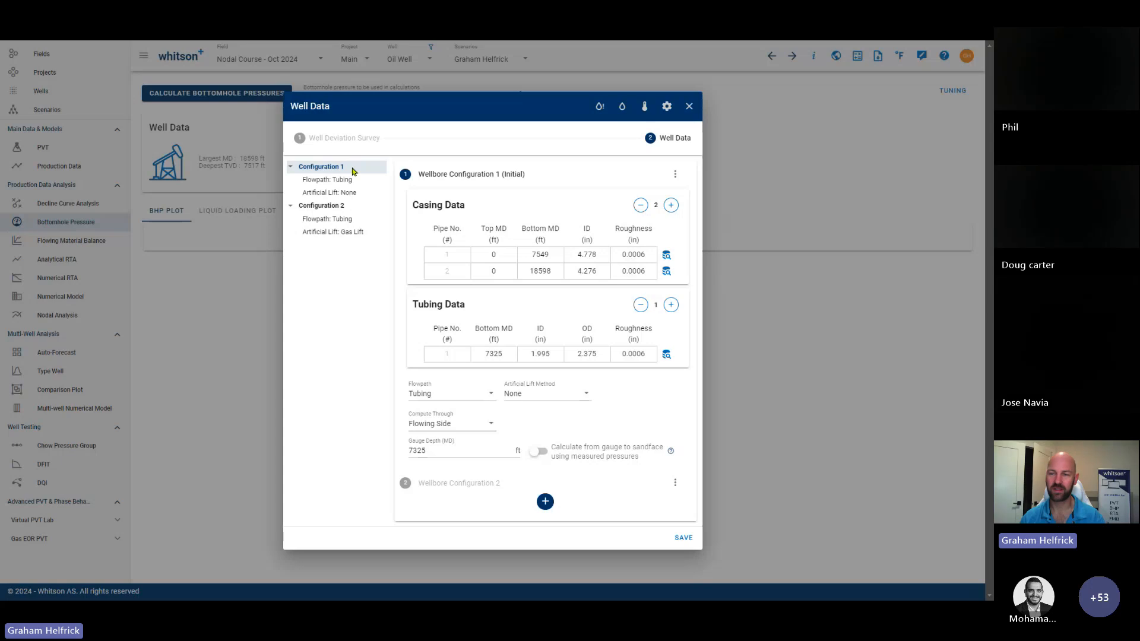
Step: Review the artificial lift and gas lift options for wellbore configuration 2, keeping Gas Lift with the Valves configuration
{"action": "left_click", "coordinate": [331, 205]}
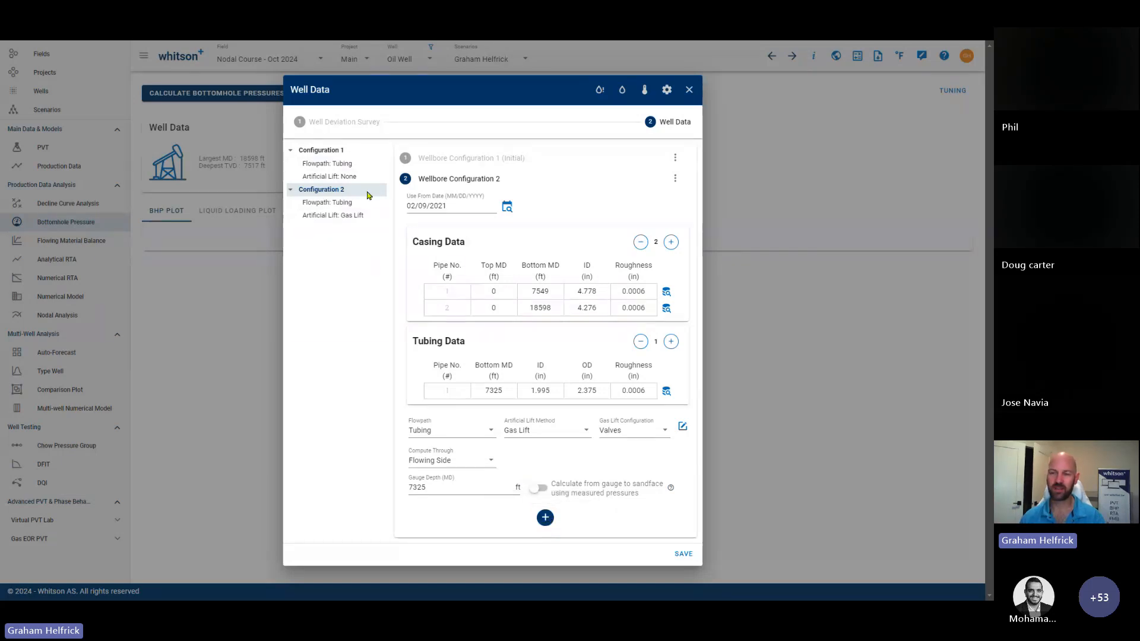
{"action": "left_click", "coordinate": [560, 432]}
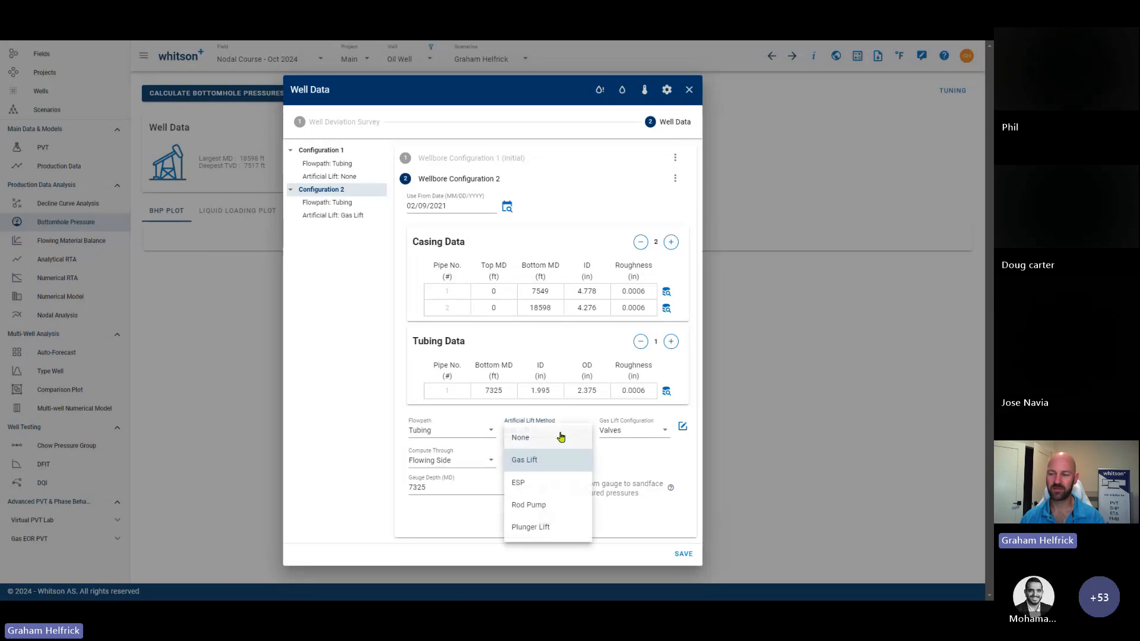
{"action": "left_click", "coordinate": [555, 461]}
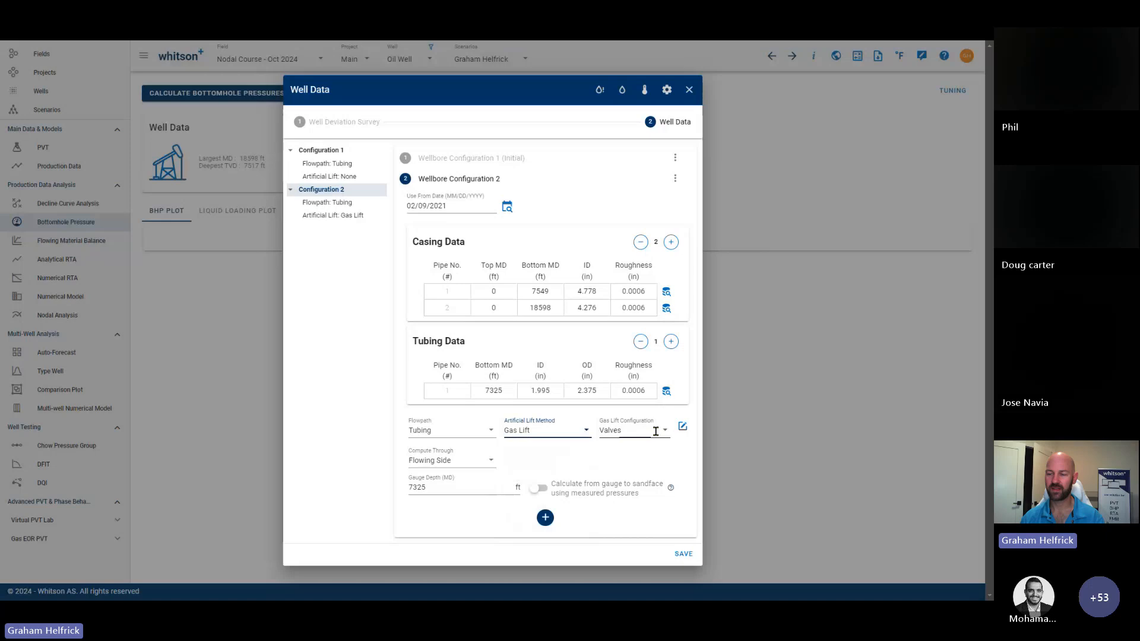
{"action": "left_click", "coordinate": [656, 431]}
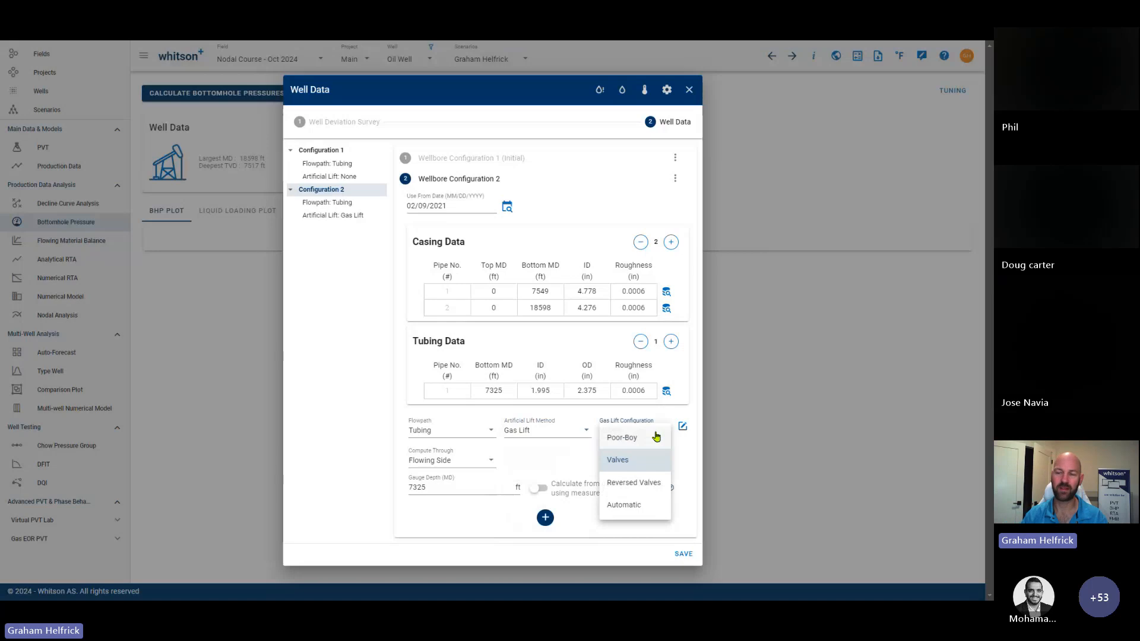
{"action": "left_click", "coordinate": [641, 461]}
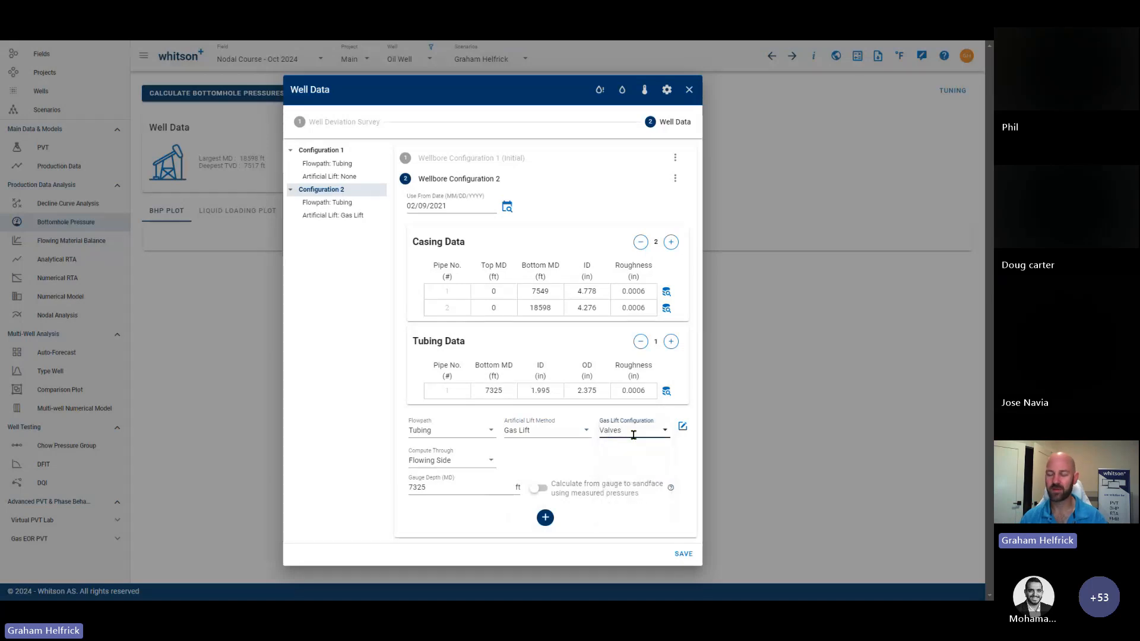
Step: Examine the depths and surface opening and closing pressures of configuration 2's gas lift valves, then review the gas lift configuration options
{"action": "left_click", "coordinate": [686, 434]}
{"action": "left_click", "coordinate": [476, 323]}
{"action": "left_click", "coordinate": [480, 343]}
{"action": "left_click", "coordinate": [476, 355]}
{"action": "left_click", "coordinate": [473, 371]}
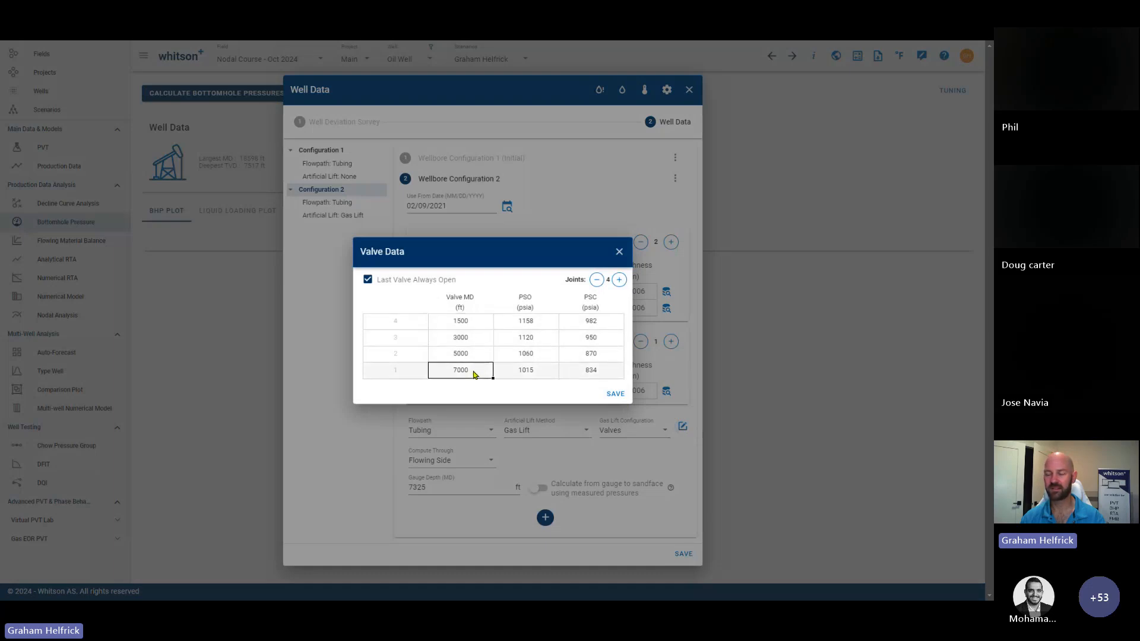
{"action": "left_click", "coordinate": [526, 322]}
{"action": "left_click", "coordinate": [581, 325]}
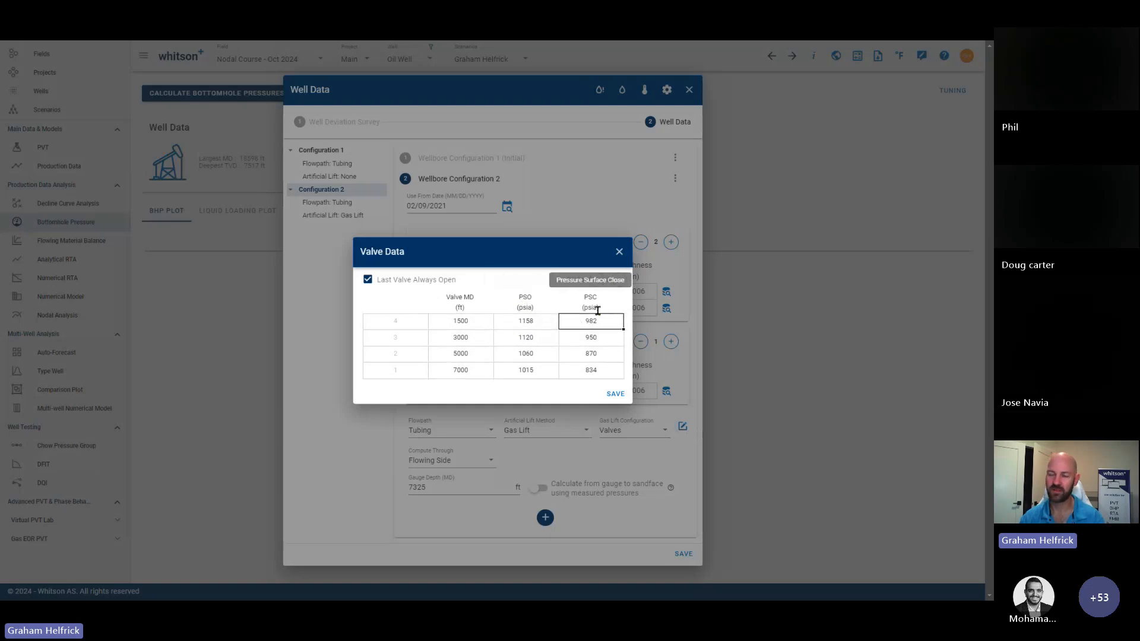
{"action": "left_click", "coordinate": [550, 372]}
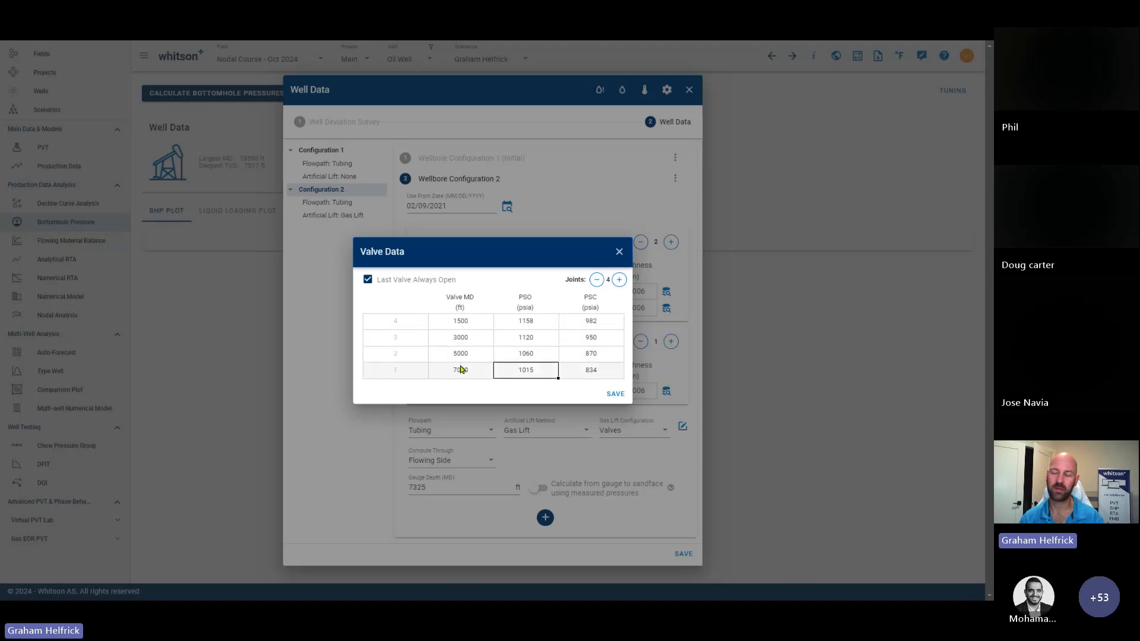
{"action": "left_click", "coordinate": [636, 430]}
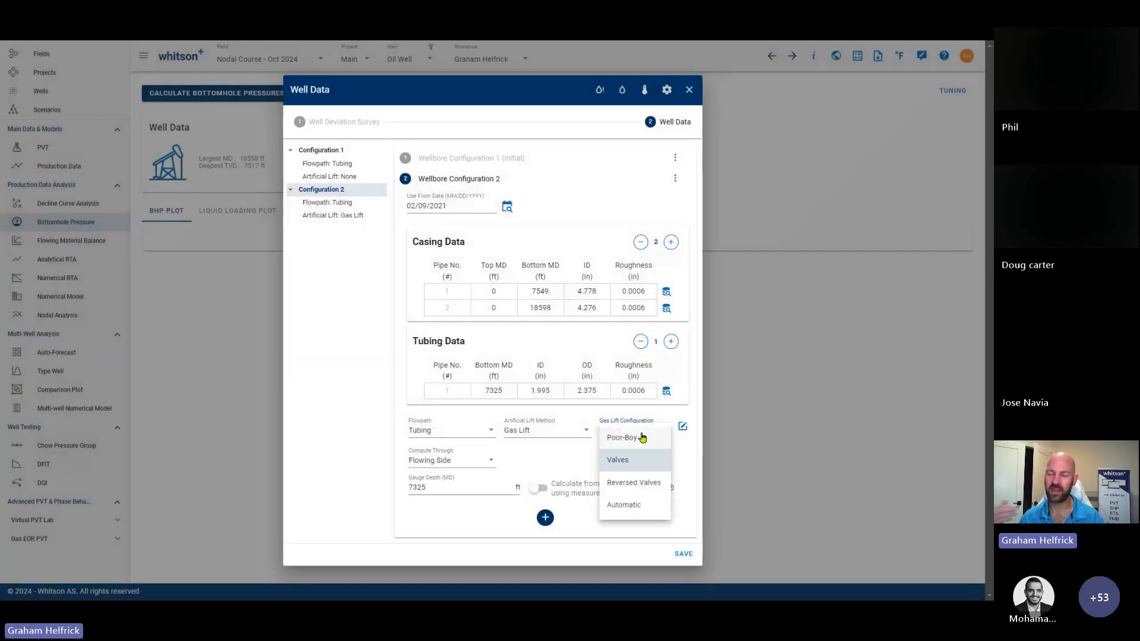
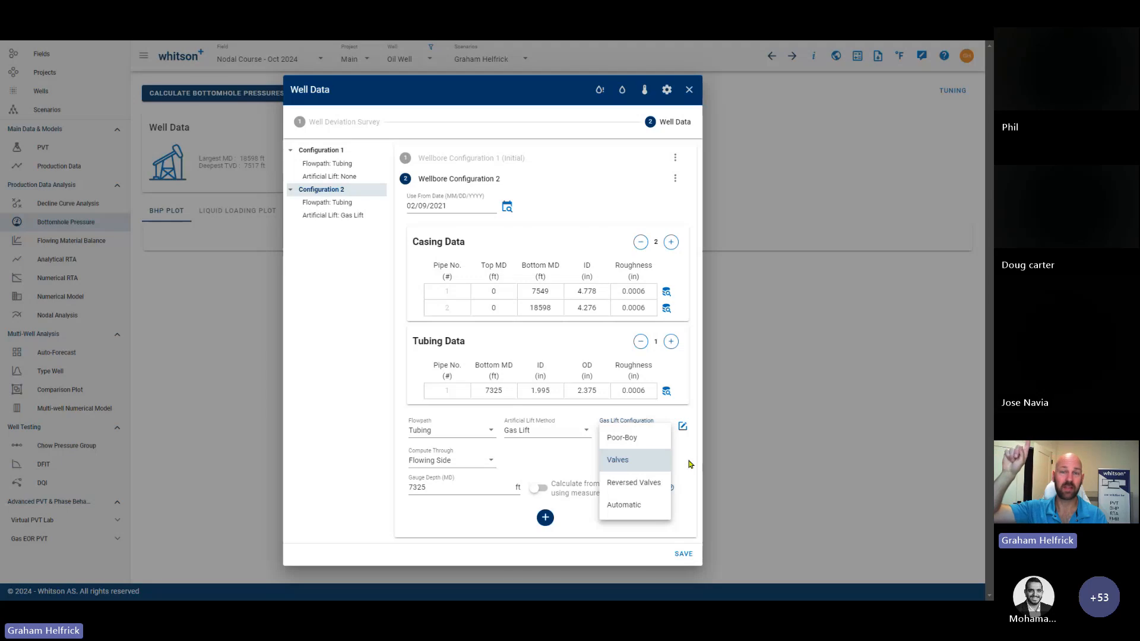
{"action": "left_click", "coordinate": [689, 462]}
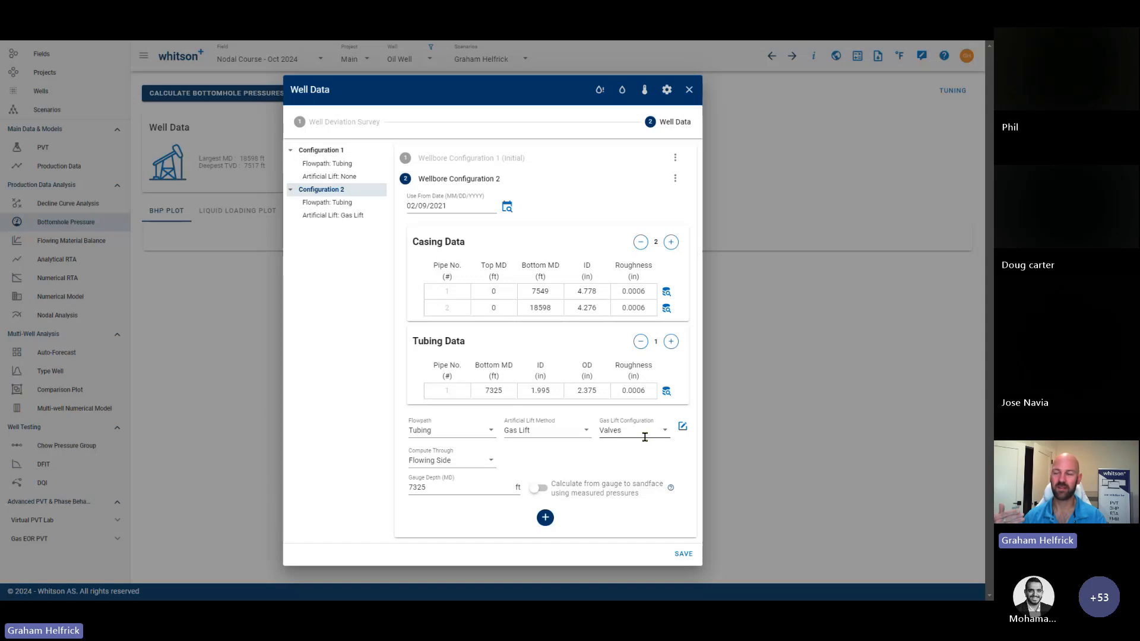
Step: Try ESP as the artificial lift method of wellbore configuration 2 and examine its gauge depth setting
{"action": "left_click", "coordinate": [549, 431]}
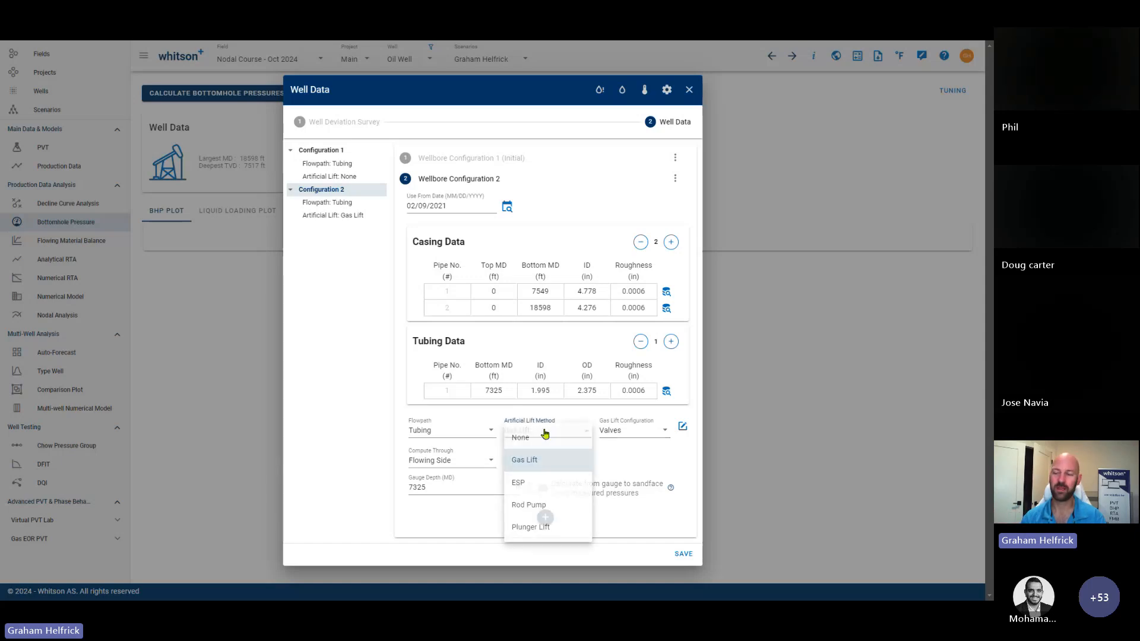
{"action": "left_click", "coordinate": [530, 484]}
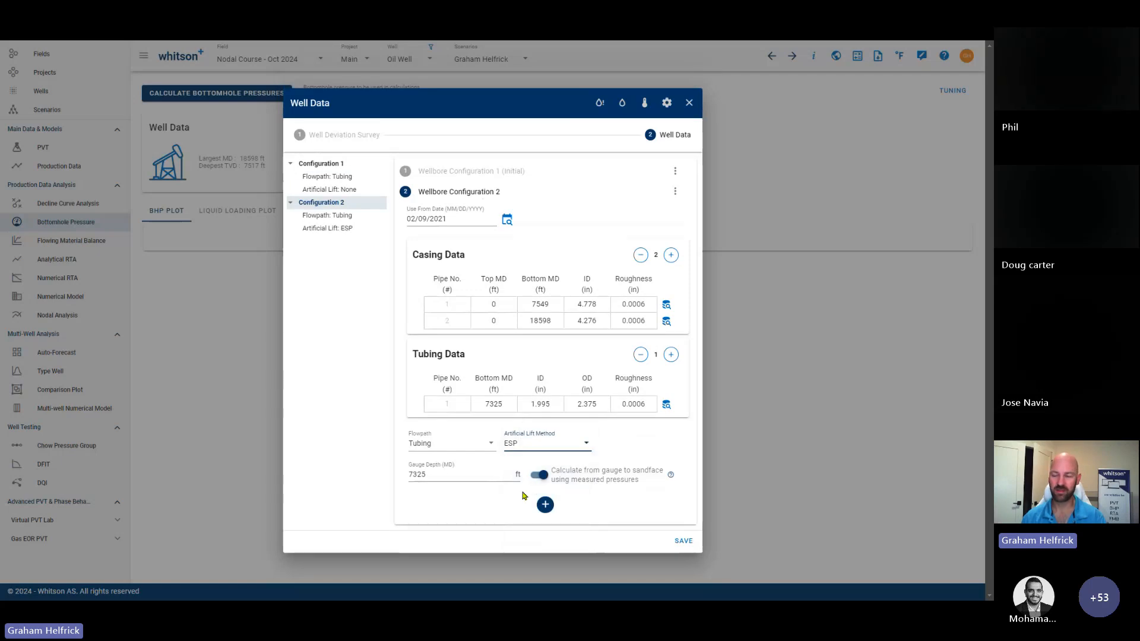
{"action": "left_click_drag", "start_coordinate": [441, 476], "coordinate": [410, 477]}
{"action": "left_click", "coordinate": [430, 492]}
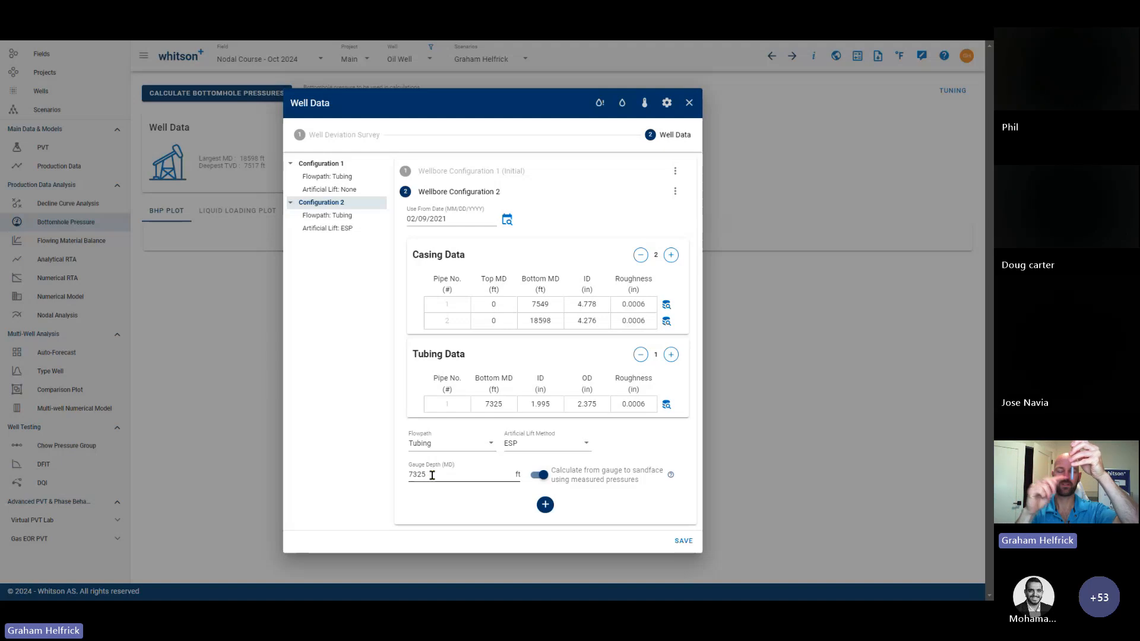
{"action": "left_click_drag", "start_coordinate": [440, 473], "coordinate": [408, 479]}
{"action": "left_click", "coordinate": [436, 477]}
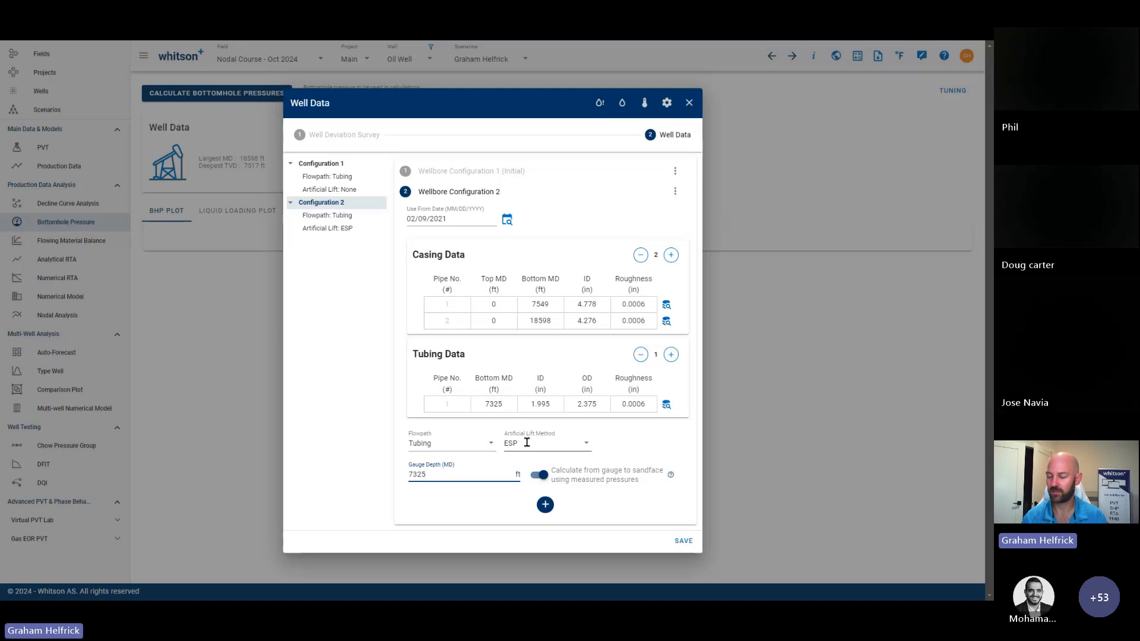
Step: Restore Gas Lift as the artificial lift method of wellbore configuration 2 and close the well data without saving
{"action": "left_click", "coordinate": [527, 442]}
{"action": "left_click", "coordinate": [541, 477]}
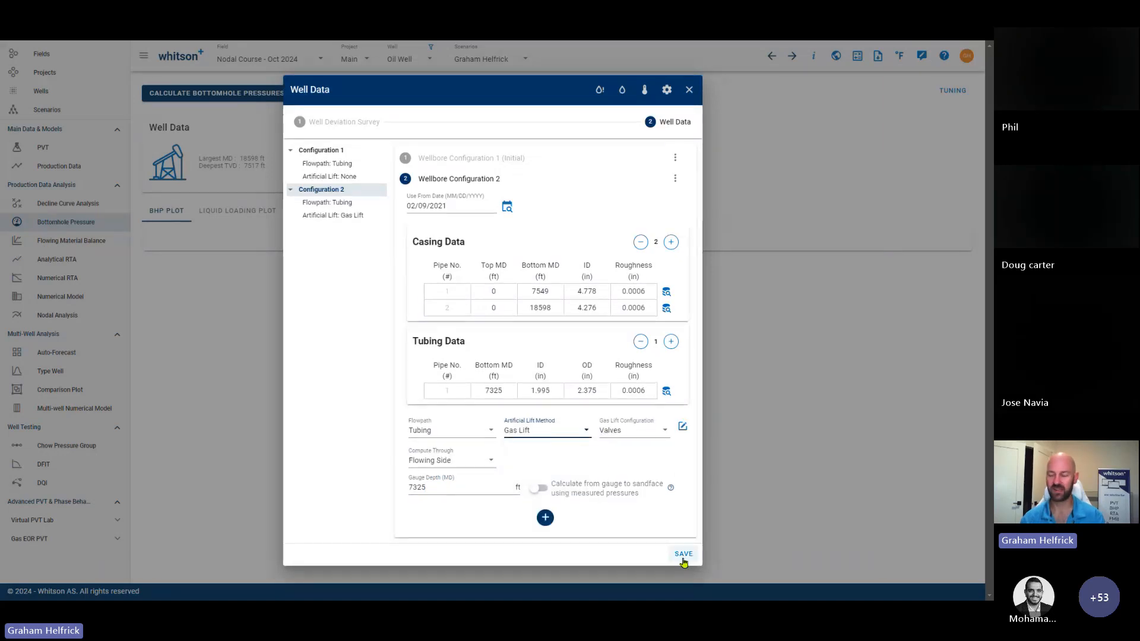
{"action": "left_click", "coordinate": [688, 89]}
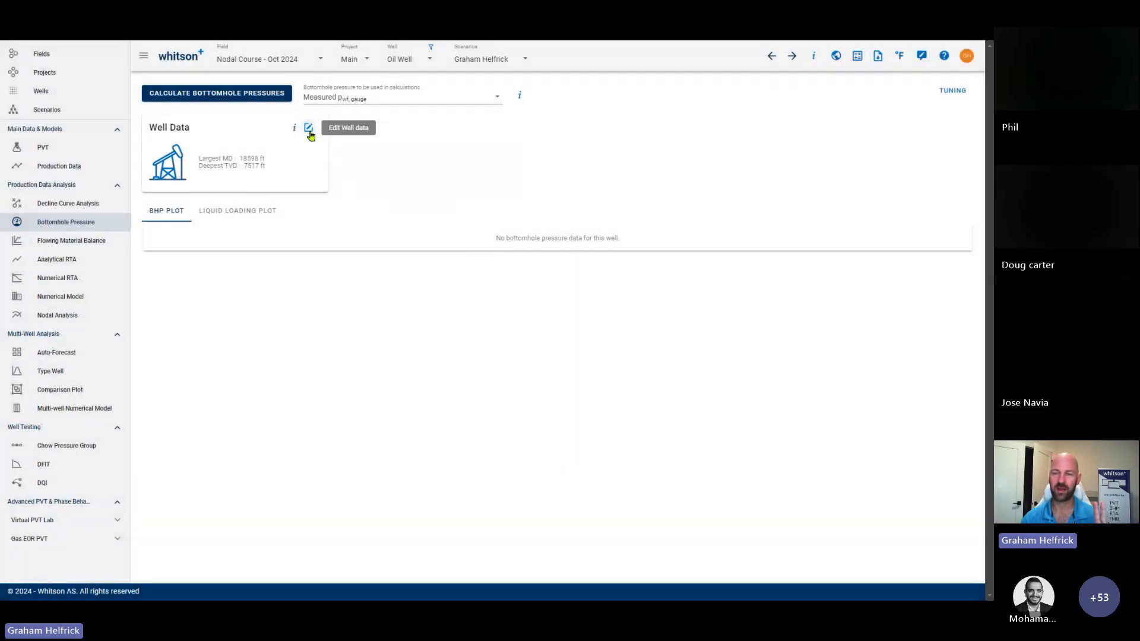
Step: Look over the casing, tubing and flowpath inputs of wellbore configuration 1 in the well data, then close it without saving
{"action": "left_click", "coordinate": [309, 128]}
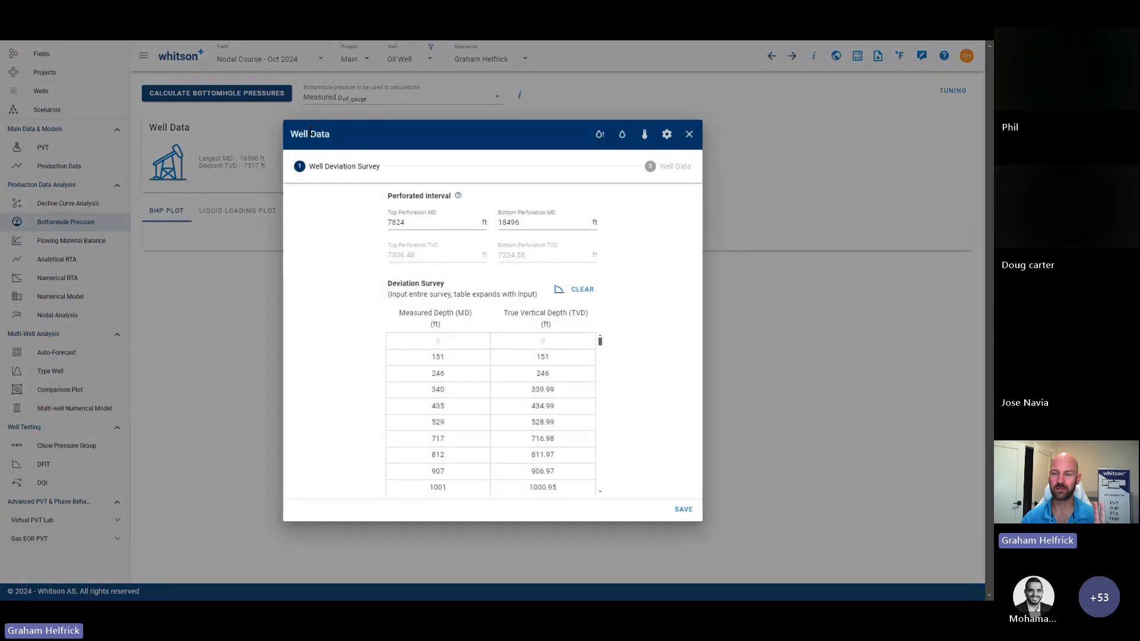
{"action": "left_click", "coordinate": [674, 166]}
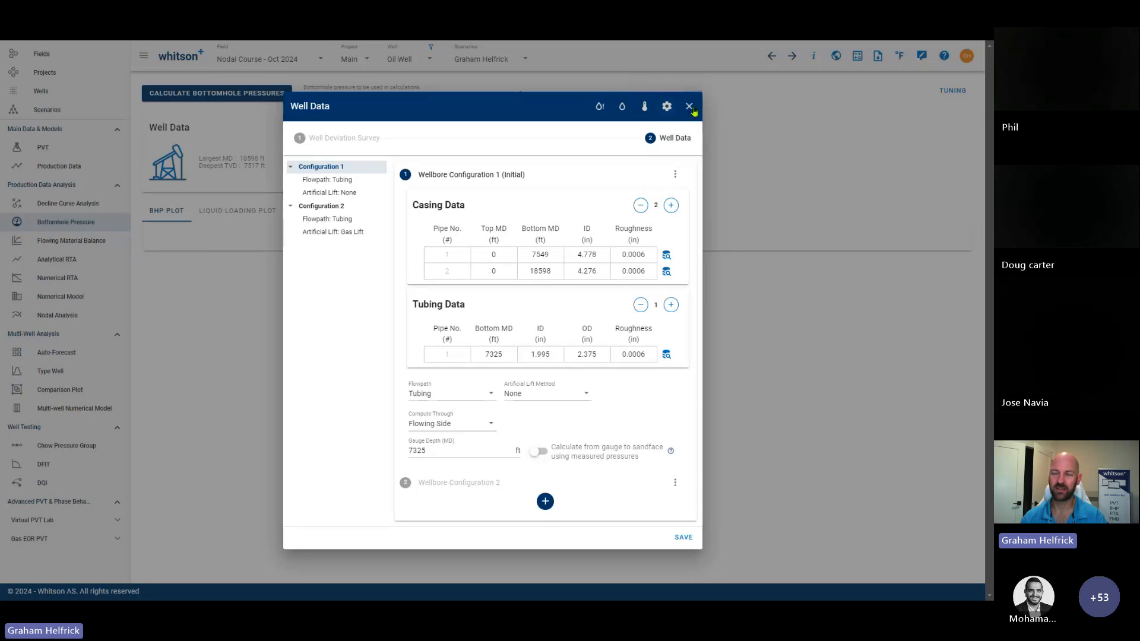
{"action": "left_click", "coordinate": [689, 107]}
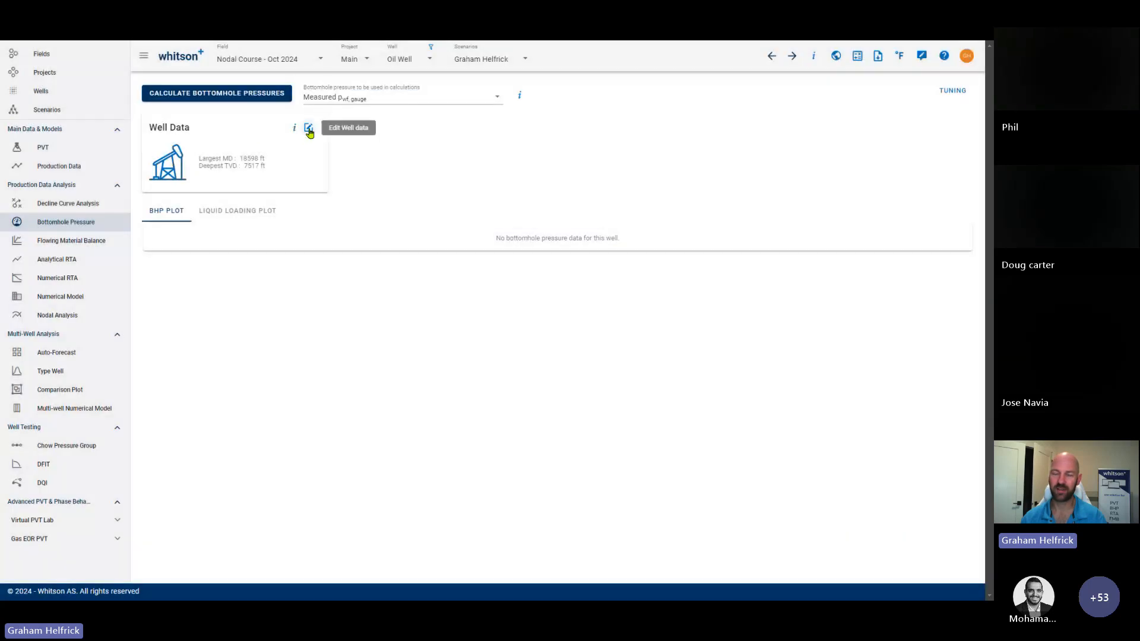
Step: Enable computing when the well is shut in within the well data's calculation settings, and save the settings and well data
{"action": "left_click", "coordinate": [309, 129]}
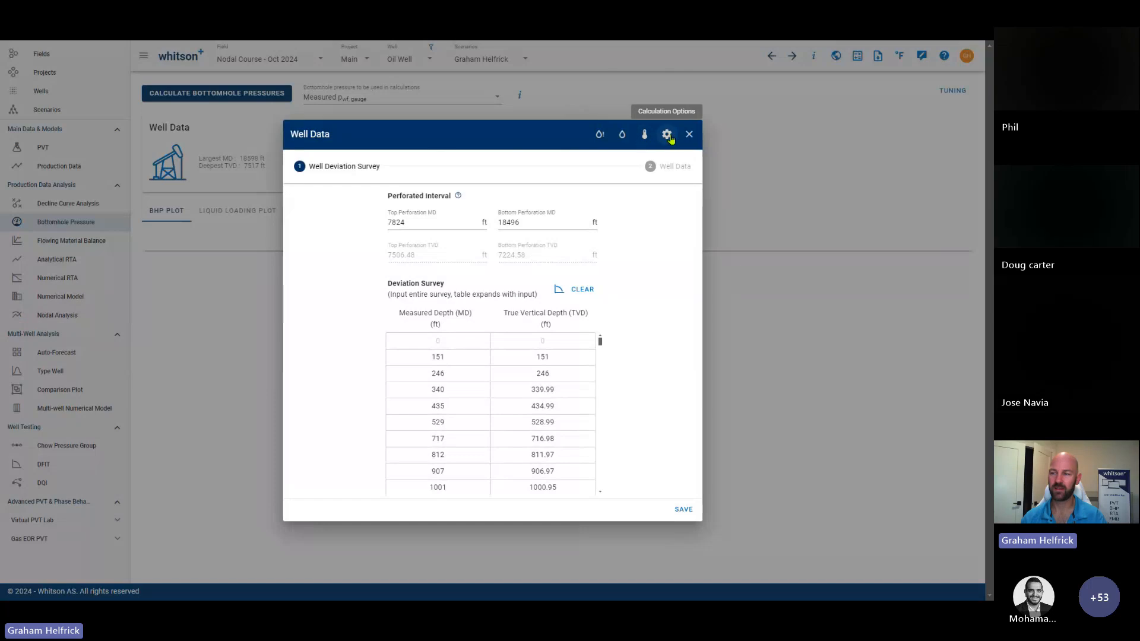
{"action": "left_click", "coordinate": [667, 135]}
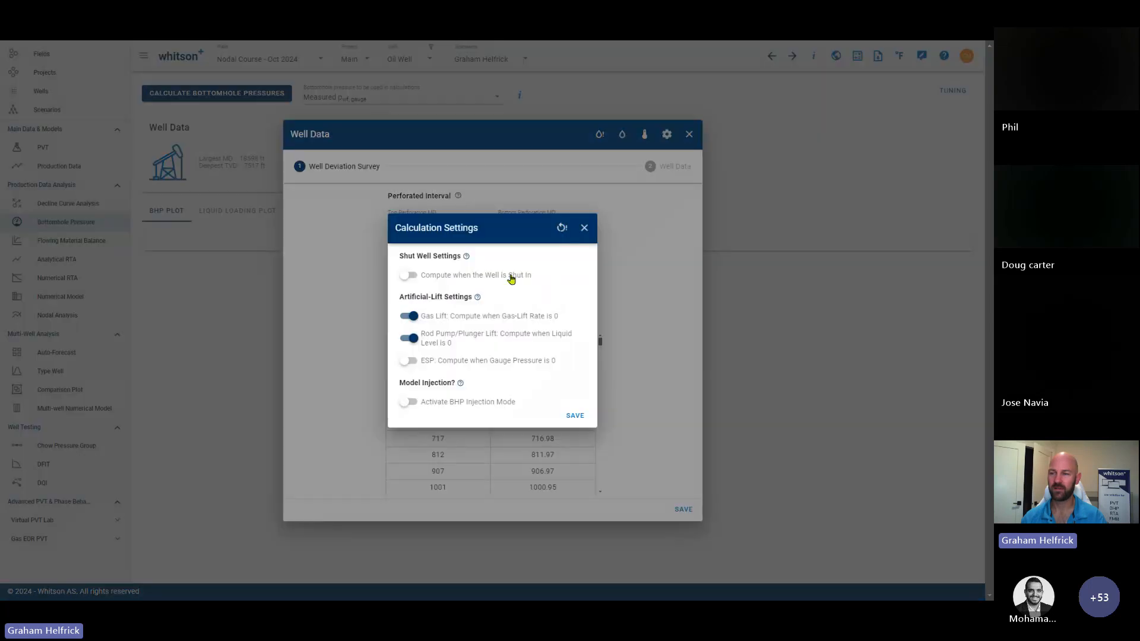
{"action": "left_click", "coordinate": [410, 278]}
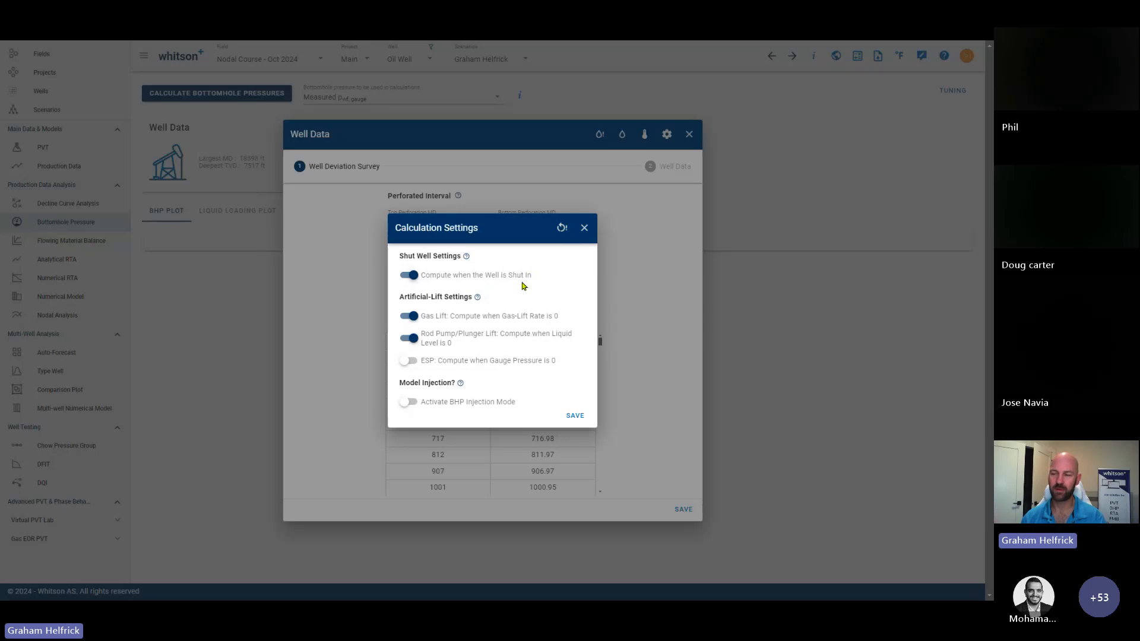
{"action": "left_click", "coordinate": [574, 415]}
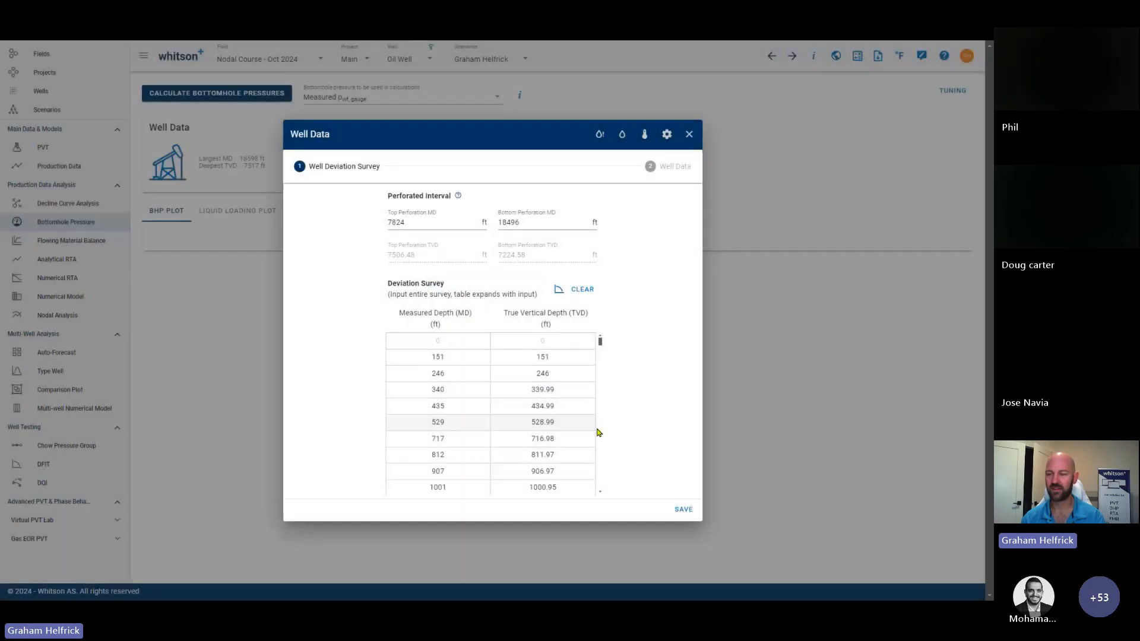
{"action": "left_click", "coordinate": [683, 509]}
Step: Calculate the bottomhole pressures and zoom the plot to mid-April to early May 2021 to compare the correlations
{"action": "left_click", "coordinate": [217, 95]}
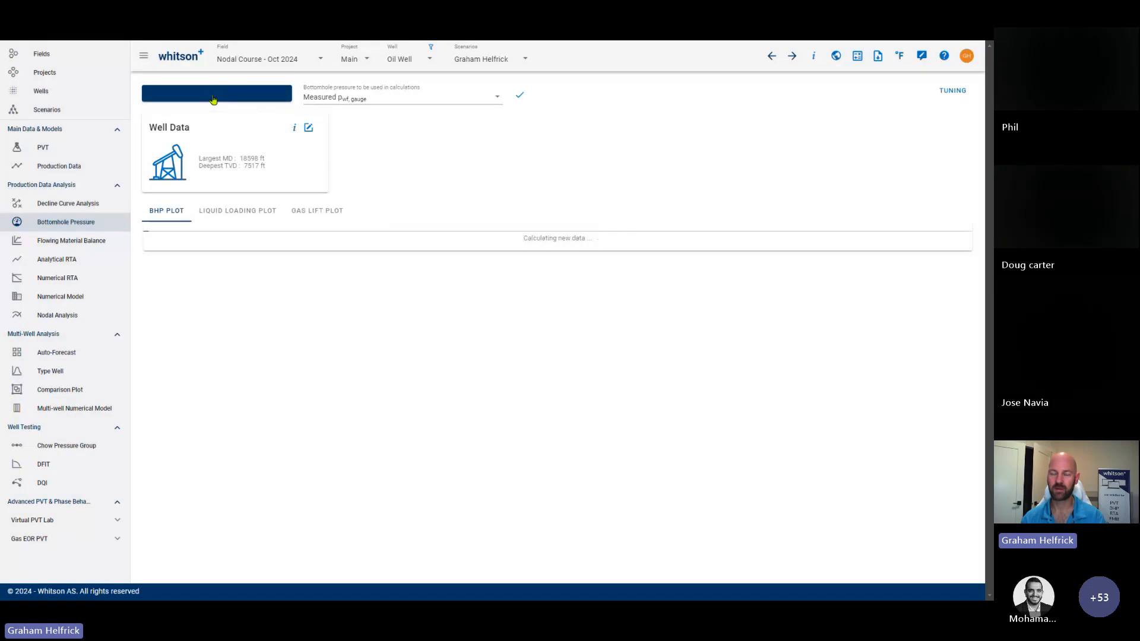
{"action": "left_click_drag", "start_coordinate": [935, 555], "coordinate": [909, 554]}
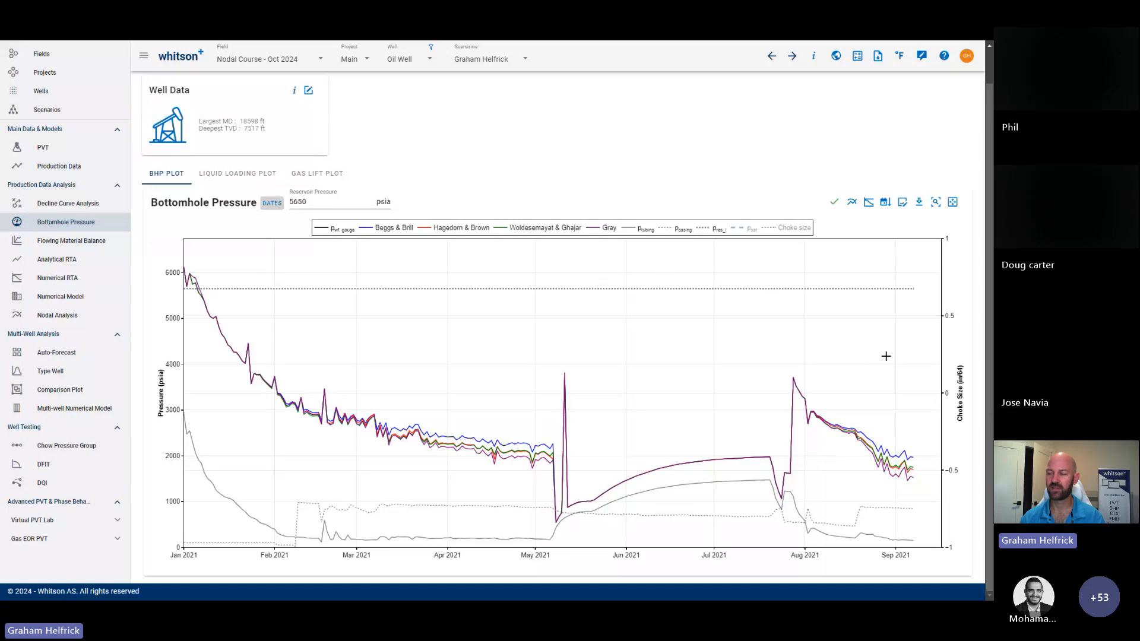
{"action": "mouse_move", "coordinate": [911, 455]}
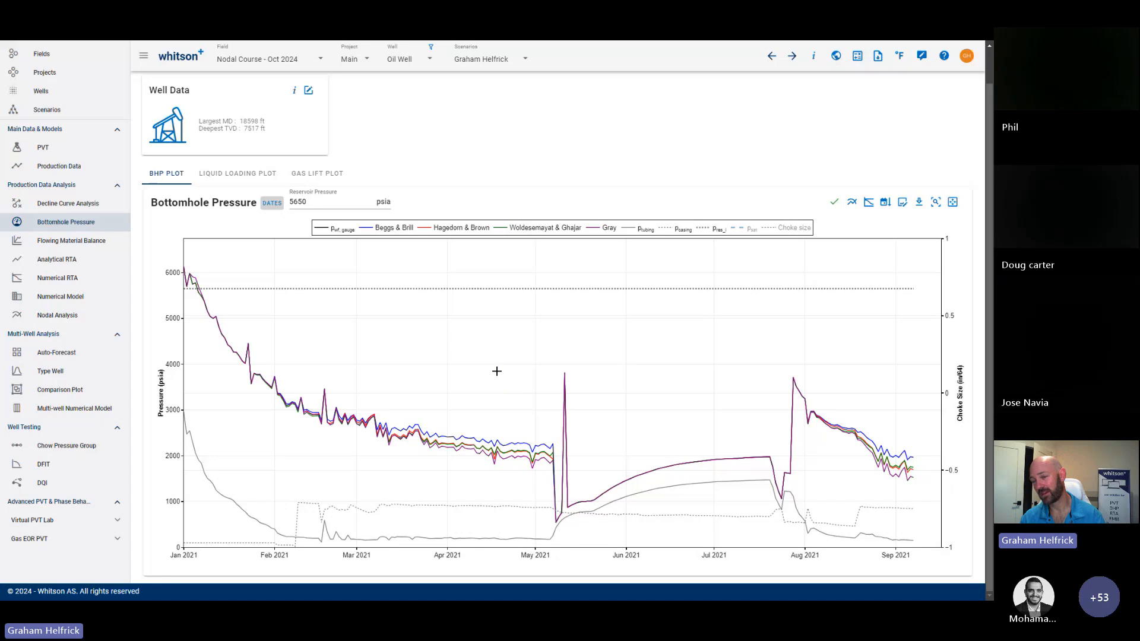
{"action": "left_click_drag", "start_coordinate": [484, 432], "coordinate": [554, 476]}
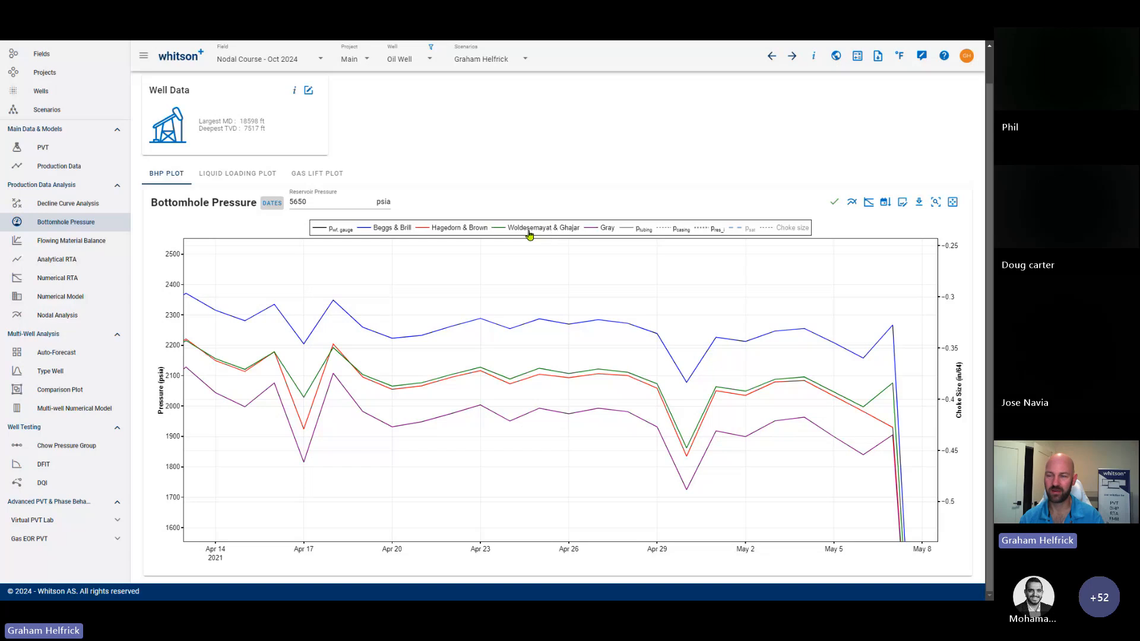
Step: Set Woldesemayat & Ghajar as the bottomhole pressure used in calculations and restore the plot's full range
{"action": "scroll", "coordinate": [529, 233], "scroll_direction": "up", "scroll_amount": 1}
{"action": "left_click", "coordinate": [390, 96]}
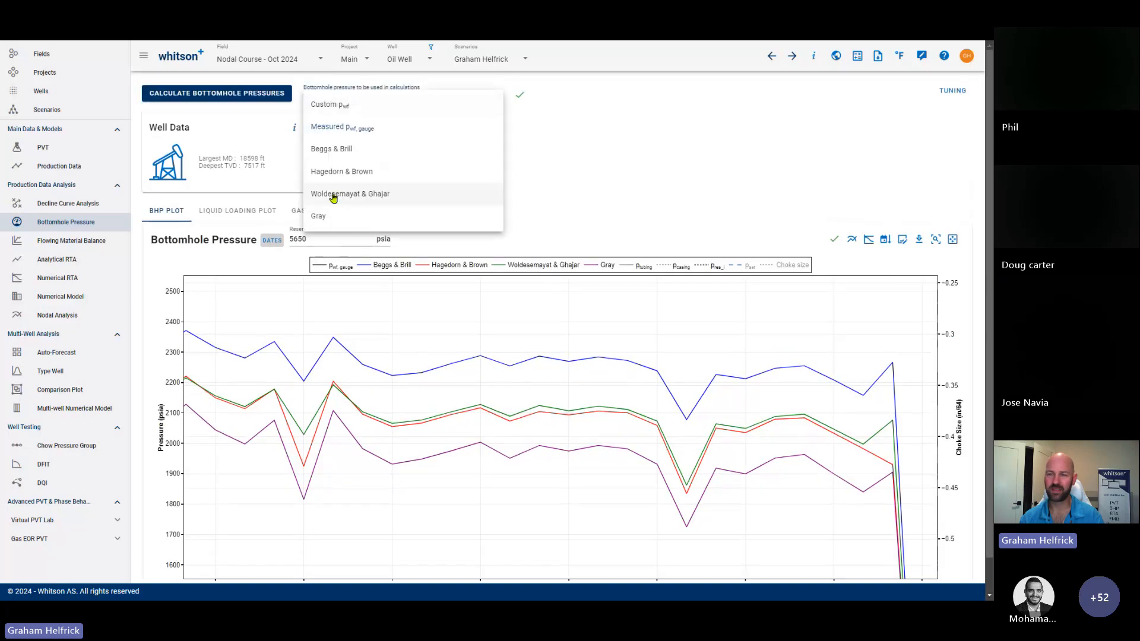
{"action": "left_click", "coordinate": [333, 196]}
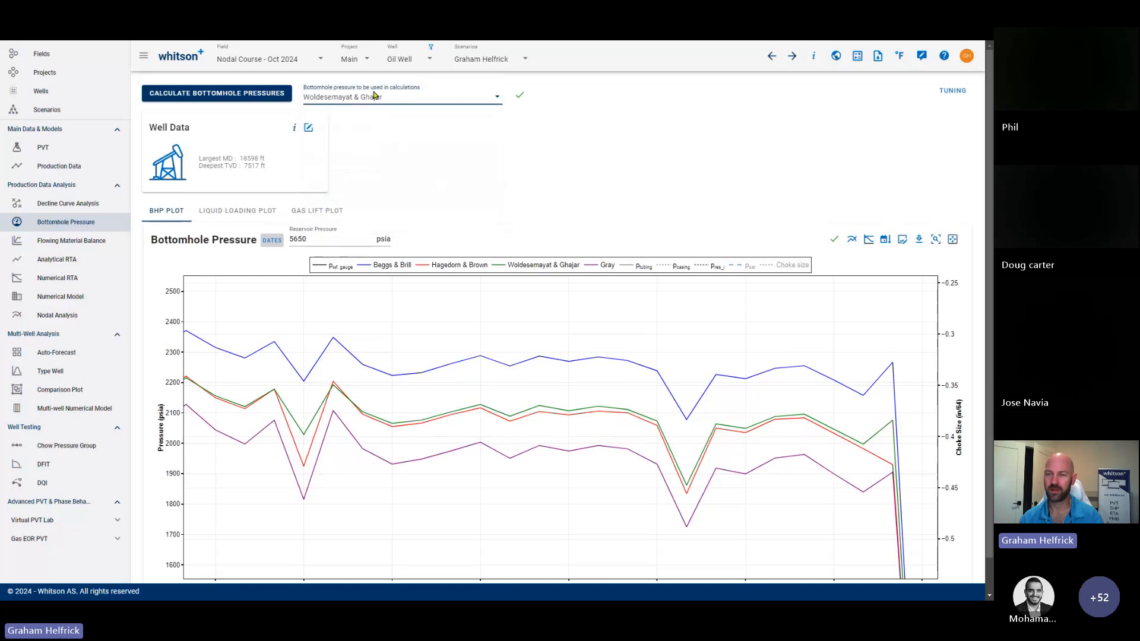
{"action": "double_click", "coordinate": [548, 316]}
{"action": "scroll", "coordinate": [564, 475], "scroll_direction": "down", "scroll_amount": 1}
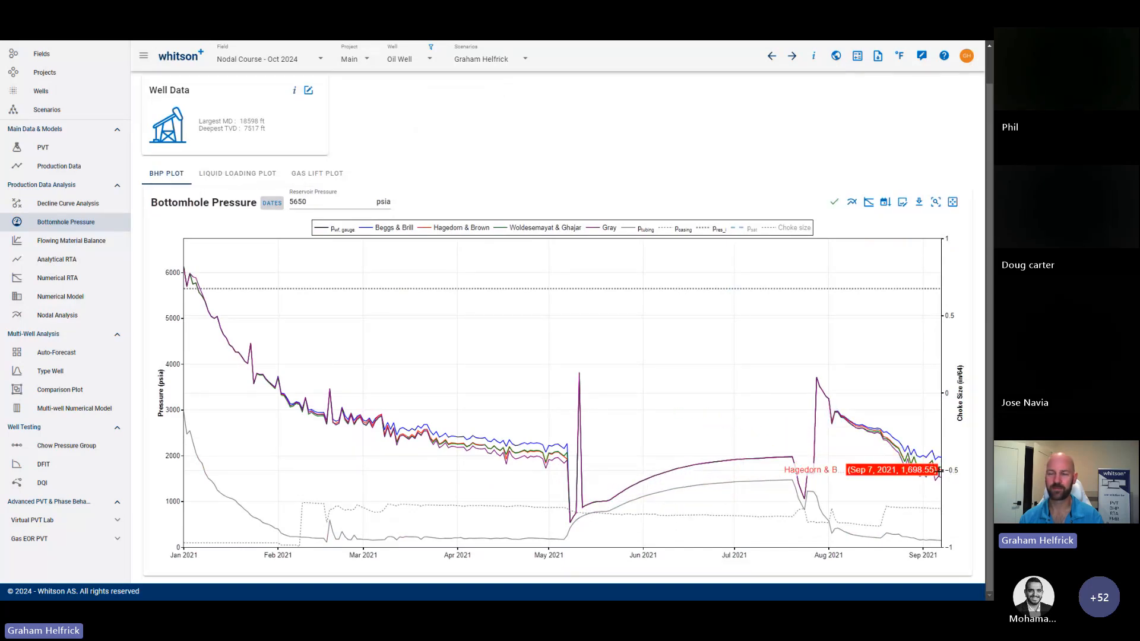
Step: Review the liquid loading plot, then show only the Gas-Lift Valve Depth series on the gas lift plot
{"action": "left_click", "coordinate": [236, 174]}
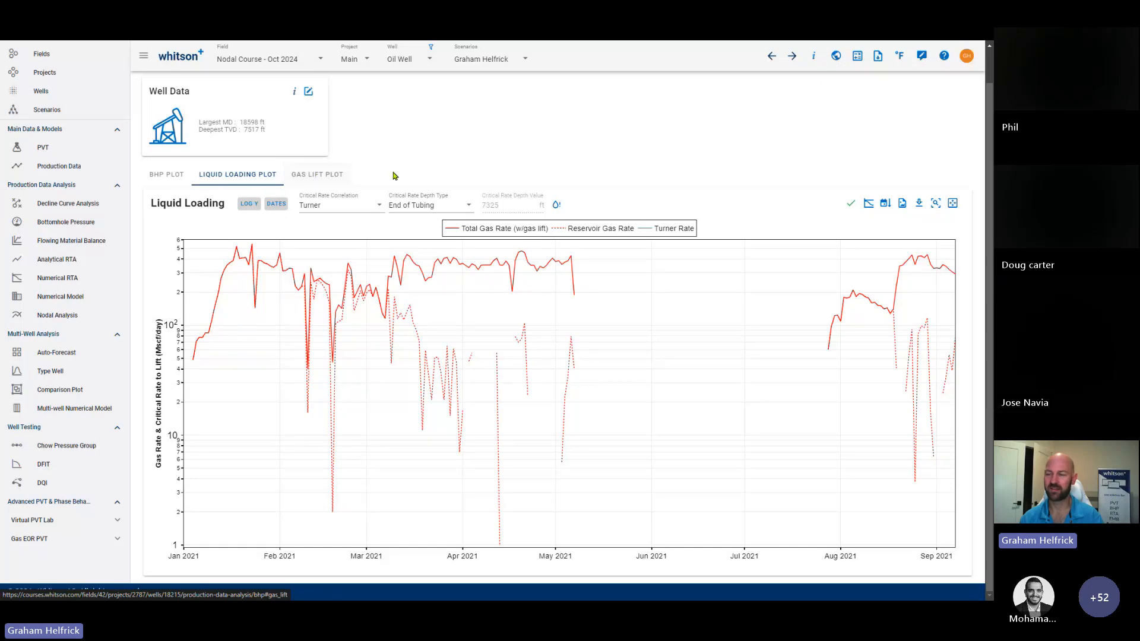
{"action": "left_click", "coordinate": [329, 181]}
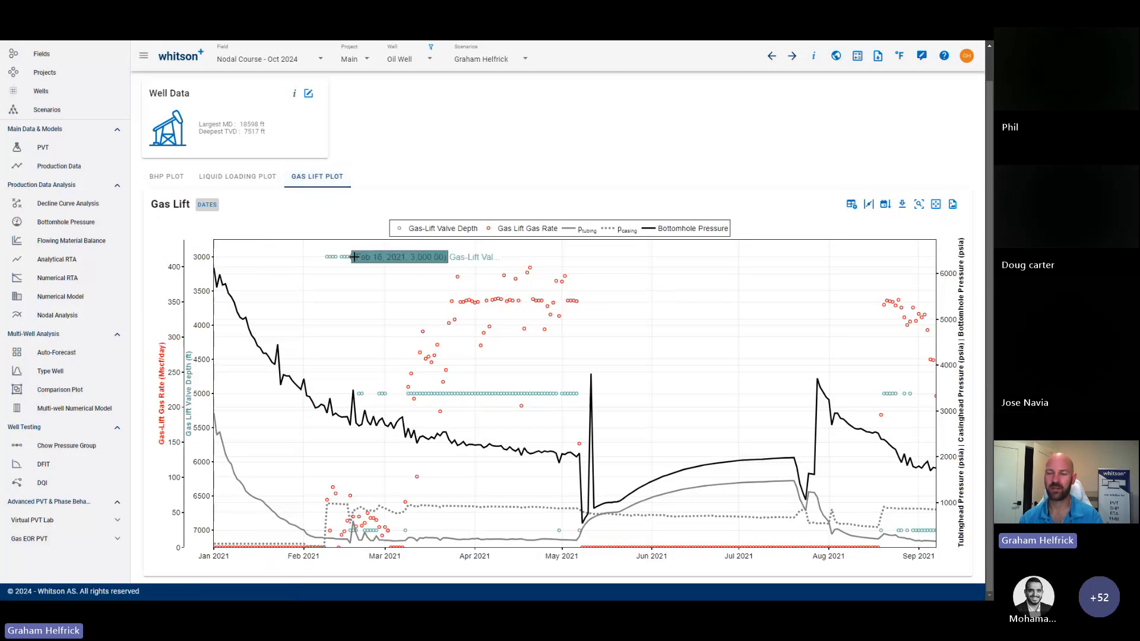
{"action": "double_click", "coordinate": [443, 230]}
{"action": "double_click", "coordinate": [443, 231]}
{"action": "double_click", "coordinate": [444, 233]}
Step: Inspect the active gas lift valve depths over time and compare them with the depths and pressures in the valve data table
{"action": "mouse_move", "coordinate": [323, 256]}
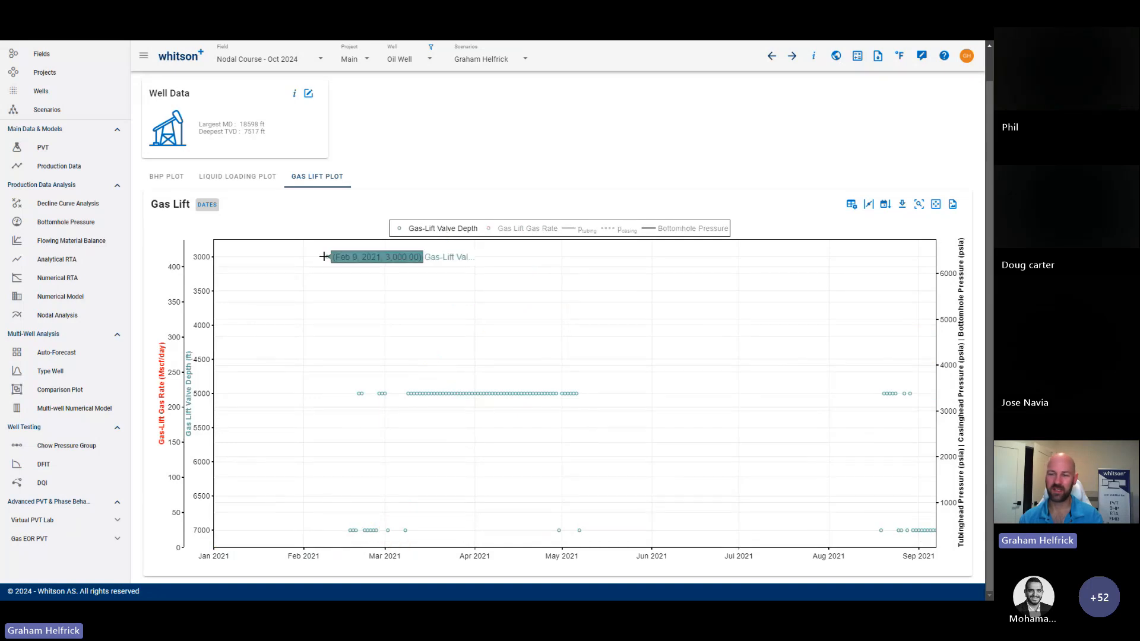
{"action": "mouse_move", "coordinate": [372, 394]}
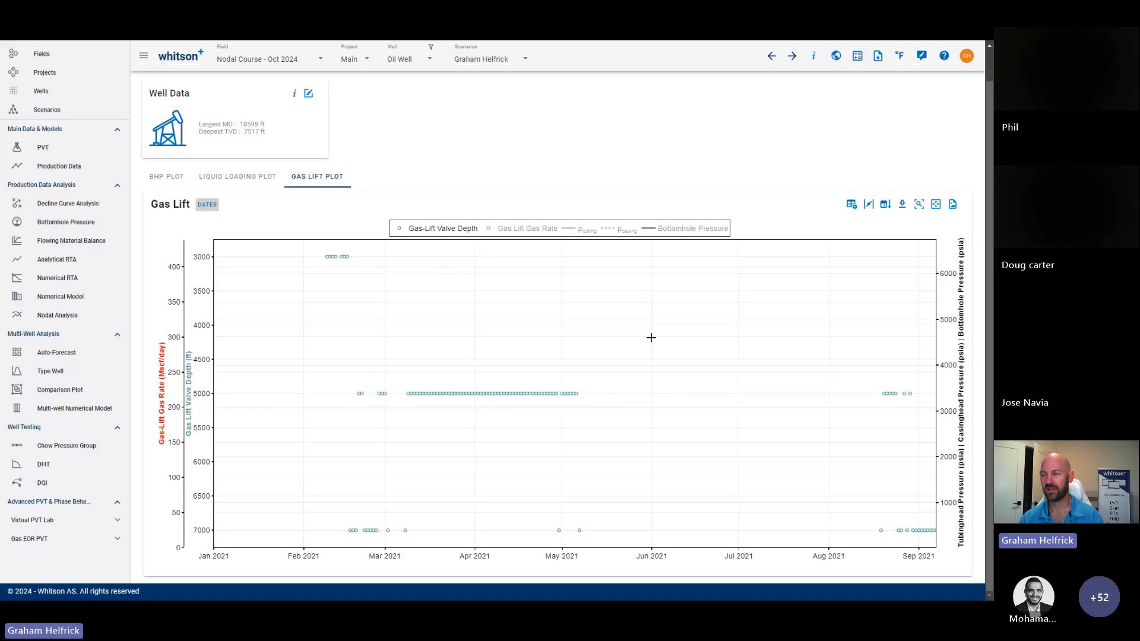
{"action": "left_click", "coordinate": [853, 205]}
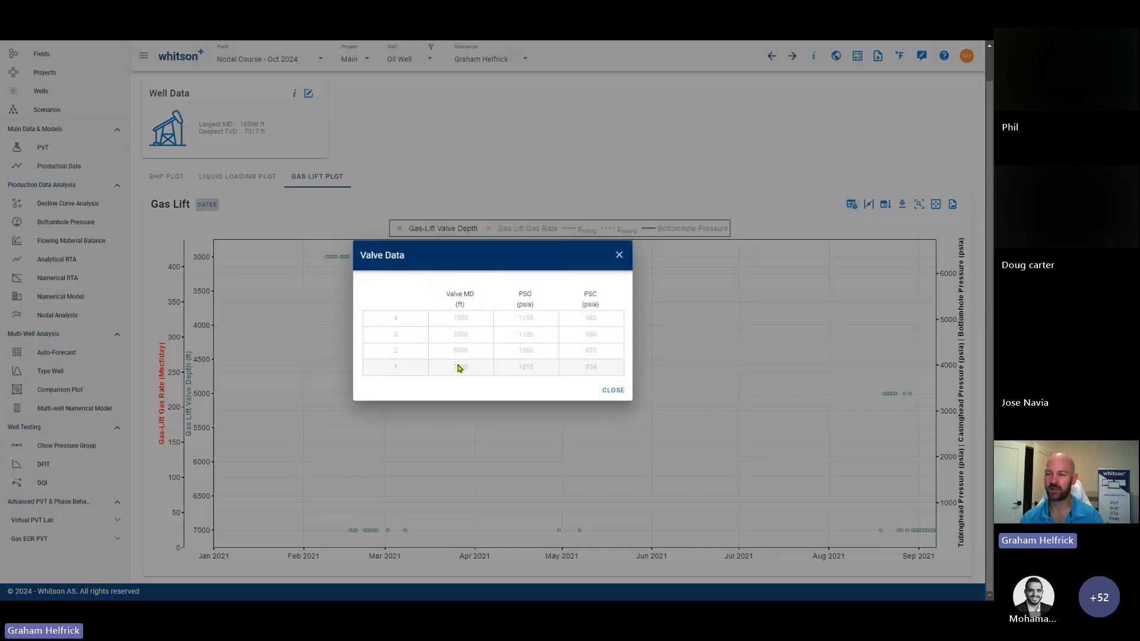
{"action": "left_click", "coordinate": [619, 254]}
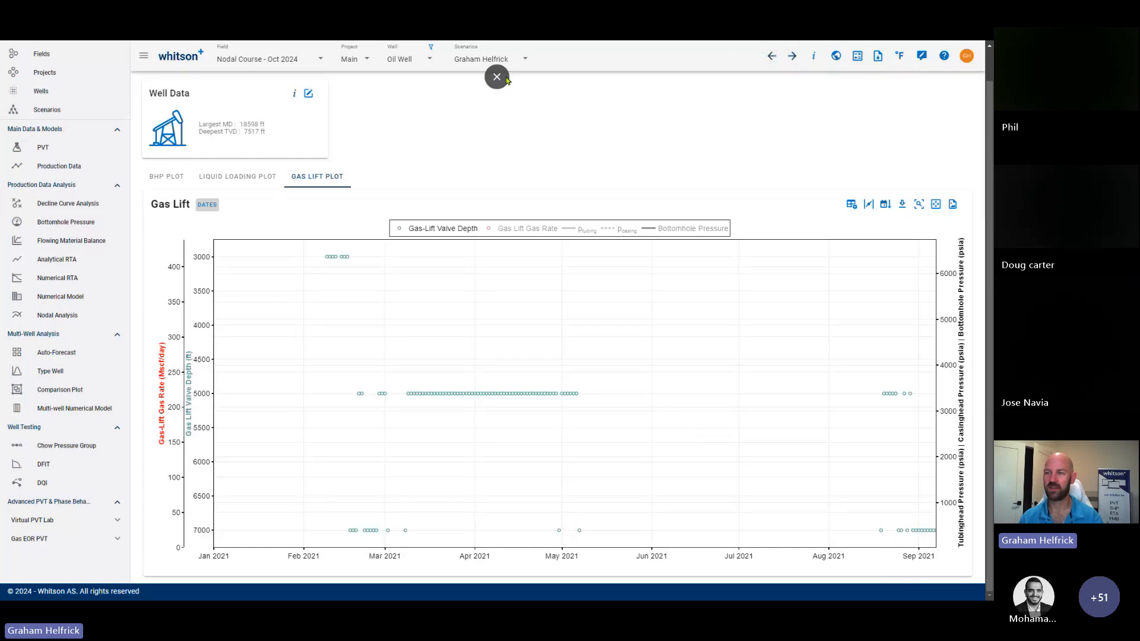
Step: Switch to Teams to read the meeting chat about casing and valve closing pressures, check the valve data in whitson+, and return there
{"action": "left_click", "coordinate": [497, 71]}
{"action": "left_click", "coordinate": [200, 53]}
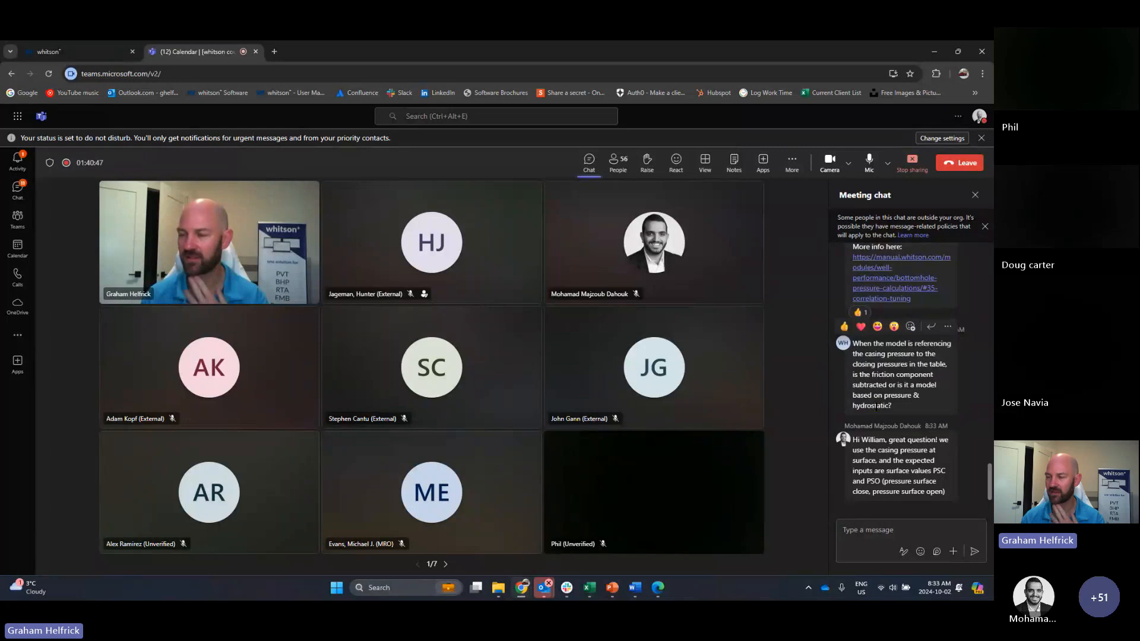
{"action": "left_click", "coordinate": [78, 51]}
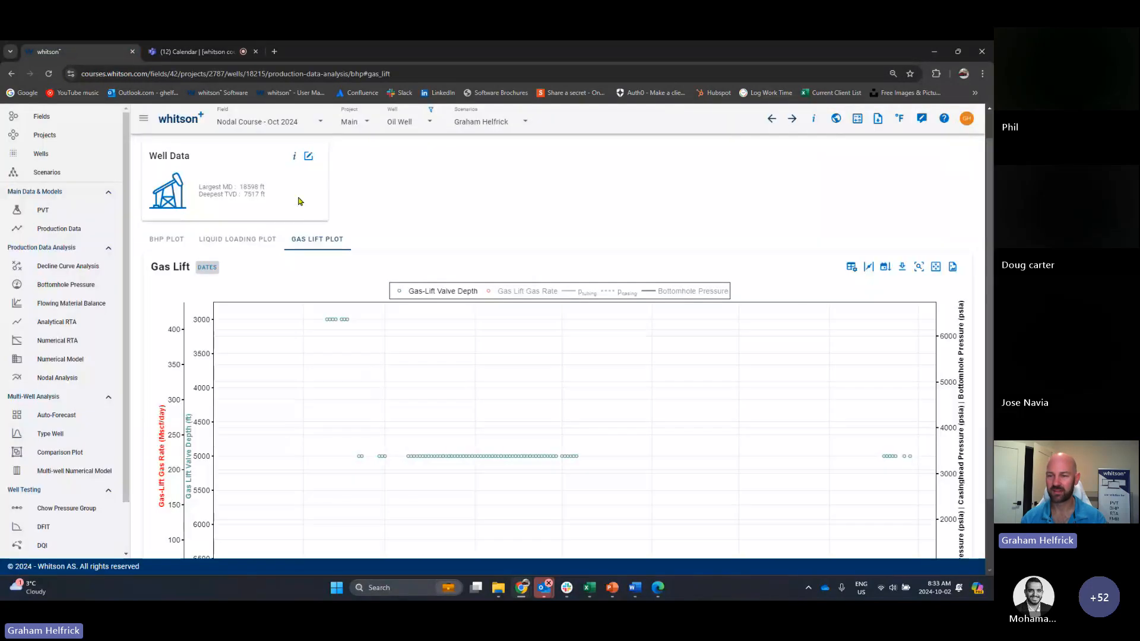
{"action": "left_click", "coordinate": [852, 267]}
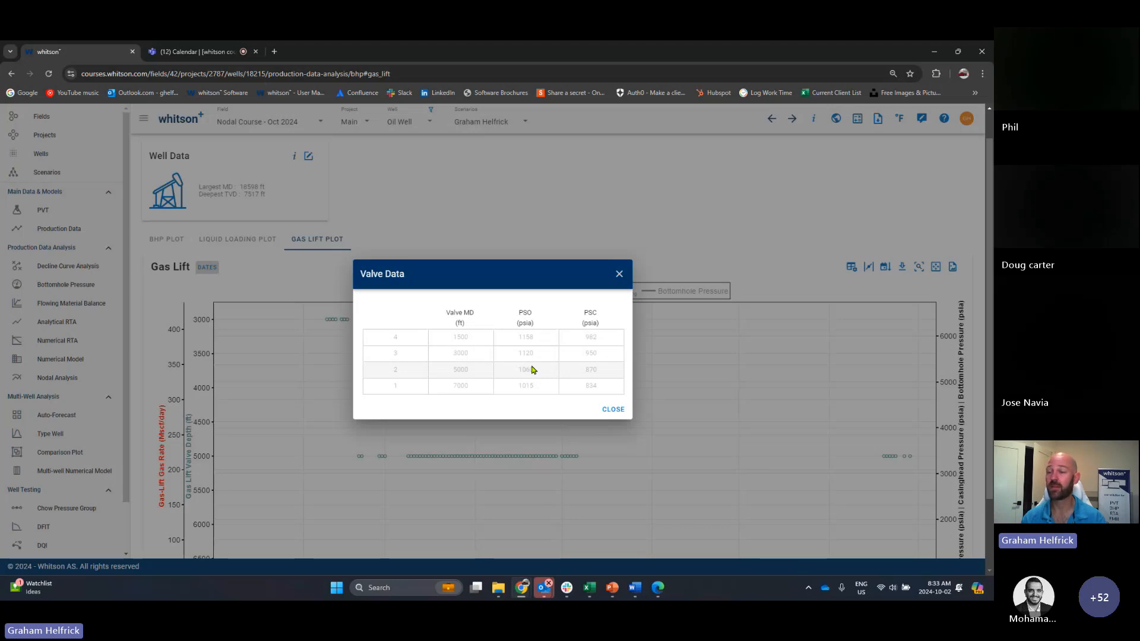
{"action": "key", "text": "ctrl+Tab"}
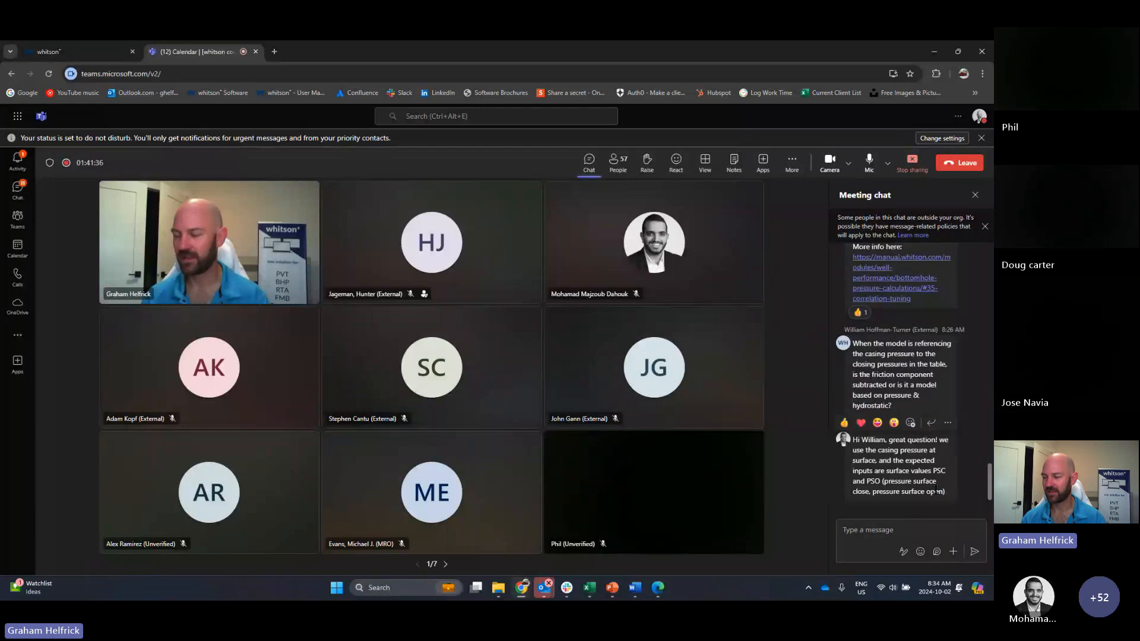
{"action": "scroll", "coordinate": [936, 489], "scroll_direction": "up", "scroll_amount": 3}
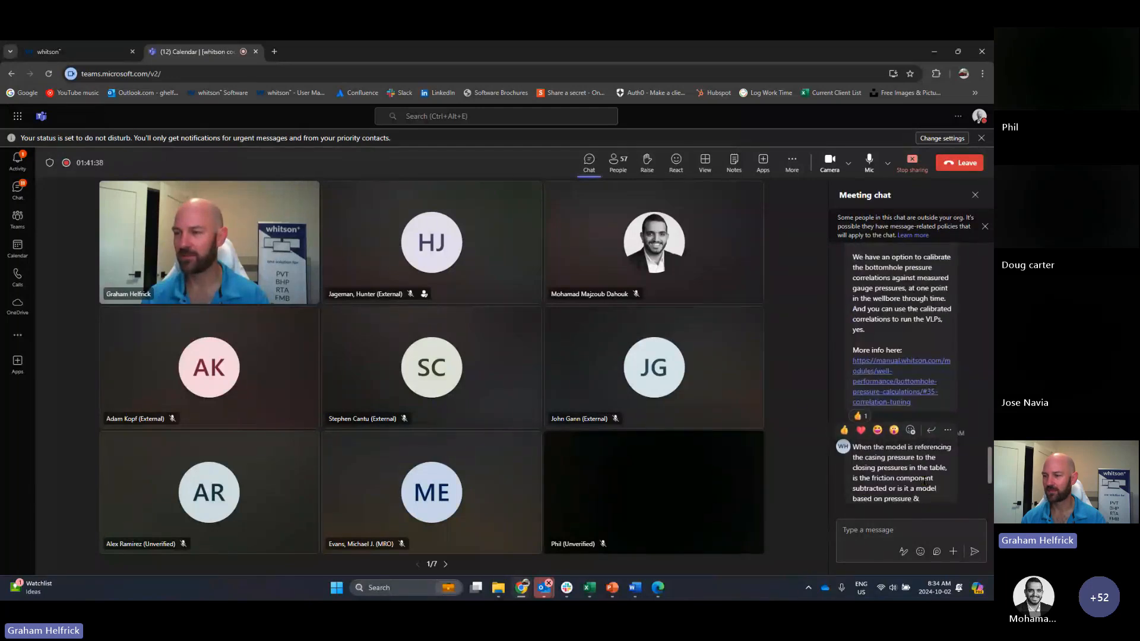
{"action": "key", "text": "ctrl+Tab"}
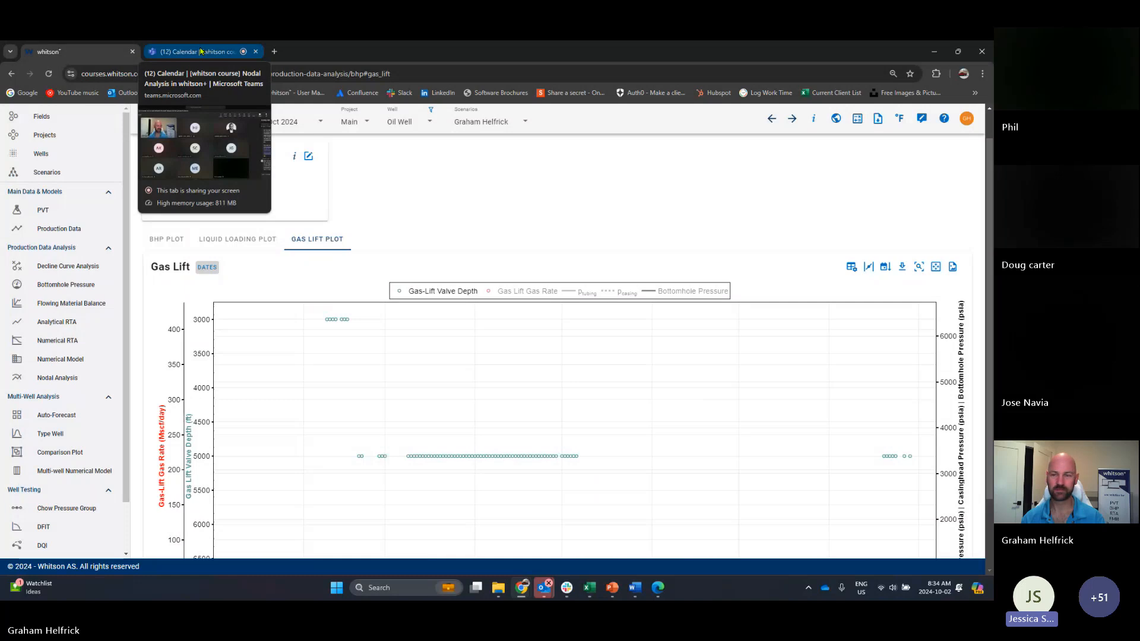
Step: Recheck the PSO and PSC pressures in the gas lift plot's valve data table and close it
{"action": "scroll", "coordinate": [415, 265], "scroll_direction": "down", "scroll_amount": 2}
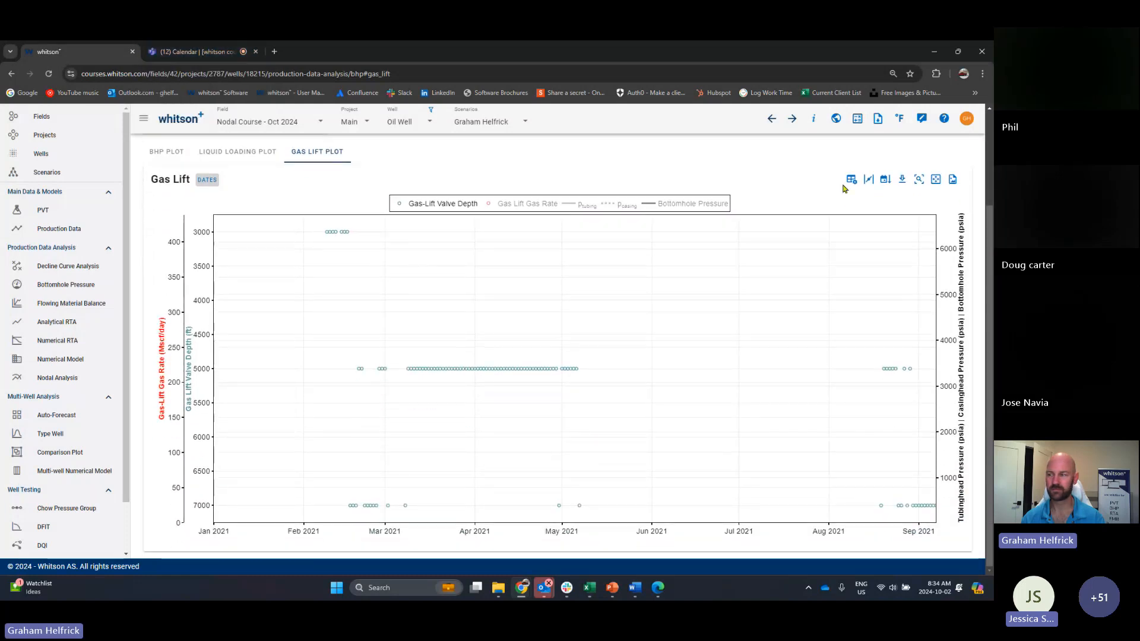
{"action": "left_click", "coordinate": [853, 181]}
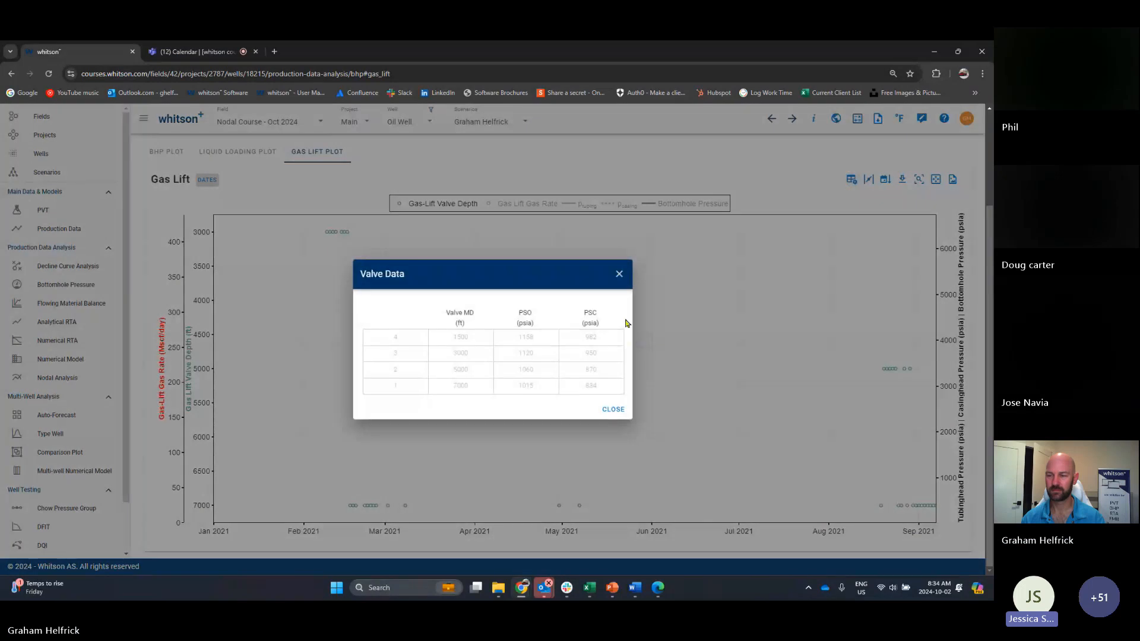
{"action": "left_click", "coordinate": [618, 275]}
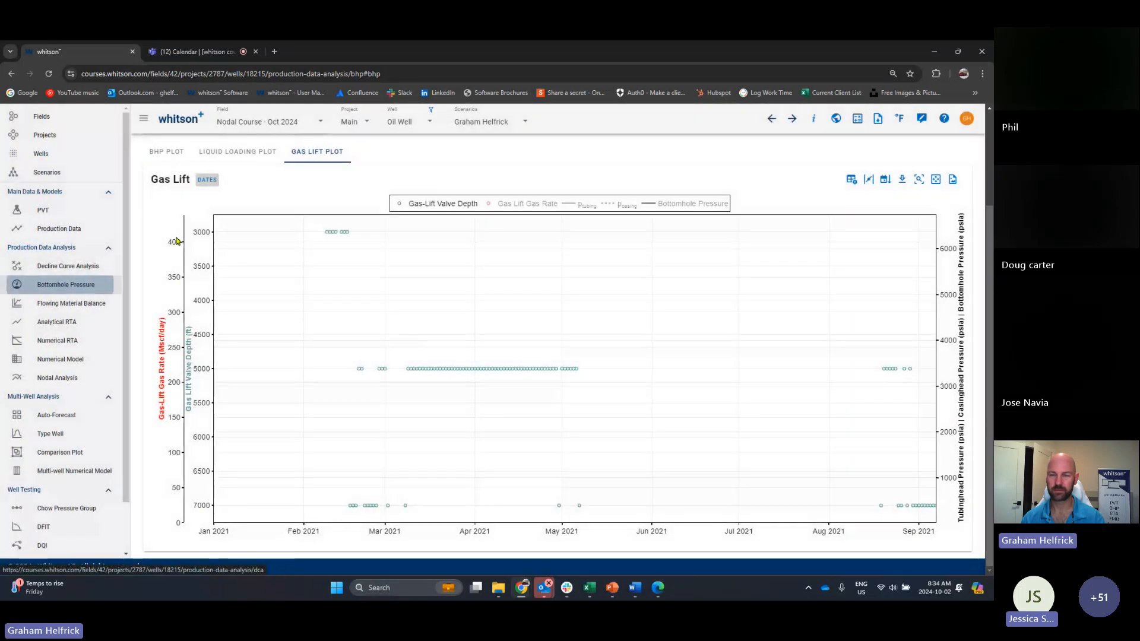
Step: Reopen the well data and examine the gas lift valve table of wellbore configuration 2, including the Last Valve Always Open option
{"action": "left_click", "coordinate": [65, 285]}
{"action": "left_click", "coordinate": [308, 191]}
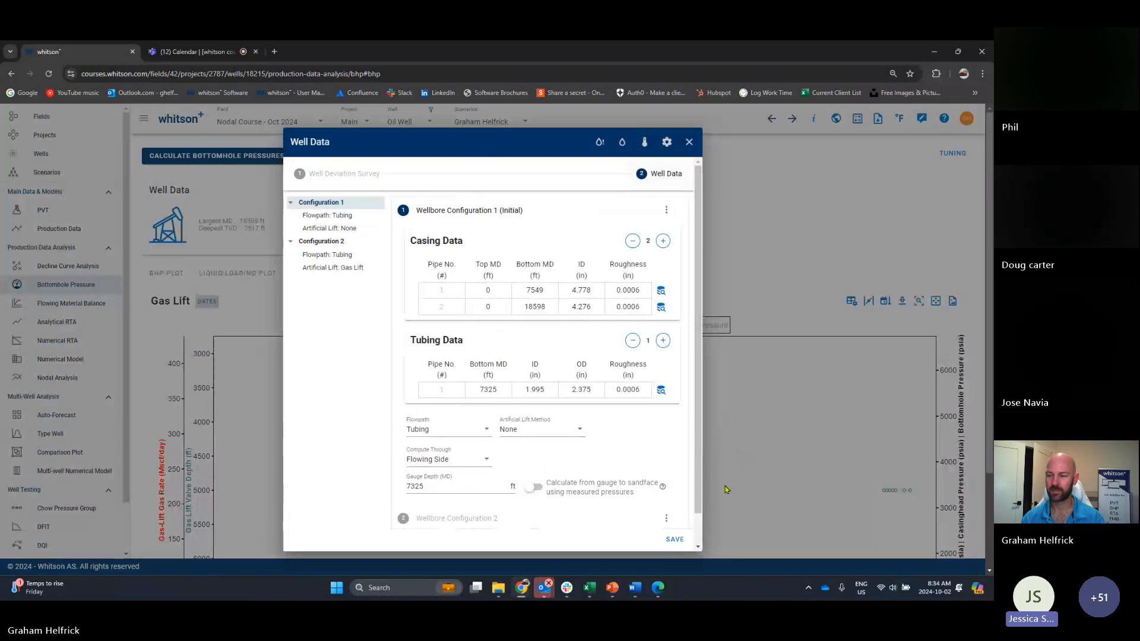
{"action": "left_click", "coordinate": [344, 261]}
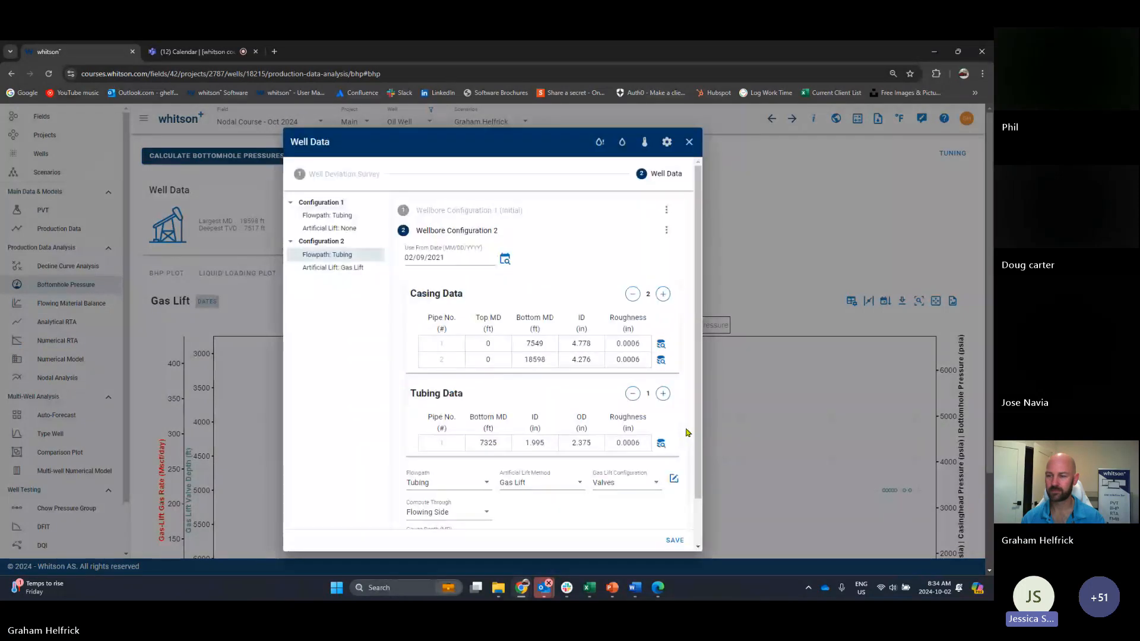
{"action": "left_click", "coordinate": [674, 479]}
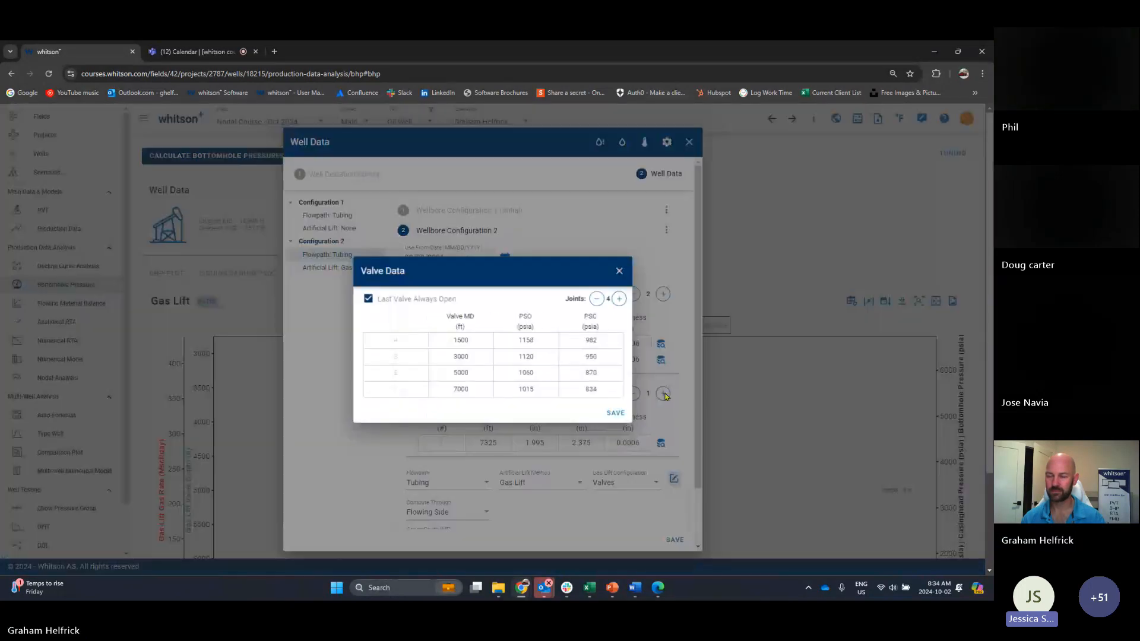
{"action": "left_click", "coordinate": [619, 273]}
Step: Review the gas lift configuration choices for wellbore configuration 2, keeping Valves
{"action": "scroll", "coordinate": [450, 417], "scroll_direction": "down", "scroll_amount": 1}
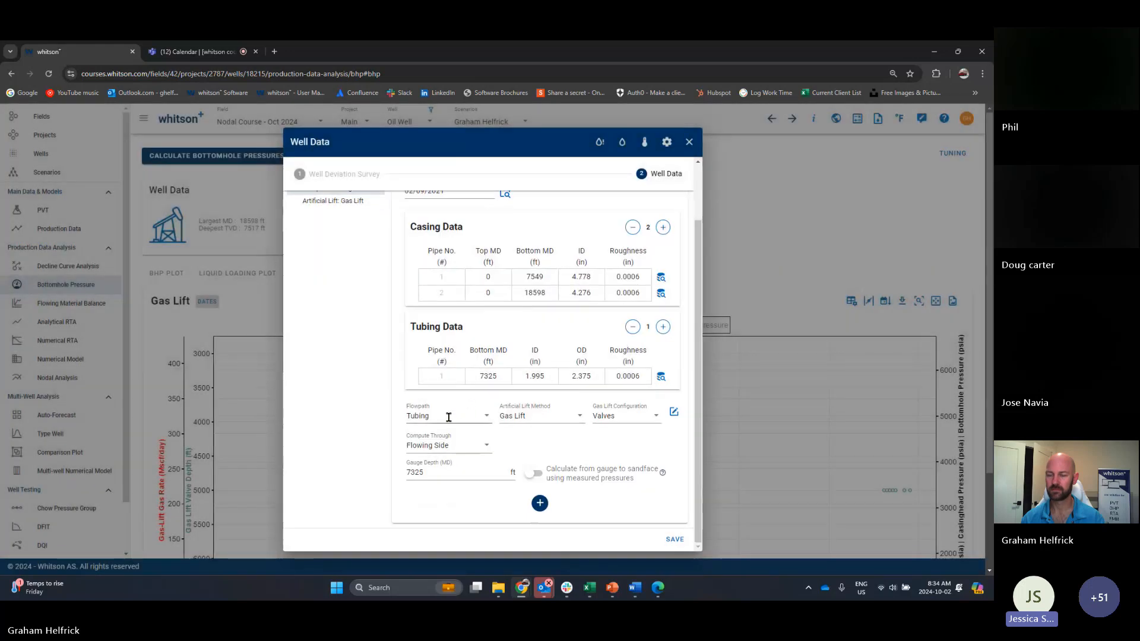
{"action": "left_click", "coordinate": [612, 422]}
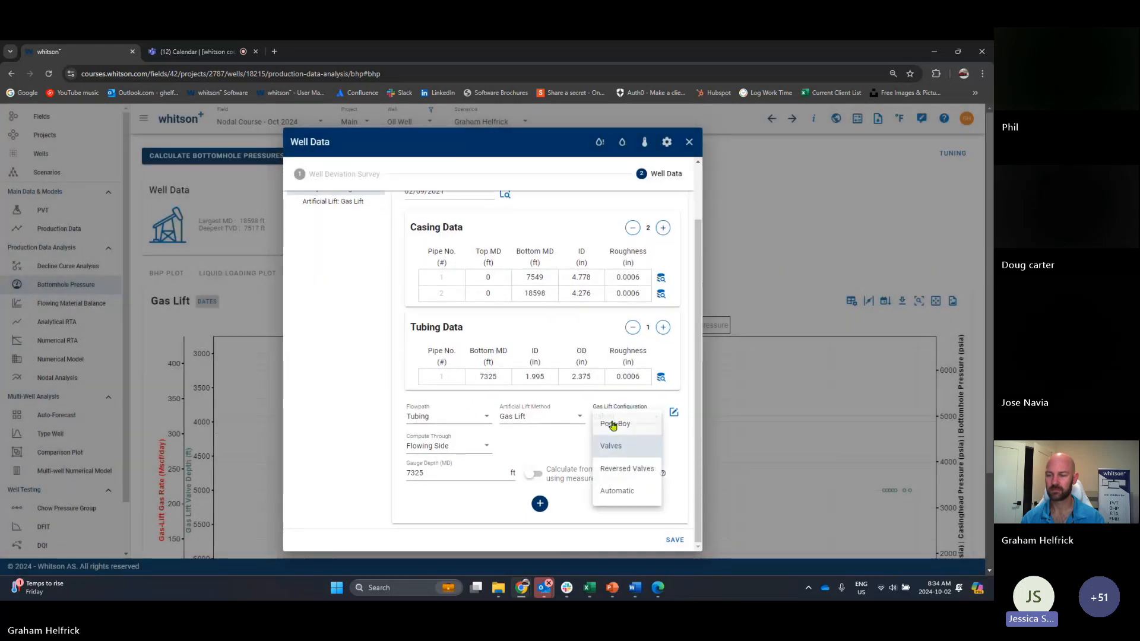
{"action": "left_click", "coordinate": [522, 446]}
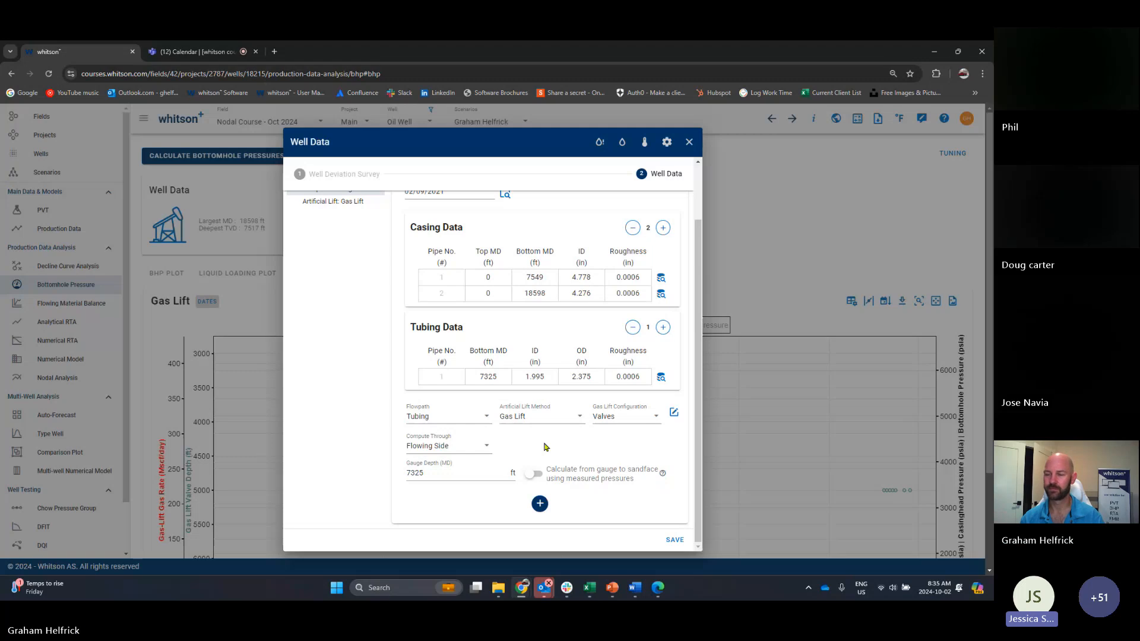
Step: Try the Reversed Valves gas lift configuration for wellbore configuration 2 and dismiss its valve data table
{"action": "left_click", "coordinate": [604, 419]}
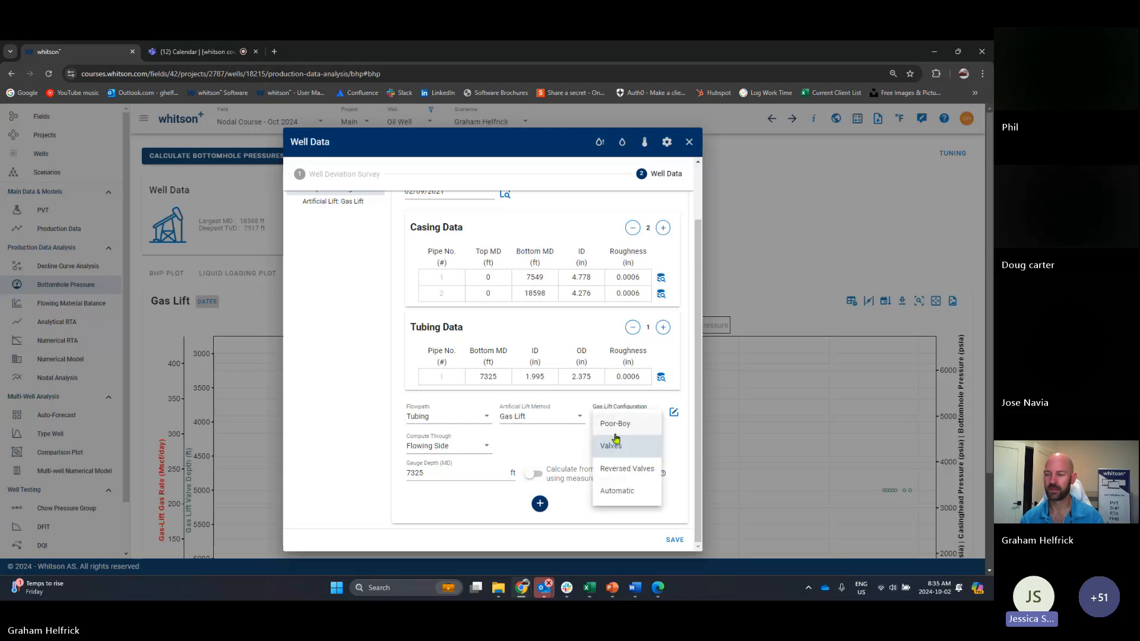
{"action": "left_click", "coordinate": [626, 469]}
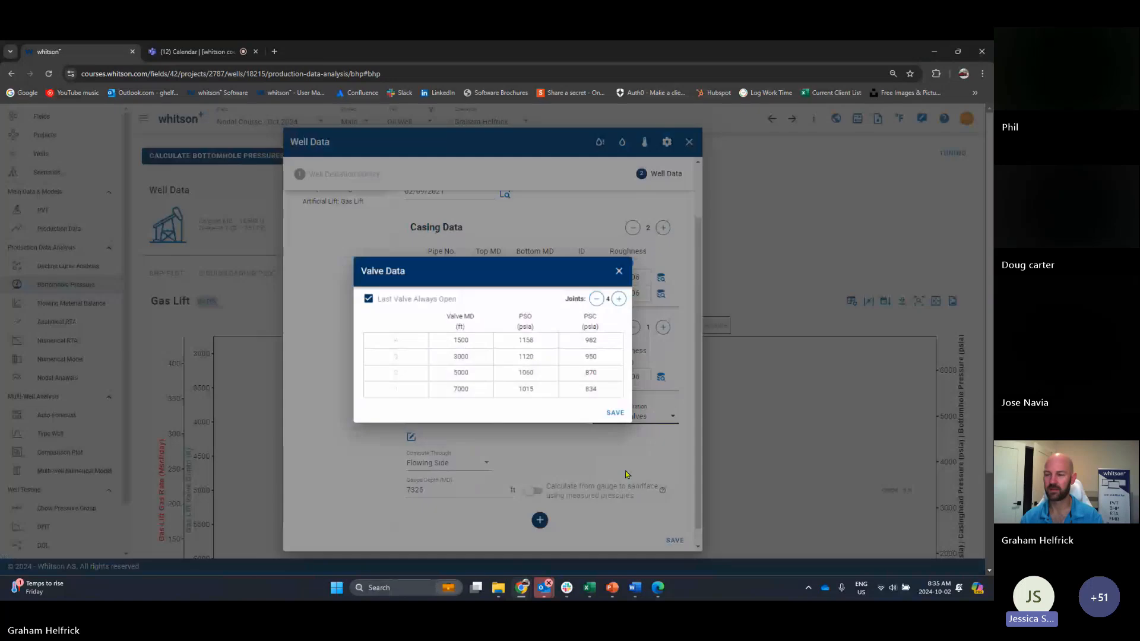
{"action": "left_click", "coordinate": [619, 271]}
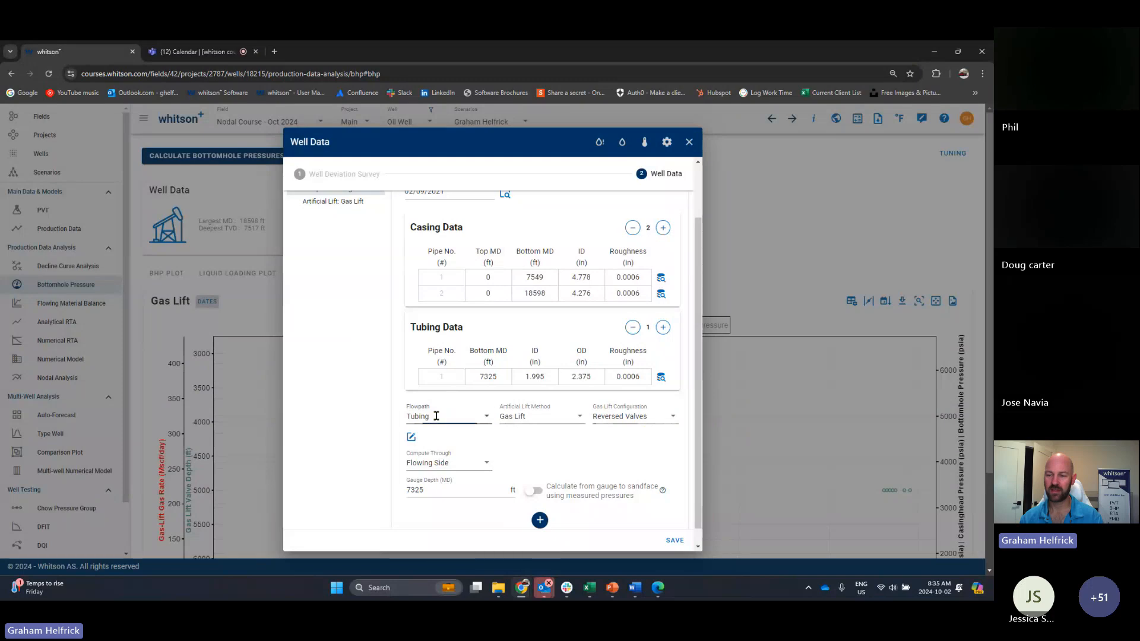
Step: Try the Annulus flowpath, reviewing its gas lift configuration choices, and the Tubing and Annulus flowpath for wellbore configuration 2
{"action": "left_click", "coordinate": [437, 418]}
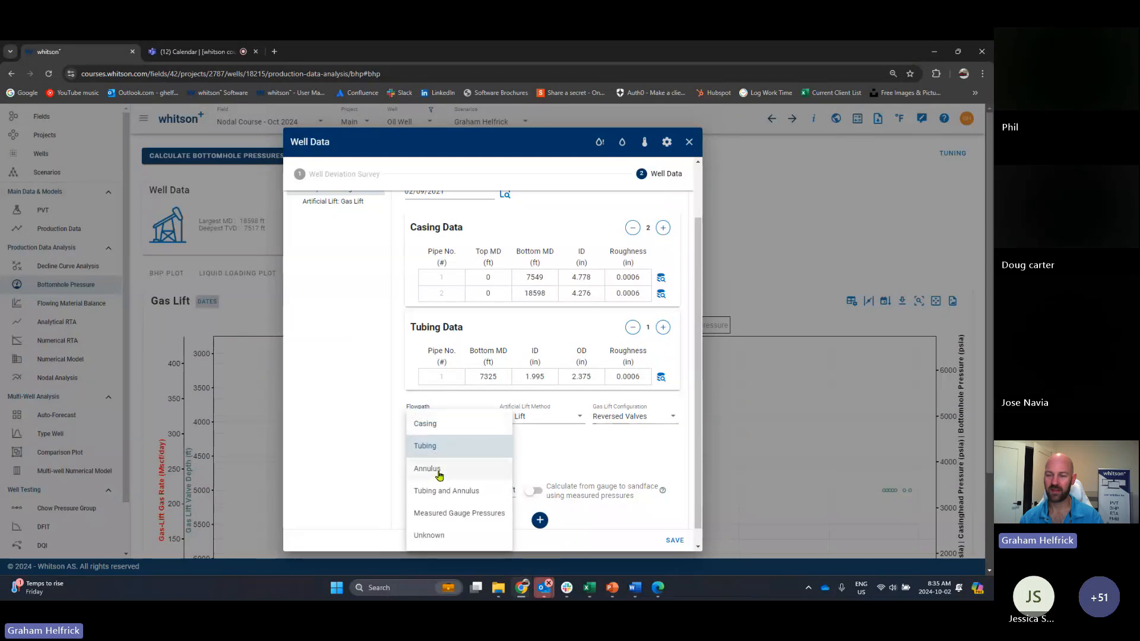
{"action": "left_click", "coordinate": [440, 469]}
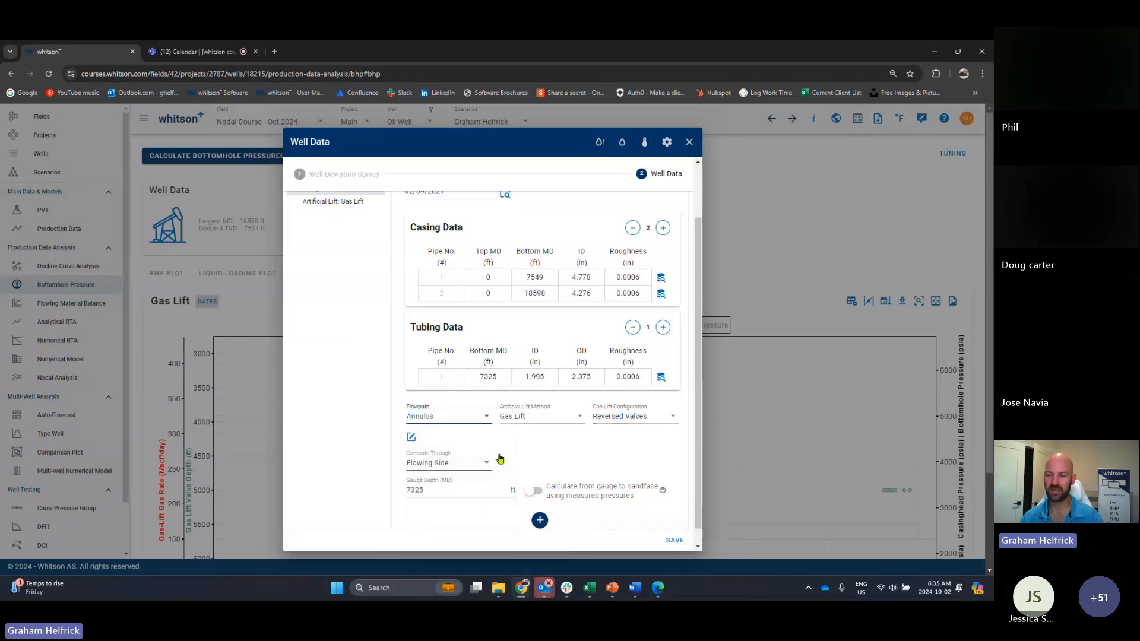
{"action": "left_click", "coordinate": [634, 418]}
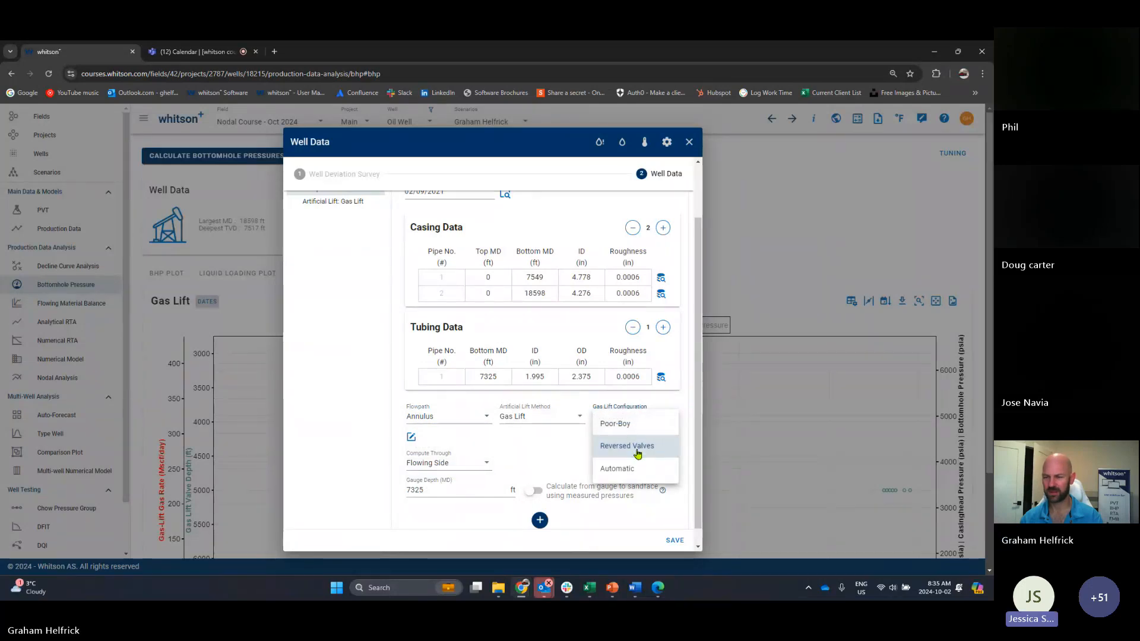
{"action": "left_click", "coordinate": [637, 453]}
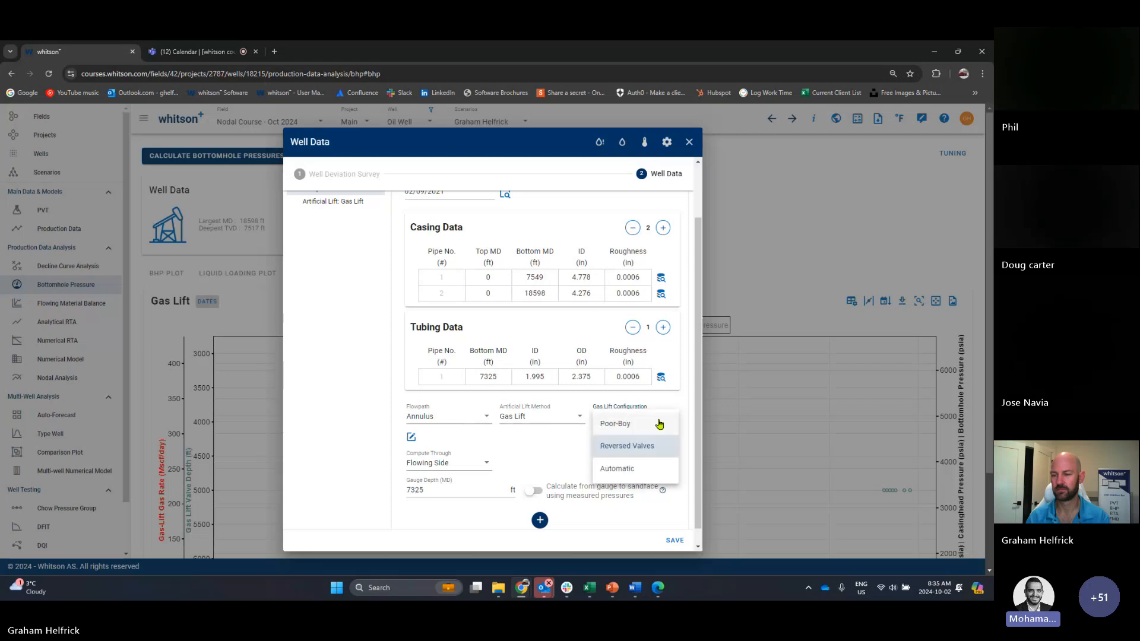
{"action": "left_click", "coordinate": [652, 417]}
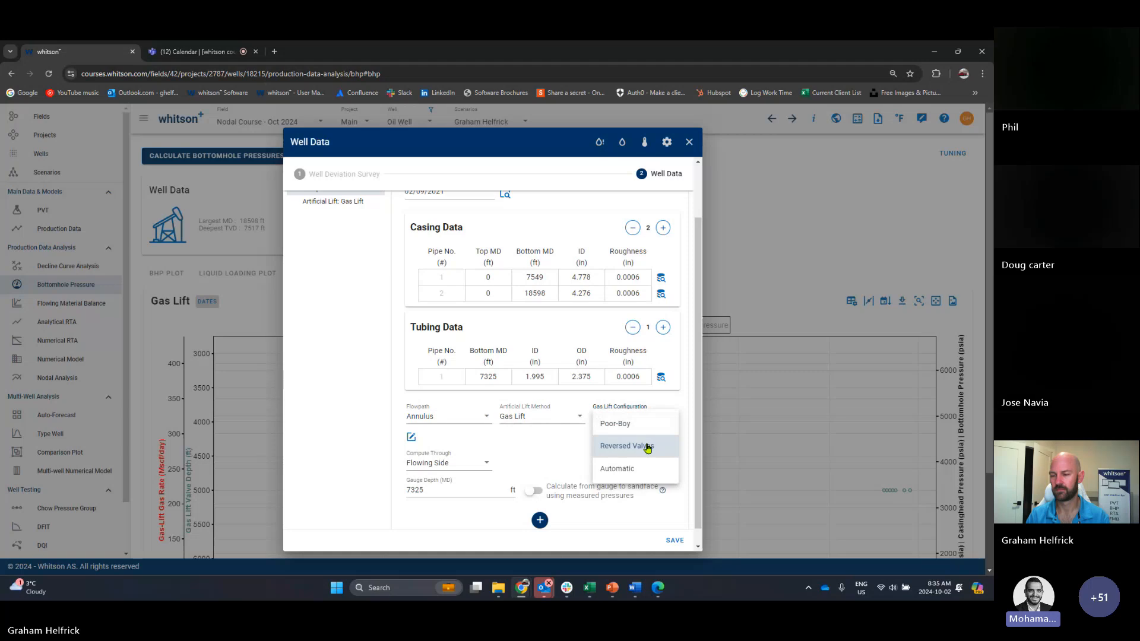
{"action": "left_click", "coordinate": [647, 447]}
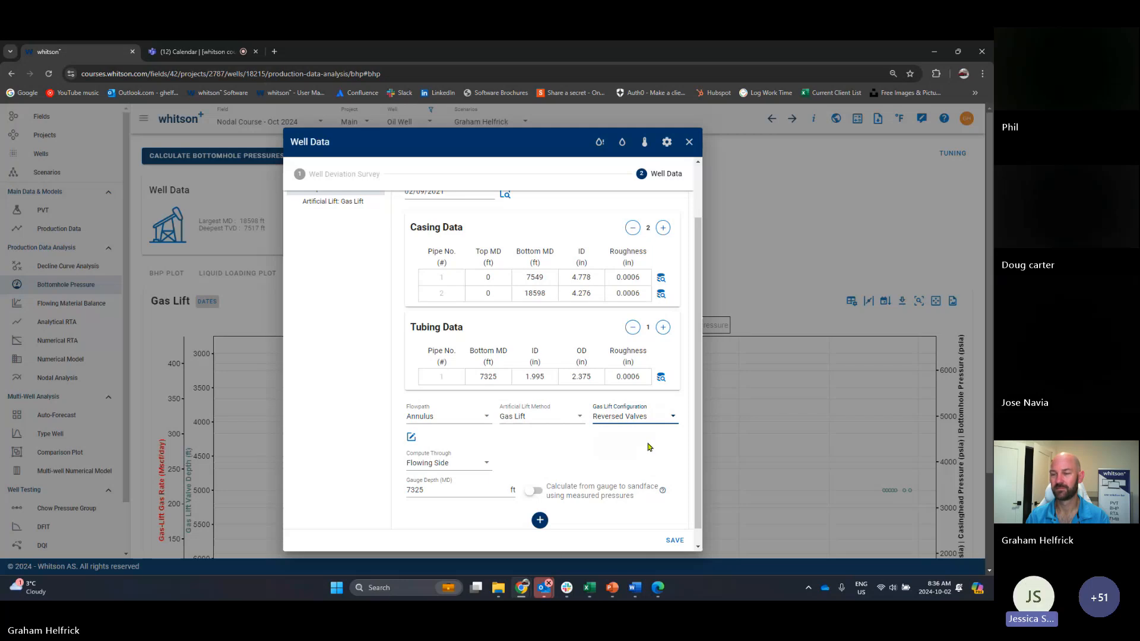
{"action": "left_click", "coordinate": [453, 416]}
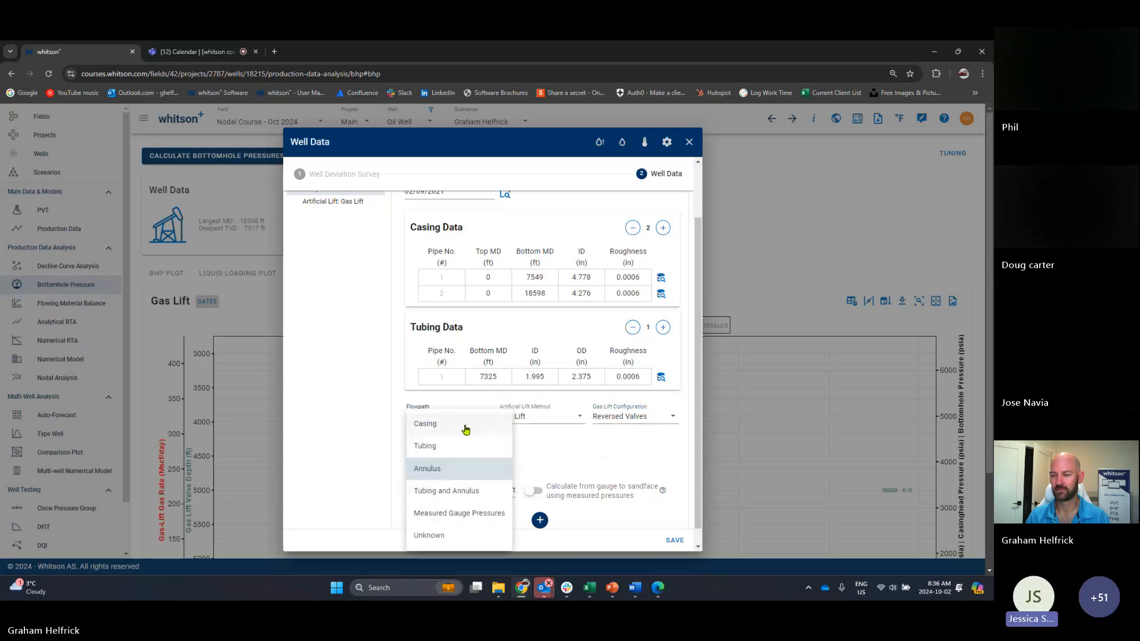
{"action": "left_click", "coordinate": [472, 491]}
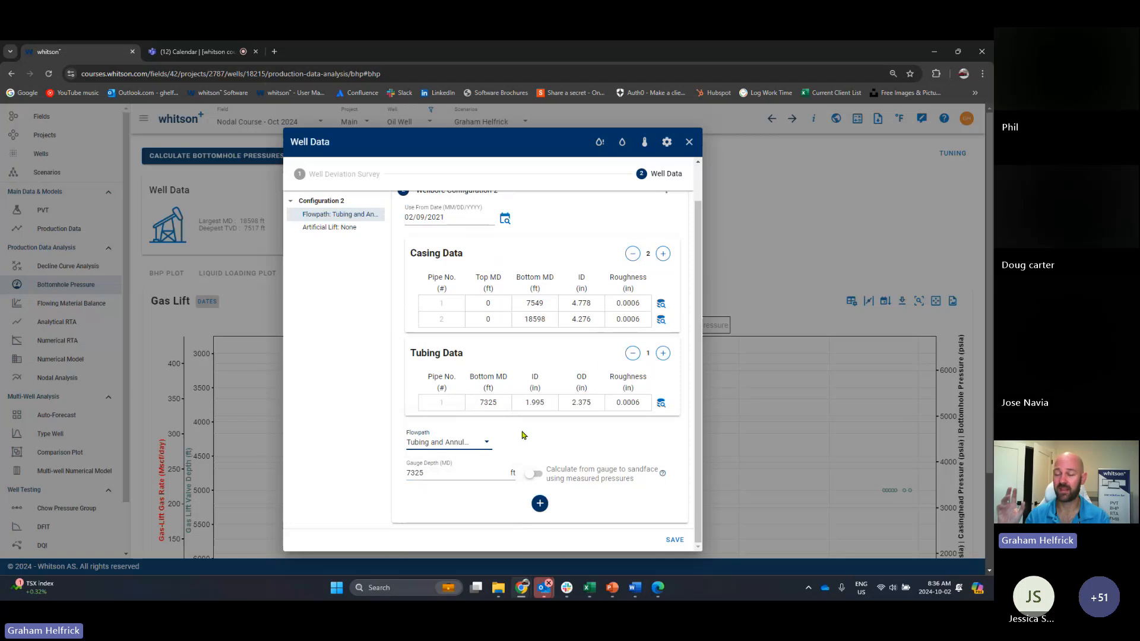
Step: Restore the Tubing flowpath with Gas Lift as the artificial lift method and Valves as its configuration, and close the well data without saving
{"action": "left_click", "coordinate": [466, 443]}
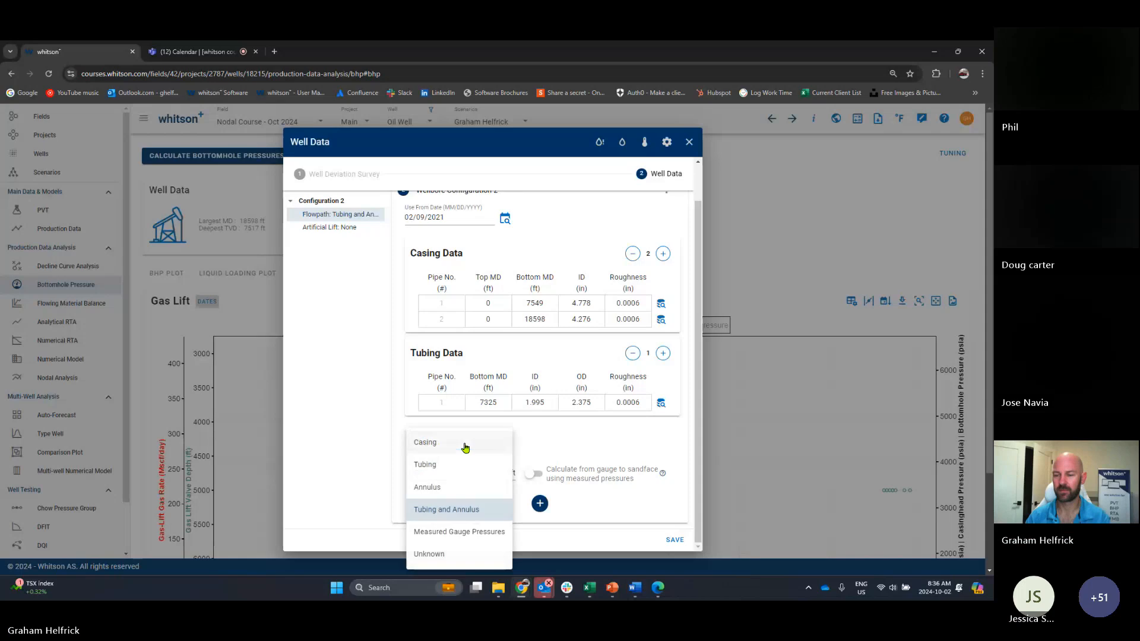
{"action": "left_click", "coordinate": [452, 472]}
{"action": "left_click", "coordinate": [547, 423]}
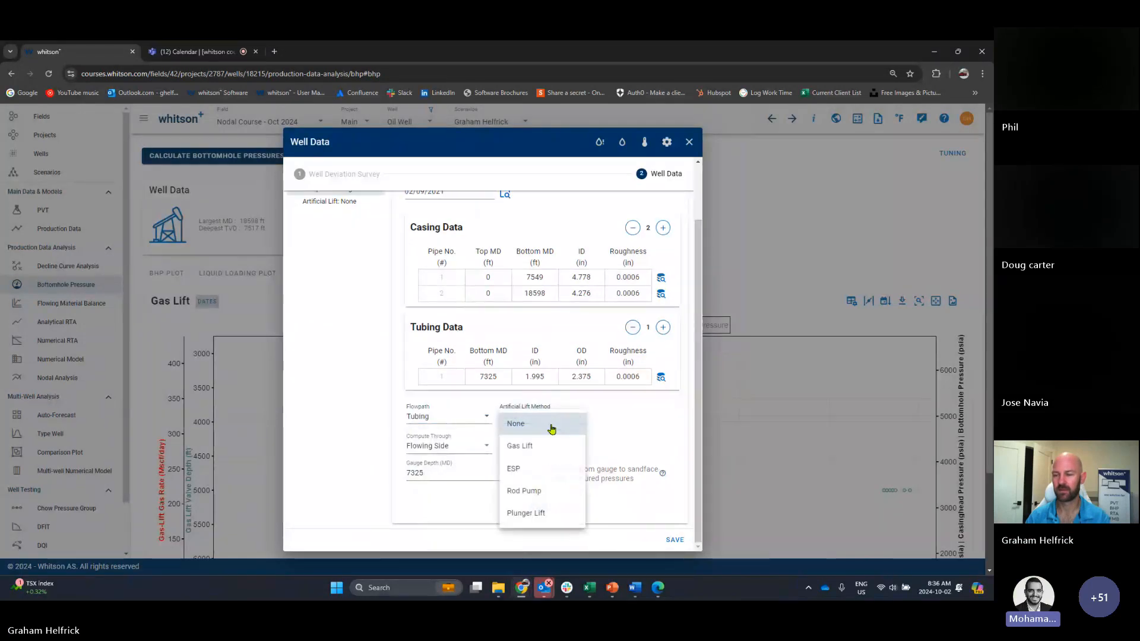
{"action": "left_click", "coordinate": [545, 445]}
{"action": "left_click", "coordinate": [621, 418]}
{"action": "left_click", "coordinate": [612, 450]}
{"action": "left_click", "coordinate": [615, 412]}
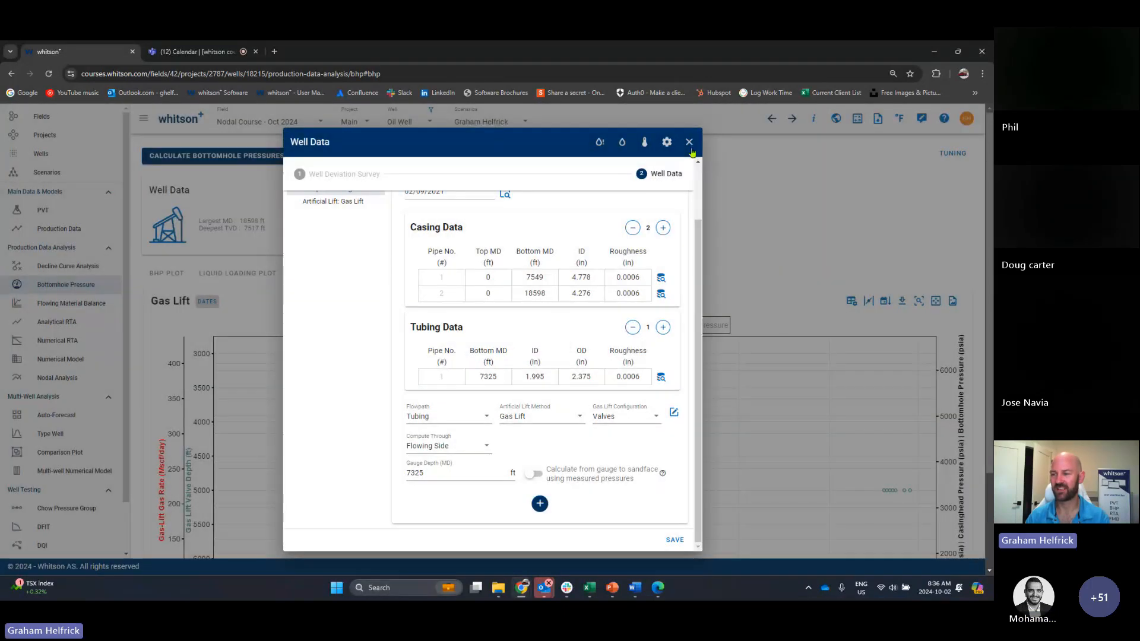
{"action": "left_click", "coordinate": [689, 142]}
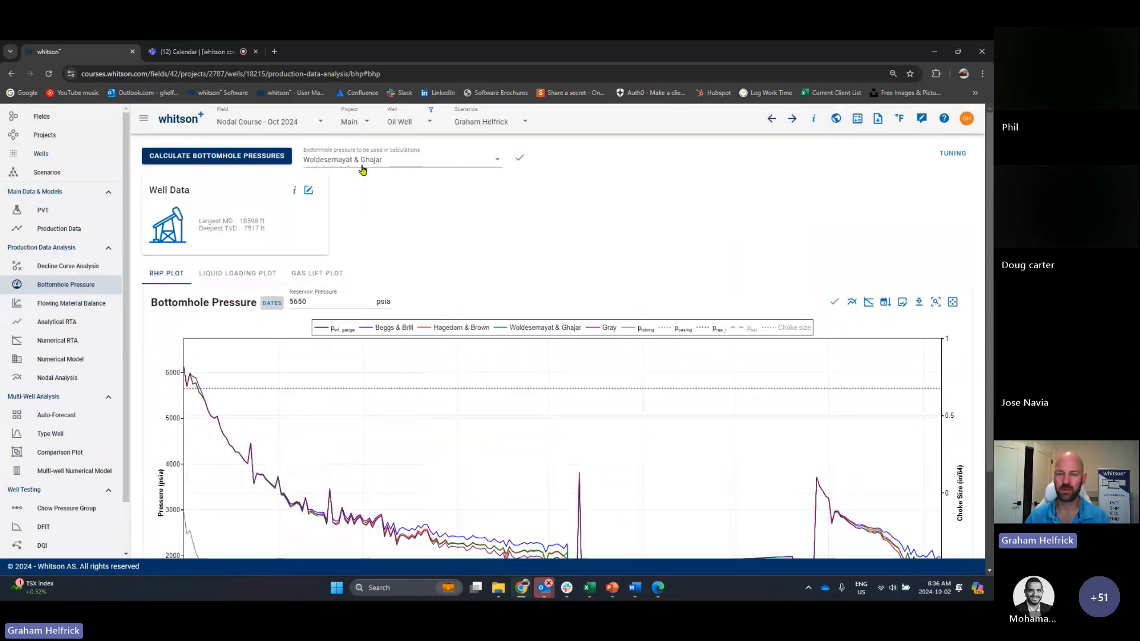
Step: Open the flowing material balance analysis for the oil well and run it with the Multiphase type
{"action": "left_click", "coordinate": [94, 309]}
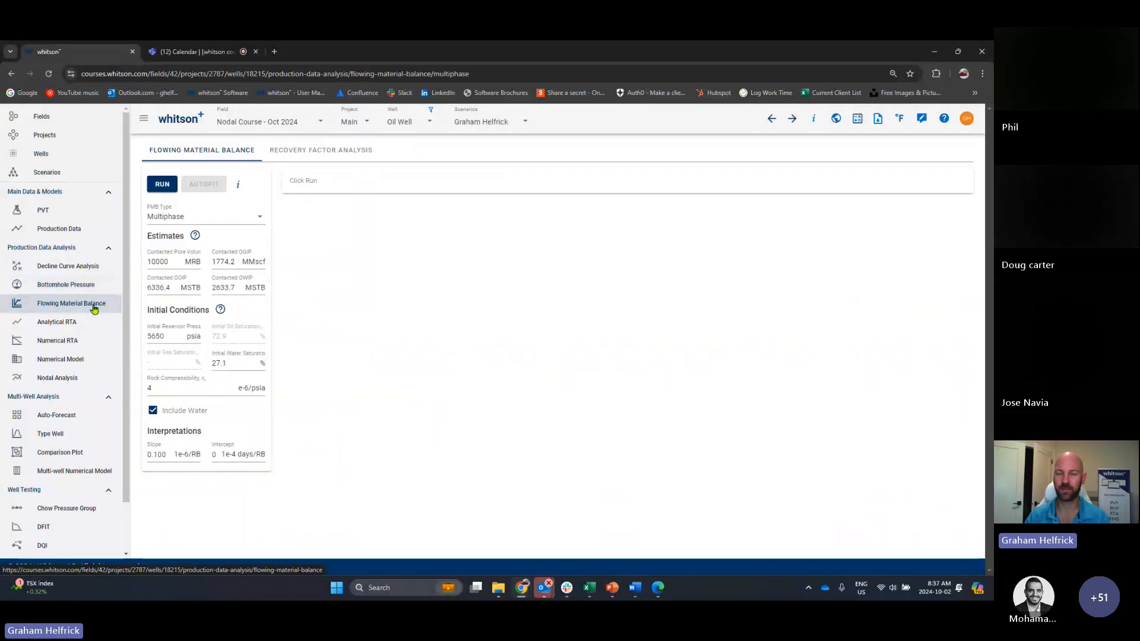
{"action": "left_click", "coordinate": [162, 184]}
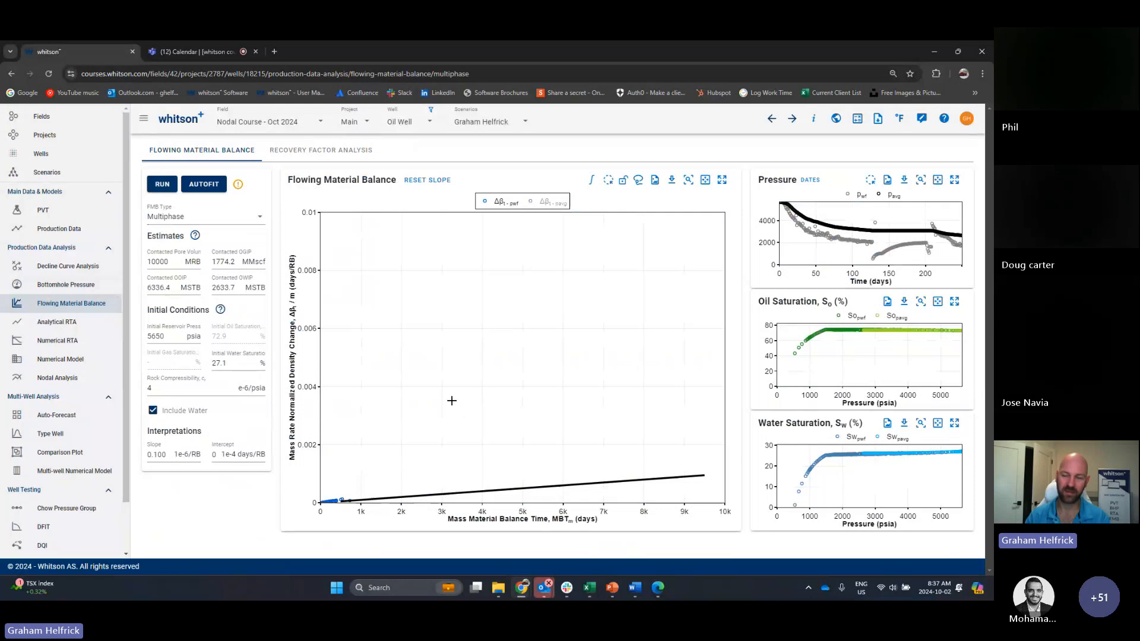
Step: Fit the flowing material balance line through the upper trend of data points, with a slope of about 0.195
{"action": "left_click_drag", "start_coordinate": [489, 372], "coordinate": [308, 515]}
{"action": "left_click_drag", "start_coordinate": [514, 401], "coordinate": [300, 523]}
{"action": "left_click_drag", "start_coordinate": [556, 406], "coordinate": [285, 542]}
{"action": "double_click", "coordinate": [485, 290]}
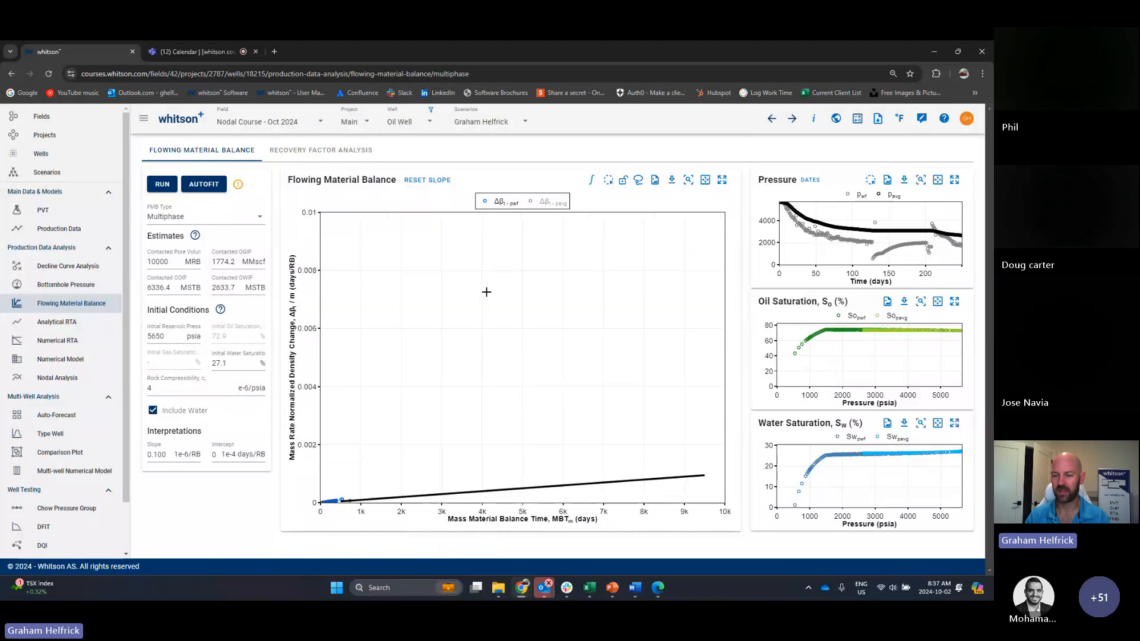
{"action": "left_click_drag", "start_coordinate": [377, 481], "coordinate": [305, 518]}
{"action": "left_click_drag", "start_coordinate": [493, 423], "coordinate": [320, 512]}
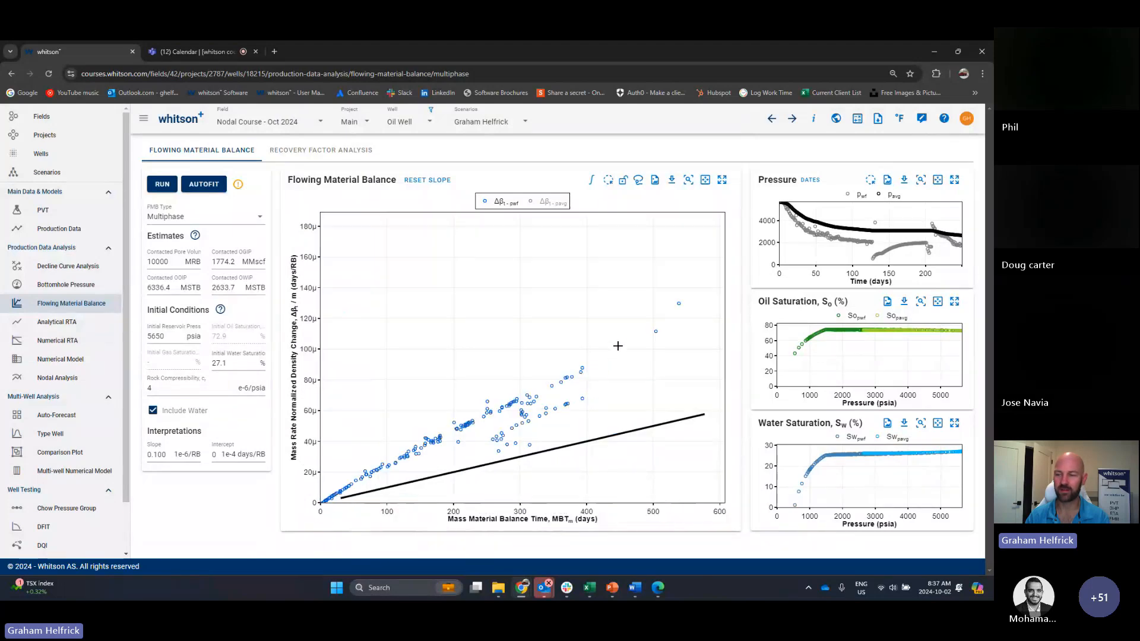
{"action": "left_click_drag", "start_coordinate": [626, 334], "coordinate": [272, 538]}
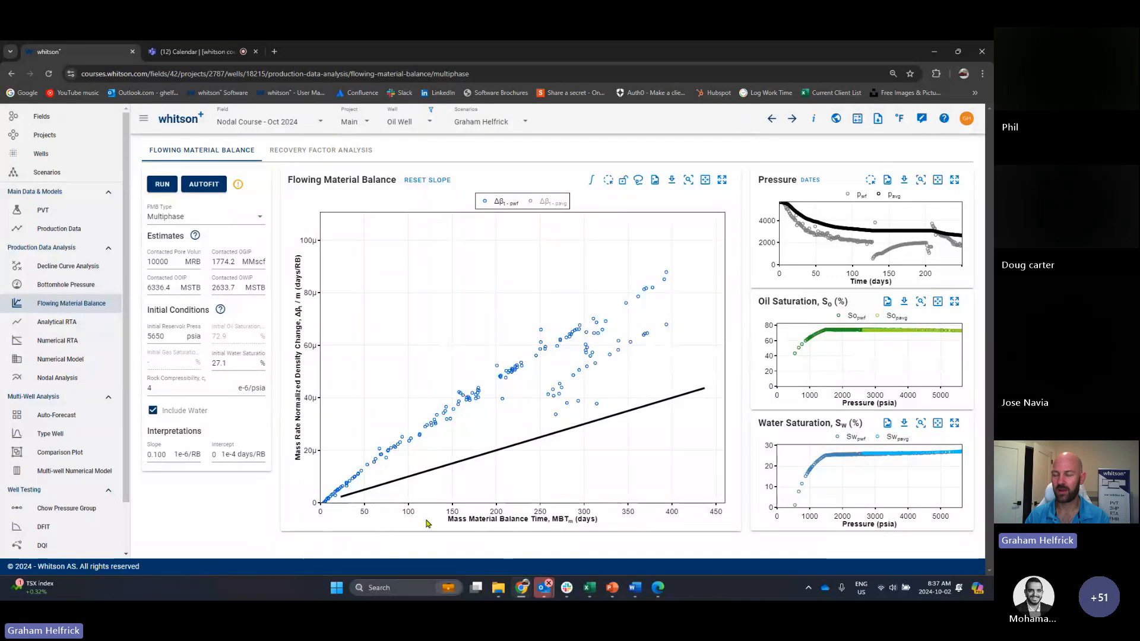
{"action": "left_click_drag", "start_coordinate": [704, 390], "coordinate": [671, 359]}
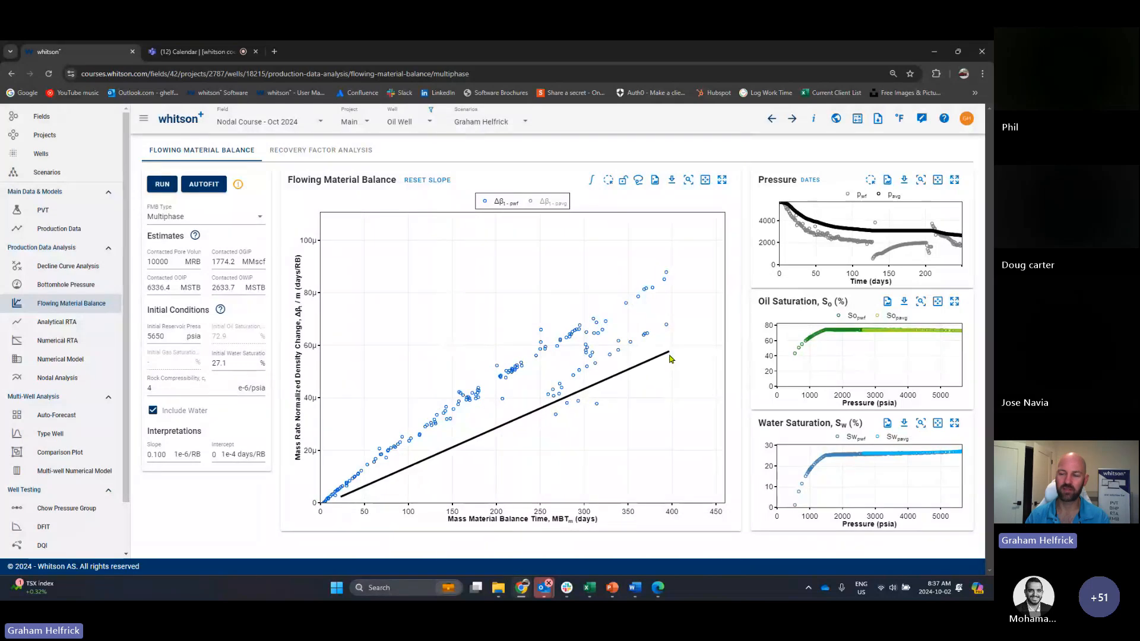
{"action": "left_click_drag", "start_coordinate": [343, 498], "coordinate": [412, 449]}
{"action": "left_click_drag", "start_coordinate": [570, 360], "coordinate": [548, 351]}
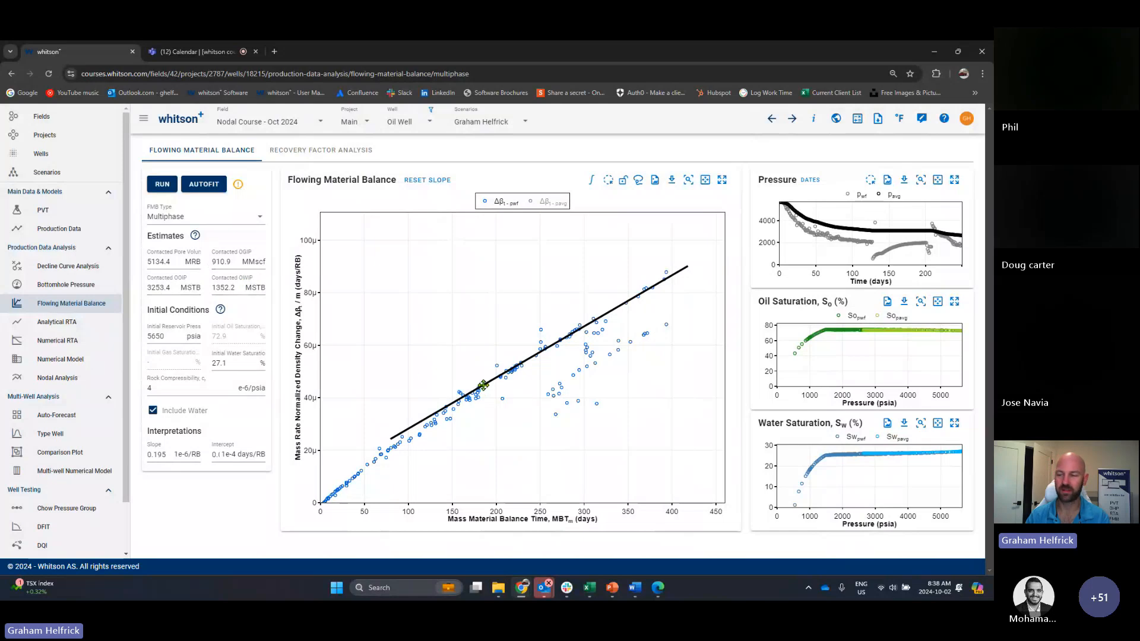
{"action": "left_click_drag", "start_coordinate": [482, 385], "coordinate": [470, 395]}
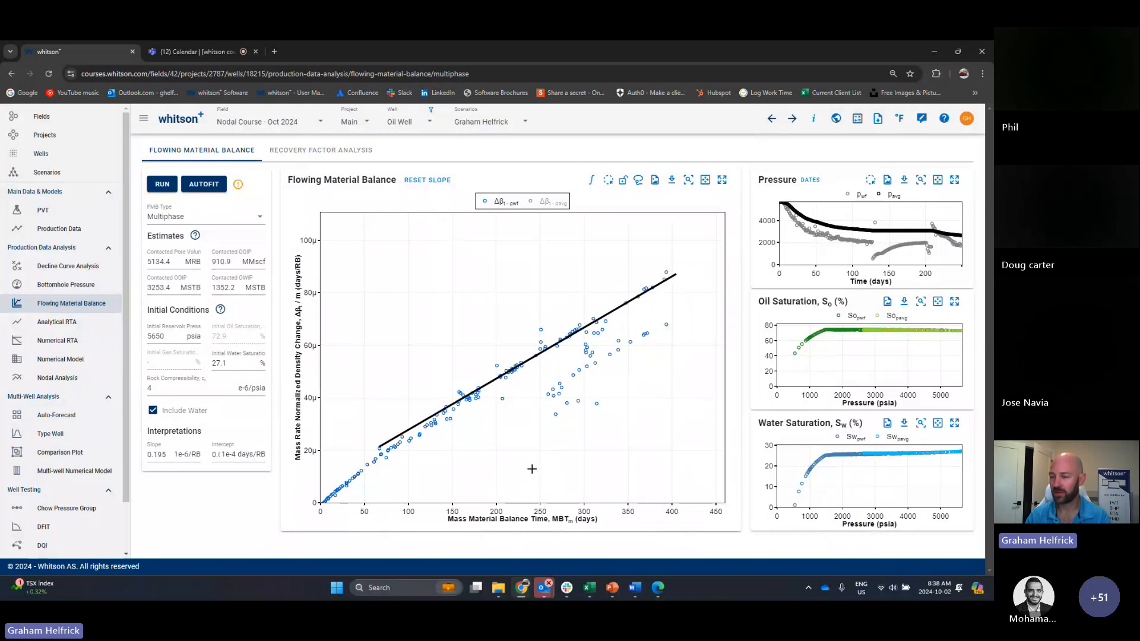
Step: Rerun the flowing material balance with the fitted line and examine the average reservoir pressure on the enlarged pressure plot
{"action": "left_click", "coordinate": [162, 184]}
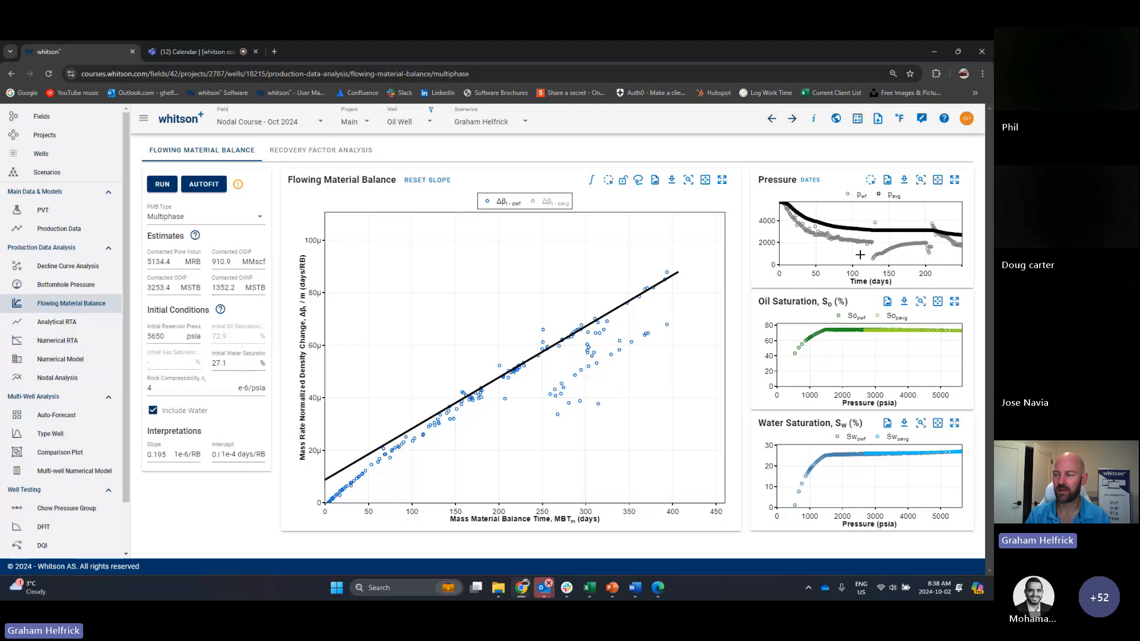
{"action": "left_click", "coordinate": [955, 180]}
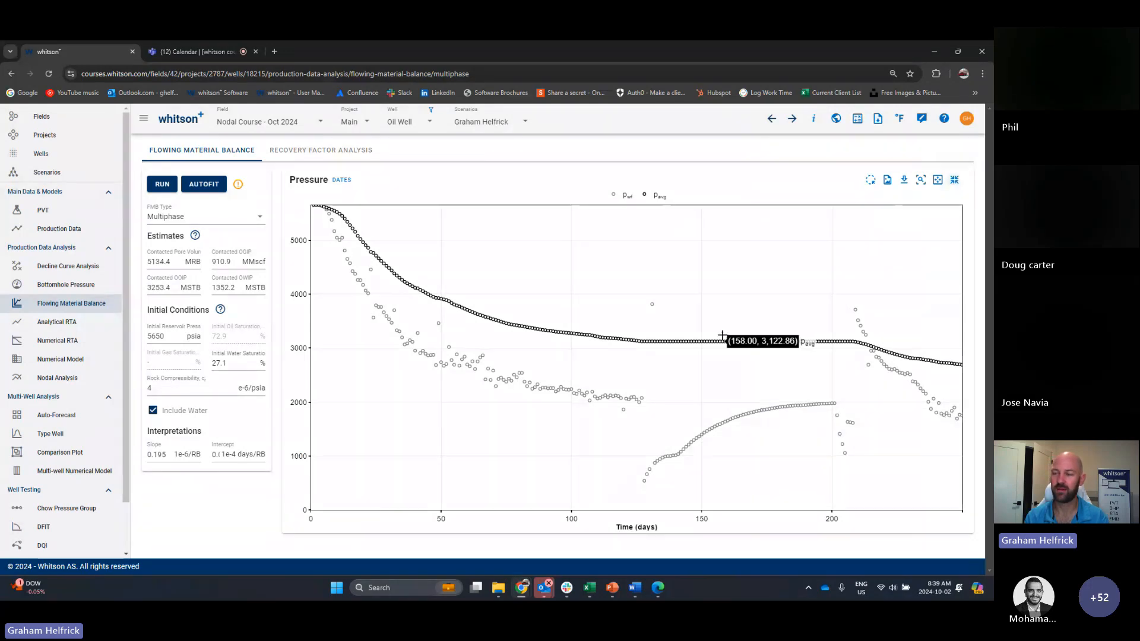
{"action": "left_click", "coordinate": [955, 181]}
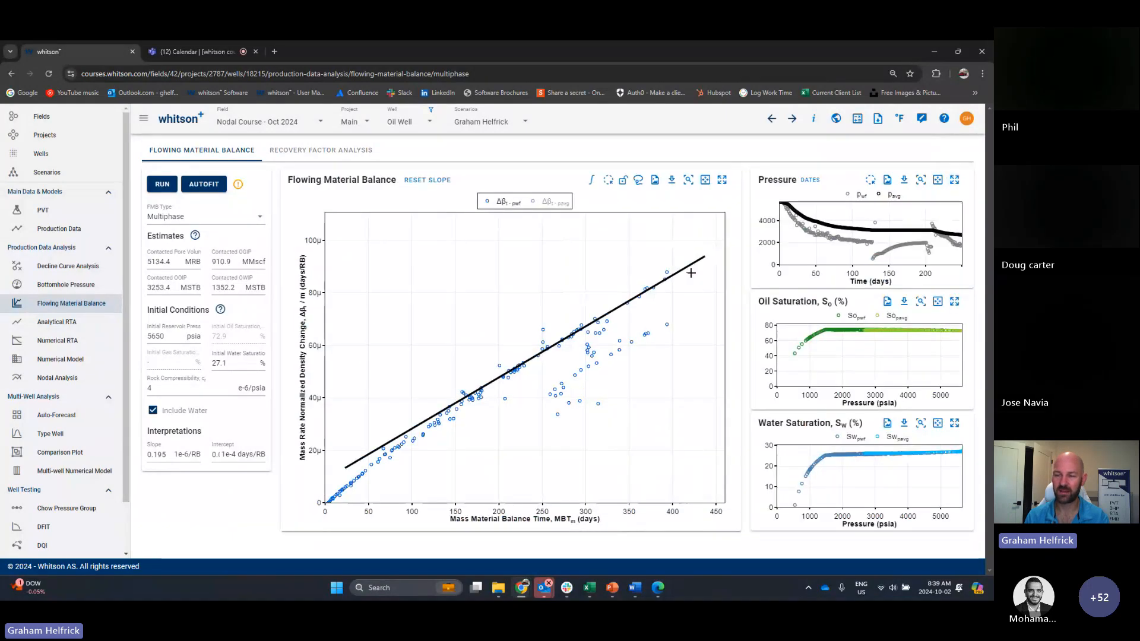
Step: Refit the line through the lower late-time data points, with a slope of about 0.162 and contacted pore volume of about 6155.5 MRB
{"action": "left_click_drag", "start_coordinate": [707, 257], "coordinate": [712, 272]}
{"action": "left_click_drag", "start_coordinate": [715, 281], "coordinate": [712, 295]}
{"action": "left_click_drag", "start_coordinate": [532, 377], "coordinate": [514, 400]}
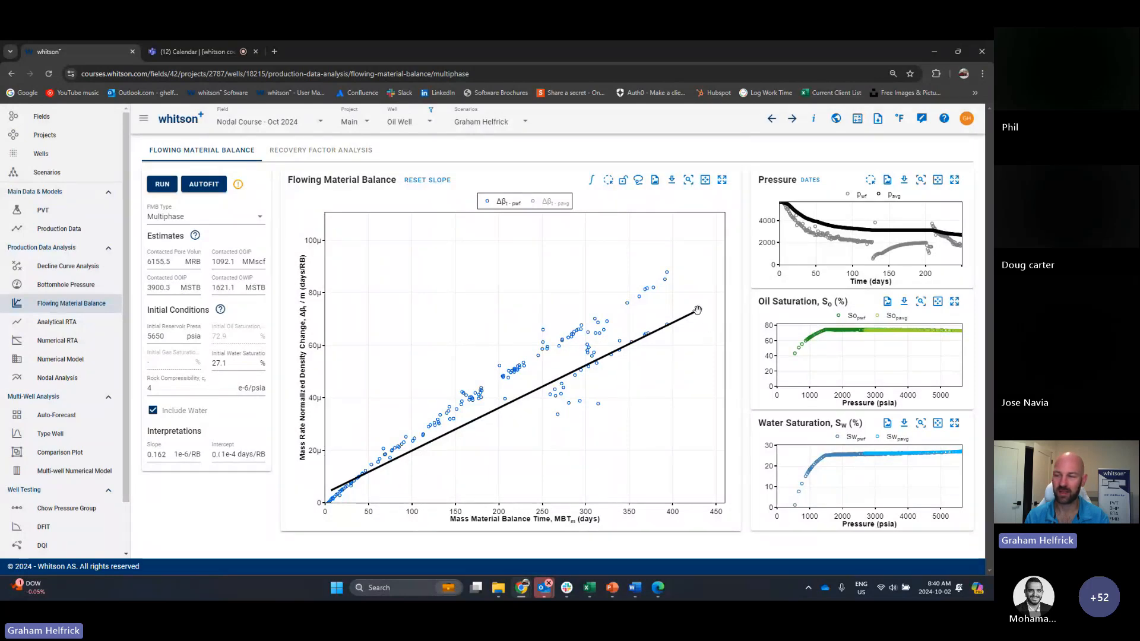
{"action": "mouse_move", "coordinate": [697, 318]}
{"action": "left_mouse_down"}
{"action": "mouse_move", "coordinate": [673, 292]}
{"action": "mouse_move", "coordinate": [698, 318]}
{"action": "left_mouse_up"}
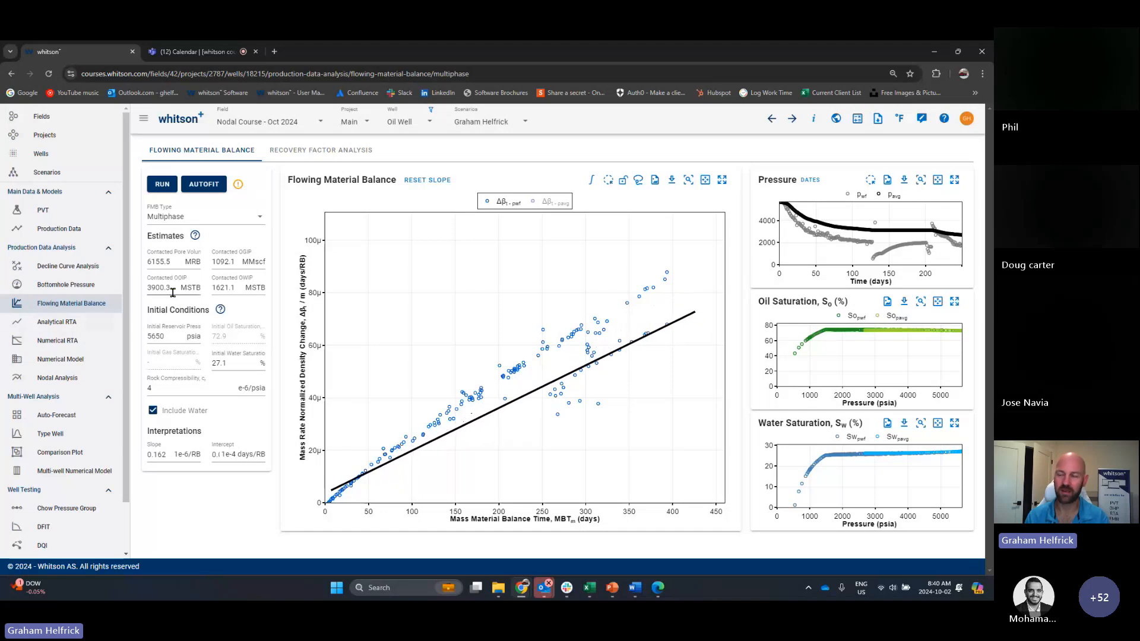
Step: Rerun the analysis with the lowered line and inspect the latest average pressure on the enlarged pressure plot
{"action": "left_click", "coordinate": [162, 184]}
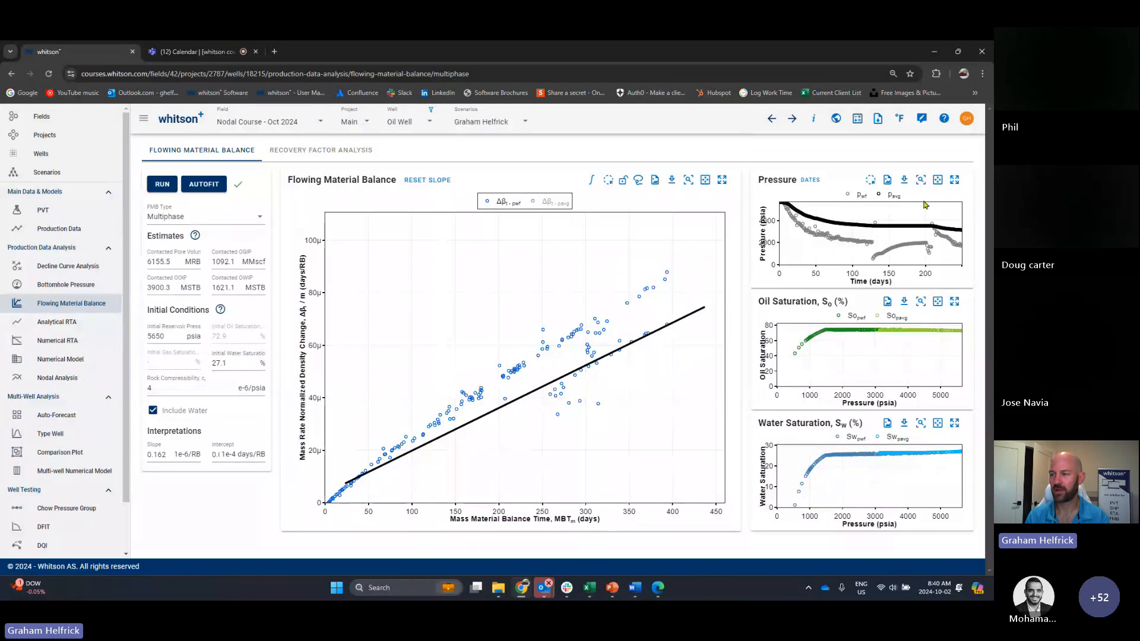
{"action": "left_click", "coordinate": [954, 179]}
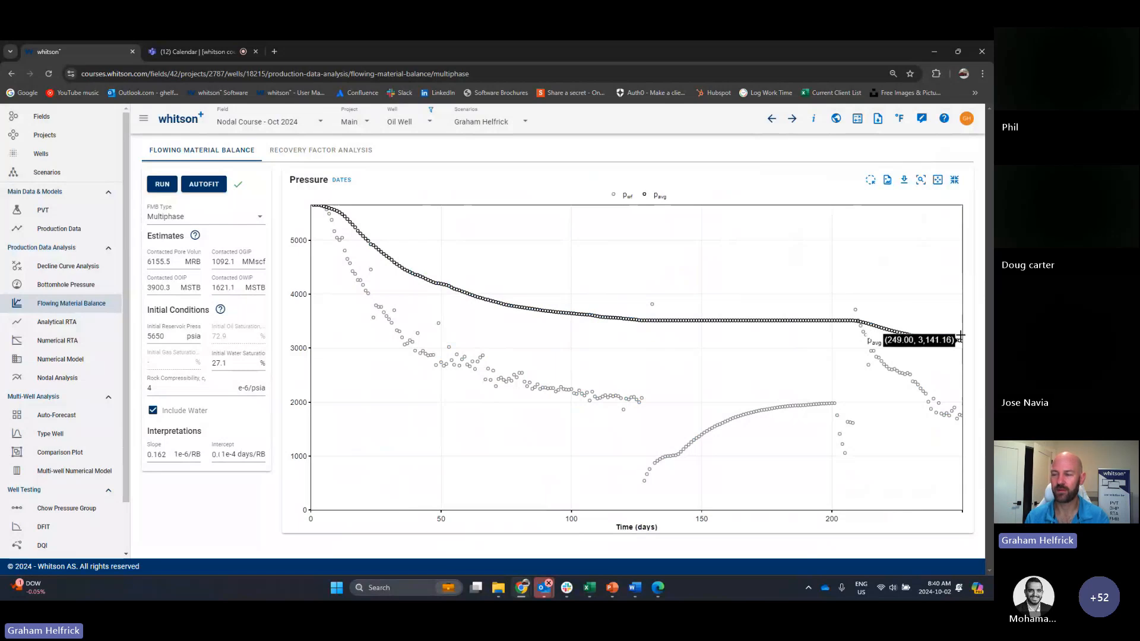
{"action": "left_click", "coordinate": [954, 180]}
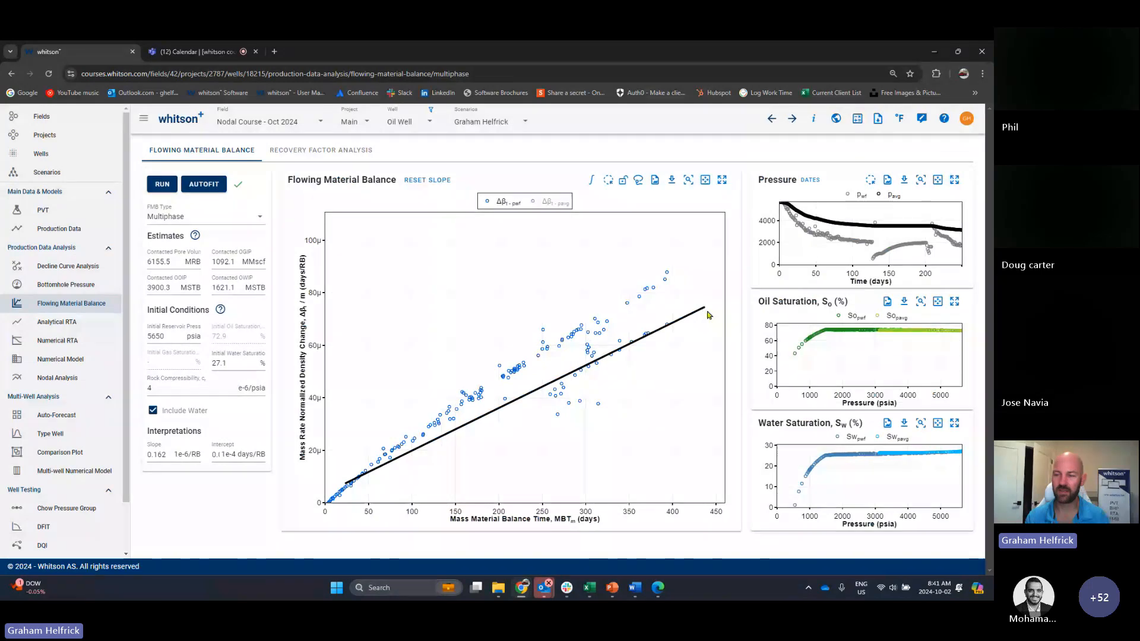
Step: Fine-tune the line to a contacted pore volume of about 6190.8 MRB, rerun the analysis, and recheck the final average pressure
{"action": "left_click_drag", "start_coordinate": [706, 310], "coordinate": [699, 314]}
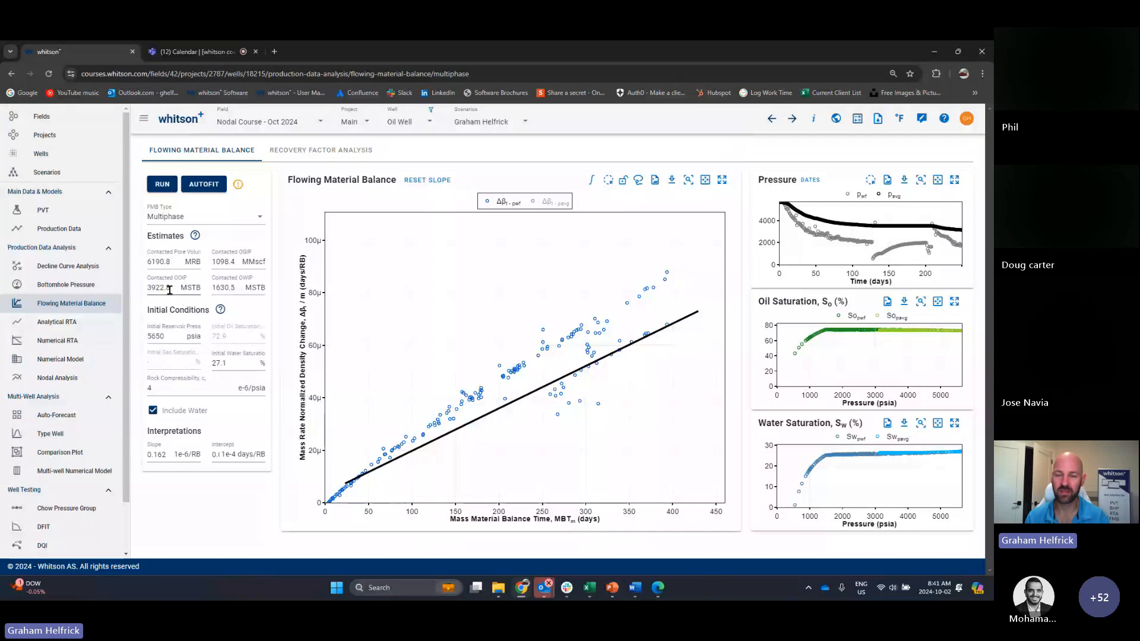
{"action": "left_click", "coordinate": [162, 184]}
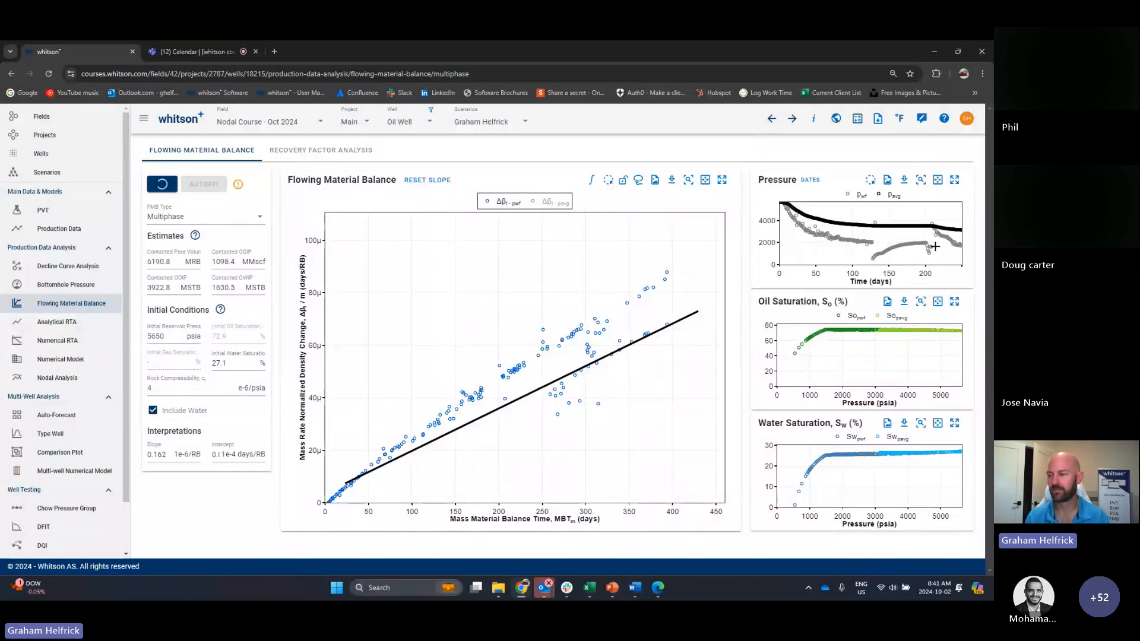
{"action": "left_click", "coordinate": [954, 179]}
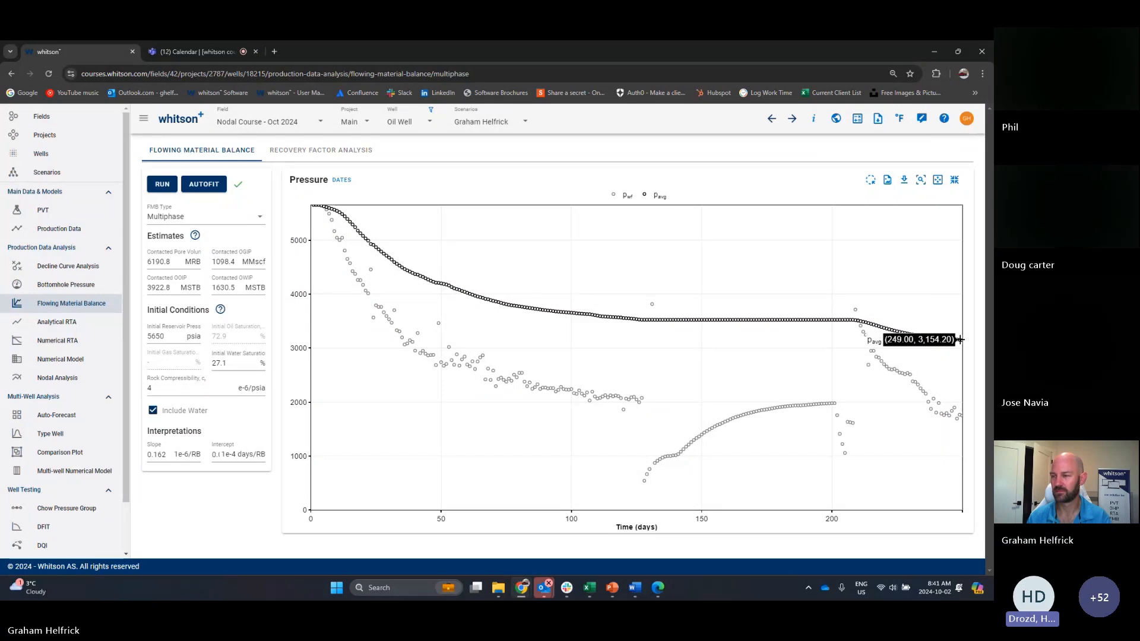
{"action": "left_click", "coordinate": [955, 181]}
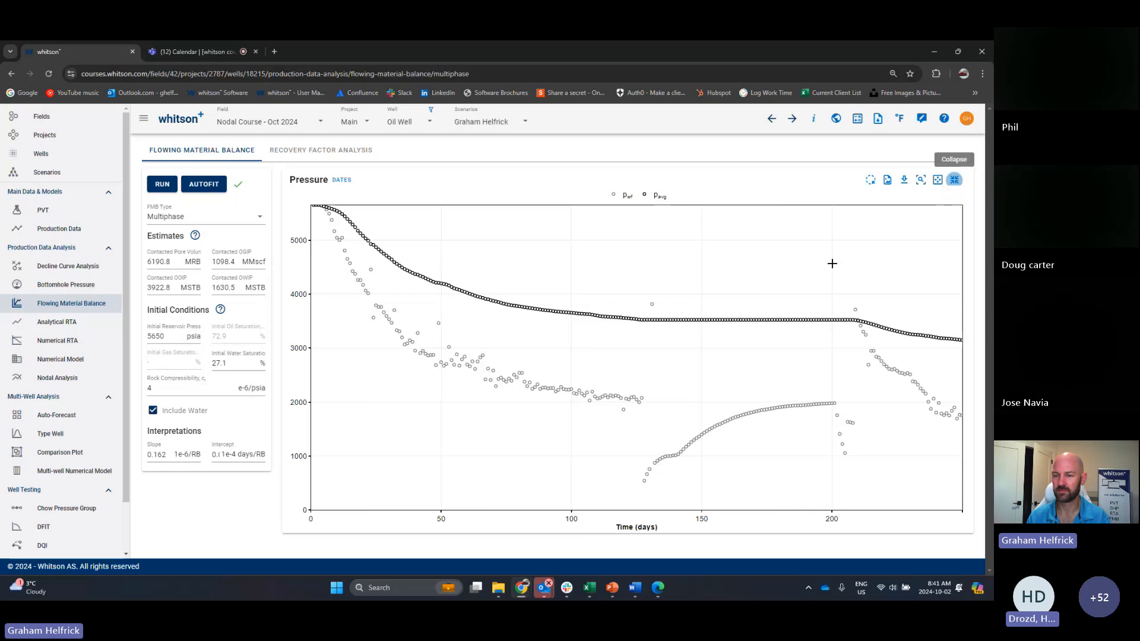
Step: Steepen the line to a contacted pore volume of about 4610.6 MRB, rerun the analysis, and inspect average pressure on the enlarged pressure plot
{"action": "left_click_drag", "start_coordinate": [706, 309], "coordinate": [673, 271]}
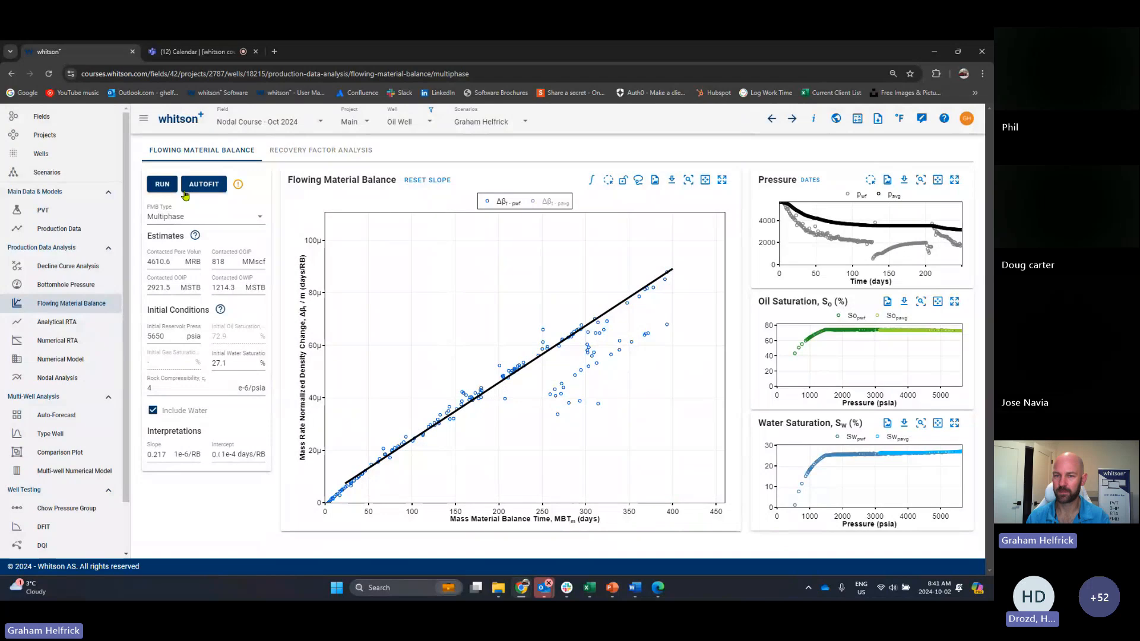
{"action": "left_click", "coordinate": [160, 186]}
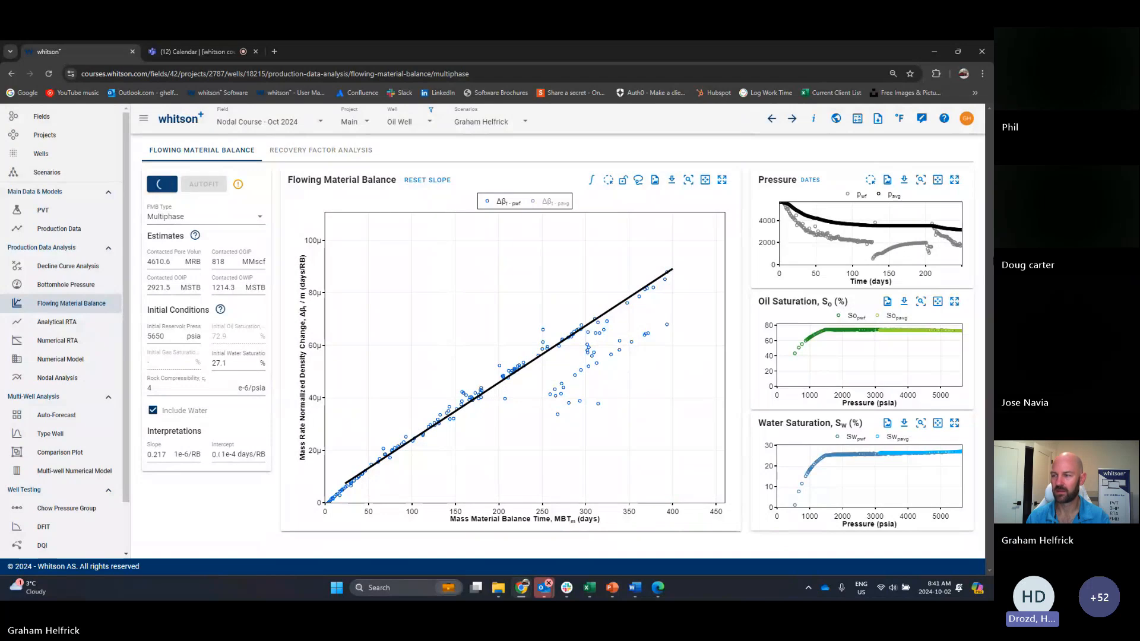
{"action": "left_click", "coordinate": [955, 180]}
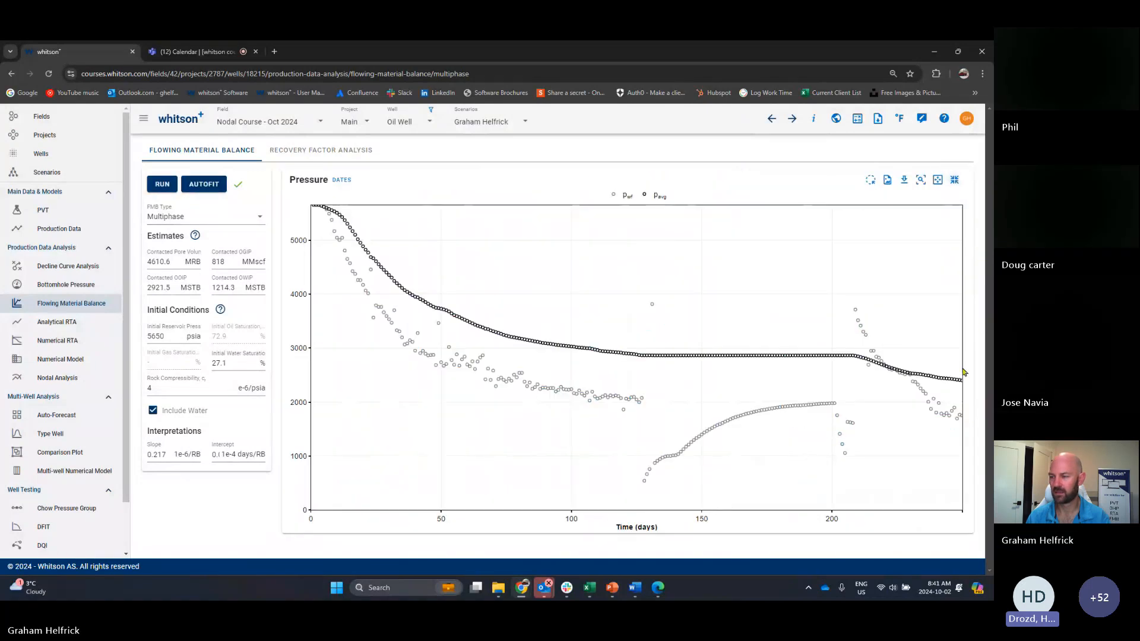
{"action": "left_click", "coordinate": [955, 180]}
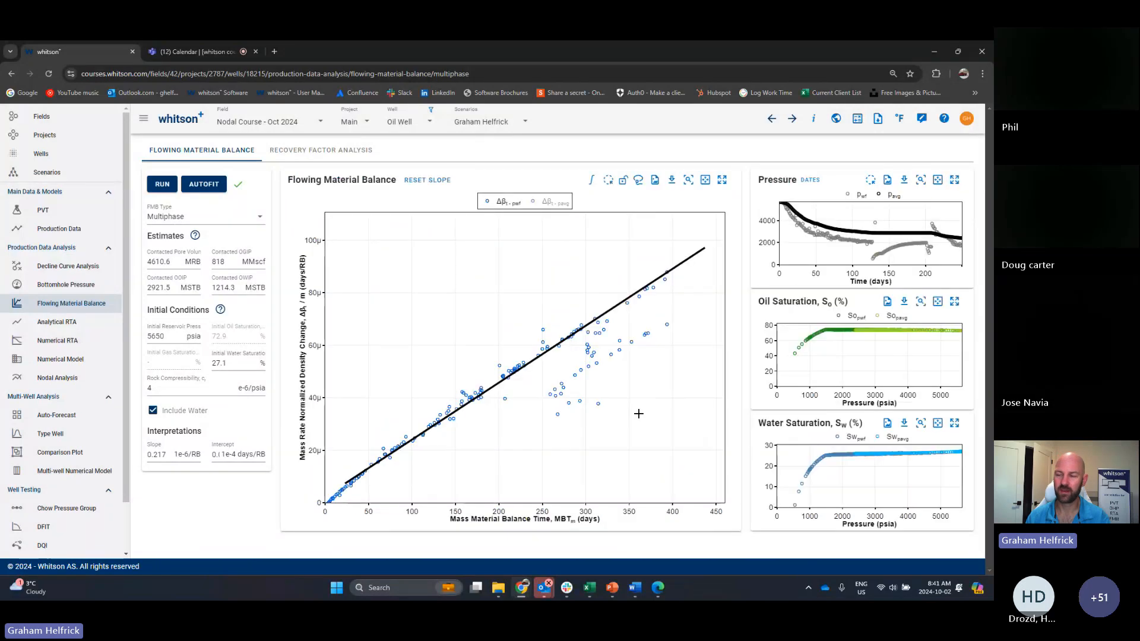
Step: Refit the line to the early-time data points, with a slope of about 0.314 and contacted pore volume of about 3186.4 MRB
{"action": "left_click_drag", "start_coordinate": [320, 217], "coordinate": [320, 205]}
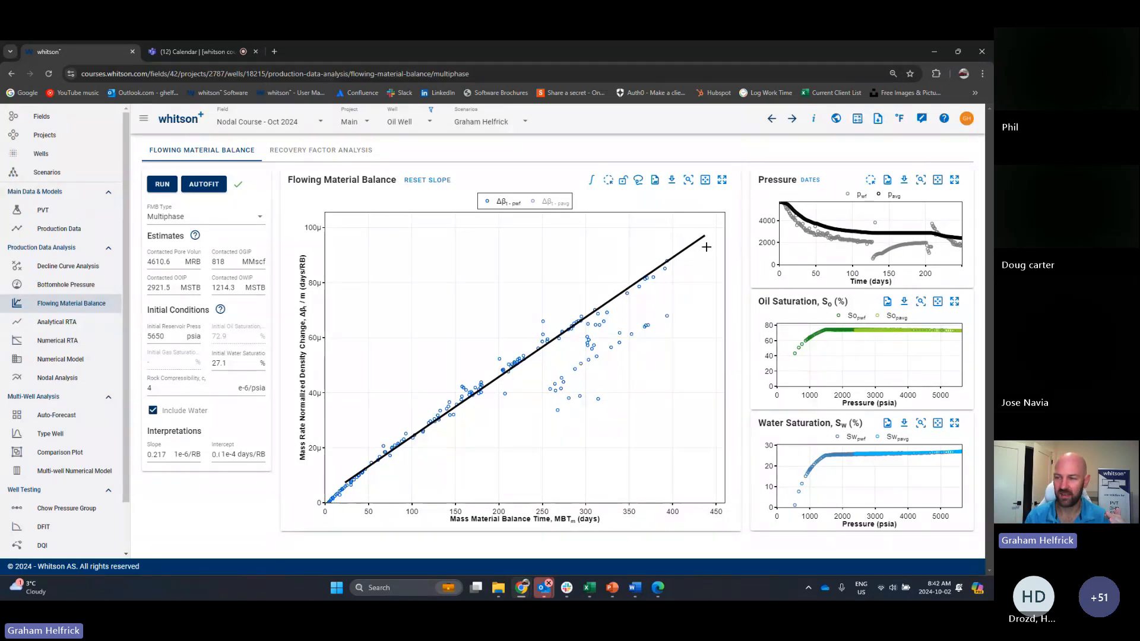
{"action": "left_click_drag", "start_coordinate": [704, 239], "coordinate": [683, 259]}
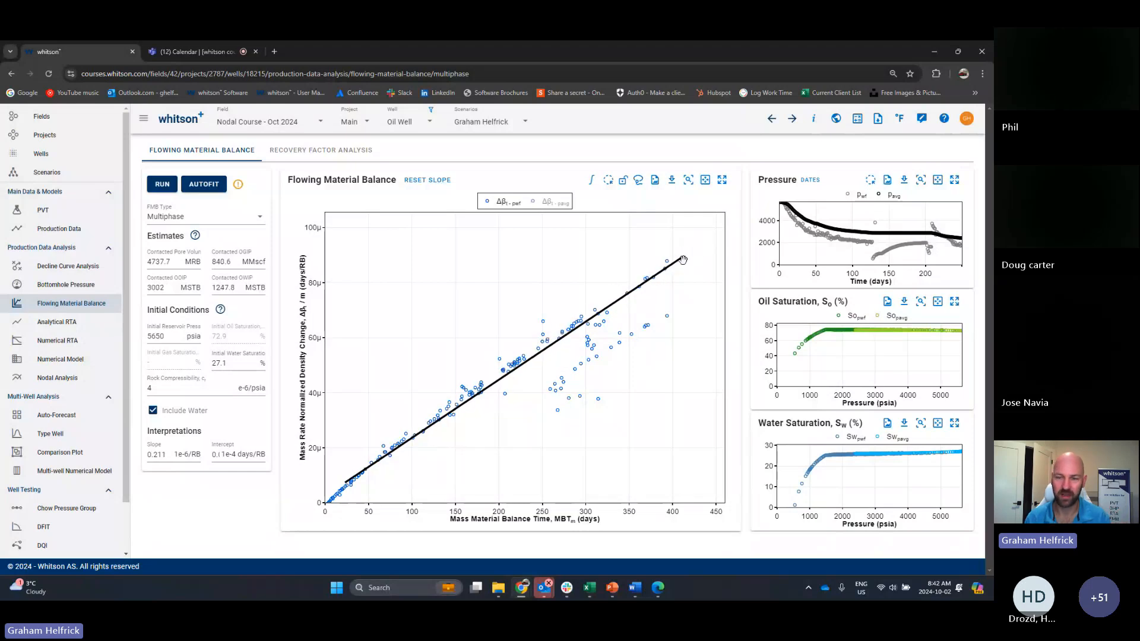
{"action": "left_click_drag", "start_coordinate": [408, 420], "coordinate": [313, 536]}
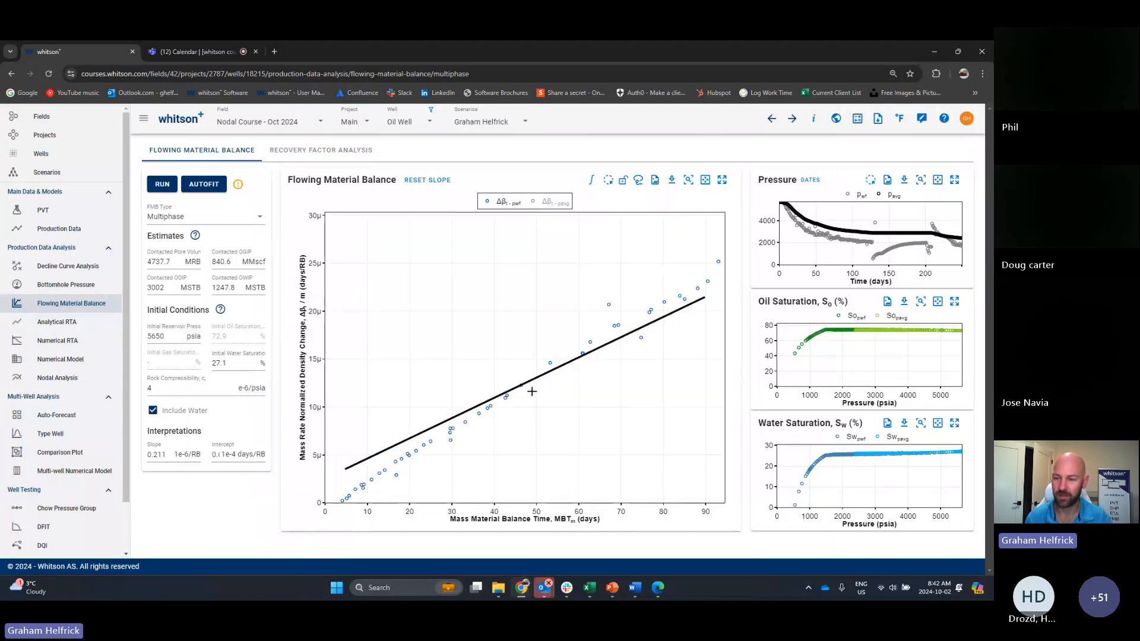
{"action": "left_click_drag", "start_coordinate": [542, 377], "coordinate": [534, 411]}
{"action": "left_click_drag", "start_coordinate": [695, 331], "coordinate": [635, 295]}
{"action": "left_click_drag", "start_coordinate": [501, 382], "coordinate": [508, 387]}
Step: Refit the line along the upper mid-time data trend, with a slope of about 0.213 and contacted pore volume of about 4690.4 MRB
{"action": "left_click_drag", "start_coordinate": [708, 509], "coordinate": [502, 509]}
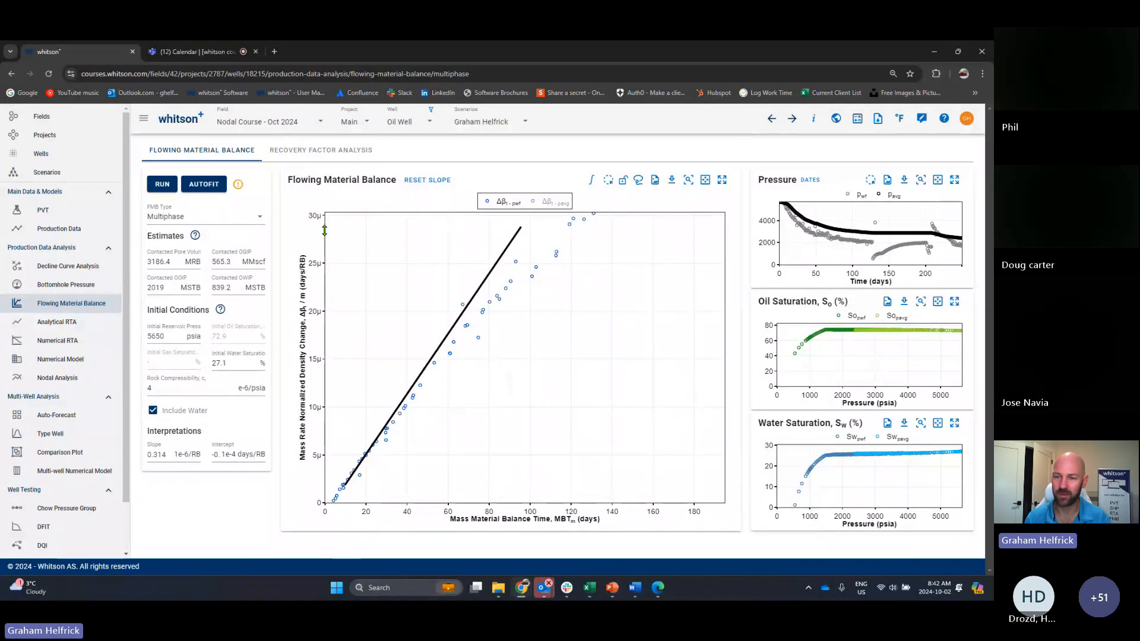
{"action": "left_click_drag", "start_coordinate": [318, 225], "coordinate": [317, 369]}
{"action": "left_click_drag", "start_coordinate": [704, 244], "coordinate": [725, 290]}
{"action": "left_click_drag", "start_coordinate": [346, 494], "coordinate": [350, 468]}
Step: Lower the line through the late-time points to a contacted pore volume of about 6148.6 MRB and slope of about 0.163, and rerun the analysis
{"action": "left_click_drag", "start_coordinate": [730, 508], "coordinate": [539, 513]}
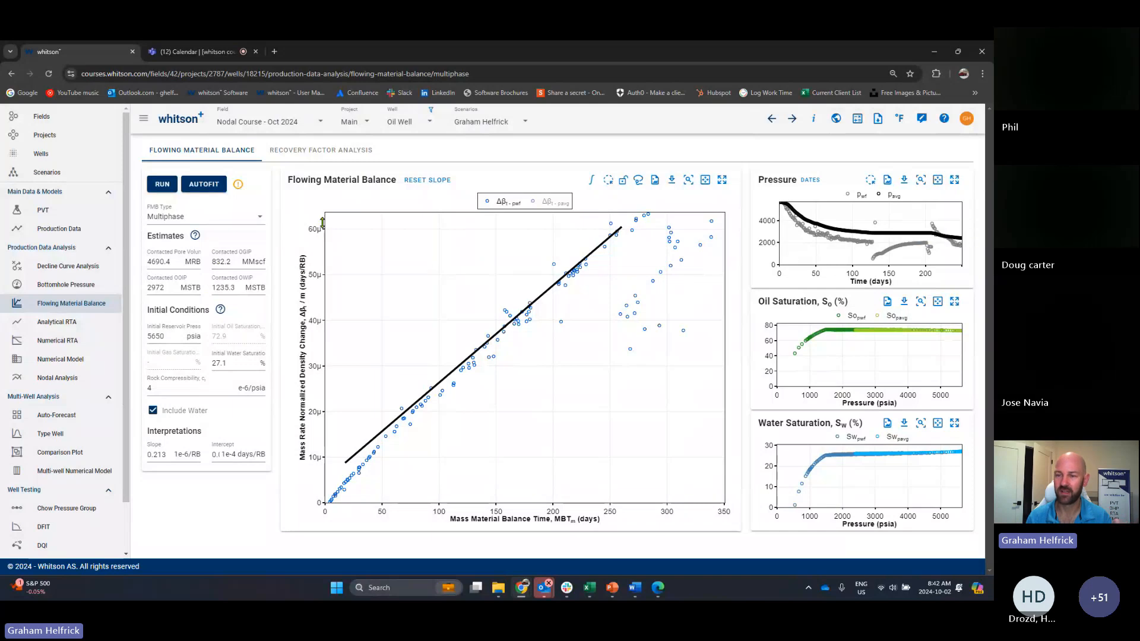
{"action": "left_click_drag", "start_coordinate": [319, 223], "coordinate": [317, 347]}
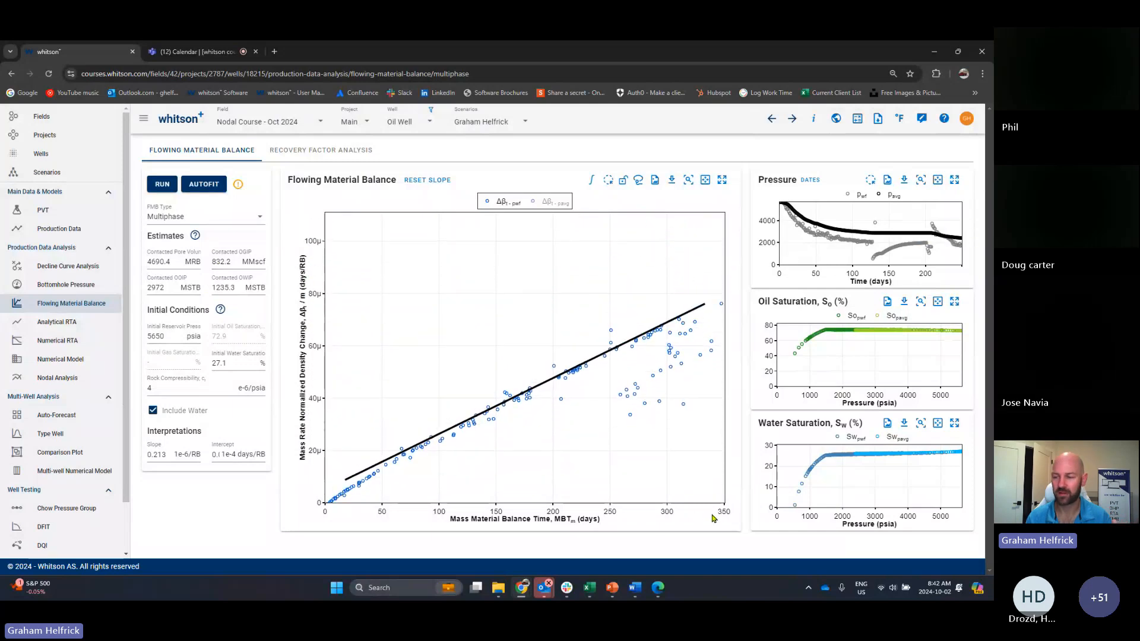
{"action": "left_click_drag", "start_coordinate": [718, 509], "coordinate": [559, 512]}
{"action": "left_click_drag", "start_coordinate": [643, 231], "coordinate": [630, 261]}
{"action": "left_click_drag", "start_coordinate": [552, 321], "coordinate": [546, 330]}
{"action": "left_click_drag", "start_coordinate": [625, 279], "coordinate": [631, 289]}
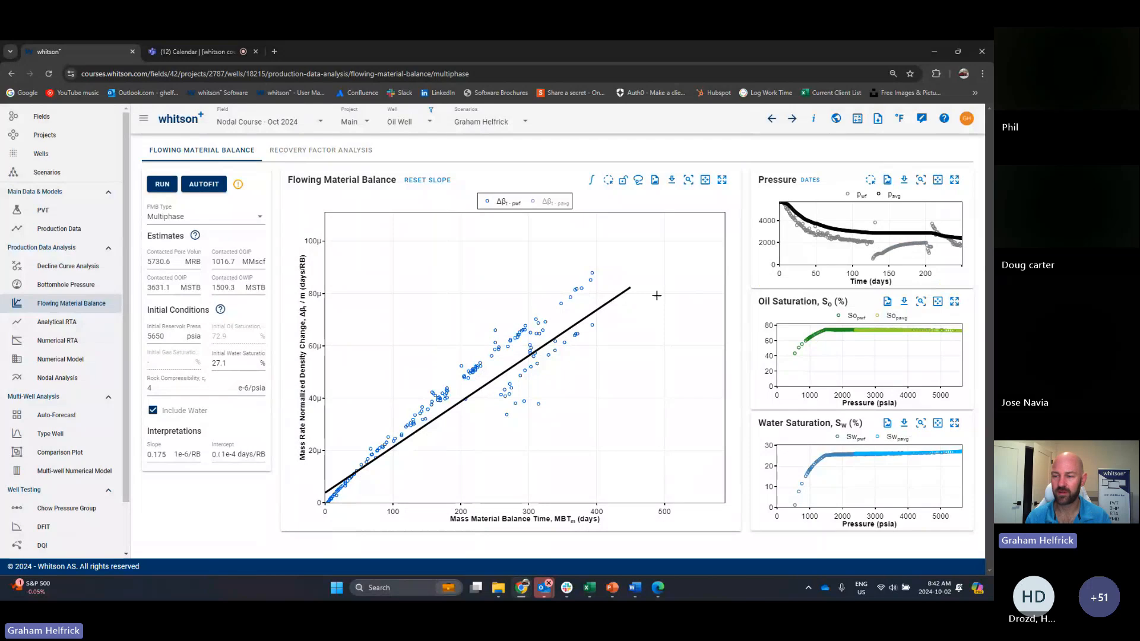
{"action": "left_click_drag", "start_coordinate": [631, 294], "coordinate": [632, 304]}
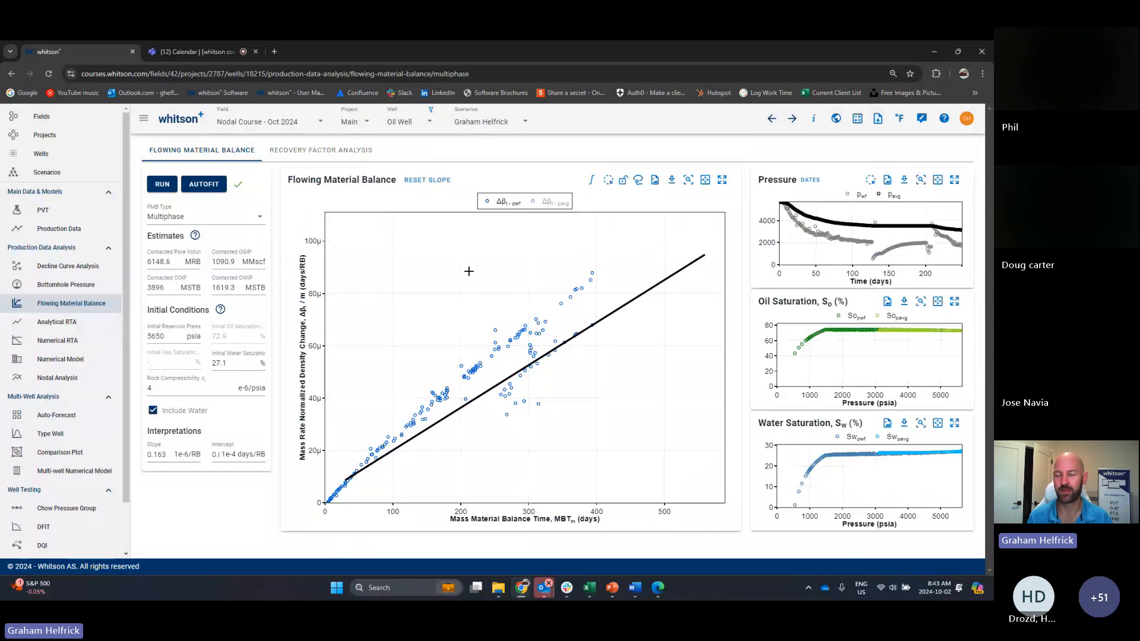
Step: Examine the flowing and average reservoir pressure histories on the enlarged pressure plot, and restore the plot layout
{"action": "key", "text": "alt+Tab"}
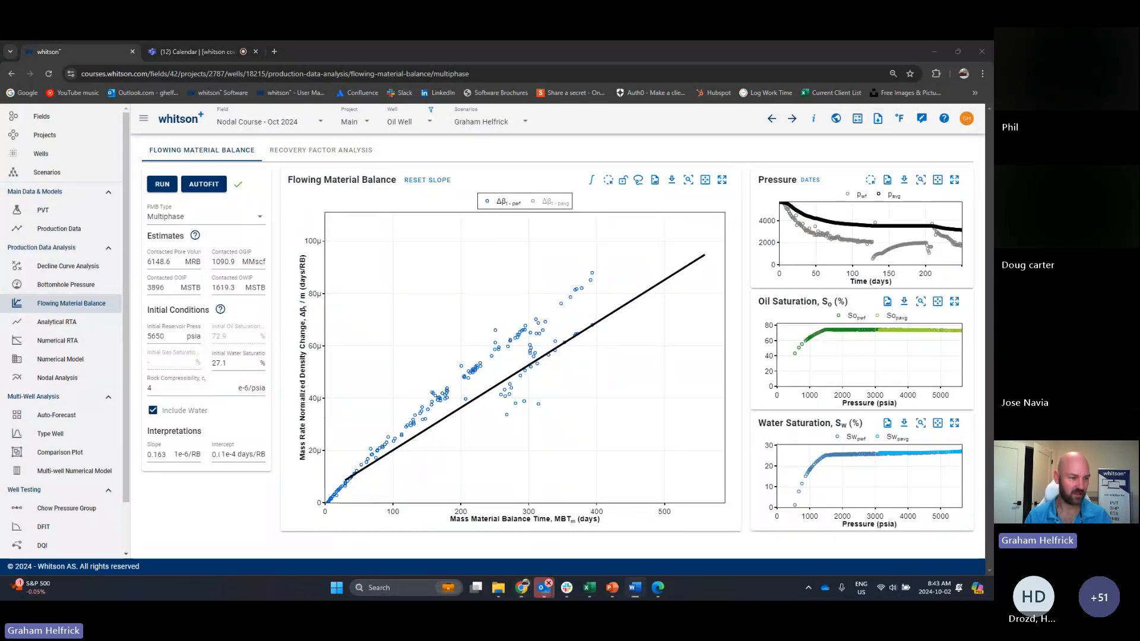
{"action": "mouse_move", "coordinate": [962, 227]}
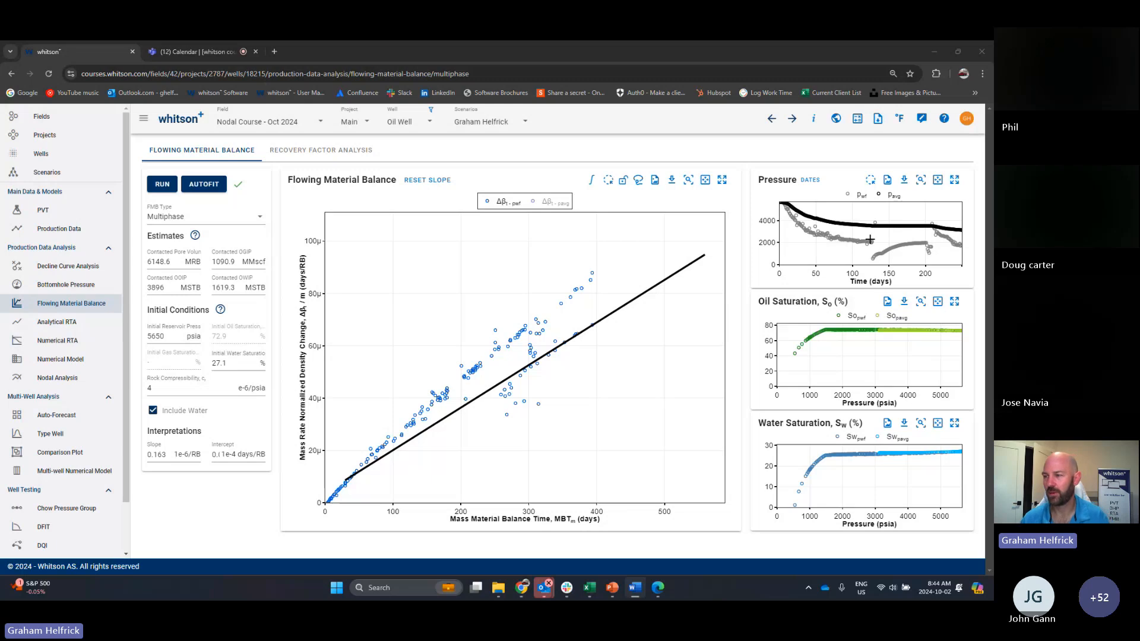
{"action": "left_click", "coordinate": [955, 180]}
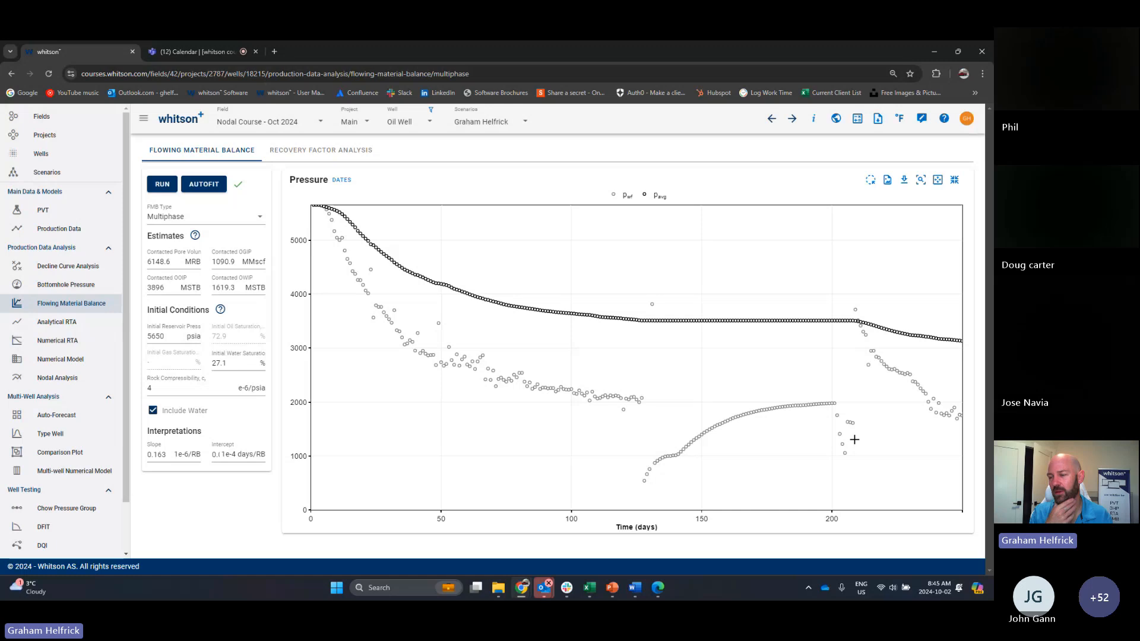
{"action": "left_click", "coordinate": [954, 180]}
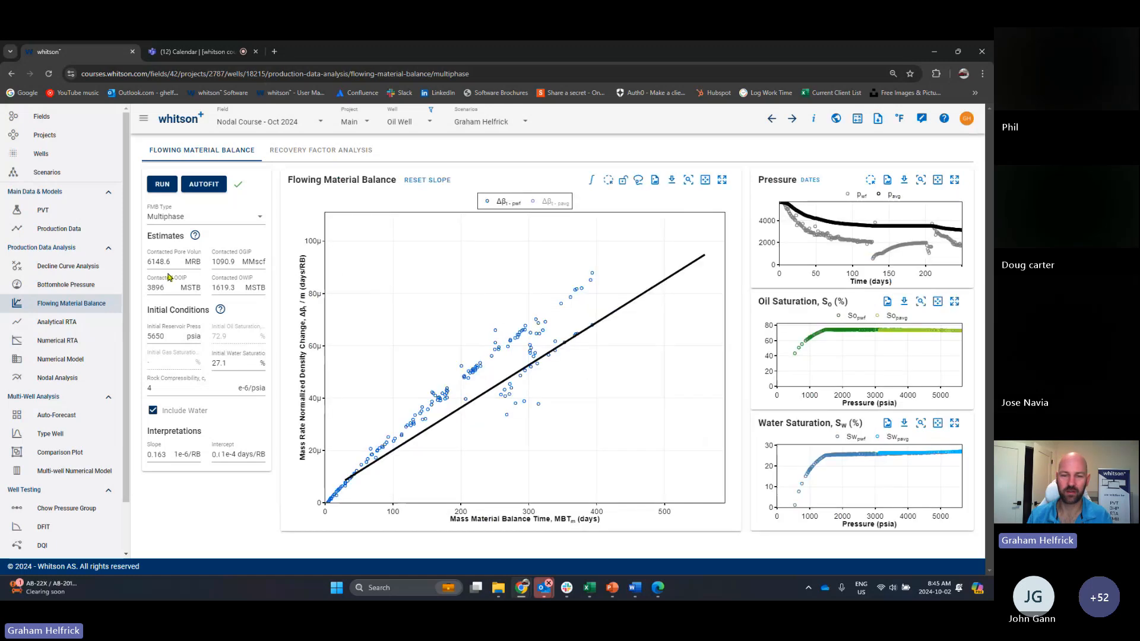
Step: Open the oil well's nodal analysis, create the VLP curve, and check where it intersects the Vogel IPR
{"action": "left_click", "coordinate": [52, 381]}
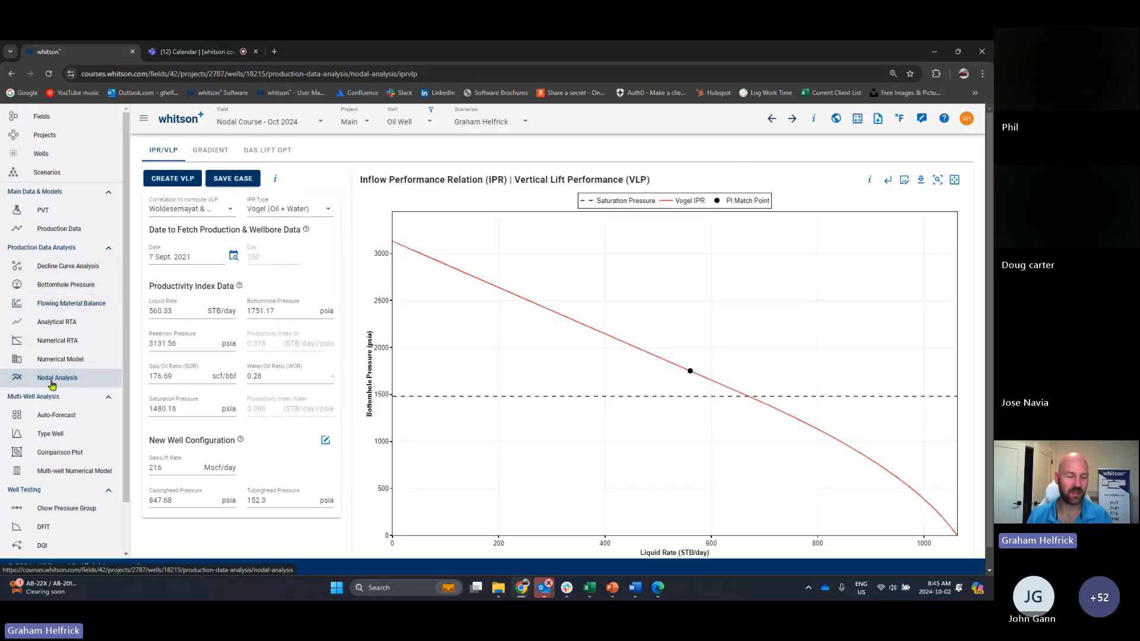
{"action": "mouse_move", "coordinate": [694, 366]}
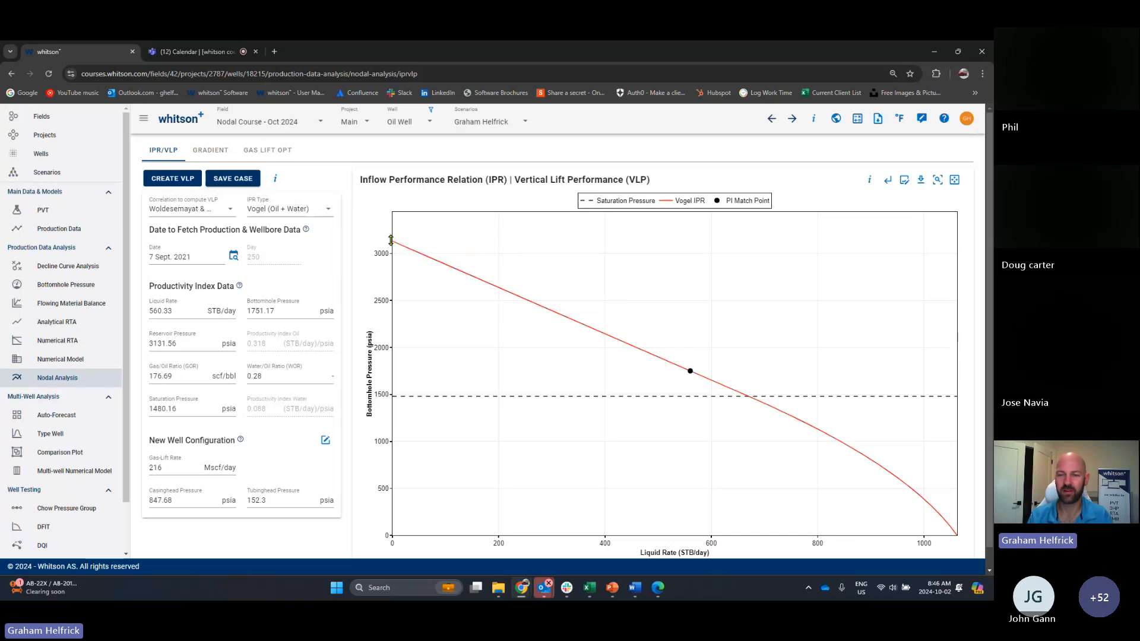
{"action": "left_click", "coordinate": [186, 179]}
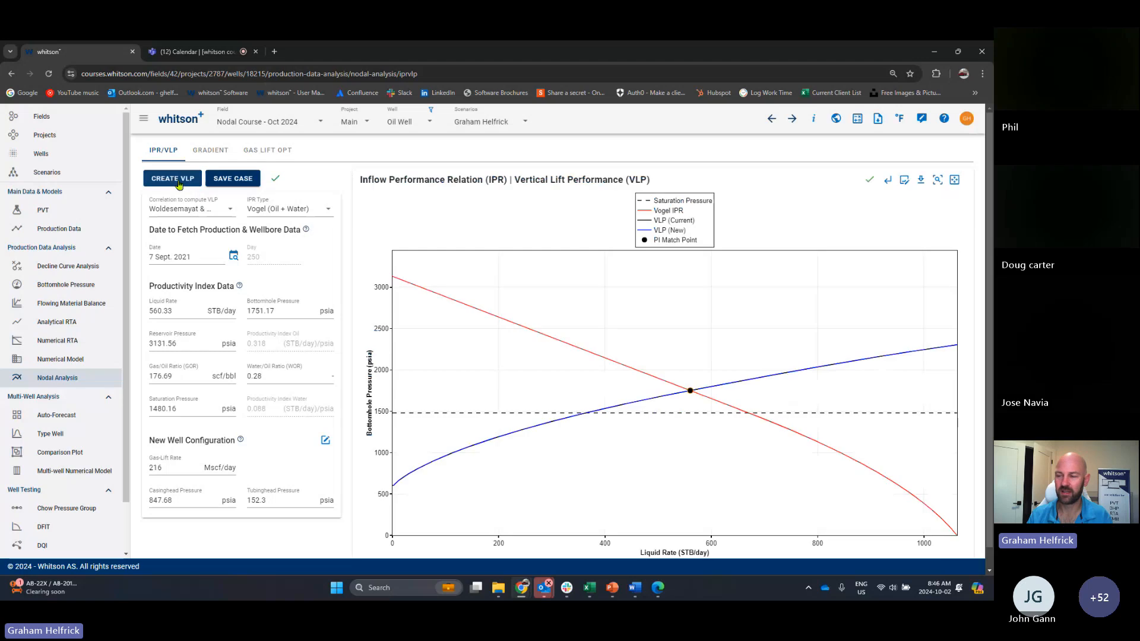
{"action": "mouse_move", "coordinate": [691, 391]}
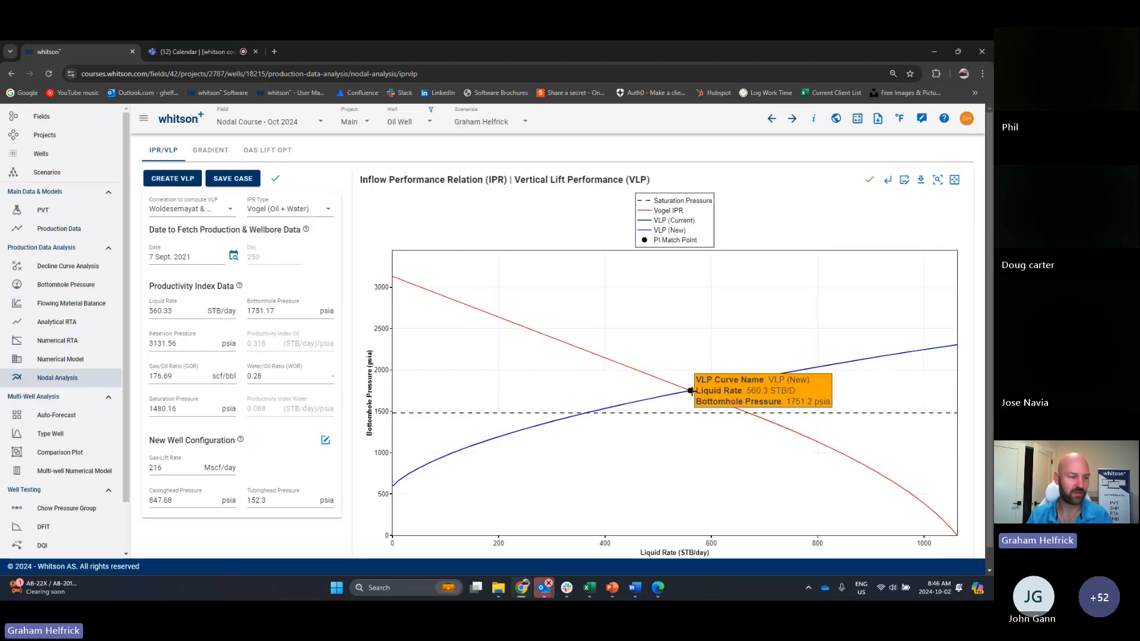
Step: Set the new configuration's gas-lift rate to 500 Mscf/day, recompute the VLP, and compare its operating point with the current one
{"action": "left_click", "coordinate": [189, 467]}
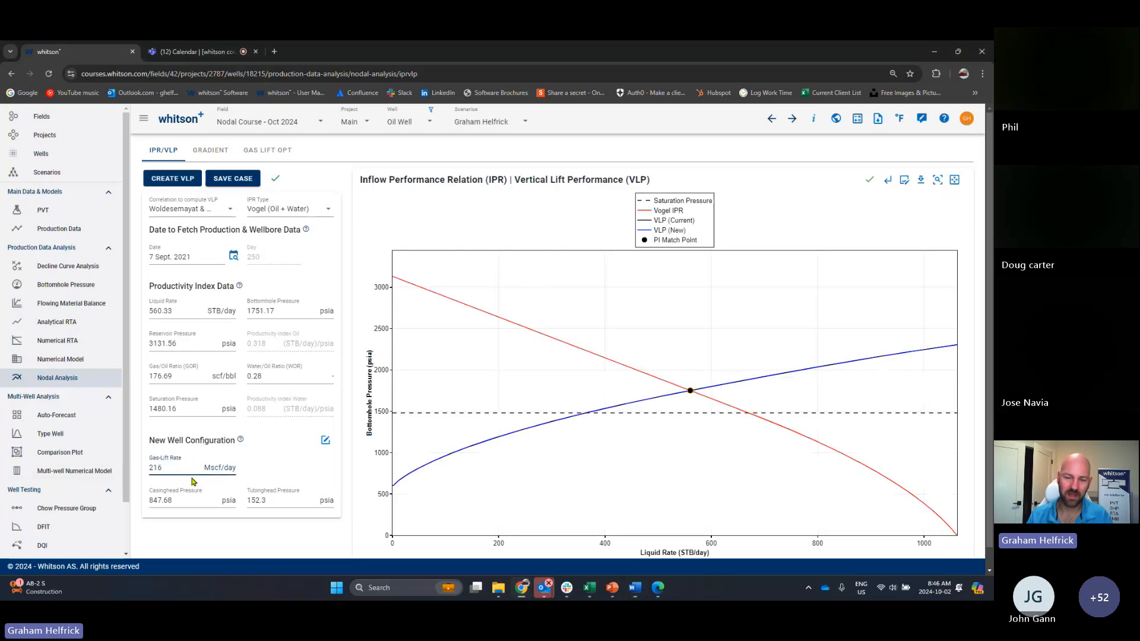
{"action": "left_click", "coordinate": [191, 466]}
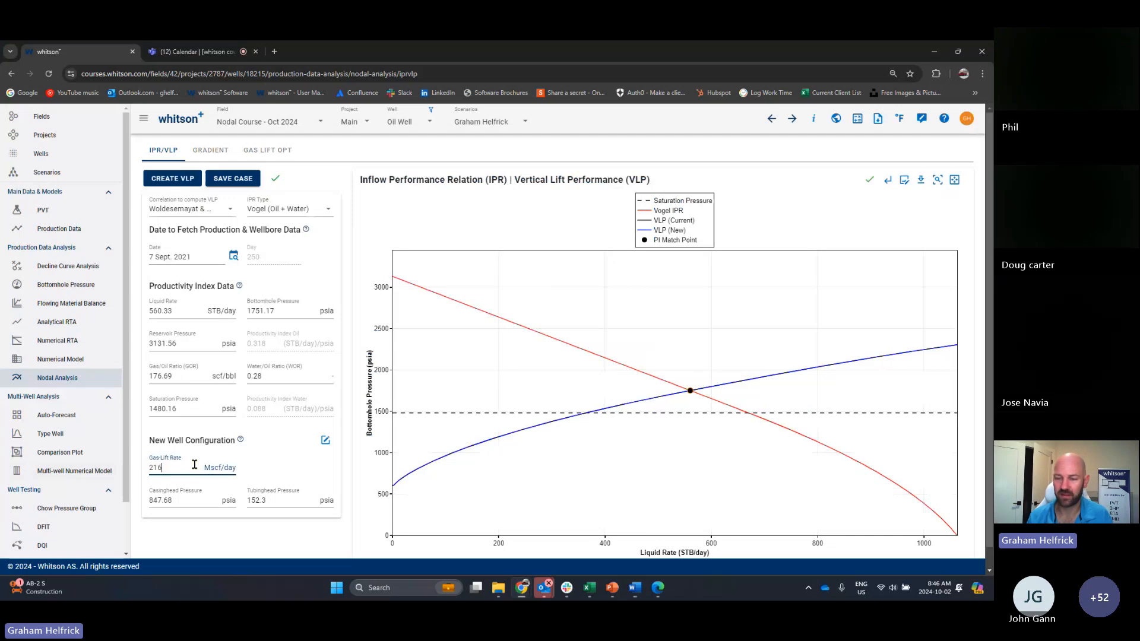
{"action": "left_click_drag", "start_coordinate": [191, 466], "coordinate": [149, 469]}
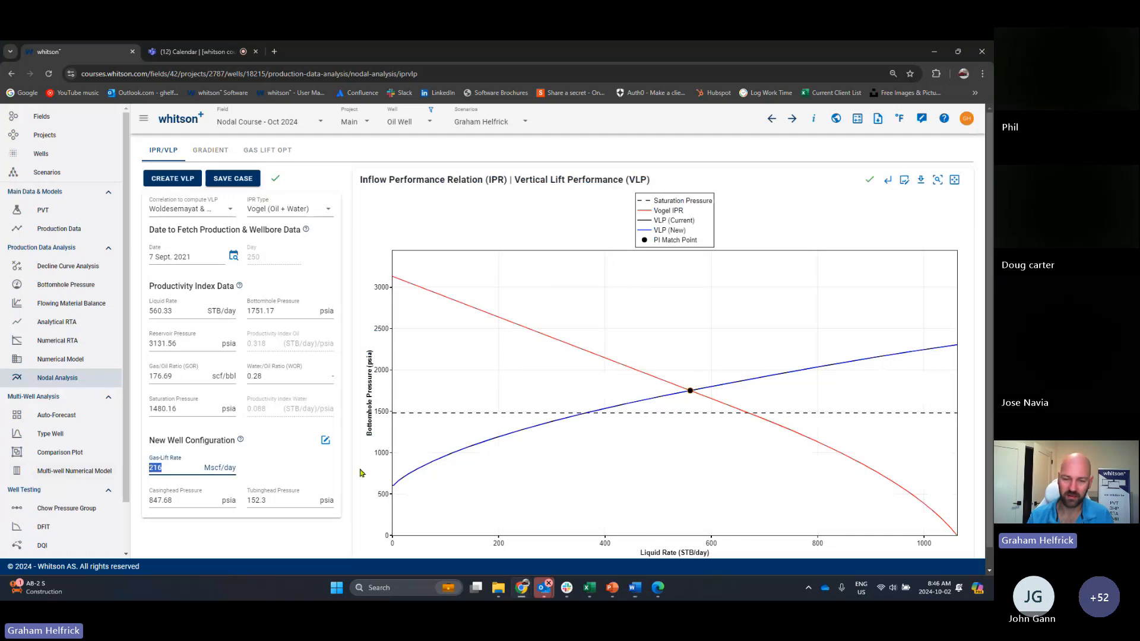
{"action": "type", "text": "500"}
{"action": "key", "text": "Return"}
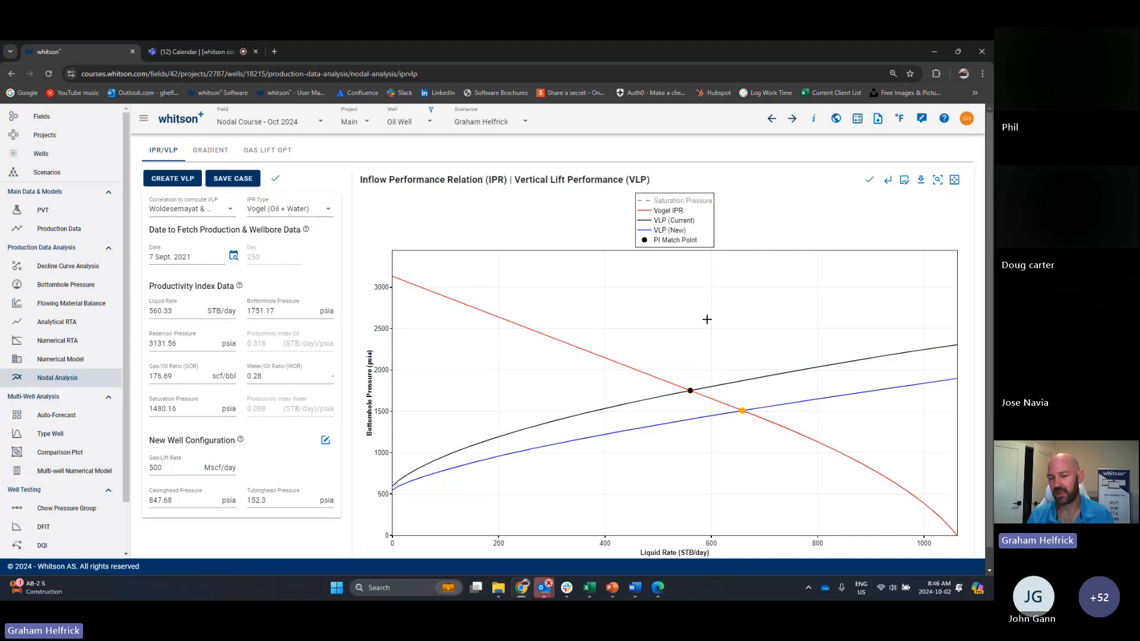
{"action": "mouse_move", "coordinate": [690, 390]}
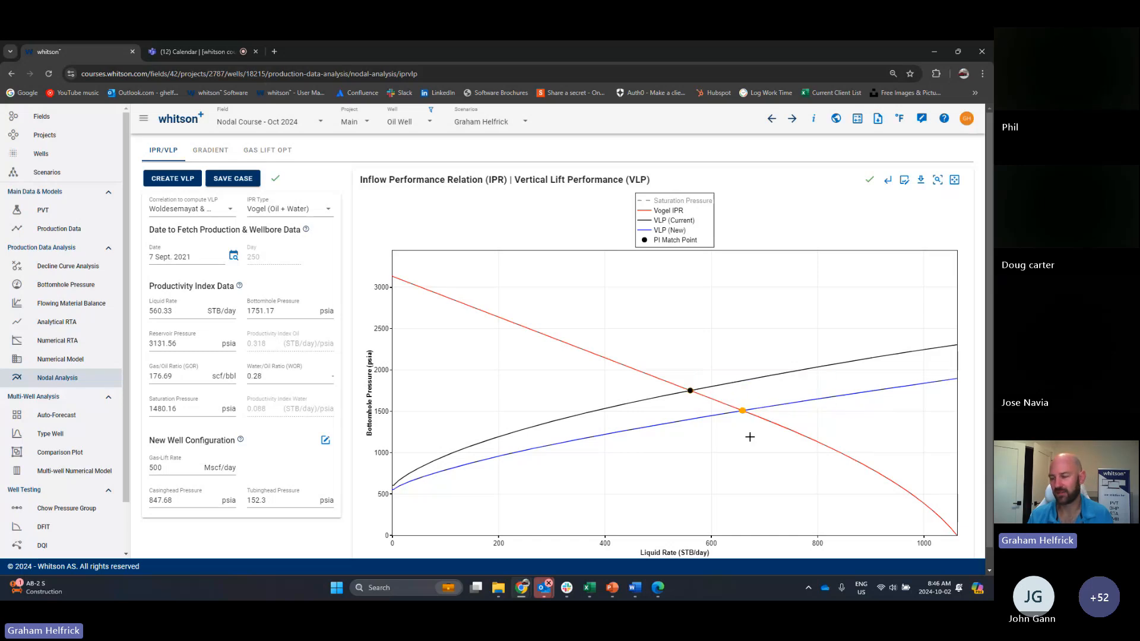
Step: Return the gas-lift rate to 216 Mscf/day, recreate the VLP, and inspect the curve near the PI match point
{"action": "double_click", "coordinate": [173, 469]}
{"action": "type", "text": "216"}
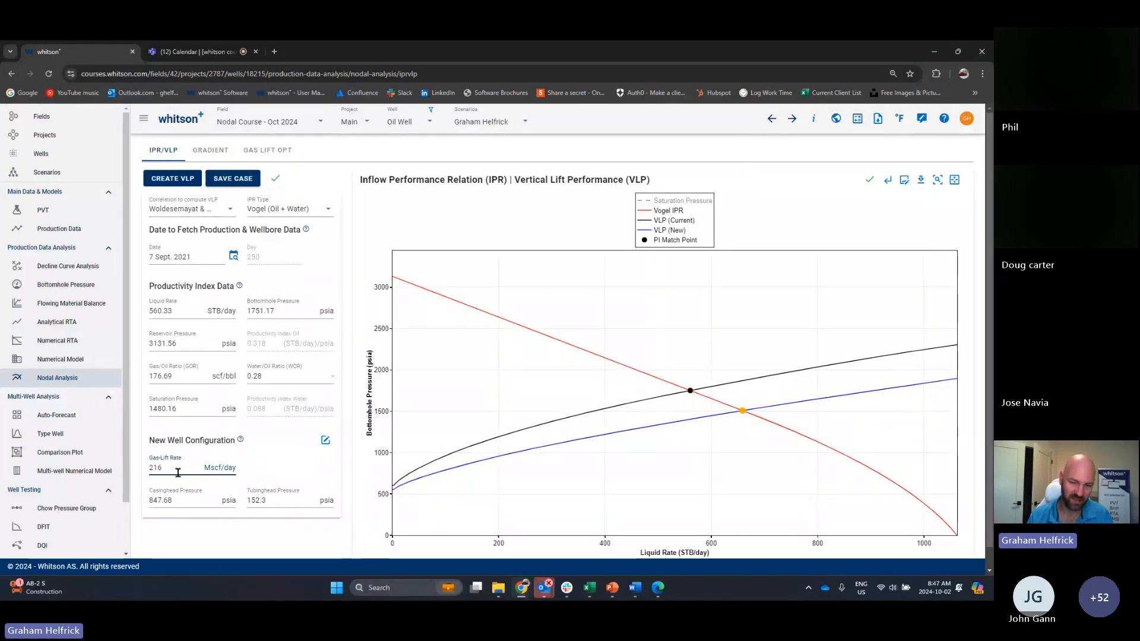
{"action": "left_click", "coordinate": [171, 179]}
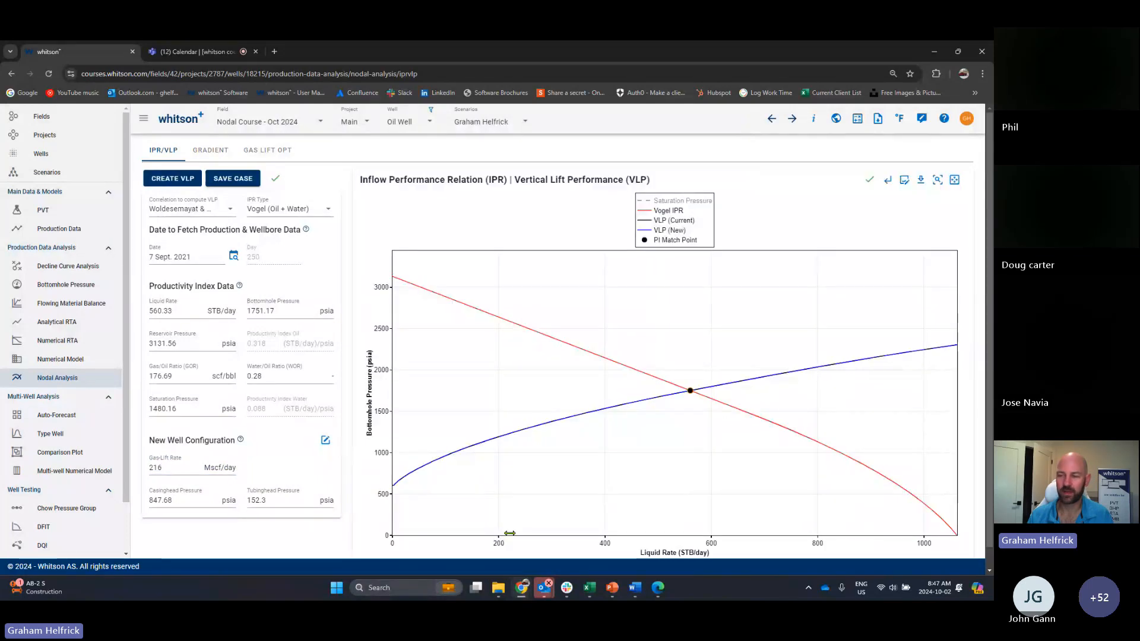
{"action": "mouse_move", "coordinate": [627, 409]}
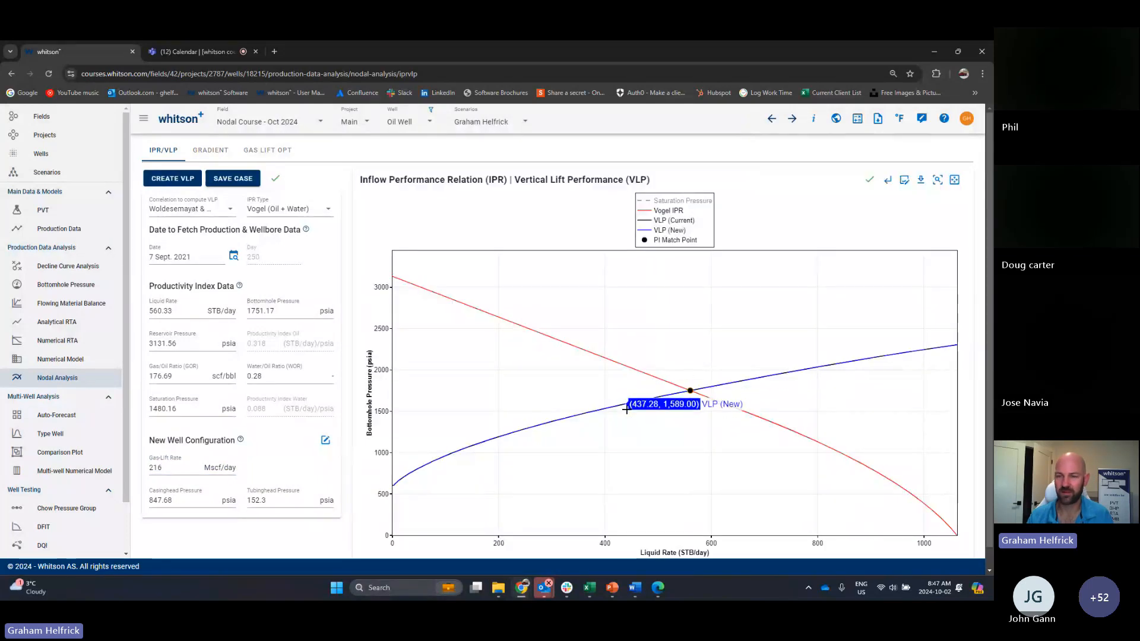
Step: Open the gradient cases and examine the default case's pressure at top perforation and its pressure profile against true vertical depth
{"action": "left_click", "coordinate": [208, 153]}
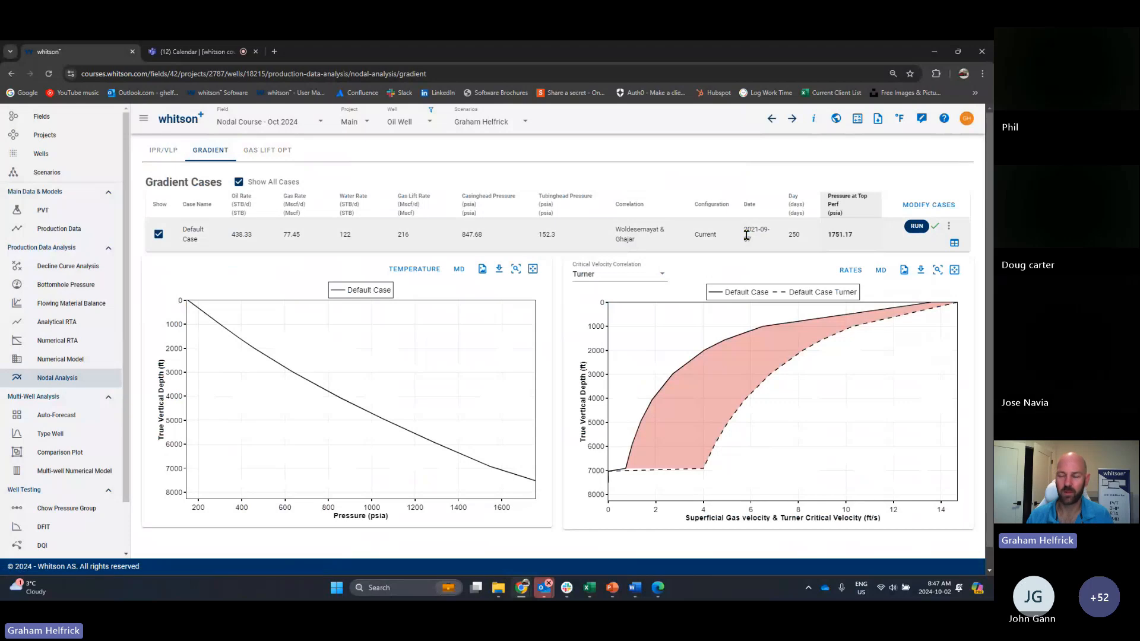
{"action": "left_click_drag", "start_coordinate": [829, 235], "coordinate": [864, 238]}
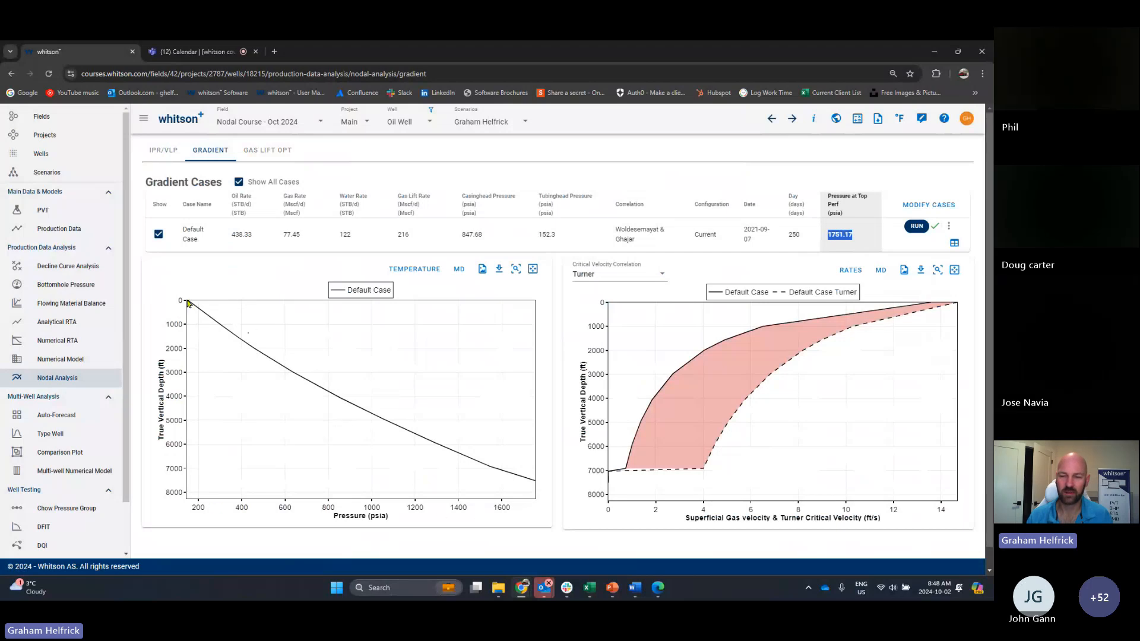
{"action": "mouse_move", "coordinate": [187, 304]}
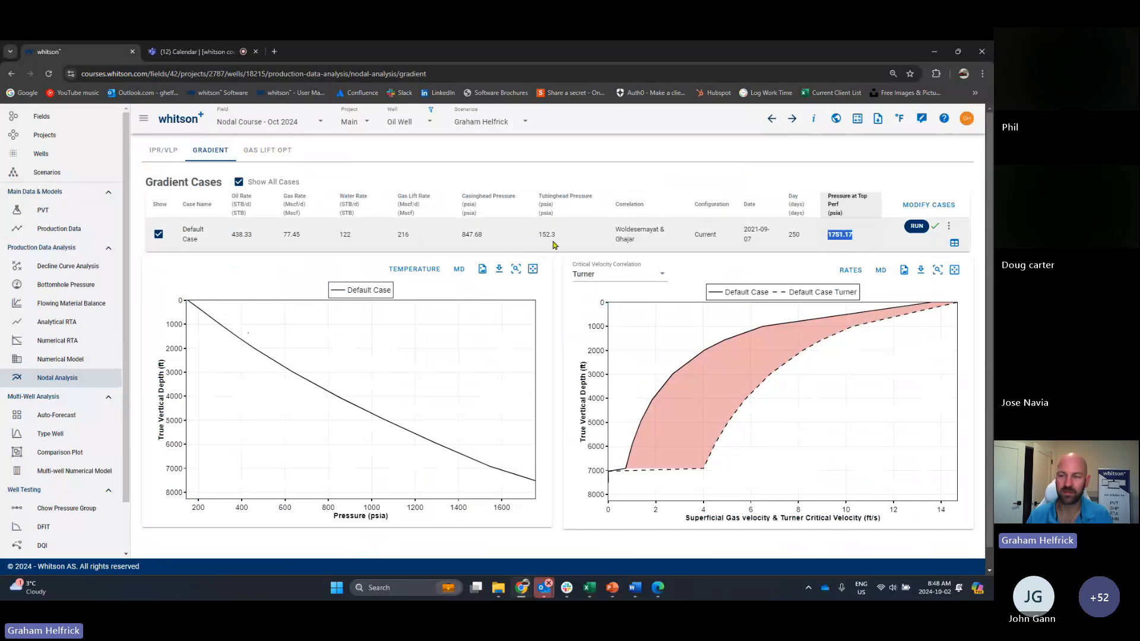
{"action": "mouse_move", "coordinate": [226, 325]}
{"action": "mouse_move", "coordinate": [440, 447]}
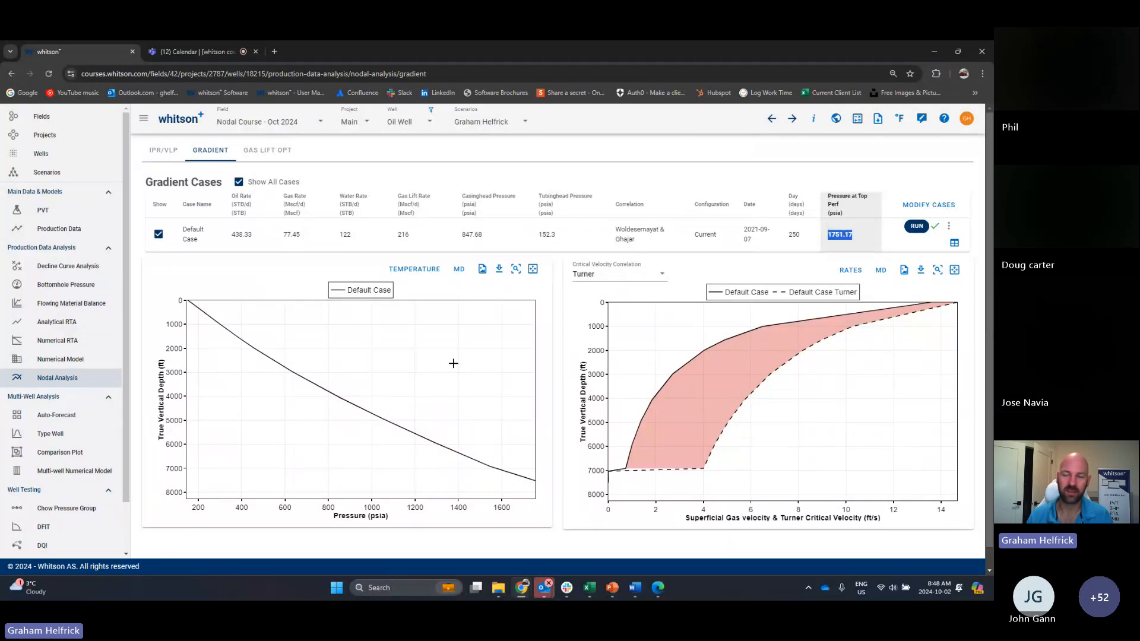
Step: Switch the gradient plots to measured depth and inspect the pressure profile along the lateral from toe to heel
{"action": "left_click", "coordinate": [461, 274]}
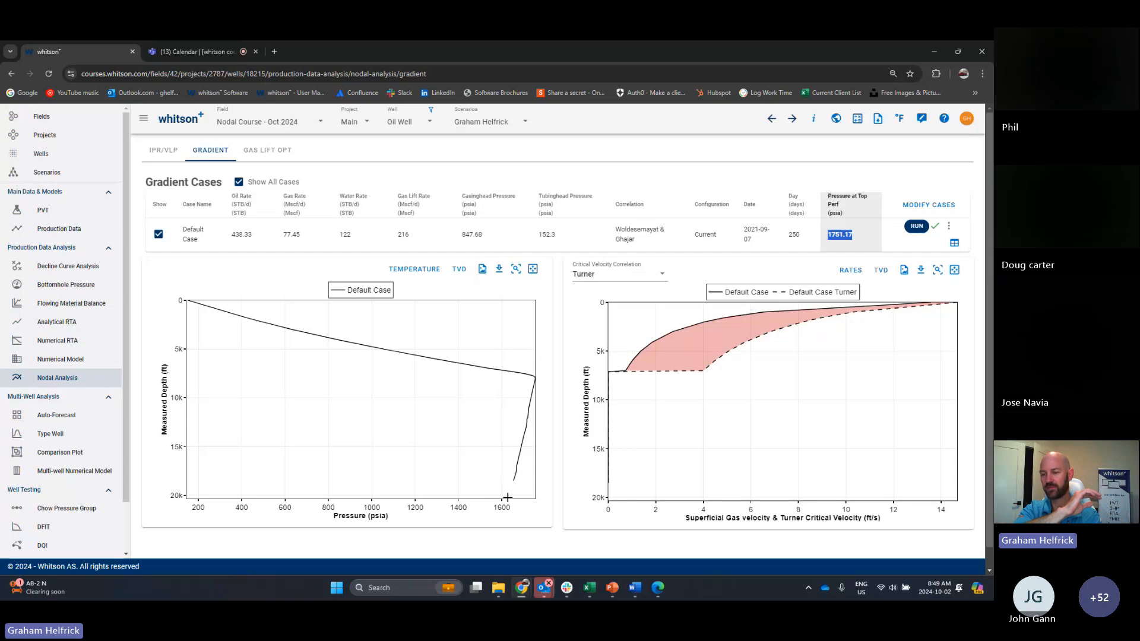
{"action": "mouse_move", "coordinate": [514, 478]}
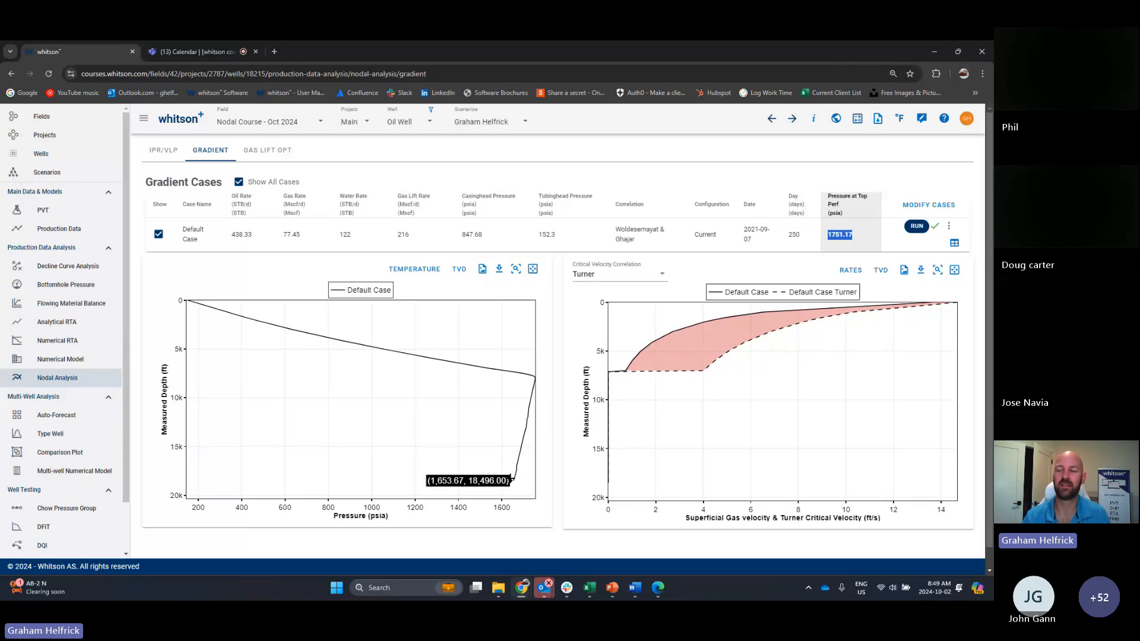
{"action": "mouse_move", "coordinate": [533, 420]}
{"action": "mouse_move", "coordinate": [534, 378]}
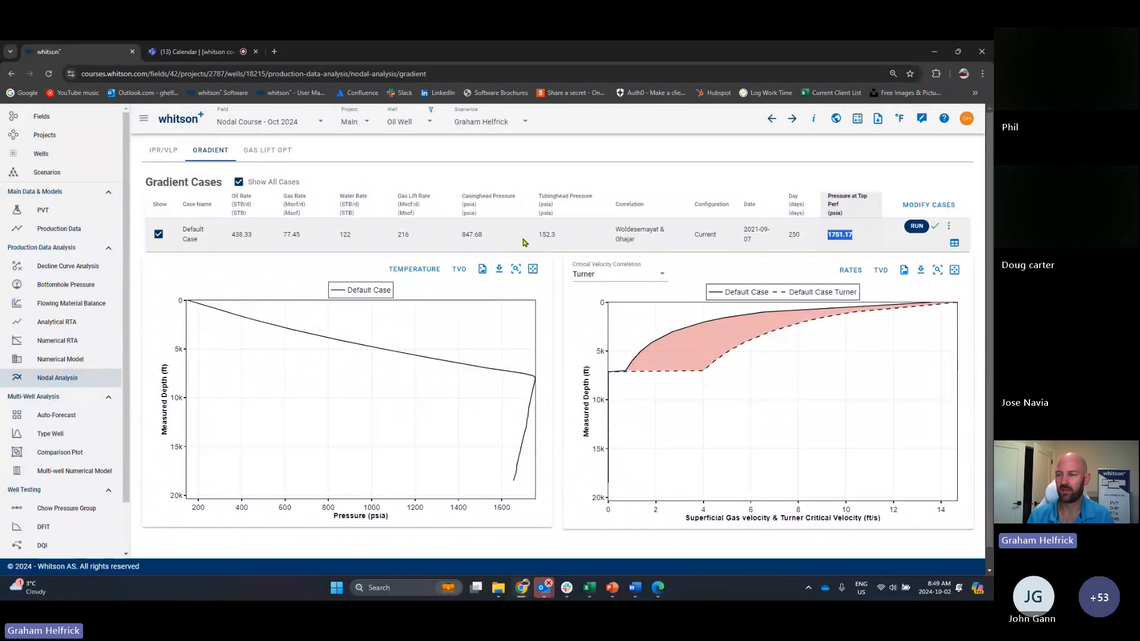
Step: Open the default gradient case's calculation results and review the pressure drops by depth
{"action": "left_click", "coordinate": [955, 245]}
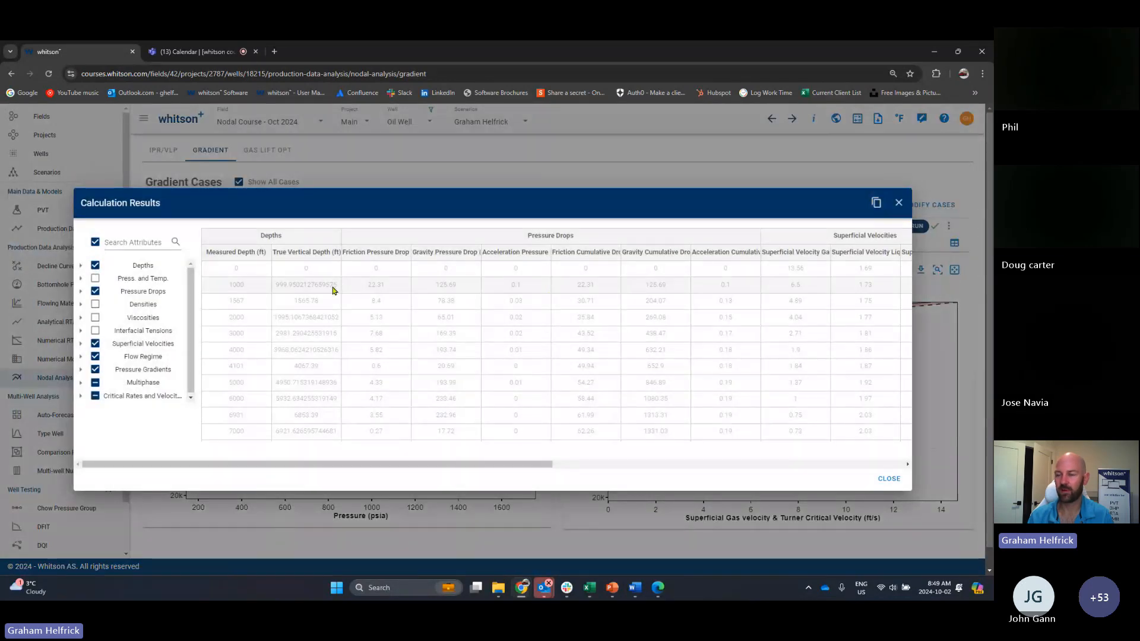
{"action": "scroll", "coordinate": [339, 391], "scroll_direction": "down", "scroll_amount": 5}
{"action": "scroll", "coordinate": [342, 406], "scroll_direction": "up", "scroll_amount": 5}
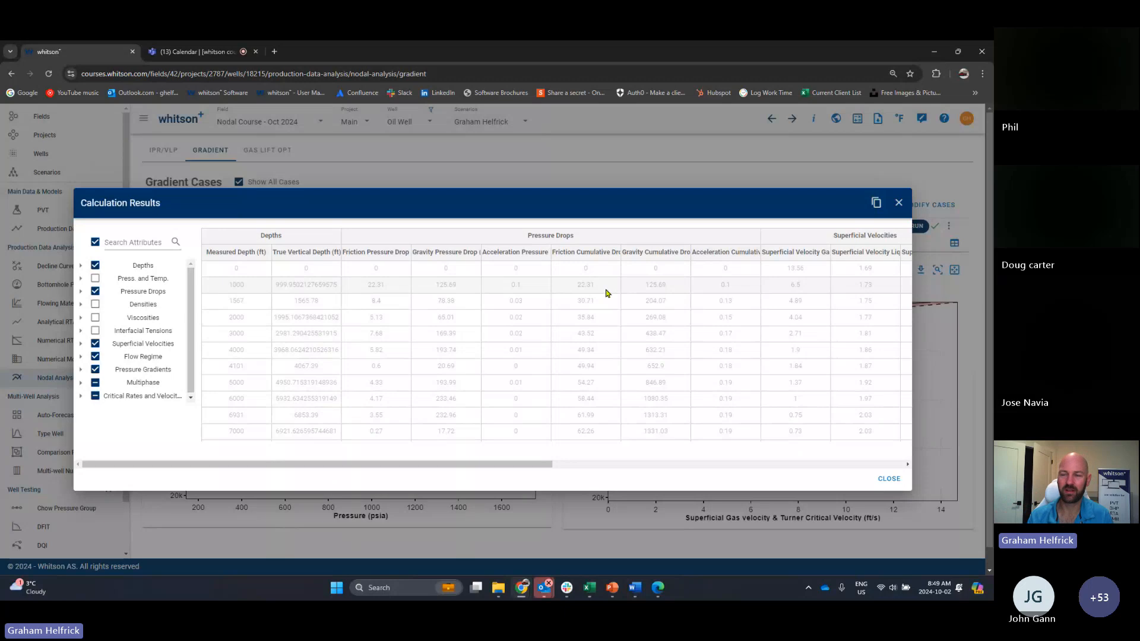
Step: Limit the calculation results to measured depth, friction cumulative drop and gravity cumulative drop, then close the results
{"action": "left_click", "coordinate": [95, 243]}
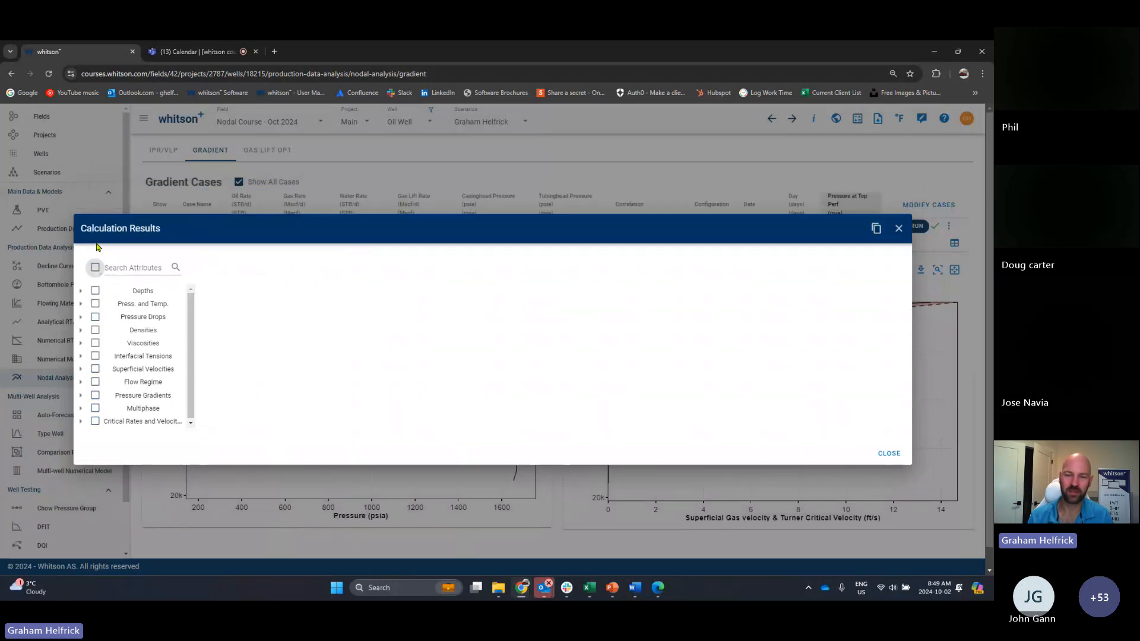
{"action": "left_click", "coordinate": [80, 291]}
{"action": "left_click", "coordinate": [99, 291]}
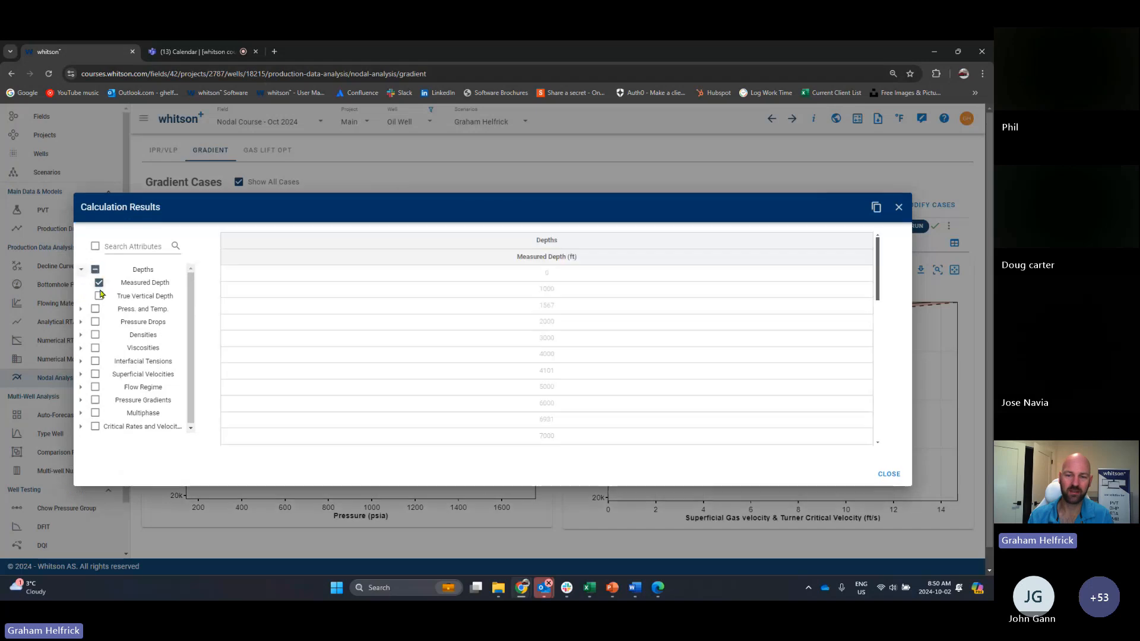
{"action": "left_click", "coordinate": [81, 323]}
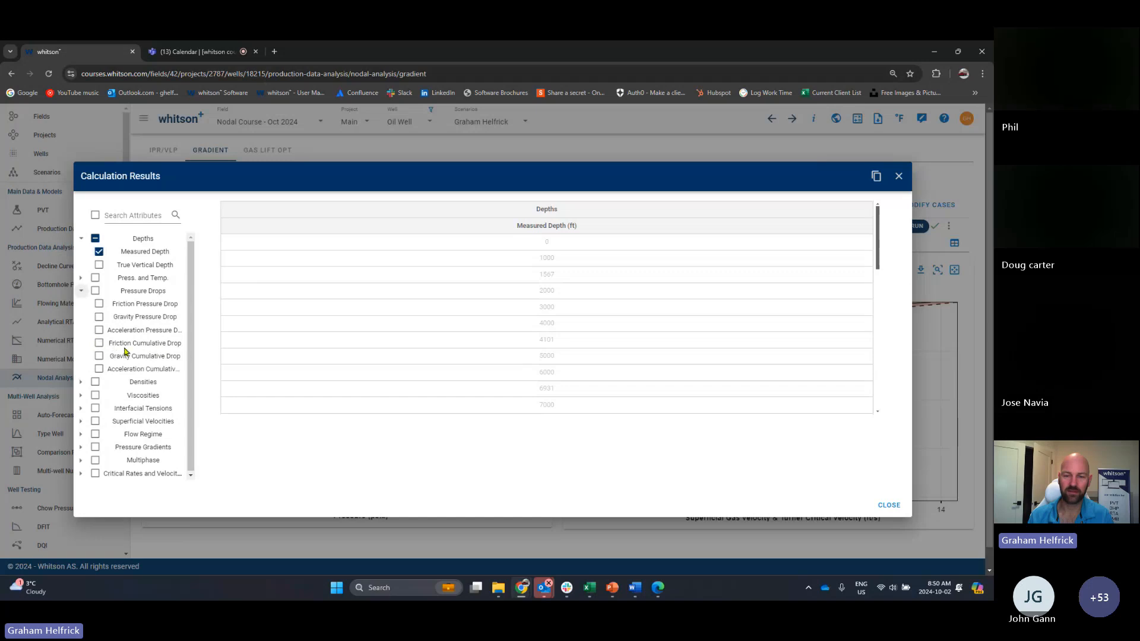
{"action": "left_click", "coordinate": [99, 344]}
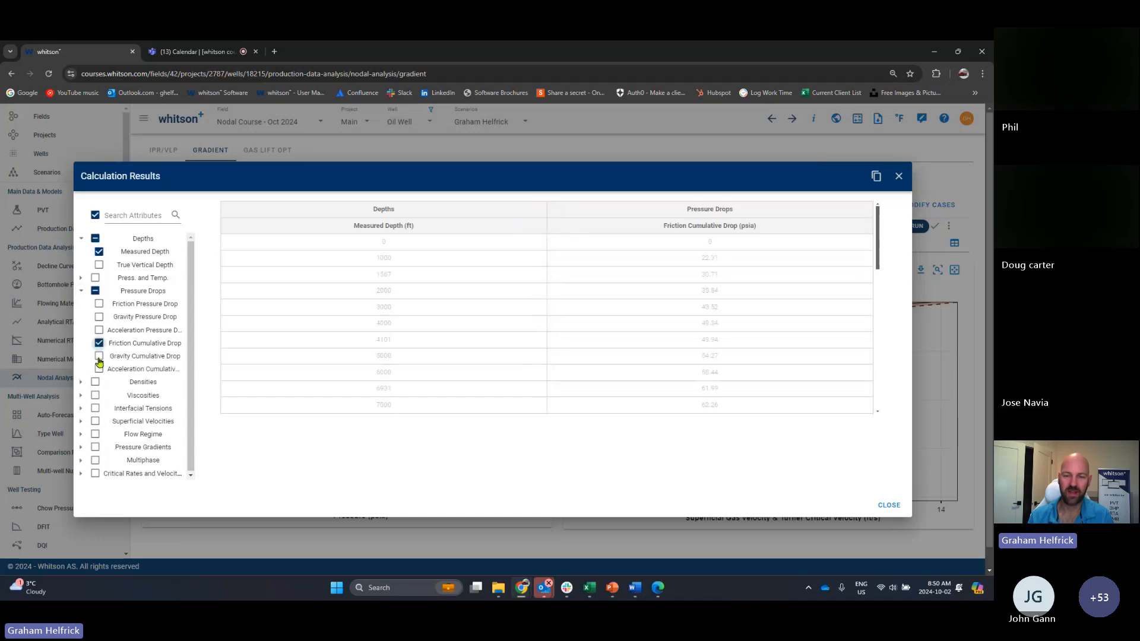
{"action": "left_click", "coordinate": [99, 357]}
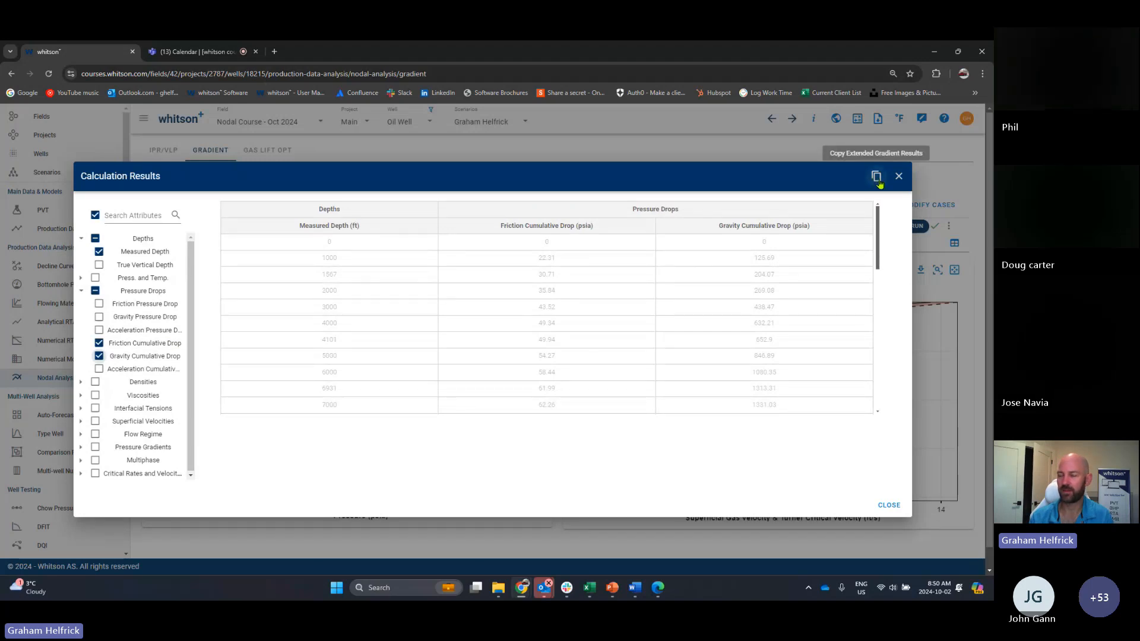
{"action": "left_click", "coordinate": [898, 176]}
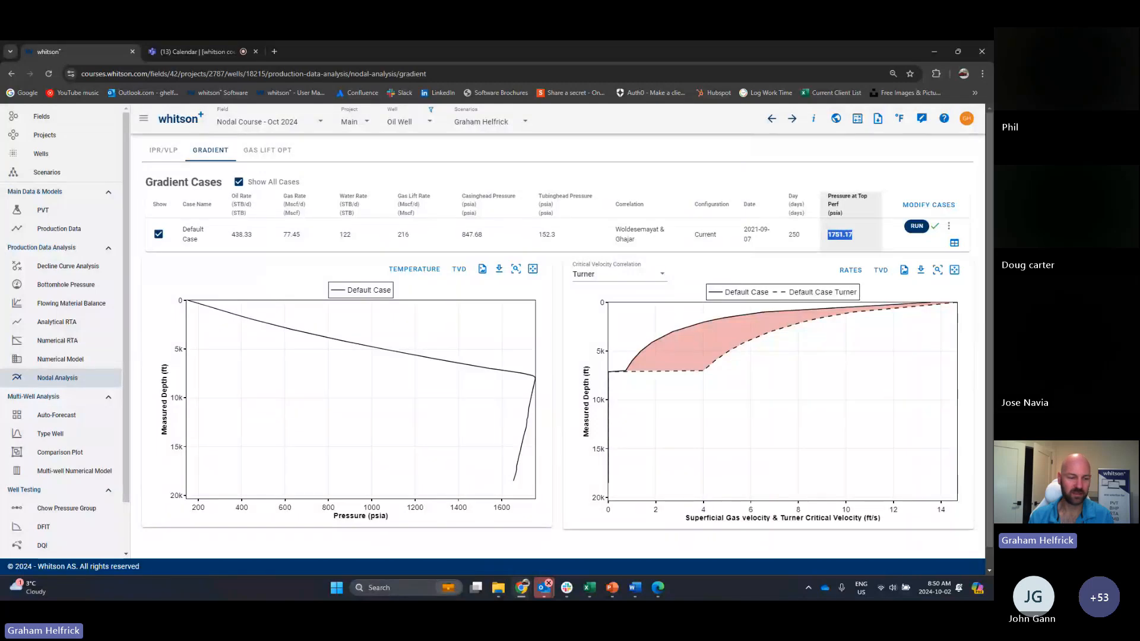
{"action": "key", "text": "alt+Tab"}
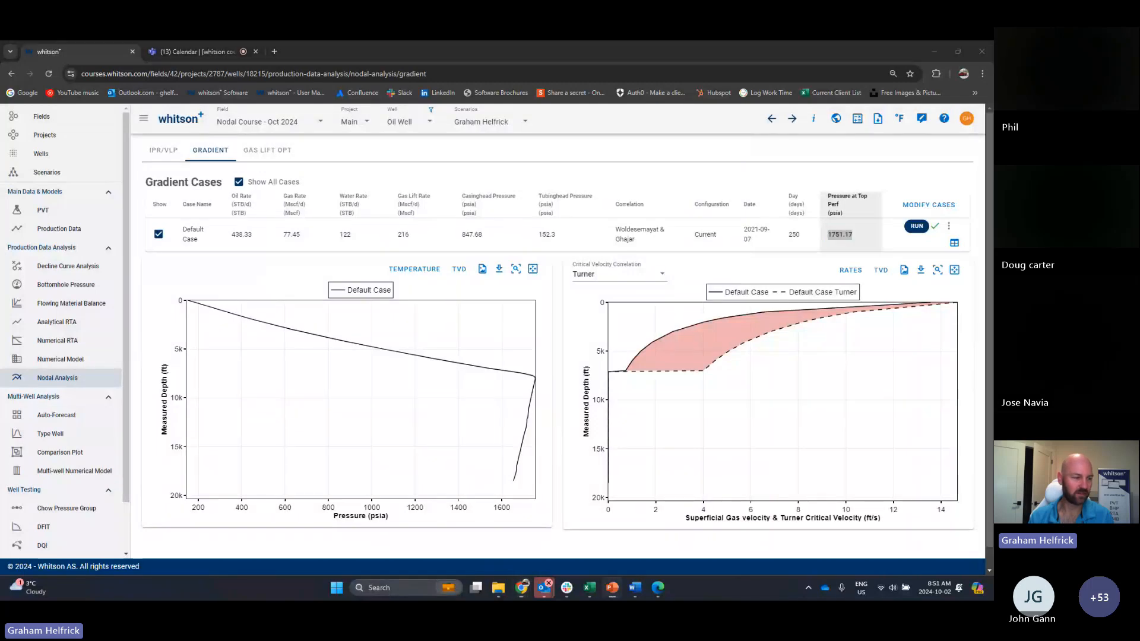
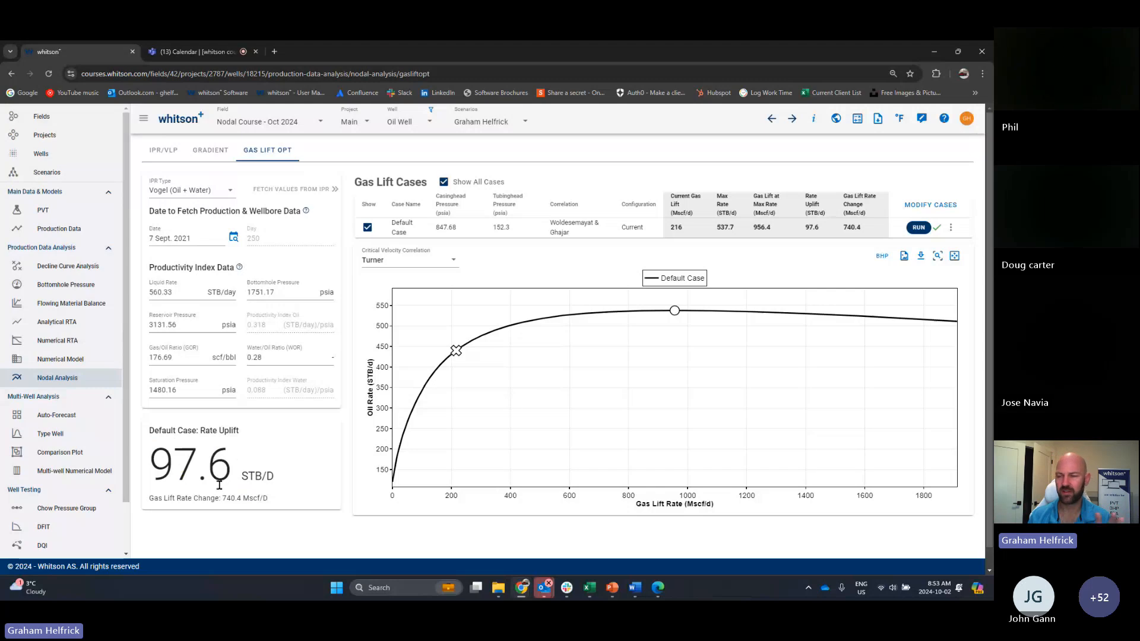
Step: Return to the IPR/VLP analysis and check the new well configuration's gas-lift rate
{"action": "left_click", "coordinate": [152, 154]}
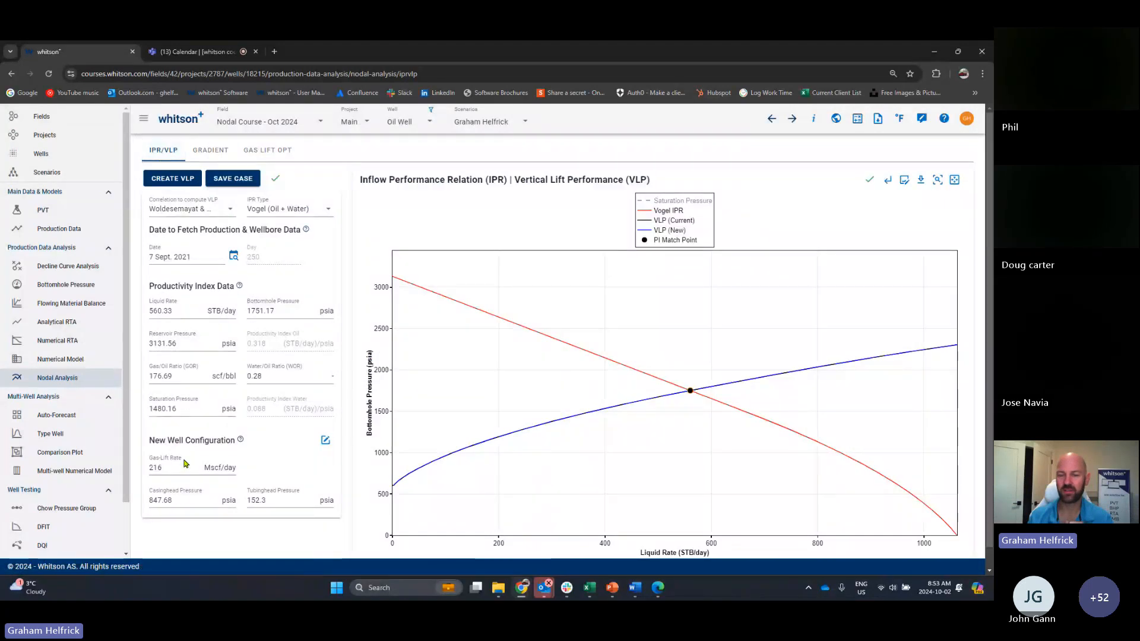
{"action": "double_click", "coordinate": [161, 469]}
{"action": "left_click", "coordinate": [171, 471]}
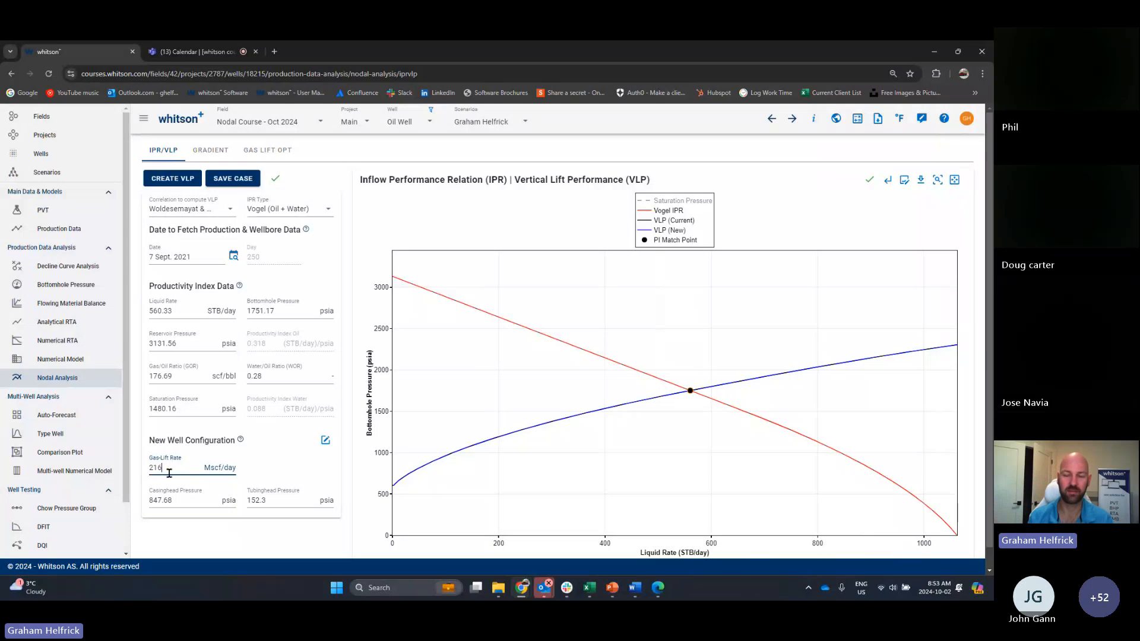
Step: Open the gas lift optimization and examine the oil rate curve at the current rate, the maximum rate and zero gas lift
{"action": "left_click", "coordinate": [279, 150]}
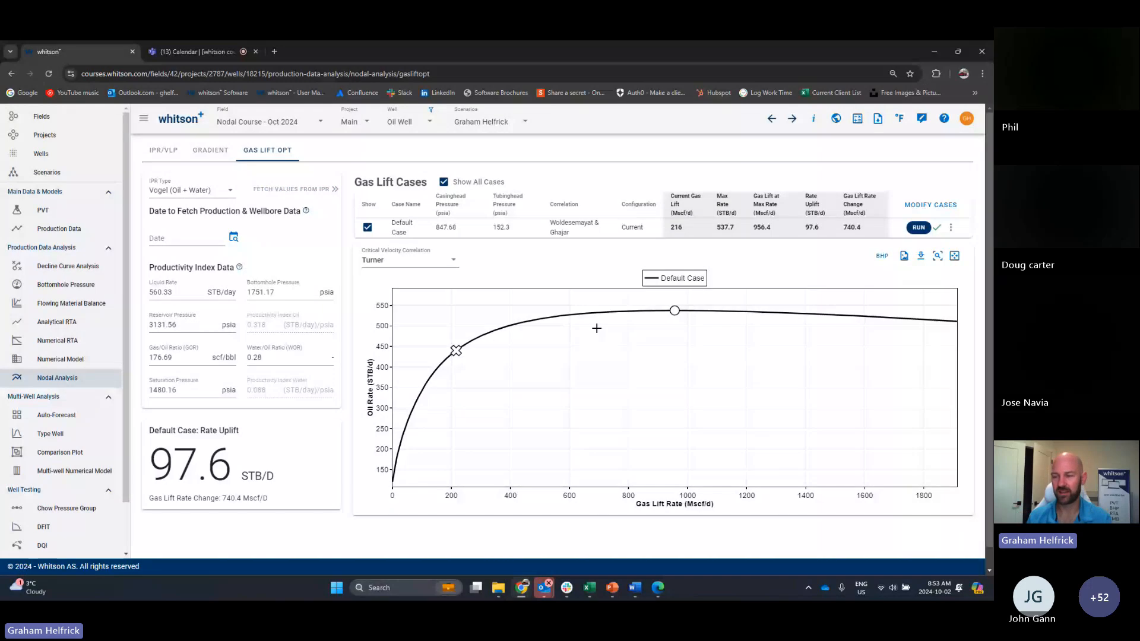
{"action": "mouse_move", "coordinate": [457, 352]}
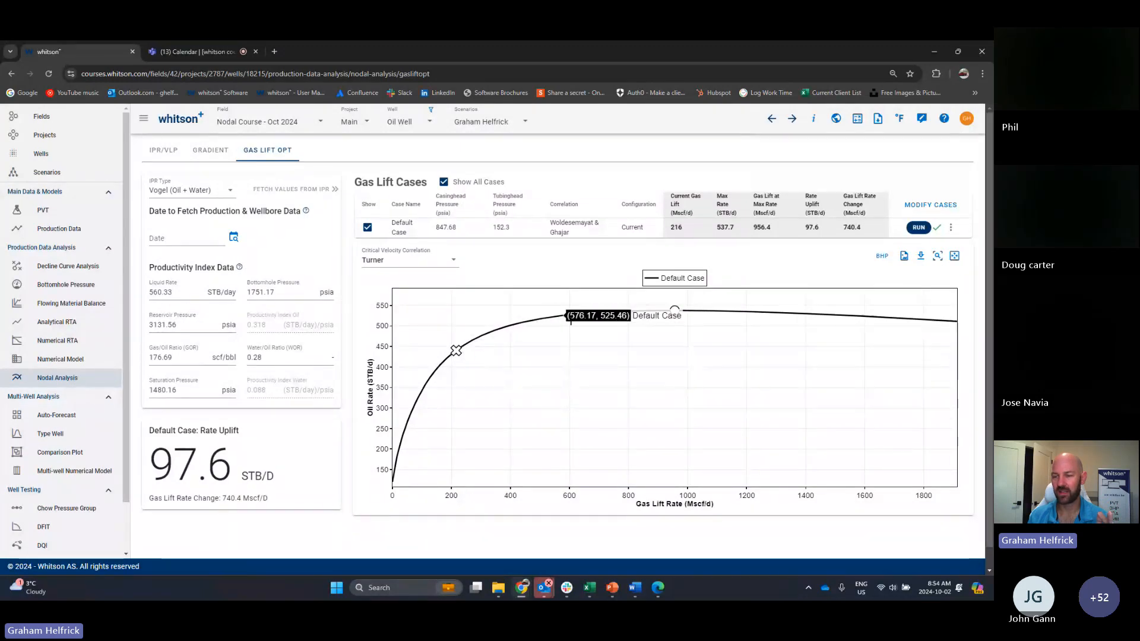
{"action": "mouse_move", "coordinate": [674, 311]}
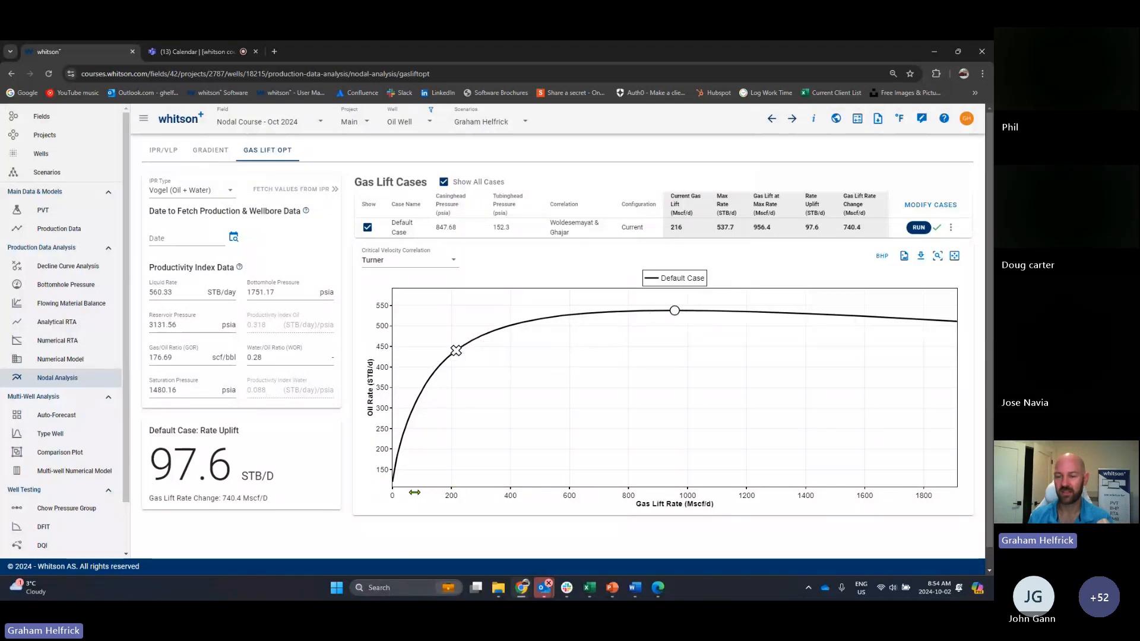
{"action": "mouse_move", "coordinate": [393, 480]}
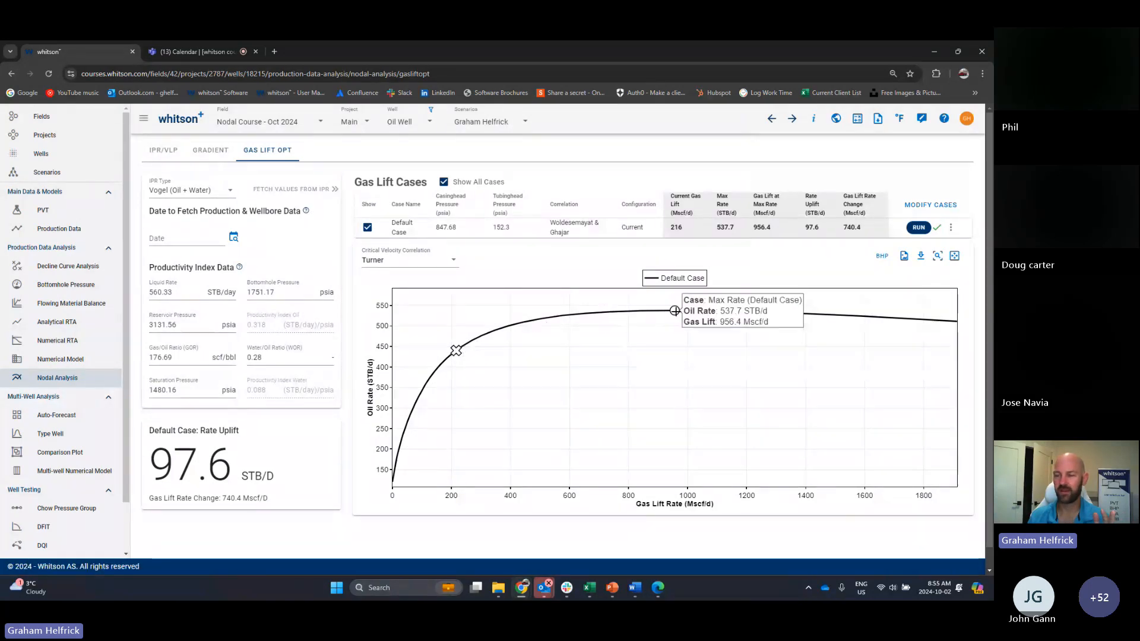
Step: Set the new well configuration's gas-lift rate to 950 Mscf/day in the IPR/VLP analysis and recompute the VLP
{"action": "left_click", "coordinate": [169, 154]}
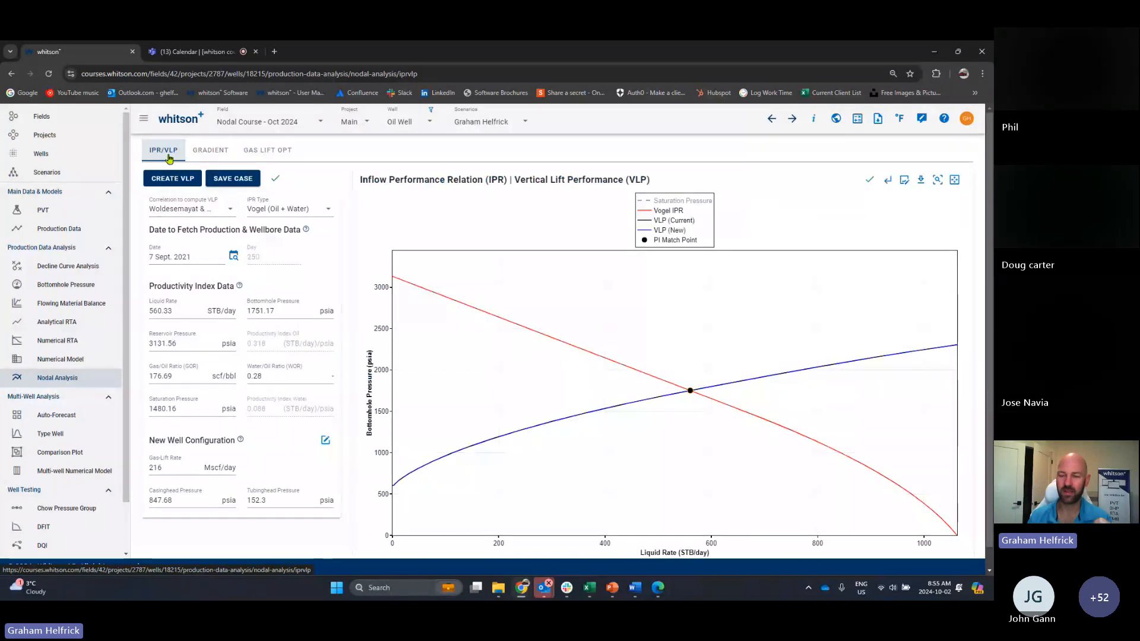
{"action": "left_click_drag", "start_coordinate": [174, 470], "coordinate": [118, 471]}
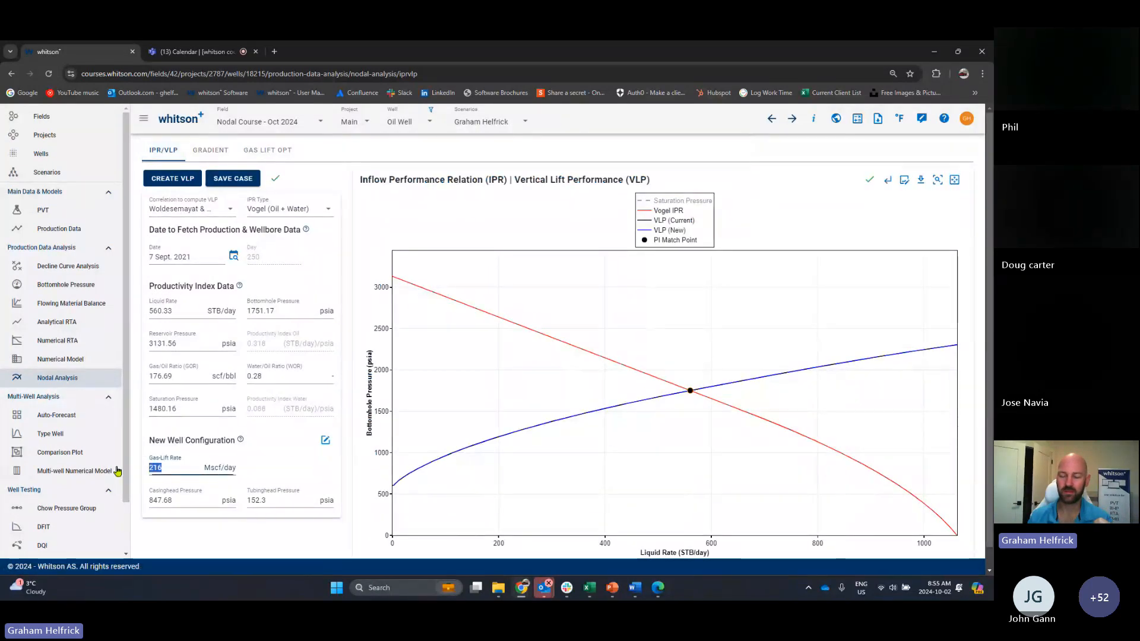
{"action": "type", "text": "950"}
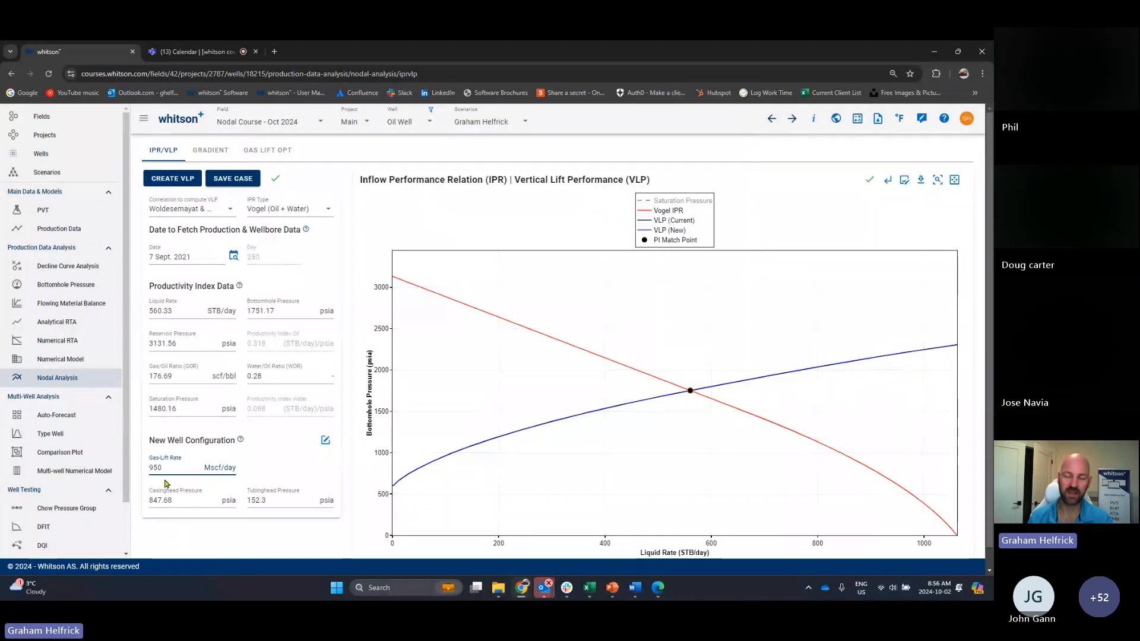
{"action": "left_click", "coordinate": [167, 178]}
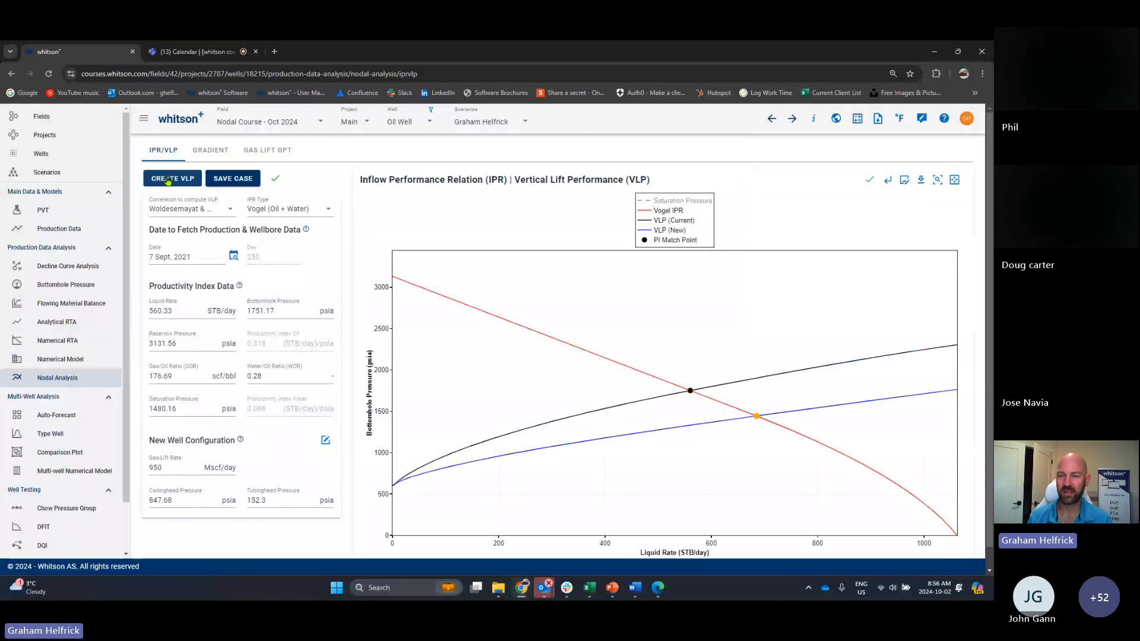
Step: Save the recomputed VLP as a case named "Max oil rate via GL - 950scfd"
{"action": "left_click", "coordinate": [233, 179]}
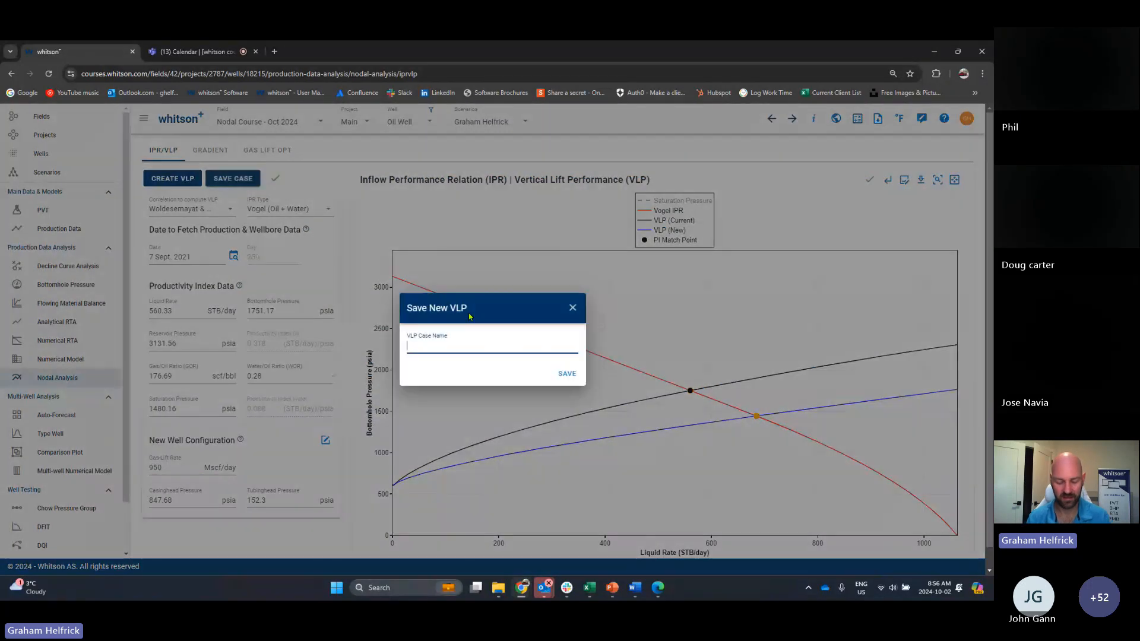
{"action": "type", "text": "Max oil rate via GL - 950scfd"}
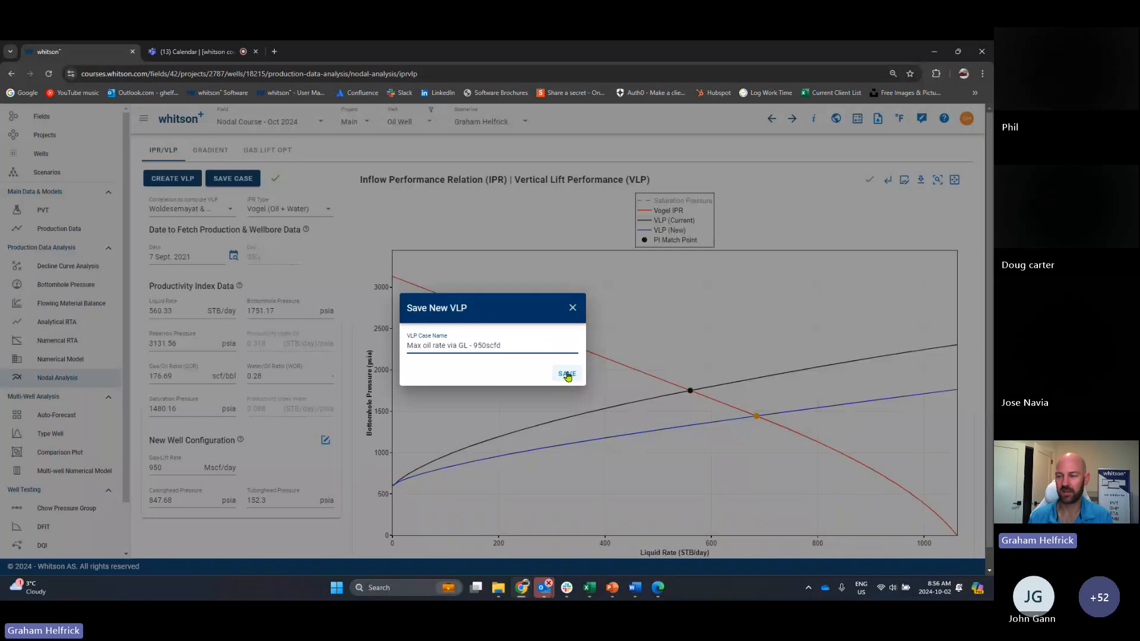
{"action": "left_click", "coordinate": [566, 372]}
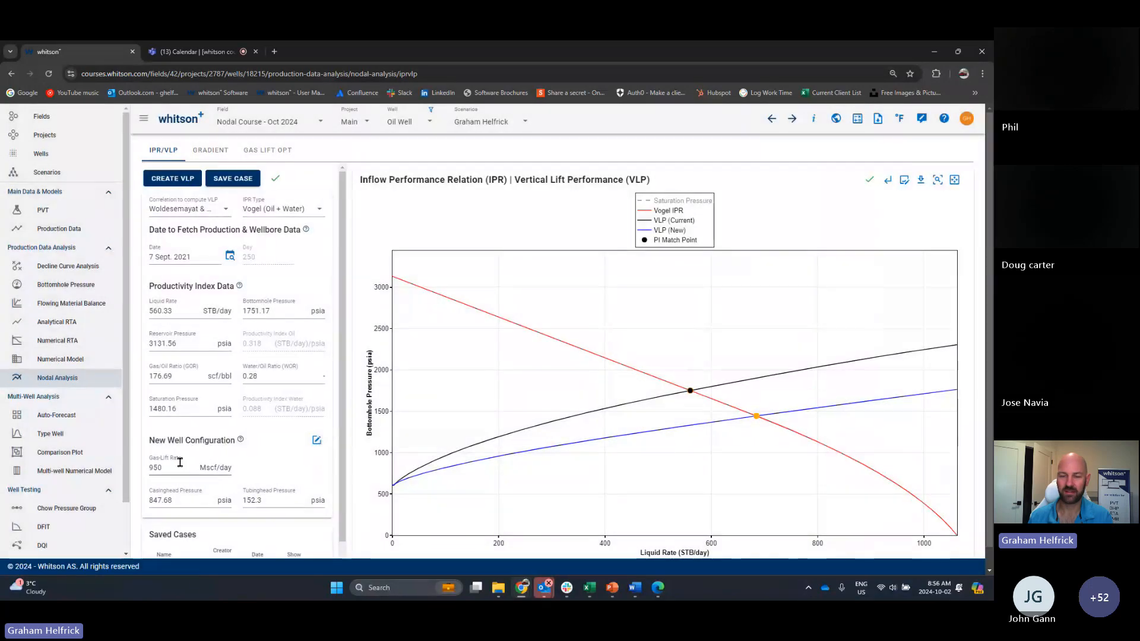
Step: Create and save a "No GL" VLP case at 0 Mscf/day gas lift, and overlay the saved 950scfd case on the plot
{"action": "double_click", "coordinate": [177, 464]}
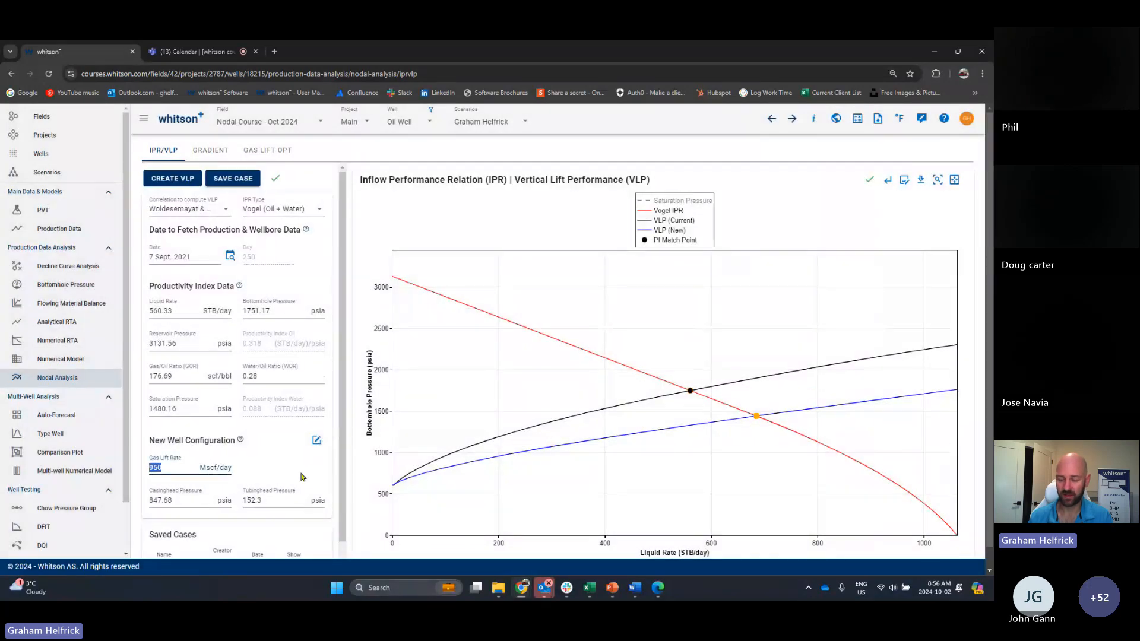
{"action": "type", "text": "0"}
{"action": "left_click", "coordinate": [171, 186]}
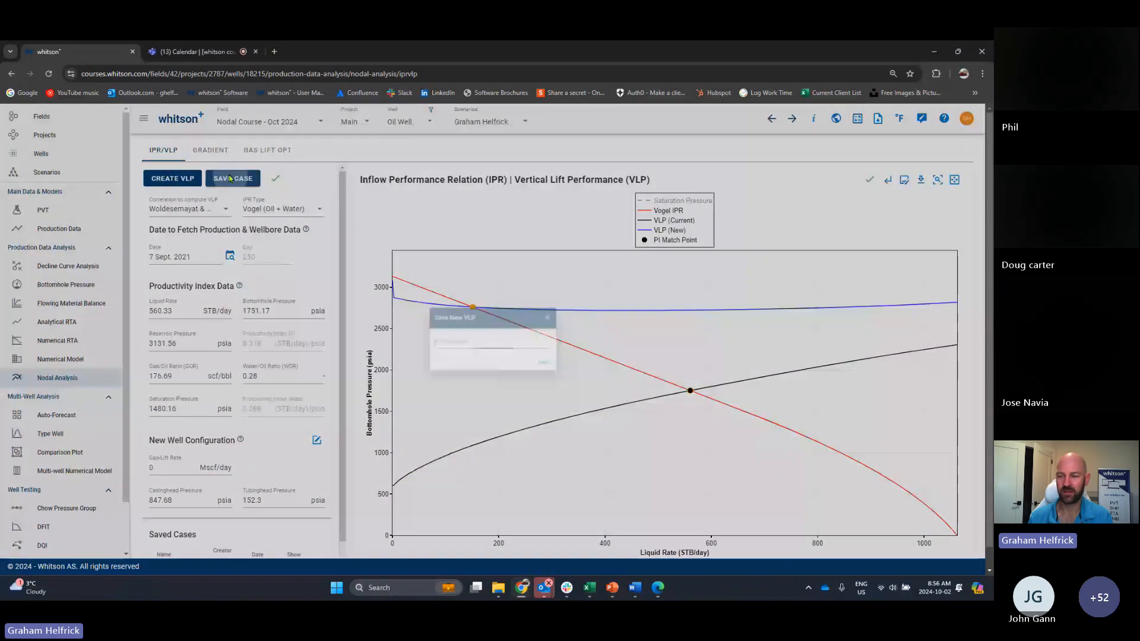
{"action": "key", "text": "Return"}
{"action": "scroll", "coordinate": [267, 504], "scroll_direction": "down", "scroll_amount": 1}
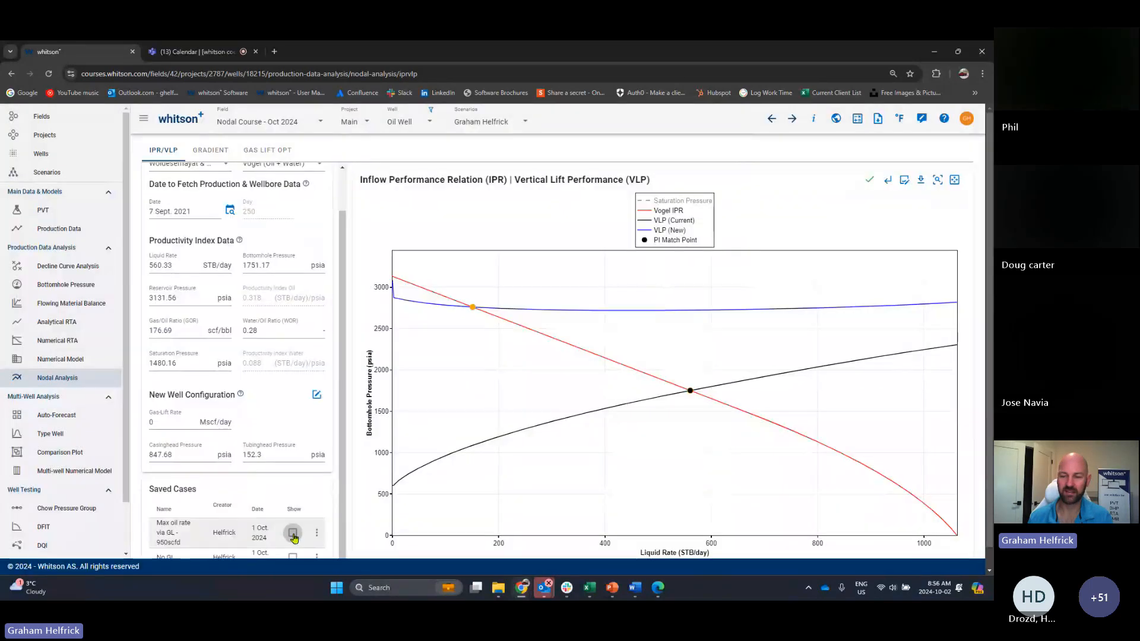
{"action": "left_click", "coordinate": [292, 532]}
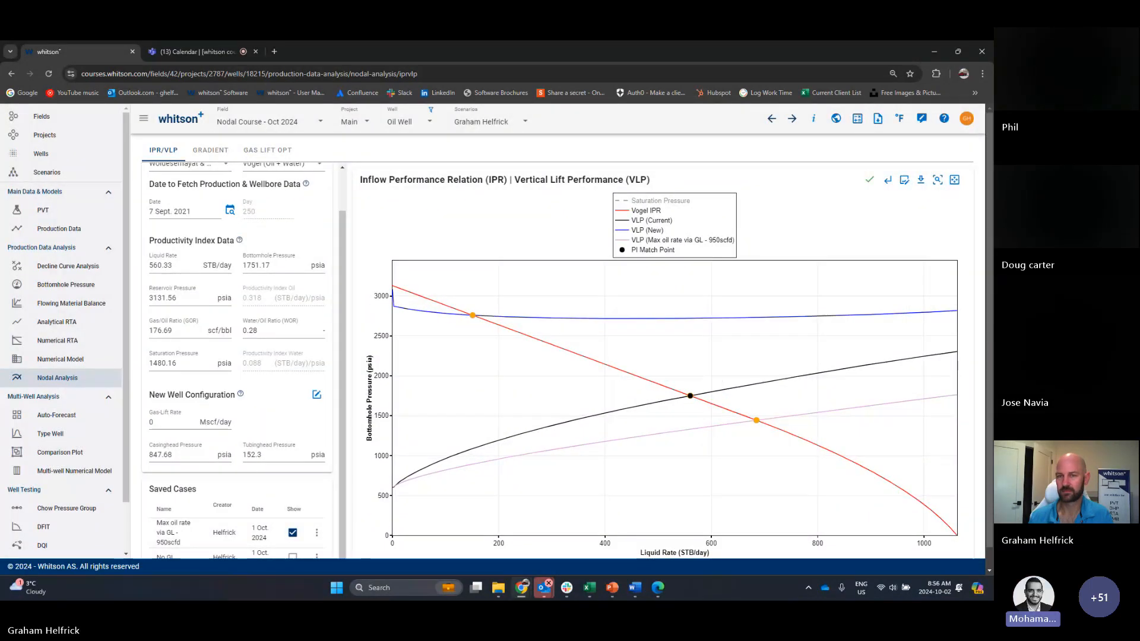
Step: Switch to the Teams meeting and read the latest chat questions about friction drop and gas lift optimization
{"action": "left_click", "coordinate": [196, 52]}
{"action": "scroll", "coordinate": [908, 415], "scroll_direction": "down", "scroll_amount": 1}
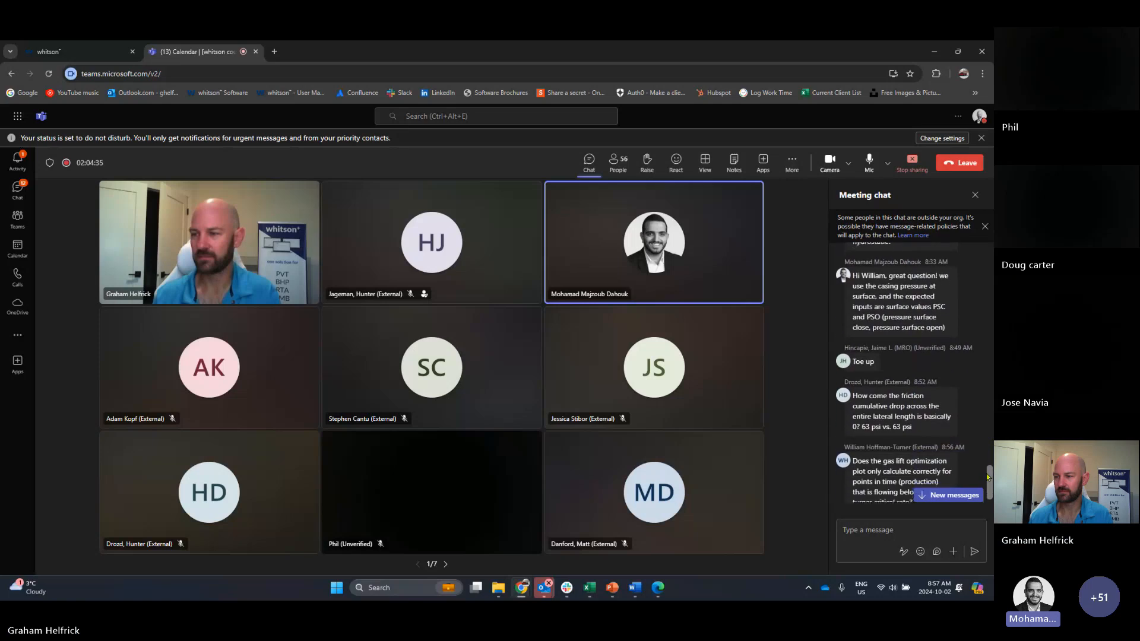
{"action": "scroll", "coordinate": [989, 477], "scroll_direction": "down", "scroll_amount": 2}
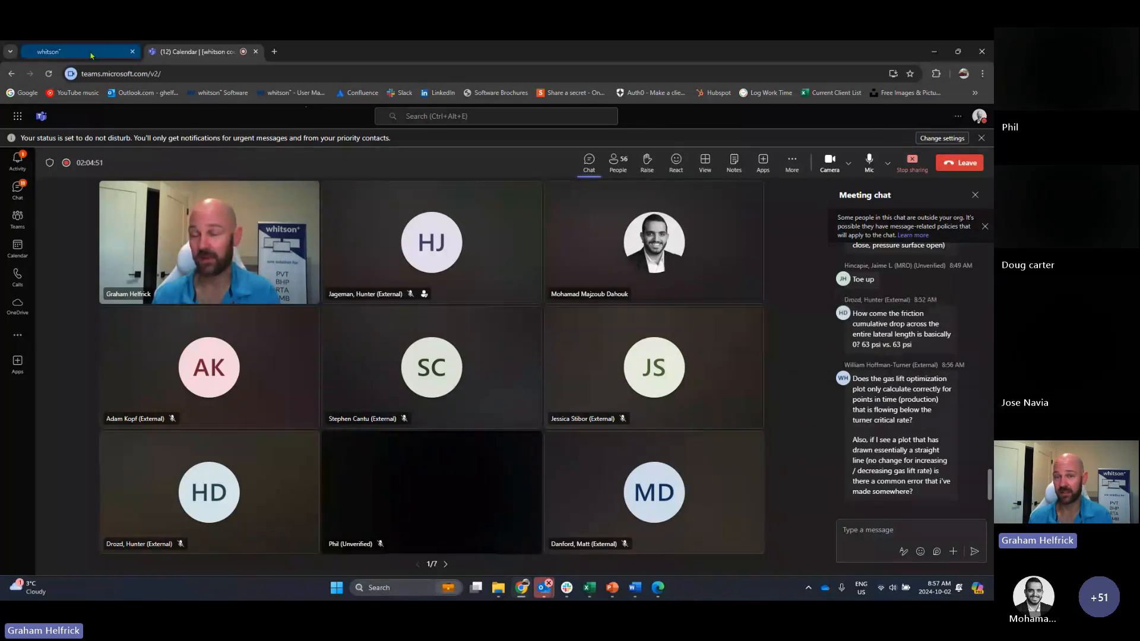
{"action": "mouse_move", "coordinate": [91, 56]}
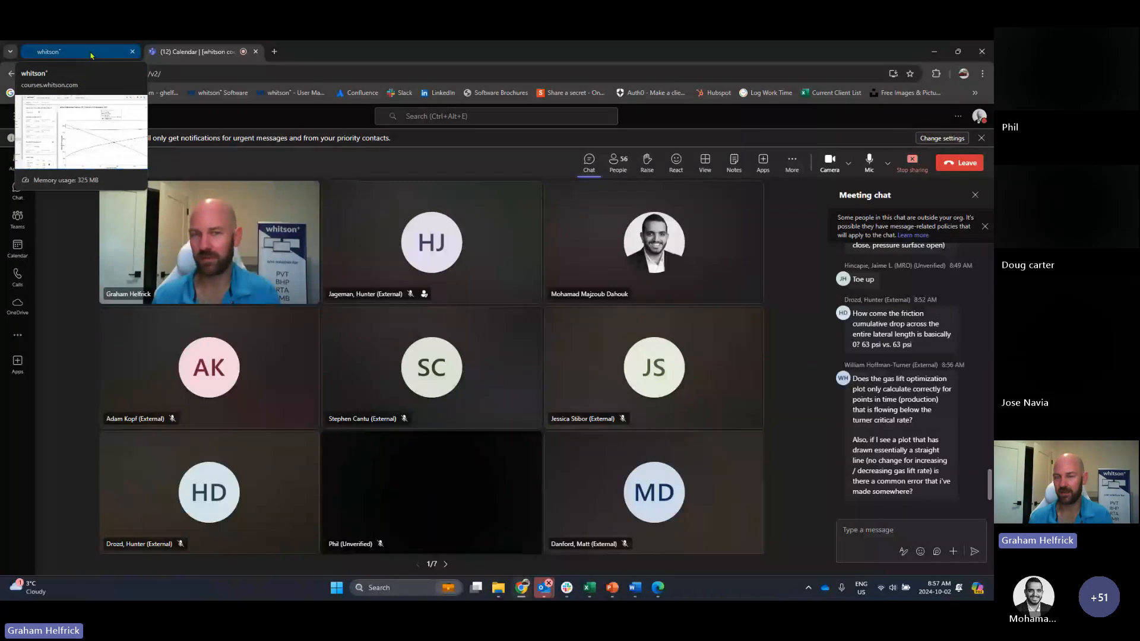
Step: Switch back to whitson+ and examine the default gradient case's cumulative friction and gravity drops along the lateral, then close the results
{"action": "left_click", "coordinate": [91, 53]}
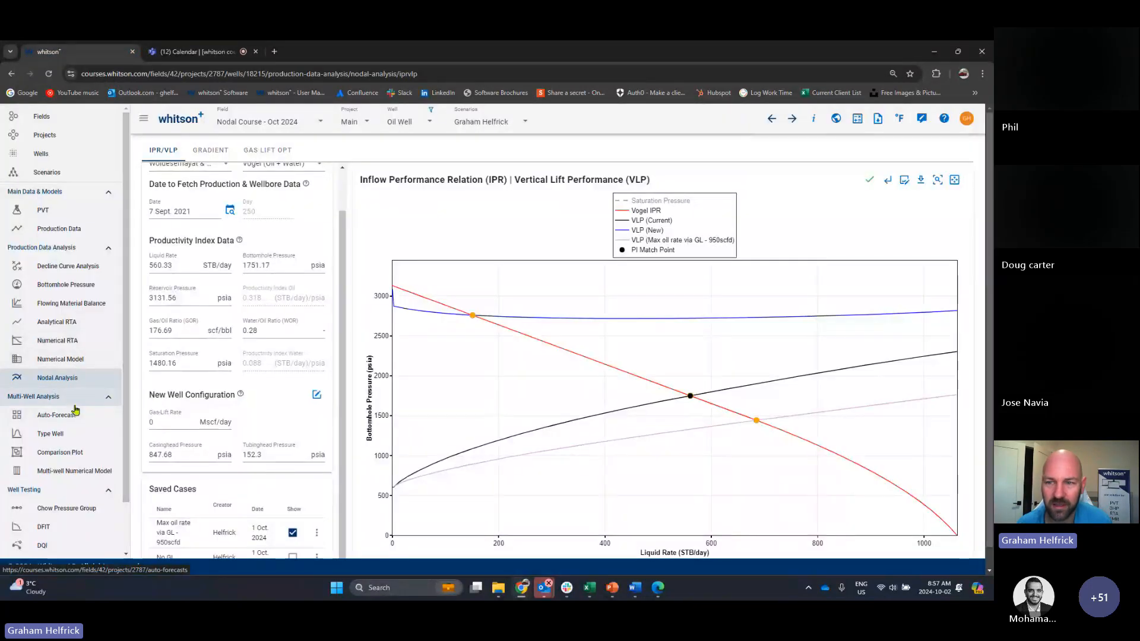
{"action": "scroll", "coordinate": [574, 308], "scroll_direction": "up", "scroll_amount": 4}
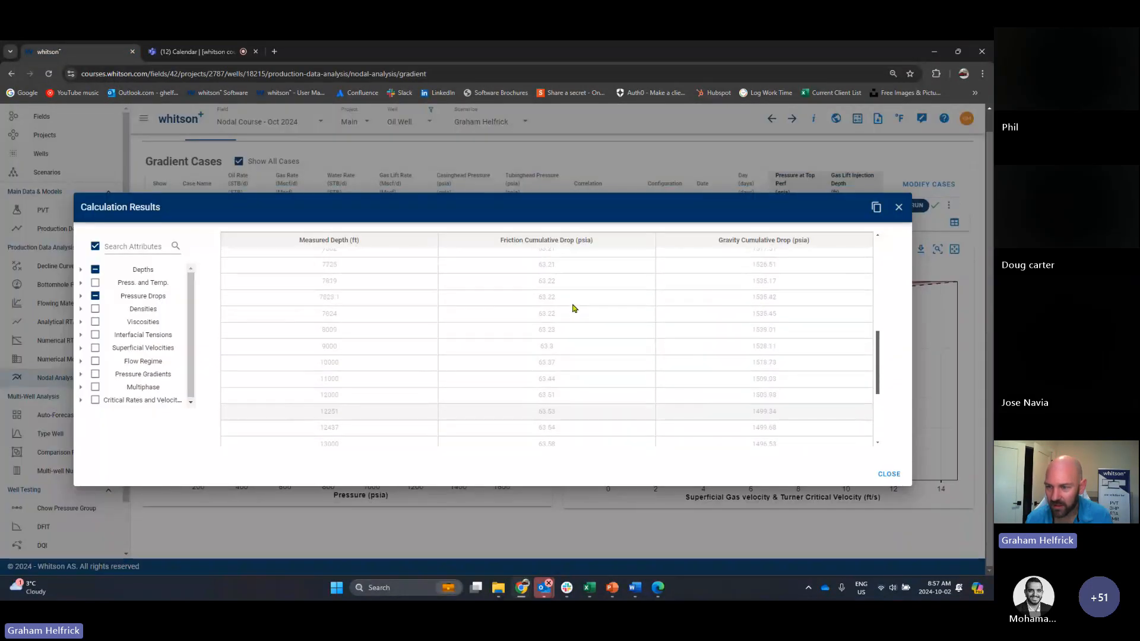
{"action": "scroll", "coordinate": [570, 285], "scroll_direction": "up", "scroll_amount": 5}
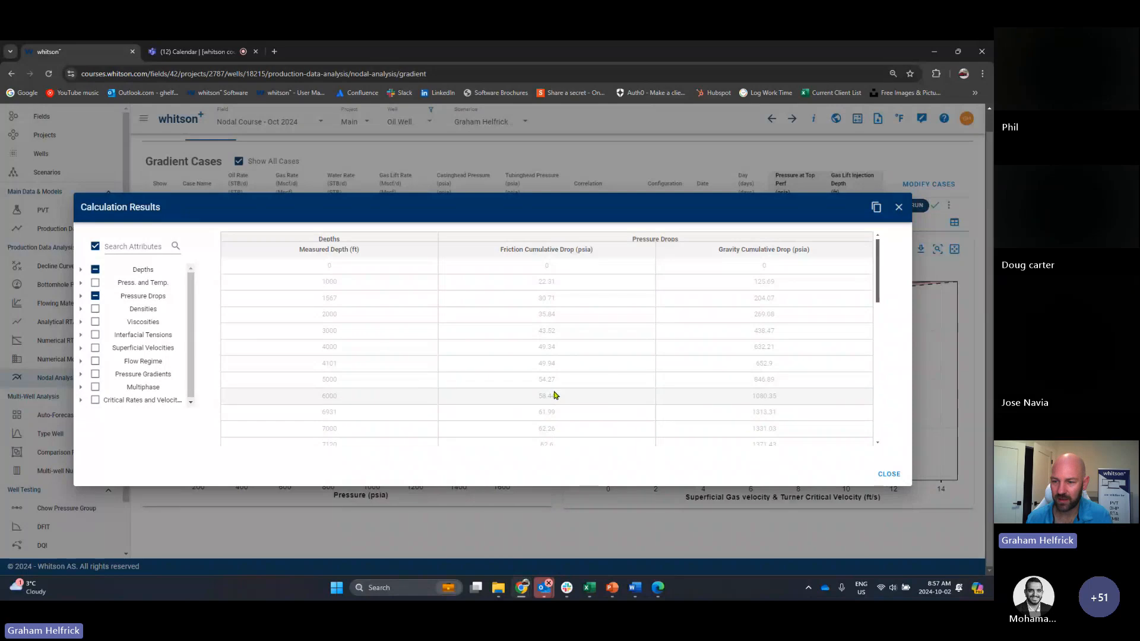
{"action": "scroll", "coordinate": [557, 387], "scroll_direction": "down", "scroll_amount": 3}
{"action": "scroll", "coordinate": [557, 388], "scroll_direction": "down", "scroll_amount": 5}
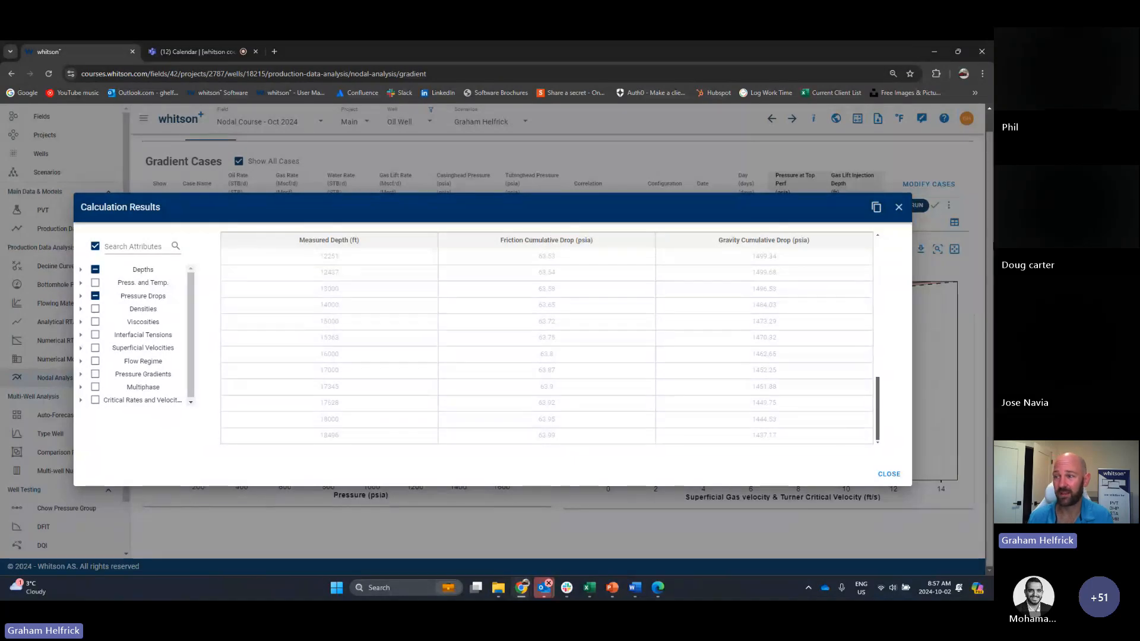
{"action": "left_click", "coordinate": [897, 209]}
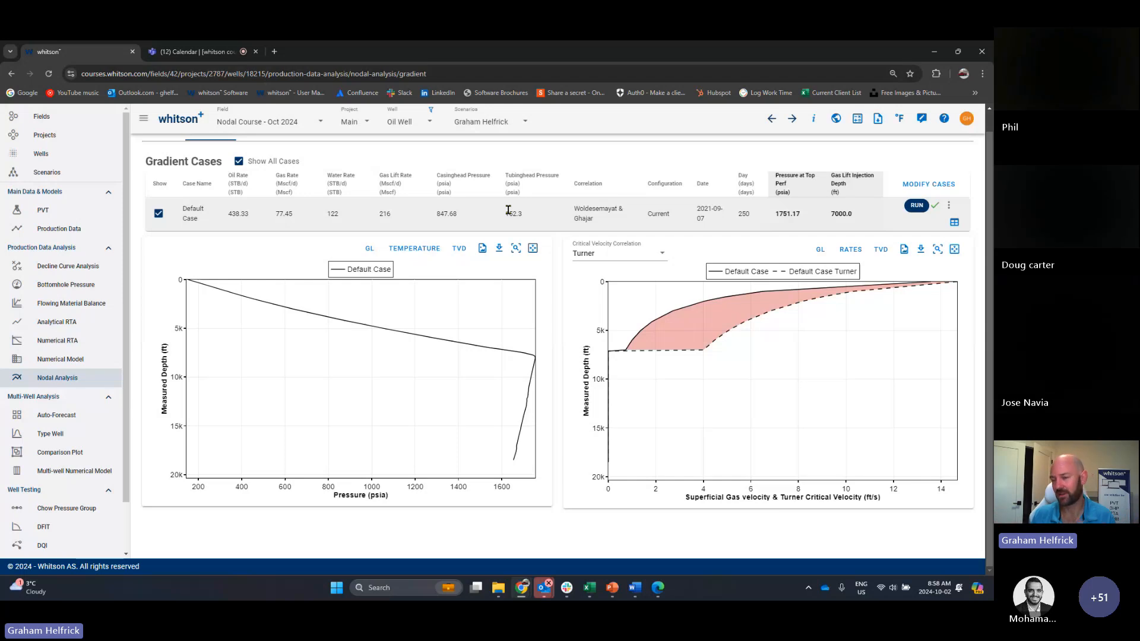
Step: Switch to the Teams meeting, reread the chat question about the gas lift optimization plot, and return to whitson+
{"action": "key", "text": "ctrl+Tab"}
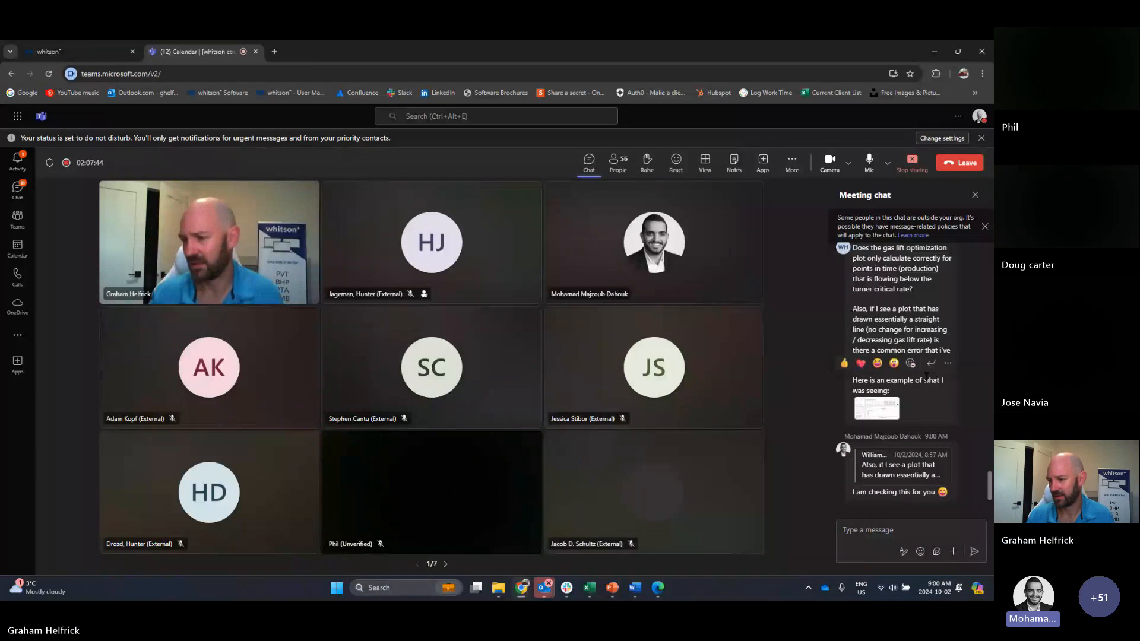
{"action": "scroll", "coordinate": [929, 336], "scroll_direction": "up", "scroll_amount": 3}
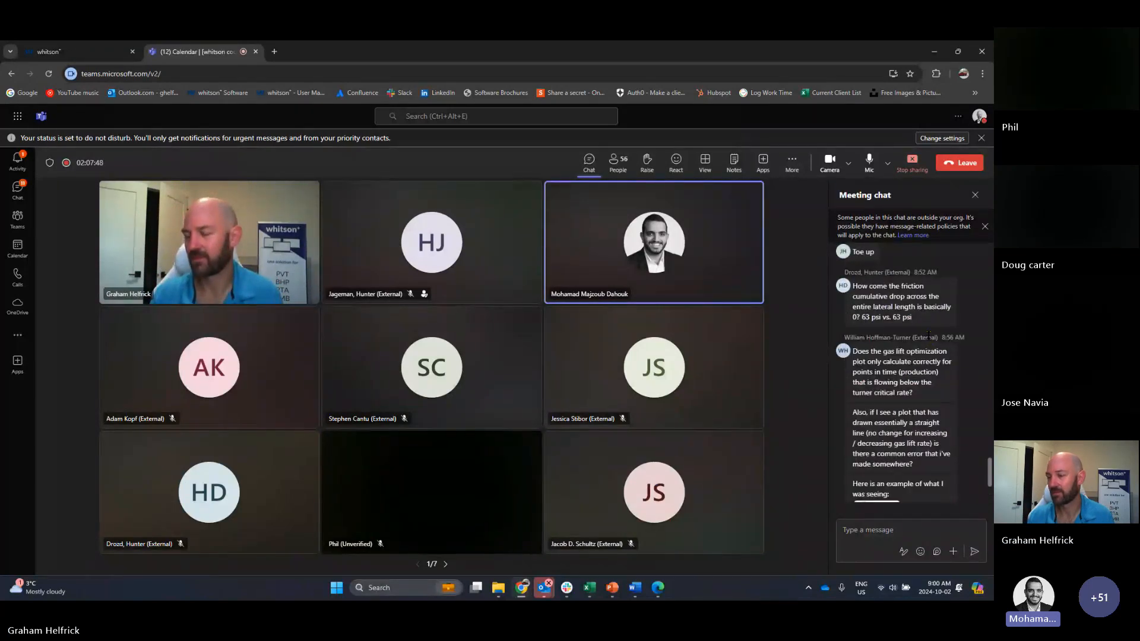
{"action": "left_click", "coordinate": [93, 51]}
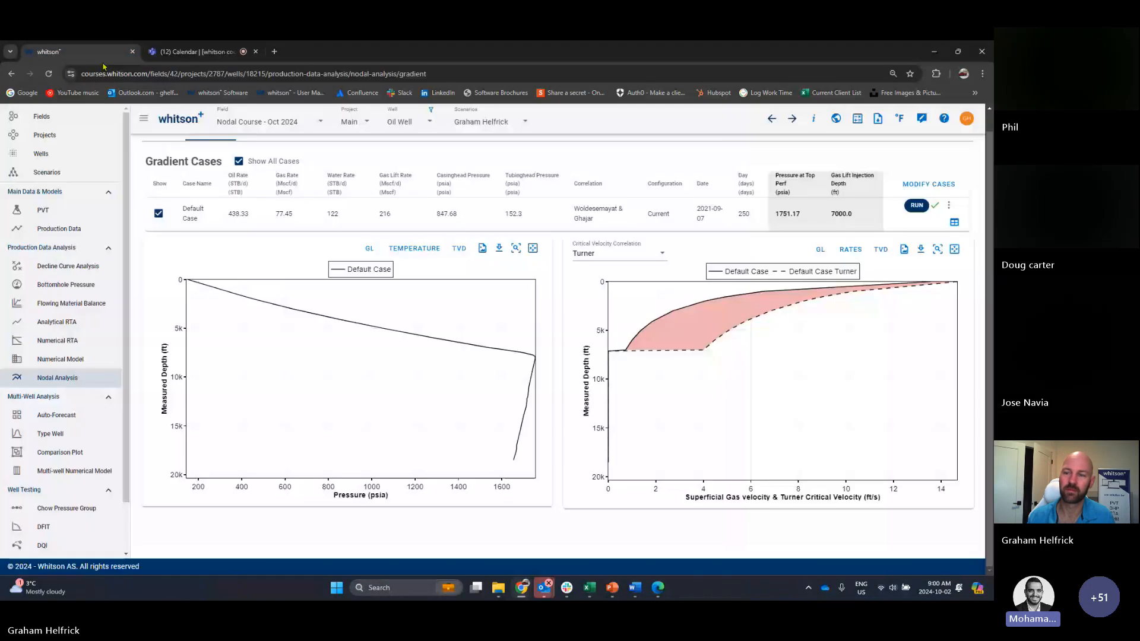
Step: Open the gas lift optimization results and try the Coleman critical velocity correlation before restoring Turner
{"action": "scroll", "coordinate": [276, 168], "scroll_direction": "up", "scroll_amount": 1}
{"action": "left_click", "coordinate": [268, 150]}
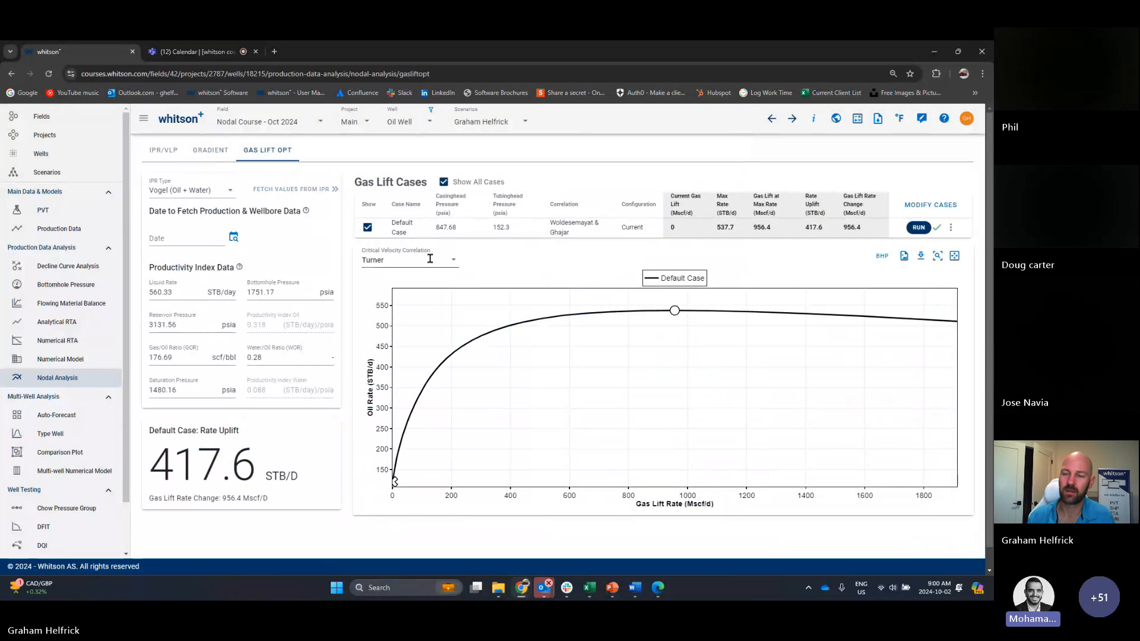
{"action": "left_click", "coordinate": [430, 261]}
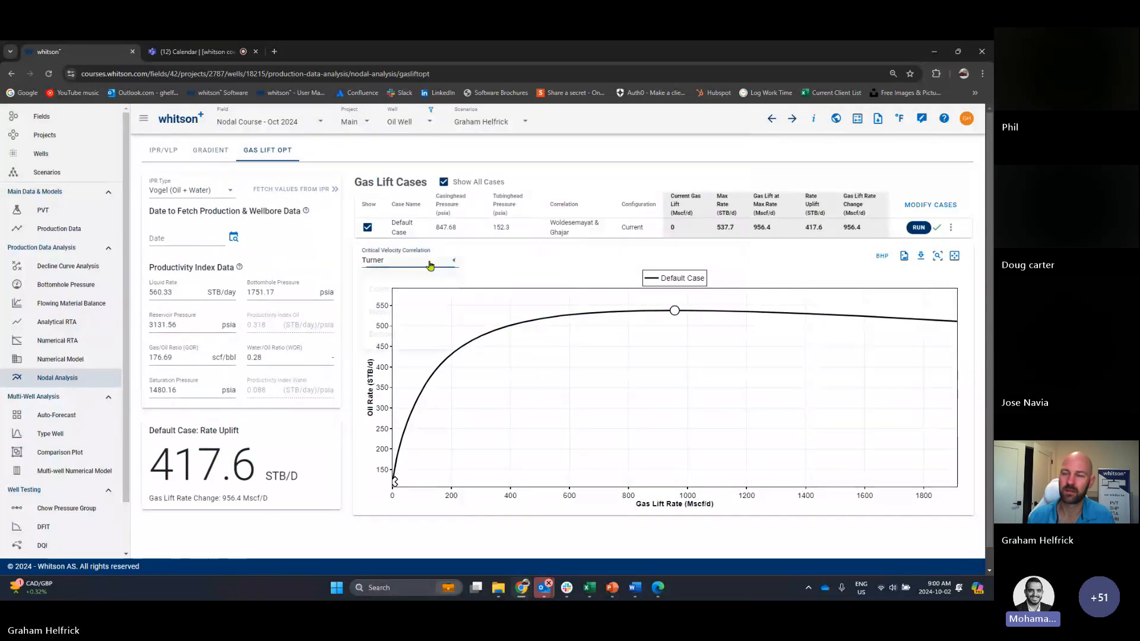
{"action": "left_click", "coordinate": [417, 282]}
{"action": "left_click", "coordinate": [414, 272]}
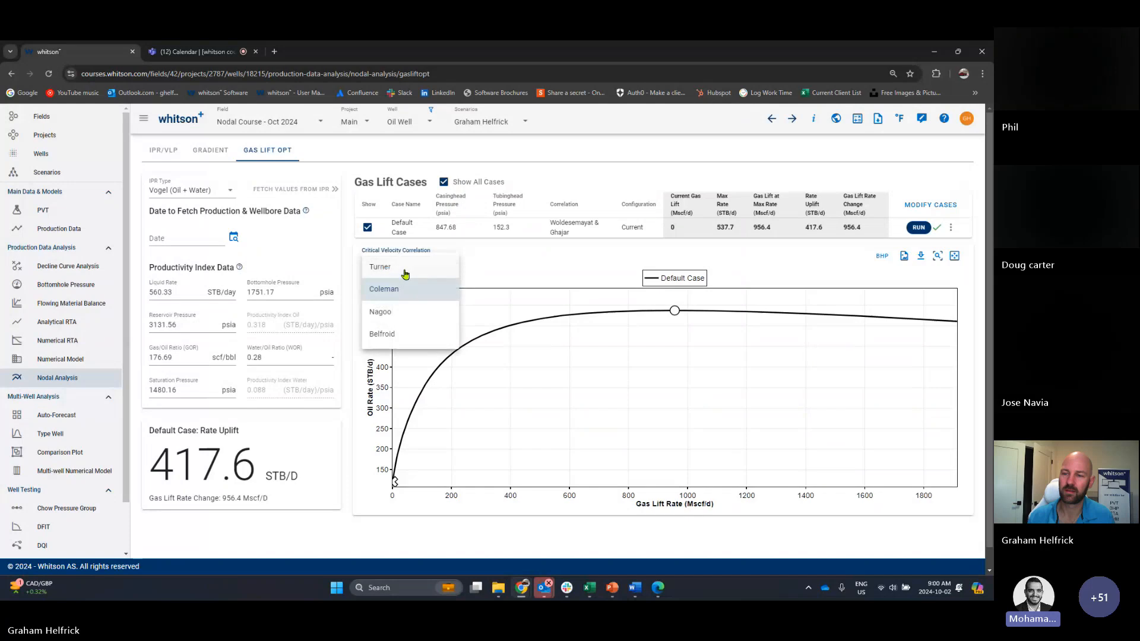
{"action": "left_click", "coordinate": [404, 264]}
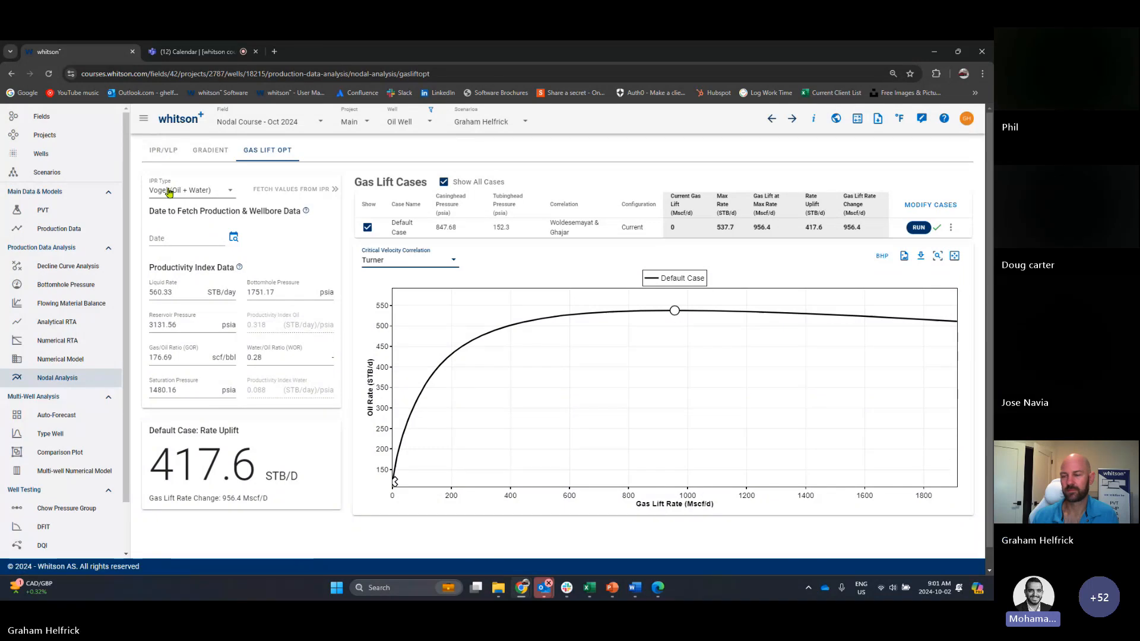
Step: Check the IPR type and critical velocity correlation choices, keeping Vogel and Turner, and extend the plot's gas lift rate axis to 2000 Mscf/d
{"action": "left_click", "coordinate": [169, 191]}
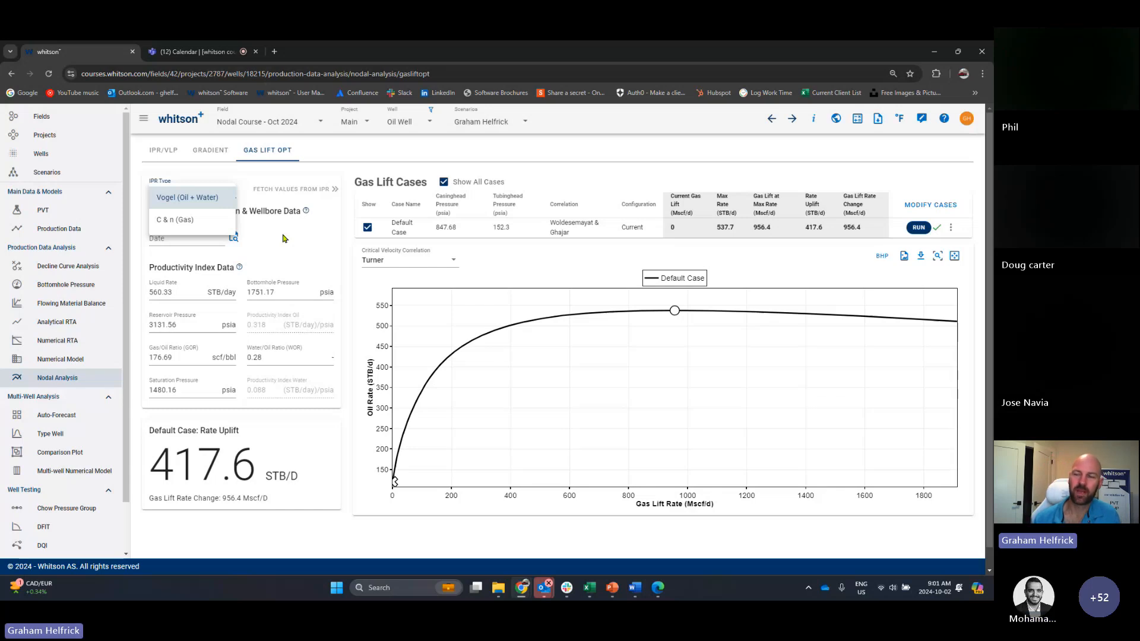
{"action": "left_click", "coordinate": [381, 261]}
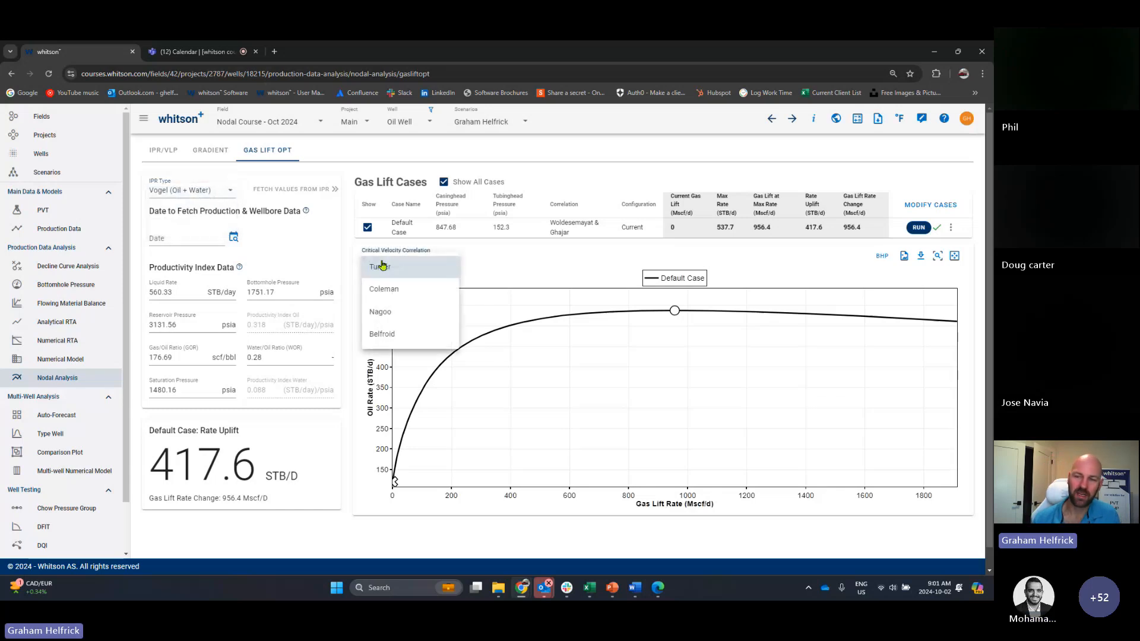
{"action": "left_click", "coordinate": [393, 289]}
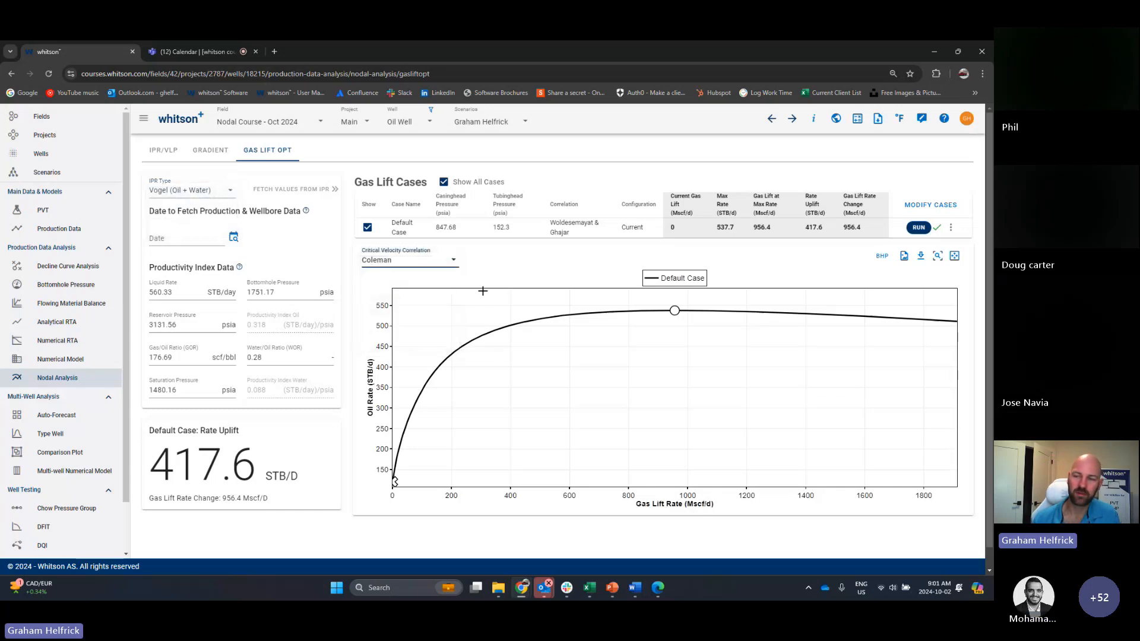
{"action": "left_click", "coordinate": [172, 191]}
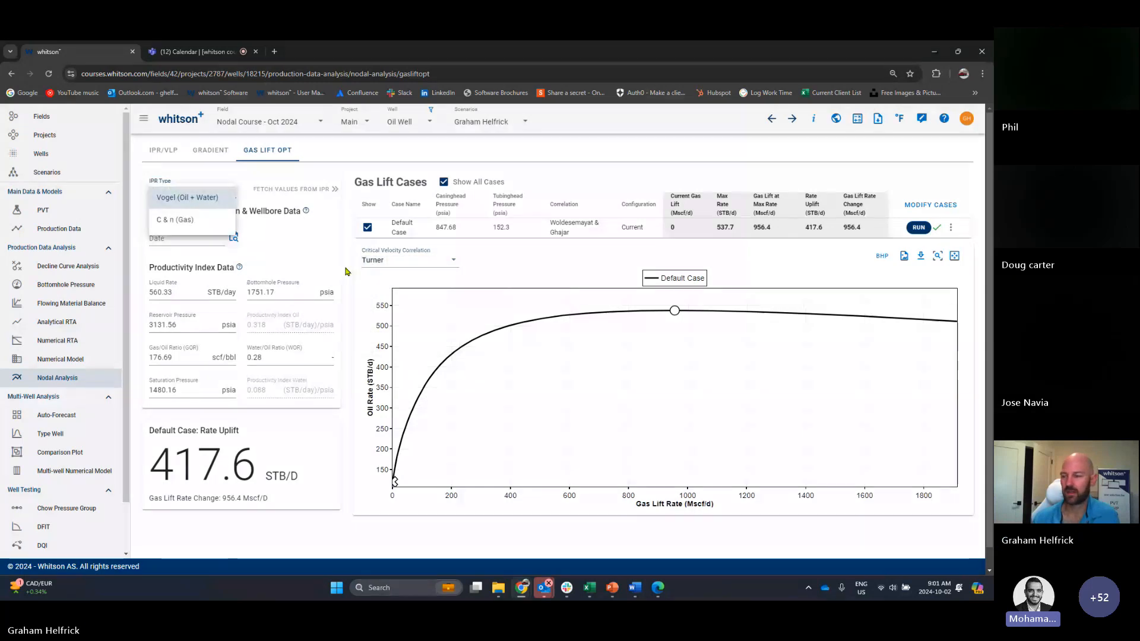
{"action": "left_click_drag", "start_coordinate": [943, 497], "coordinate": [884, 496]}
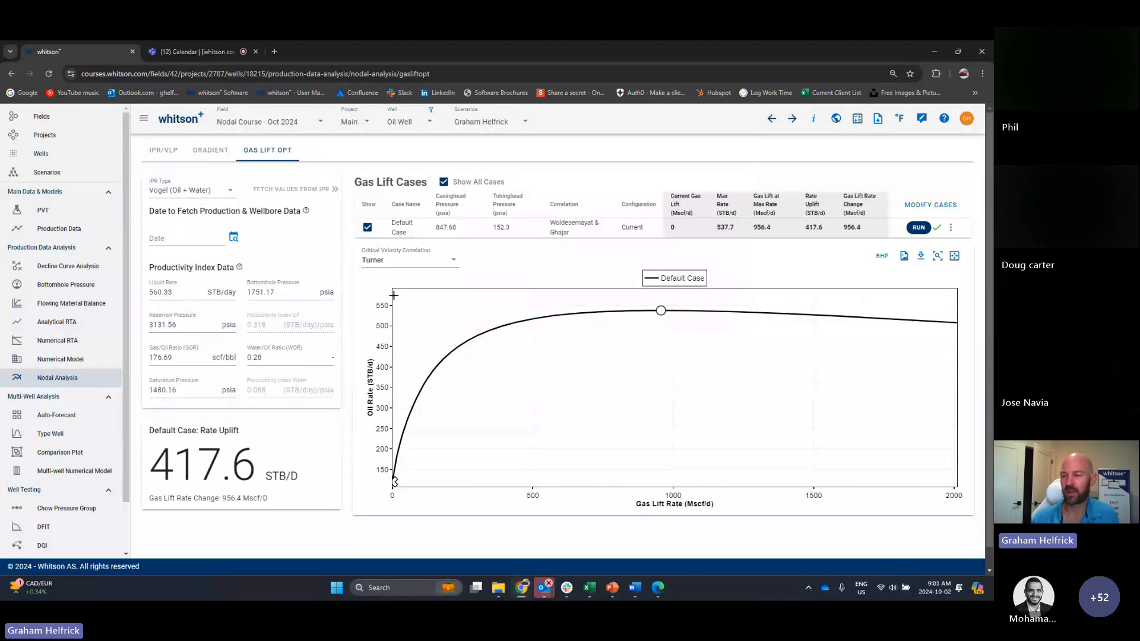
Step: Switch to the Teams chat to review the example of a straight-line gas lift plot, and return to whitson+
{"action": "key", "text": "ctrl+Tab"}
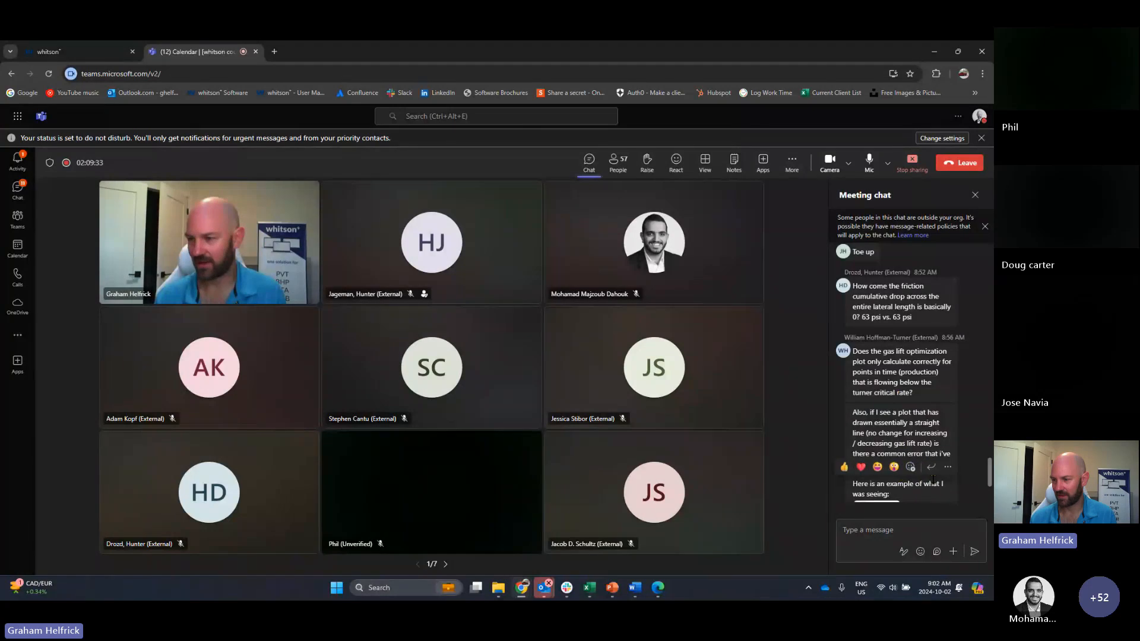
{"action": "scroll", "coordinate": [988, 487], "scroll_direction": "down", "scroll_amount": 2}
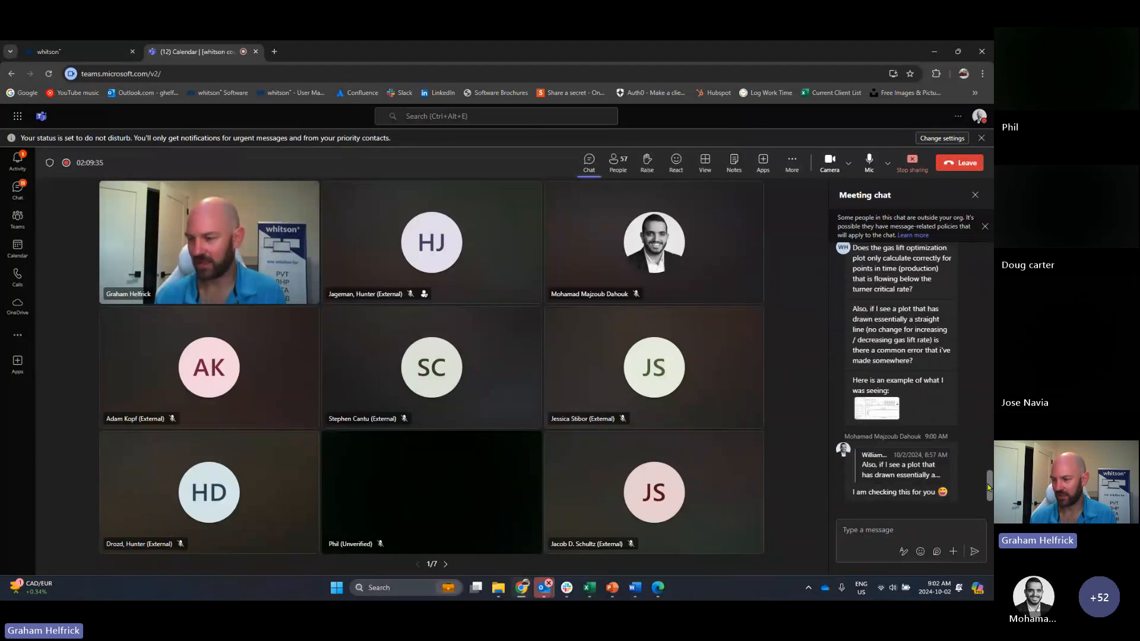
{"action": "left_click", "coordinate": [91, 47]}
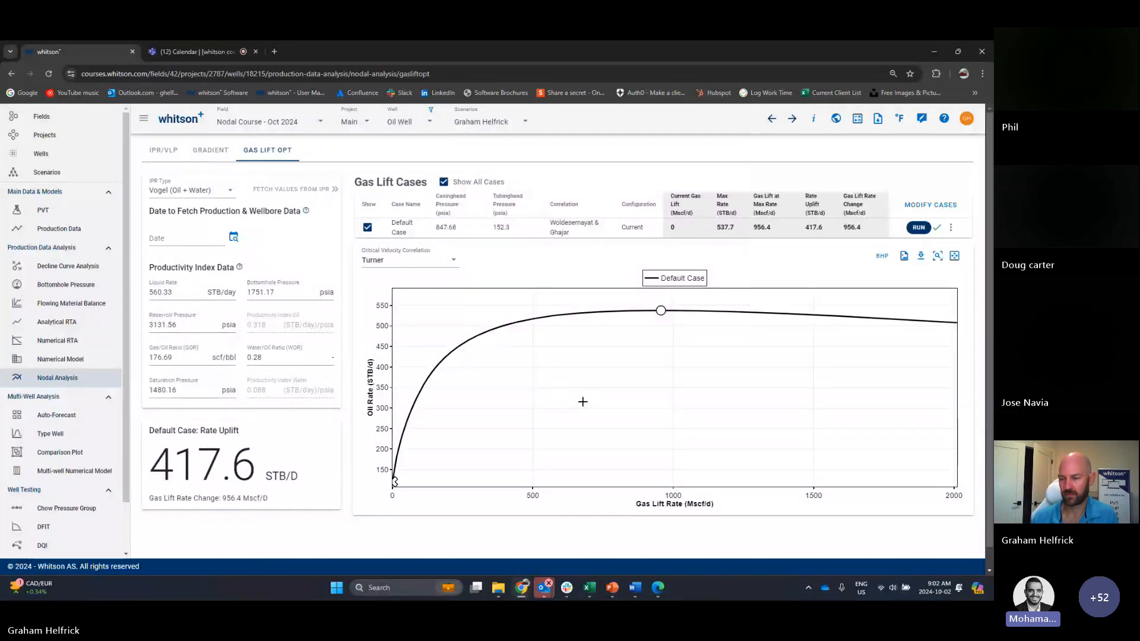
Step: Overlay the saved "Max oil rate via GL - 950scfd" case on the IPR/VLP plot and inspect the curve intersections
{"action": "left_click", "coordinate": [168, 153]}
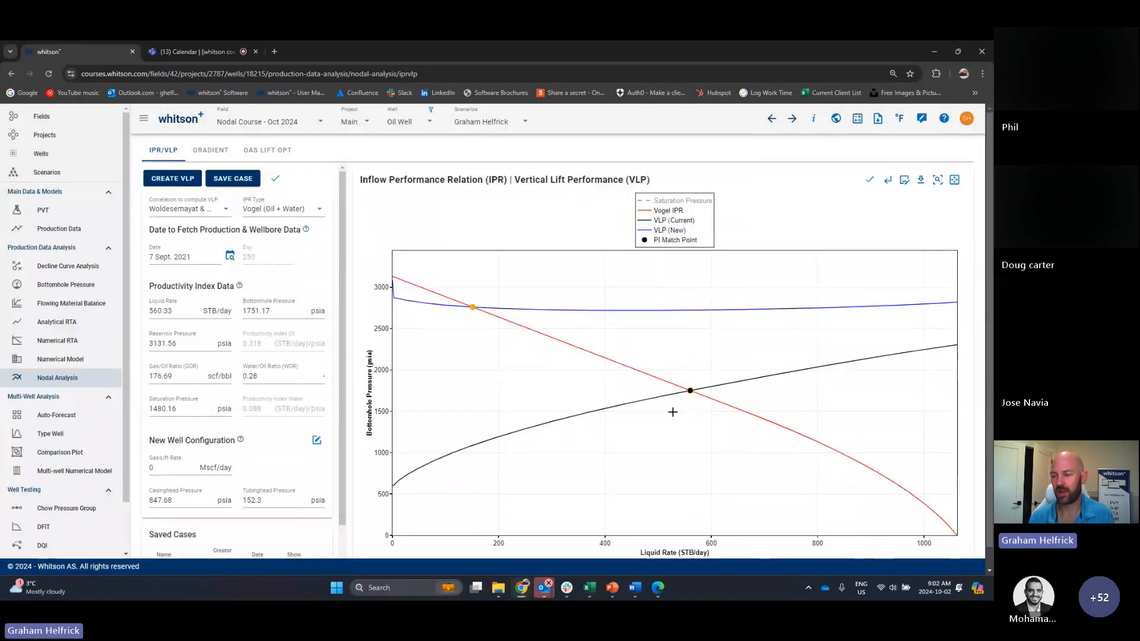
{"action": "mouse_move", "coordinate": [696, 390]}
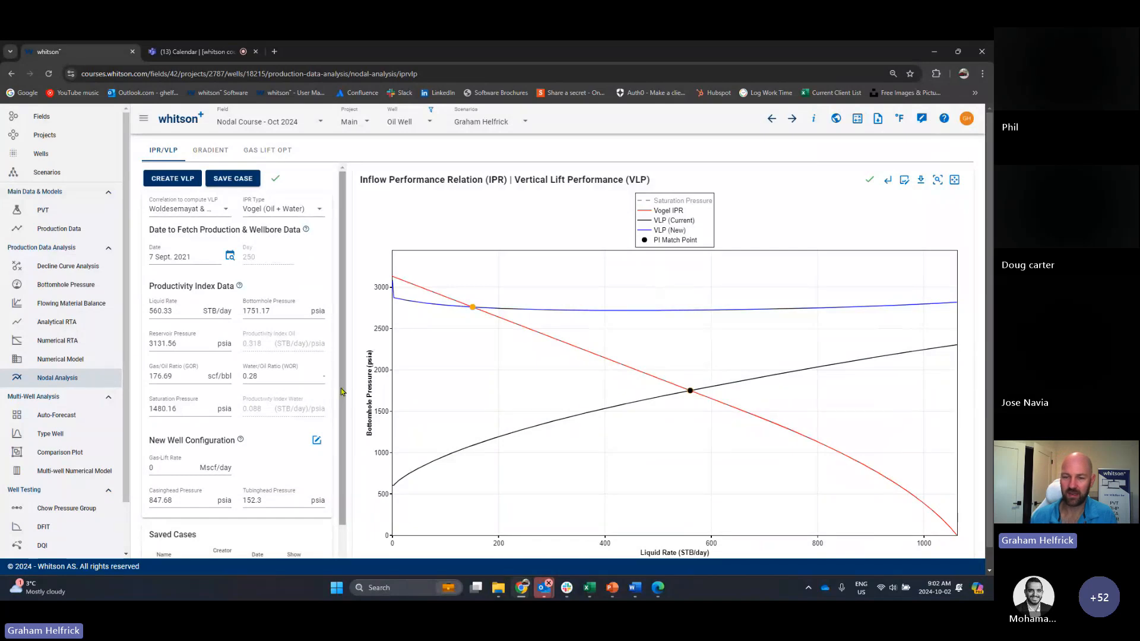
{"action": "scroll", "coordinate": [343, 404], "scroll_direction": "down", "scroll_amount": 1}
{"action": "left_click", "coordinate": [293, 533]}
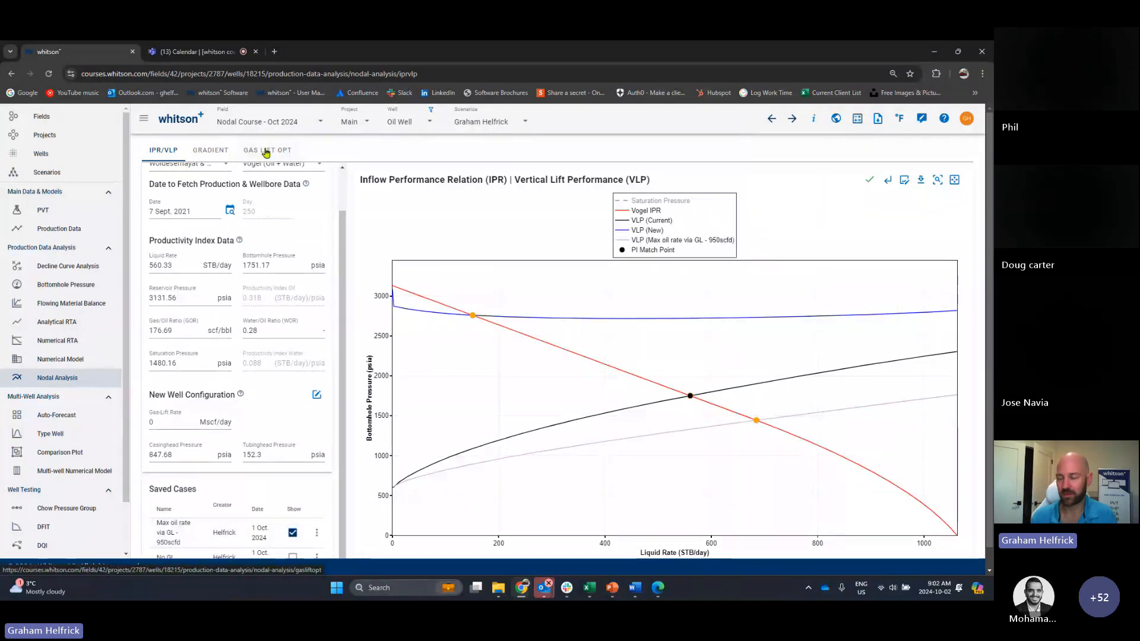
{"action": "mouse_move", "coordinate": [757, 421]}
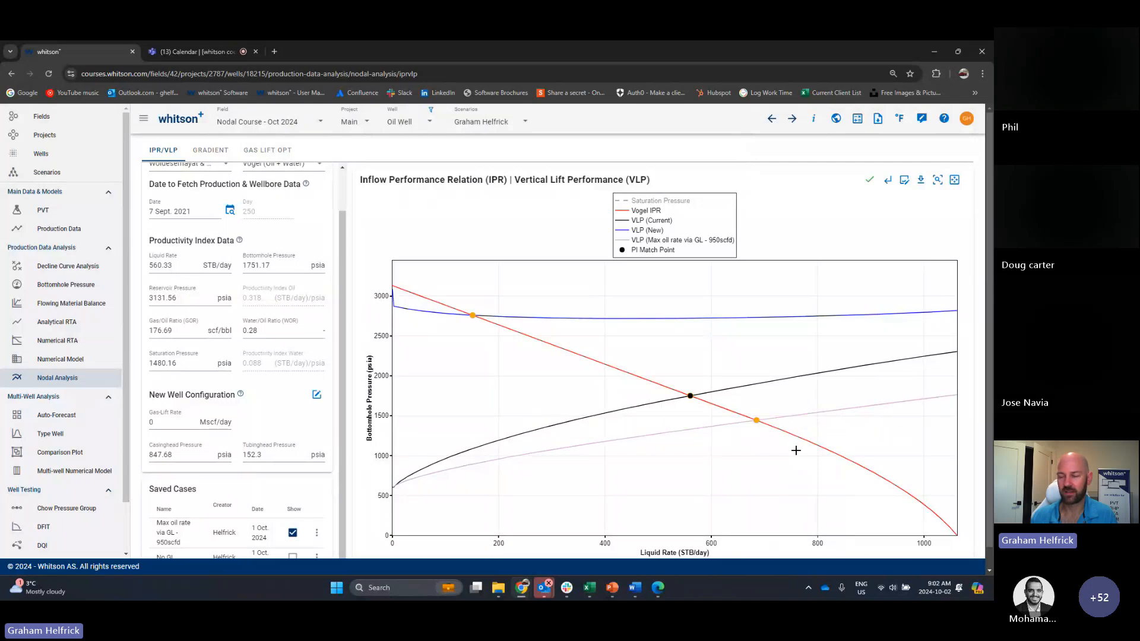
{"action": "mouse_move", "coordinate": [473, 315]}
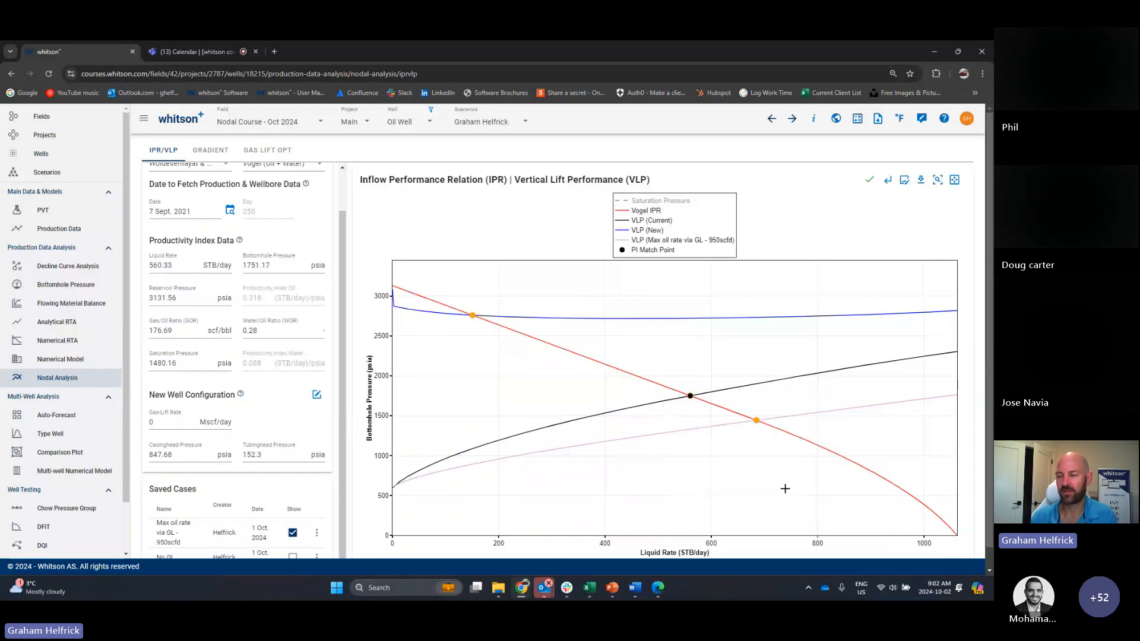
Step: Create a private well scenario named with the presenter's first name followed by "Look Back"
{"action": "left_click", "coordinate": [487, 122]}
{"action": "left_click", "coordinate": [496, 143]}
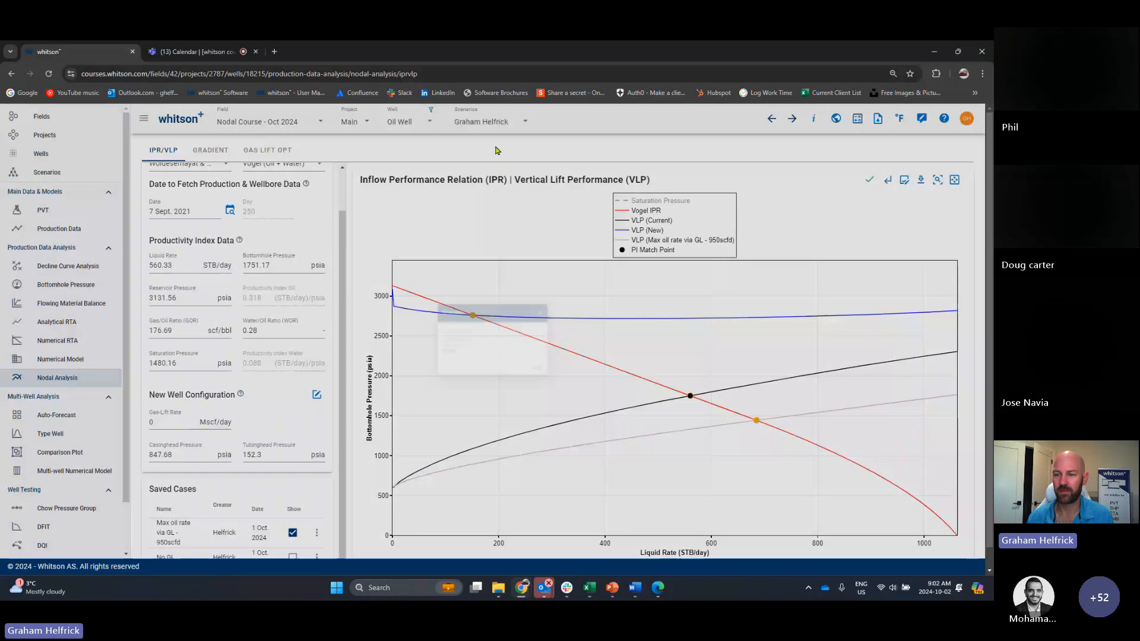
{"action": "type", "text": "Graham Look Back"}
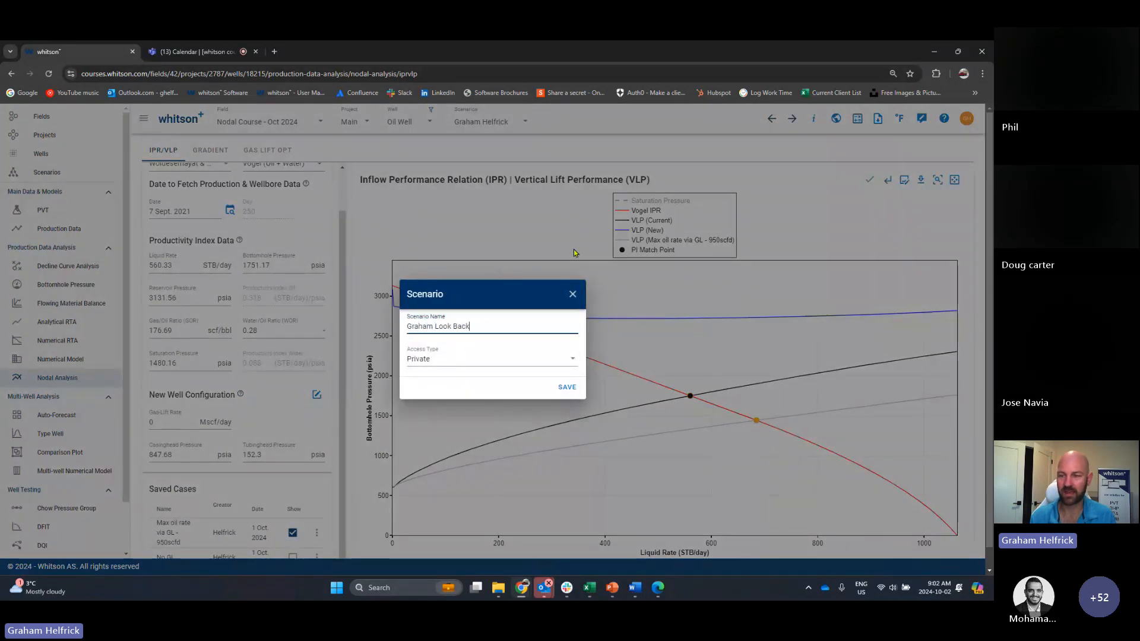
{"action": "key", "text": "Return"}
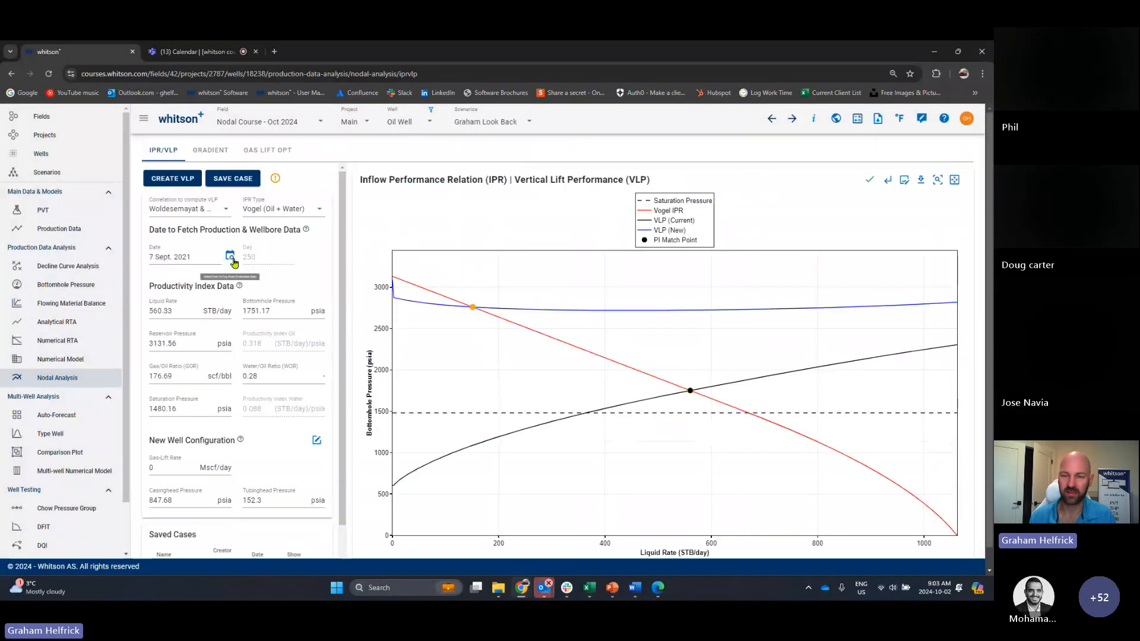
Step: Isolate gas lift on the production chart, fetch the 02/21/2021 (day 52) data for the IPR, and recompute the VLP
{"action": "left_click", "coordinate": [229, 255]}
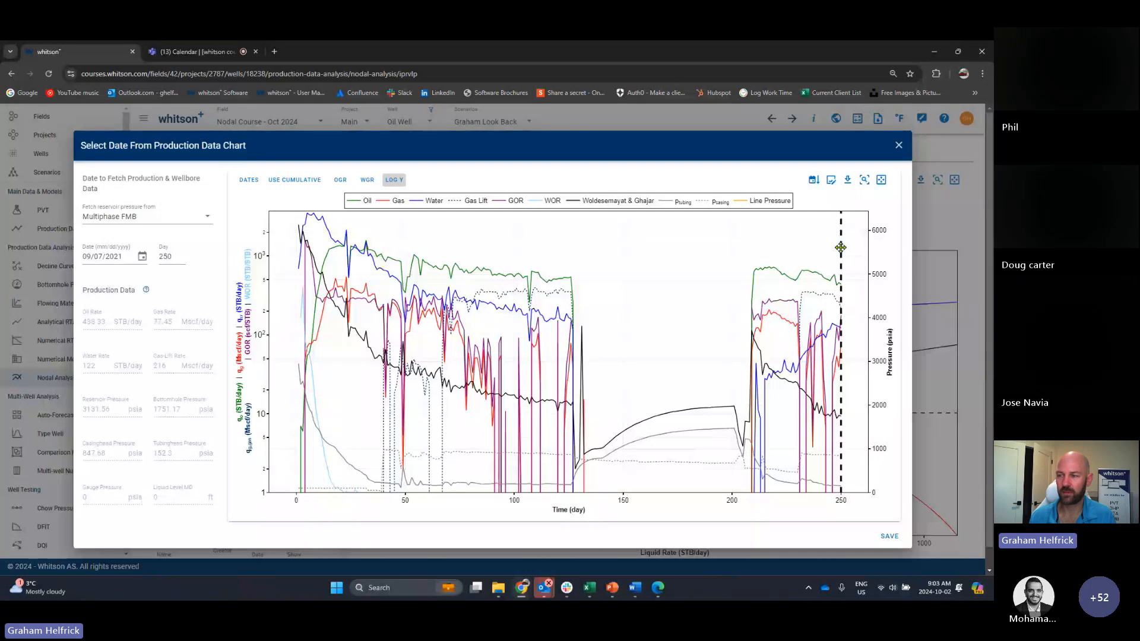
{"action": "left_click_drag", "start_coordinate": [841, 247], "coordinate": [481, 276]}
{"action": "double_click", "coordinate": [468, 201]}
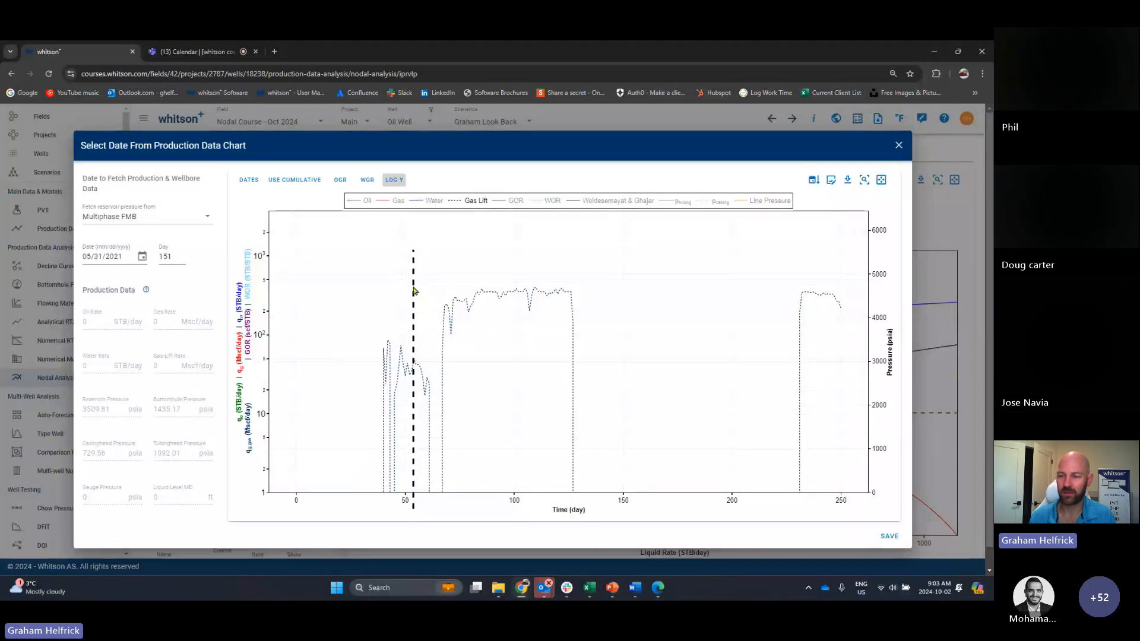
{"action": "left_click_drag", "start_coordinate": [410, 288], "coordinate": [410, 290]}
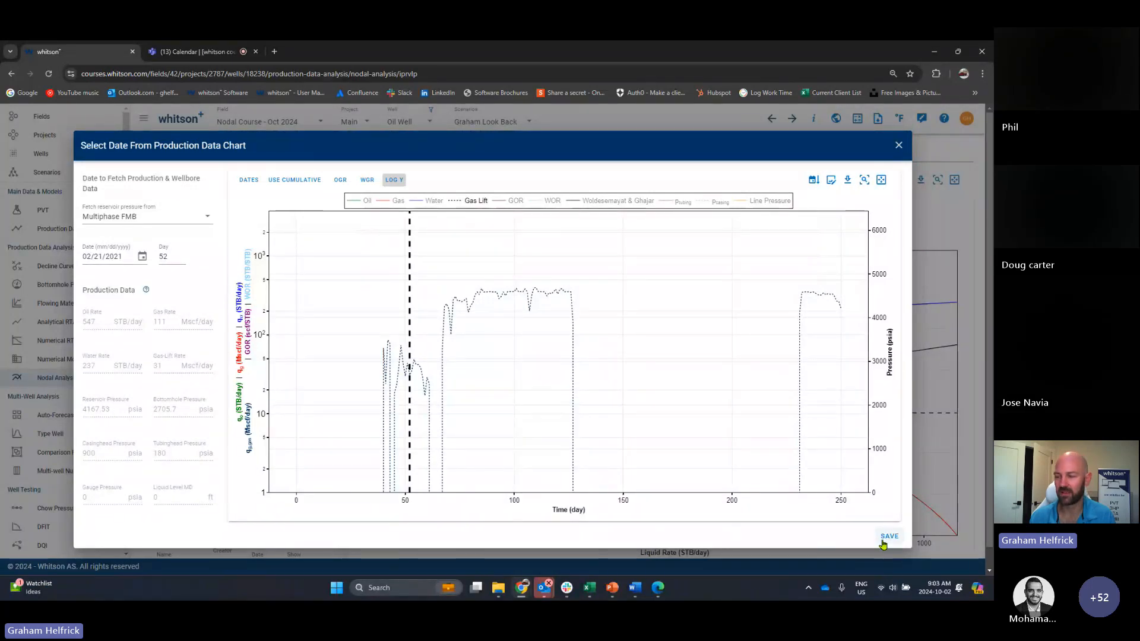
{"action": "left_click", "coordinate": [890, 536]}
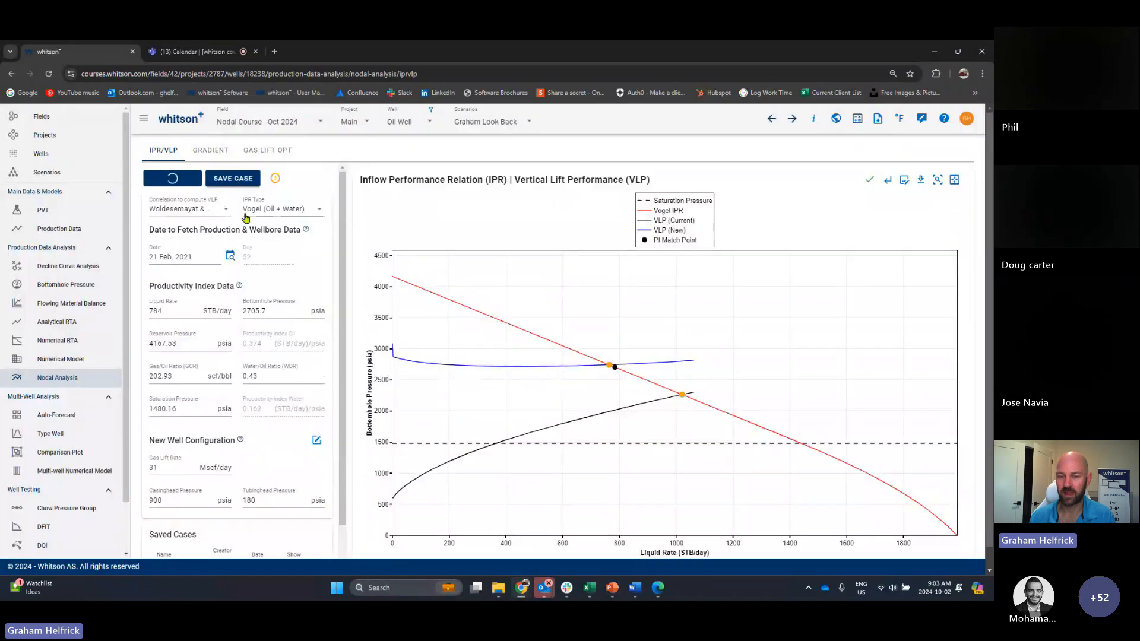
{"action": "mouse_move", "coordinate": [614, 367]}
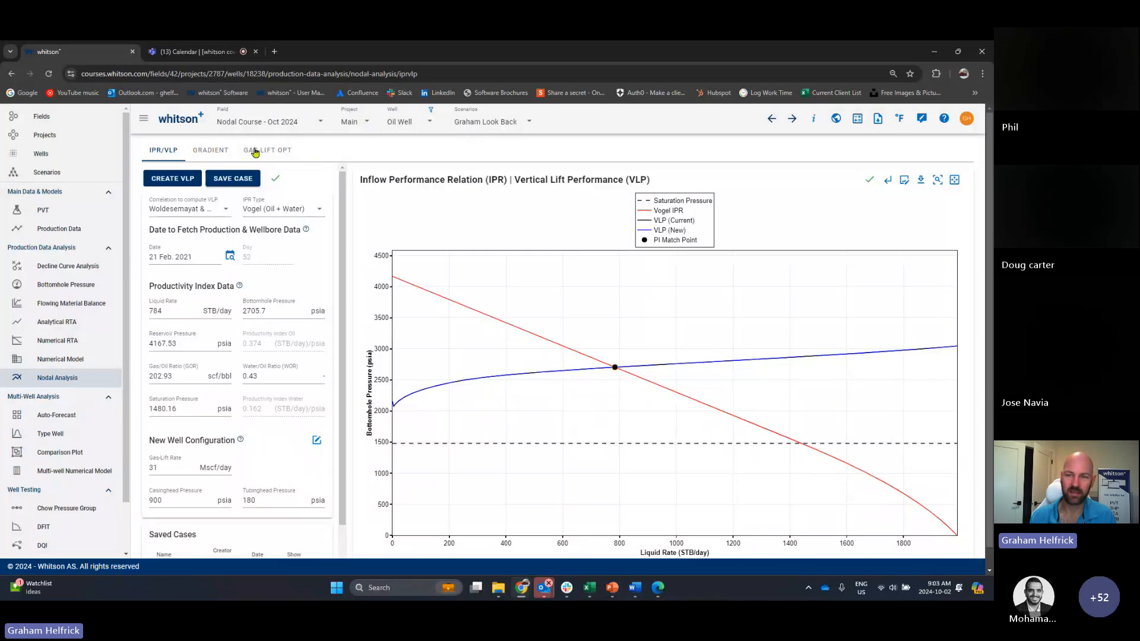
Step: Add a second gradient case using the production data from 02/21/2021 (day 52)
{"action": "left_click", "coordinate": [211, 150]}
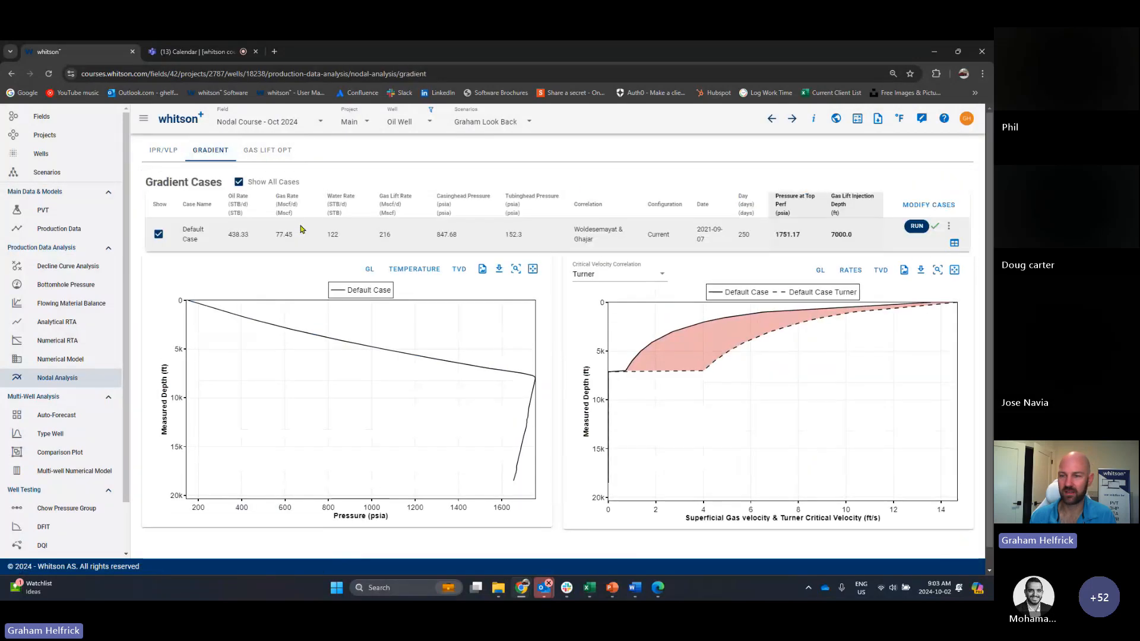
{"action": "left_click", "coordinate": [933, 207]}
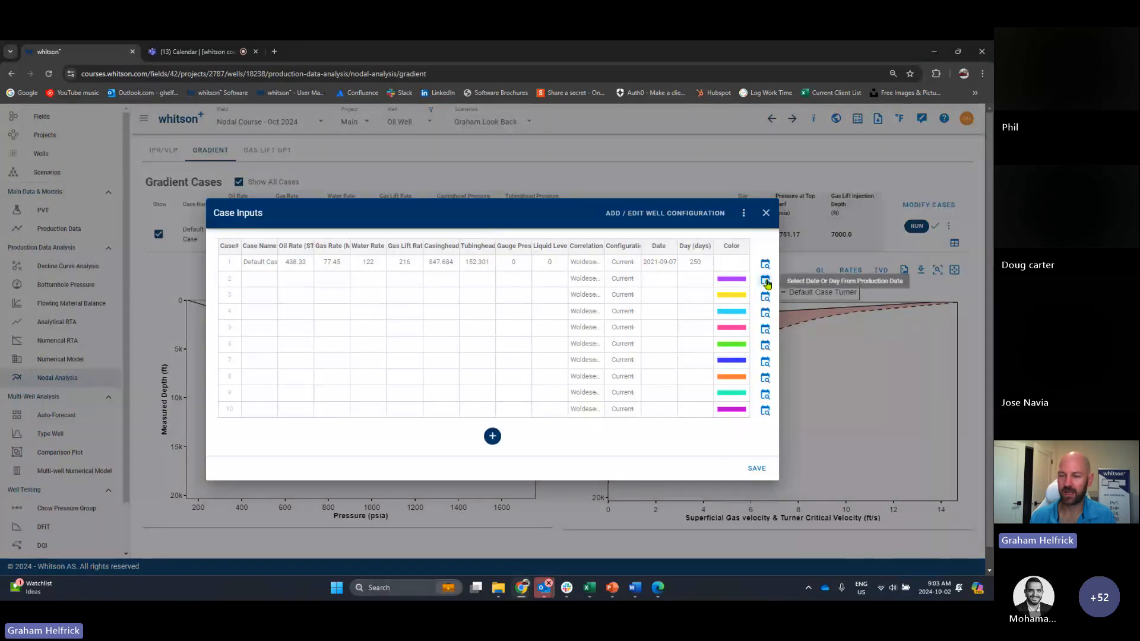
{"action": "left_click", "coordinate": [766, 280]}
{"action": "left_click", "coordinate": [410, 282]}
{"action": "left_click", "coordinate": [889, 533]}
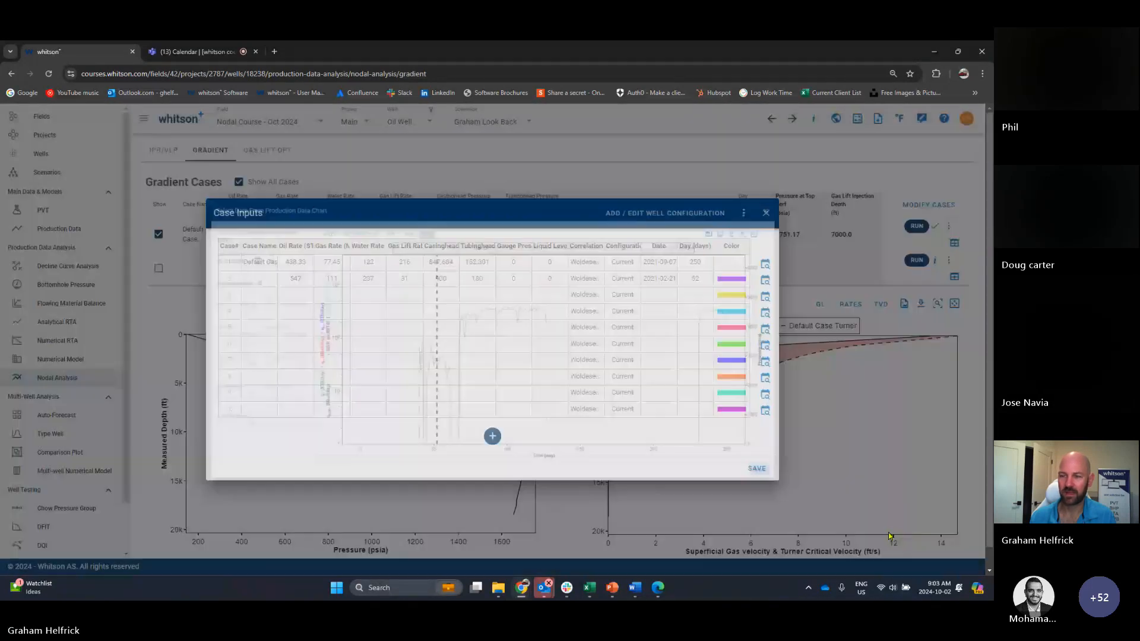
Step: Name the day 250 gradient case "Current" and the day 52 case "Look Back", save them, and run the Look Back case
{"action": "left_click", "coordinate": [256, 279]}
{"action": "type", "text": "Look Back"}
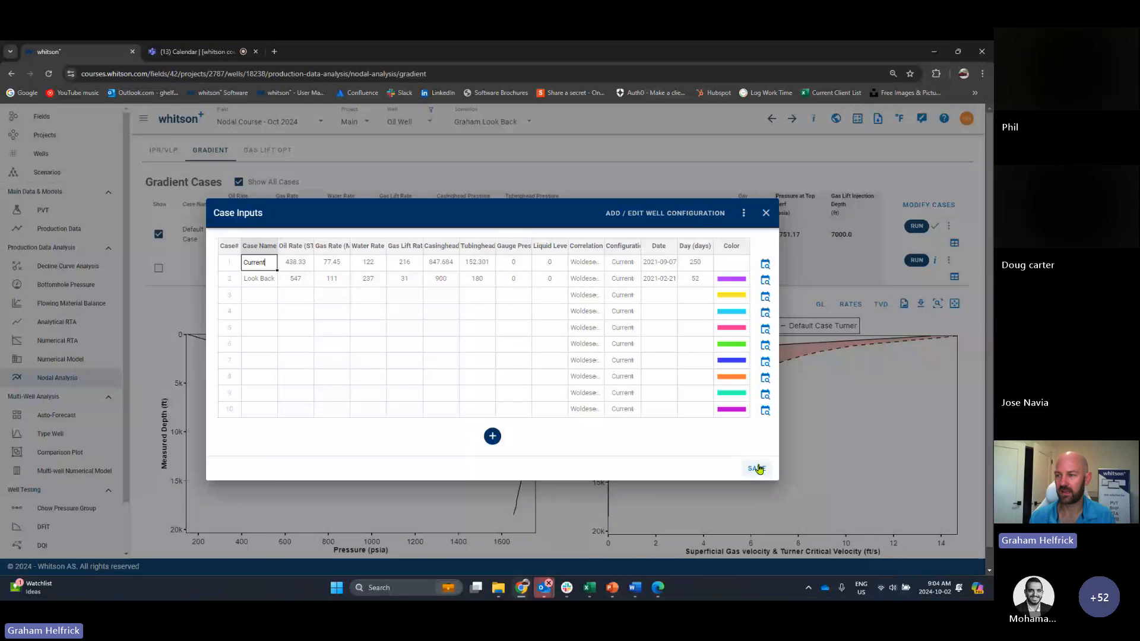
{"action": "left_click", "coordinate": [758, 469]}
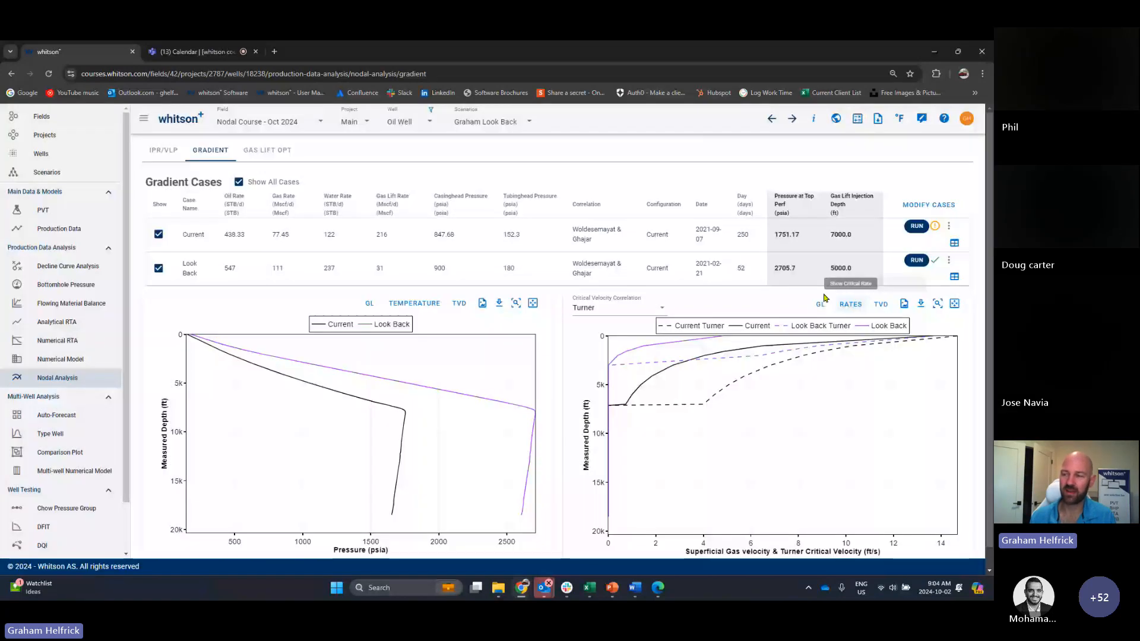
Step: Plot the gradient cases against true vertical depth and widen the pressure axis range past the Look Back curve
{"action": "left_click", "coordinate": [459, 304]}
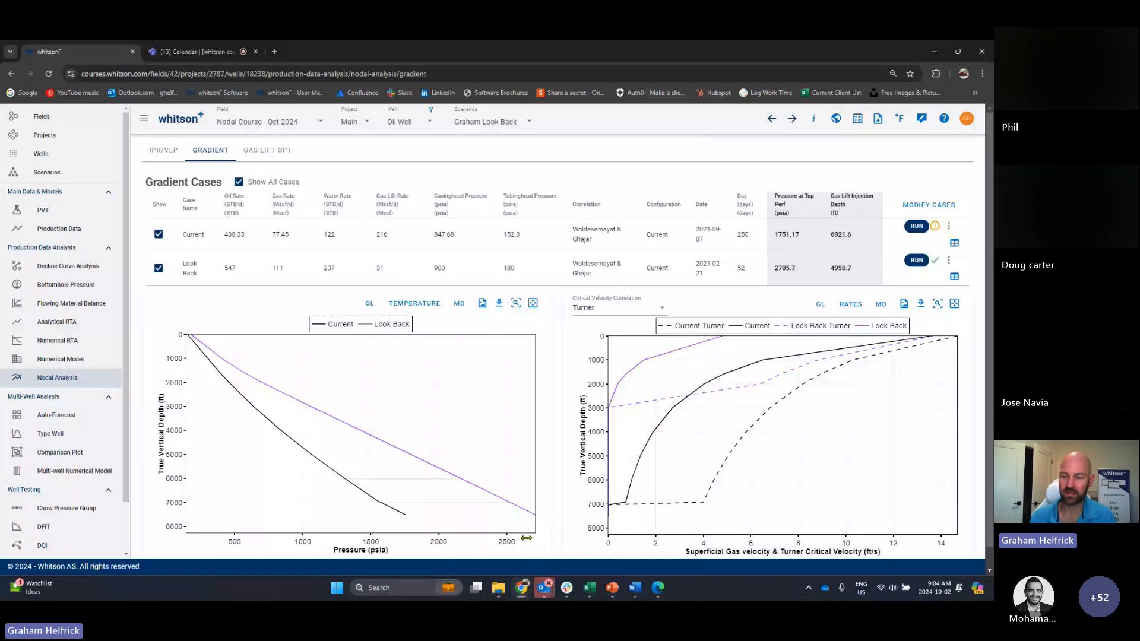
{"action": "left_click_drag", "start_coordinate": [526, 538], "coordinate": [506, 538]}
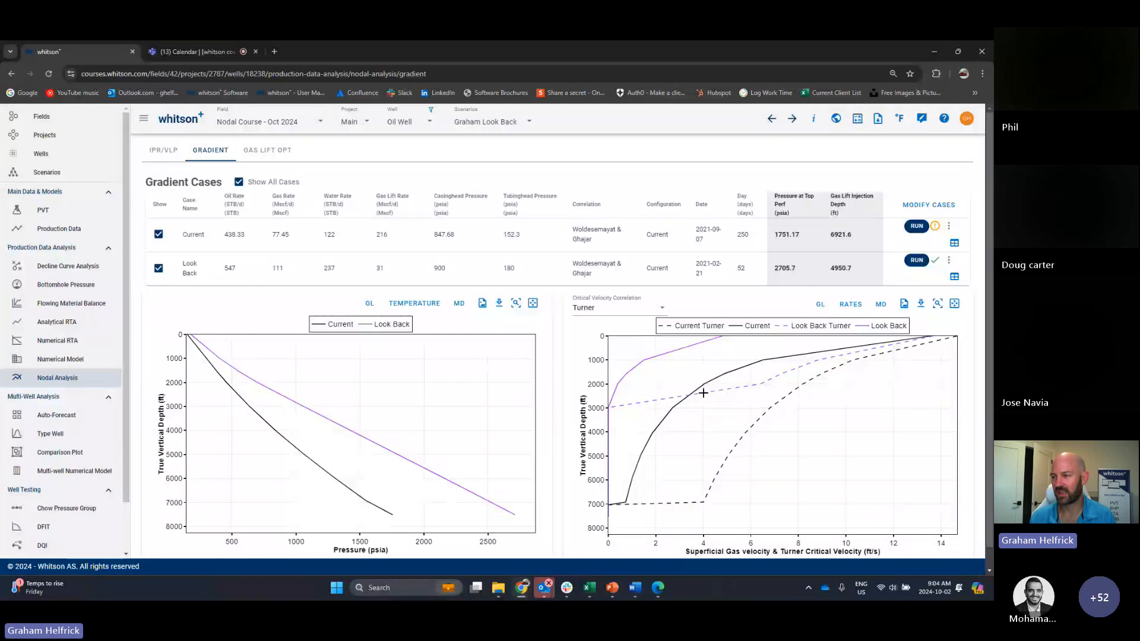
Step: Compare the cumulative friction and gravity pressure drops in the calculation results of the Look Back and Current gradient cases
{"action": "left_click", "coordinate": [954, 276]}
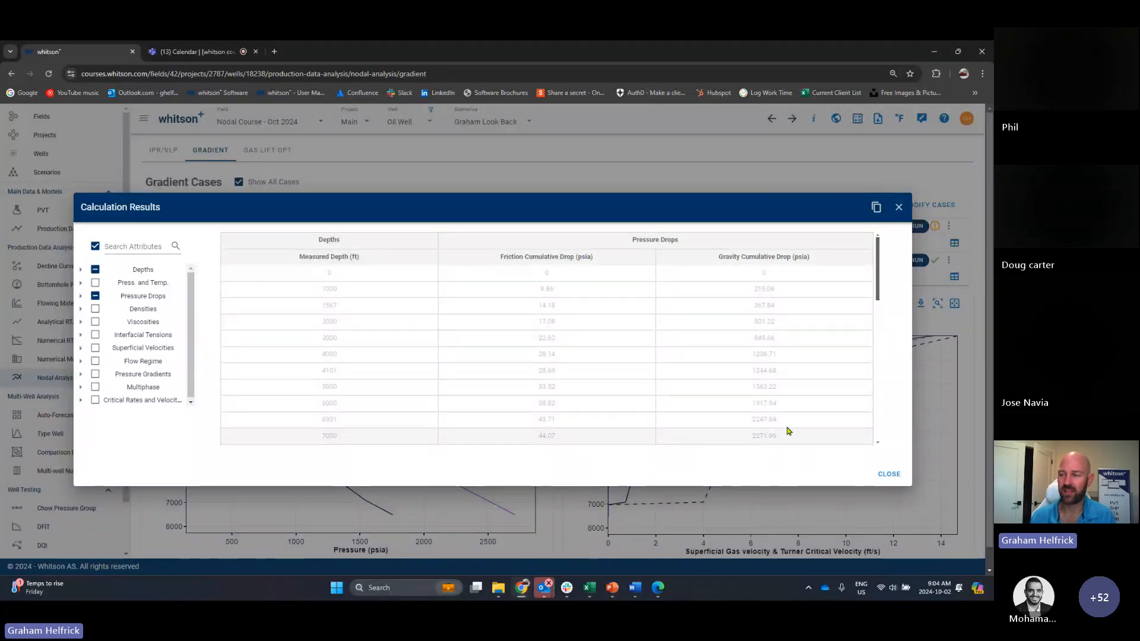
{"action": "left_click", "coordinate": [899, 207]}
{"action": "left_click", "coordinate": [954, 243]}
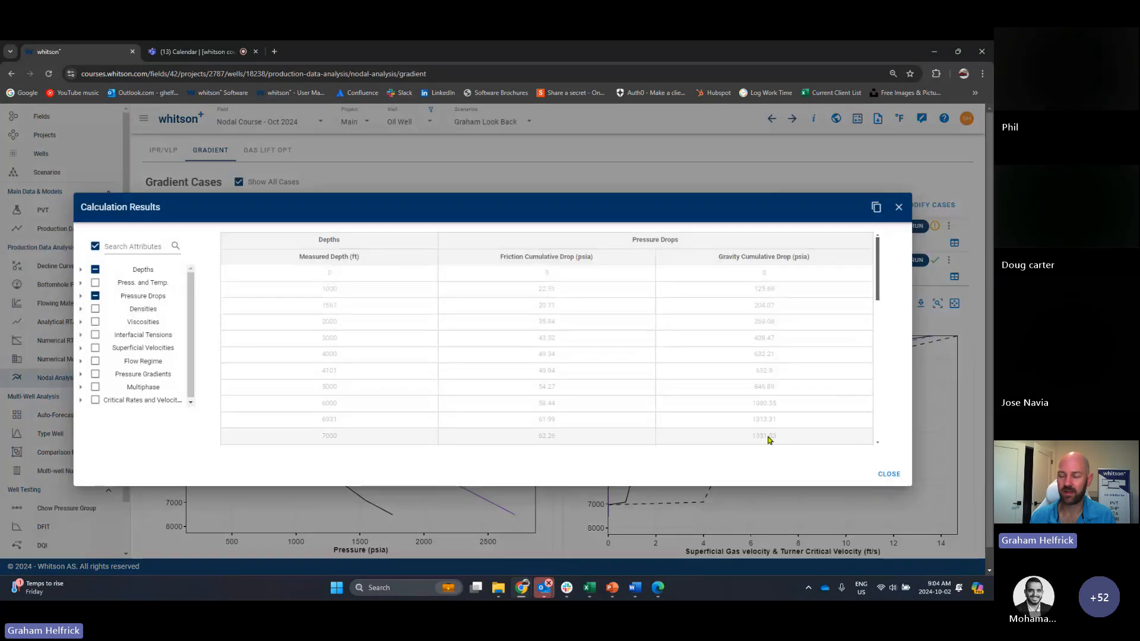
{"action": "left_click", "coordinate": [899, 207]}
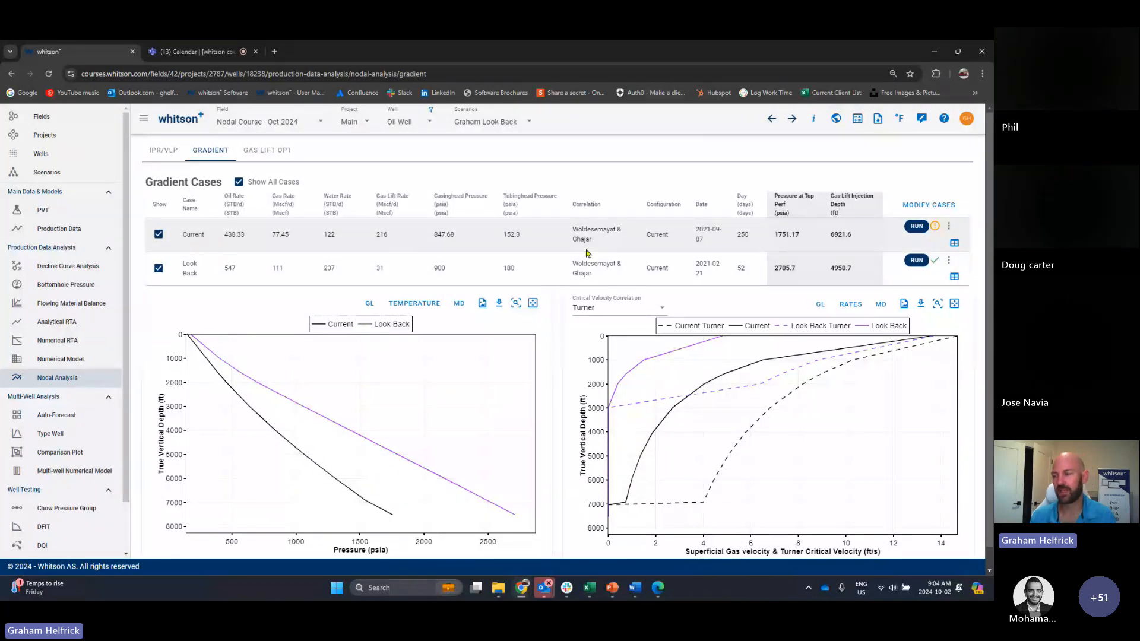
{"action": "left_click", "coordinate": [954, 244]}
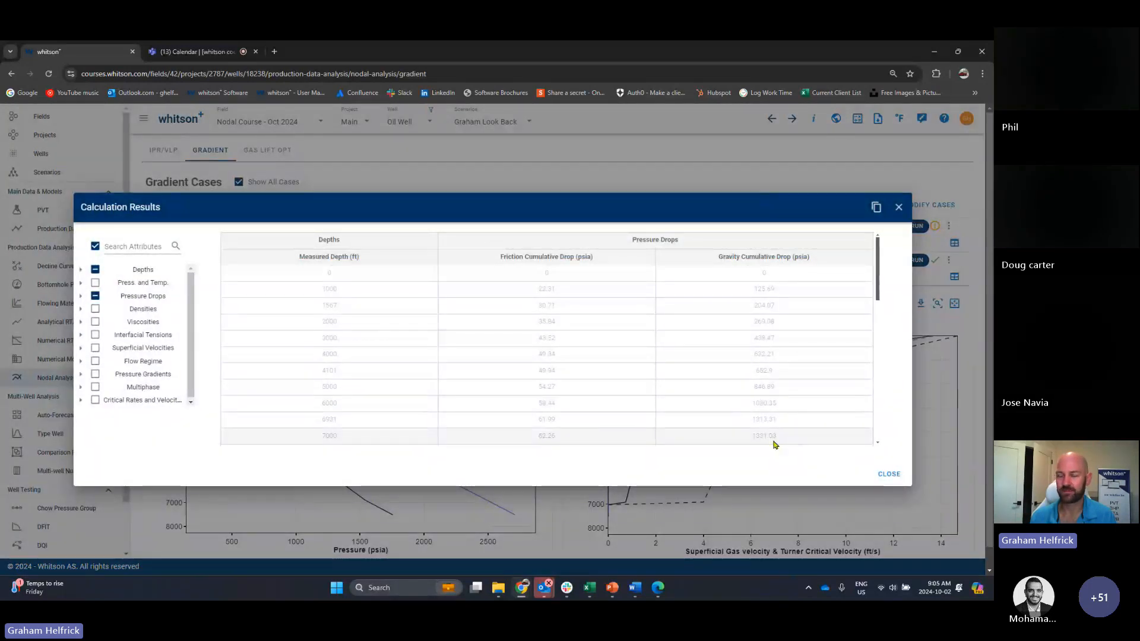
{"action": "left_click", "coordinate": [899, 208]}
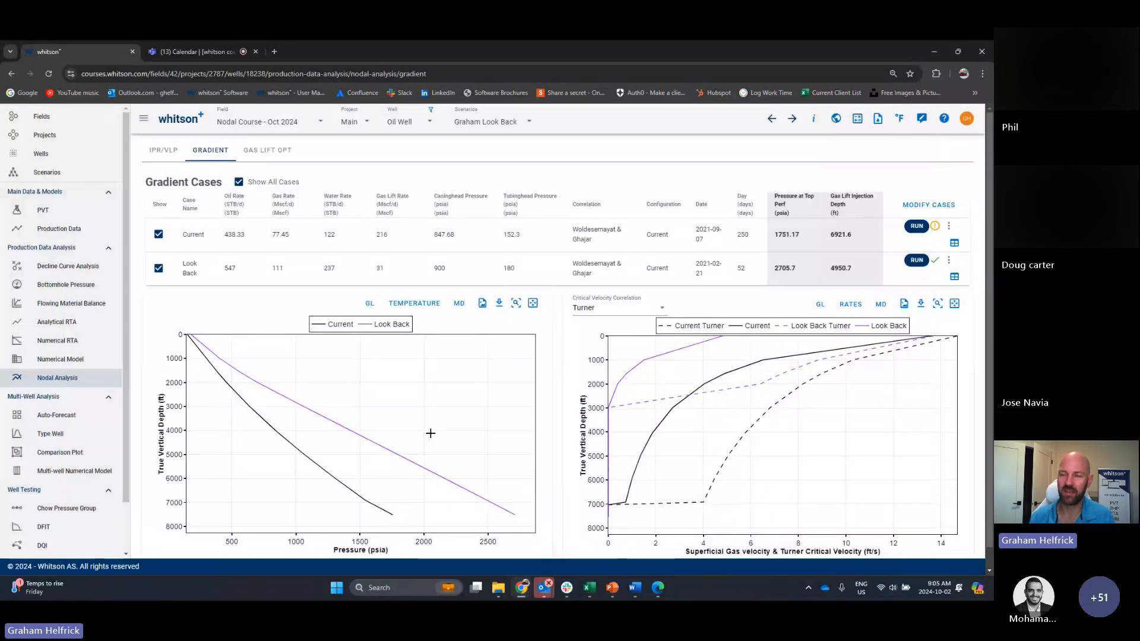
Step: Examine the current gas lift point on the gas lift optimization curve and return to the IPR/VLP plot
{"action": "left_click", "coordinate": [266, 151]}
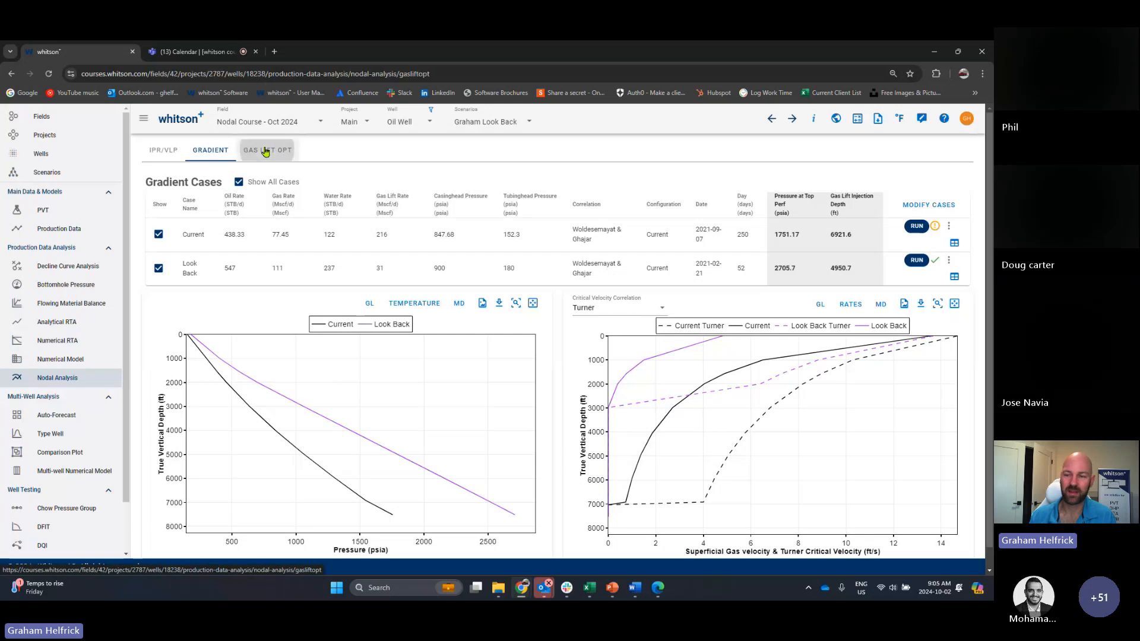
{"action": "mouse_move", "coordinate": [402, 440]}
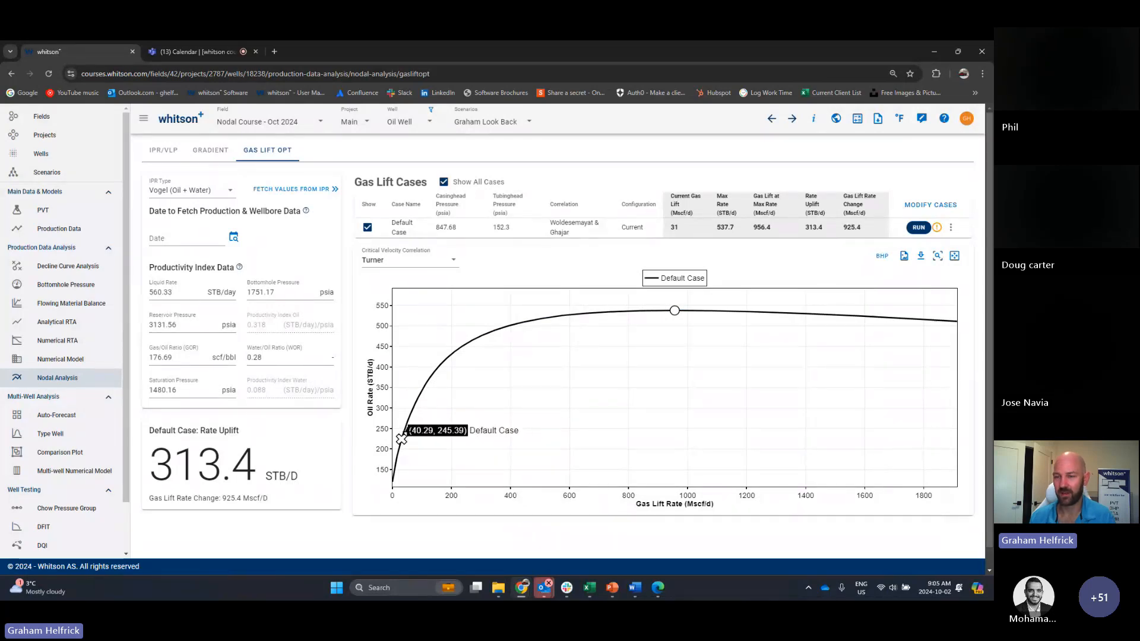
{"action": "left_click", "coordinate": [482, 121]}
{"action": "left_click", "coordinate": [483, 122]}
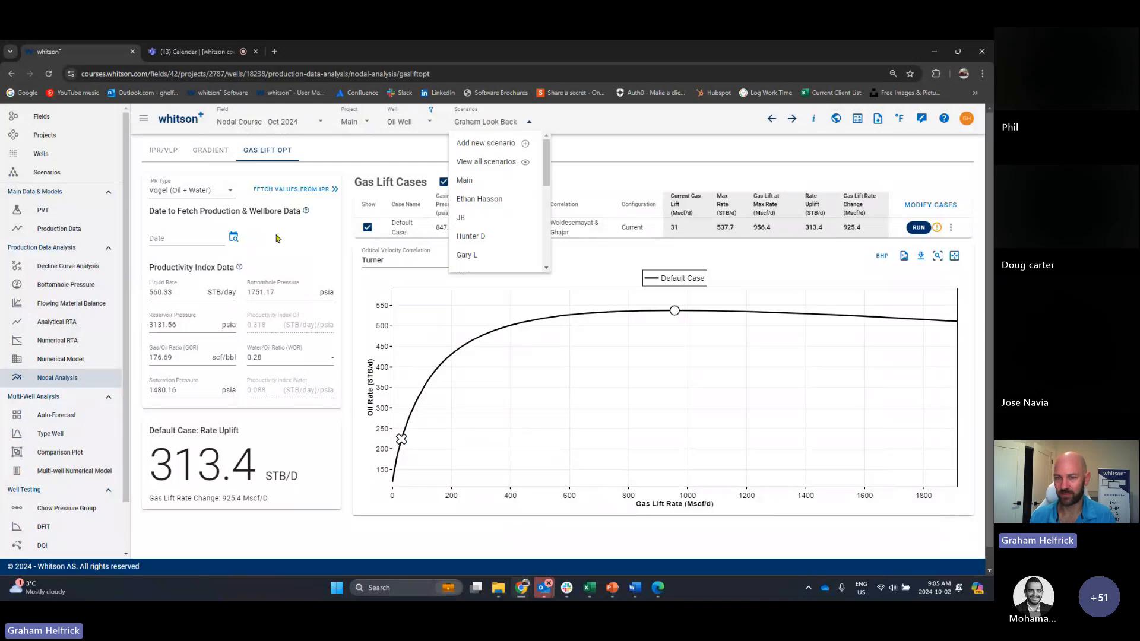
{"action": "left_click", "coordinate": [167, 154]}
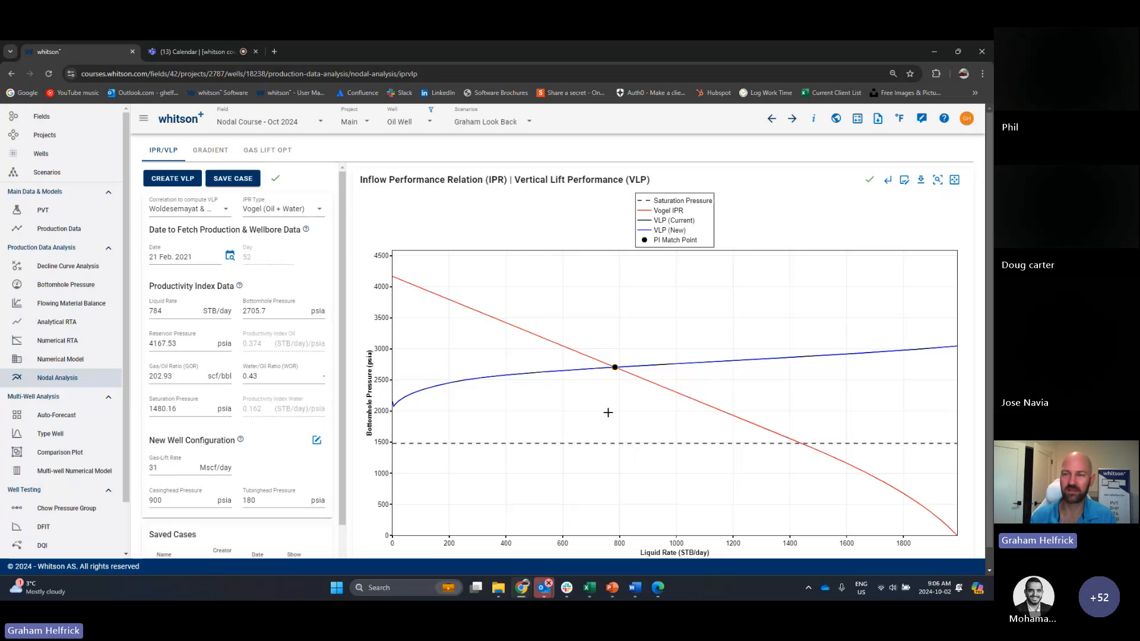
Step: Try estimating the initial reservoir pressure from bottomhole pressure data by lassoing measured points for a Vogel (Oil) IPR fit
{"action": "left_click", "coordinate": [64, 288]}
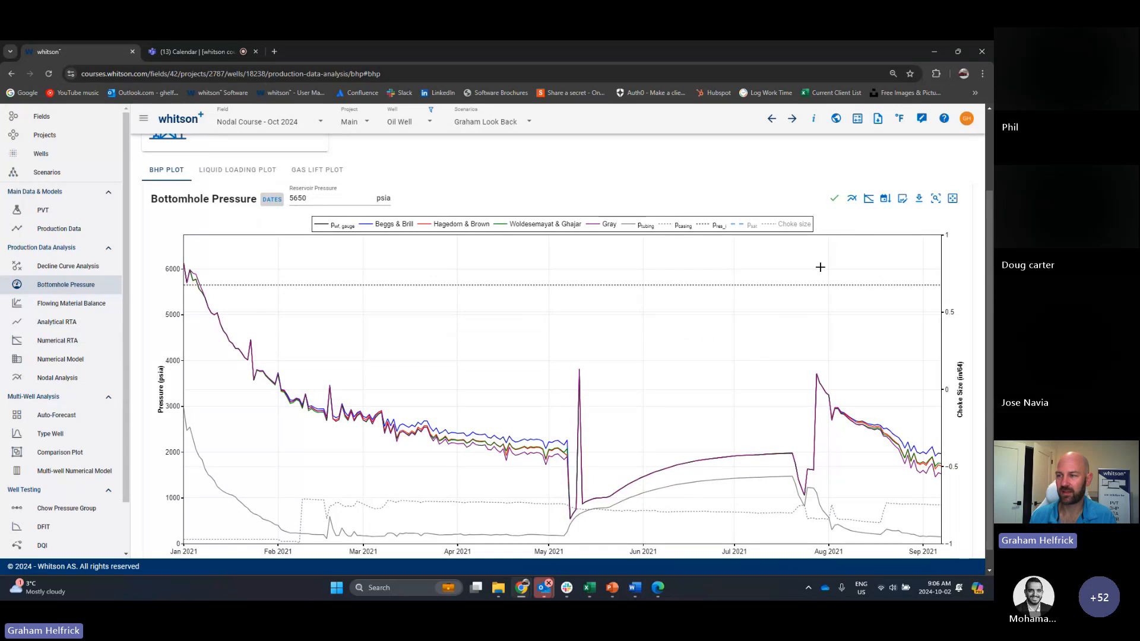
{"action": "left_click", "coordinate": [852, 200]}
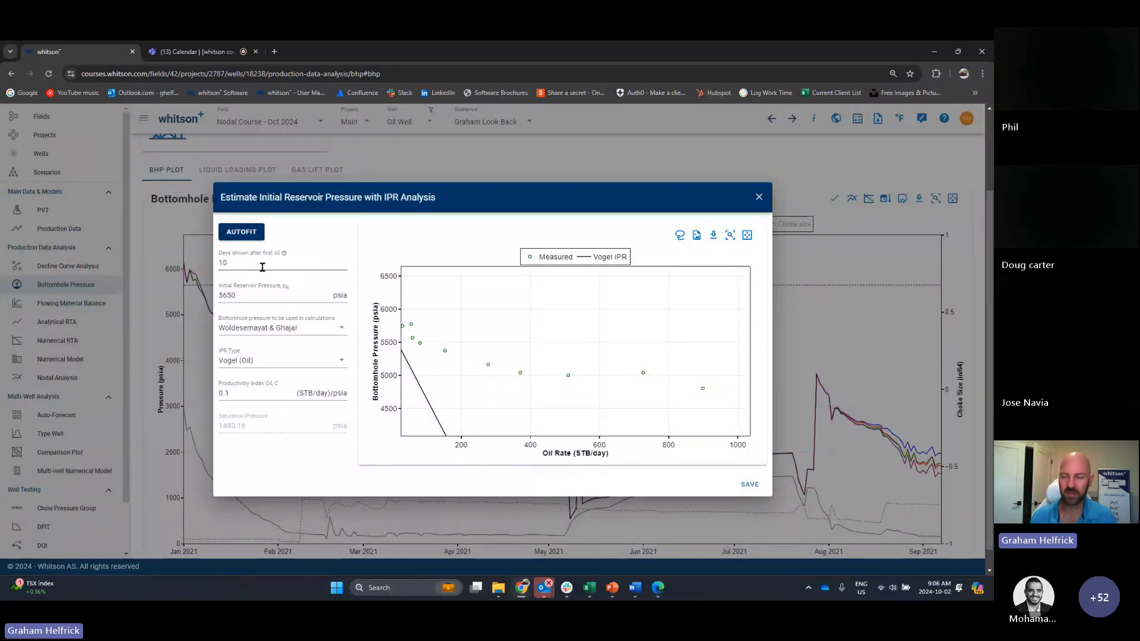
{"action": "mouse_move", "coordinate": [420, 343]}
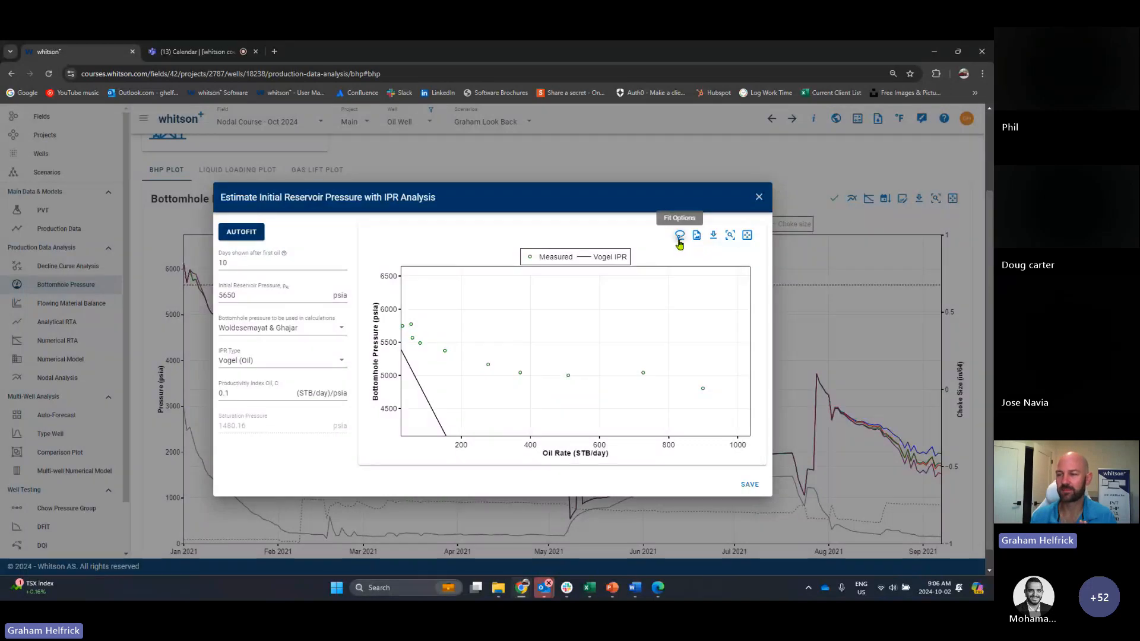
{"action": "left_click", "coordinate": [680, 240]}
{"action": "left_click", "coordinate": [723, 283]}
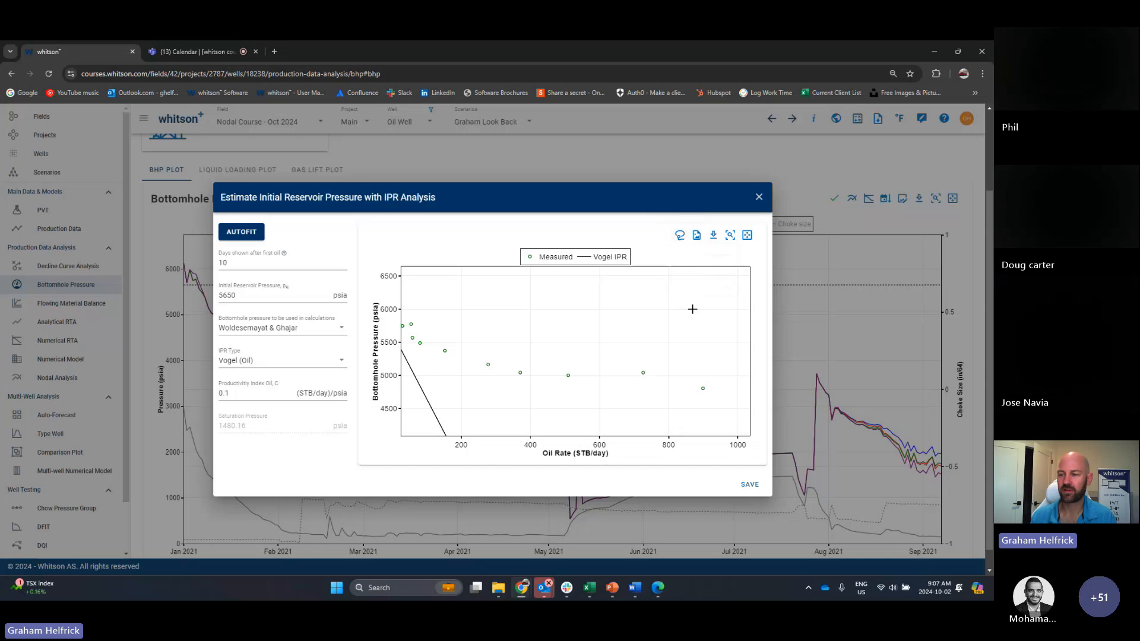
{"action": "mouse_move", "coordinate": [687, 321]}
{"action": "left_mouse_down"}
{"action": "mouse_move", "coordinate": [571, 298]}
{"action": "mouse_move", "coordinate": [448, 298]}
{"action": "mouse_move", "coordinate": [424, 383]}
{"action": "mouse_move", "coordinate": [471, 402]}
{"action": "mouse_move", "coordinate": [724, 406]}
{"action": "mouse_move", "coordinate": [733, 376]}
{"action": "mouse_move", "coordinate": [741, 390]}
{"action": "left_mouse_up"}
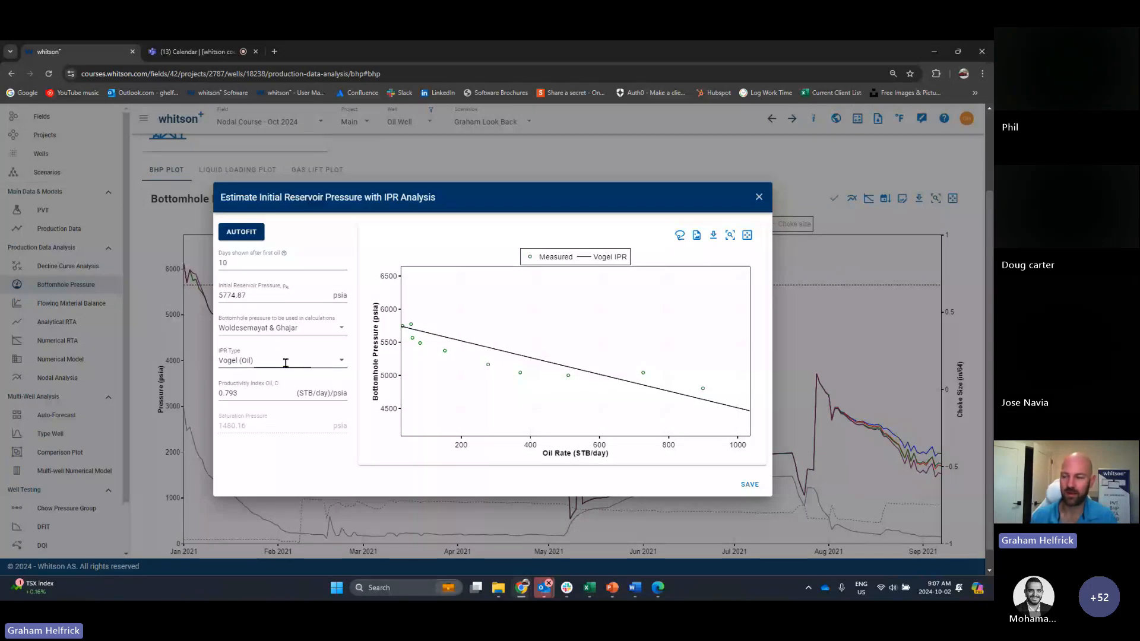
Step: Examine the fitted Vogel IPR curve down to zero bottomhole pressure against the measured points, and close the estimate without saving
{"action": "scroll", "coordinate": [408, 318], "scroll_direction": "down", "scroll_amount": 10}
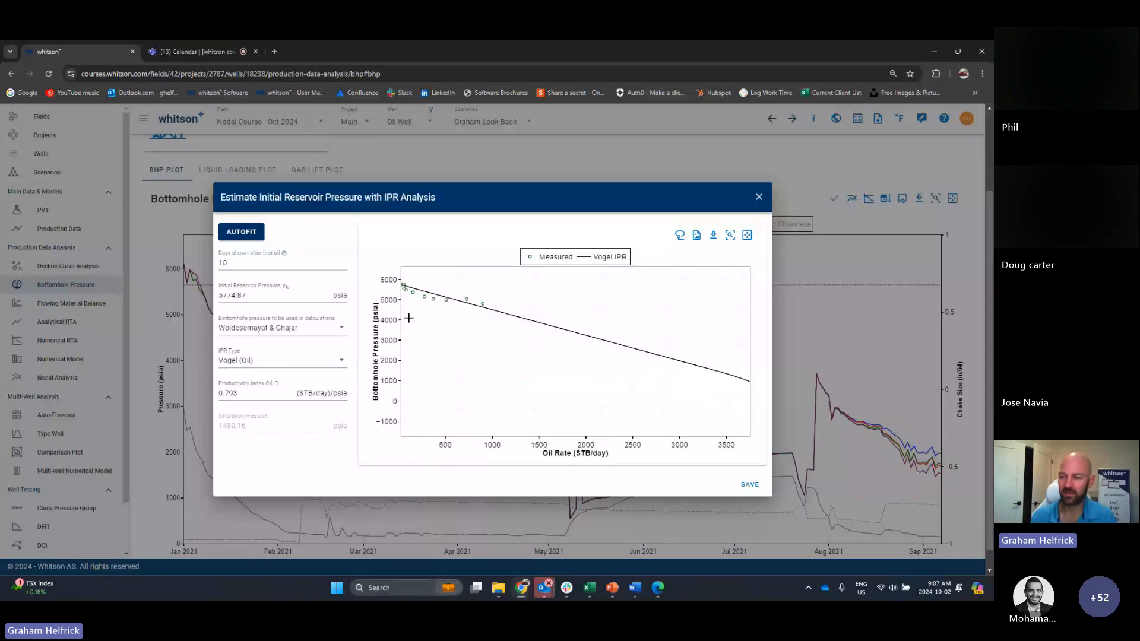
{"action": "left_click_drag", "start_coordinate": [746, 439], "coordinate": [690, 438]}
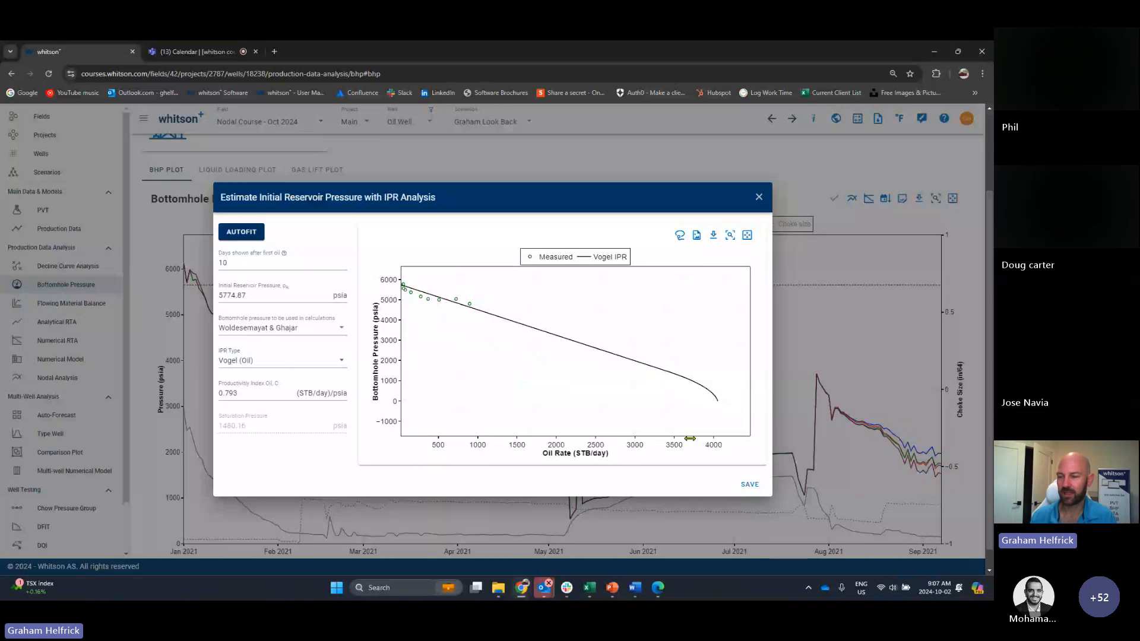
{"action": "left_click_drag", "start_coordinate": [399, 431], "coordinate": [399, 457]}
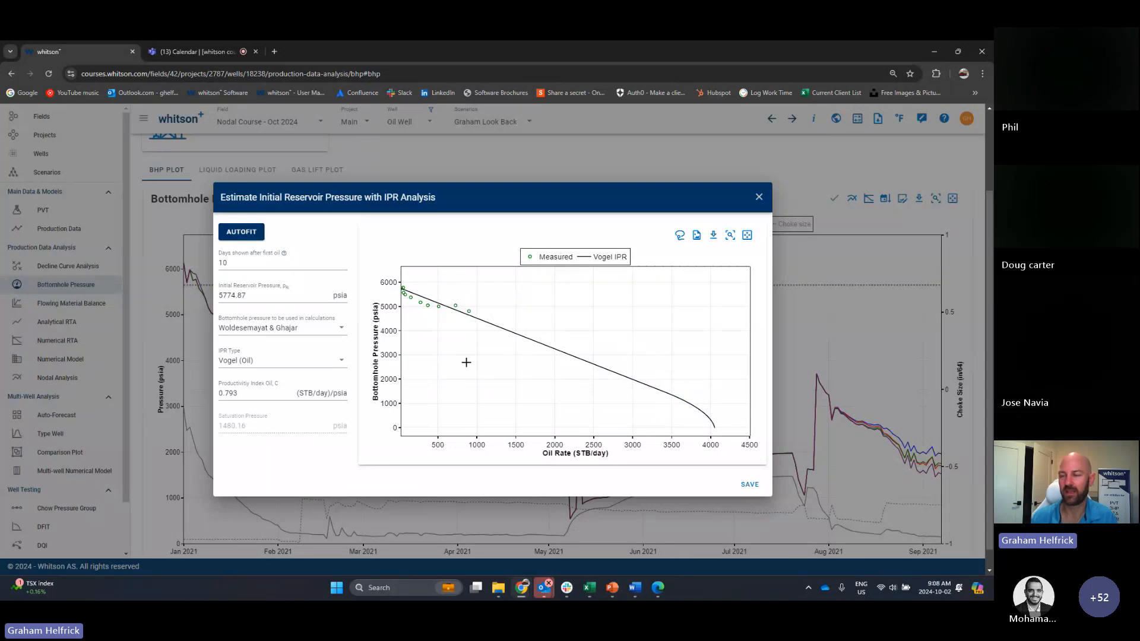
{"action": "mouse_move", "coordinate": [441, 312]}
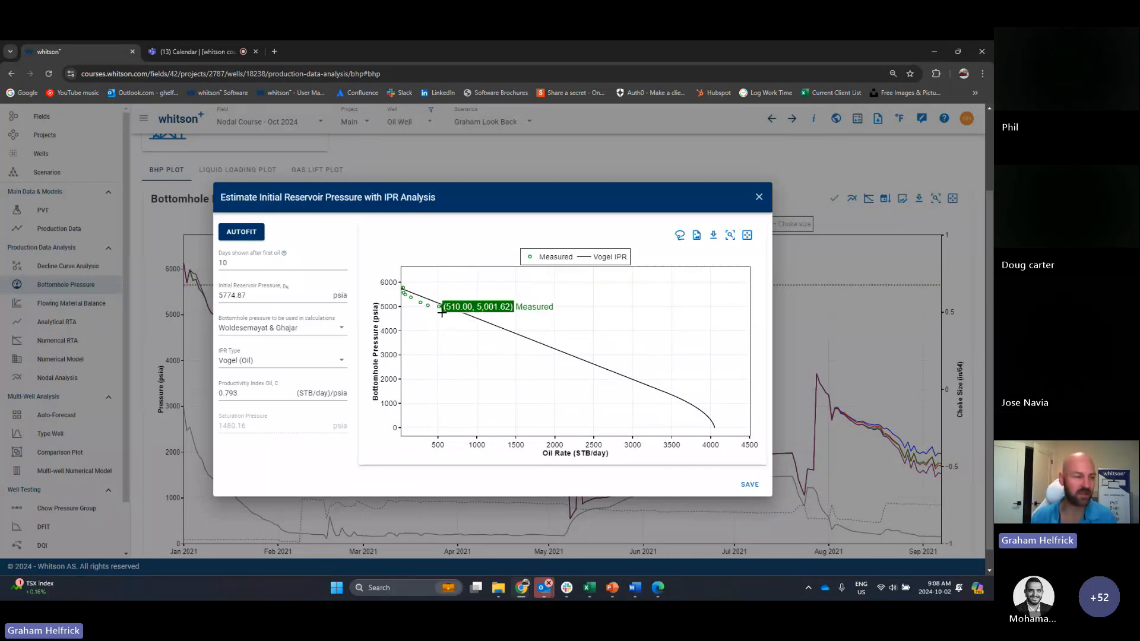
{"action": "left_click", "coordinate": [759, 197]}
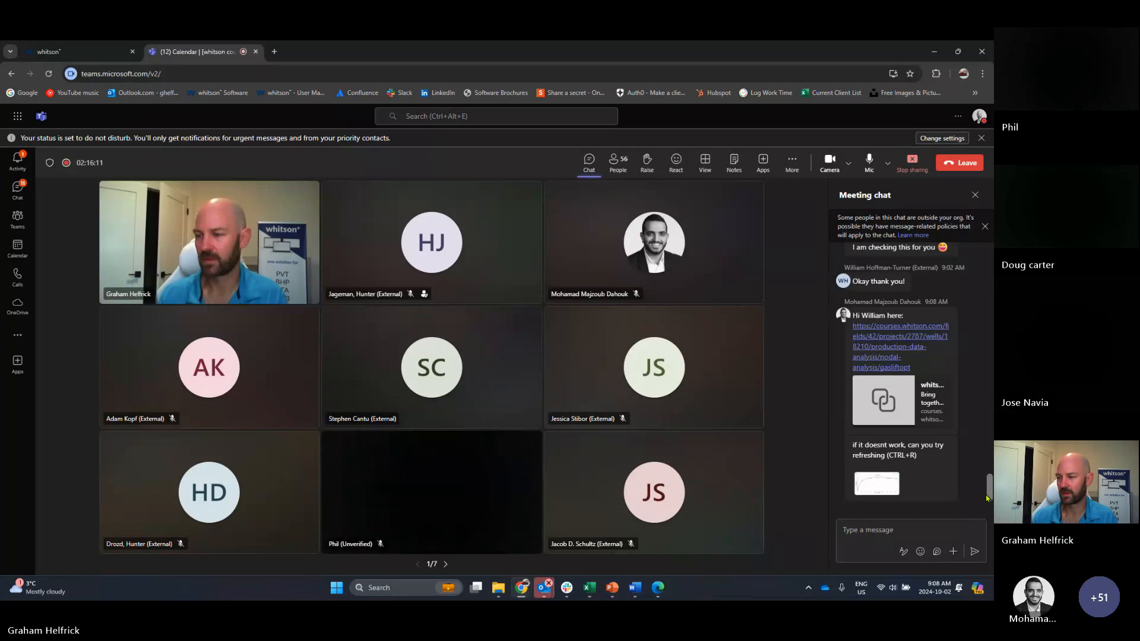
Step: Read the newest messages in the Teams meeting chat and switch back to whitson+
{"action": "scroll", "coordinate": [988, 493], "scroll_direction": "up", "scroll_amount": 2}
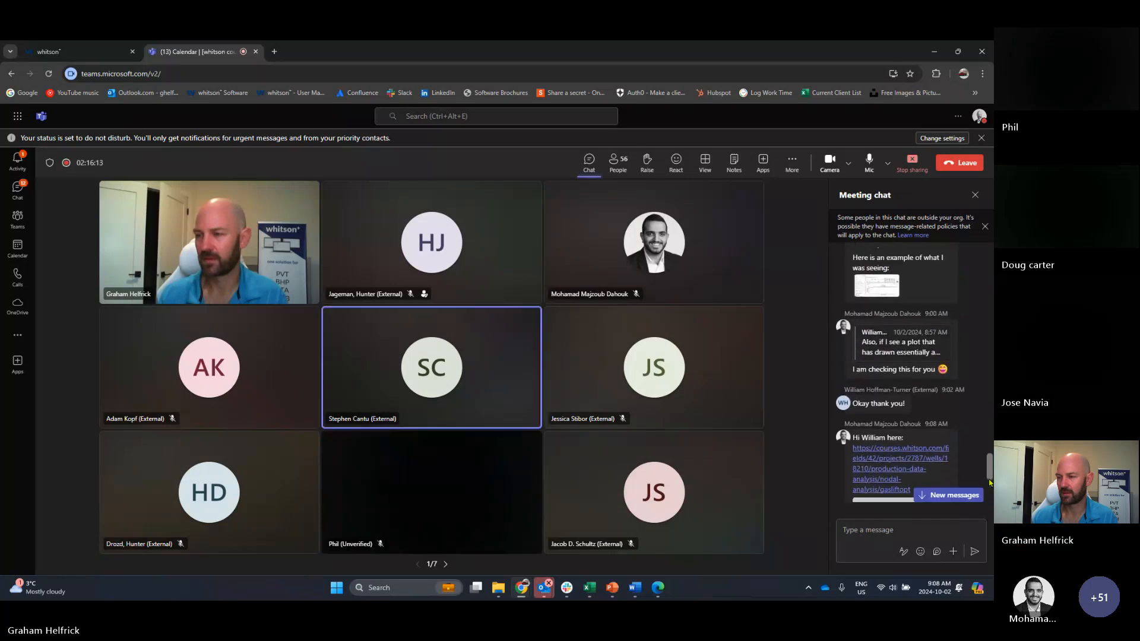
{"action": "left_click_drag", "start_coordinate": [989, 481], "coordinate": [989, 499]}
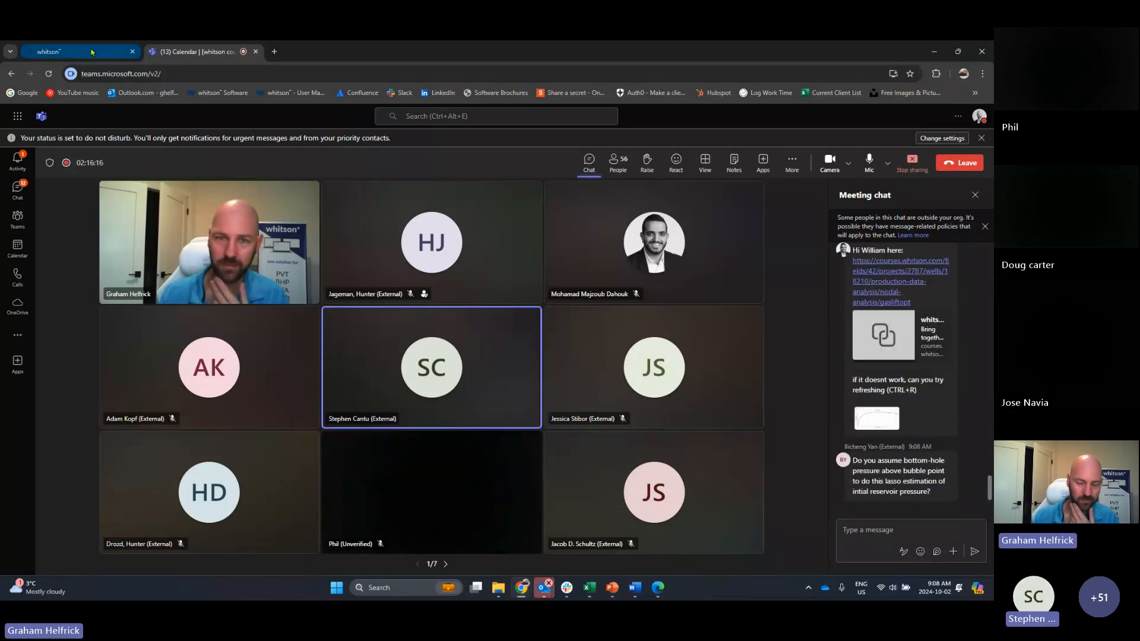
{"action": "left_click", "coordinate": [90, 52]}
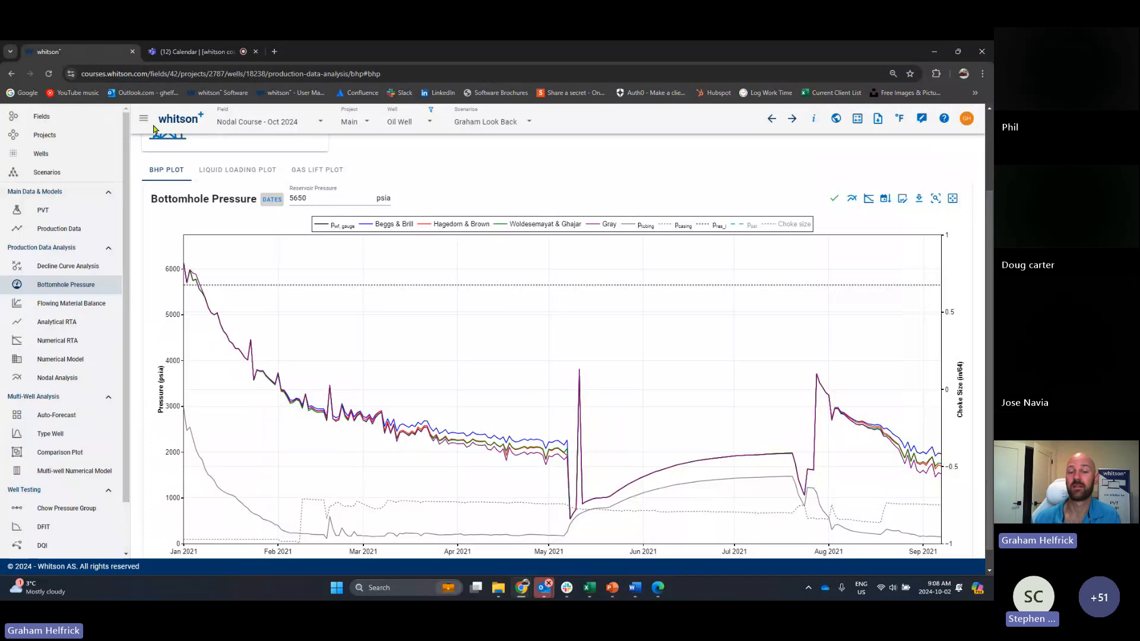
Step: Review the new well configuration in nodal analysis, and isolate gas-lift valve depth on the gas lift plot to examine early September 2021
{"action": "left_click", "coordinate": [59, 380]}
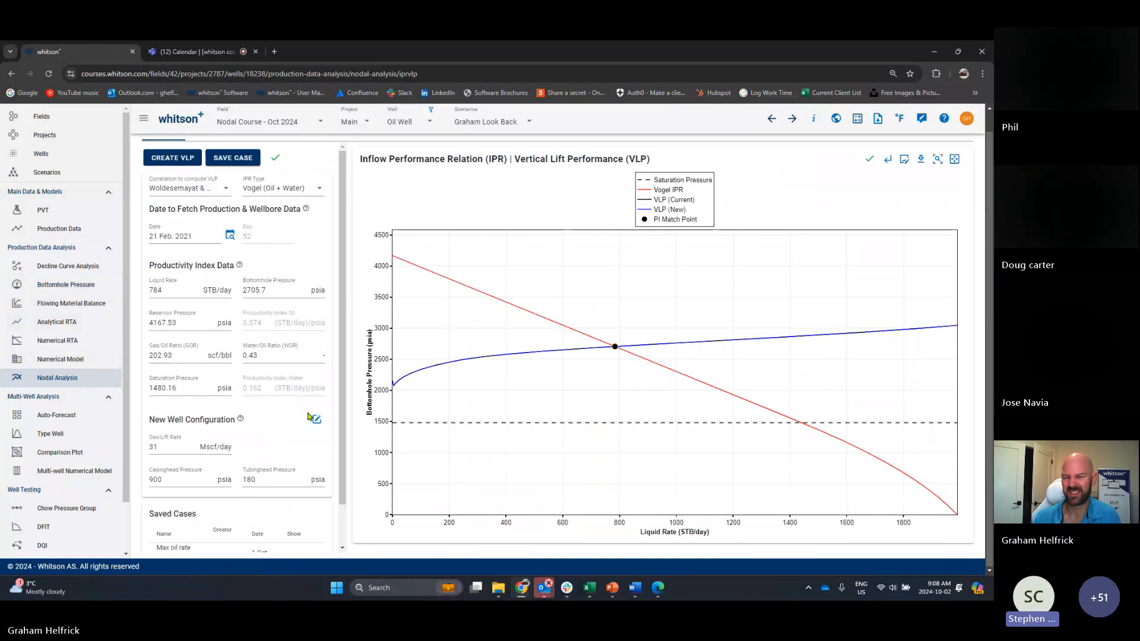
{"action": "scroll", "coordinate": [336, 440], "scroll_direction": "down", "scroll_amount": 1}
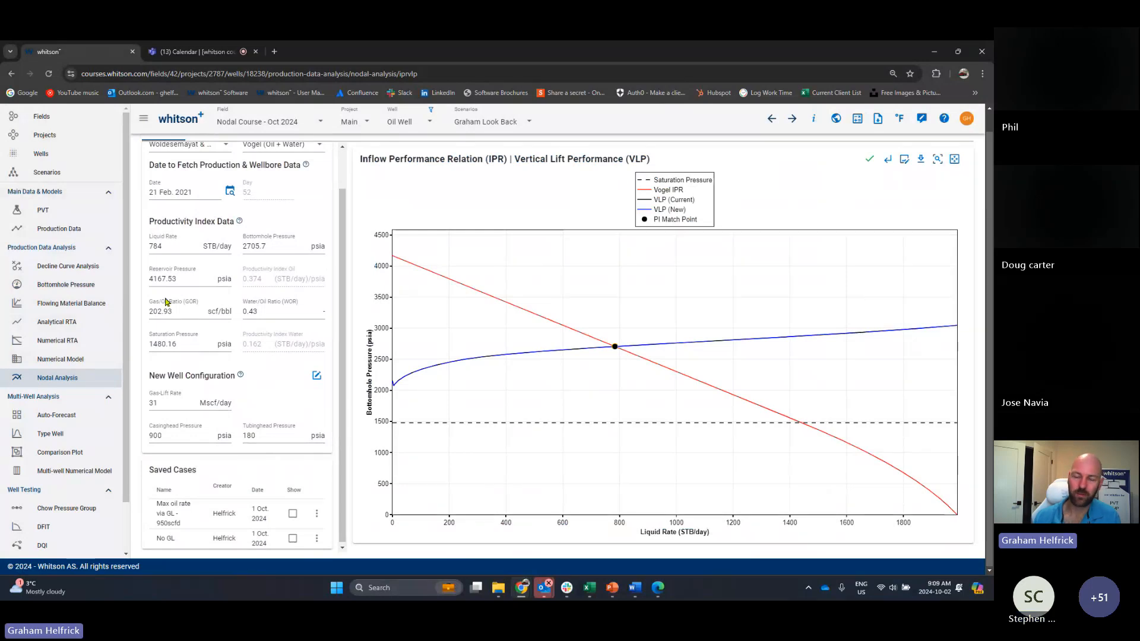
{"action": "left_click", "coordinate": [79, 288]}
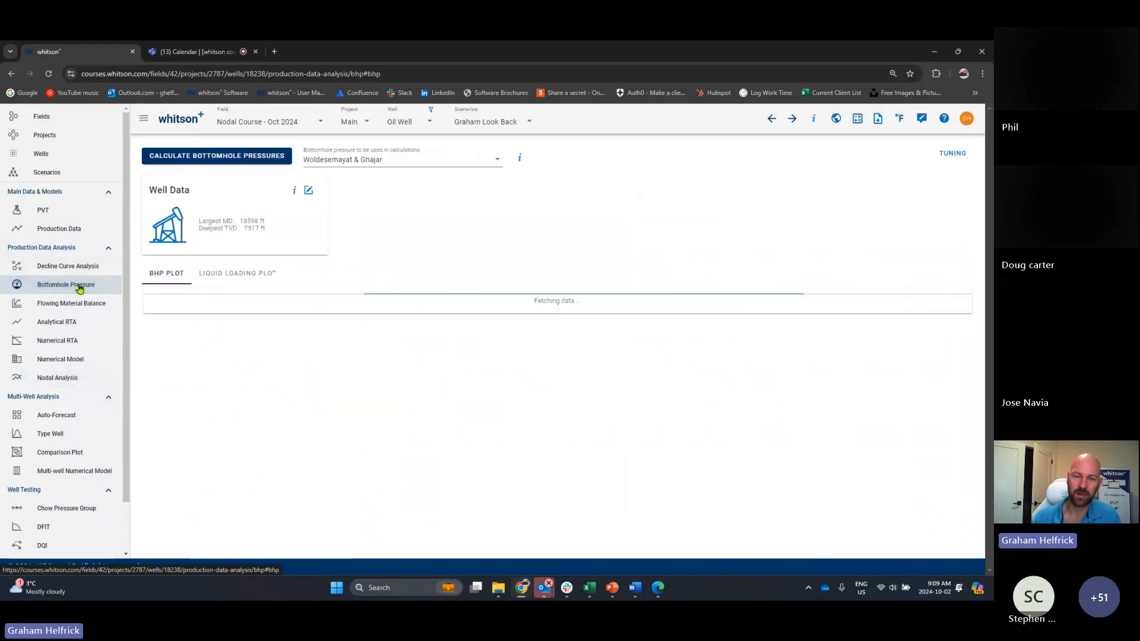
{"action": "left_click", "coordinate": [352, 270]}
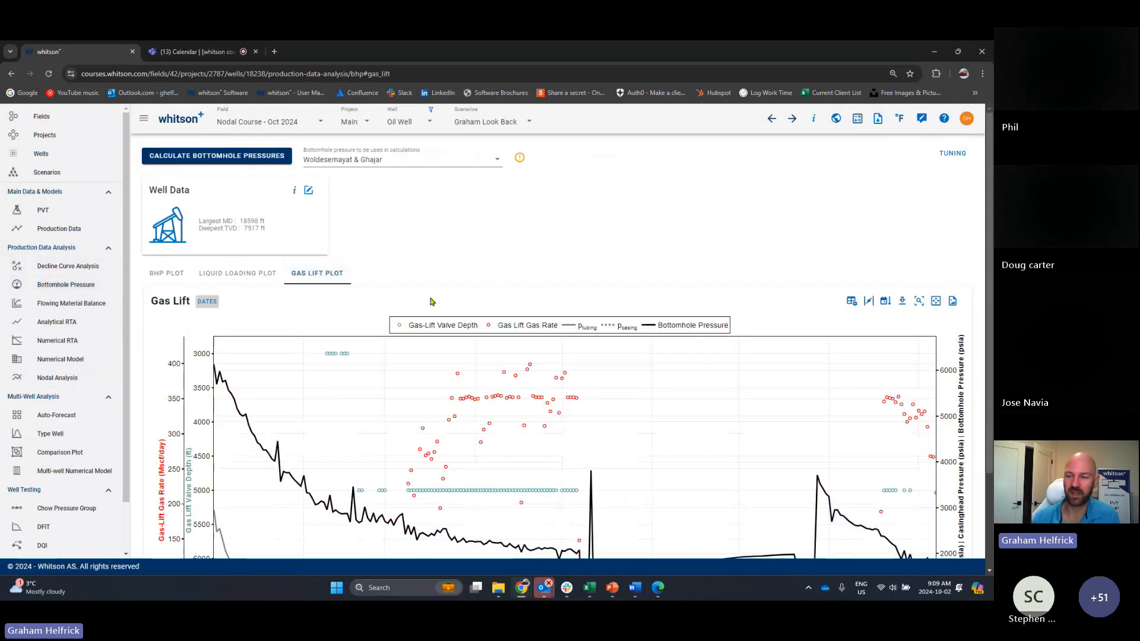
{"action": "double_click", "coordinate": [428, 326]}
{"action": "scroll", "coordinate": [480, 308], "scroll_direction": "down", "scroll_amount": 2}
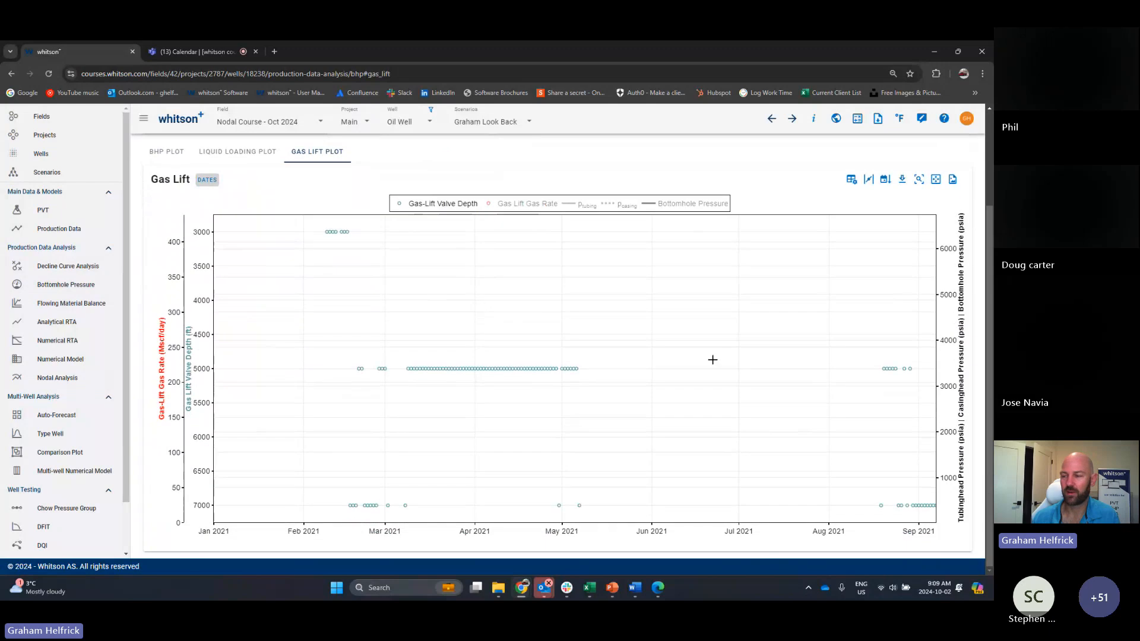
{"action": "mouse_move", "coordinate": [926, 504]}
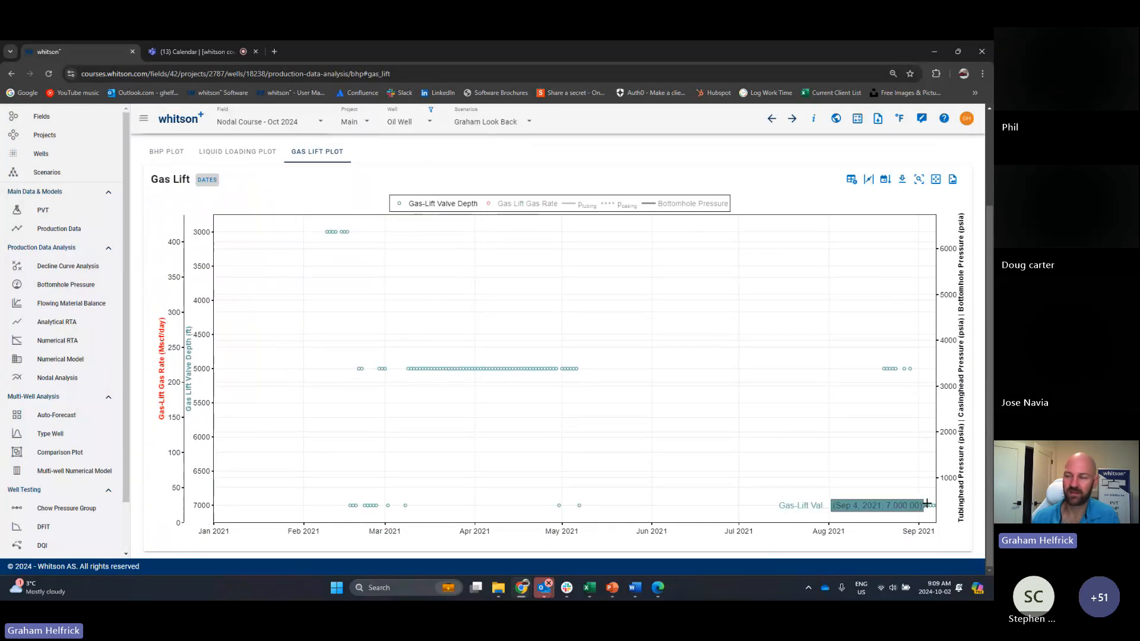
Step: Check the gas lift valve data table, and add casing pressure to the gas lift plot to inspect early September 2021
{"action": "left_click", "coordinate": [852, 180]}
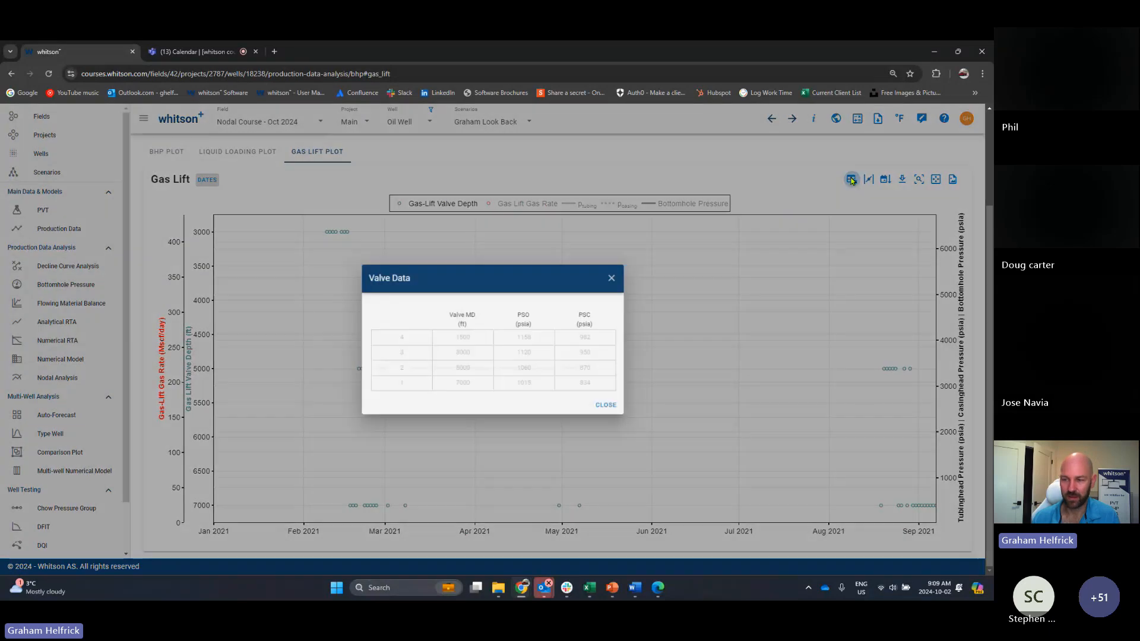
{"action": "left_click", "coordinate": [611, 278]}
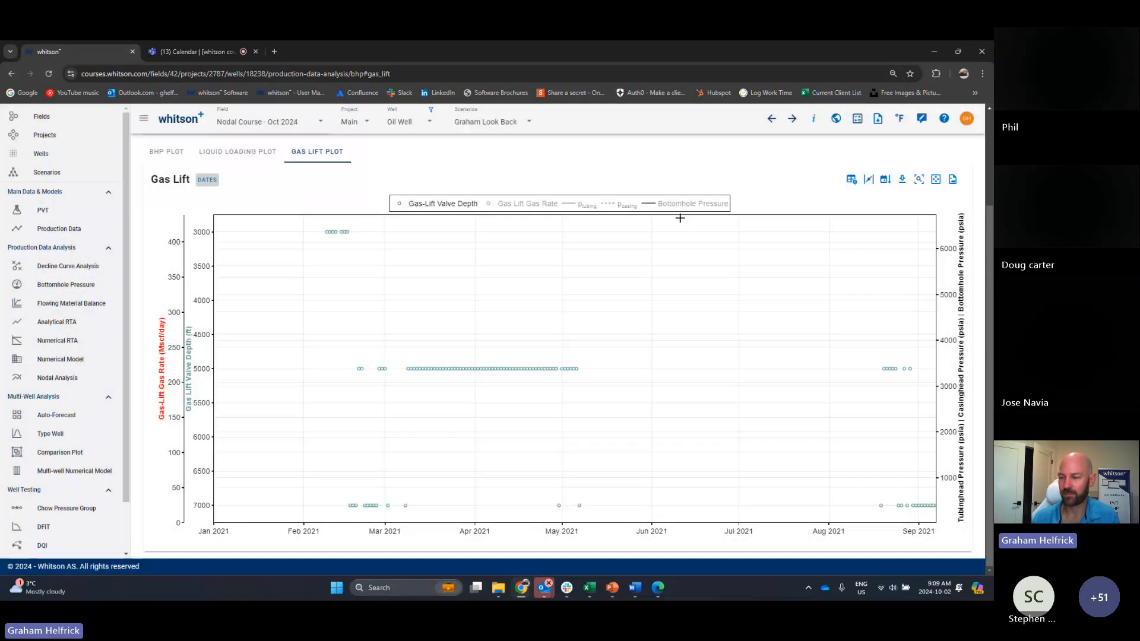
{"action": "left_click", "coordinate": [627, 204]}
{"action": "mouse_move", "coordinate": [925, 488]}
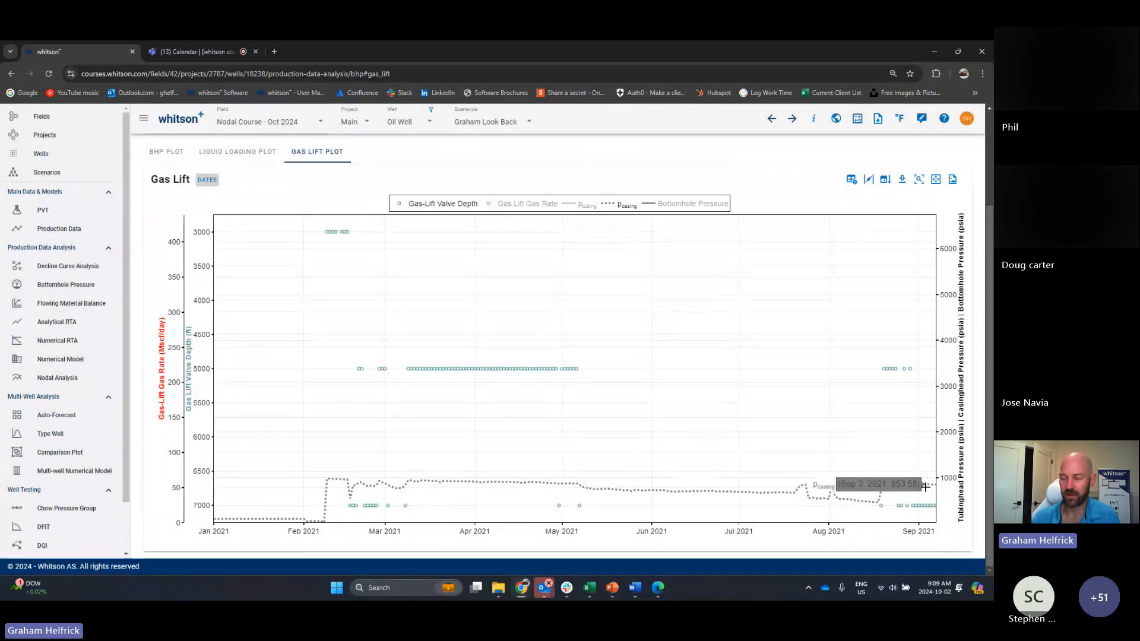
Step: Set the casinghead pressure of the new well configuration to 1100 psia and recompute the VLP to compare both operating points
{"action": "left_click", "coordinate": [38, 379]}
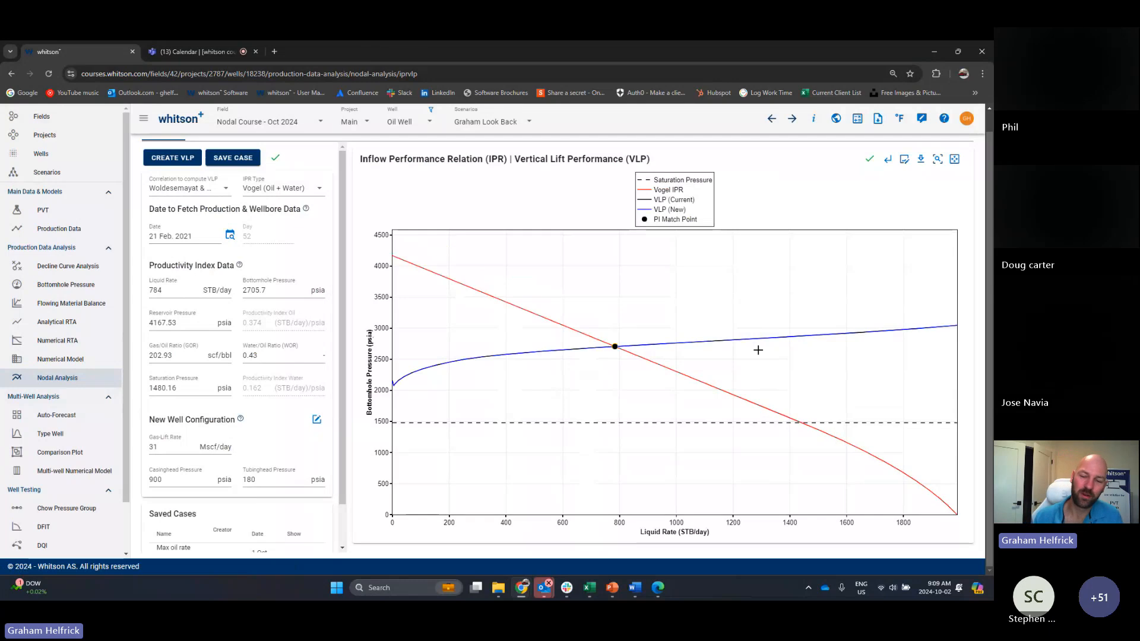
{"action": "double_click", "coordinate": [201, 478]}
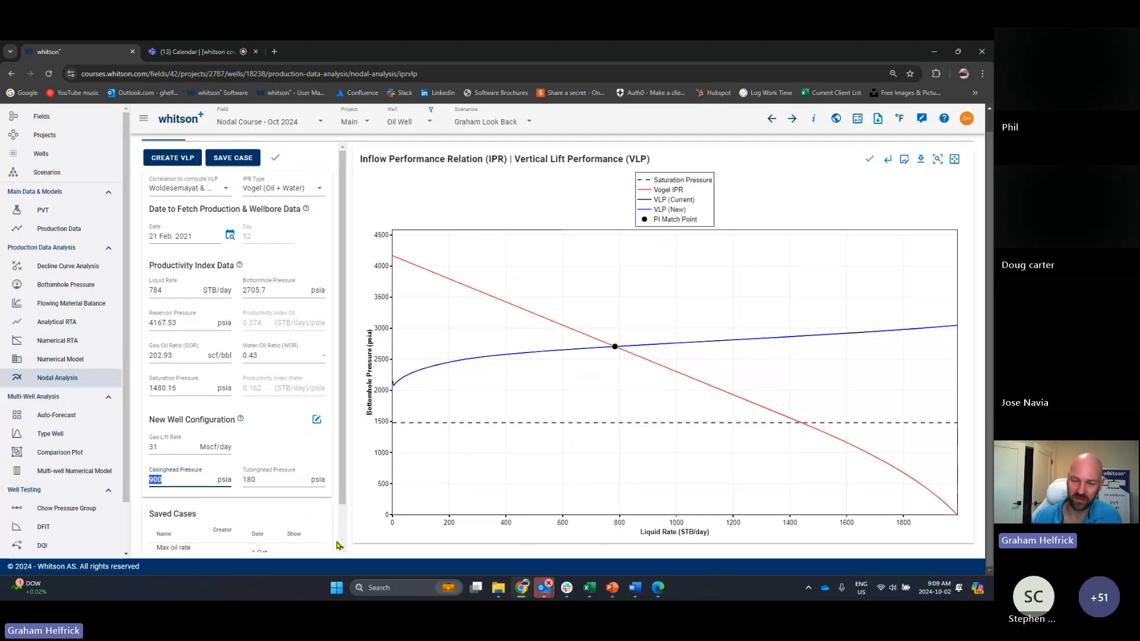
{"action": "type", "text": "1100"}
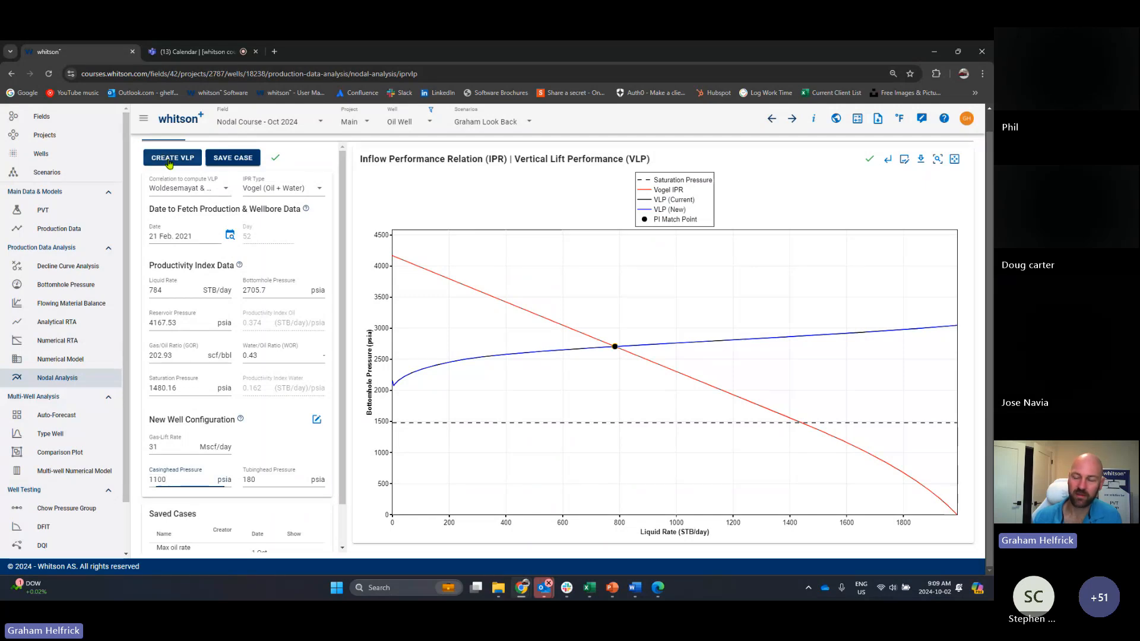
{"action": "left_click", "coordinate": [172, 157]}
{"action": "left_click_drag", "start_coordinate": [578, 330], "coordinate": [656, 362]}
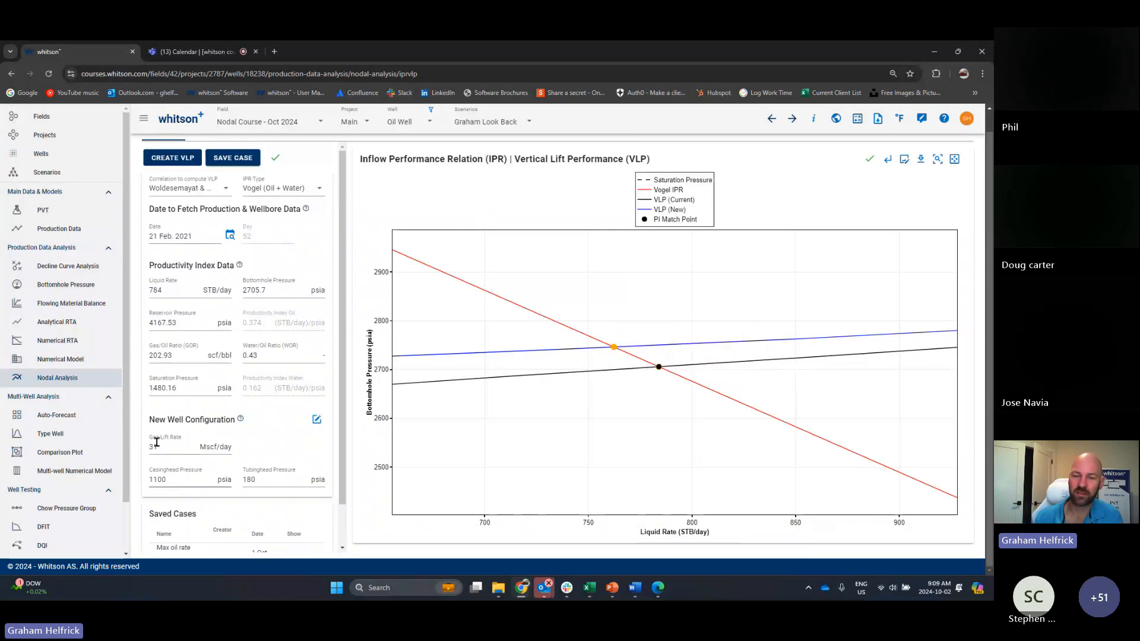
Step: Check the gas lift valve data for the valves' opening and closing pressures, and return to nodal analysis
{"action": "left_click", "coordinate": [65, 285]}
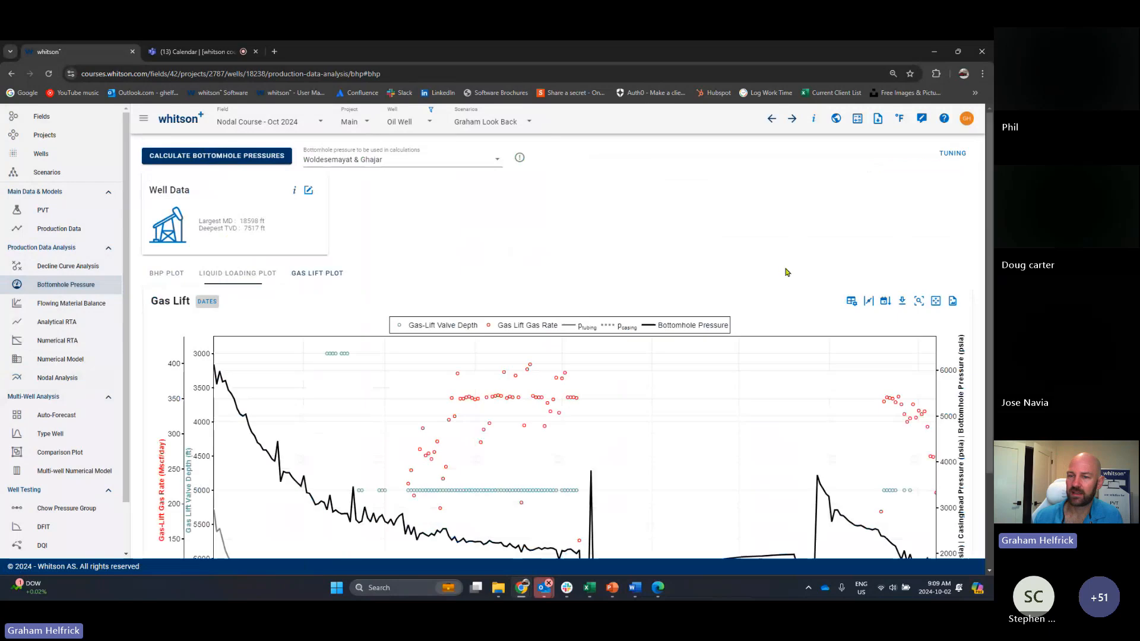
{"action": "left_click", "coordinate": [851, 301]}
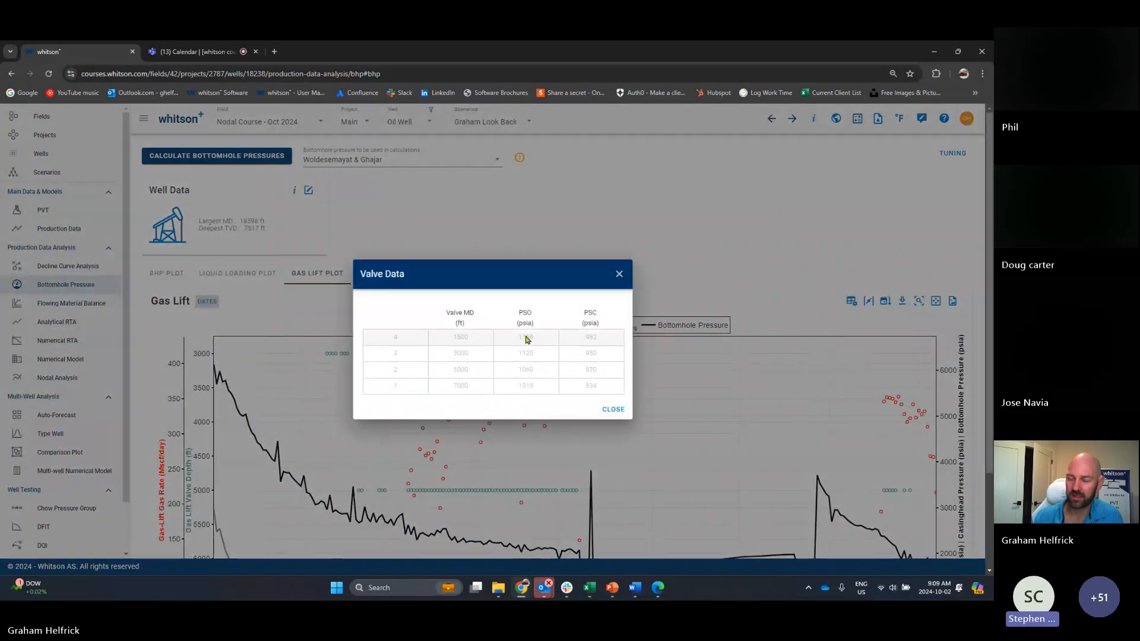
{"action": "left_click", "coordinate": [619, 275]}
{"action": "left_click", "coordinate": [104, 379]}
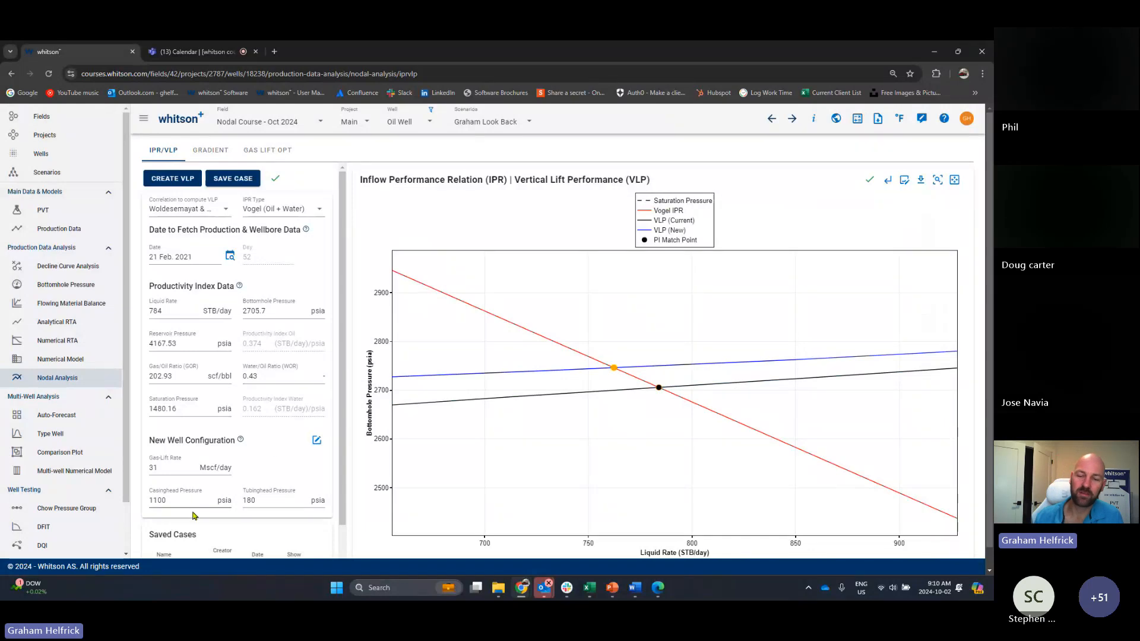
Step: Point out the casinghead pressure of the new well configuration and restore the IPR/VLP plot to its full range
{"action": "left_click", "coordinate": [170, 500]}
{"action": "left_click", "coordinate": [170, 500]}
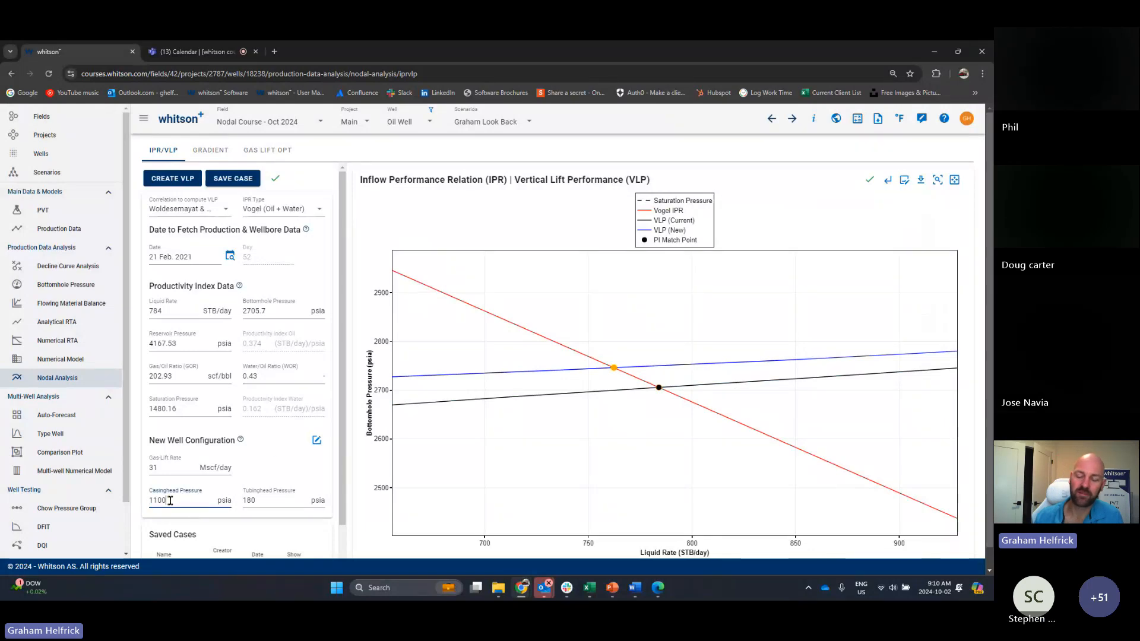
{"action": "left_click_drag", "start_coordinate": [170, 500], "coordinate": [146, 510]}
{"action": "left_click", "coordinate": [191, 501]}
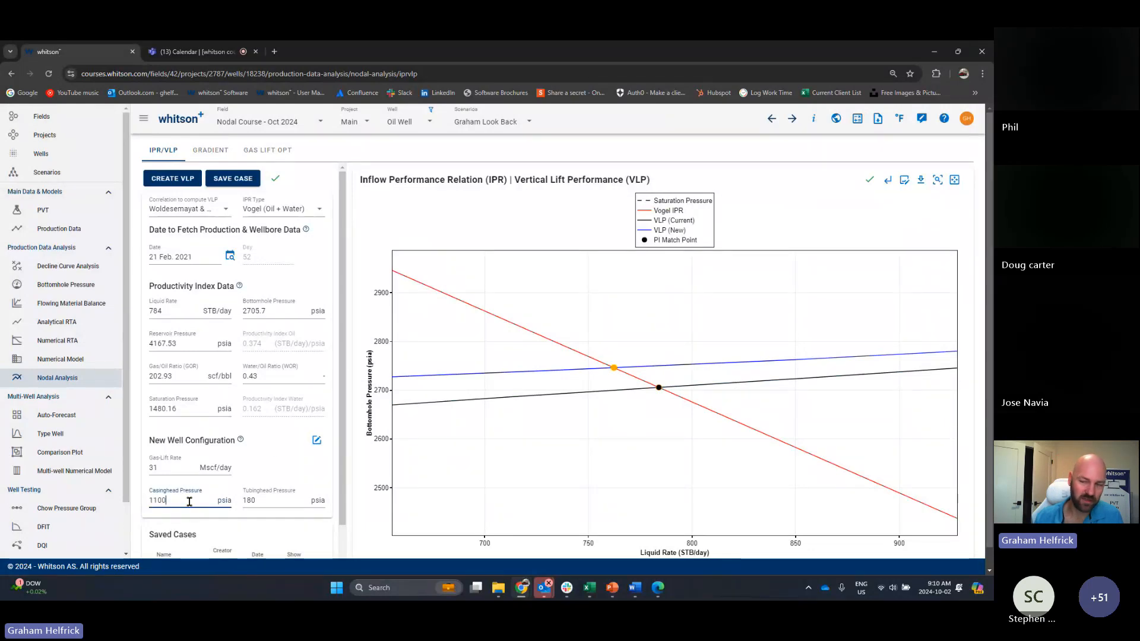
{"action": "double_click", "coordinate": [473, 492]}
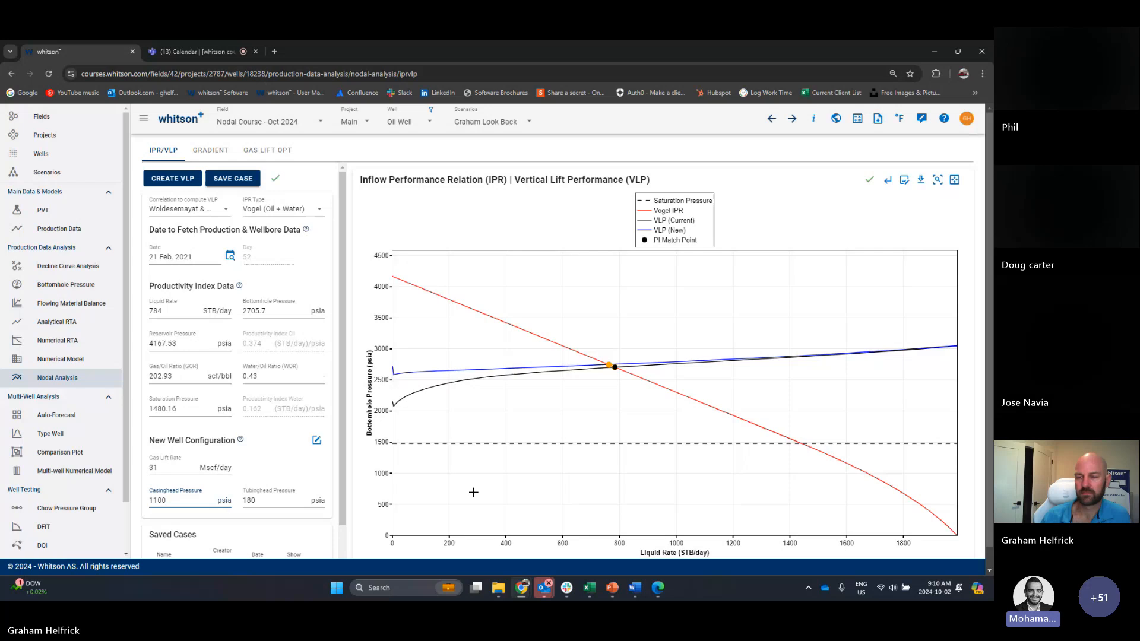
Step: Review the valve depths and the surface opening and closing pressures in the new well configuration, and close it
{"action": "left_click", "coordinate": [316, 440]}
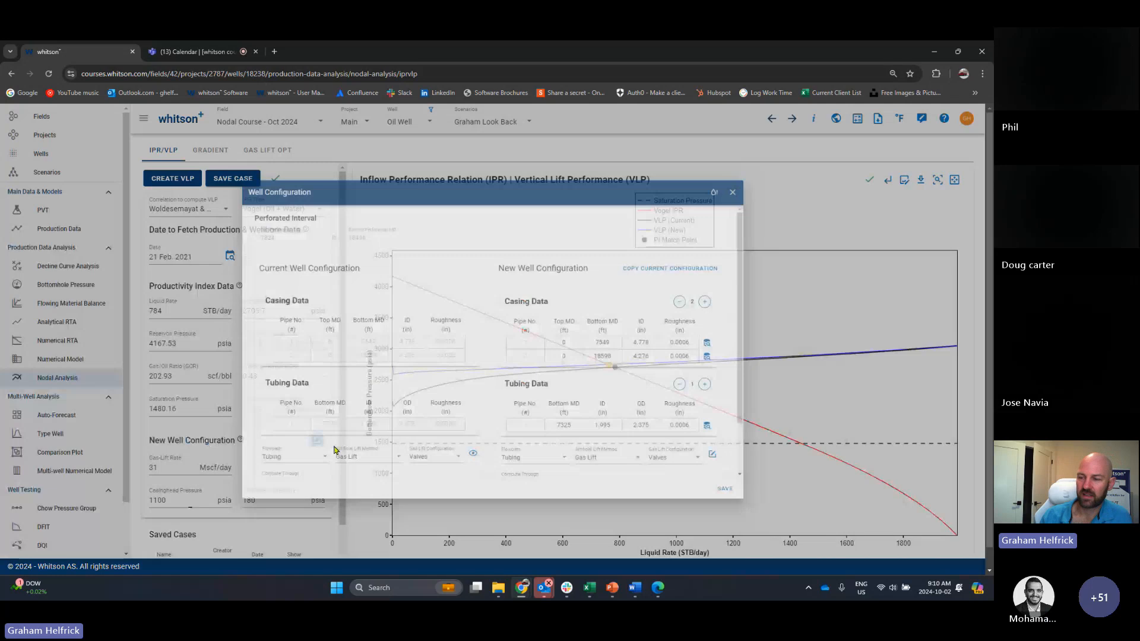
{"action": "left_click", "coordinate": [759, 478]}
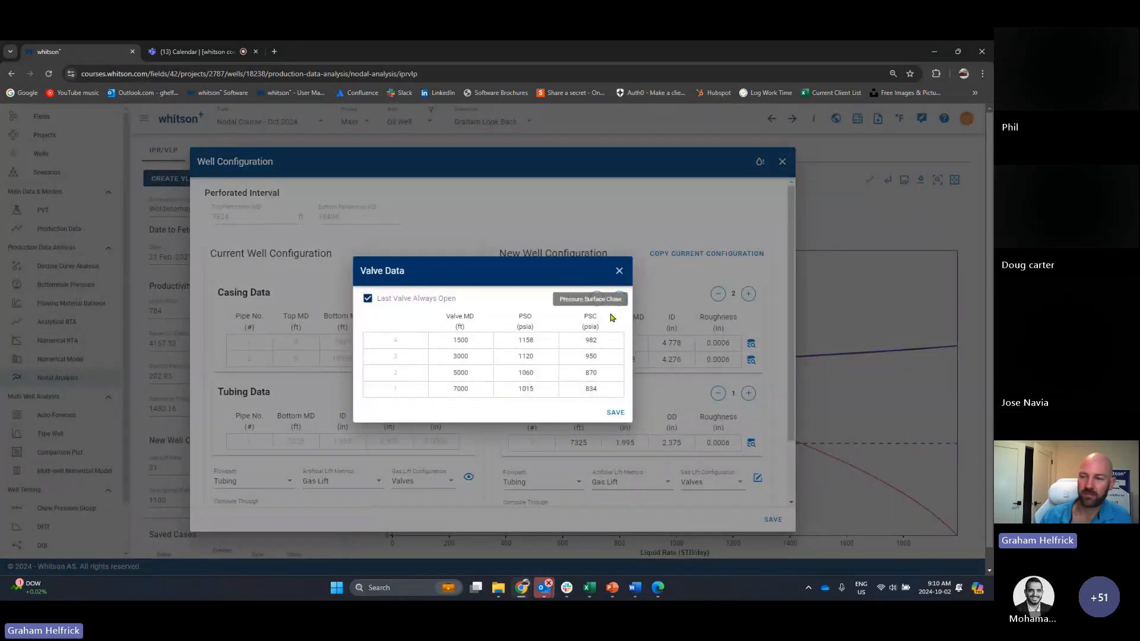
{"action": "left_click", "coordinate": [619, 273]}
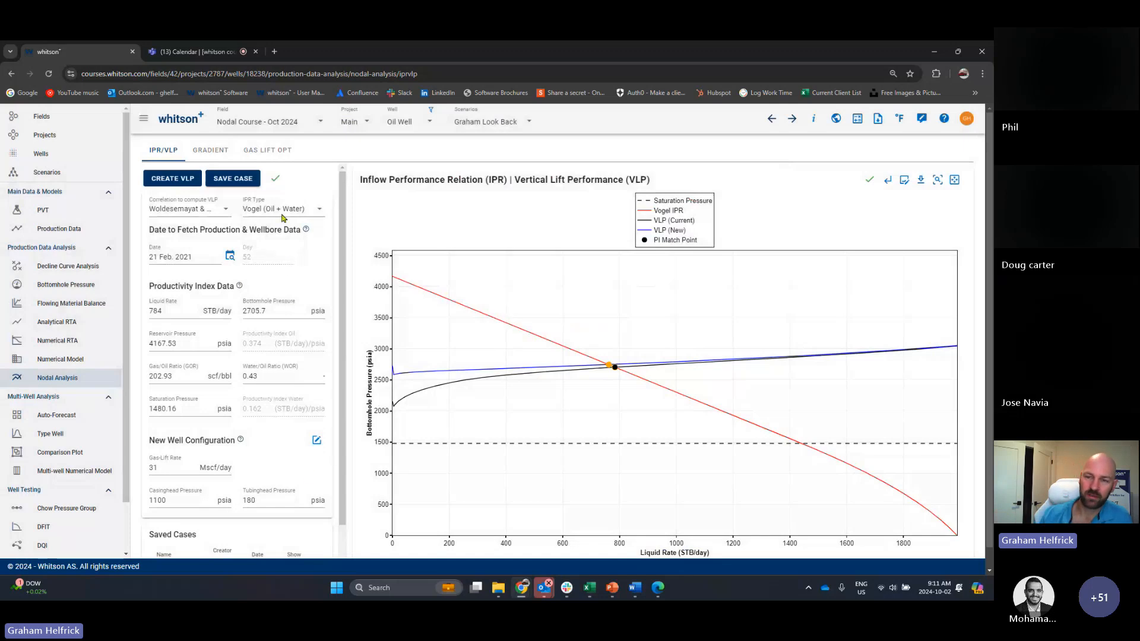
Step: Examine the casinghead pressure inputs for the gas lift optimization cases, and close the case inputs without adding a case
{"action": "left_click", "coordinate": [267, 150]}
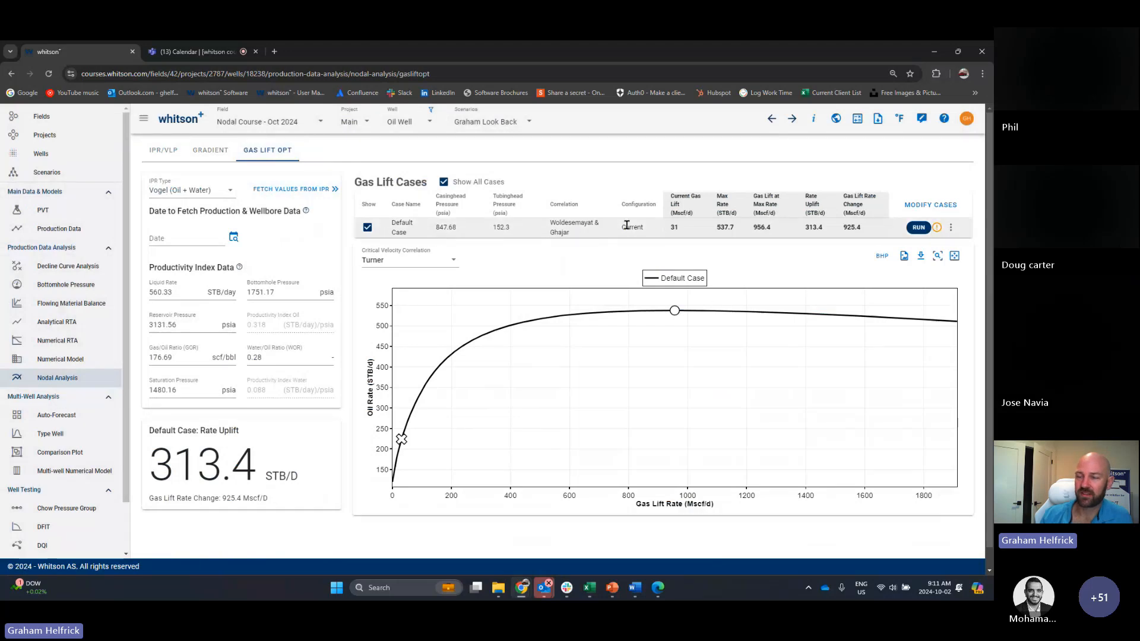
{"action": "left_click", "coordinate": [944, 205]}
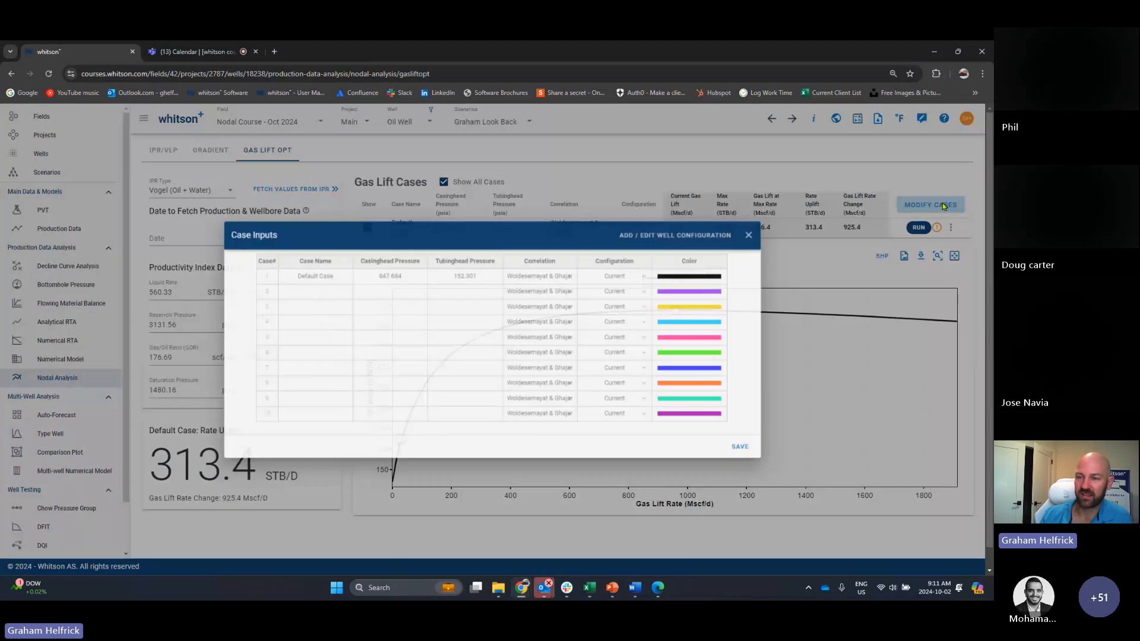
{"action": "left_click", "coordinate": [386, 278]}
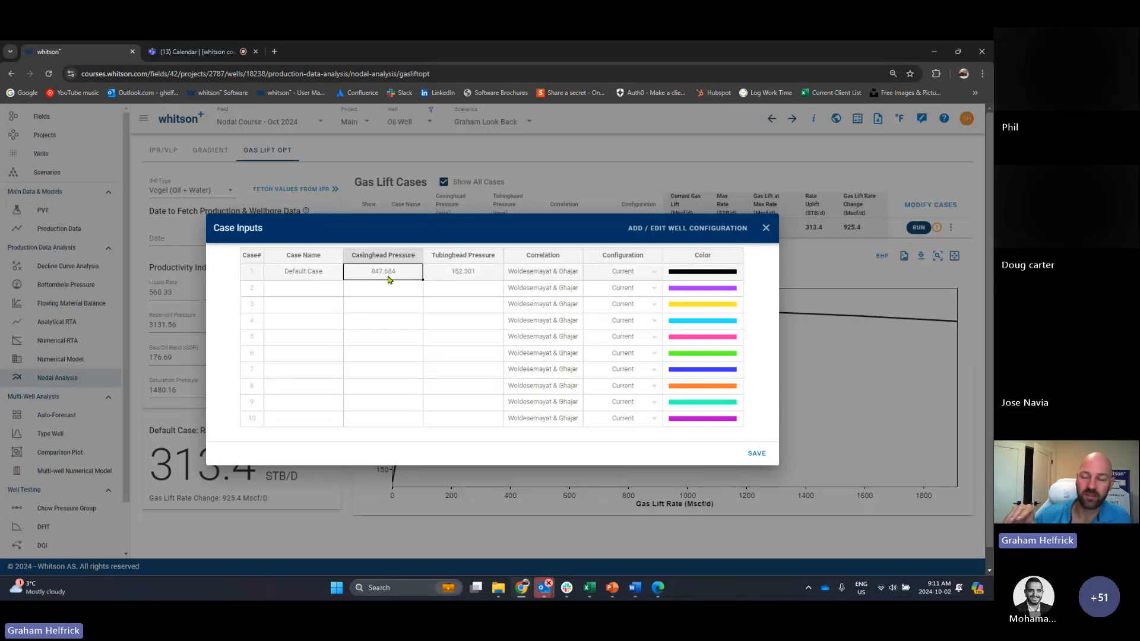
{"action": "left_click", "coordinate": [382, 289]}
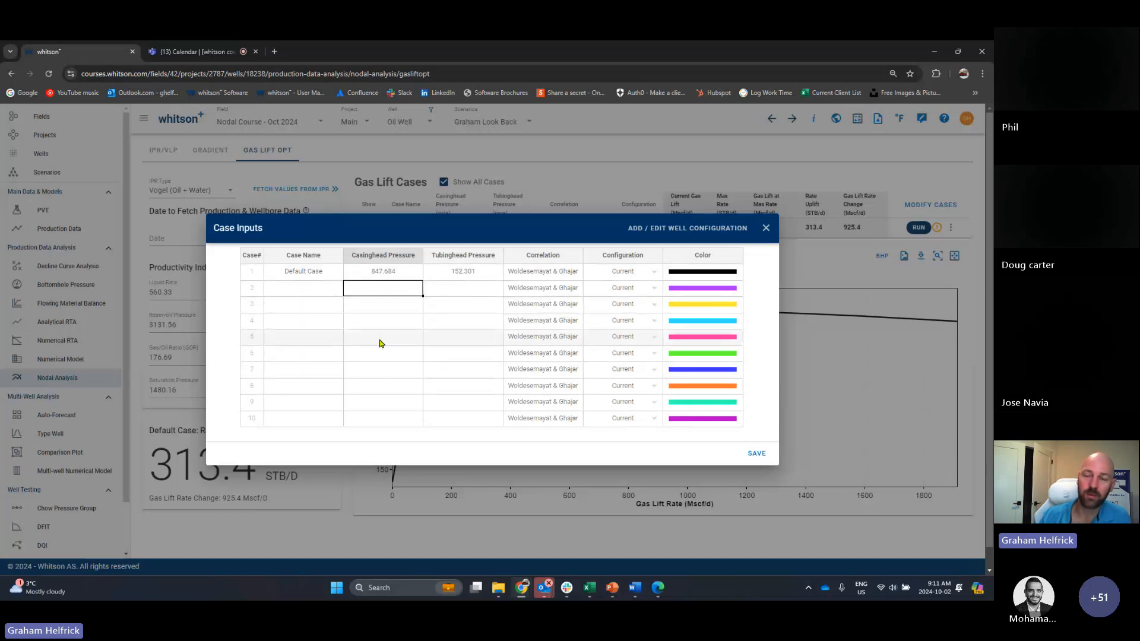
{"action": "left_click", "coordinate": [766, 228]}
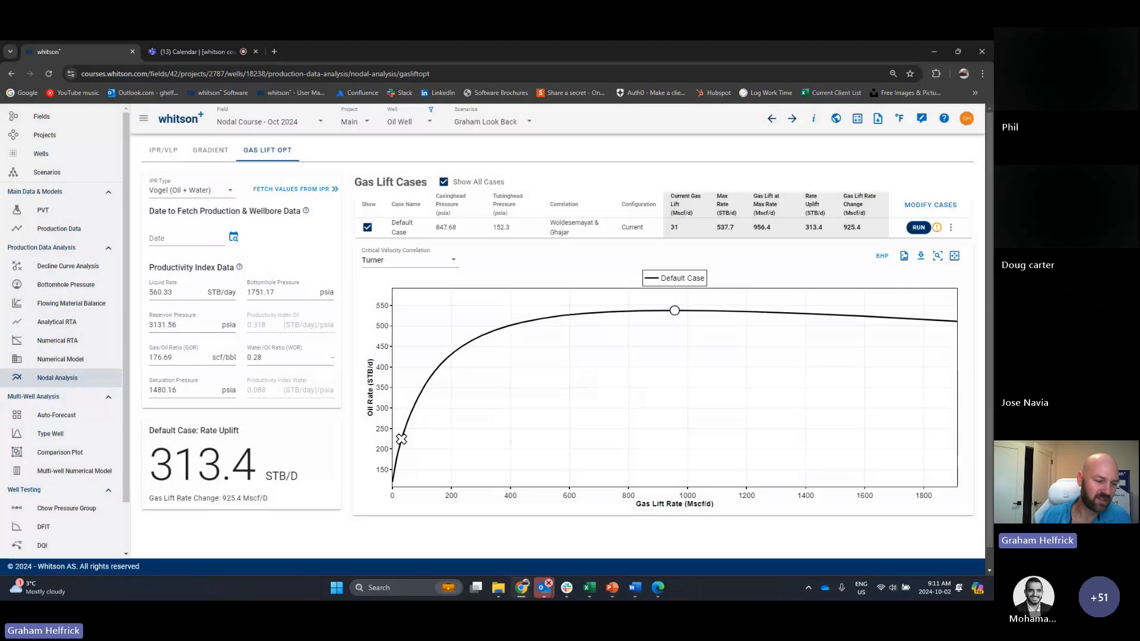
Step: Switch to the PowerPoint slide show to present the gas lift curve slide with the different casing pressures
{"action": "left_click", "coordinate": [611, 587]}
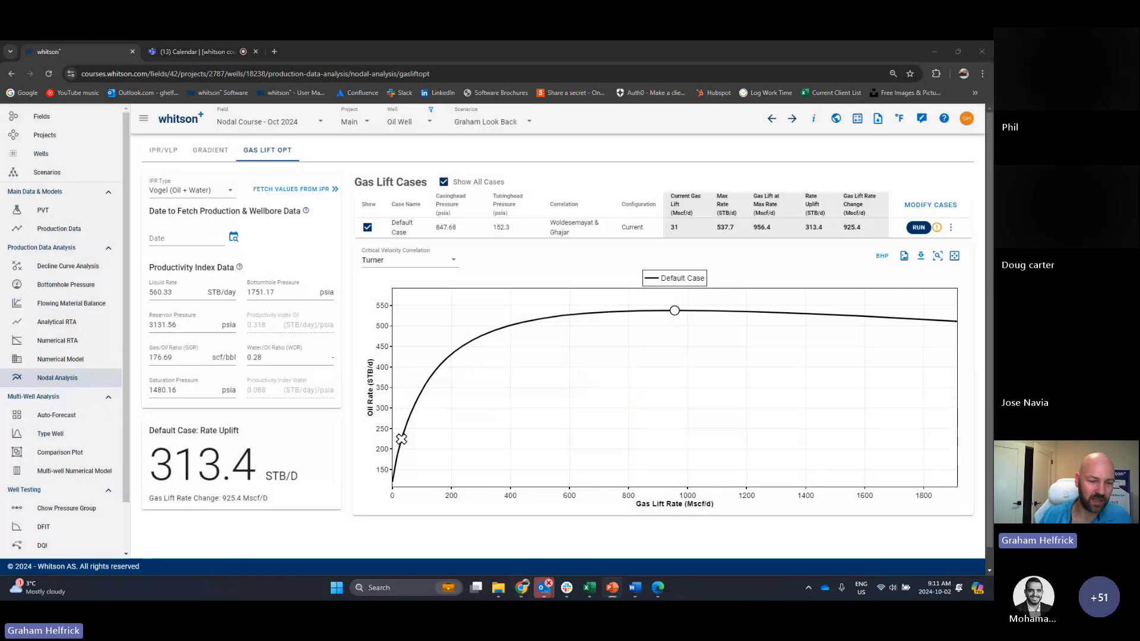
{"action": "left_click", "coordinate": [451, 501]}
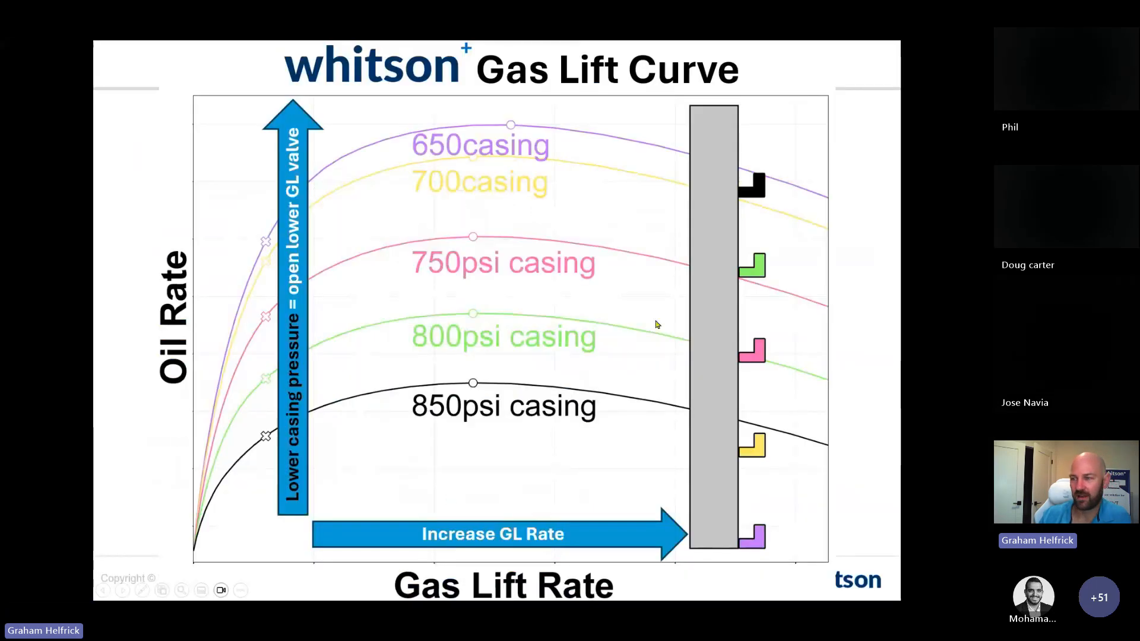